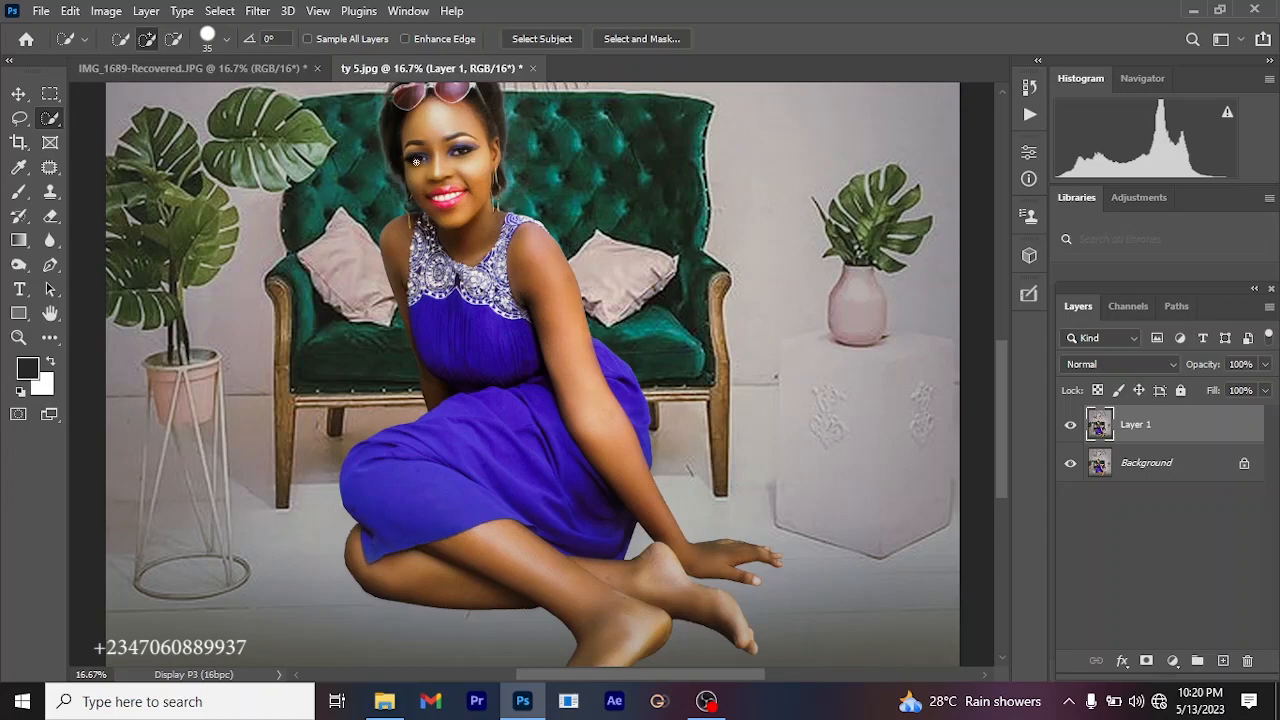
# - Switch to the IMG_1689-Recovered.JPG document and duplicate its Background layer
pyautogui.click(246, 67)
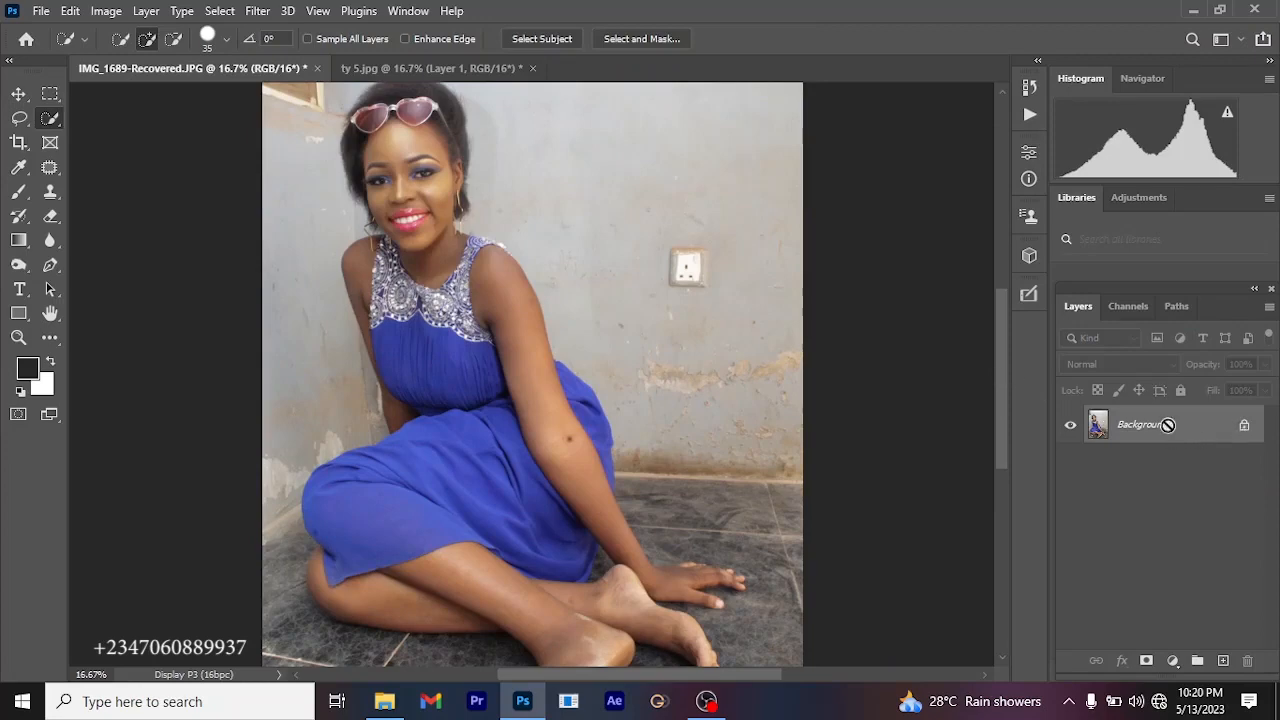
pyautogui.hotkey('ctrl', 'j')
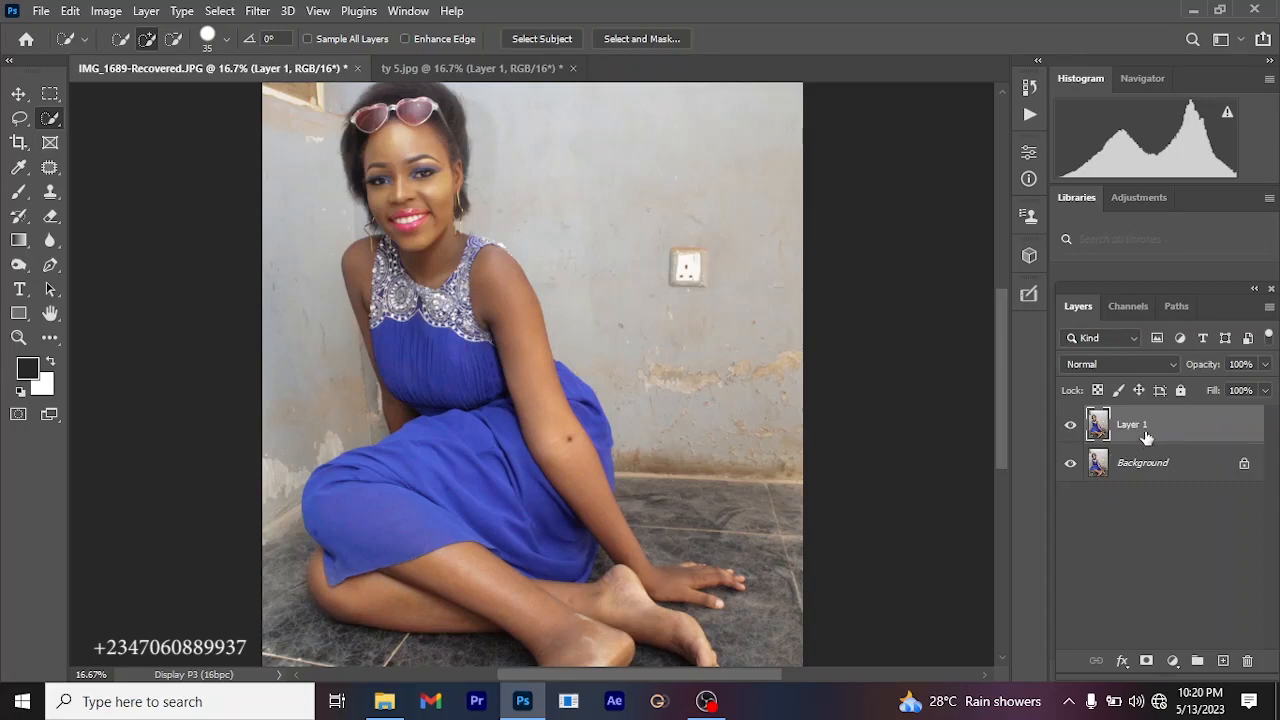
# - Run the Frequency Separation 16bit action from the ABBUZAE action set on the duplicated layer
pyautogui.scroll(1, 768, 472)
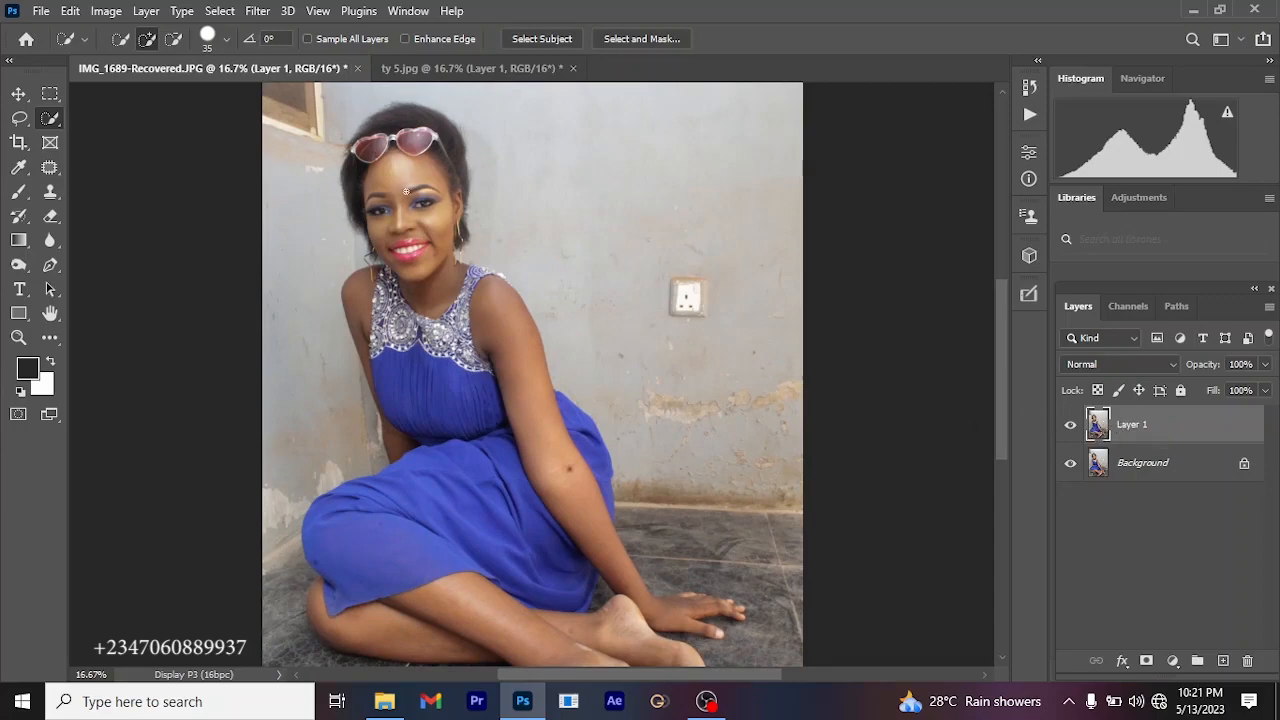
pyautogui.scroll(2, 406, 190)
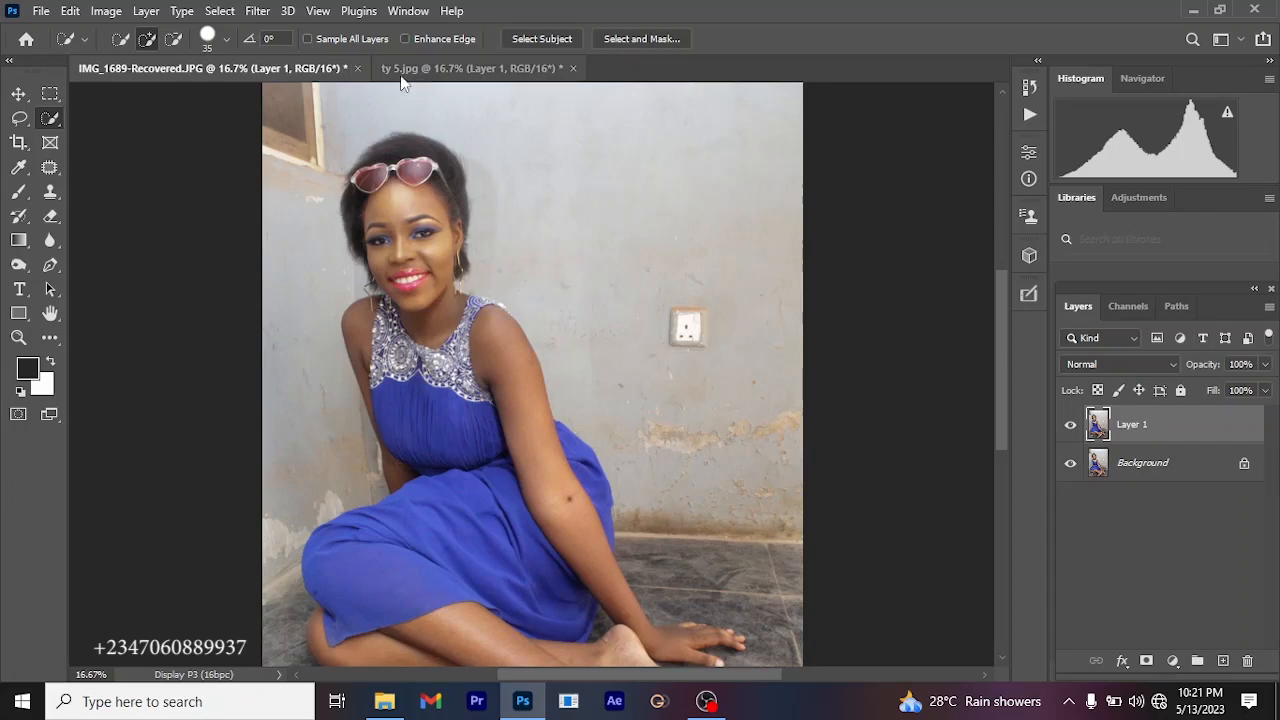
pyautogui.click(1030, 118)
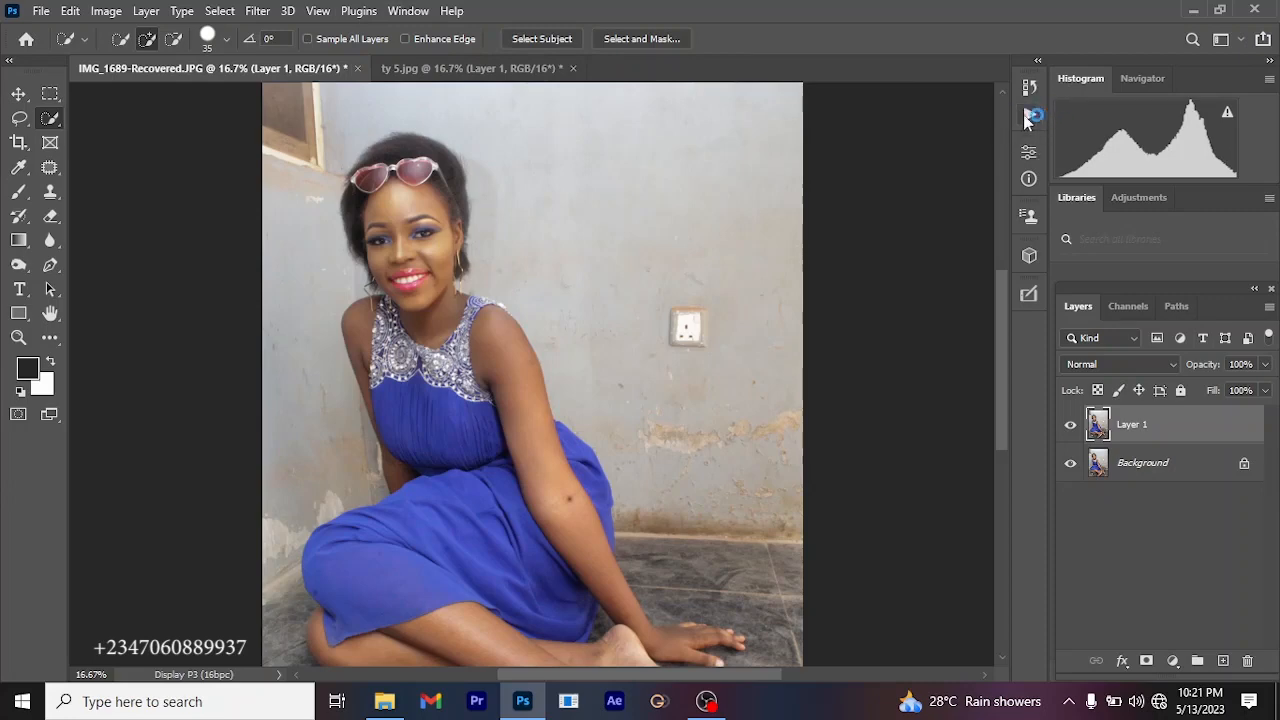
pyautogui.click(412, 12)
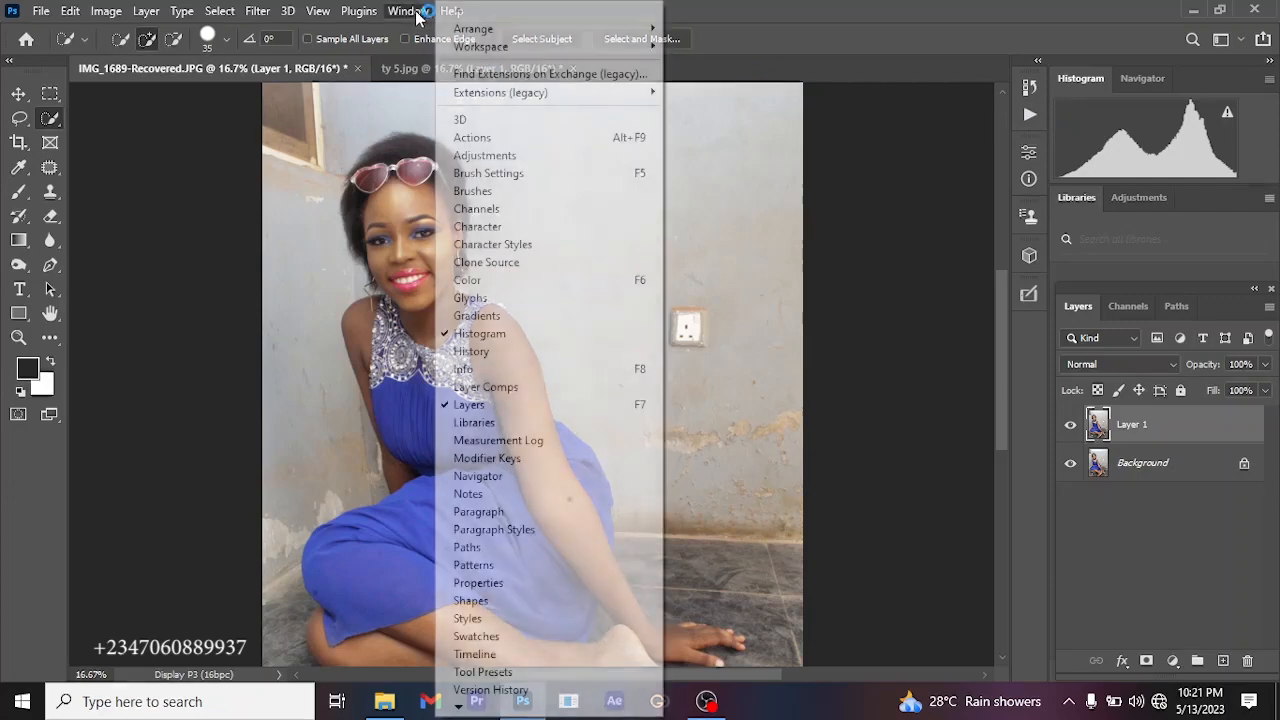
pyautogui.click(490, 138)
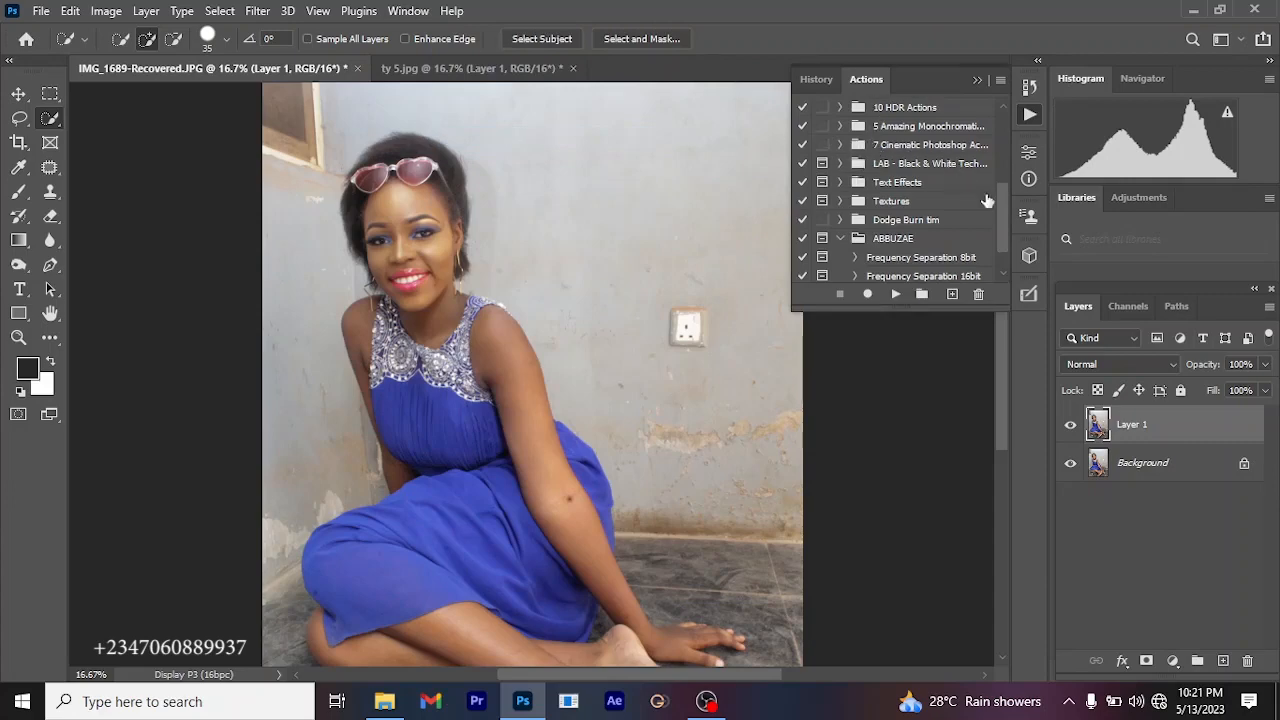
pyautogui.moveTo(1002, 204)
pyautogui.mouseDown()
pyautogui.moveTo(993, 154)
pyautogui.moveTo(995, 239)
pyautogui.mouseUp()
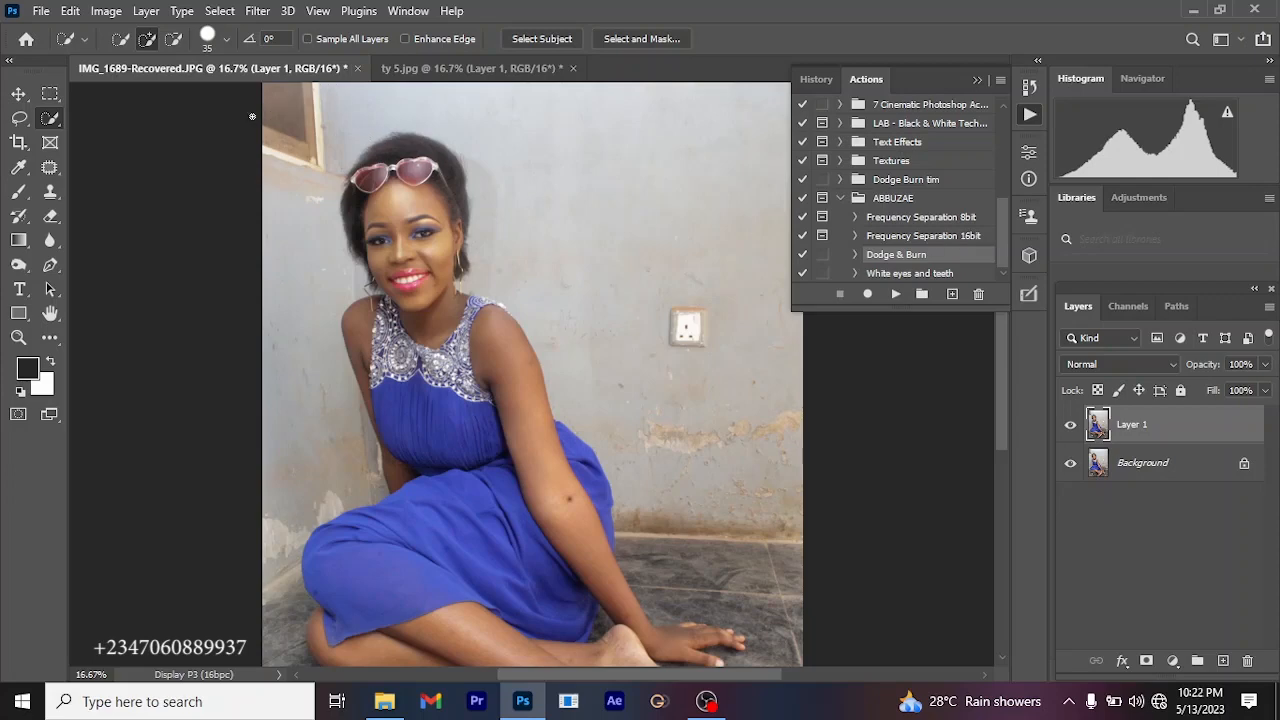
pyautogui.press(']')
pyautogui.press(']')
pyautogui.press(']')
pyautogui.press(']')
pyautogui.press(']')
pyautogui.press(']')
pyautogui.click(926, 238)
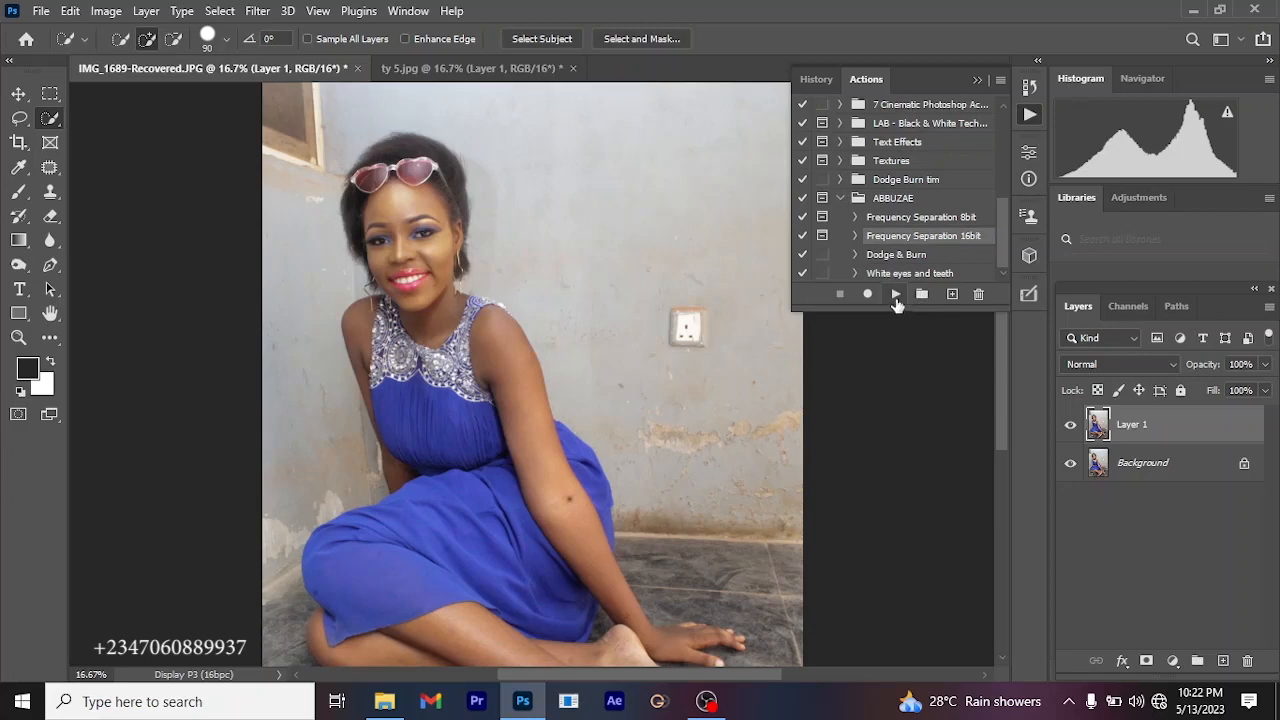
pyautogui.click(895, 294)
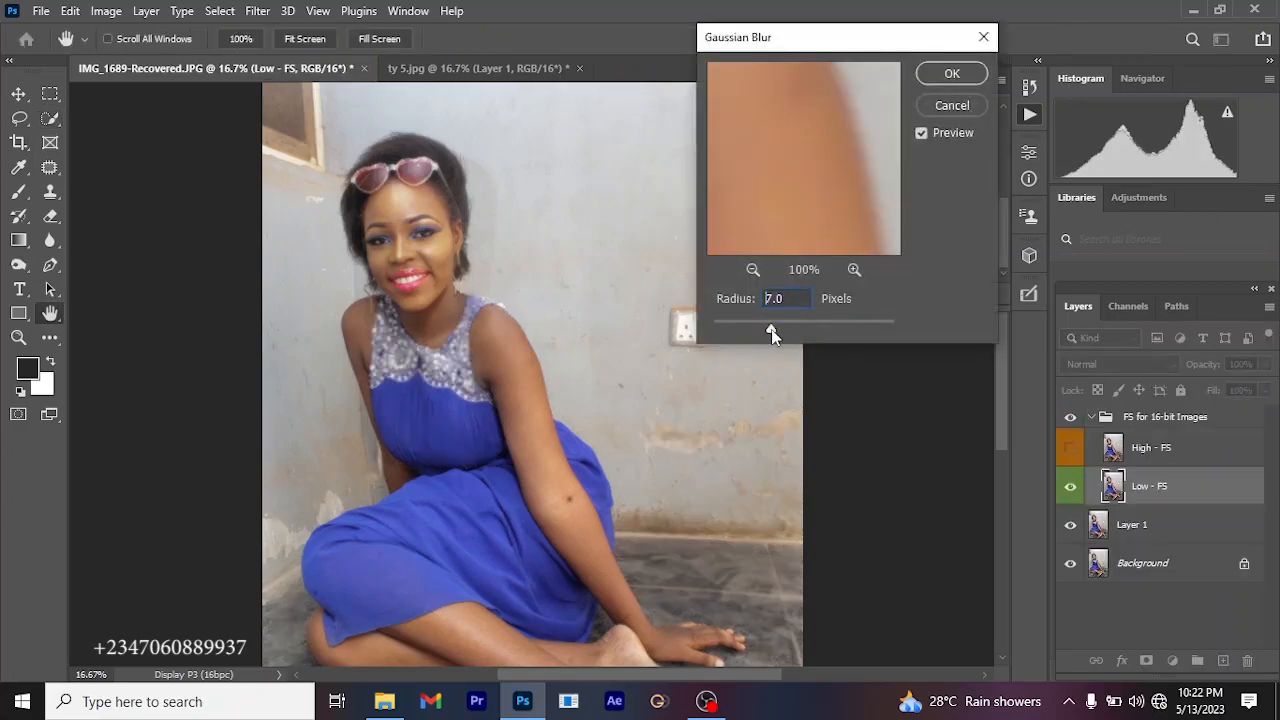
# - Apply a Gaussian Blur with a radius of 7.4 pixels to the Low - FS layer
pyautogui.moveTo(771, 328); pyautogui.dragTo(697, 330)
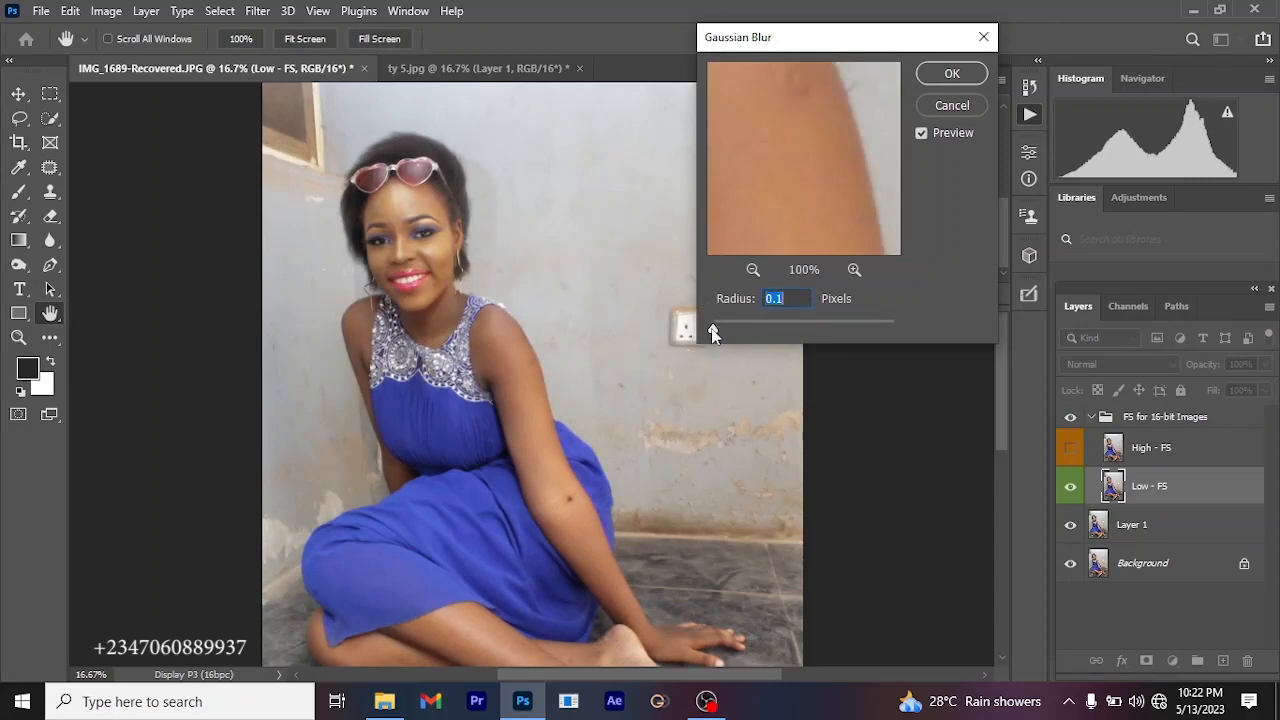
pyautogui.moveTo(713, 334); pyautogui.dragTo(773, 338)
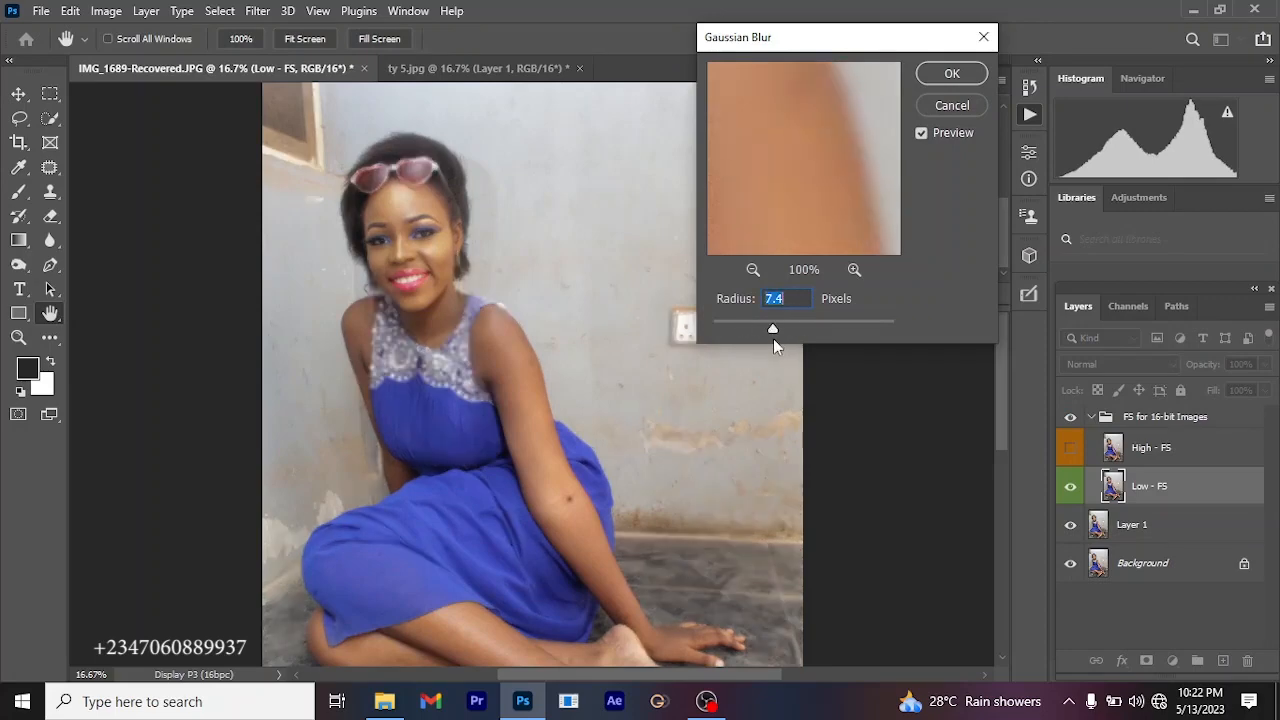
pyautogui.click(752, 270)
pyautogui.click(752, 270)
pyautogui.click(752, 270)
pyautogui.click(752, 270)
pyautogui.click(752, 270)
pyautogui.click(752, 270)
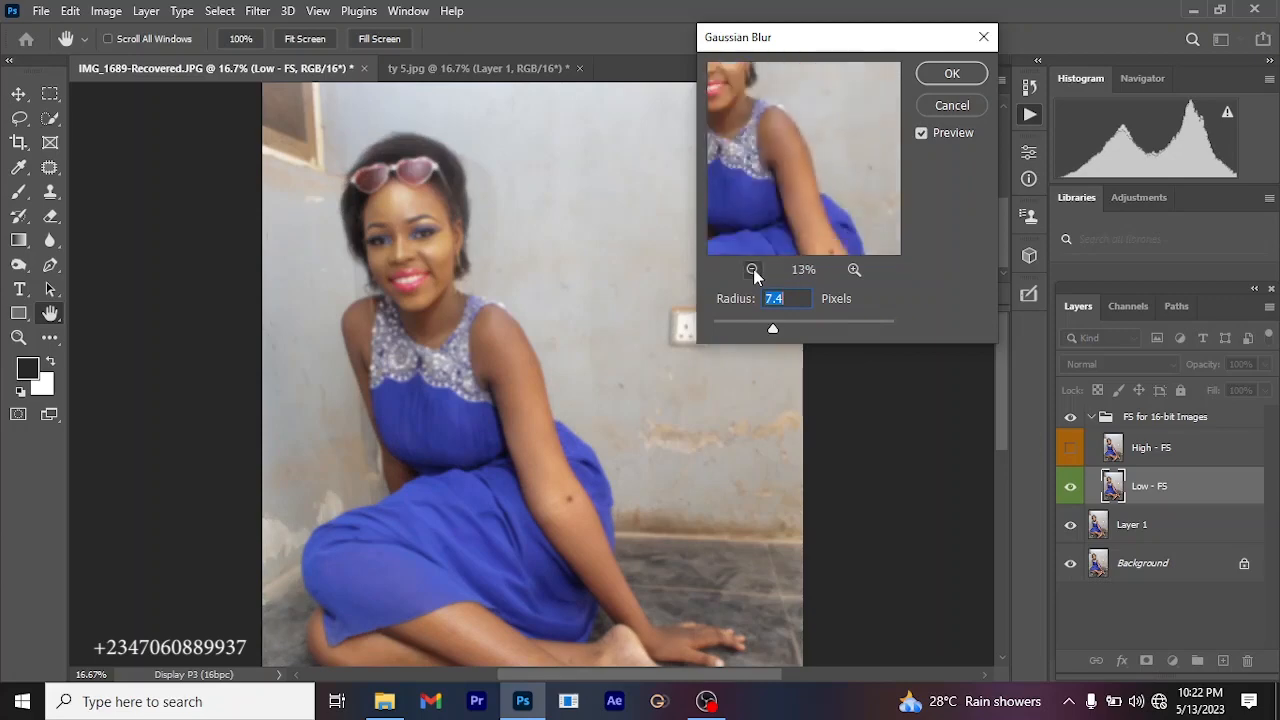
pyautogui.click(752, 270)
pyautogui.click(752, 270)
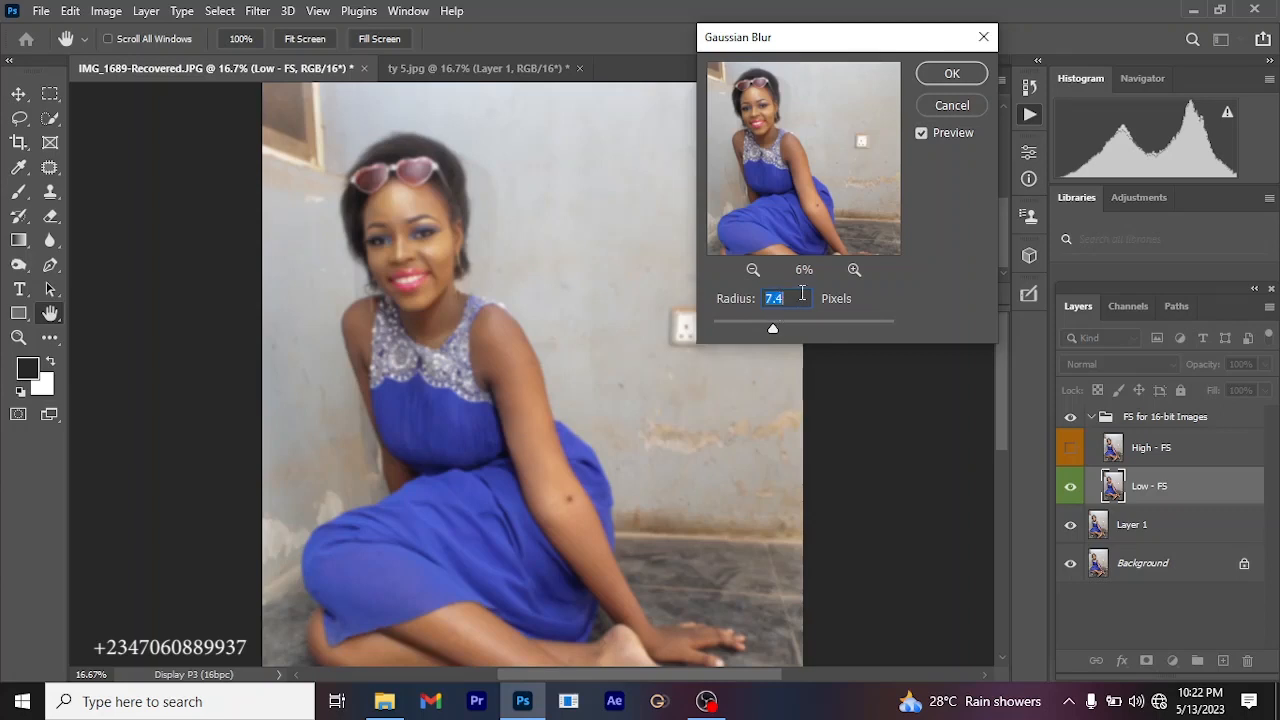
pyautogui.click(784, 298)
pyautogui.click(950, 74)
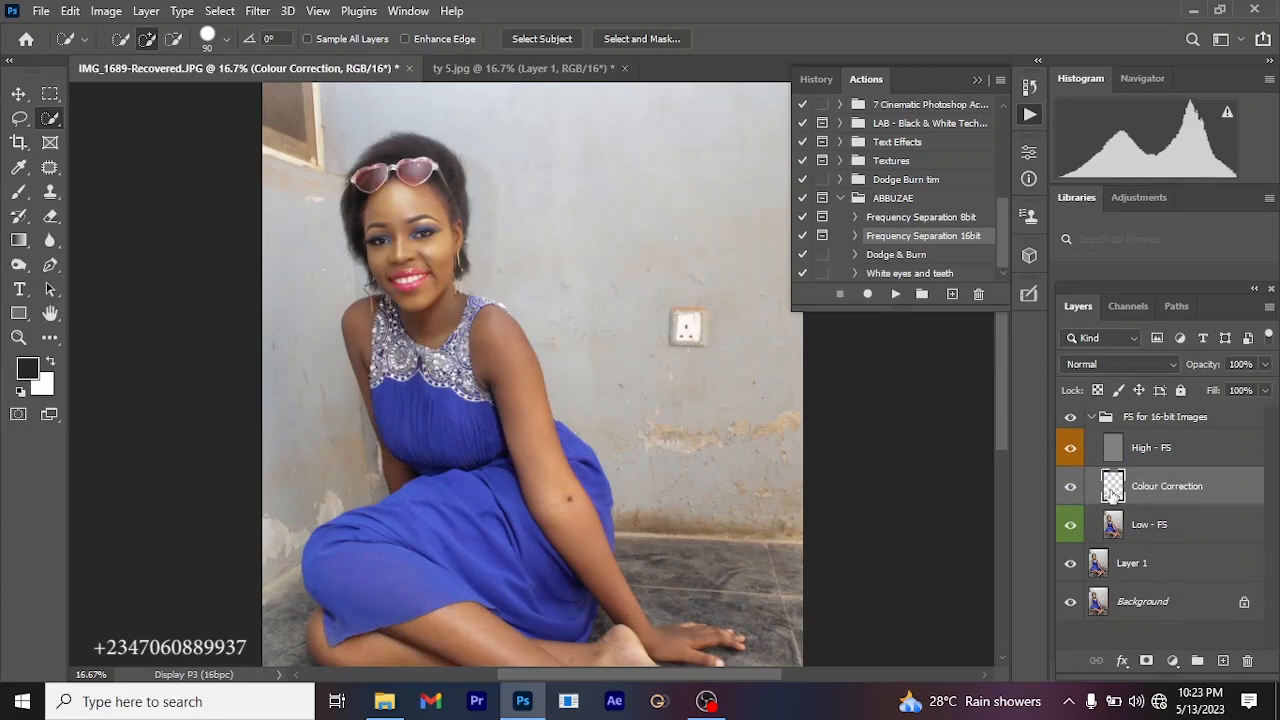
# - Delete the Colour Correction layer from the frequency separation group and switch to the Mixer Brush tool
pyautogui.moveTo(1110, 491); pyautogui.dragTo(1251, 664)
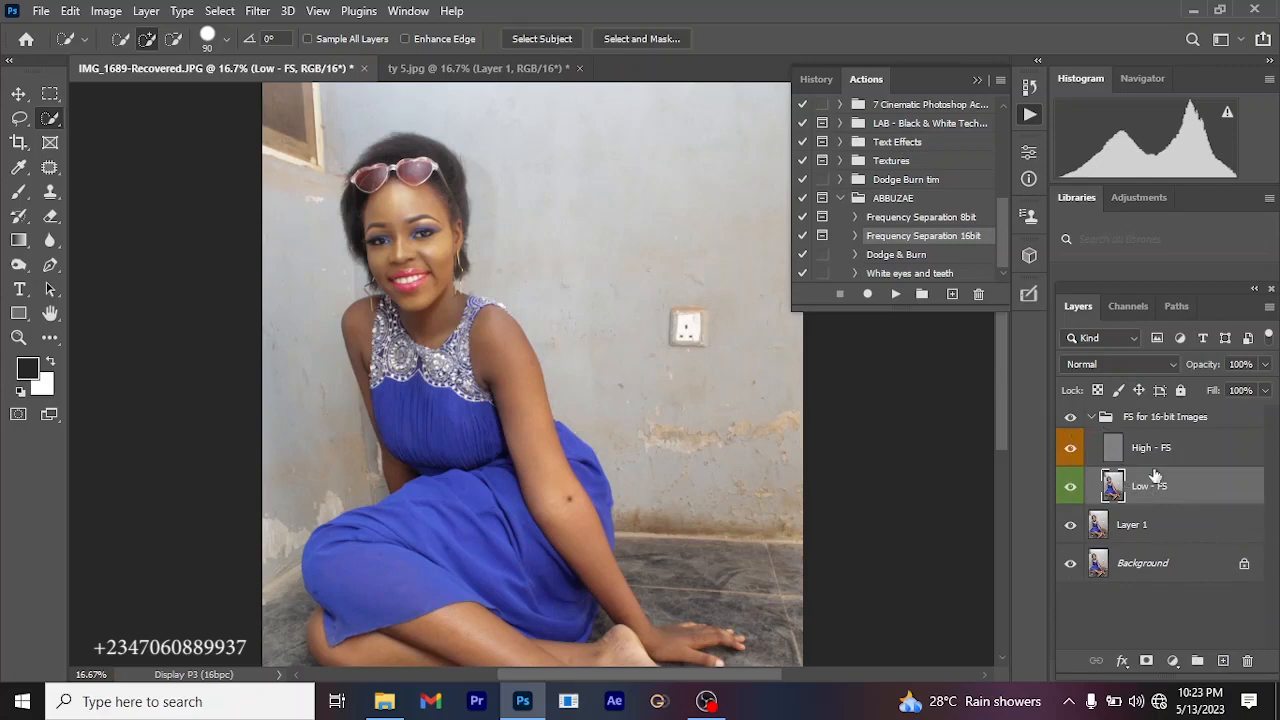
pyautogui.click(18, 196)
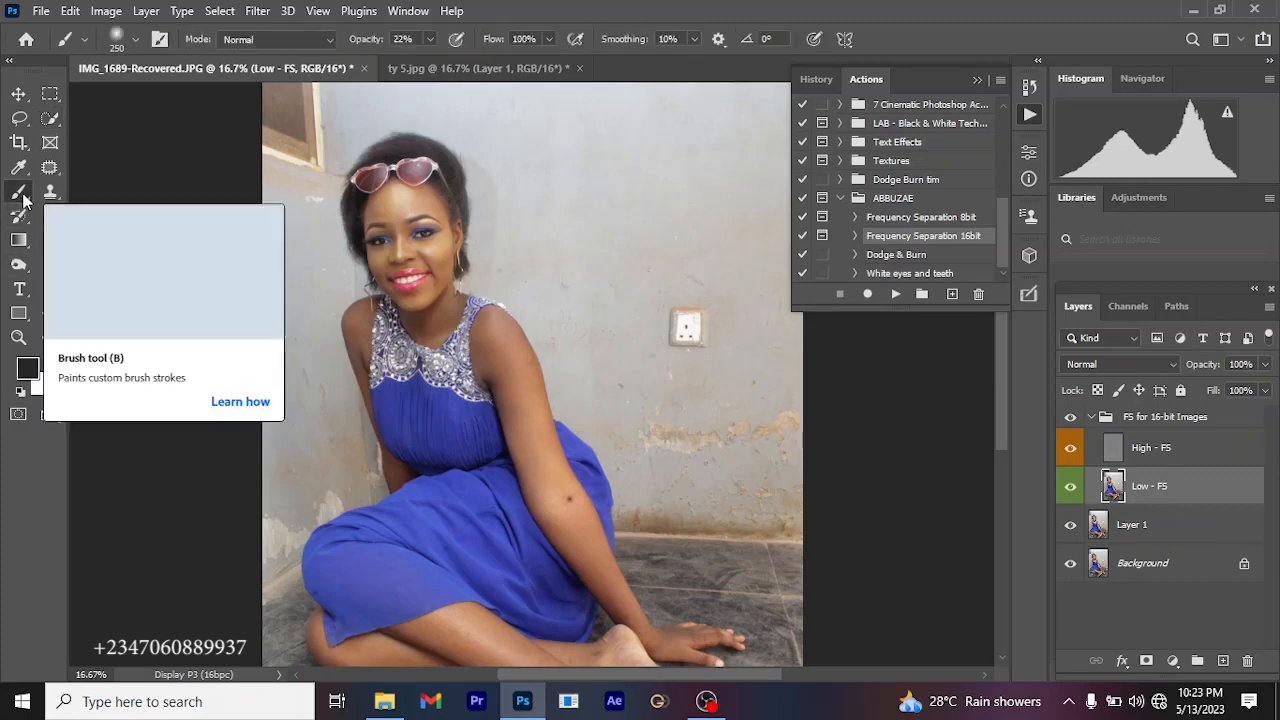
pyautogui.rightClick(23, 197)
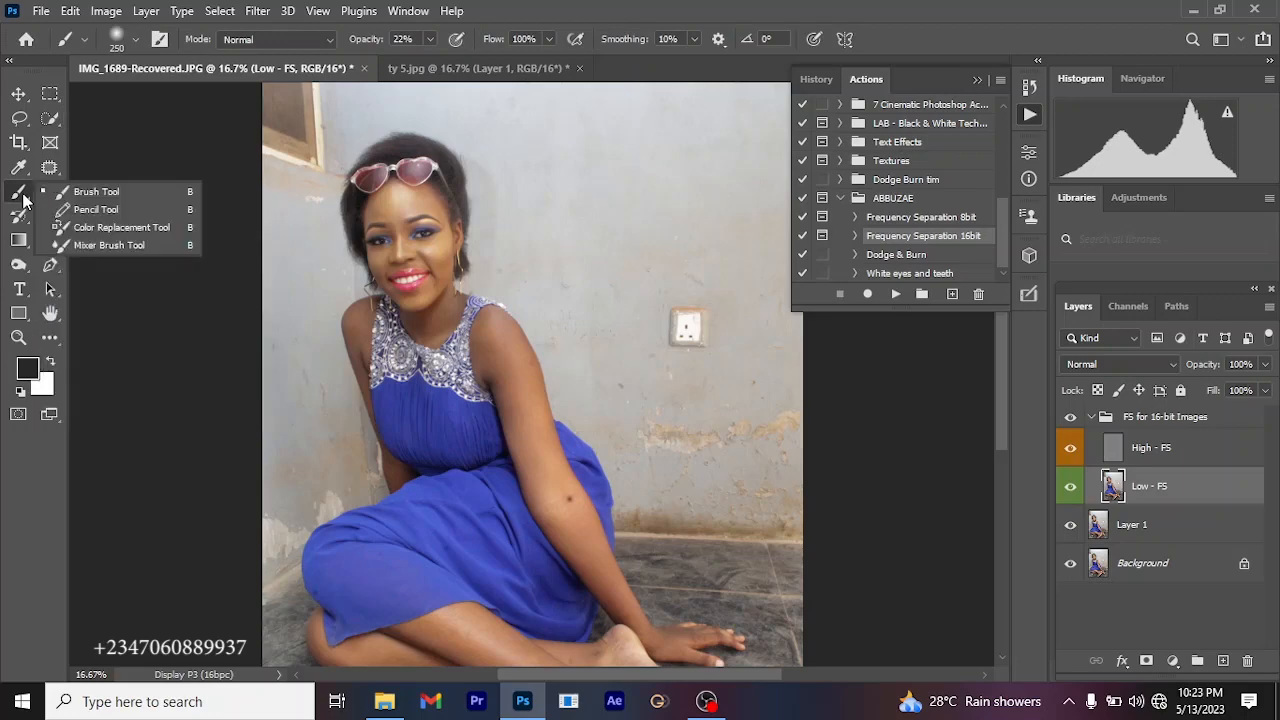
pyautogui.click(80, 245)
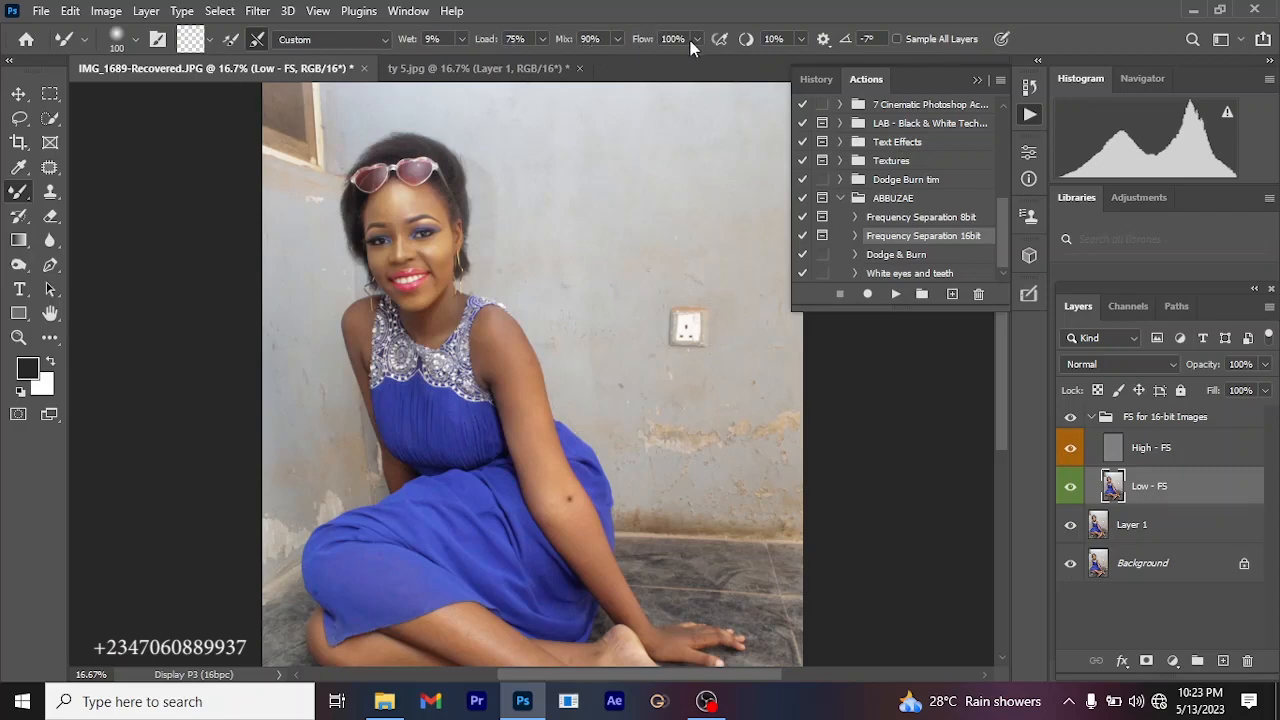
# - Clean the Mixer Brush, with loading after each stroke turned off and cleaning after each stroke turned on
pyautogui.click(210, 41)
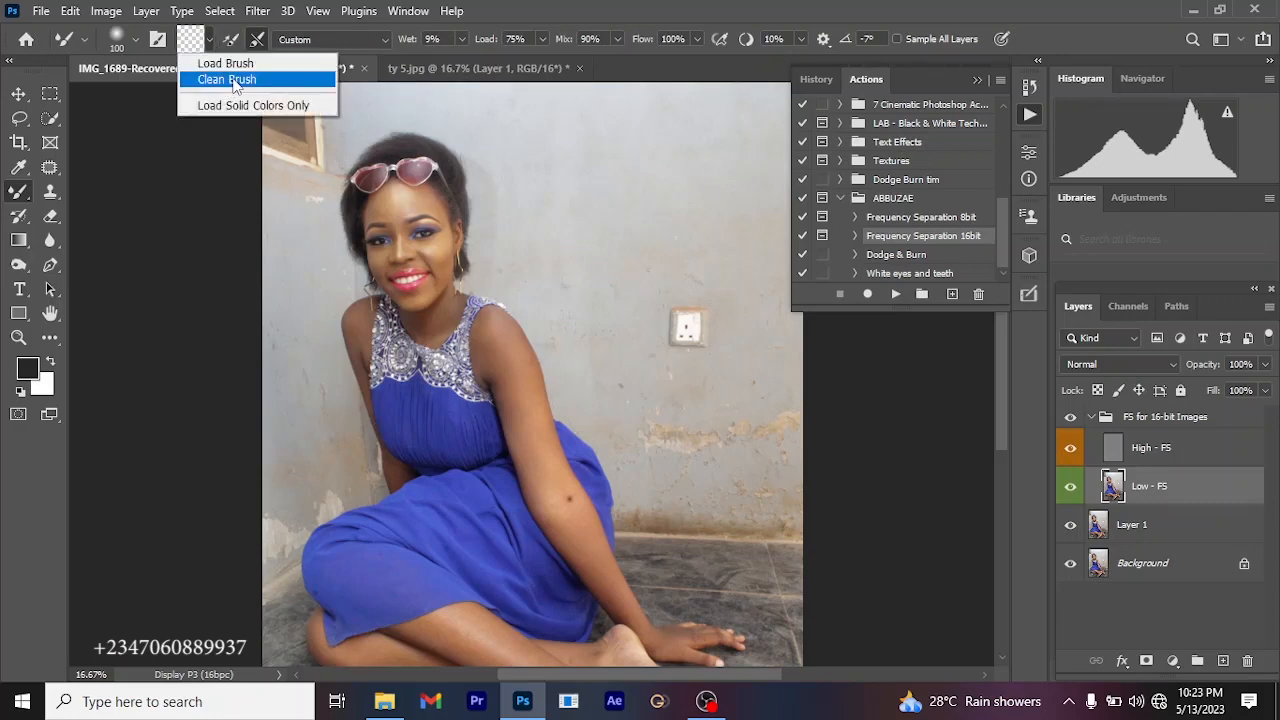
pyautogui.click(232, 80)
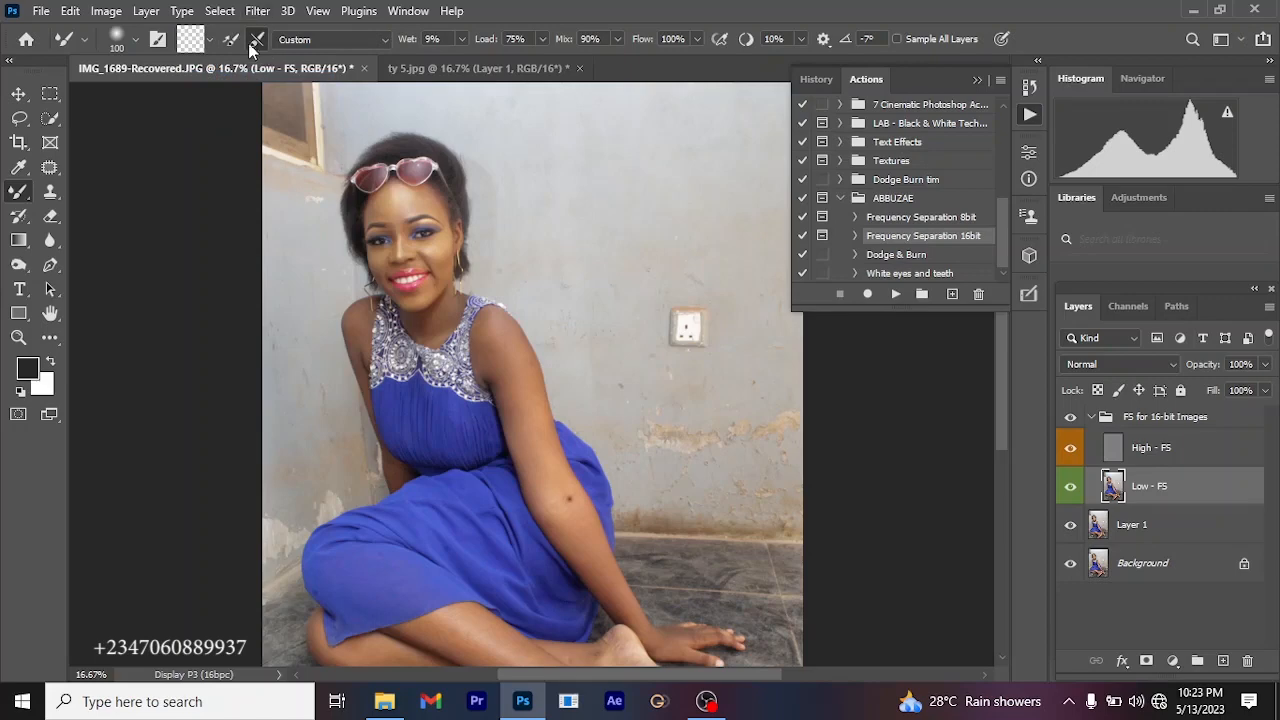
pyautogui.click(231, 44)
pyautogui.click(257, 44)
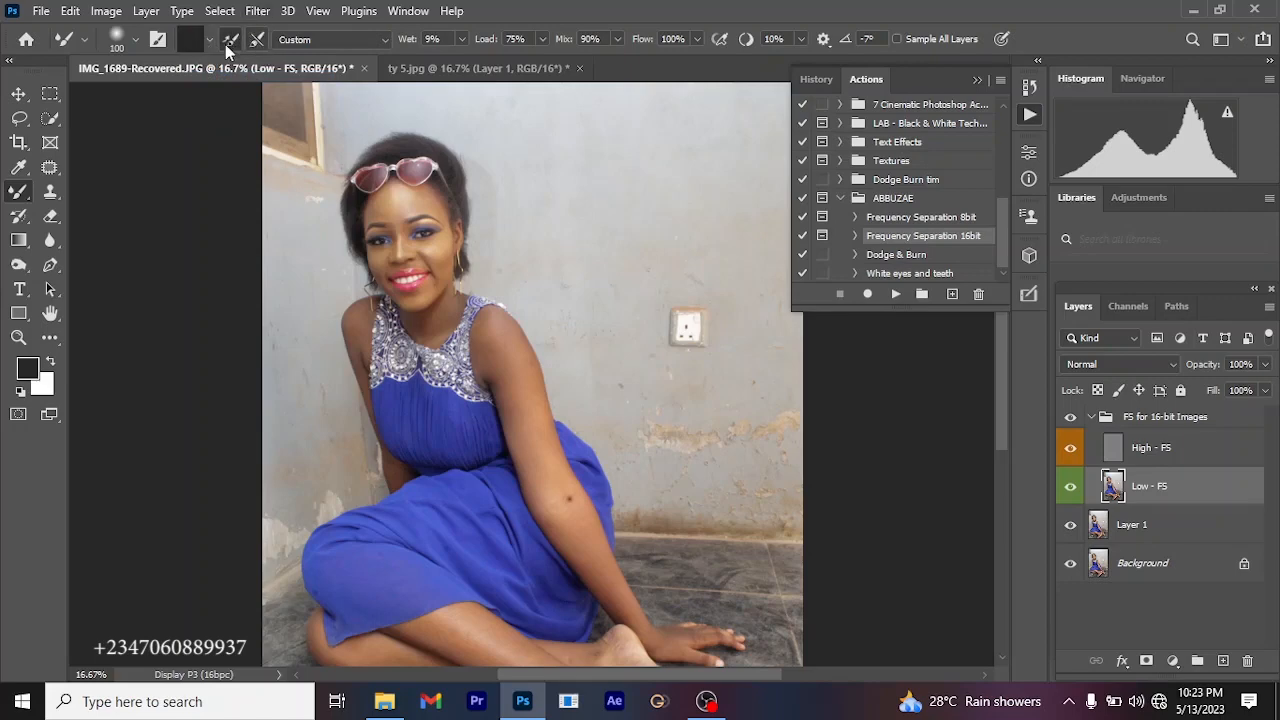
pyautogui.click(209, 40)
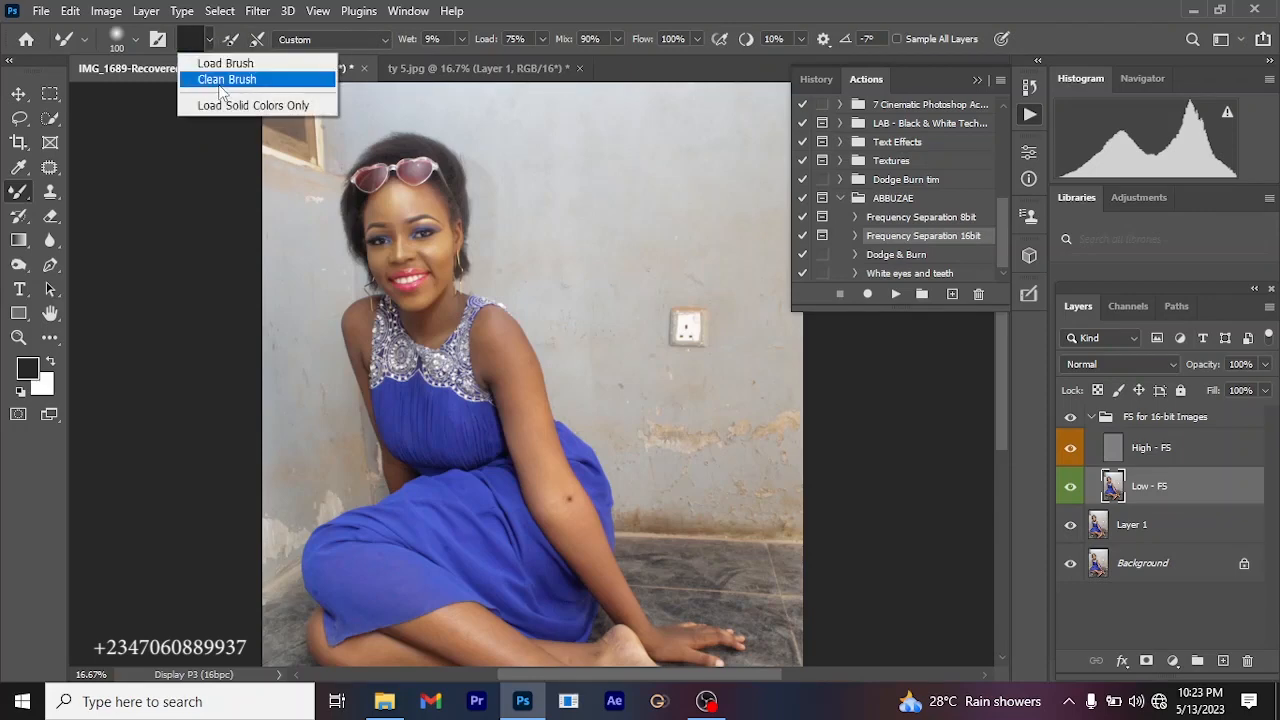
pyautogui.click(229, 77)
pyautogui.click(258, 44)
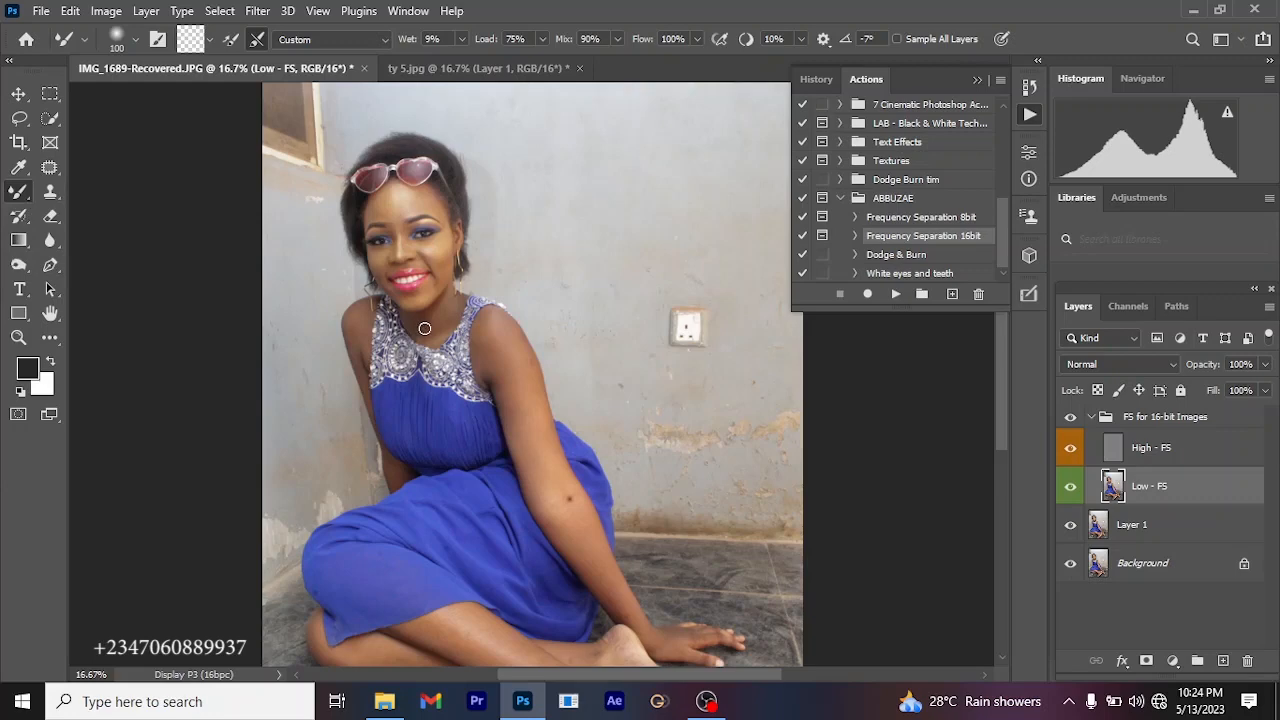
# - Add a Black & White adjustment layer above the FS for 16-bit Images group and set its Reds to -157
pyautogui.scroll(3, 428, 300)
pyautogui.moveTo(389, 409); pyautogui.dragTo(555, 538)
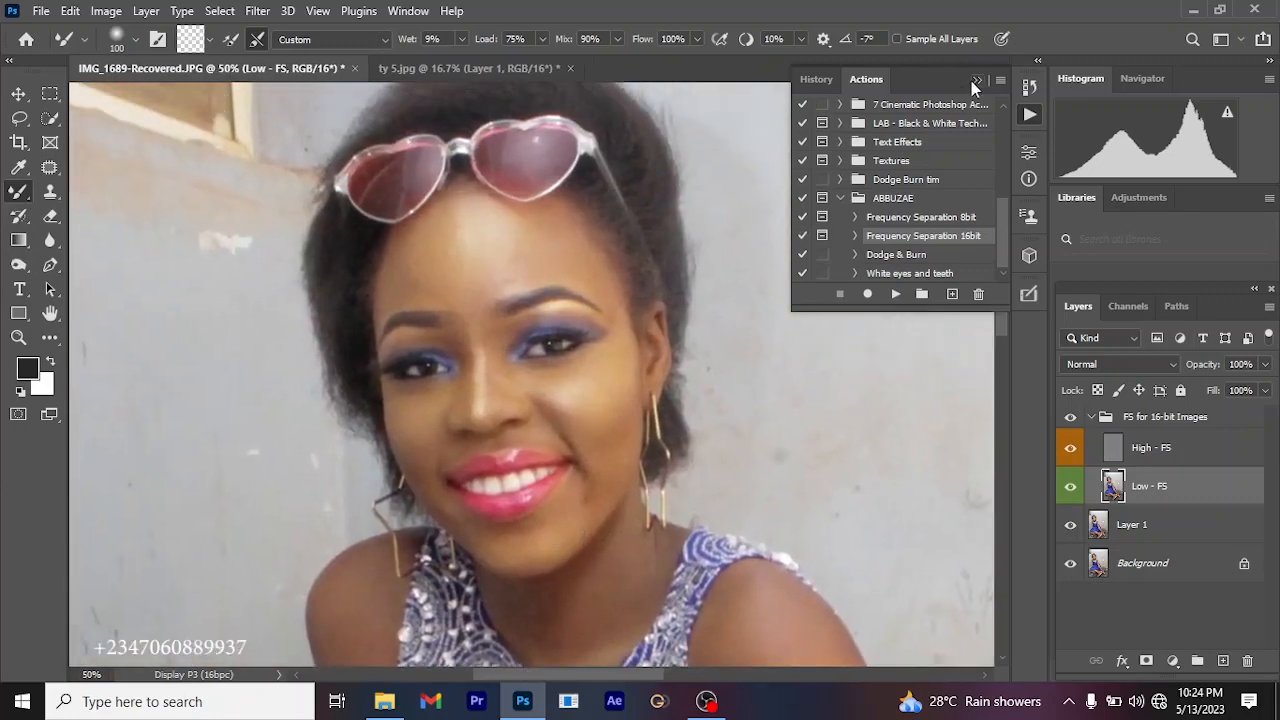
pyautogui.click(976, 80)
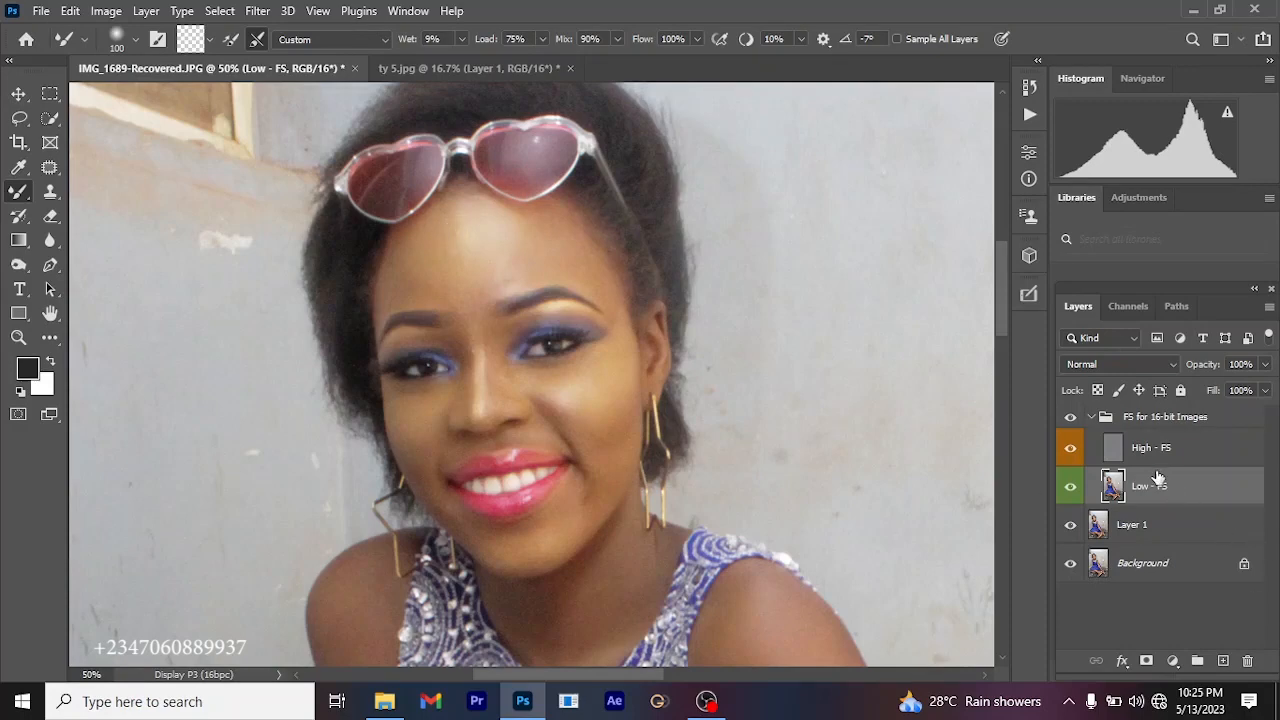
pyautogui.click(1090, 418)
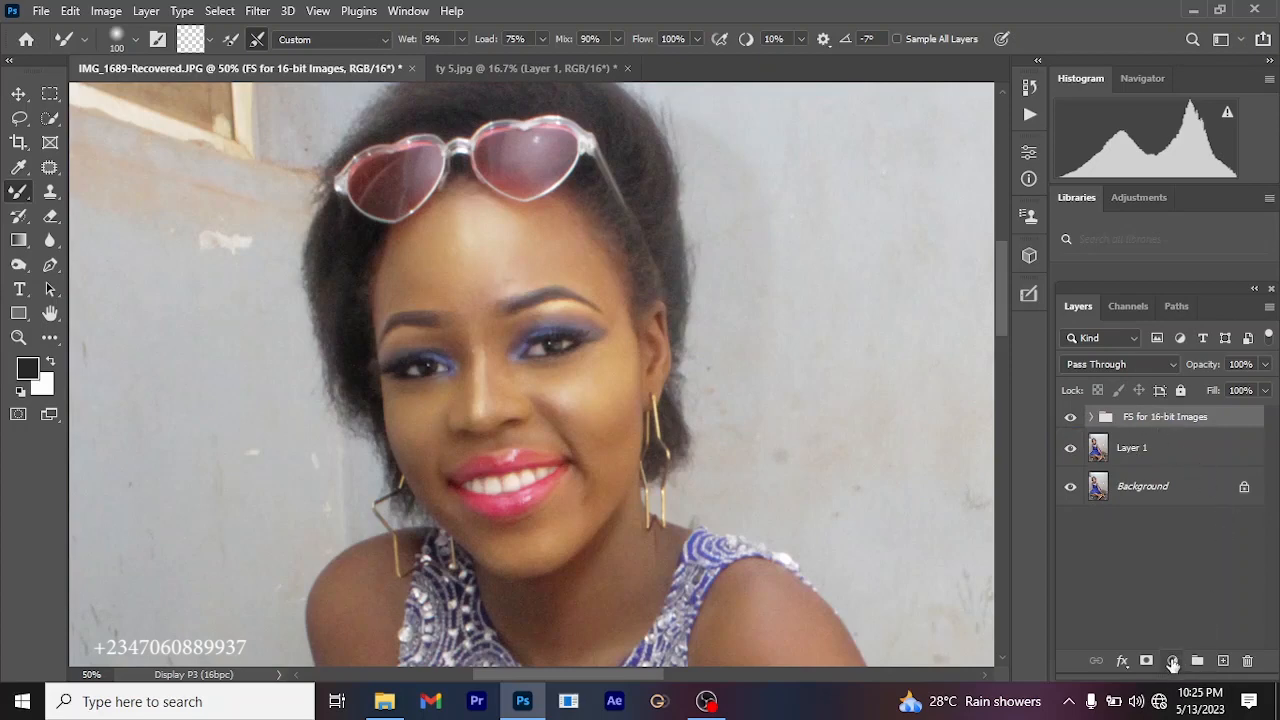
pyautogui.click(1173, 662)
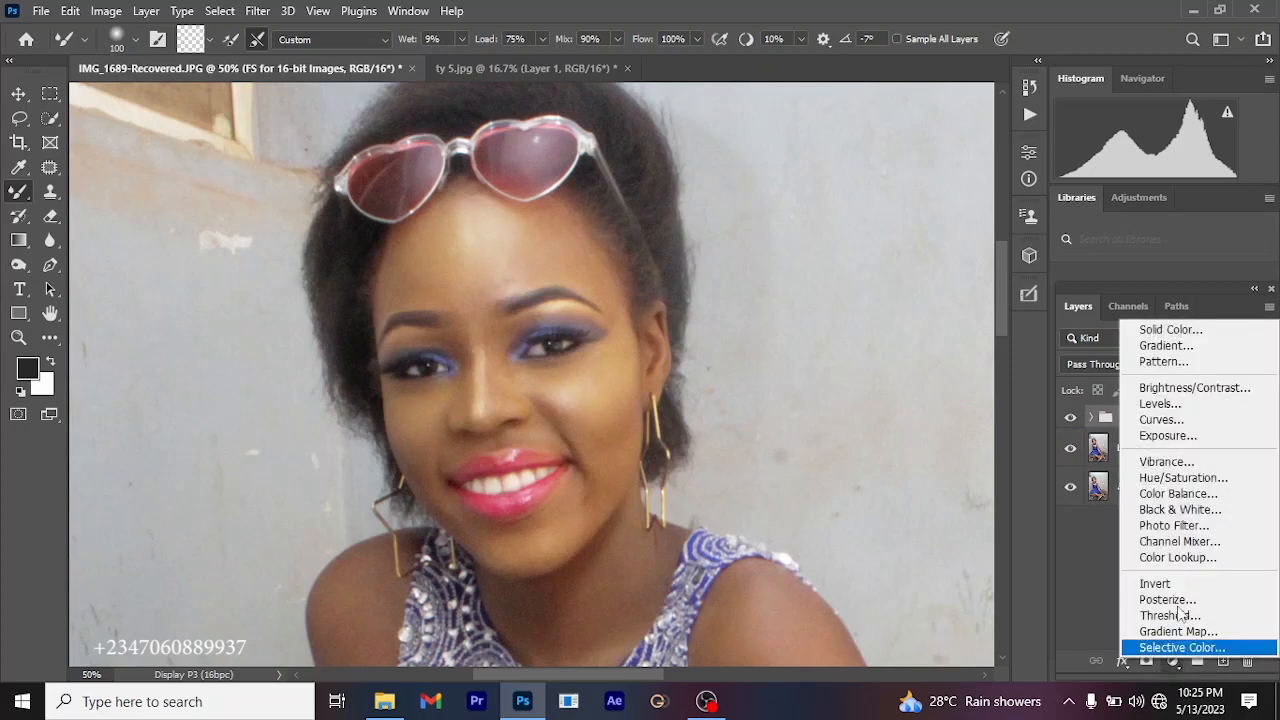
pyautogui.click(1173, 512)
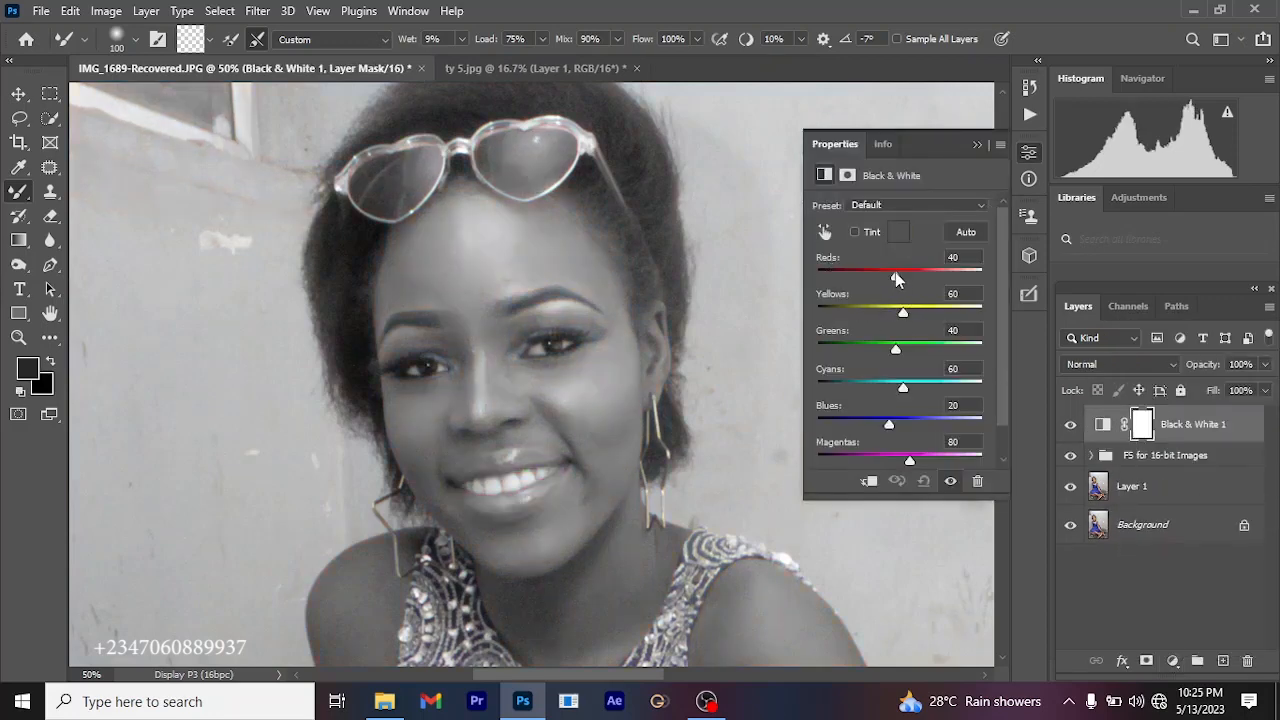
pyautogui.moveTo(896, 279); pyautogui.dragTo(831, 285)
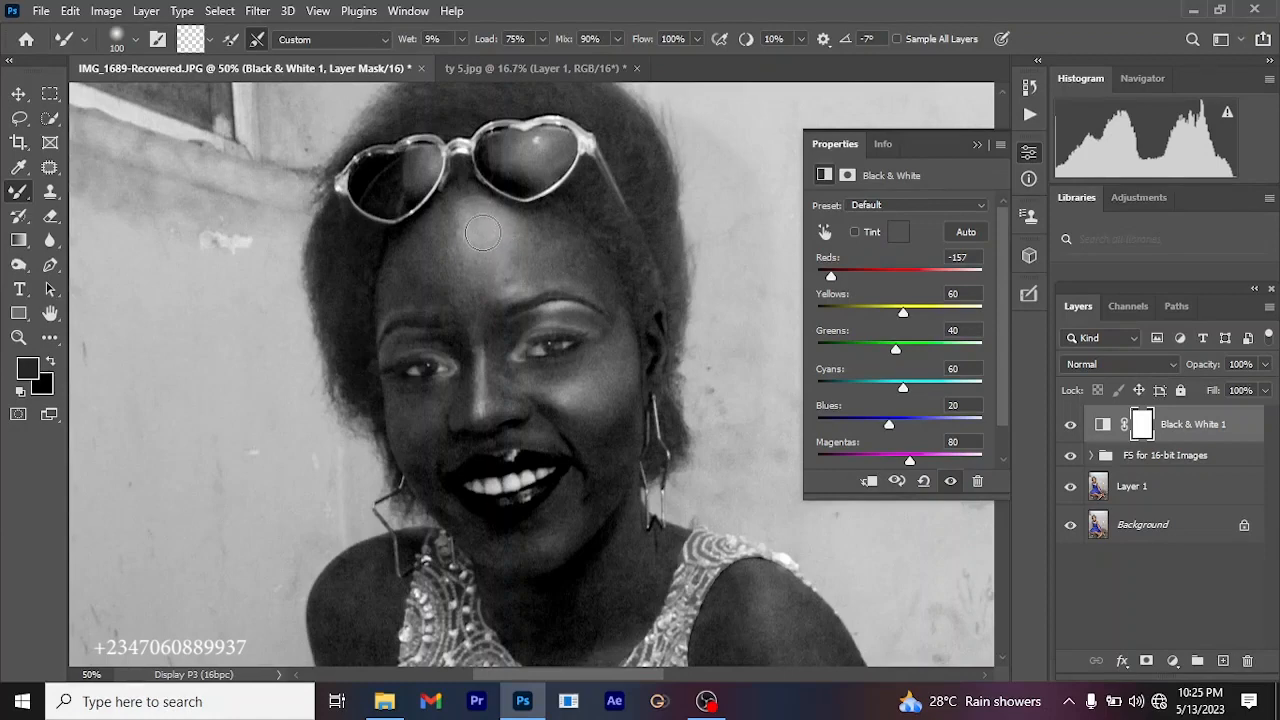
# - Select the Low - FS layer inside the FS for 16-bit Images group and hide the Black & White adjustment layer
pyautogui.moveTo(609, 391)
pyautogui.mouseDown()
pyautogui.moveTo(571, 404)
pyautogui.moveTo(611, 389)
pyautogui.moveTo(621, 353)
pyautogui.moveTo(624, 431)
pyautogui.mouseUp()
pyautogui.scroll(-1, 556, 455)
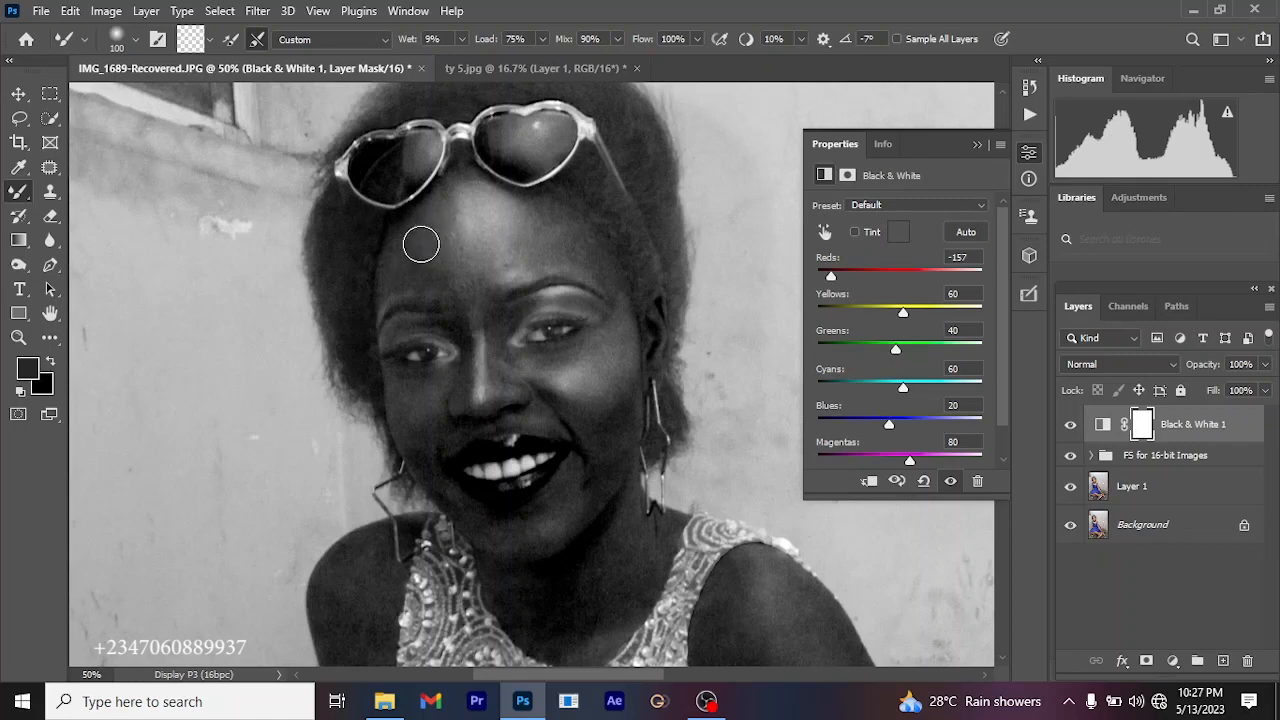
pyautogui.click(1157, 458)
pyautogui.click(1092, 456)
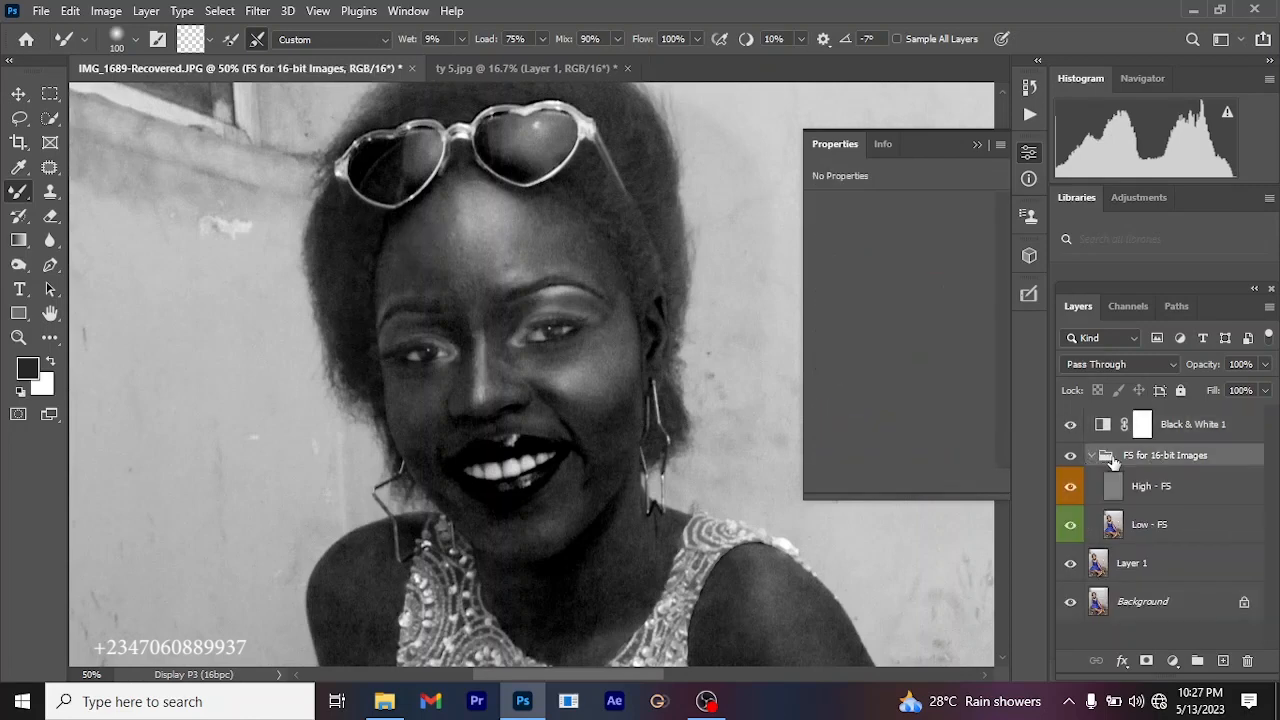
pyautogui.click(1150, 527)
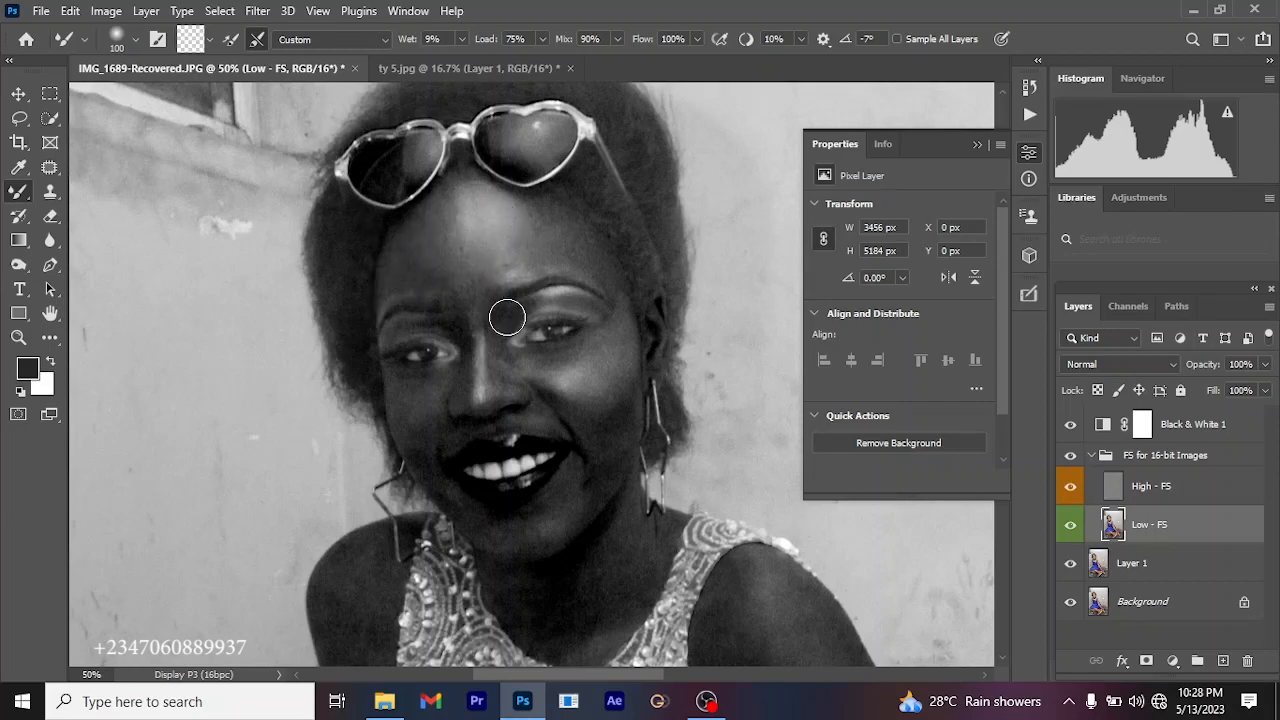
pyautogui.scroll(-1, 530, 325)
pyautogui.scroll(-1, 538, 328)
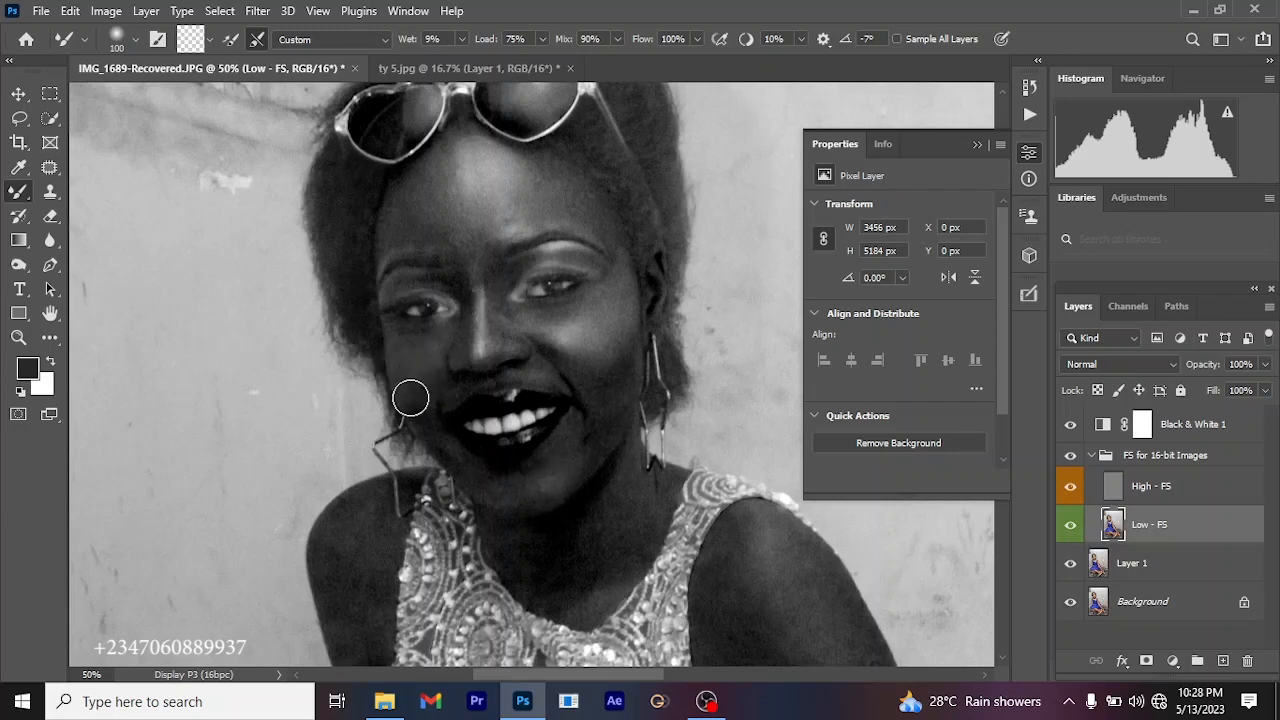
pyautogui.click(1071, 424)
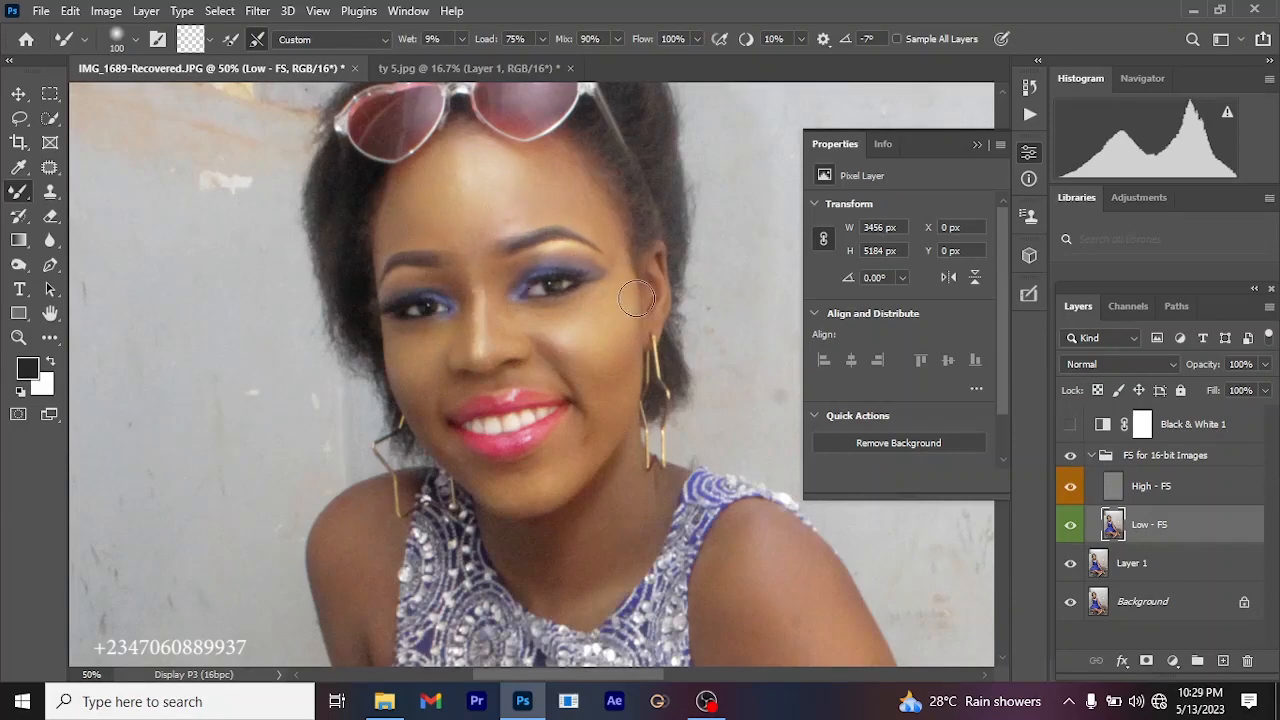
# - Compare the face with the FS for 16-bit Images group hidden and shown, and collapse the Properties panel
pyautogui.click(1071, 457)
pyautogui.hotkey('ctrl', '+')
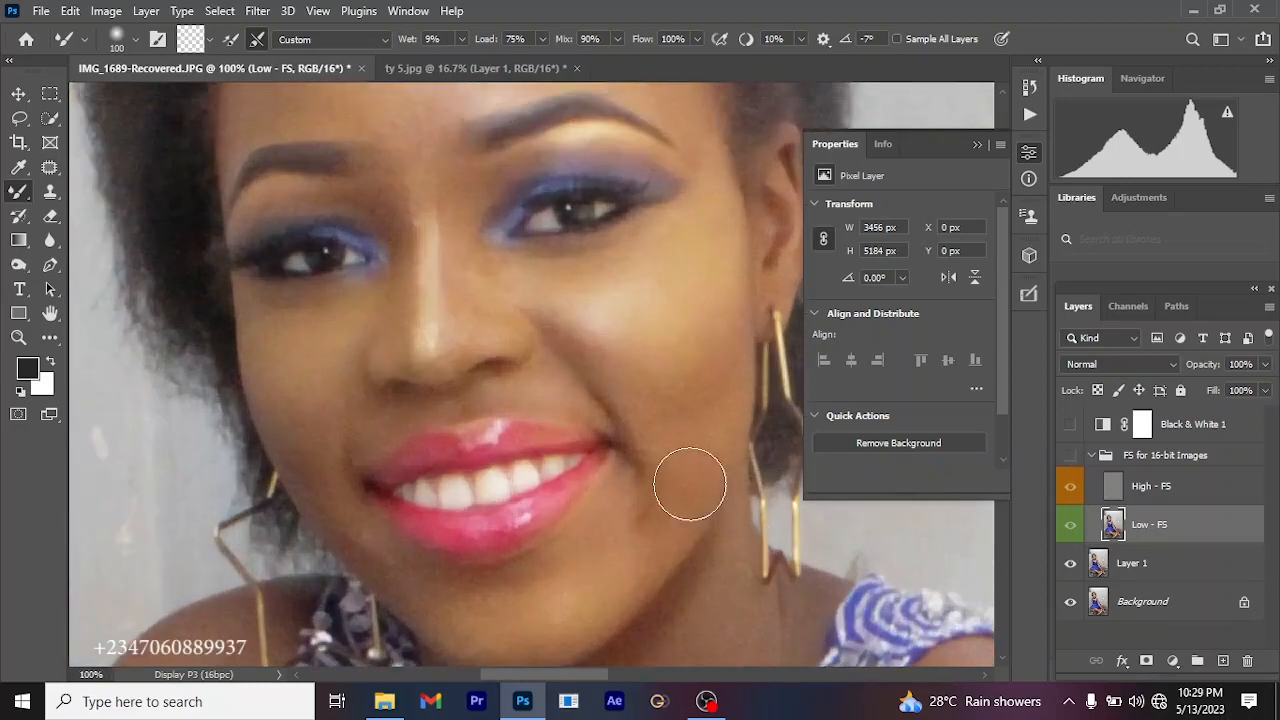
pyautogui.scroll(3, 686, 486)
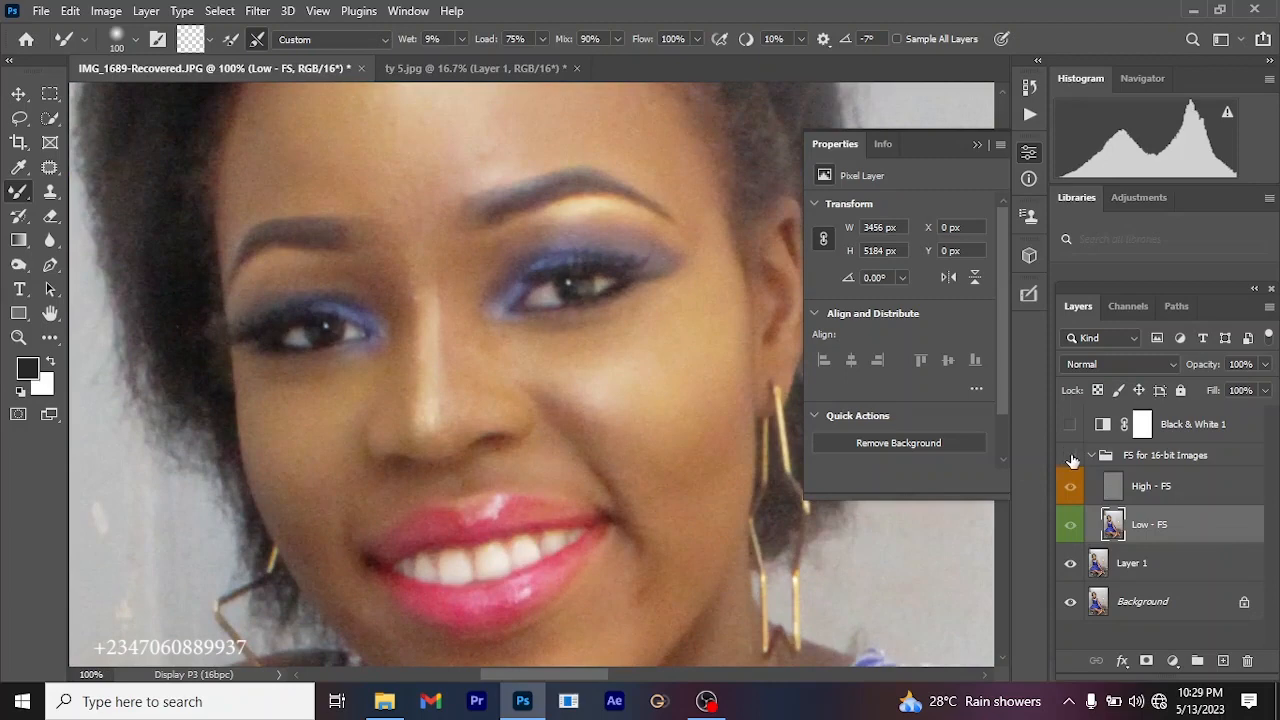
pyautogui.click(1071, 456)
pyautogui.click(1071, 456)
pyautogui.click(979, 147)
# - Reduce the Mixer Brush to 50 px and blend the skin tones of the face on the Low - FS layer
pyautogui.scroll(-2, 606, 371)
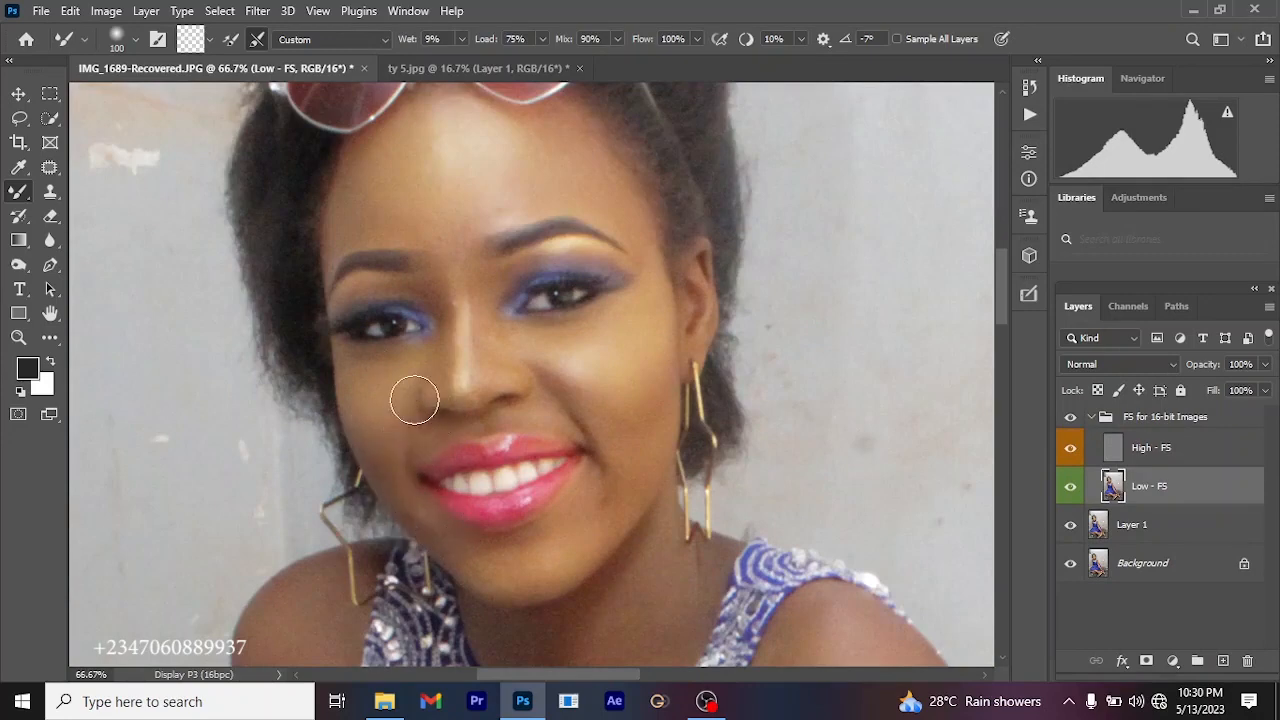
pyautogui.press('[')
pyautogui.press('[')
pyautogui.press('[')
pyautogui.press('[')
pyautogui.scroll(2, 397, 368)
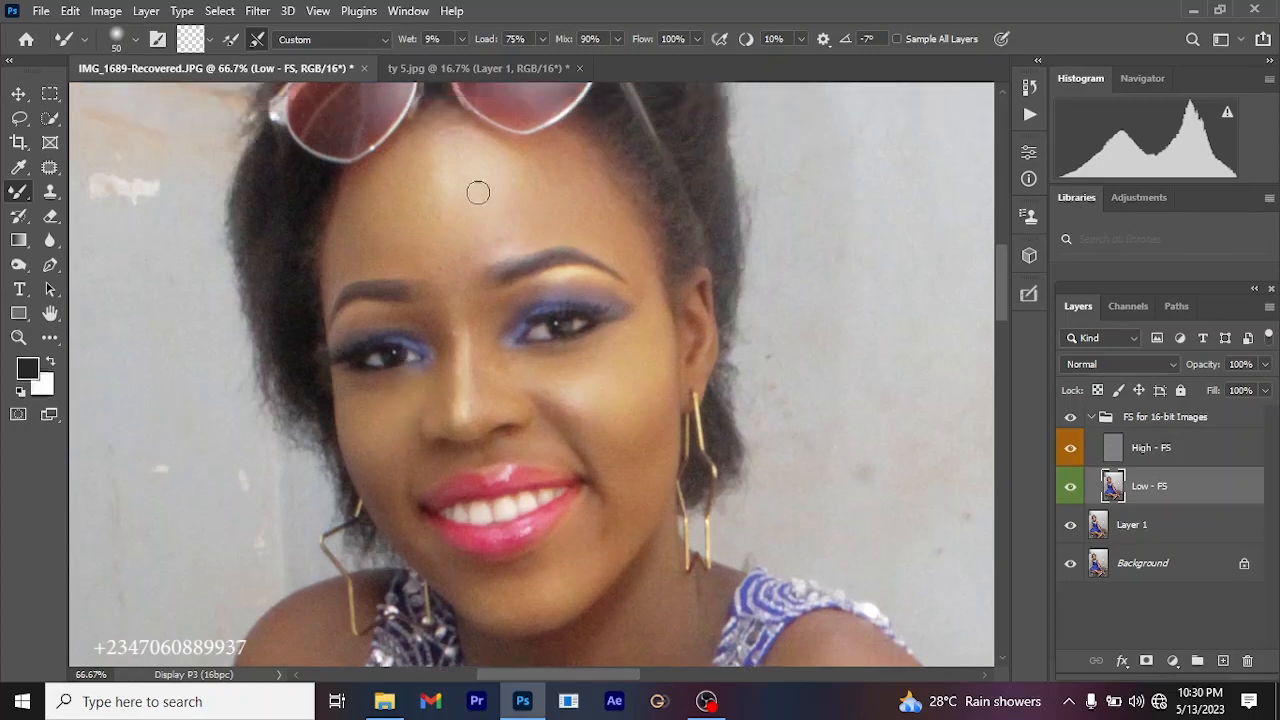
pyautogui.scroll(1, 475, 193)
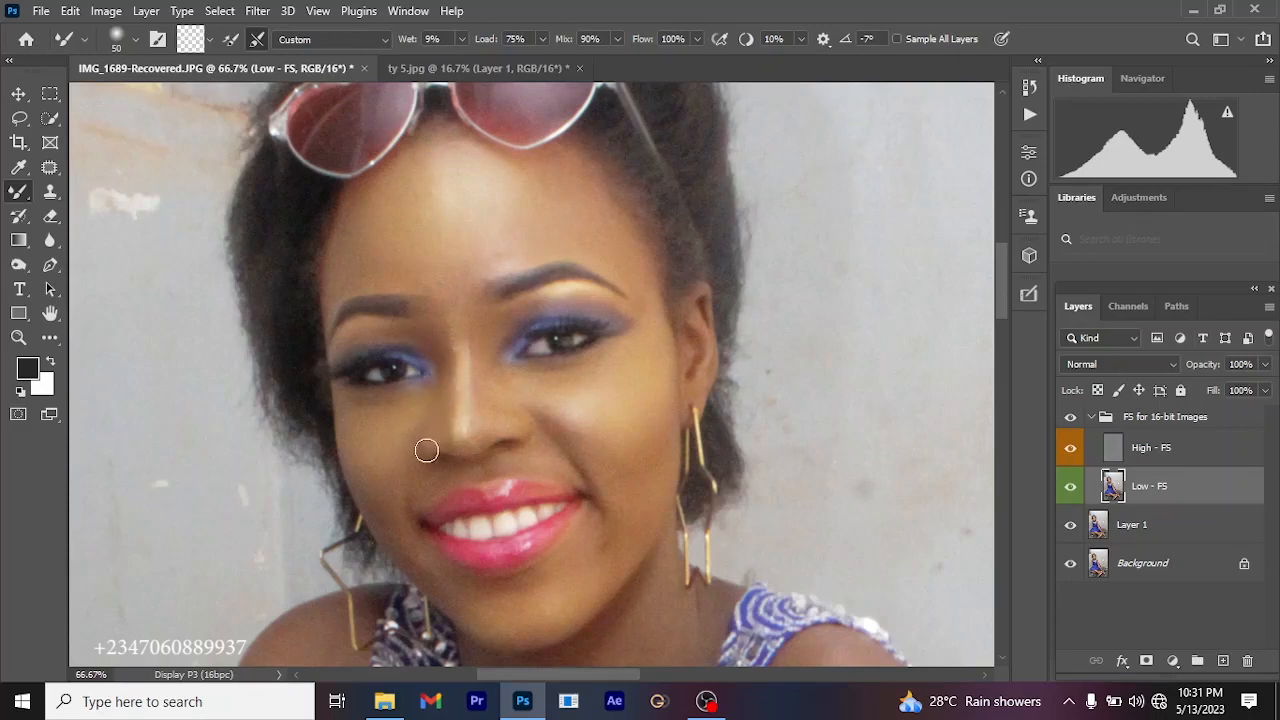
pyautogui.scroll(-4, 440, 485)
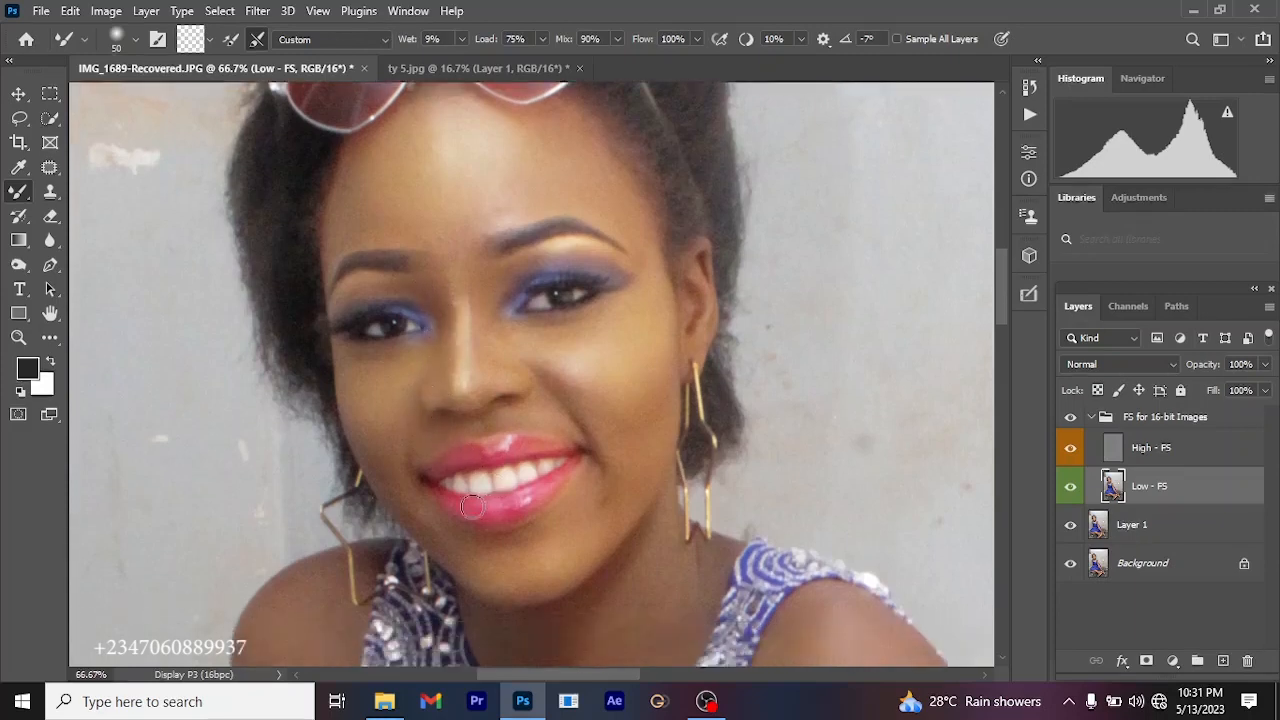
# - Blend the skin of the neck and upper chest above the neckline, enlarging the Mixer Brush to 125 px
pyautogui.scroll(-1, 498, 473)
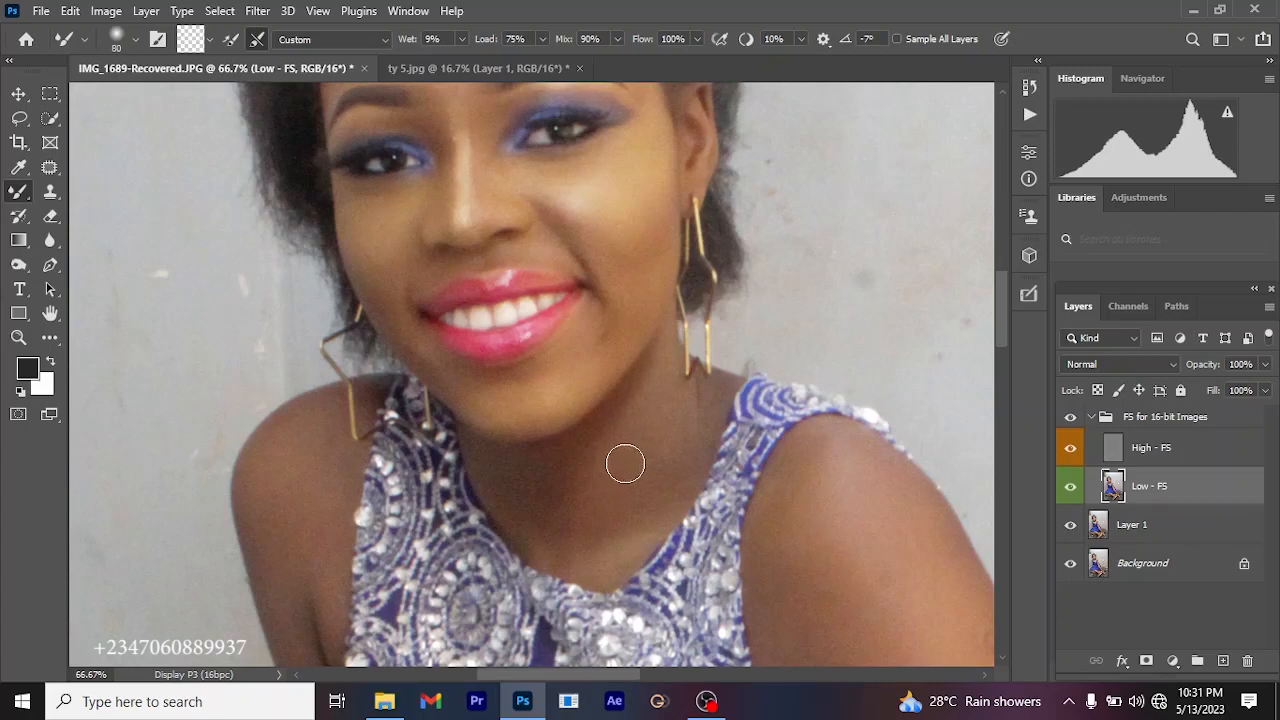
pyautogui.press(']')
pyautogui.moveTo(642, 446)
pyautogui.mouseDown()
pyautogui.moveTo(645, 392)
pyautogui.moveTo(663, 411)
pyautogui.moveTo(659, 439)
pyautogui.moveTo(691, 400)
pyautogui.moveTo(691, 433)
pyautogui.mouseUp()
pyautogui.press(']')
pyautogui.press(']')
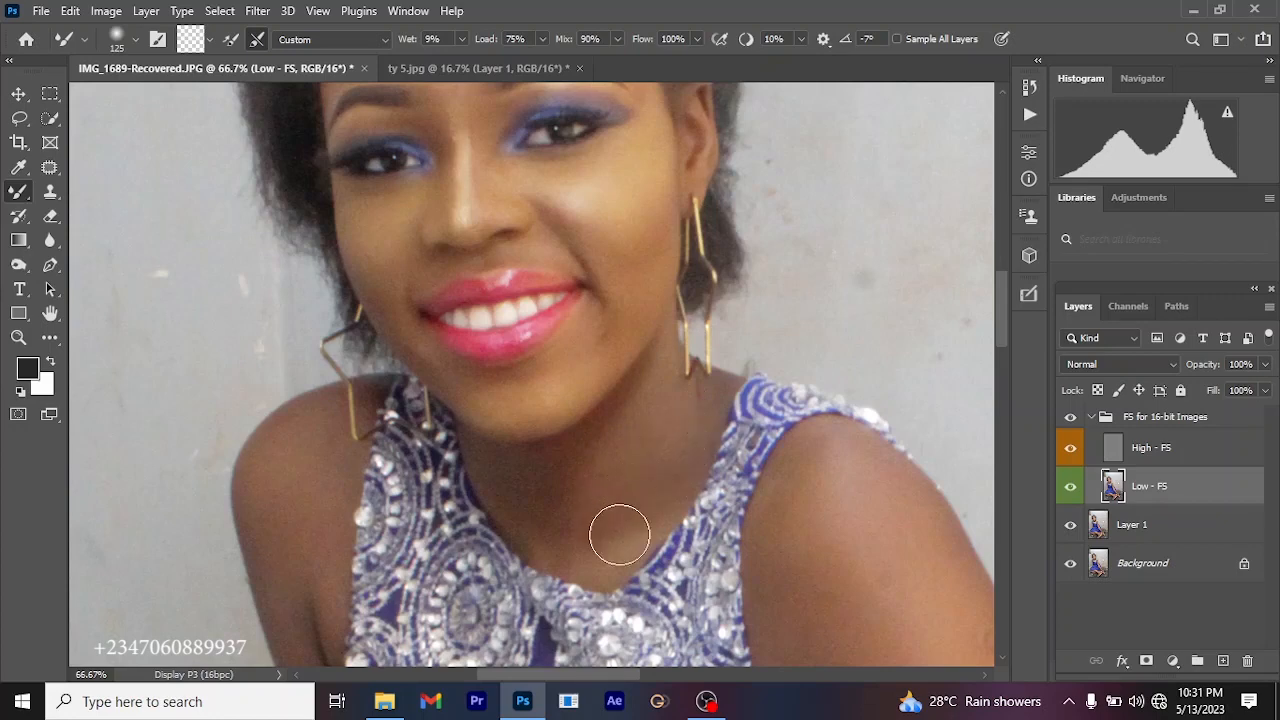
pyautogui.moveTo(620, 535)
pyautogui.mouseDown()
pyautogui.moveTo(614, 526)
pyautogui.moveTo(626, 532)
pyautogui.moveTo(660, 505)
pyautogui.moveTo(654, 496)
pyautogui.moveTo(609, 531)
pyautogui.moveTo(591, 466)
pyautogui.moveTo(531, 488)
pyautogui.moveTo(663, 451)
pyautogui.moveTo(534, 486)
pyautogui.moveTo(606, 480)
pyautogui.moveTo(612, 561)
pyautogui.mouseUp()
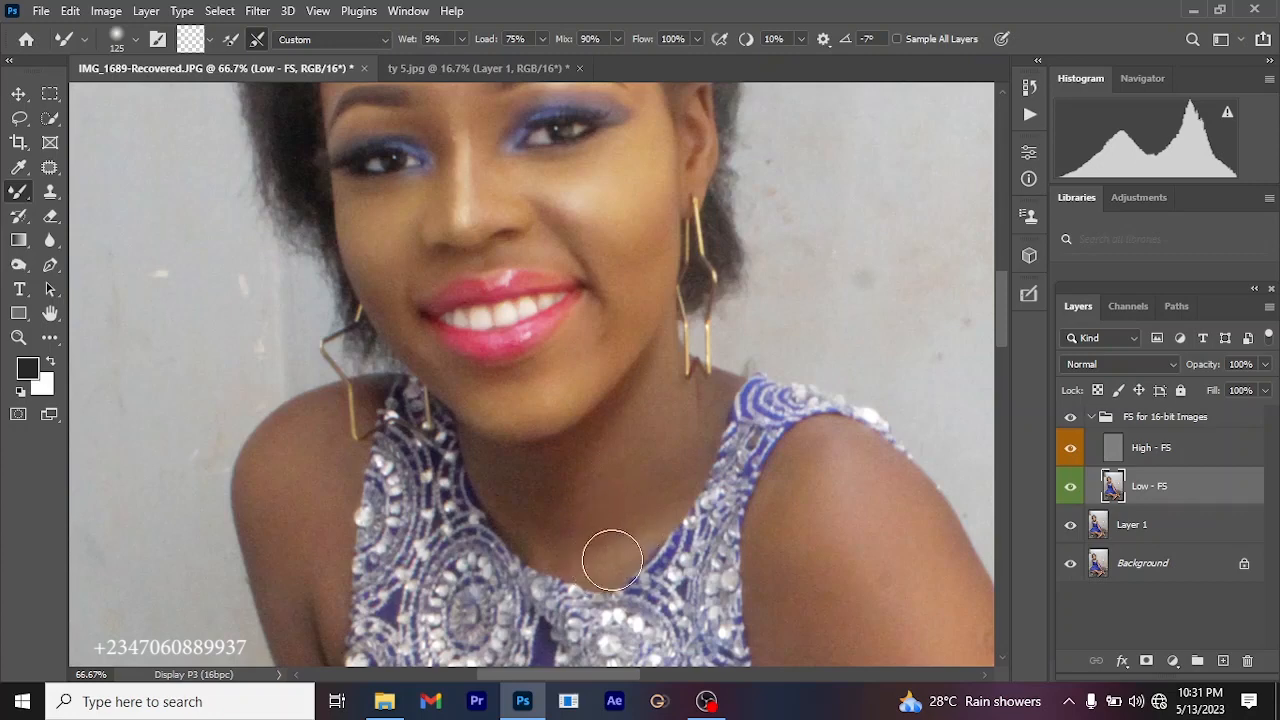
# - Smooth the woman's right shoulder with the Mixer Brush at 125 px
pyautogui.scroll(-3, 300, 486)
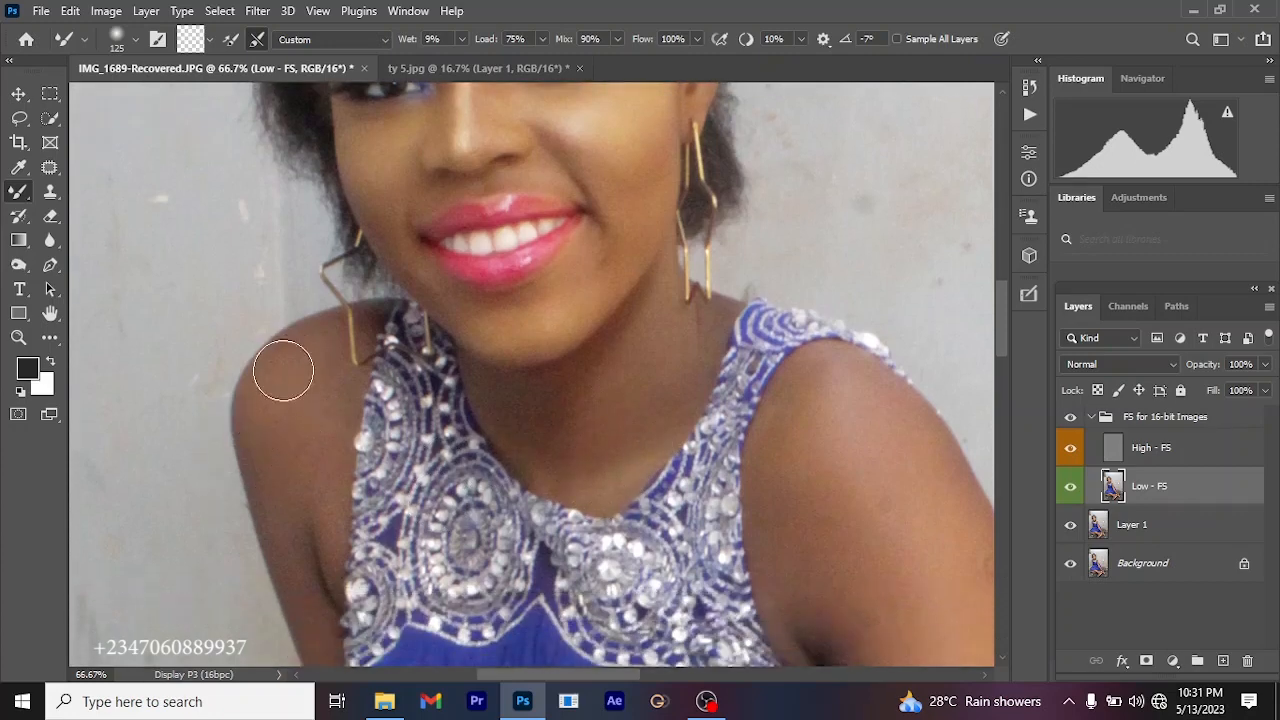
pyautogui.moveTo(283, 371)
pyautogui.mouseDown()
pyautogui.moveTo(272, 417)
pyautogui.moveTo(291, 419)
pyautogui.moveTo(308, 508)
pyautogui.moveTo(322, 386)
pyautogui.moveTo(296, 560)
pyautogui.moveTo(290, 541)
pyautogui.moveTo(308, 572)
pyautogui.moveTo(324, 392)
pyautogui.mouseUp()
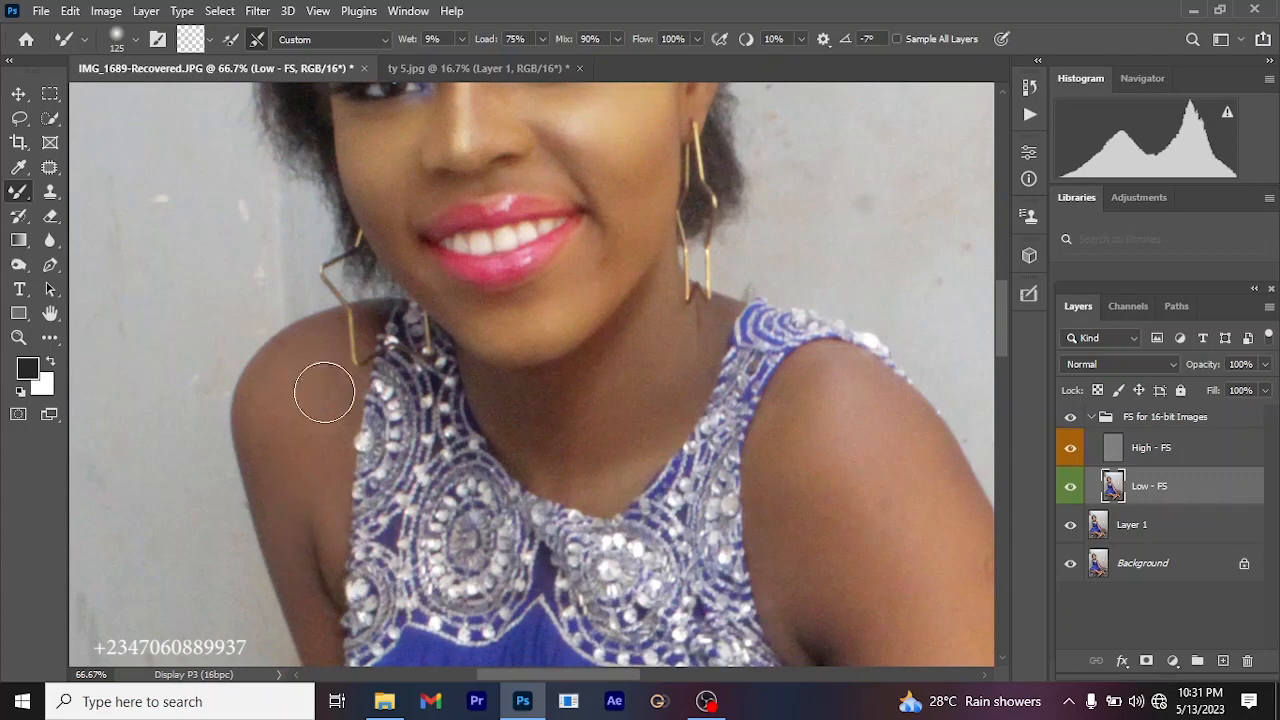
pyautogui.scroll(-3, 297, 457)
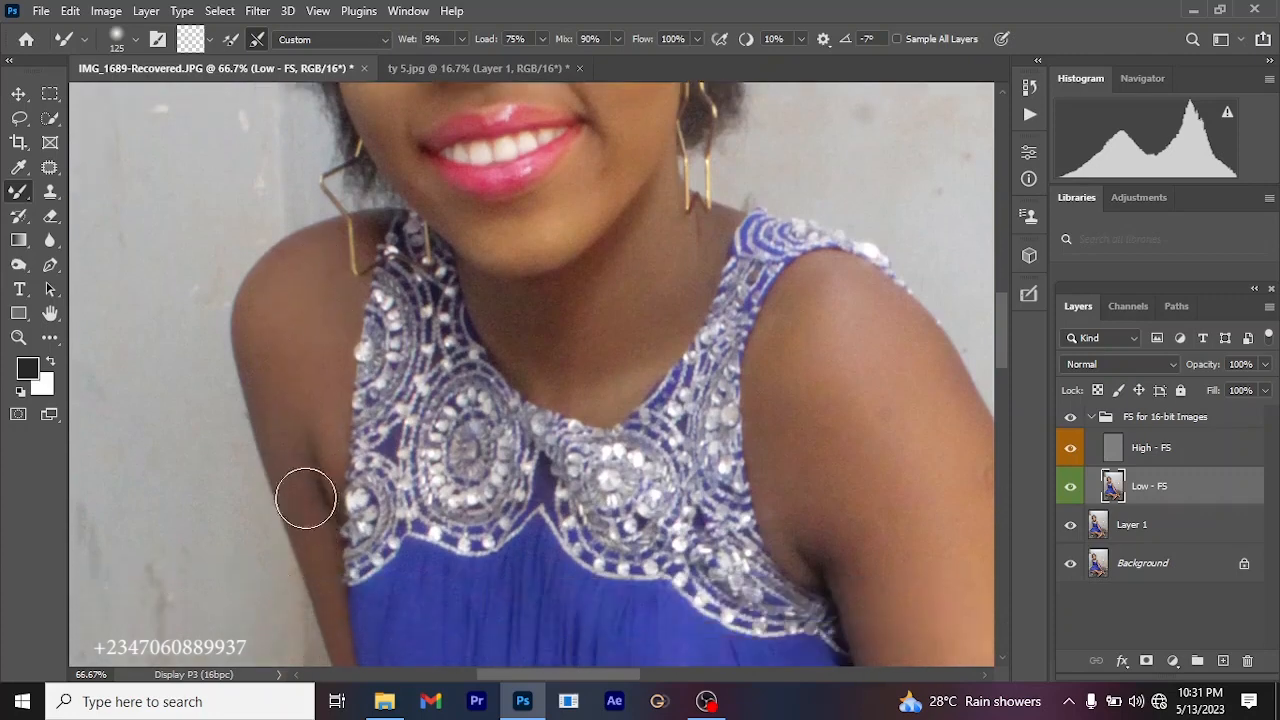
# - Reduce the Mixer Brush to between 35 and 45 px and blend the narrow part of her right arm beside the dress
pyautogui.scroll(-1, 309, 551)
pyautogui.press('[')
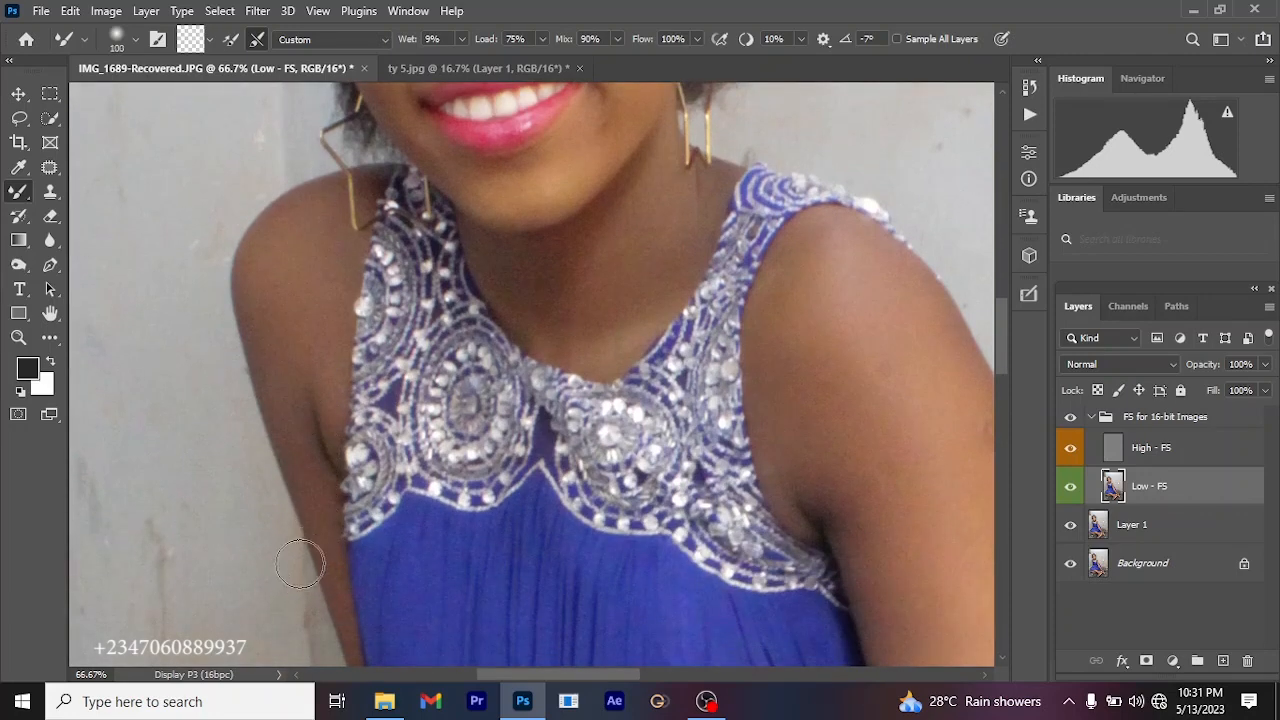
pyautogui.press('[')
pyautogui.press('[')
pyautogui.scroll(-2, 339, 606)
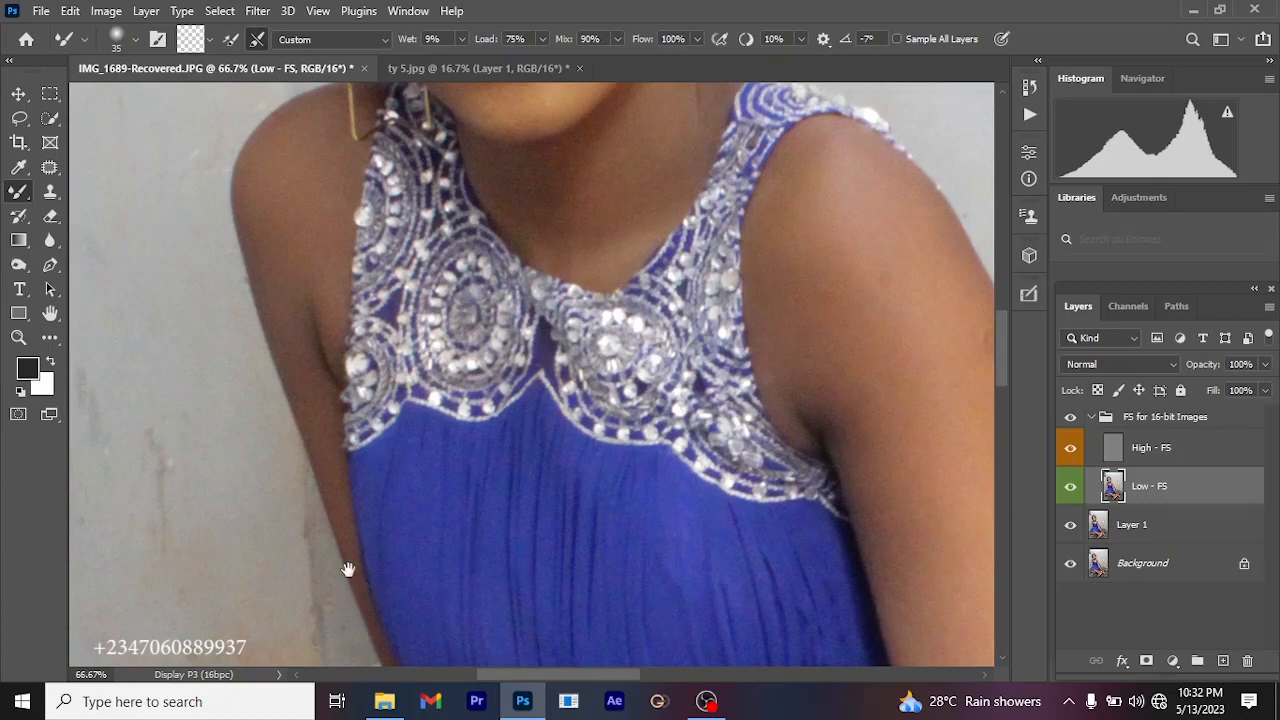
pyautogui.moveTo(347, 569); pyautogui.dragTo(249, 228)
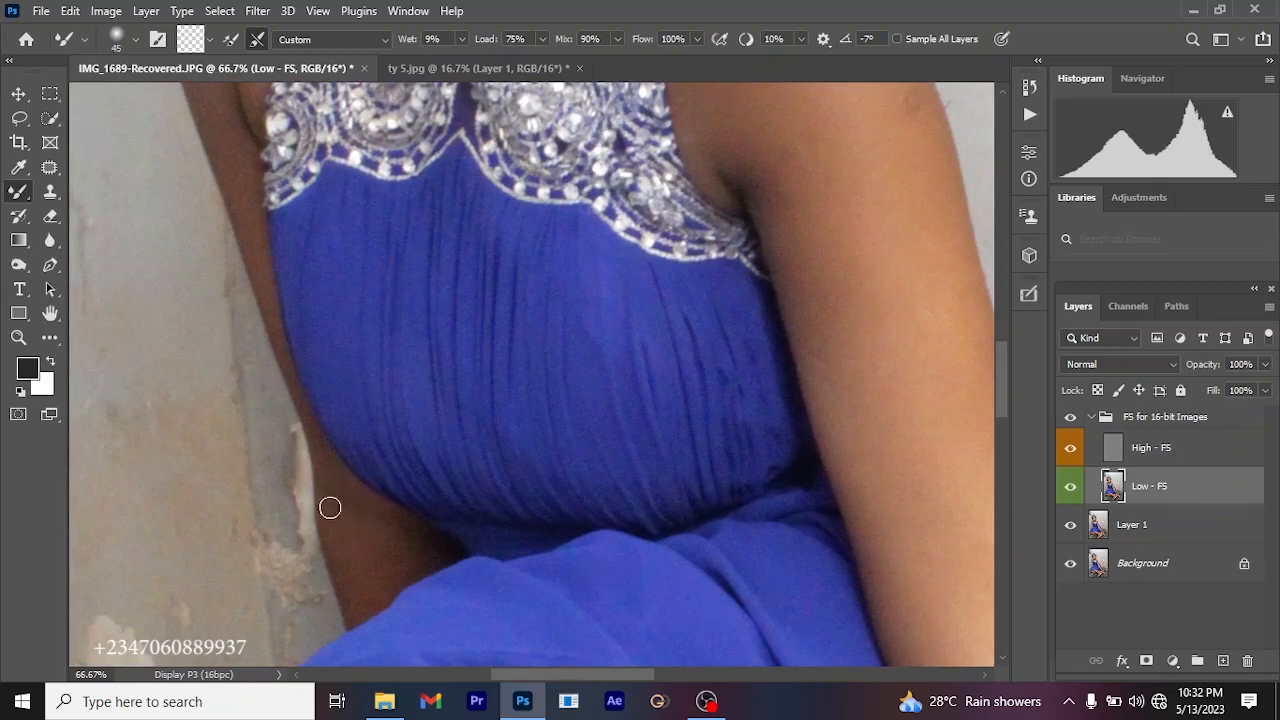
pyautogui.press(']')
pyautogui.moveTo(410, 538)
pyautogui.mouseDown()
pyautogui.moveTo(409, 561)
pyautogui.moveTo(354, 568)
pyautogui.moveTo(360, 594)
pyautogui.moveTo(362, 525)
pyautogui.mouseUp()
# - Enlarge the Mixer Brush to 175 px and smooth the skin of the woman's left shoulder
pyautogui.moveTo(515, 511); pyautogui.dragTo(220, 522)
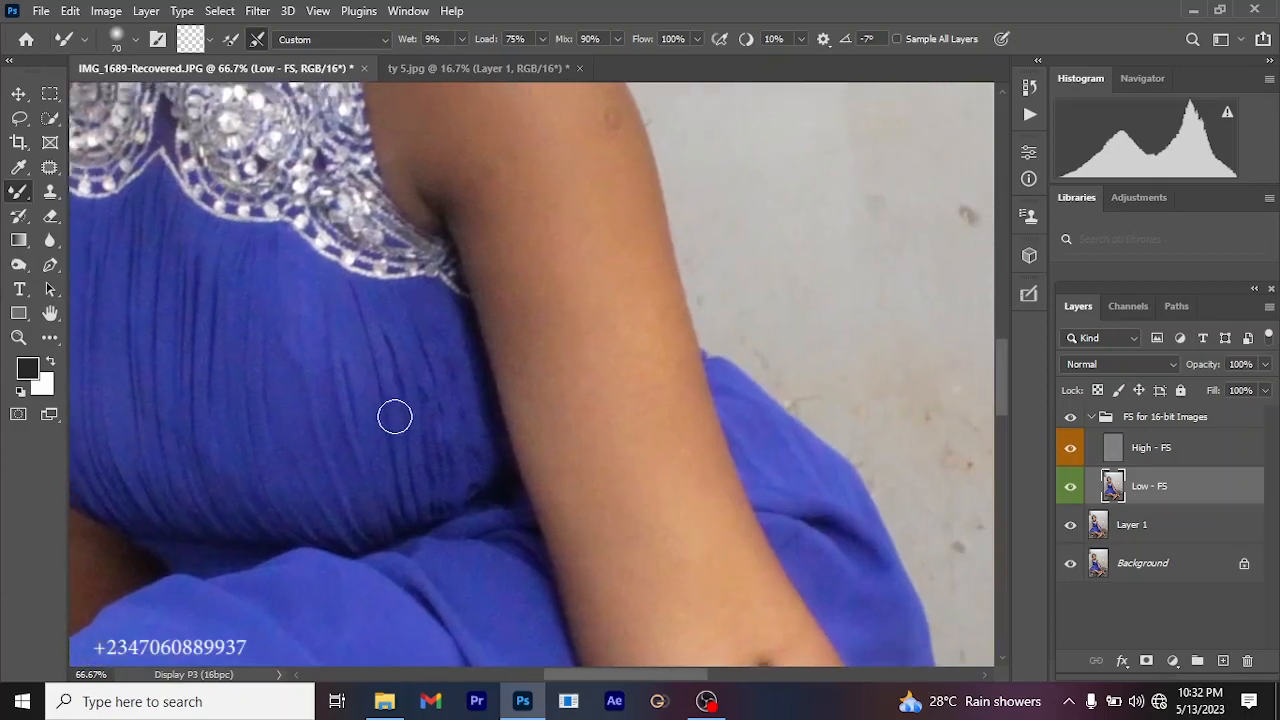
pyautogui.moveTo(402, 419); pyautogui.dragTo(421, 607)
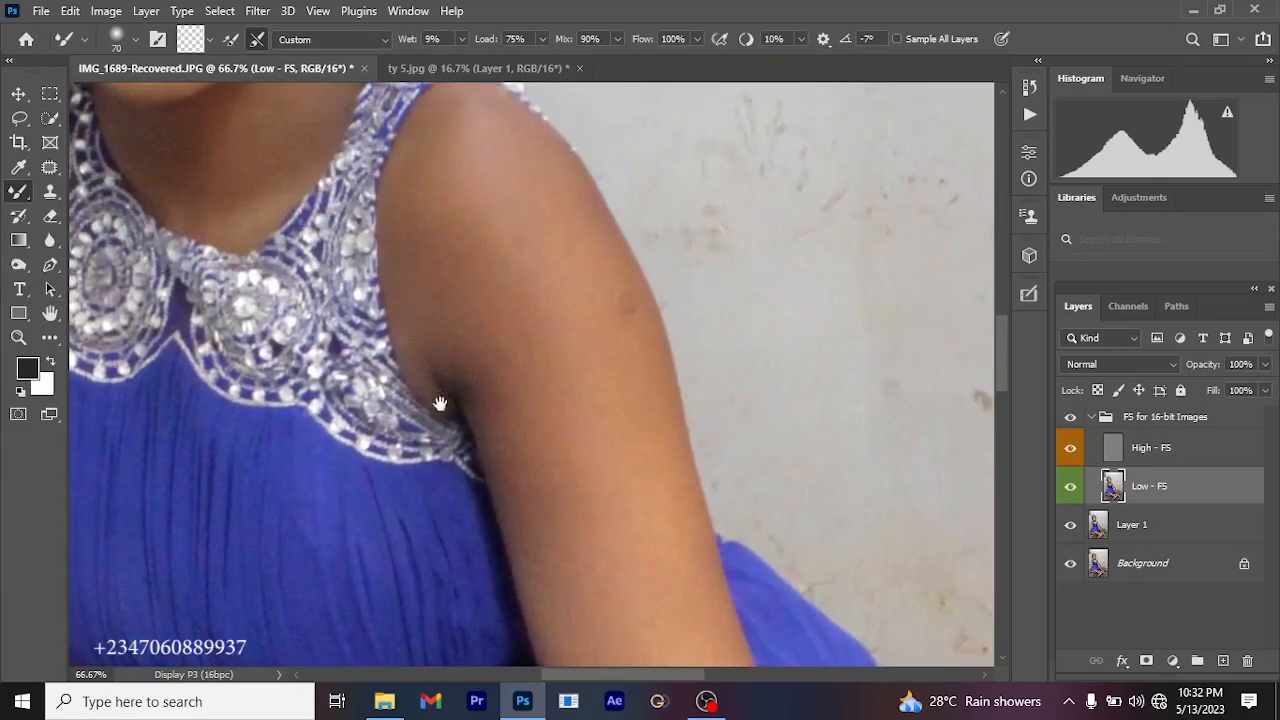
pyautogui.moveTo(440, 403); pyautogui.dragTo(447, 558)
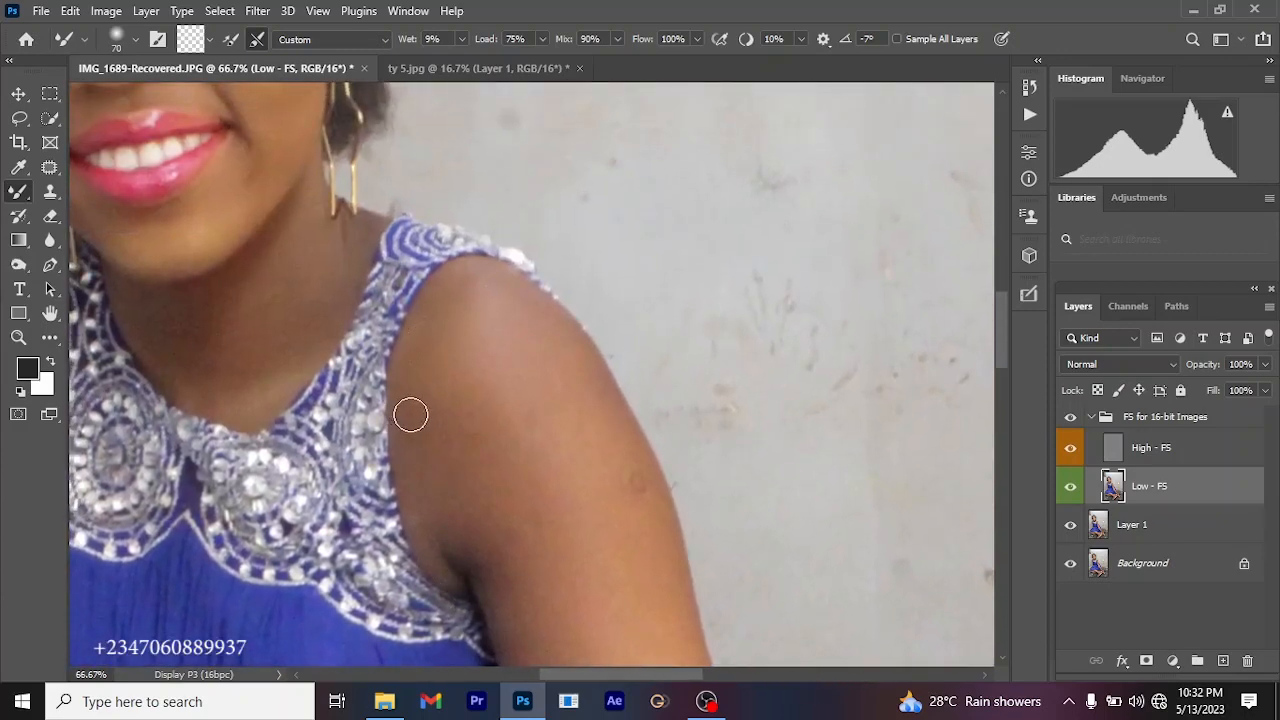
pyautogui.press(']')
pyautogui.press(']')
pyautogui.press(']')
pyautogui.press(']')
pyautogui.press(']')
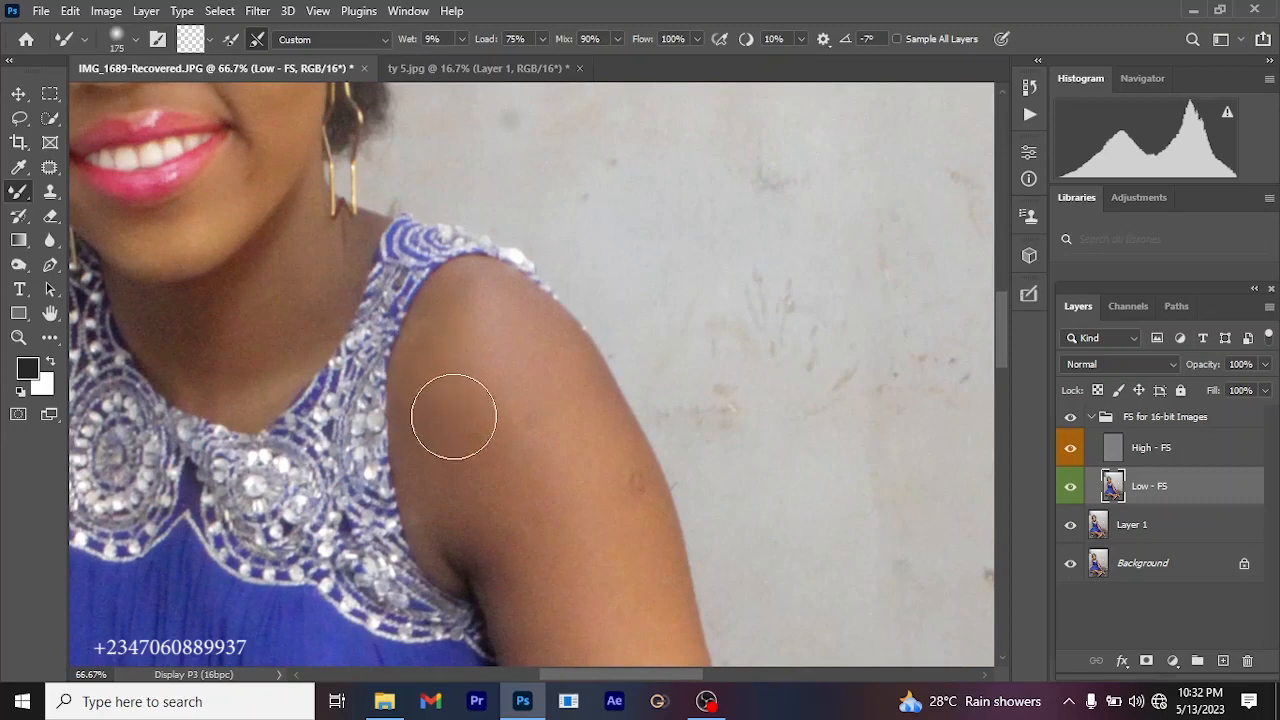
pyautogui.moveTo(469, 302)
pyautogui.mouseDown()
pyautogui.moveTo(599, 413)
pyautogui.moveTo(563, 391)
pyautogui.moveTo(529, 326)
pyautogui.moveTo(460, 367)
pyautogui.moveTo(509, 526)
pyautogui.moveTo(443, 455)
pyautogui.moveTo(445, 491)
pyautogui.moveTo(465, 532)
pyautogui.moveTo(544, 605)
pyautogui.moveTo(605, 538)
pyautogui.moveTo(611, 396)
pyautogui.moveTo(607, 429)
pyautogui.moveTo(651, 552)
pyautogui.moveTo(621, 612)
pyautogui.moveTo(565, 472)
pyautogui.moveTo(553, 513)
pyautogui.moveTo(607, 592)
pyautogui.moveTo(563, 306)
pyautogui.mouseUp()
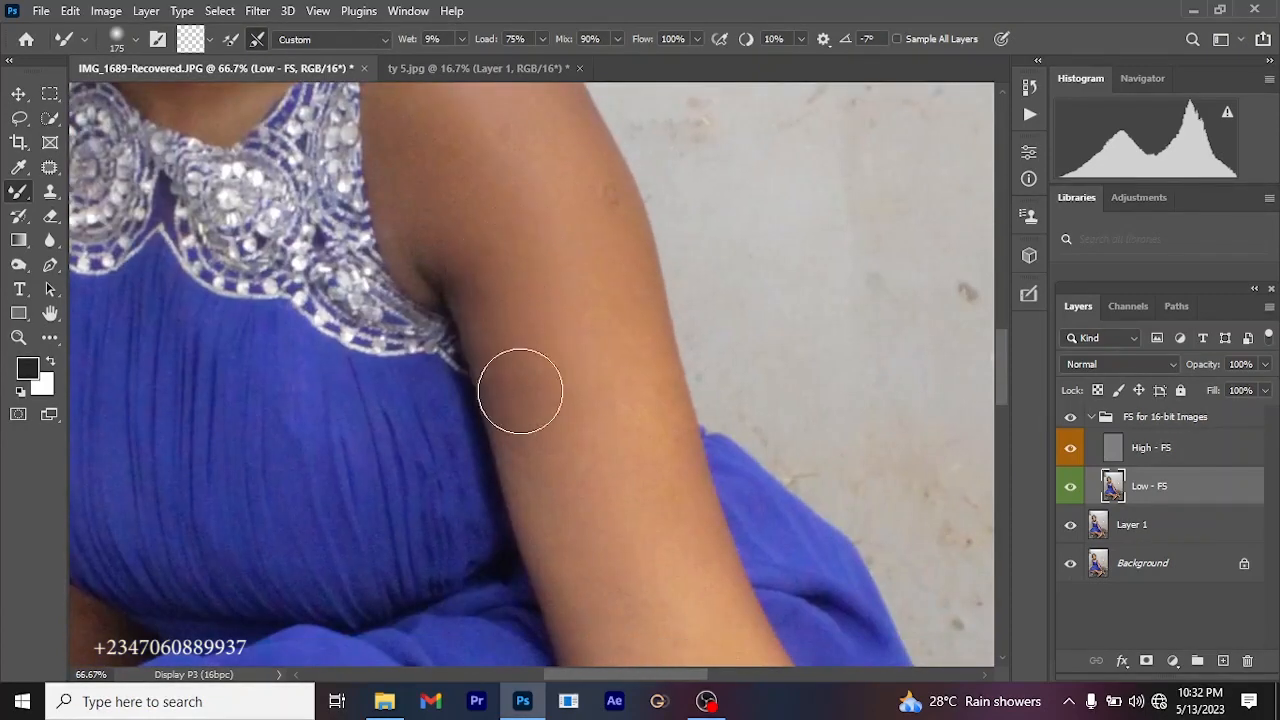
# - Blend the skin tones of her left upper arm down to the elbow with the 175 px Mixer Brush
pyautogui.moveTo(585, 425)
pyautogui.mouseDown()
pyautogui.moveTo(596, 375)
pyautogui.moveTo(554, 373)
pyautogui.moveTo(628, 339)
pyautogui.moveTo(483, 277)
pyautogui.moveTo(564, 239)
pyautogui.moveTo(555, 183)
pyautogui.moveTo(427, 133)
pyautogui.moveTo(437, 242)
pyautogui.moveTo(482, 247)
pyautogui.moveTo(501, 210)
pyautogui.moveTo(559, 260)
pyautogui.moveTo(573, 203)
pyautogui.moveTo(634, 282)
pyautogui.moveTo(633, 227)
pyautogui.moveTo(578, 191)
pyautogui.moveTo(631, 344)
pyautogui.moveTo(613, 338)
pyautogui.moveTo(589, 275)
pyautogui.moveTo(607, 457)
pyautogui.moveTo(622, 473)
pyautogui.moveTo(577, 469)
pyautogui.moveTo(548, 487)
pyautogui.moveTo(510, 335)
pyautogui.moveTo(557, 475)
pyautogui.moveTo(522, 360)
pyautogui.moveTo(602, 537)
pyautogui.moveTo(665, 590)
pyautogui.moveTo(685, 498)
pyautogui.moveTo(634, 465)
pyautogui.moveTo(583, 522)
pyautogui.moveTo(594, 585)
pyautogui.moveTo(622, 555)
pyautogui.moveTo(648, 604)
pyautogui.moveTo(543, 357)
pyautogui.mouseUp()
pyautogui.press('space')
pyautogui.moveTo(488, 294)
pyautogui.mouseDown()
pyautogui.moveTo(518, 325)
pyautogui.moveTo(486, 312)
pyautogui.moveTo(470, 377)
pyautogui.moveTo(544, 299)
pyautogui.moveTo(584, 301)
pyautogui.moveTo(695, 558)
pyautogui.moveTo(537, 476)
pyautogui.moveTo(583, 571)
pyautogui.moveTo(589, 500)
pyautogui.moveTo(725, 600)
pyautogui.moveTo(712, 525)
pyautogui.mouseUp()
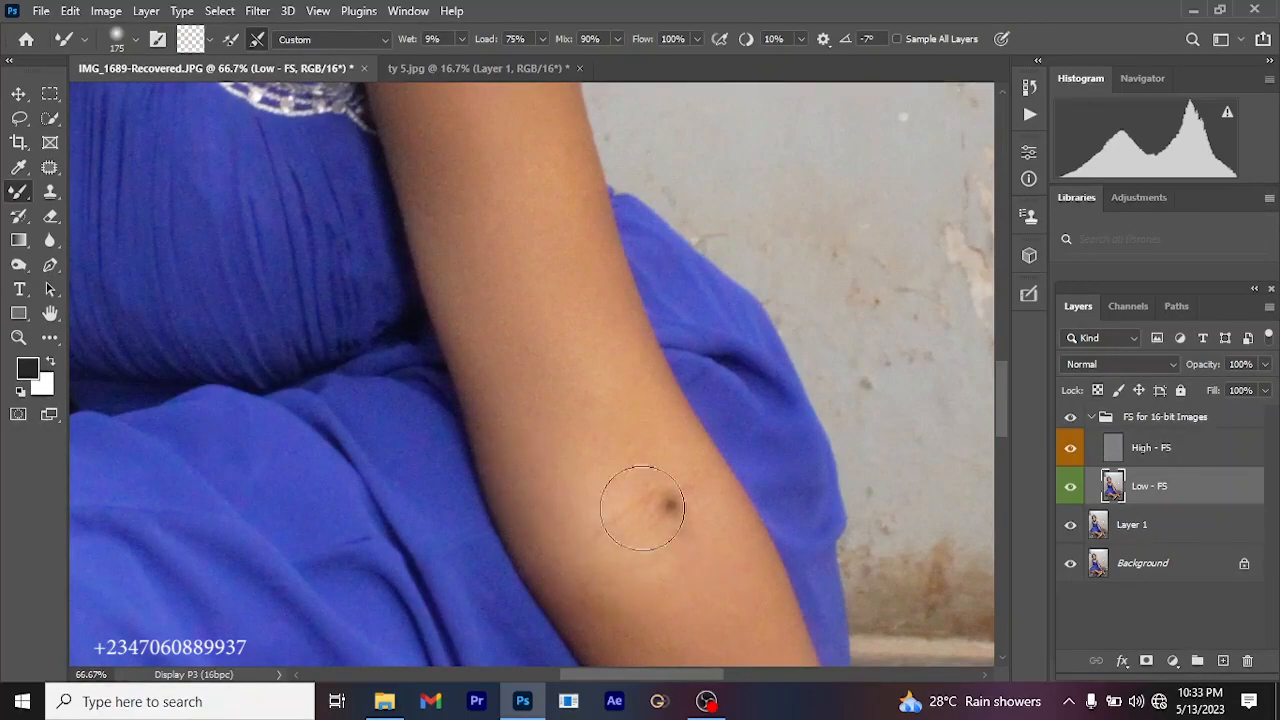
pyautogui.moveTo(416, 250); pyautogui.dragTo(360, 128)
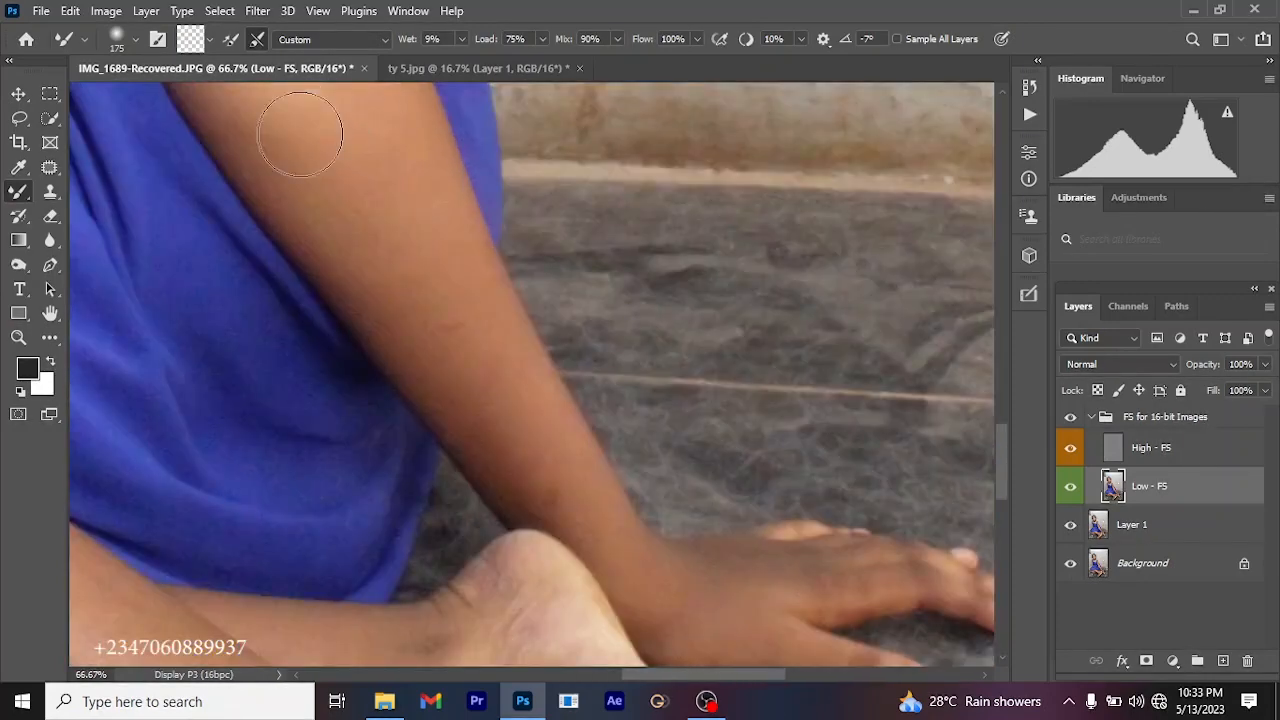
# - Smooth her left forearm and the hand resting on the floor, reducing the Mixer Brush to 100 px
pyautogui.moveTo(359, 255); pyautogui.dragTo(434, 533)
pyautogui.moveTo(314, 286)
pyautogui.mouseDown()
pyautogui.moveTo(272, 232)
pyautogui.moveTo(385, 344)
pyautogui.moveTo(409, 340)
pyautogui.moveTo(388, 237)
pyautogui.moveTo(456, 326)
pyautogui.moveTo(477, 420)
pyautogui.moveTo(451, 460)
pyautogui.moveTo(472, 516)
pyautogui.moveTo(516, 529)
pyautogui.moveTo(534, 564)
pyautogui.moveTo(566, 578)
pyautogui.moveTo(523, 429)
pyautogui.mouseUp()
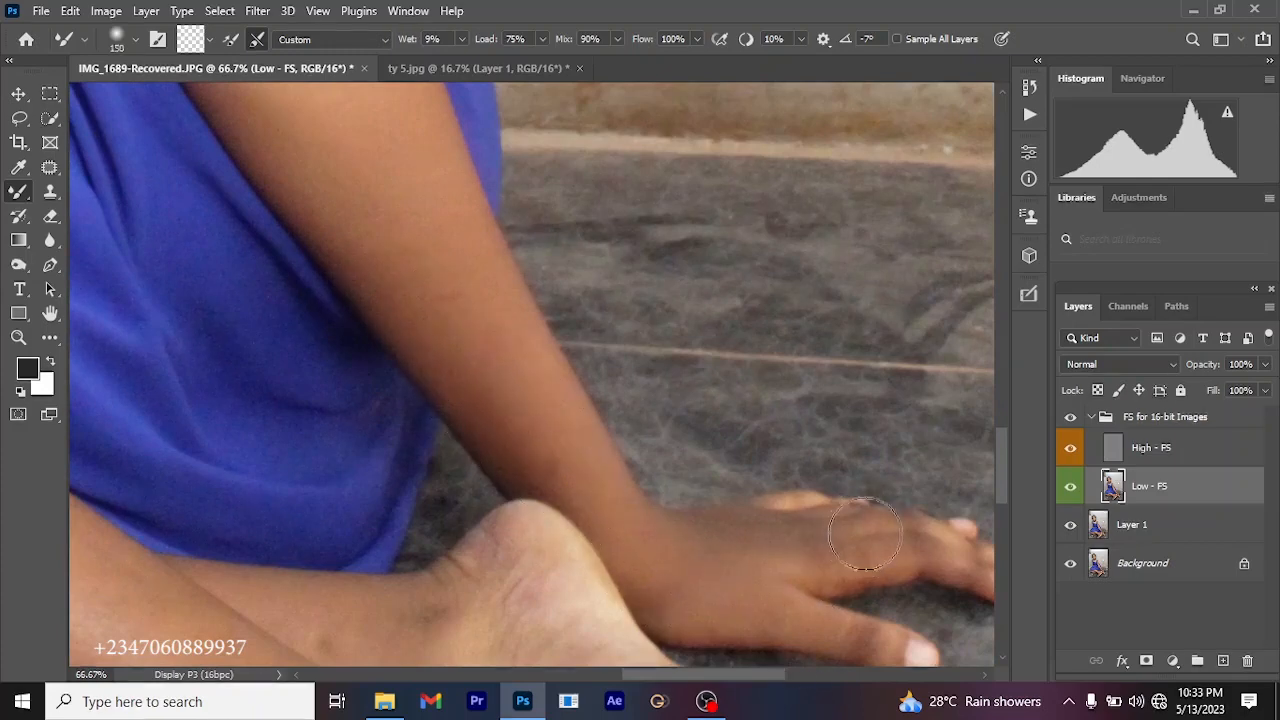
pyautogui.press('[')
pyautogui.press('[')
pyautogui.press('[')
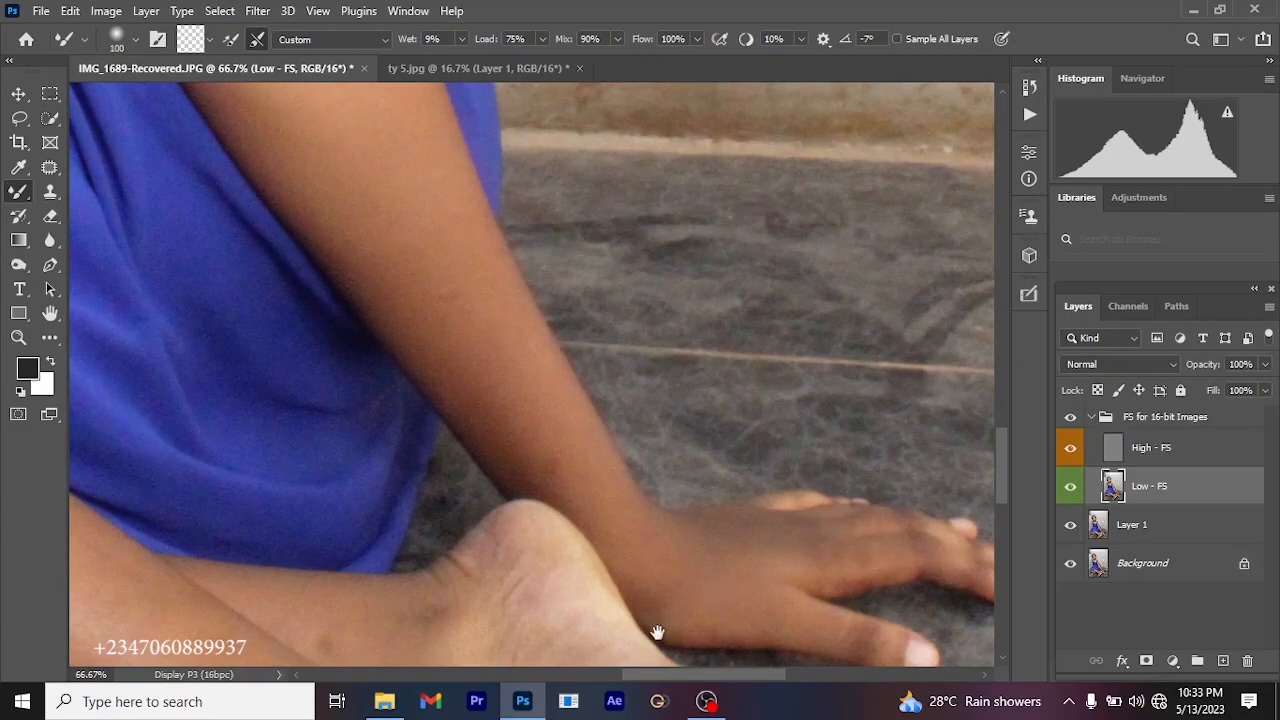
# - Shrink the Mixer Brush further and blend the skin of the rear foot and ankle beside the hand
pyautogui.moveTo(657, 633)
pyautogui.mouseDown()
pyautogui.moveTo(439, 504)
pyautogui.moveTo(661, 329)
pyautogui.mouseUp()
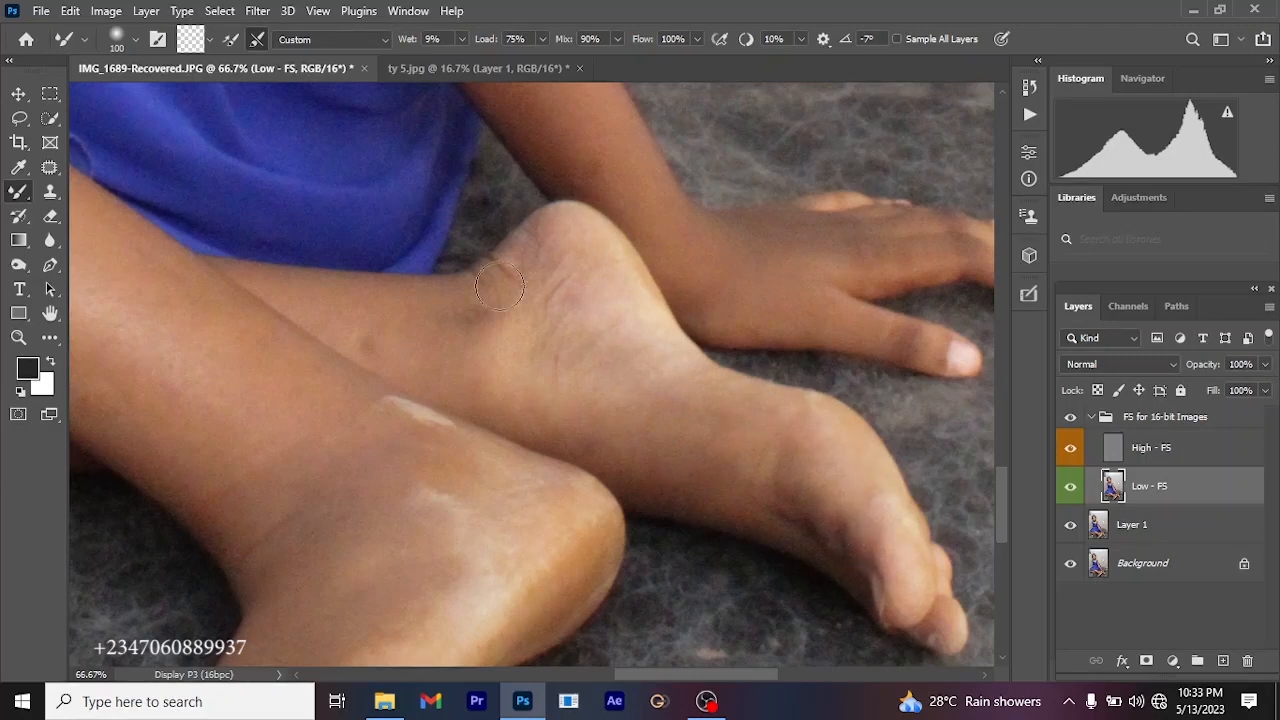
pyautogui.press('[')
pyautogui.press('[')
pyautogui.press('[')
pyautogui.moveTo(212, 382); pyautogui.dragTo(600, 165)
pyautogui.moveTo(799, 495); pyautogui.dragTo(555, 437)
# - Blend the skin of the front lower leg and foot with the Mixer Brush at 100 px
pyautogui.moveTo(300, 165); pyautogui.dragTo(628, 602)
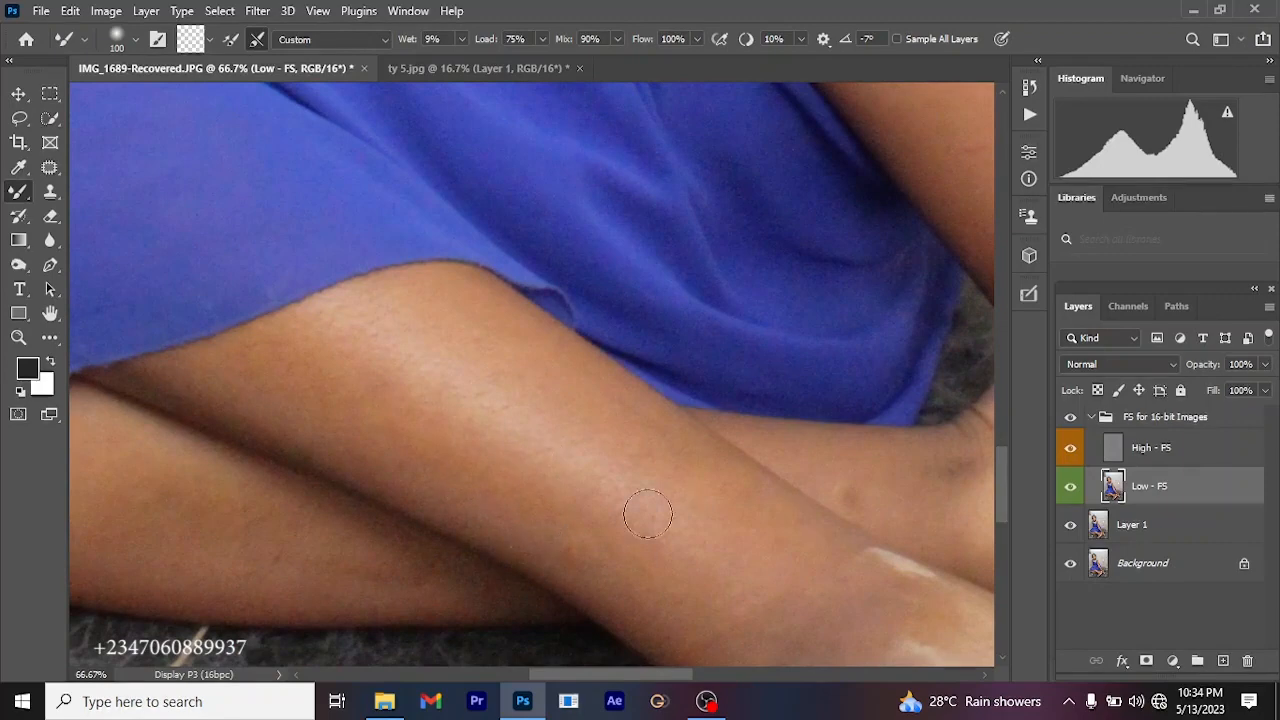
pyautogui.press('space')
pyautogui.moveTo(666, 546); pyautogui.dragTo(522, 289)
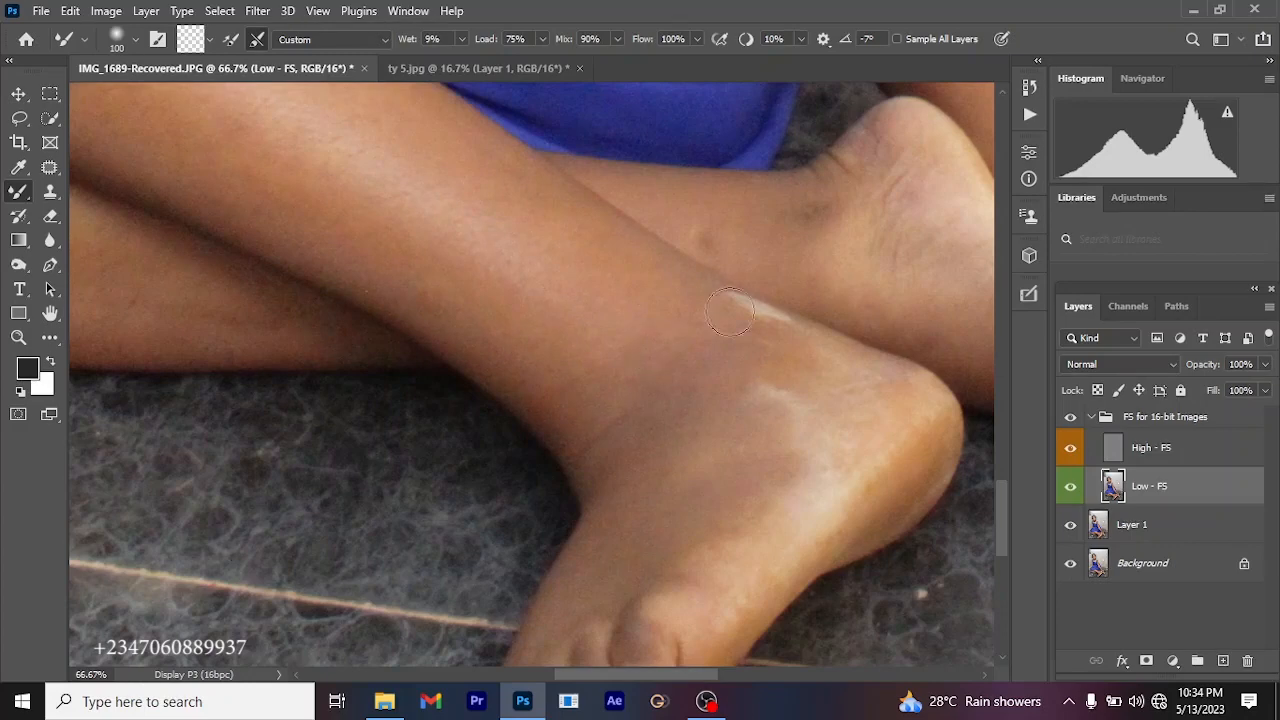
pyautogui.scroll(-4, 778, 347)
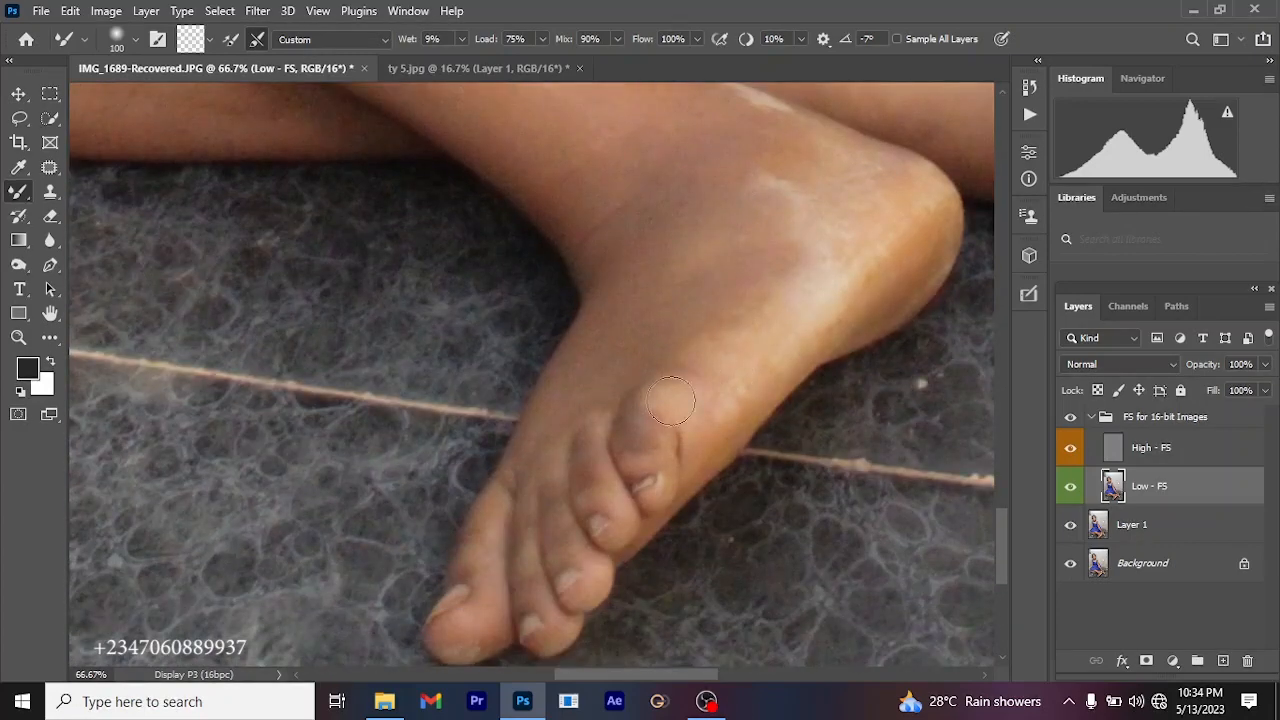
pyautogui.scroll(2, 787, 281)
pyautogui.scroll(1, 787, 281)
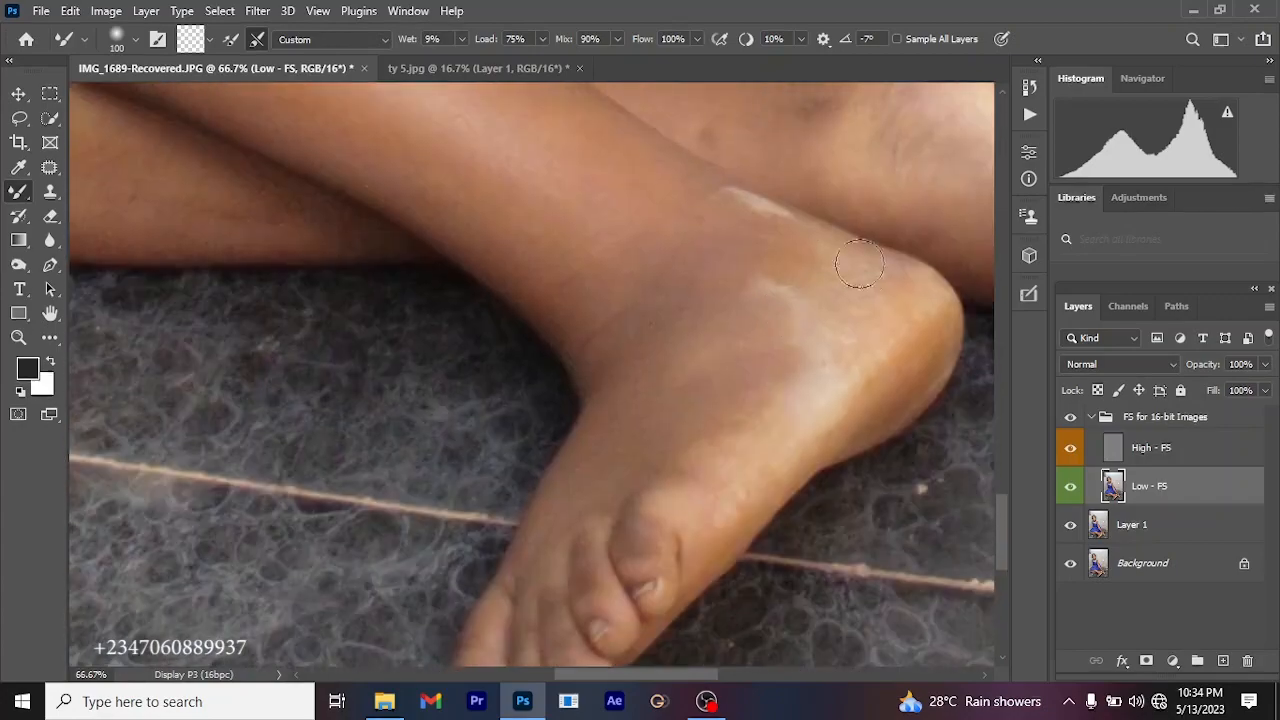
# - Reduce the Mixer Brush to 70 px and smooth the bent knee along the dress hem
pyautogui.moveTo(388, 508); pyautogui.dragTo(660, 663)
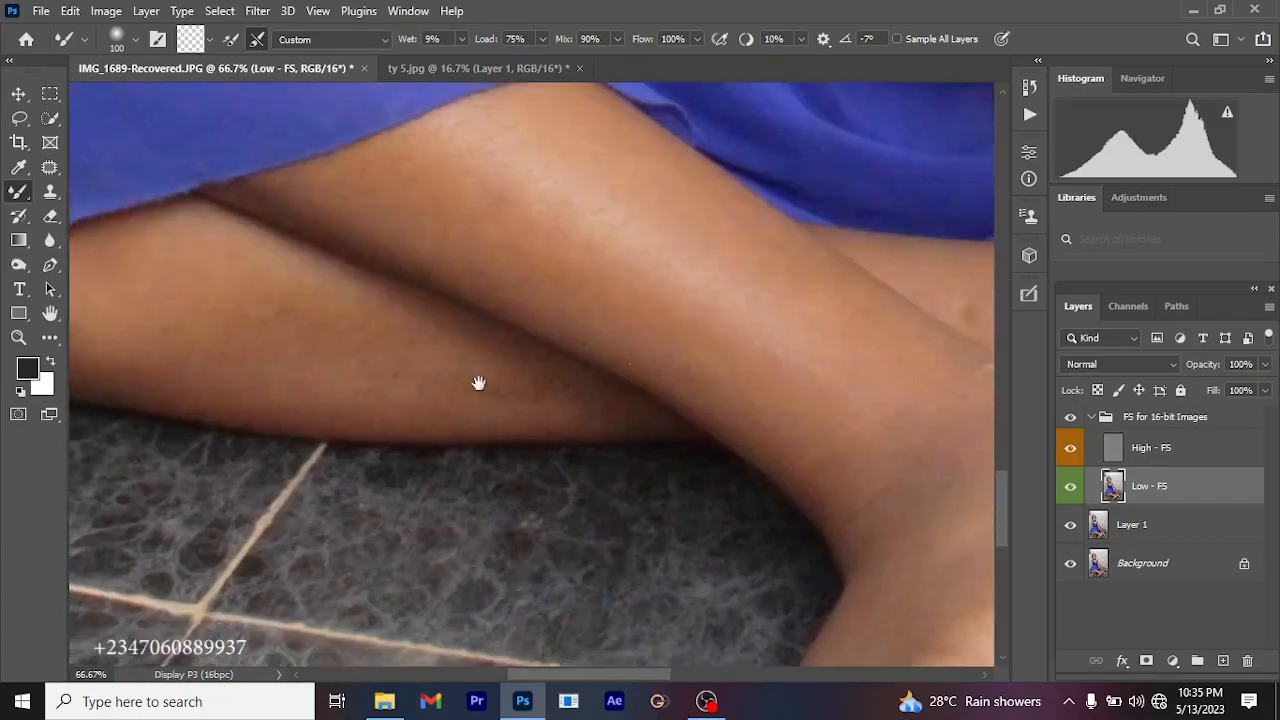
pyautogui.moveTo(454, 311); pyautogui.dragTo(670, 312)
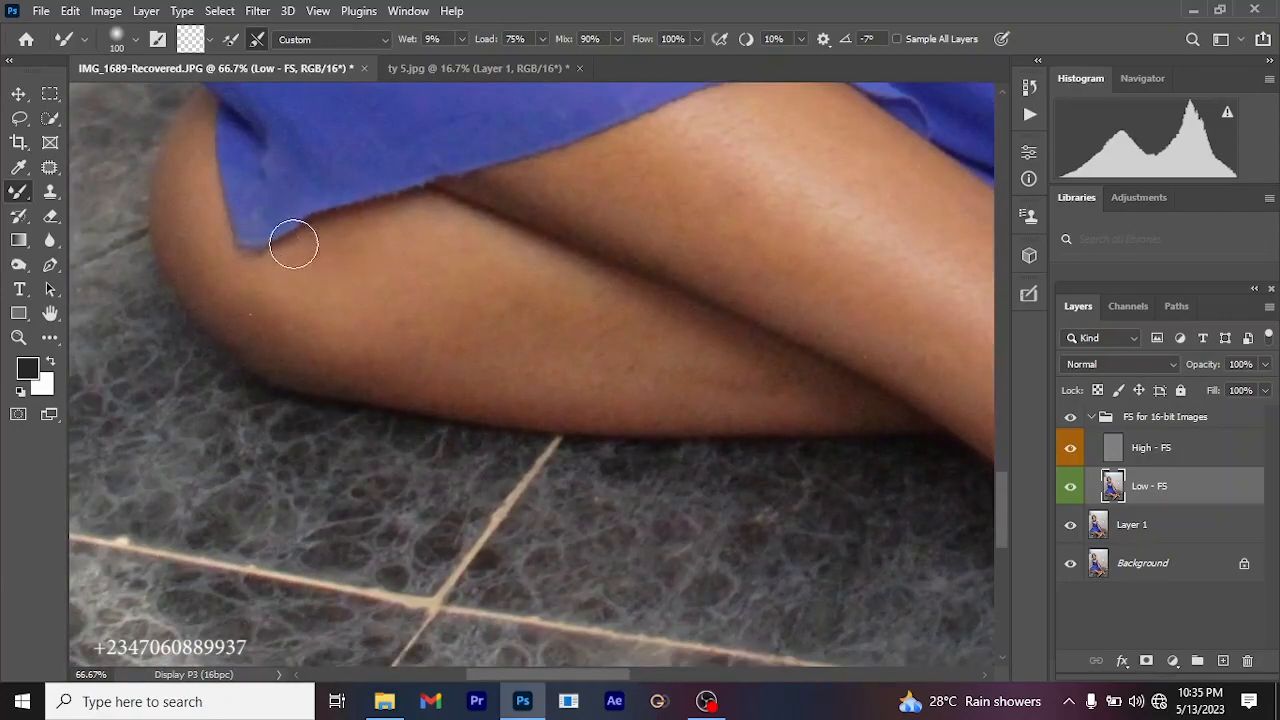
pyautogui.scroll(3, 280, 250)
pyautogui.moveTo(261, 246); pyautogui.dragTo(196, 208)
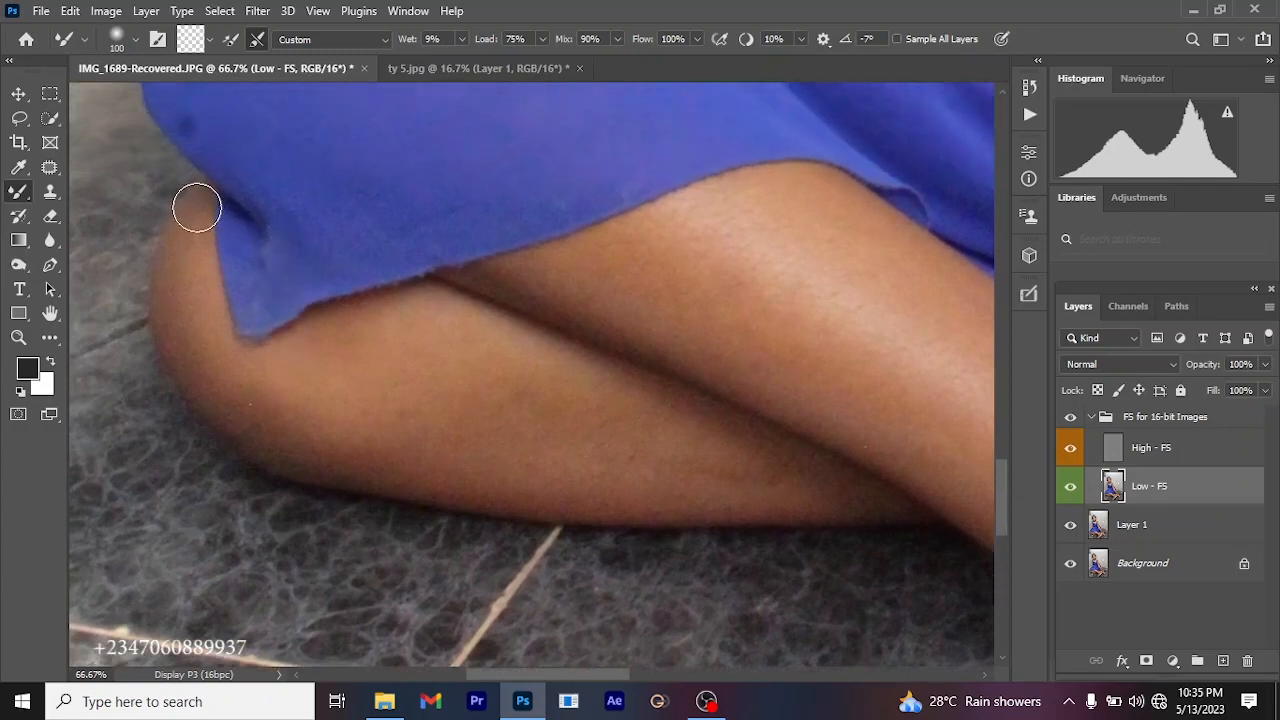
pyautogui.press('[')
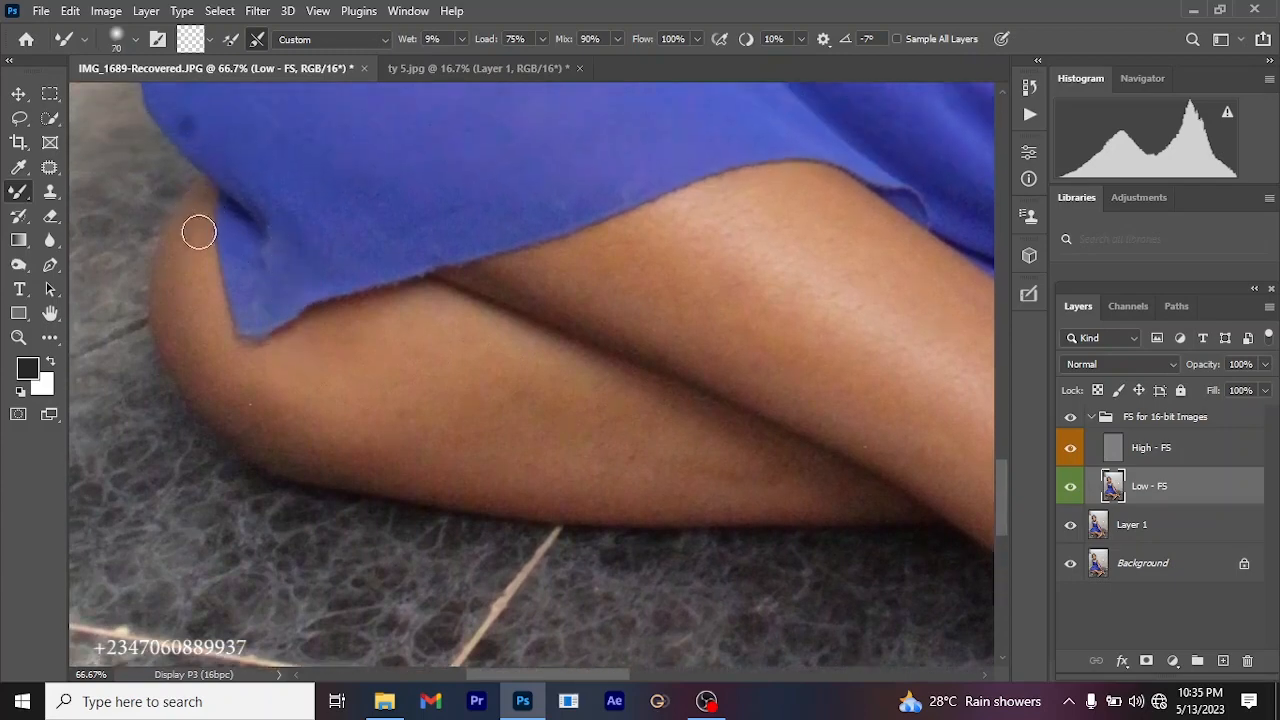
pyautogui.moveTo(199, 232); pyautogui.dragTo(201, 195)
# - Blend the crossed legs below the dress at 70 px and hide the FS for 16-bit Images group for comparison
pyautogui.moveTo(586, 414)
pyautogui.mouseDown()
pyautogui.moveTo(456, 337)
pyautogui.moveTo(324, 313)
pyautogui.mouseUp()
pyautogui.moveTo(476, 312)
pyautogui.mouseDown()
pyautogui.moveTo(446, 310)
pyautogui.moveTo(507, 315)
pyautogui.moveTo(423, 321)
pyautogui.moveTo(507, 304)
pyautogui.moveTo(495, 322)
pyautogui.moveTo(474, 315)
pyautogui.moveTo(504, 296)
pyautogui.moveTo(451, 300)
pyautogui.moveTo(474, 287)
pyautogui.moveTo(435, 304)
pyautogui.mouseUp()
pyautogui.moveTo(506, 337)
pyautogui.mouseDown()
pyautogui.moveTo(536, 389)
pyautogui.moveTo(547, 510)
pyautogui.mouseUp()
pyautogui.moveTo(589, 260)
pyautogui.mouseDown()
pyautogui.moveTo(569, 166)
pyautogui.moveTo(518, 112)
pyautogui.mouseUp()
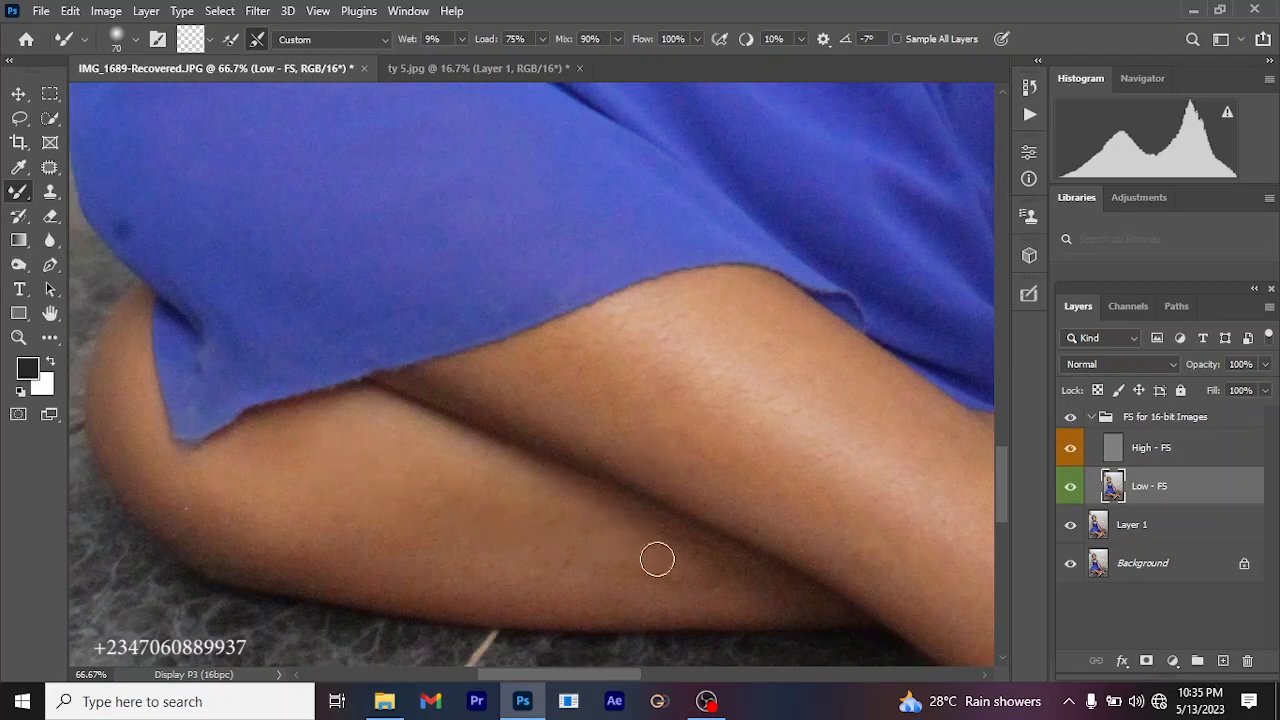
pyautogui.moveTo(657, 559)
pyautogui.mouseDown()
pyautogui.moveTo(365, 542)
pyautogui.moveTo(292, 569)
pyautogui.moveTo(265, 566)
pyautogui.moveTo(236, 533)
pyautogui.mouseUp()
pyautogui.click(1072, 420)
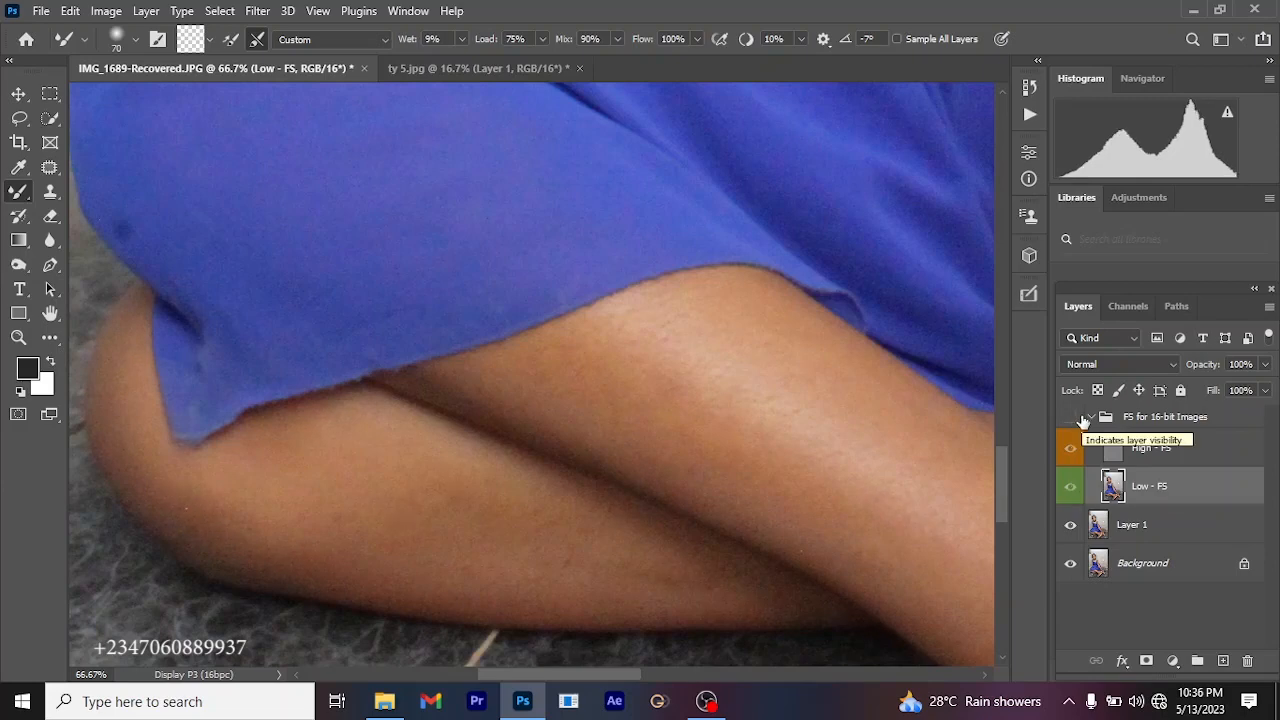
# - Show the FS for 16-bit Images group again and outline the forehead above the eyebrows with the Lasso tool at 20 px feather
pyautogui.click(1080, 419)
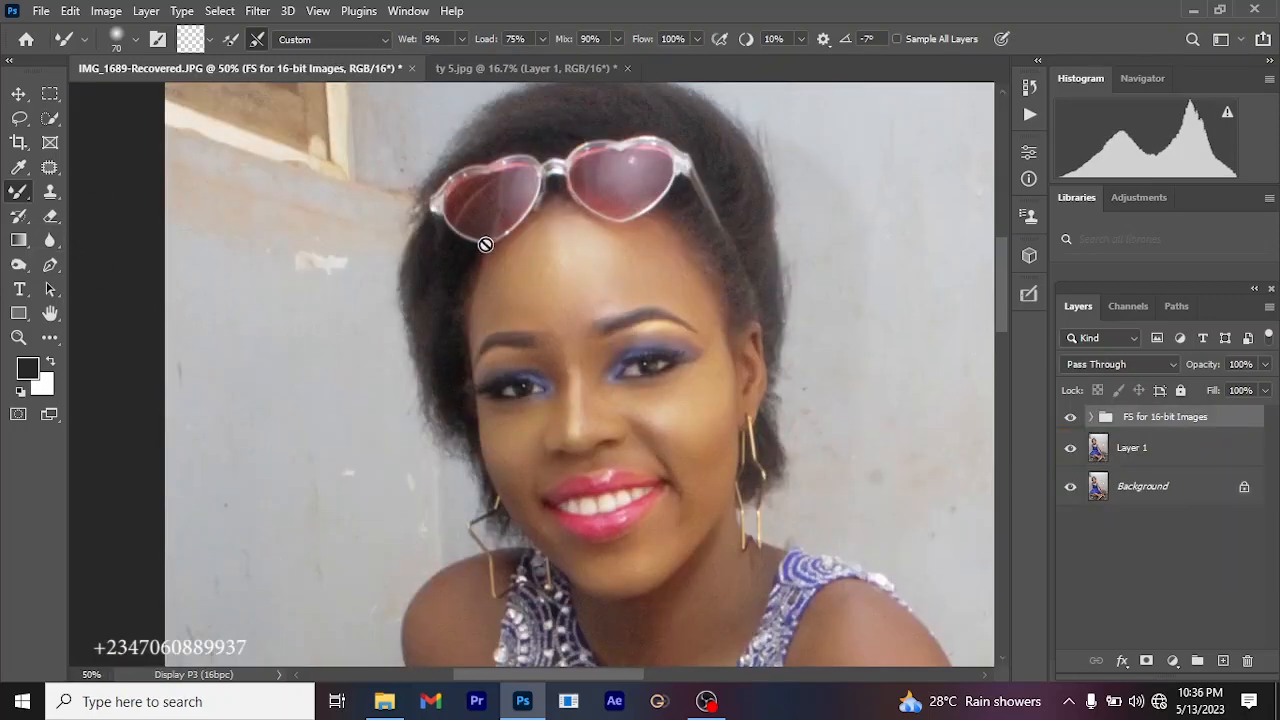
pyautogui.scroll(2, 567, 300)
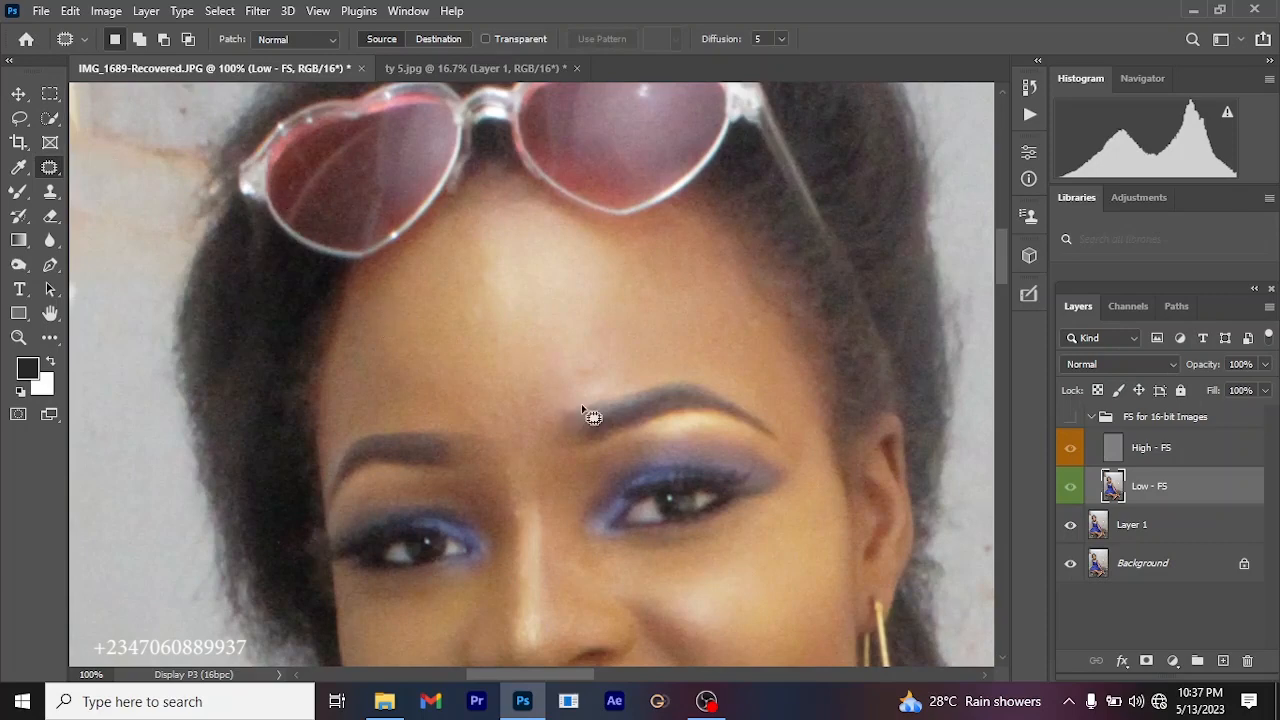
pyautogui.click(27, 127)
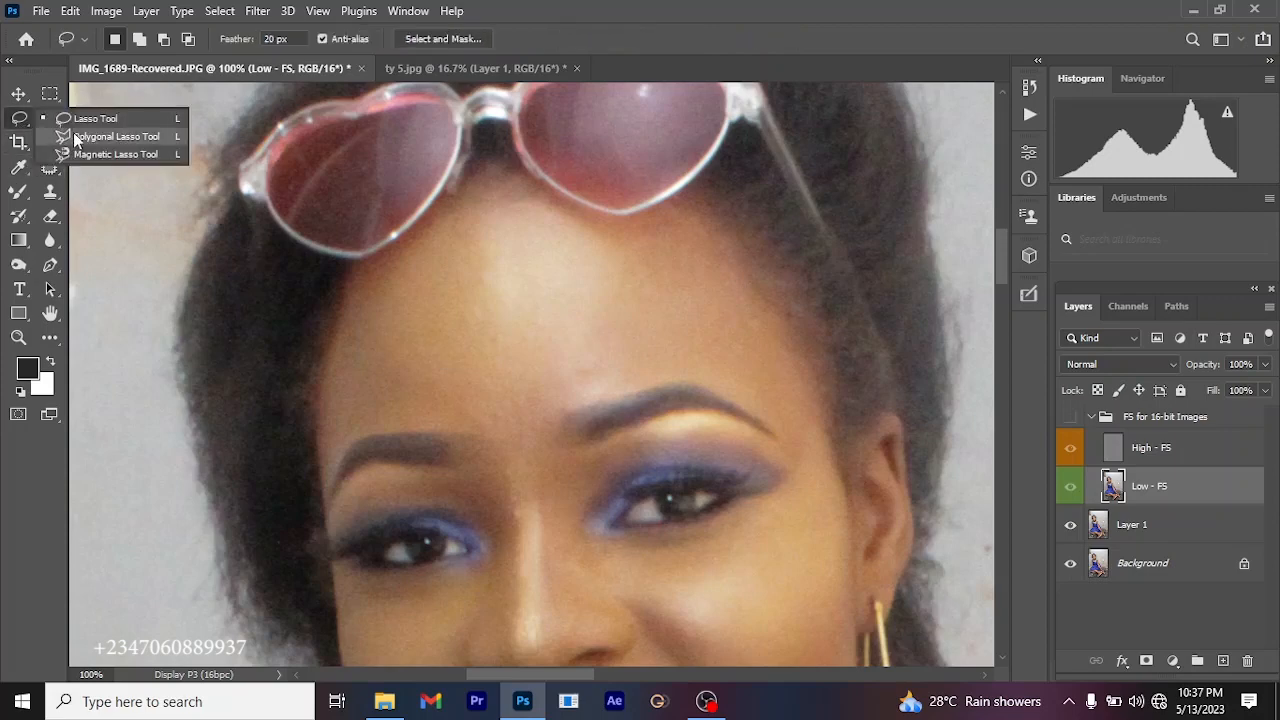
pyautogui.click(74, 135)
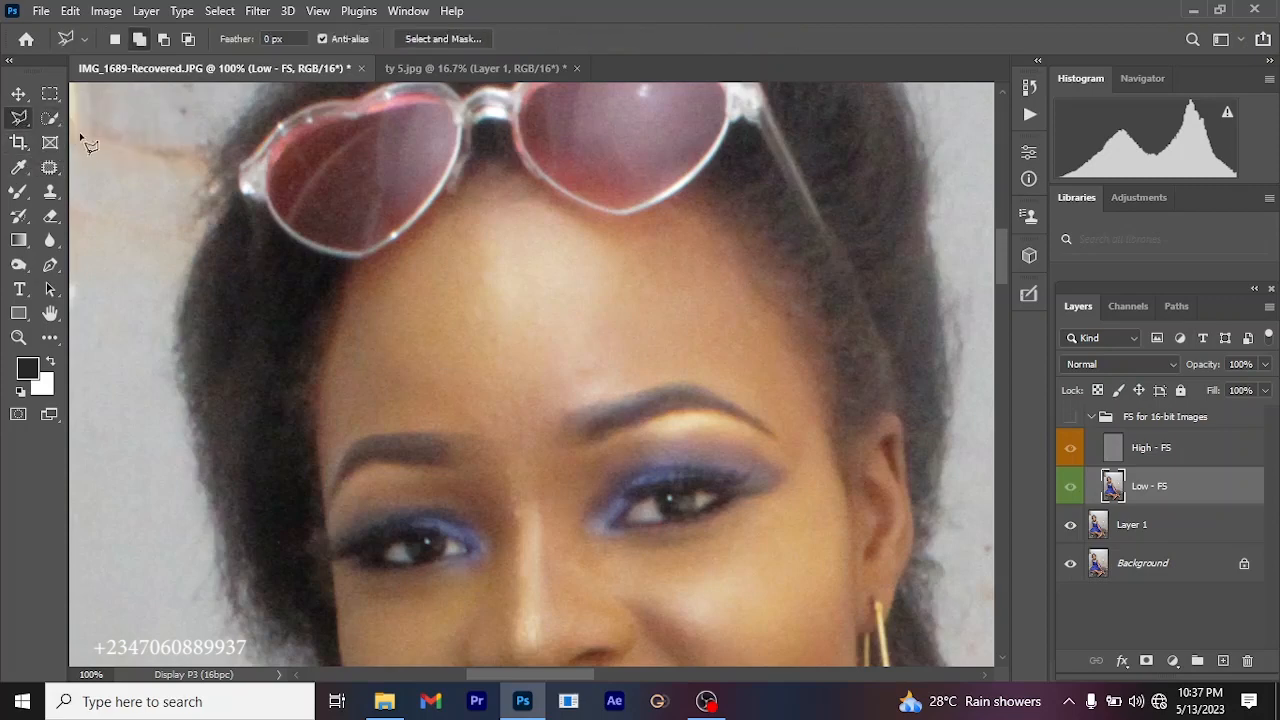
pyautogui.rightClick(24, 120)
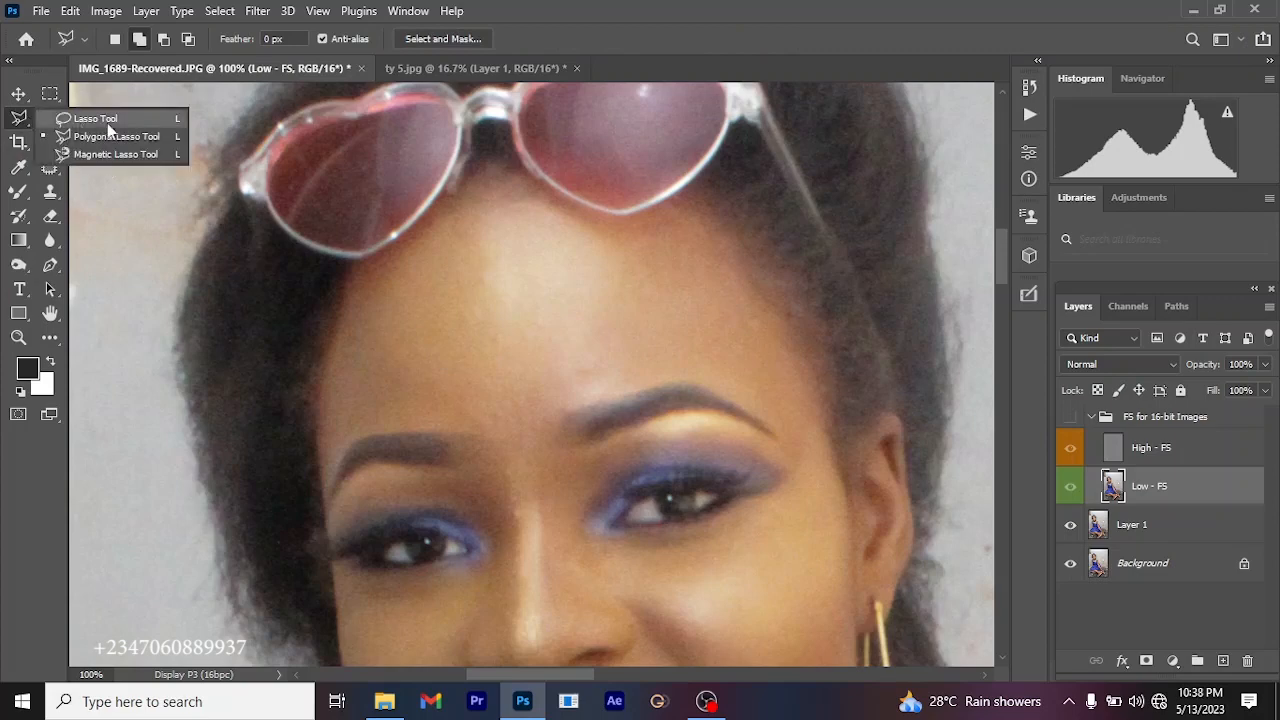
pyautogui.click(106, 120)
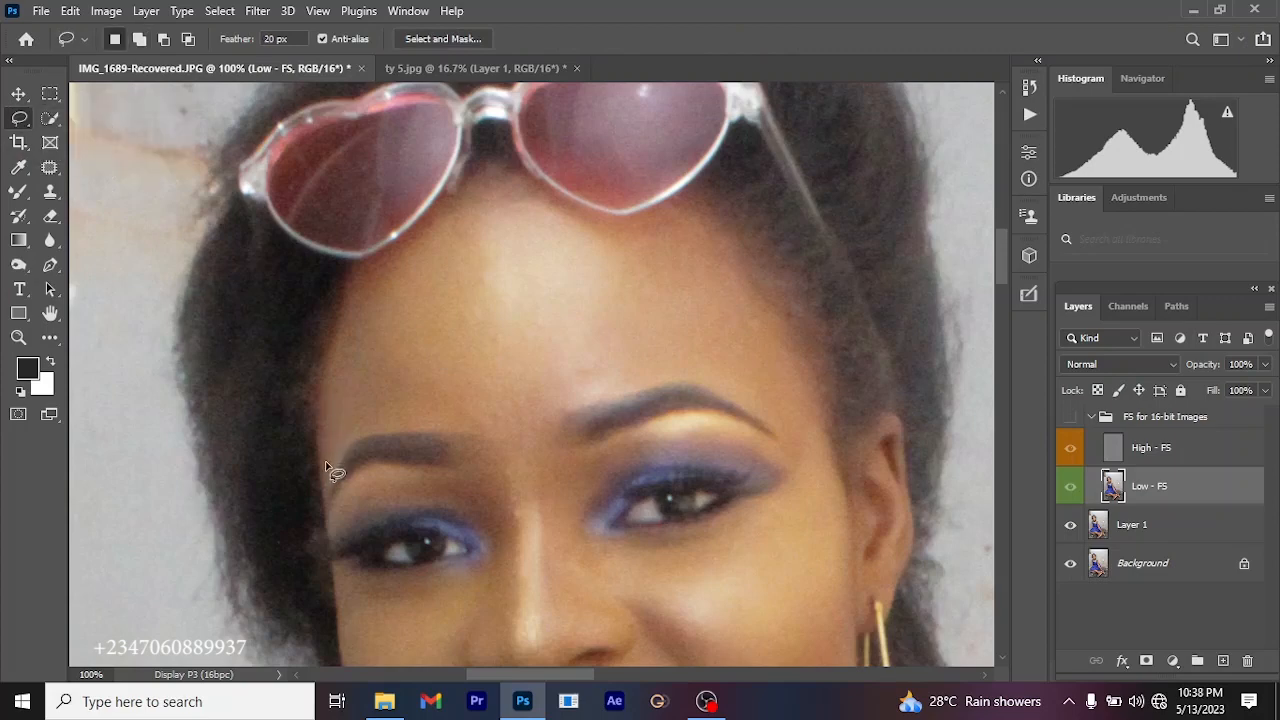
pyautogui.moveTo(322, 464)
pyautogui.mouseDown()
pyautogui.moveTo(356, 306)
pyautogui.moveTo(382, 281)
pyautogui.mouseUp()
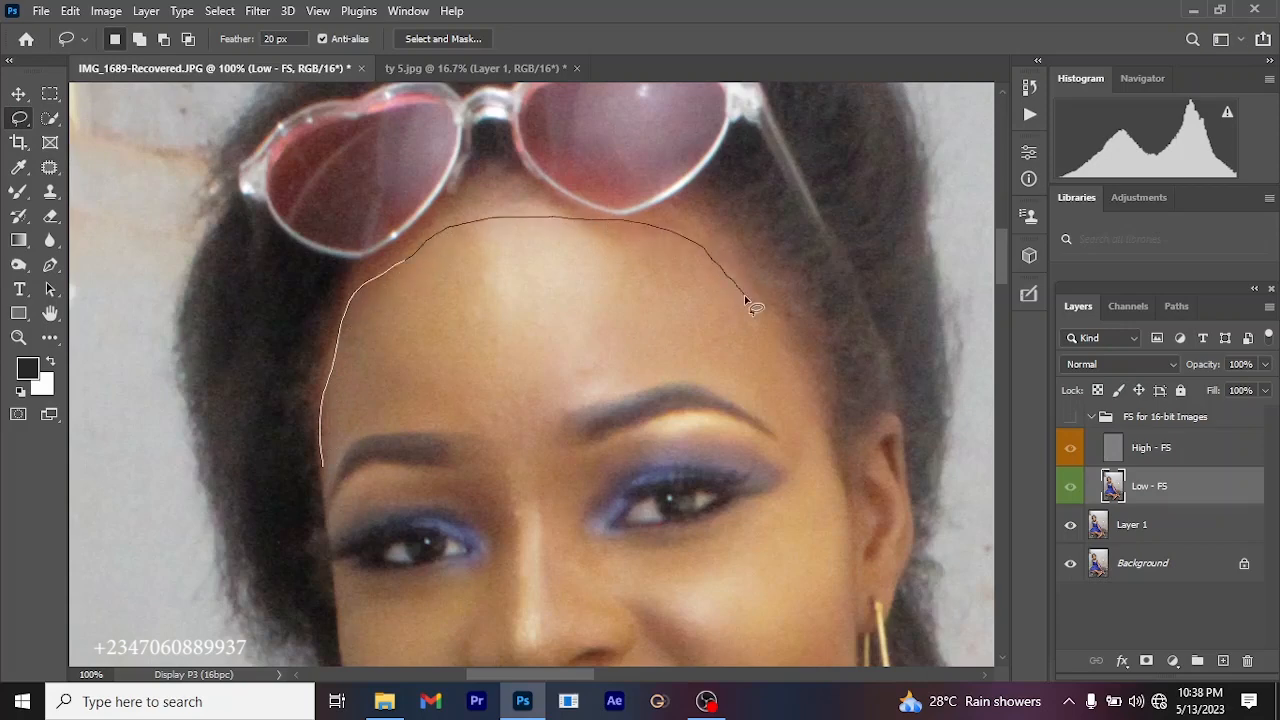
pyautogui.moveTo(744, 304)
pyautogui.mouseDown()
pyautogui.moveTo(797, 347)
pyautogui.moveTo(806, 428)
pyautogui.moveTo(701, 380)
pyautogui.moveTo(654, 375)
pyautogui.moveTo(555, 404)
pyautogui.moveTo(546, 441)
pyautogui.moveTo(519, 448)
pyautogui.moveTo(454, 439)
pyautogui.moveTo(432, 409)
pyautogui.moveTo(328, 464)
pyautogui.mouseUp()
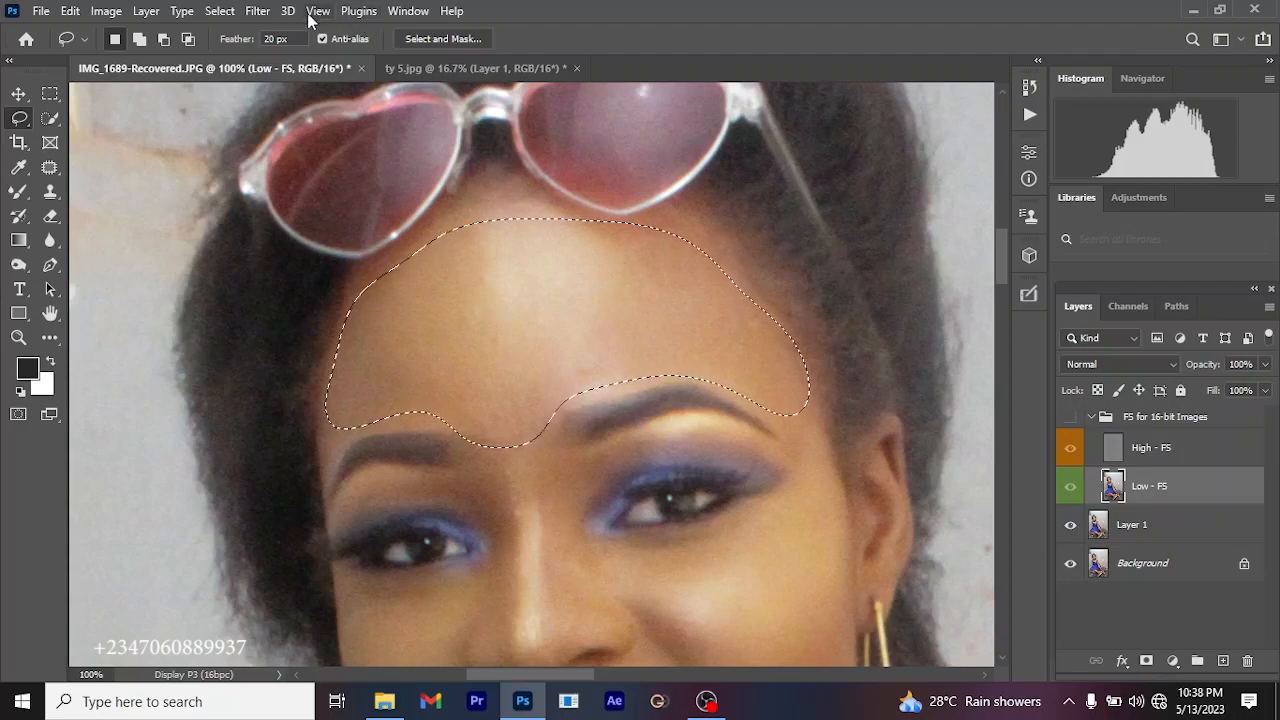
# - Apply a Gaussian Blur with a 15.3-pixel radius to the selected forehead on the Low - FS layer and deselect
pyautogui.click(256, 12)
pyautogui.click(275, 15)
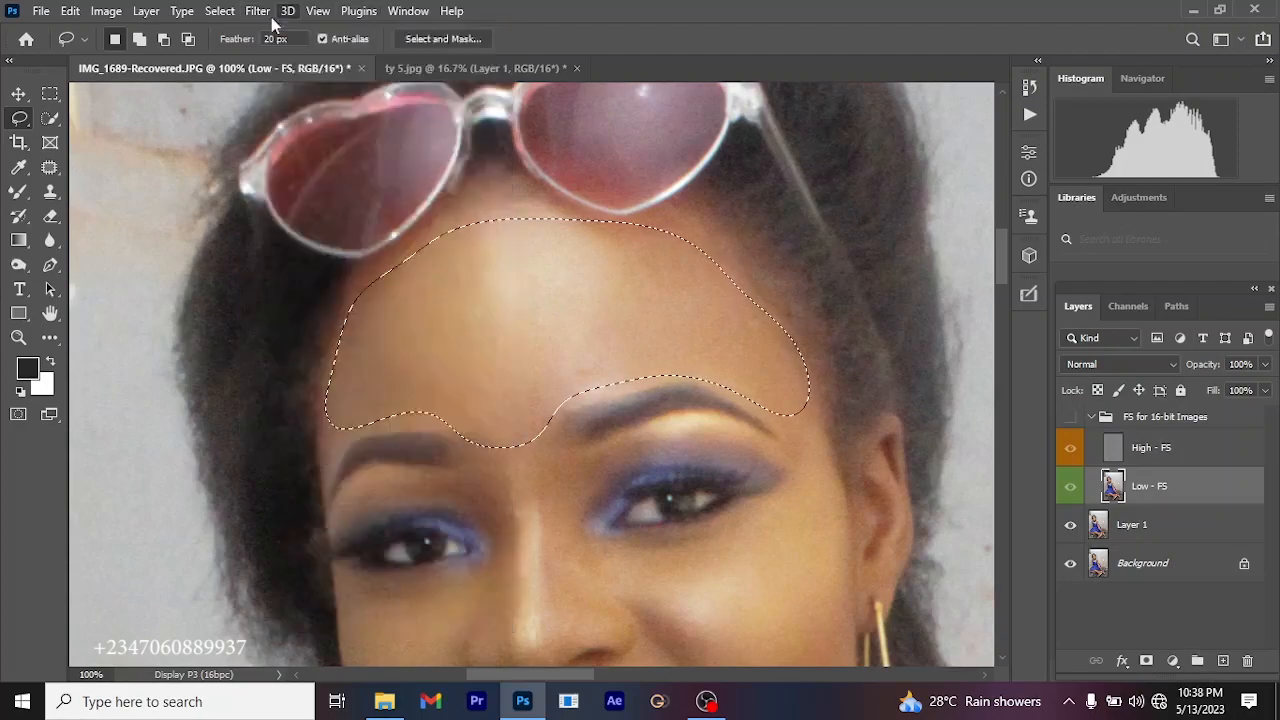
pyautogui.click(262, 13)
pyautogui.moveTo(280, 250)
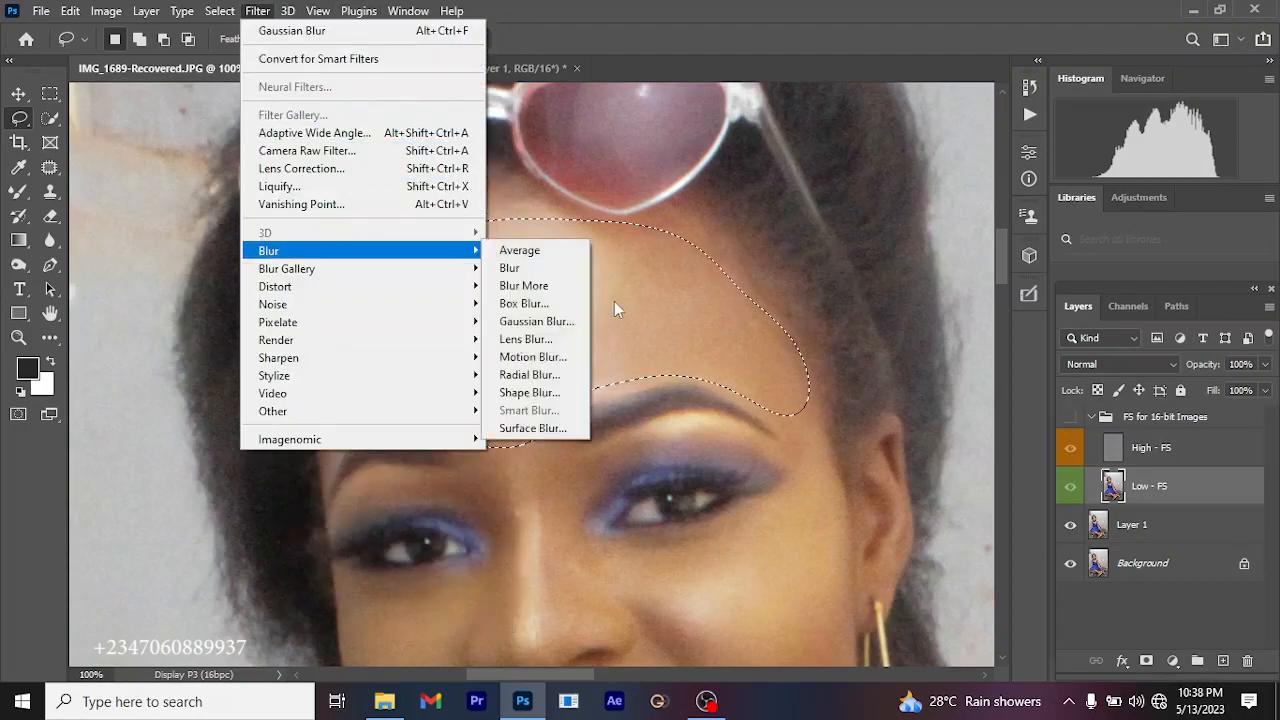
pyautogui.click(540, 321)
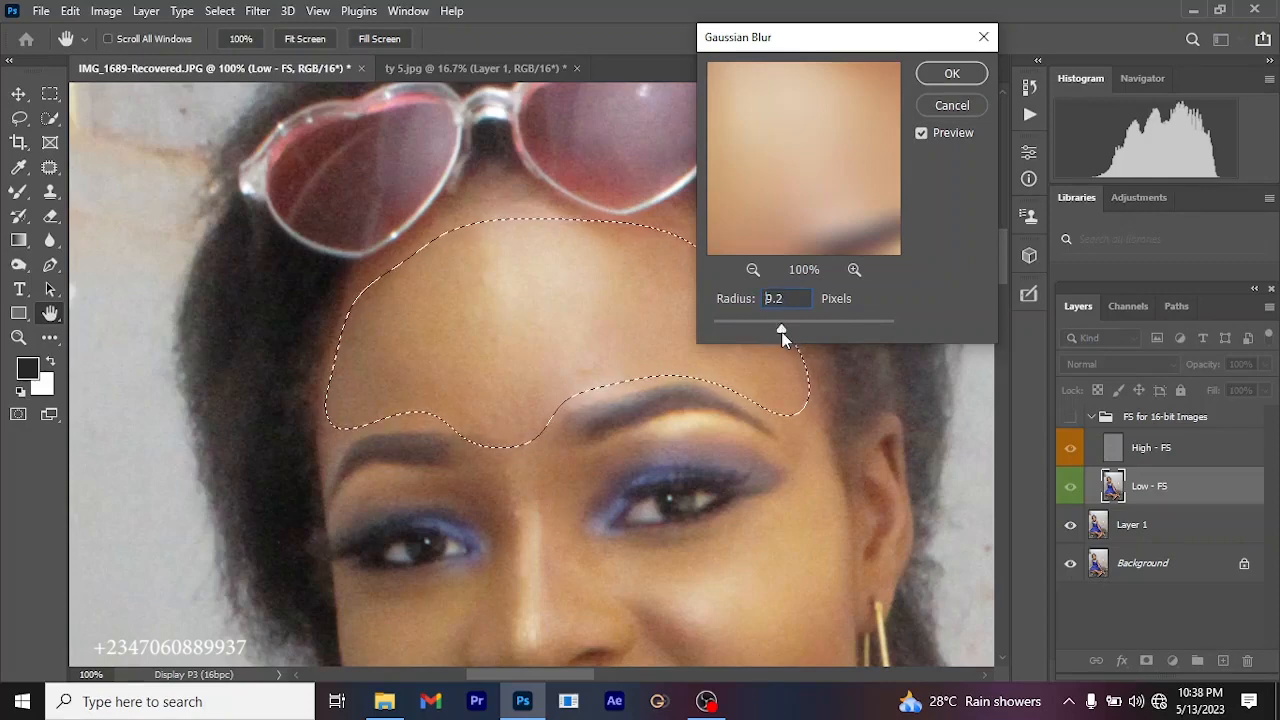
pyautogui.moveTo(782, 332); pyautogui.dragTo(795, 332)
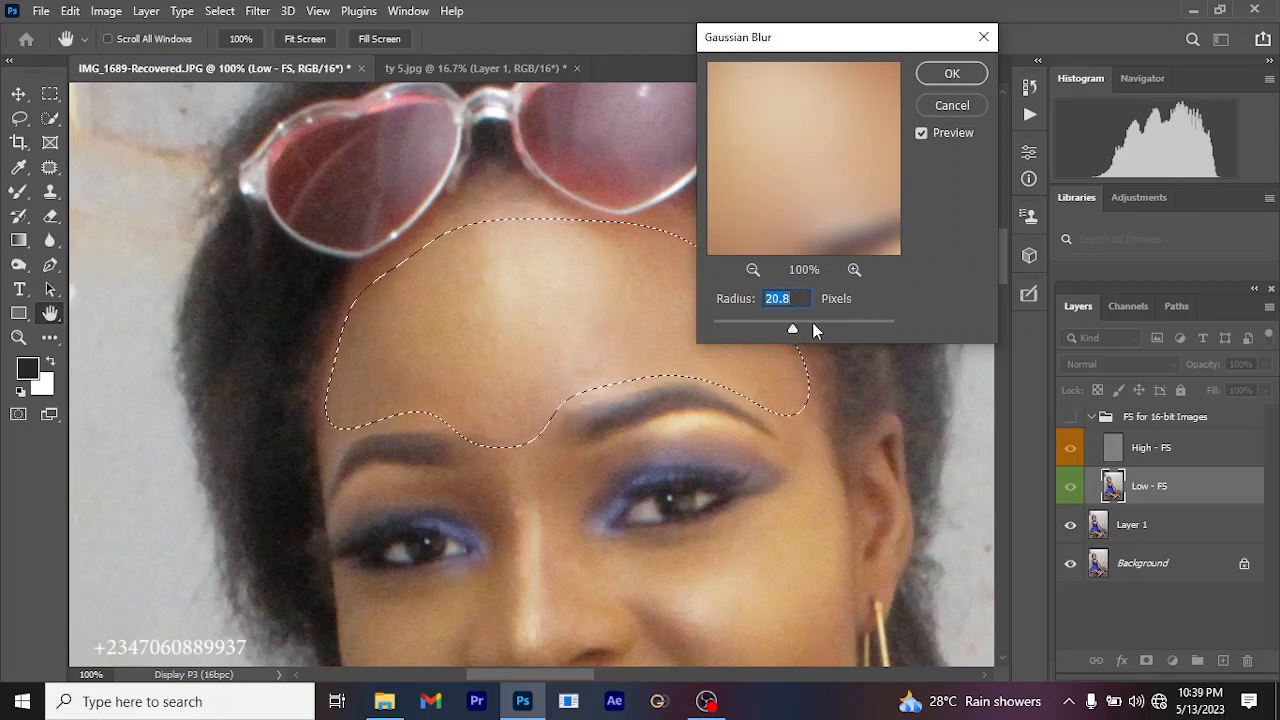
pyautogui.moveTo(790, 331); pyautogui.dragTo(789, 332)
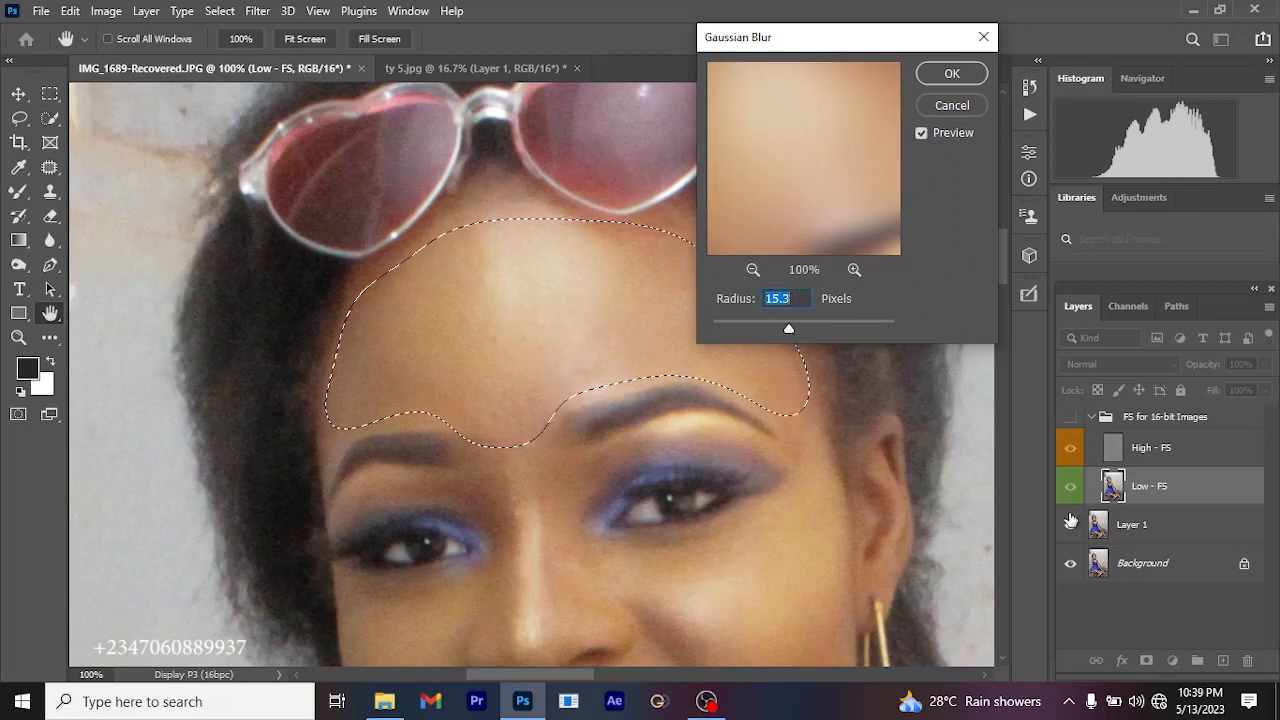
pyautogui.click(962, 77)
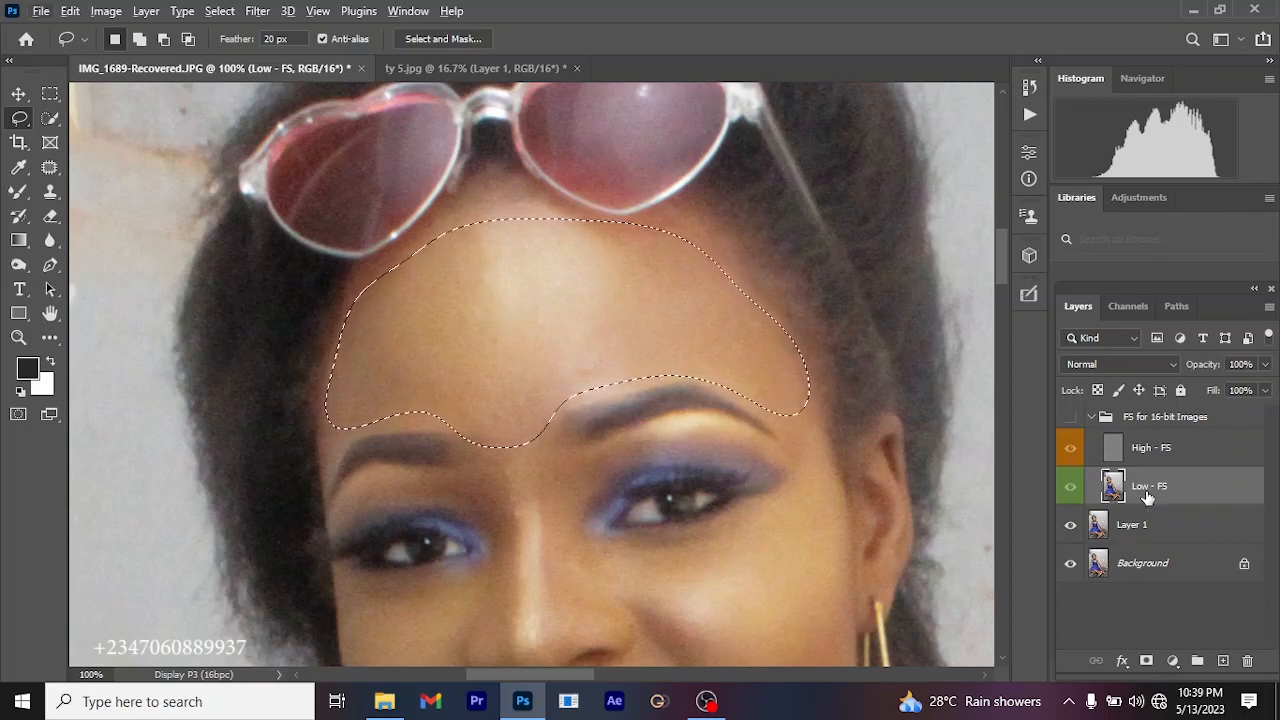
pyautogui.hotkey('ctrl', 'd')
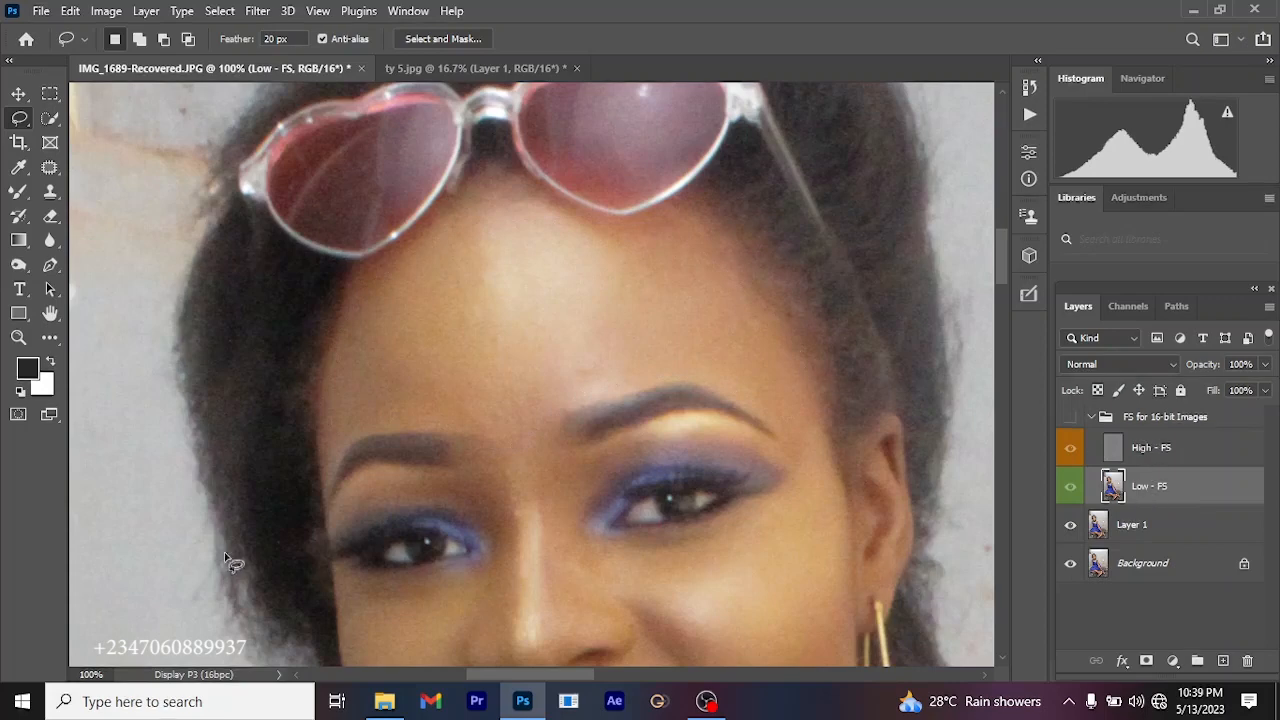
# - Set the Lasso to add to selections and outline the cheek beside the visible ear, from under the eye to the jaw
pyautogui.scroll(-5, 445, 422)
pyautogui.scroll(2, 445, 376)
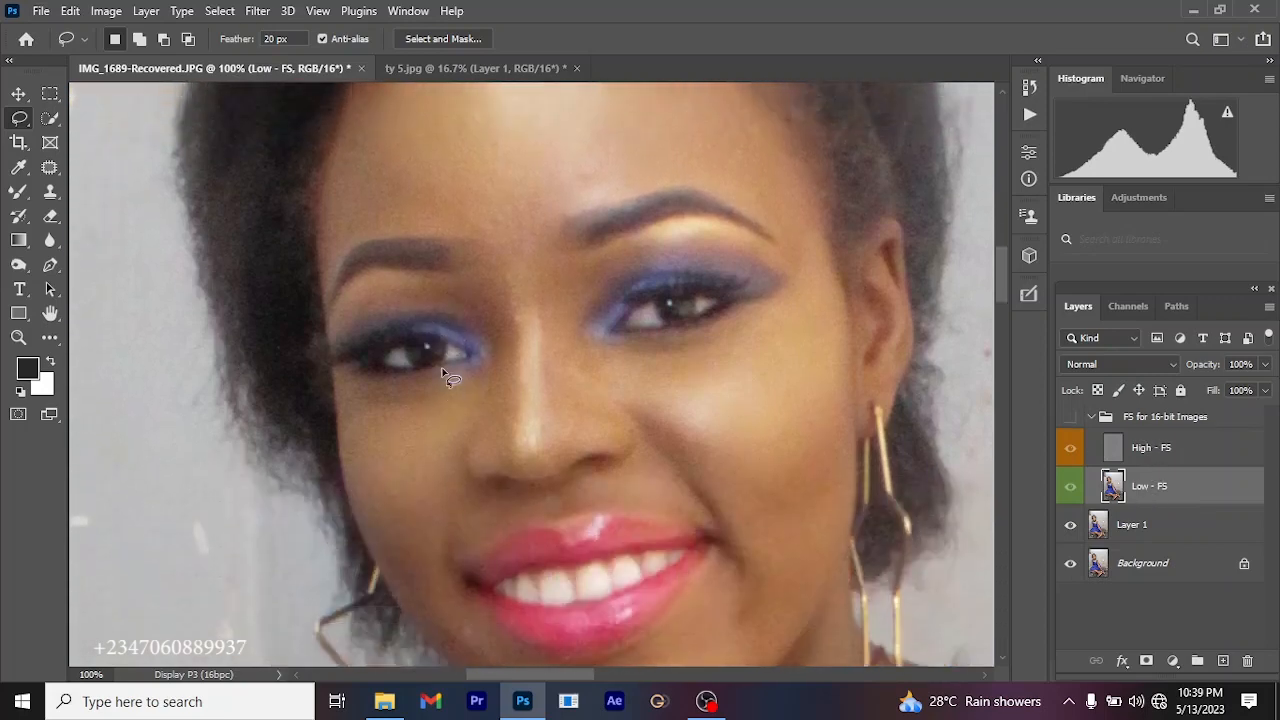
pyautogui.click(139, 39)
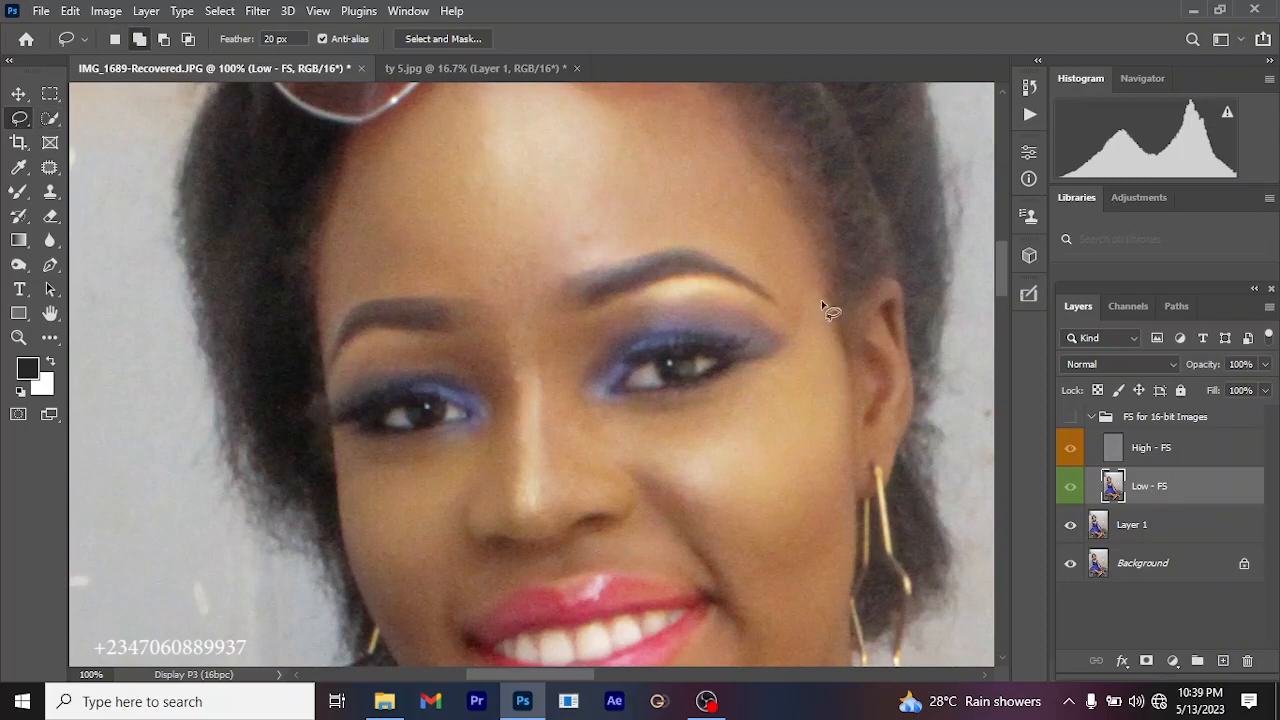
pyautogui.moveTo(851, 317); pyautogui.dragTo(848, 370)
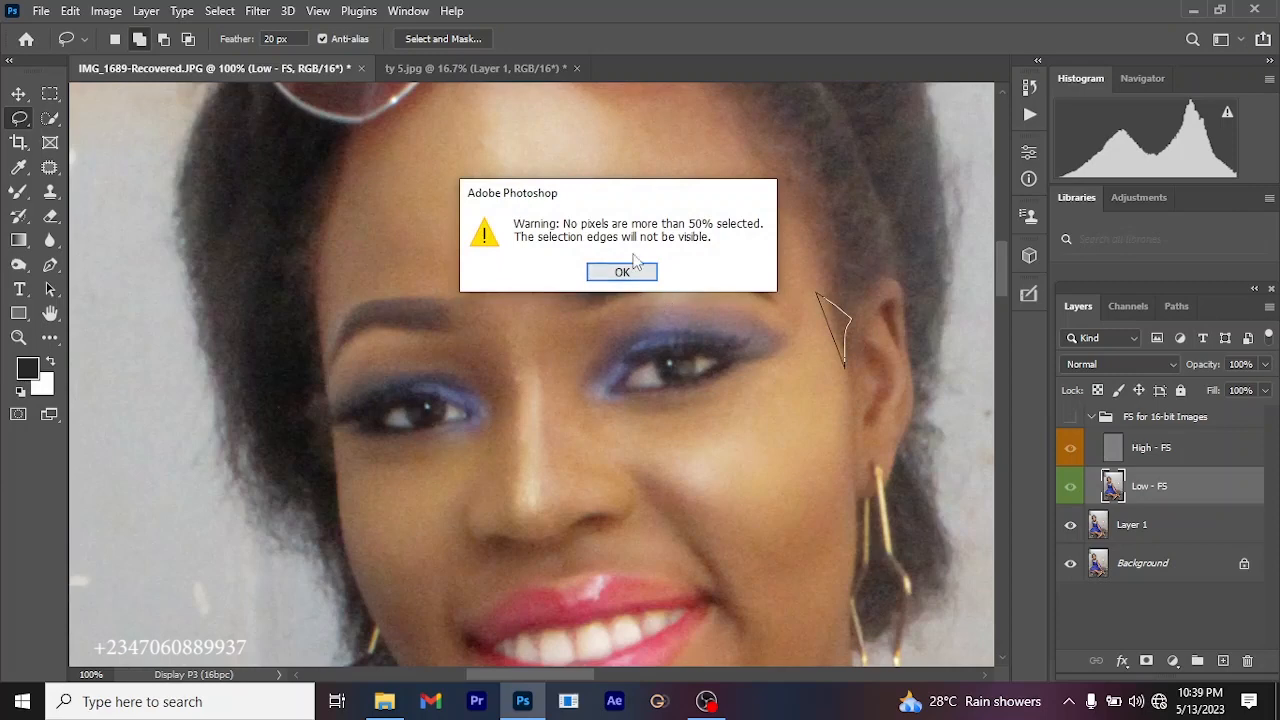
pyautogui.click(638, 273)
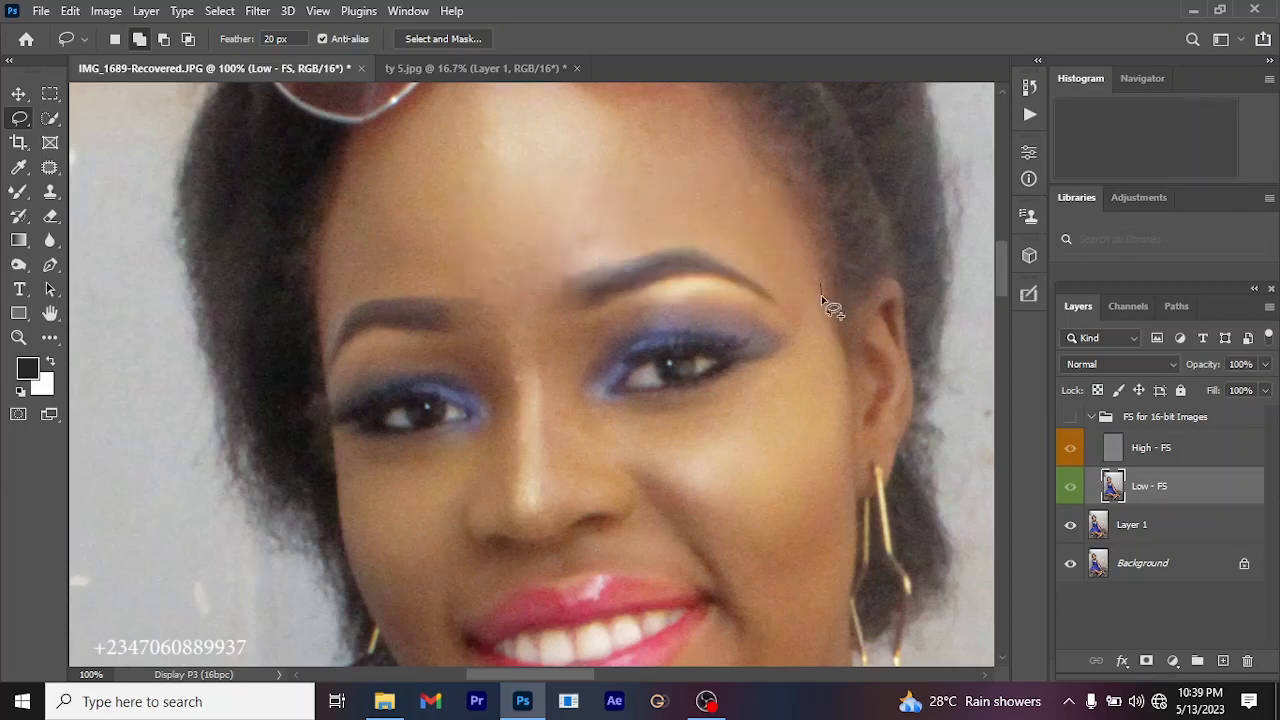
pyautogui.moveTo(832, 337)
pyautogui.mouseDown()
pyautogui.moveTo(853, 535)
pyautogui.moveTo(842, 628)
pyautogui.moveTo(802, 657)
pyautogui.moveTo(727, 603)
pyautogui.mouseUp()
pyautogui.moveTo(667, 531)
pyautogui.mouseDown()
pyautogui.moveTo(590, 431)
pyautogui.moveTo(596, 420)
pyautogui.moveTo(725, 406)
pyautogui.moveTo(836, 316)
pyautogui.mouseUp()
# - Add the chin and the skin below the lower lip to the cheek selection
pyautogui.scroll(-4, 866, 471)
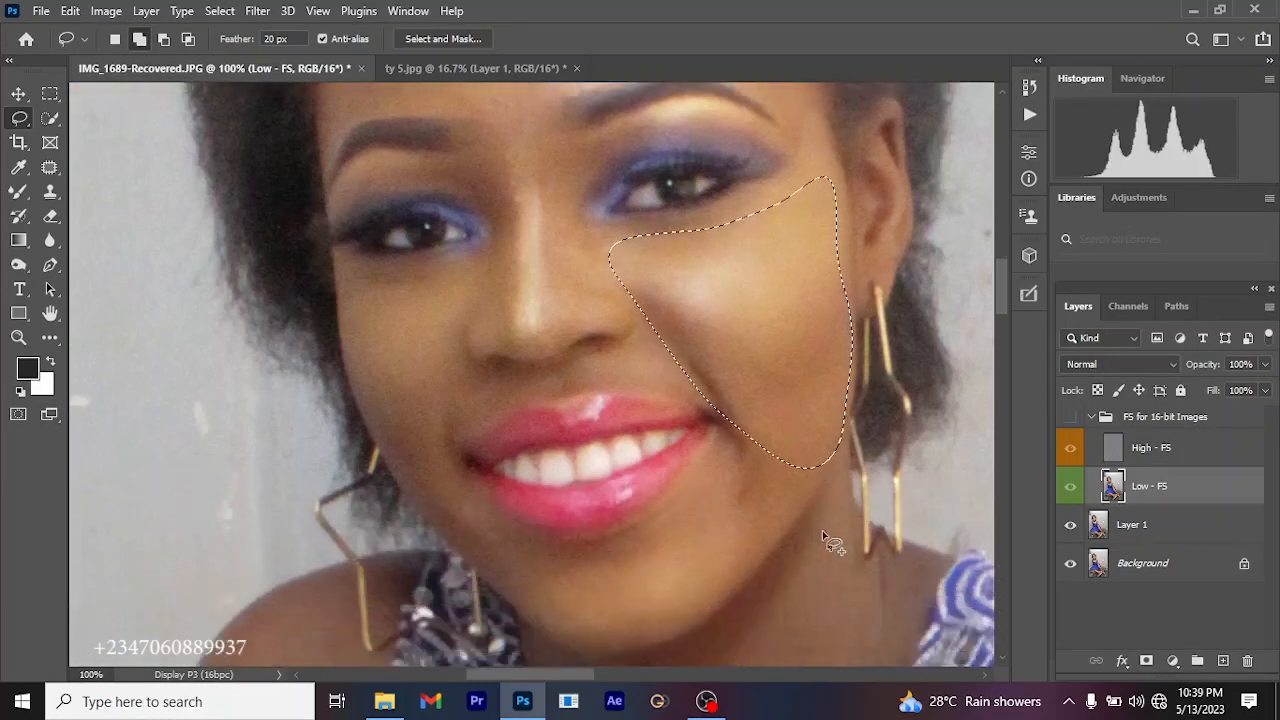
pyautogui.scroll(-1, 822, 530)
pyautogui.moveTo(714, 382); pyautogui.dragTo(621, 466)
pyautogui.moveTo(530, 472)
pyautogui.mouseDown()
pyautogui.moveTo(502, 459)
pyautogui.moveTo(445, 382)
pyautogui.moveTo(413, 382)
pyautogui.moveTo(428, 438)
pyautogui.moveTo(461, 481)
pyautogui.moveTo(519, 541)
pyautogui.moveTo(585, 580)
pyautogui.moveTo(656, 578)
pyautogui.moveTo(742, 549)
pyautogui.moveTo(777, 509)
pyautogui.moveTo(777, 434)
pyautogui.moveTo(720, 400)
pyautogui.mouseUp()
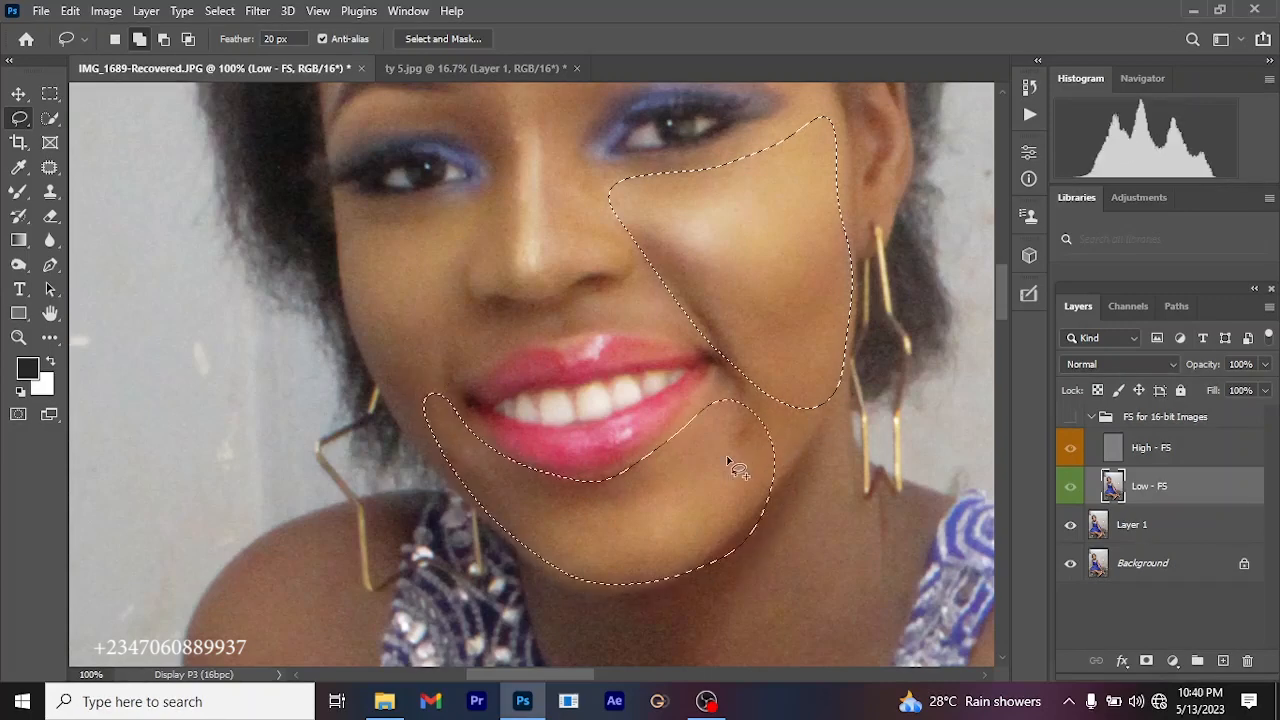
# - Subtract the excess along the jawline and beside the mouth corner from the chin selection
pyautogui.click(167, 42)
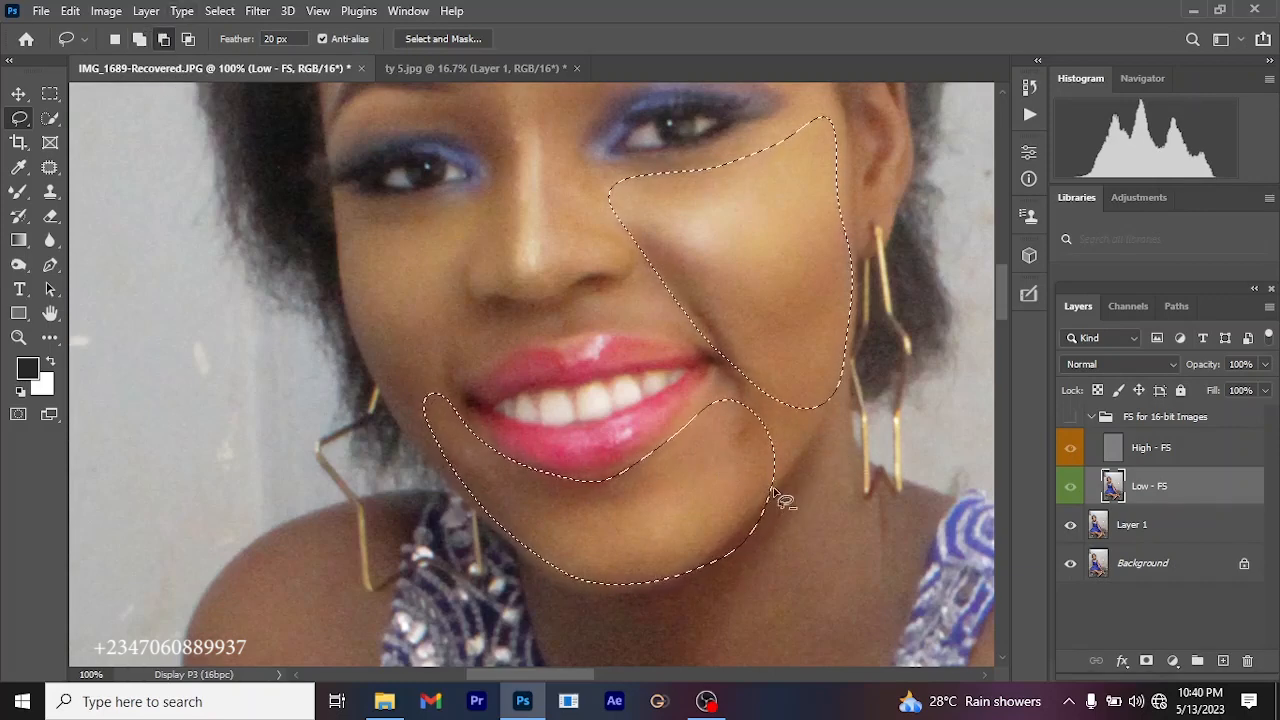
pyautogui.moveTo(772, 491)
pyautogui.mouseDown()
pyautogui.moveTo(694, 562)
pyautogui.moveTo(703, 592)
pyautogui.moveTo(785, 562)
pyautogui.moveTo(753, 532)
pyautogui.mouseUp()
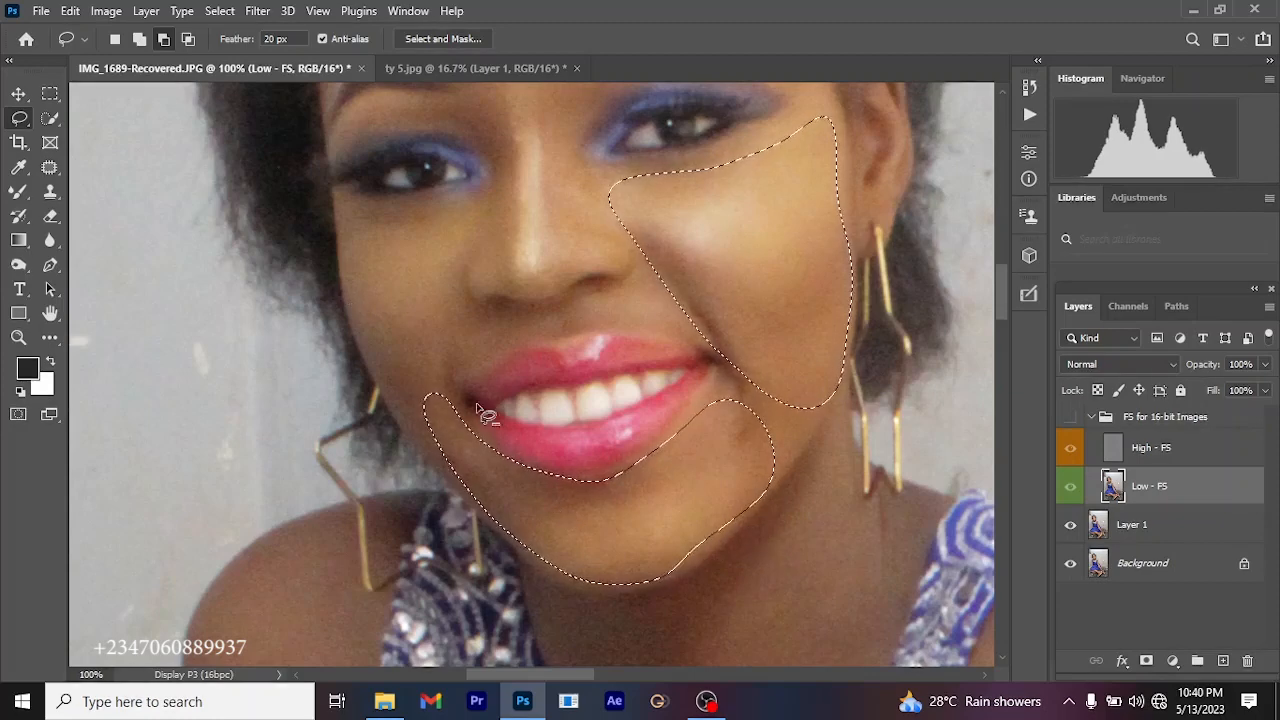
pyautogui.moveTo(336, 207); pyautogui.dragTo(340, 320)
pyautogui.moveTo(337, 205)
pyautogui.mouseDown()
pyautogui.moveTo(374, 379)
pyautogui.moveTo(425, 447)
pyautogui.moveTo(438, 443)
pyautogui.moveTo(458, 293)
pyautogui.moveTo(492, 190)
pyautogui.moveTo(385, 217)
pyautogui.mouseUp()
pyautogui.moveTo(351, 215); pyautogui.dragTo(352, 214)
# - Add the opposite cheek to the selection, from under the eye down to the chin area
pyautogui.click(139, 40)
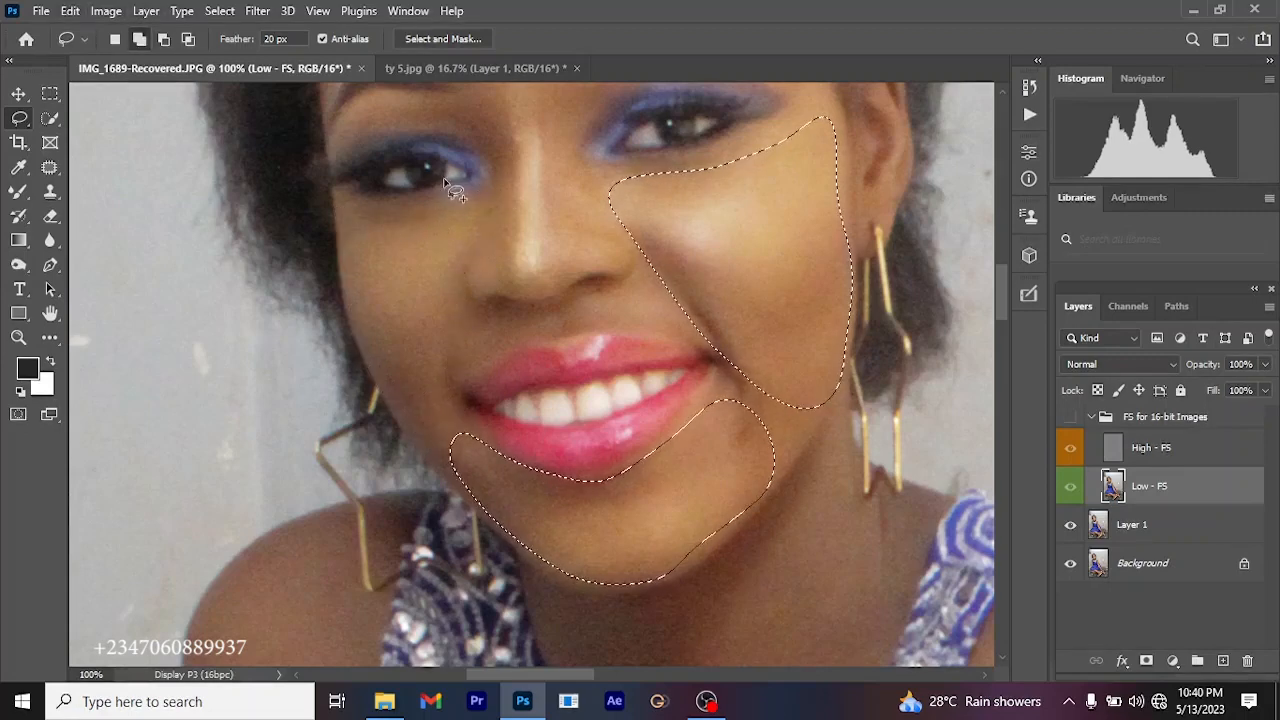
pyautogui.moveTo(470, 185); pyautogui.dragTo(446, 206)
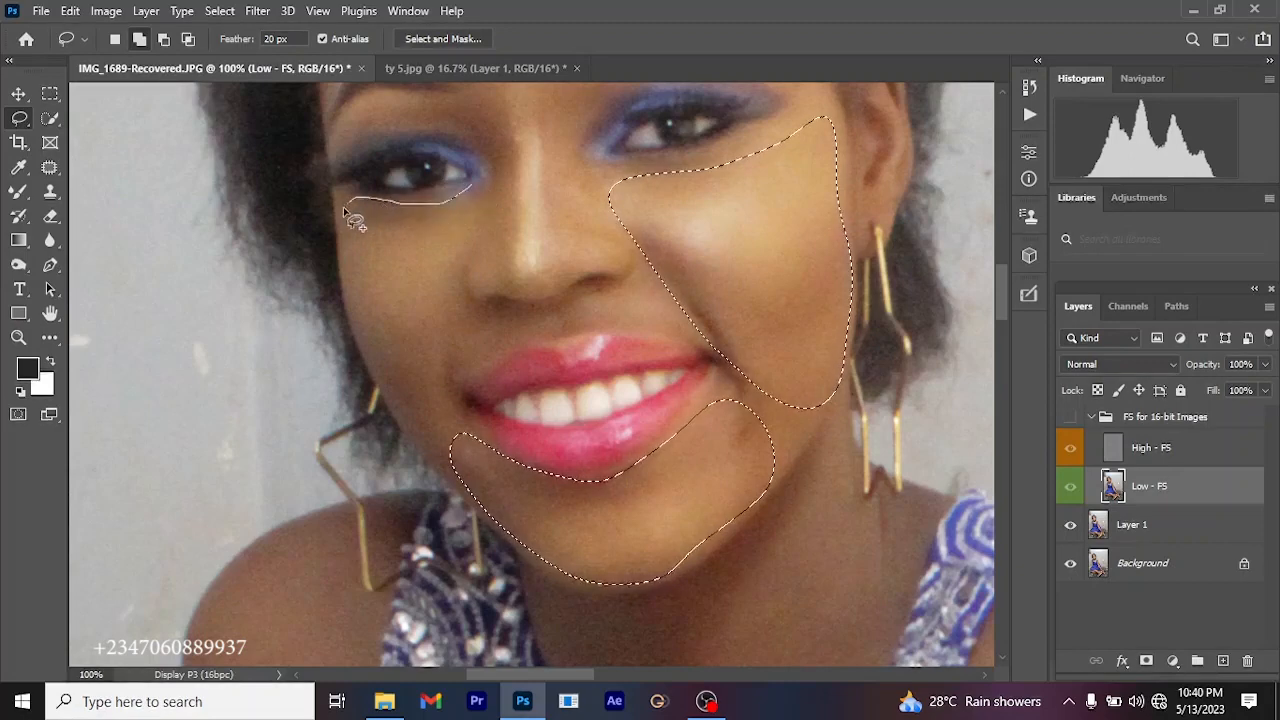
pyautogui.moveTo(348, 295)
pyautogui.mouseDown()
pyautogui.moveTo(372, 380)
pyautogui.moveTo(414, 428)
pyautogui.mouseUp()
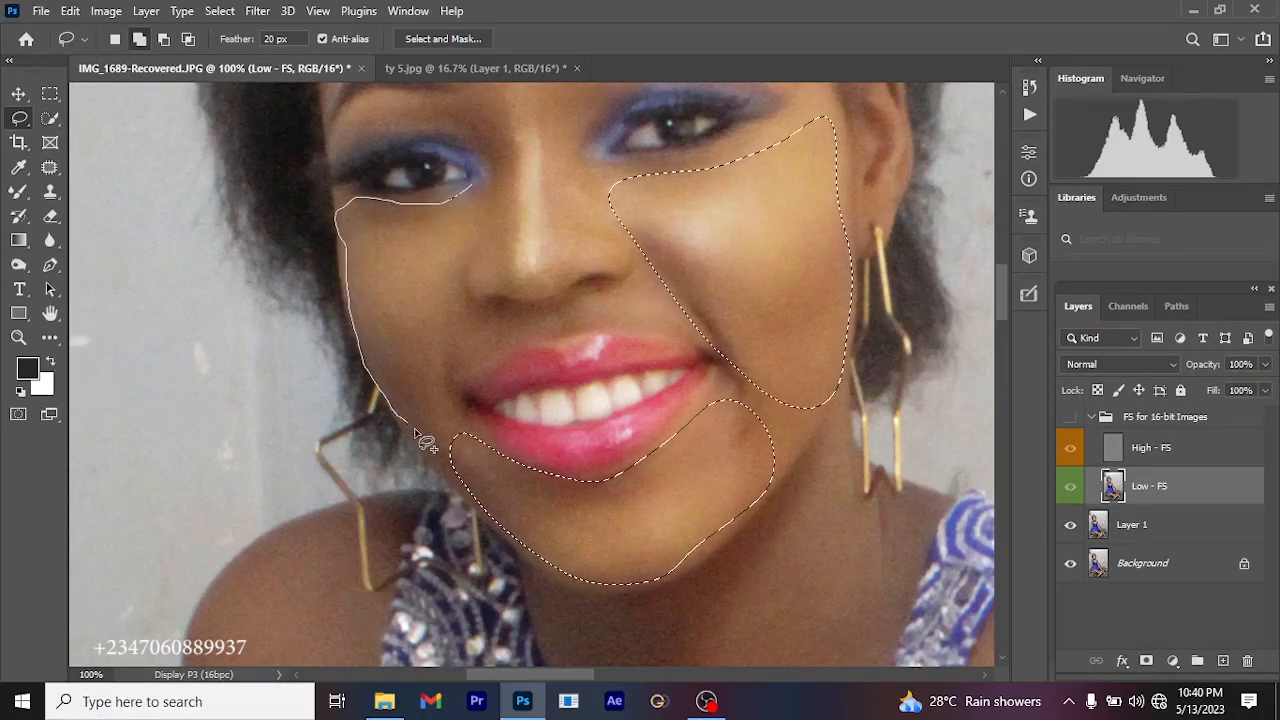
pyautogui.moveTo(452, 474)
pyautogui.mouseDown()
pyautogui.moveTo(469, 443)
pyautogui.moveTo(462, 409)
pyautogui.mouseUp()
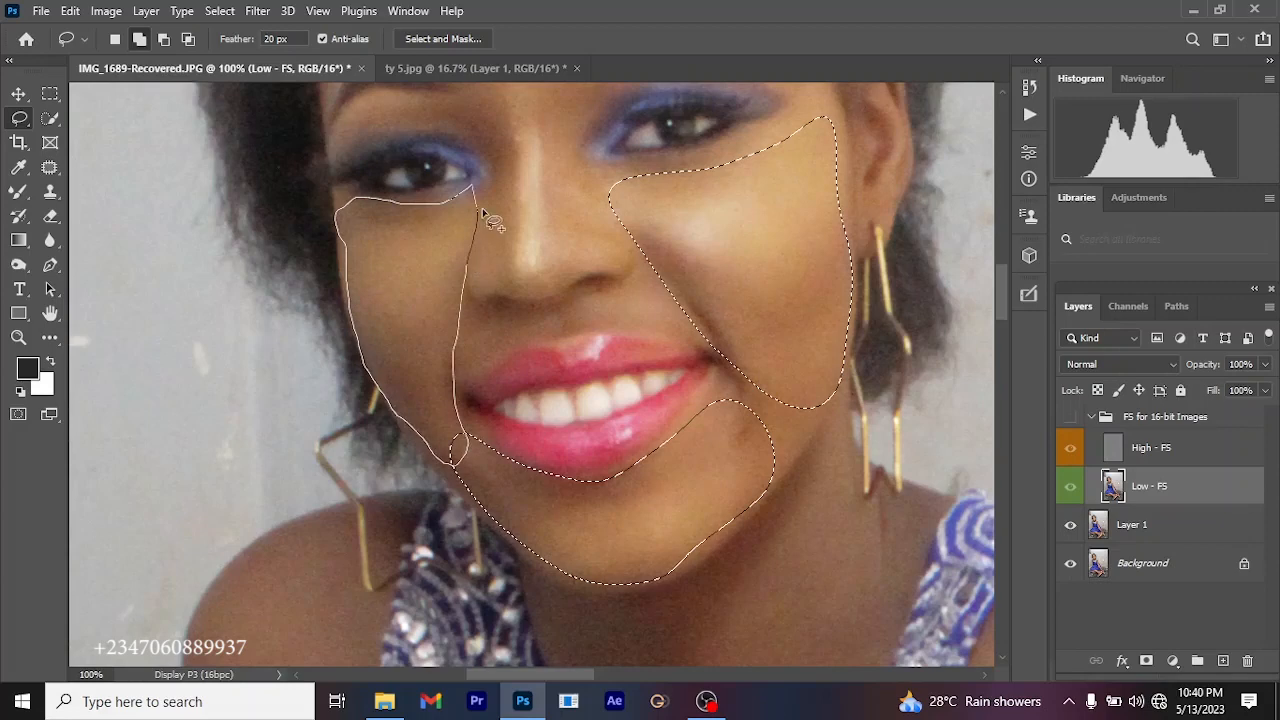
pyautogui.moveTo(482, 208); pyautogui.dragTo(478, 212)
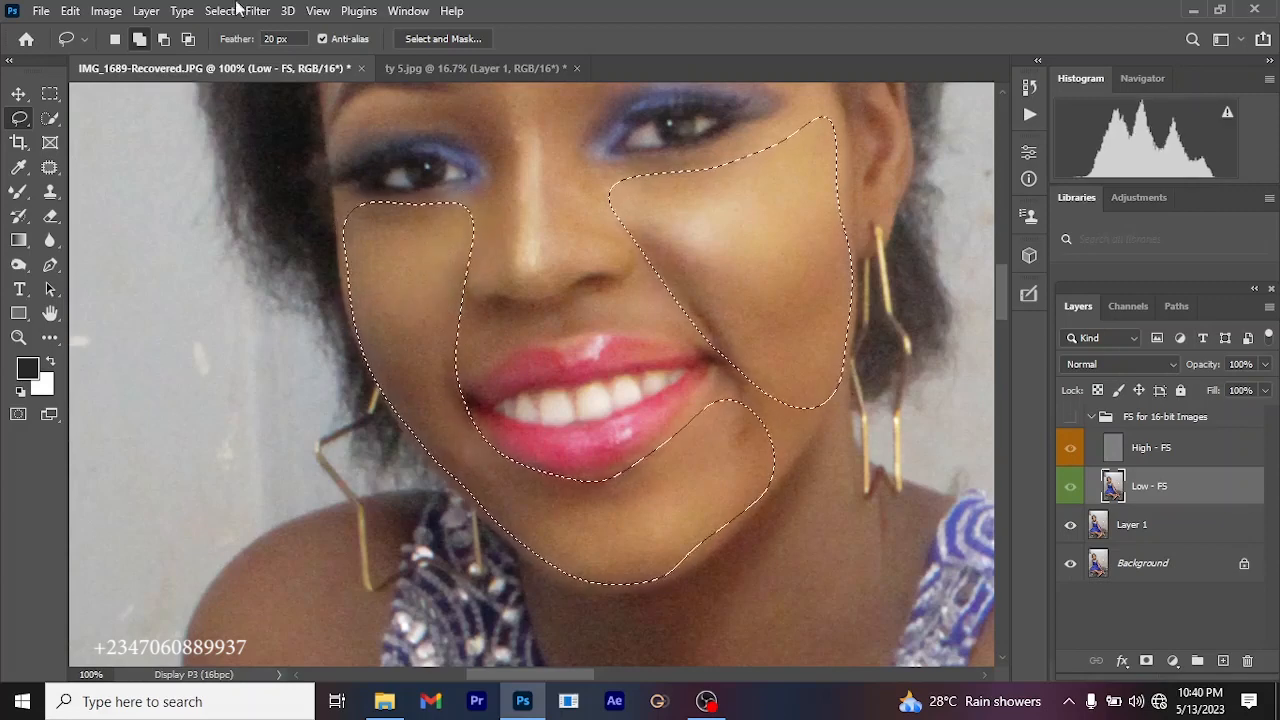
# - Repeat the last Gaussian Blur on the selected cheeks and chin and clear the selection
pyautogui.rightClick(416, 313)
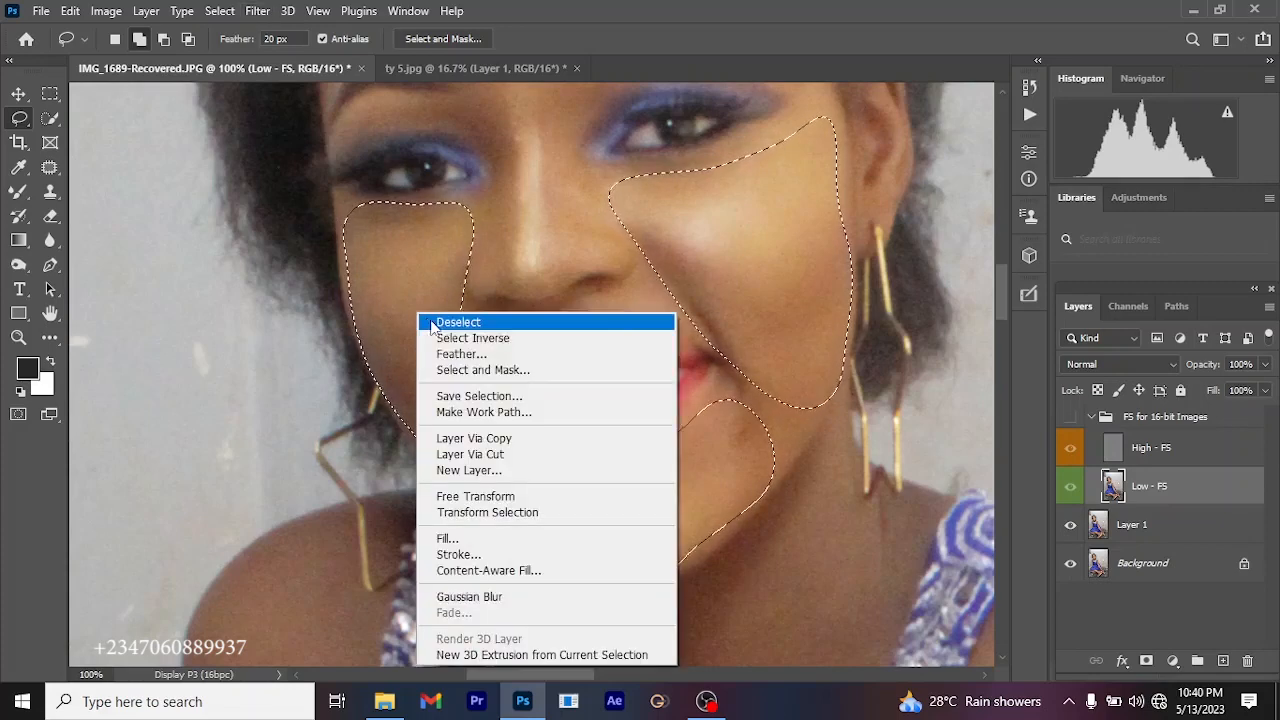
pyautogui.click(466, 597)
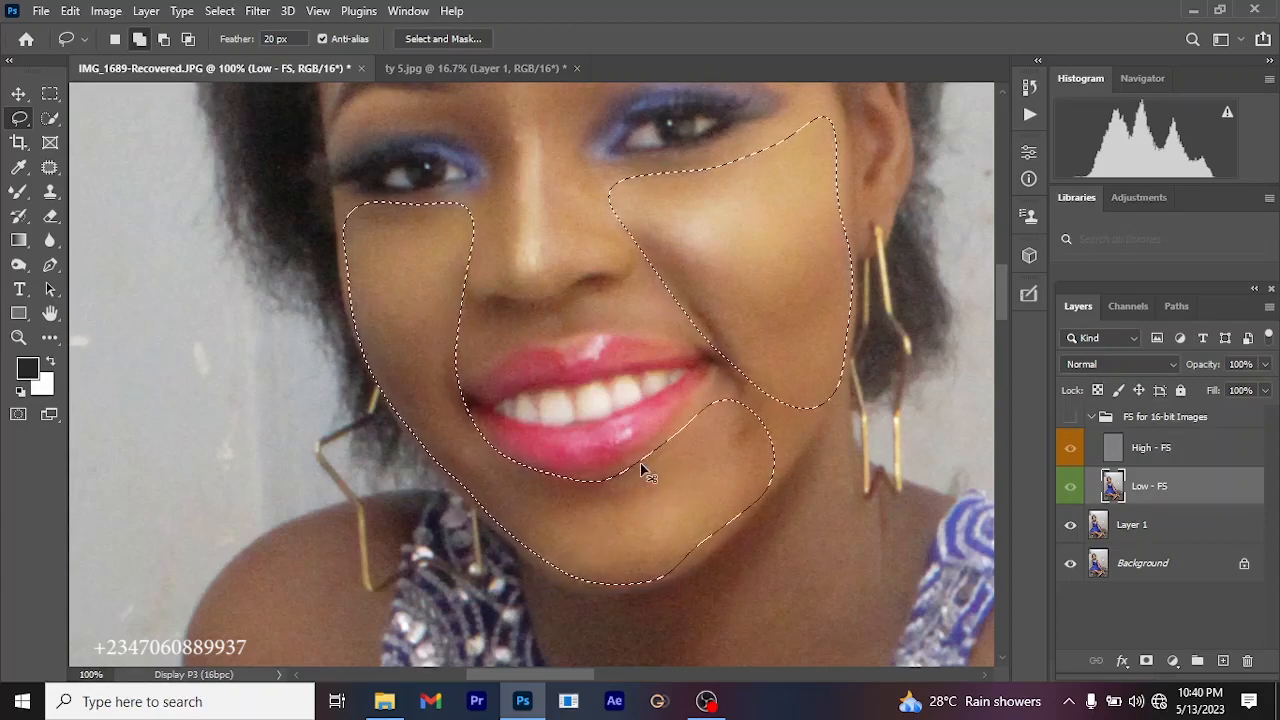
pyautogui.click(714, 437)
# - Outline the side of the nose nearest the visible ear with the Lasso and repeat the last Gaussian Blur on it
pyautogui.scroll(5, 712, 437)
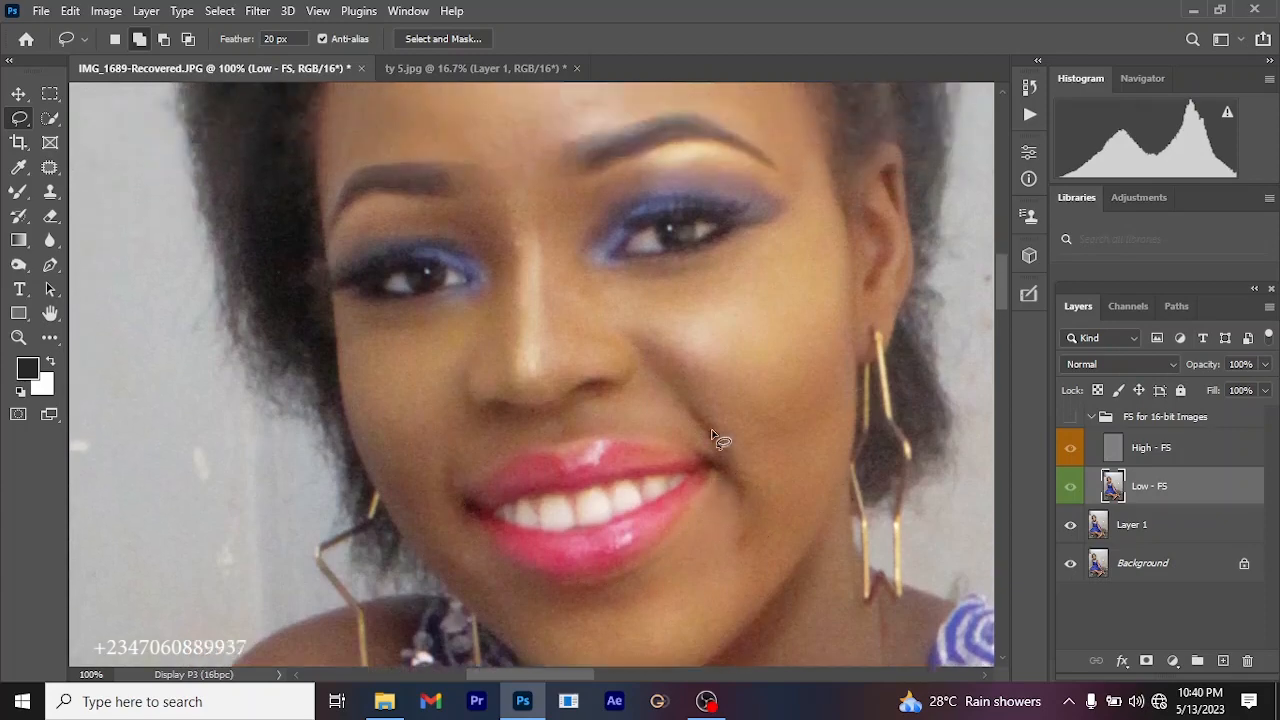
pyautogui.scroll(3, 714, 430)
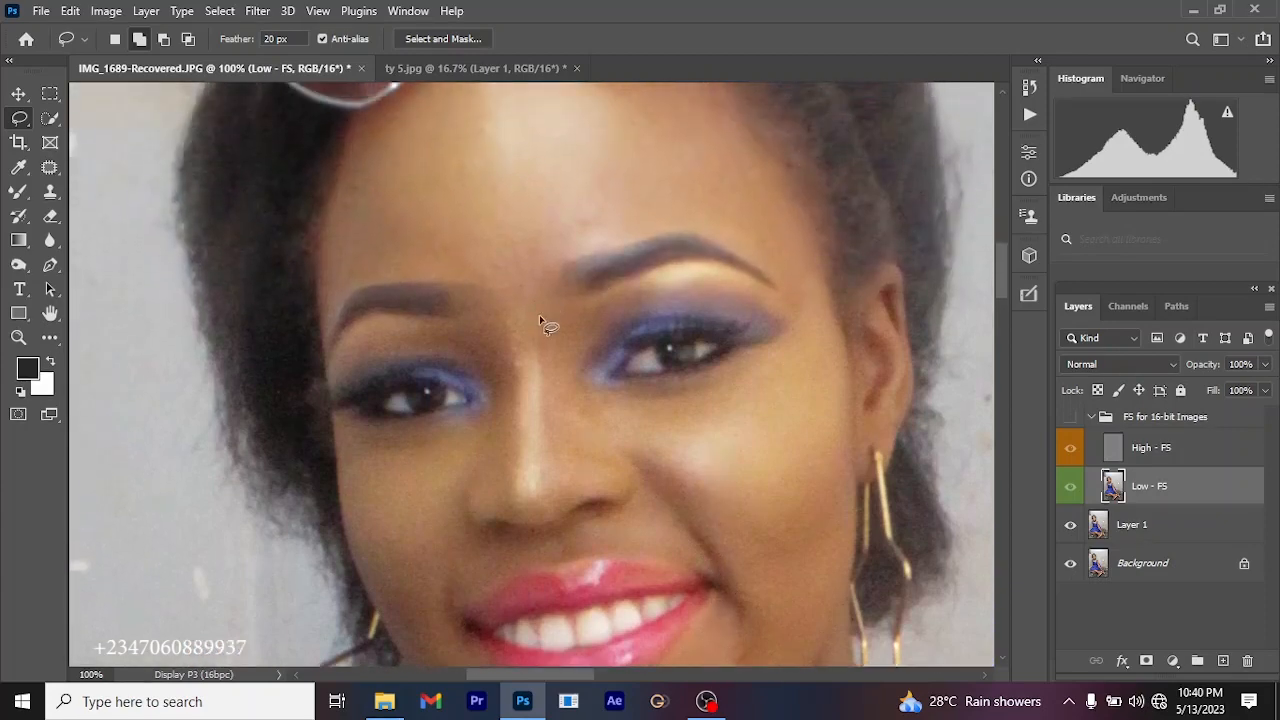
pyautogui.moveTo(537, 320); pyautogui.dragTo(540, 432)
pyautogui.moveTo(605, 495)
pyautogui.mouseDown()
pyautogui.moveTo(657, 483)
pyautogui.moveTo(665, 462)
pyautogui.moveTo(576, 352)
pyautogui.mouseUp()
pyautogui.rightClick(561, 396)
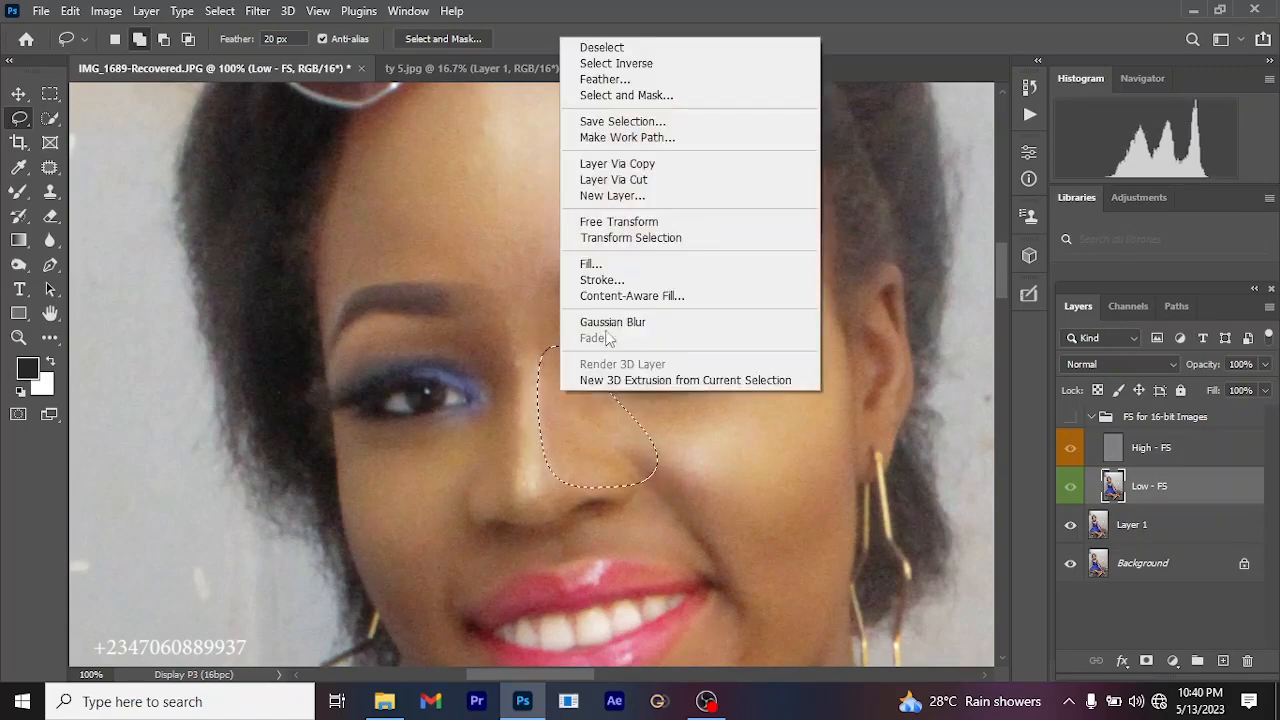
pyautogui.click(620, 321)
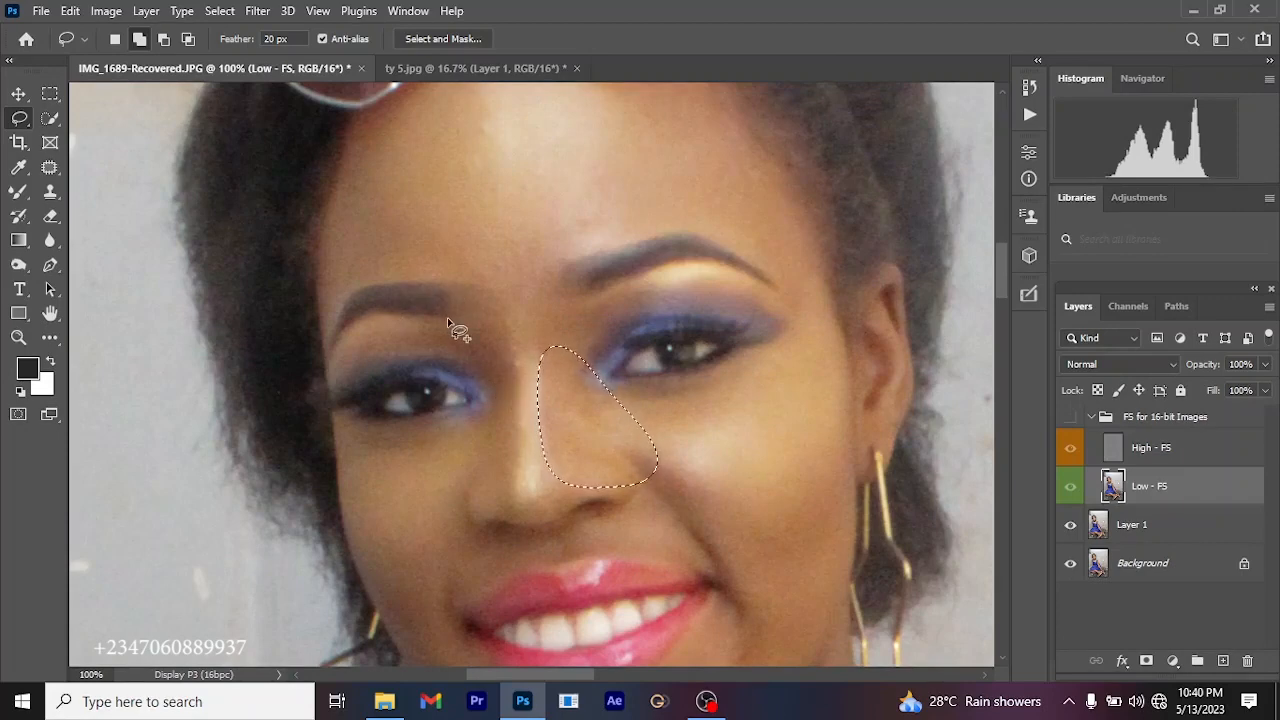
pyautogui.moveTo(447, 317)
pyautogui.mouseDown()
pyautogui.moveTo(471, 341)
pyautogui.moveTo(477, 393)
pyautogui.mouseUp()
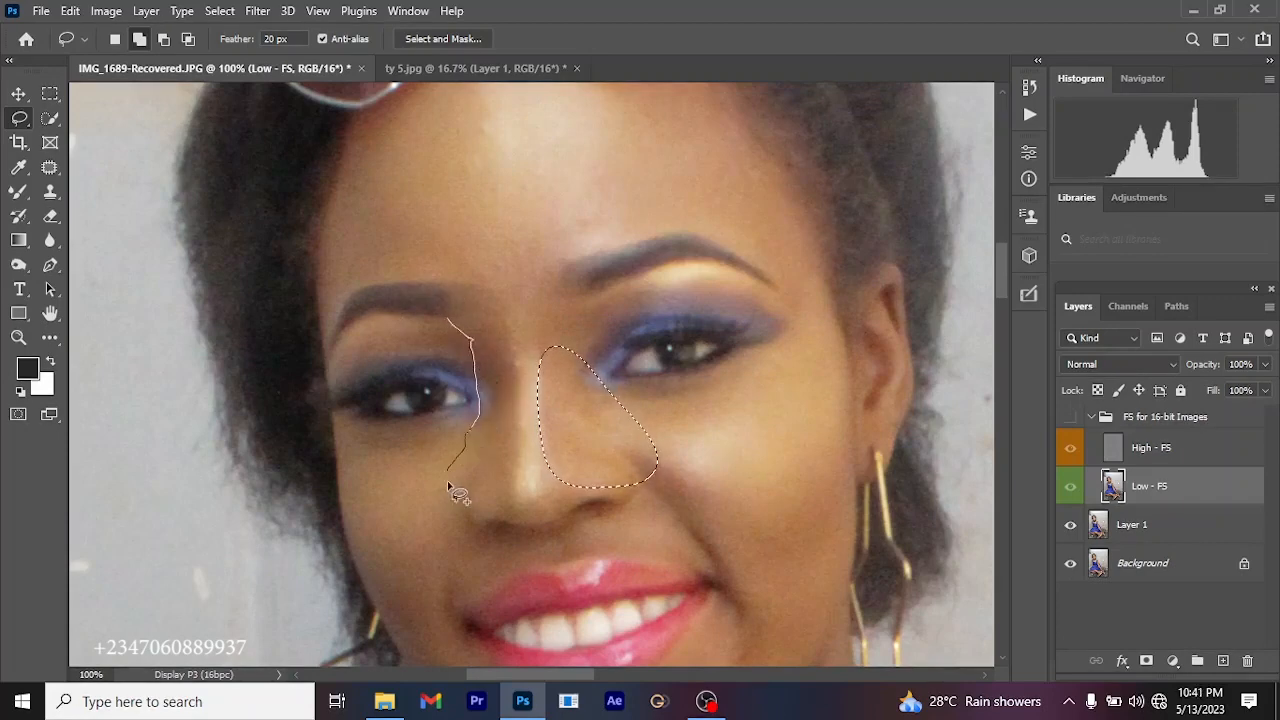
pyautogui.moveTo(487, 498)
pyautogui.mouseDown()
pyautogui.moveTo(503, 448)
pyautogui.moveTo(507, 328)
pyautogui.moveTo(500, 297)
pyautogui.moveTo(468, 304)
pyautogui.mouseUp()
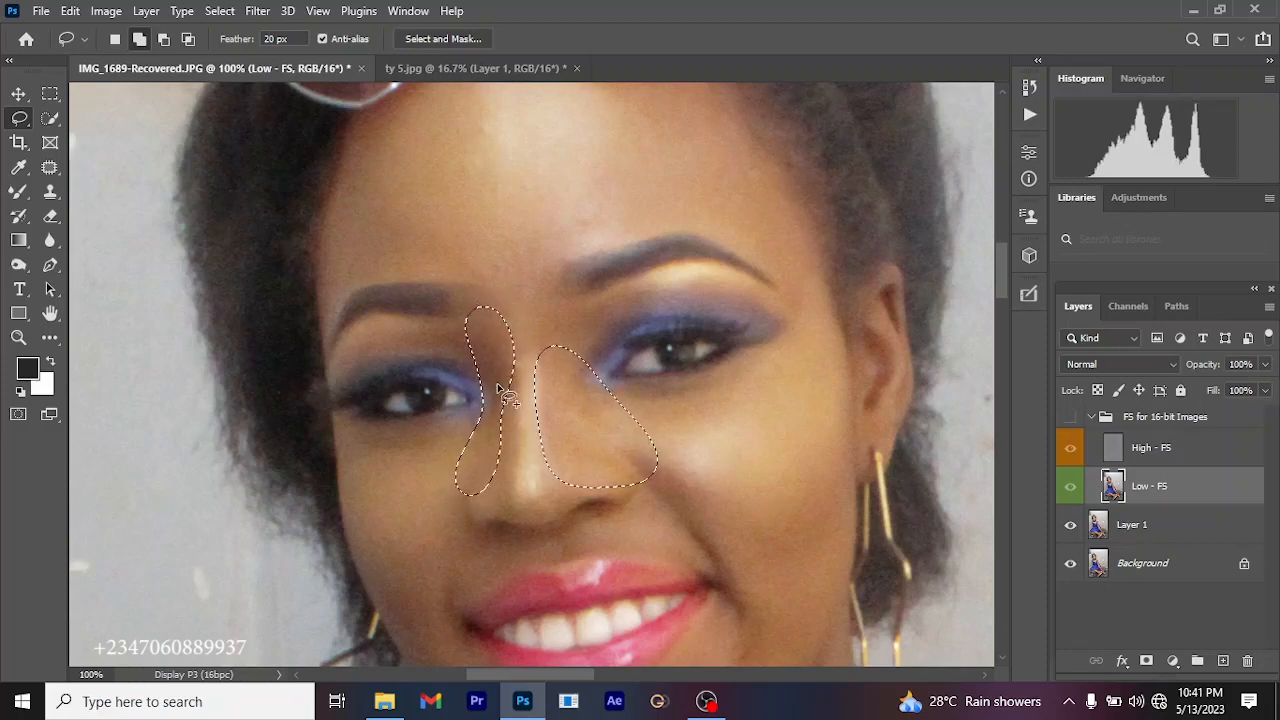
pyautogui.hotkey('ctrl', 'z')
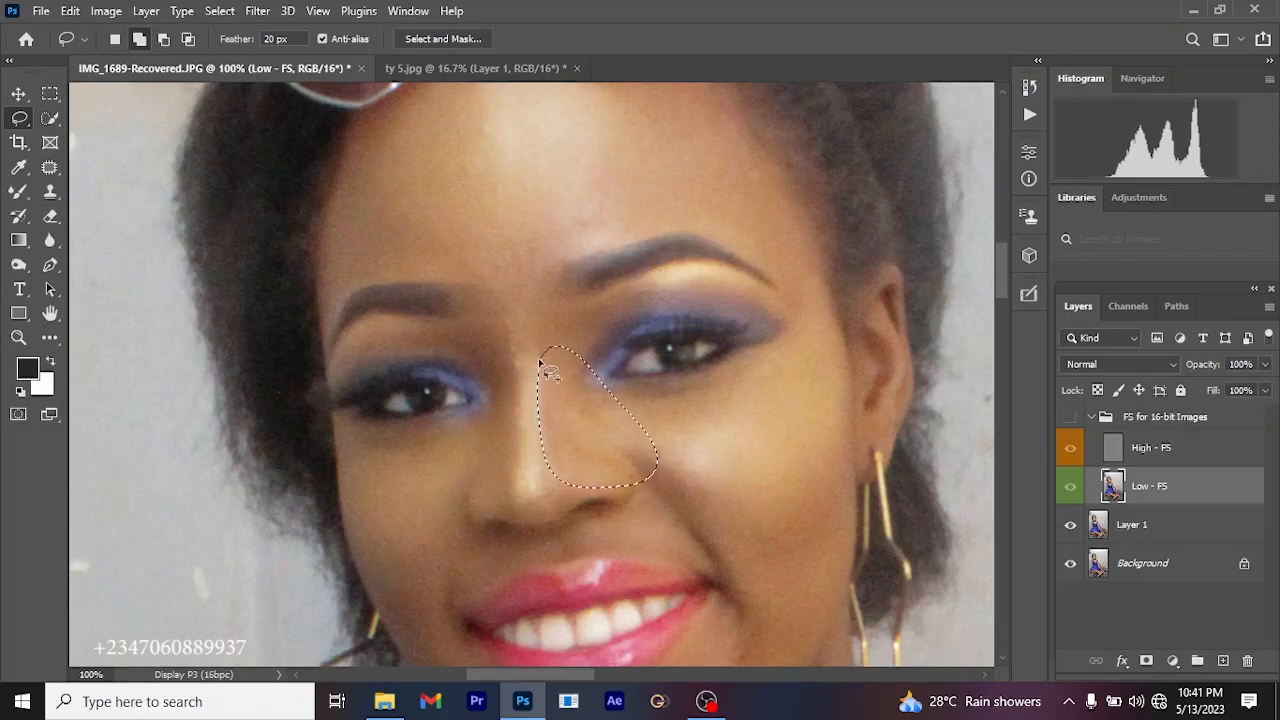
# - Outline the opposite side of the nose with the Lasso, excluding the bridge, and repeat the last Gaussian Blur on it
pyautogui.click(541, 354)
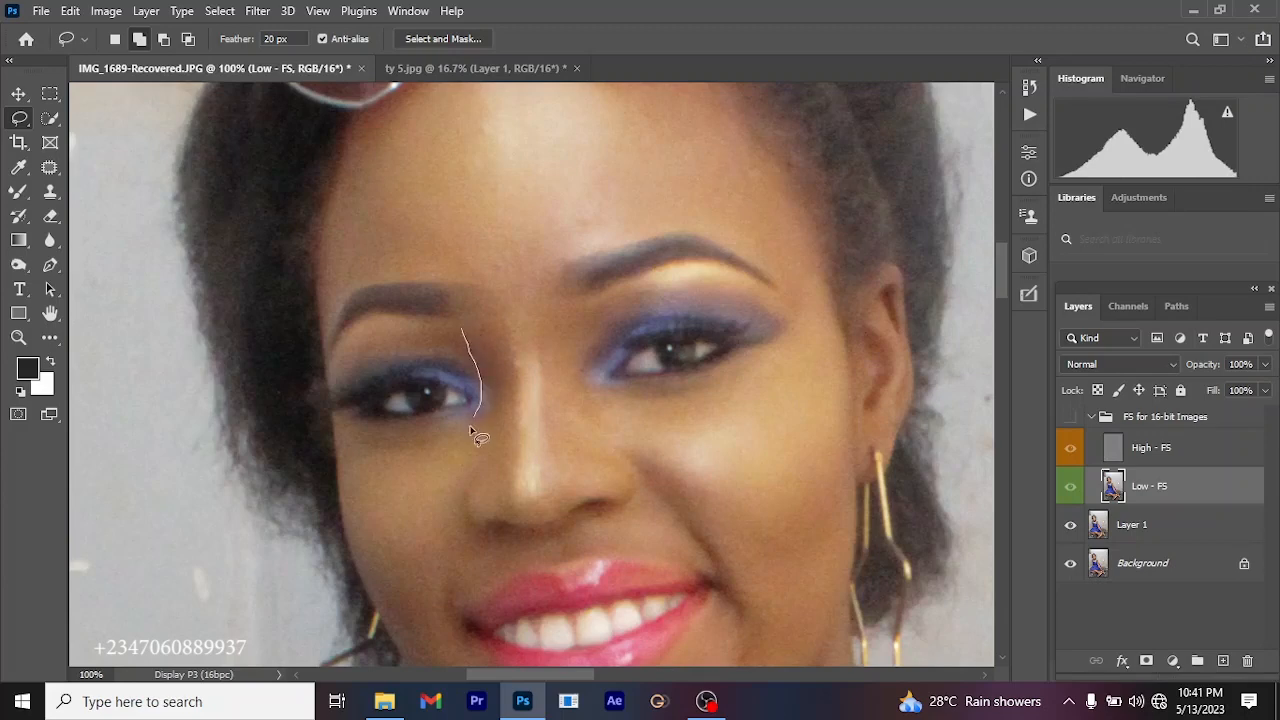
pyautogui.moveTo(470, 428); pyautogui.dragTo(455, 490)
pyautogui.moveTo(514, 455)
pyautogui.mouseDown()
pyautogui.moveTo(533, 414)
pyautogui.moveTo(518, 322)
pyautogui.mouseUp()
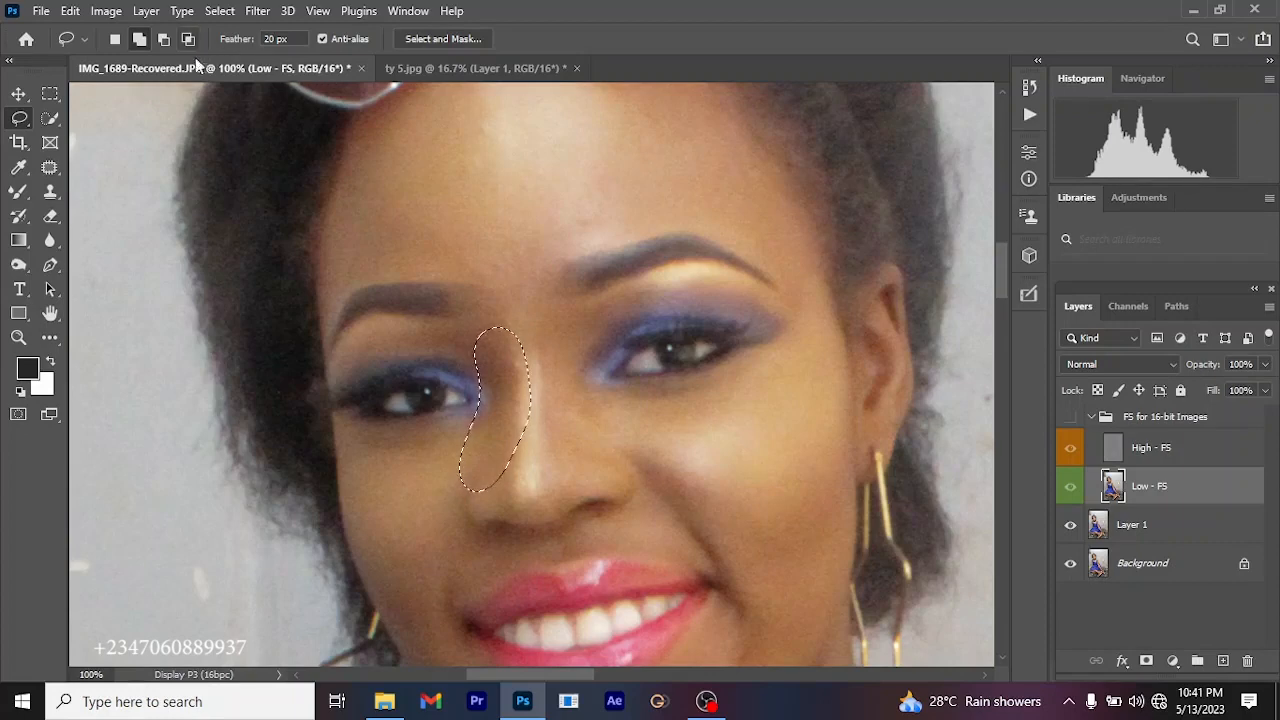
pyautogui.click(161, 39)
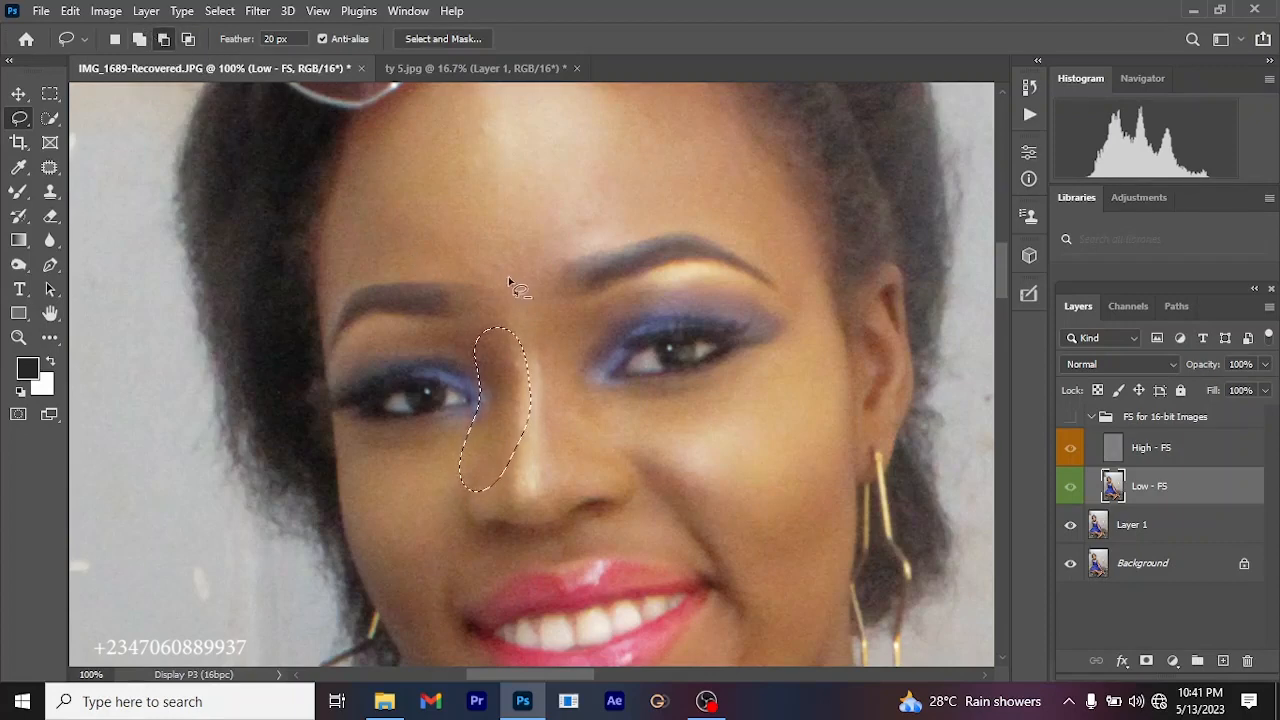
pyautogui.moveTo(511, 329); pyautogui.dragTo(514, 385)
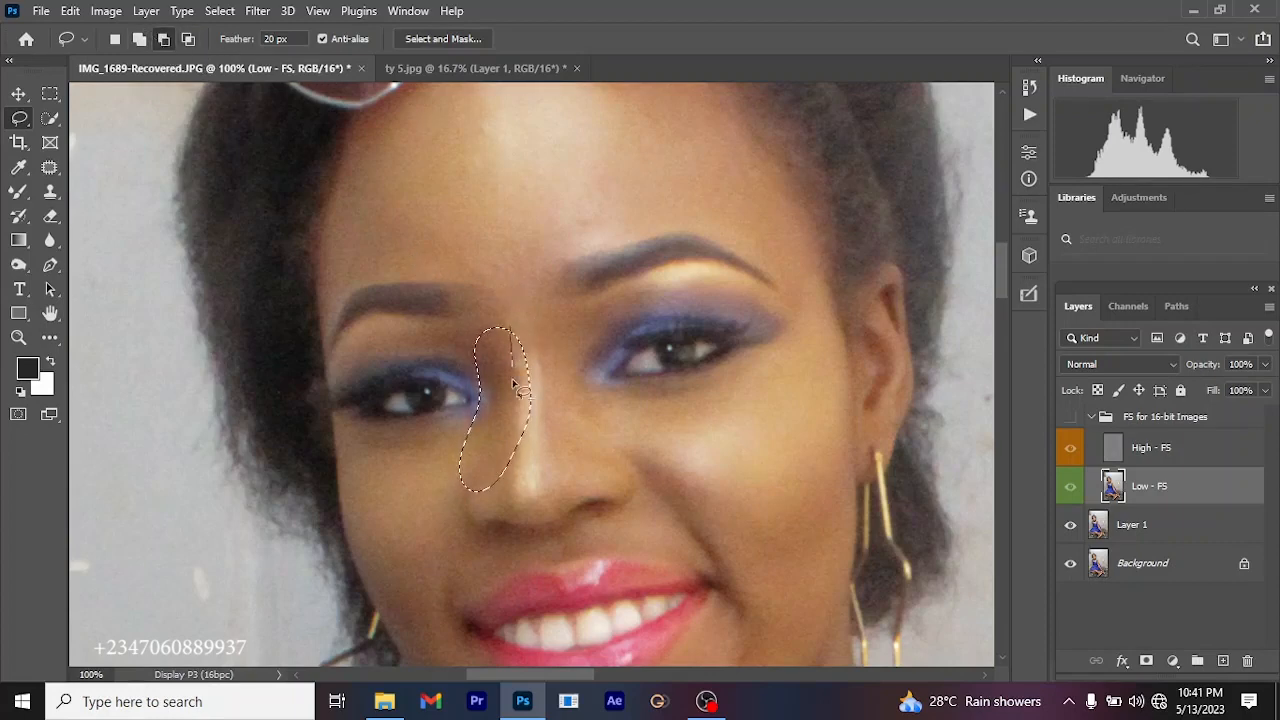
pyautogui.rightClick(481, 428)
pyautogui.click(565, 357)
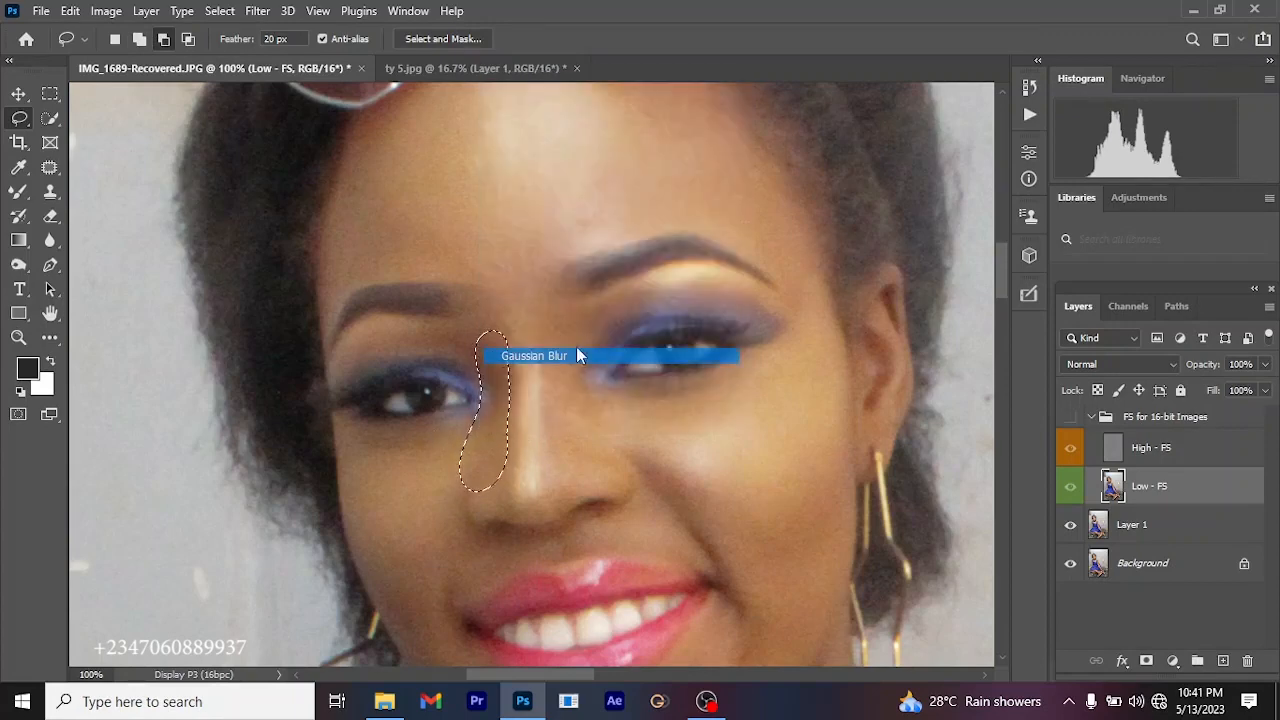
pyautogui.hotkey('ctrl', 'd')
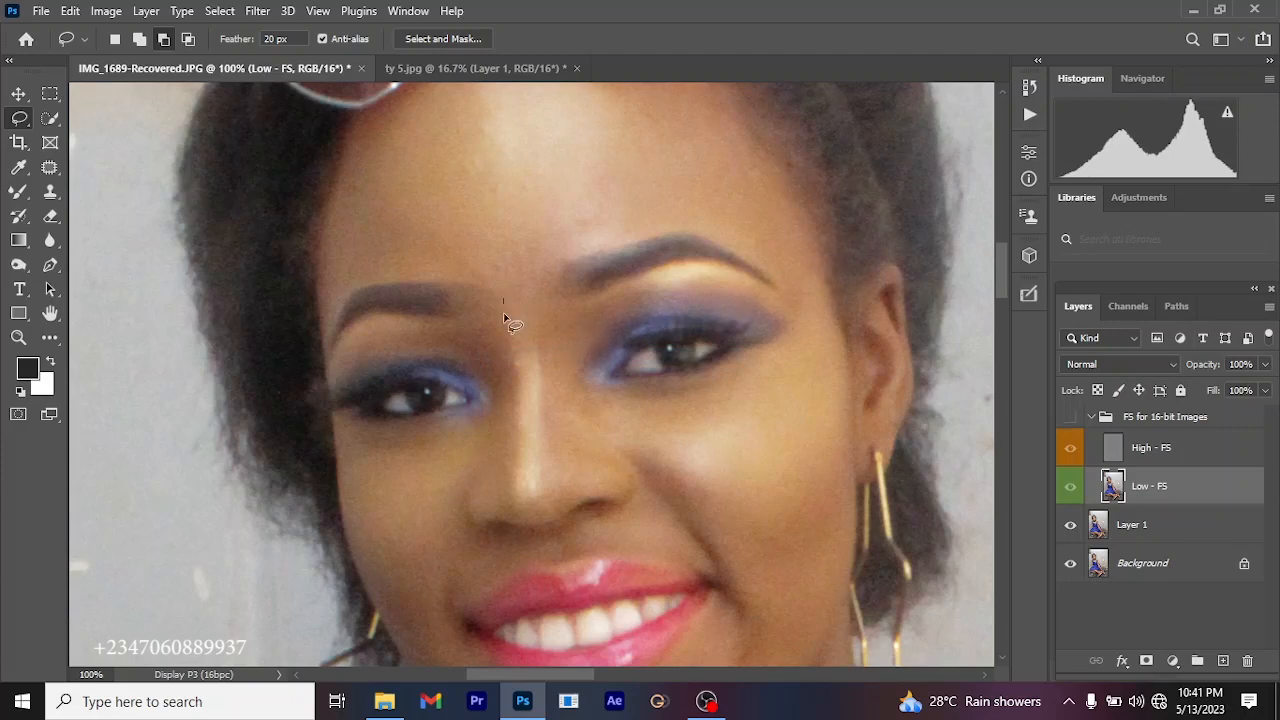
# - Outline the nose bridge from between the eyebrows with the Lasso and extend the selection over the nose tip
pyautogui.moveTo(504, 314); pyautogui.dragTo(510, 342)
pyautogui.moveTo(530, 272)
pyautogui.mouseDown()
pyautogui.moveTo(517, 271)
pyautogui.moveTo(513, 293)
pyautogui.mouseUp()
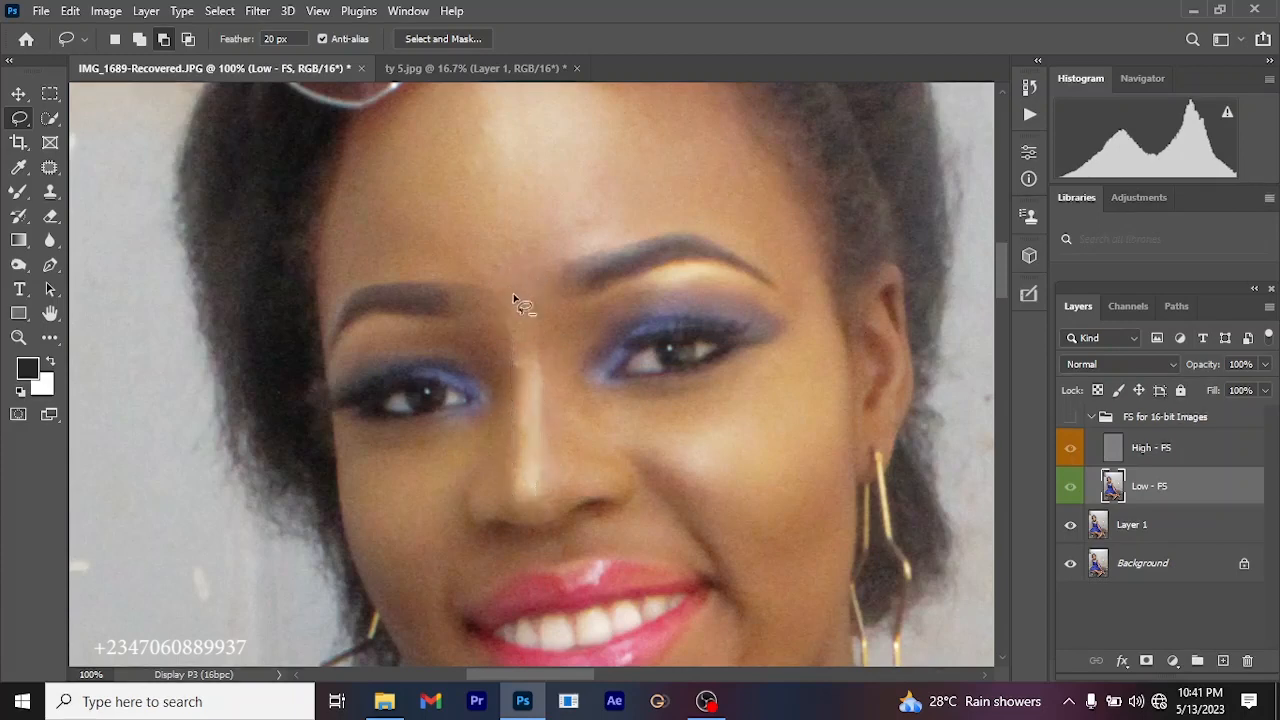
pyautogui.click(139, 40)
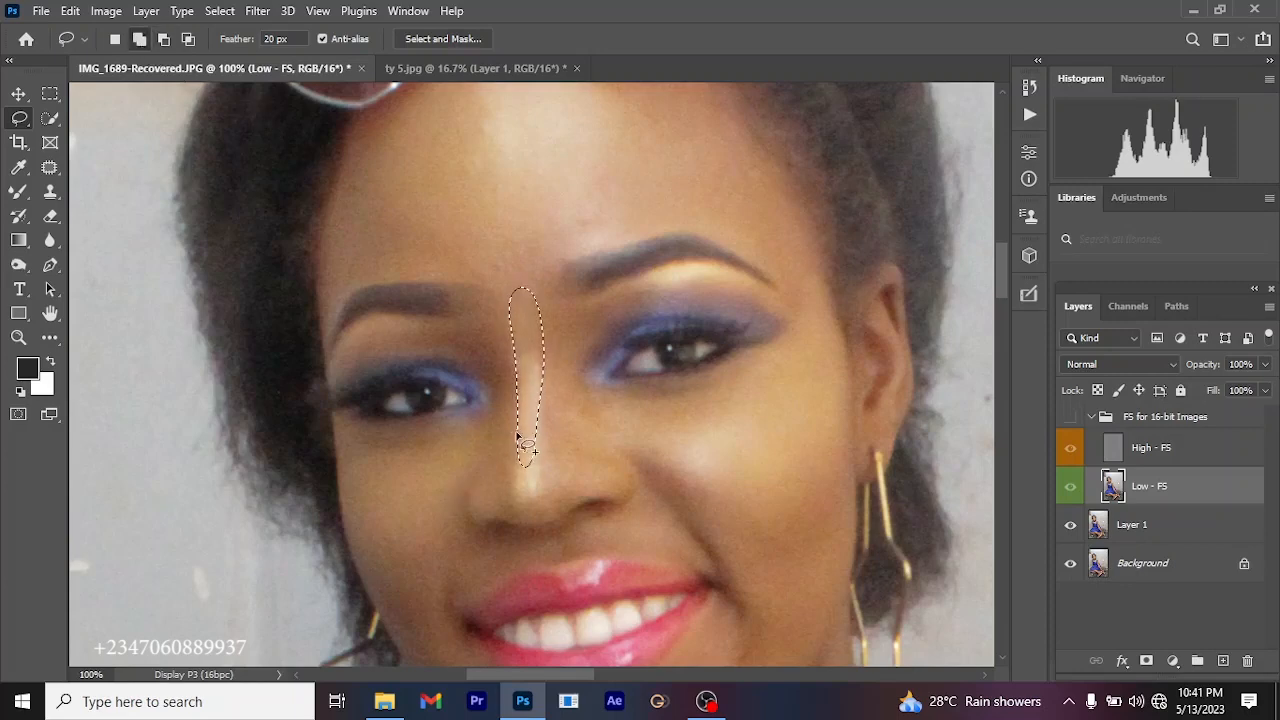
pyautogui.moveTo(520, 521)
pyautogui.mouseDown()
pyautogui.moveTo(558, 512)
pyautogui.moveTo(548, 430)
pyautogui.mouseUp()
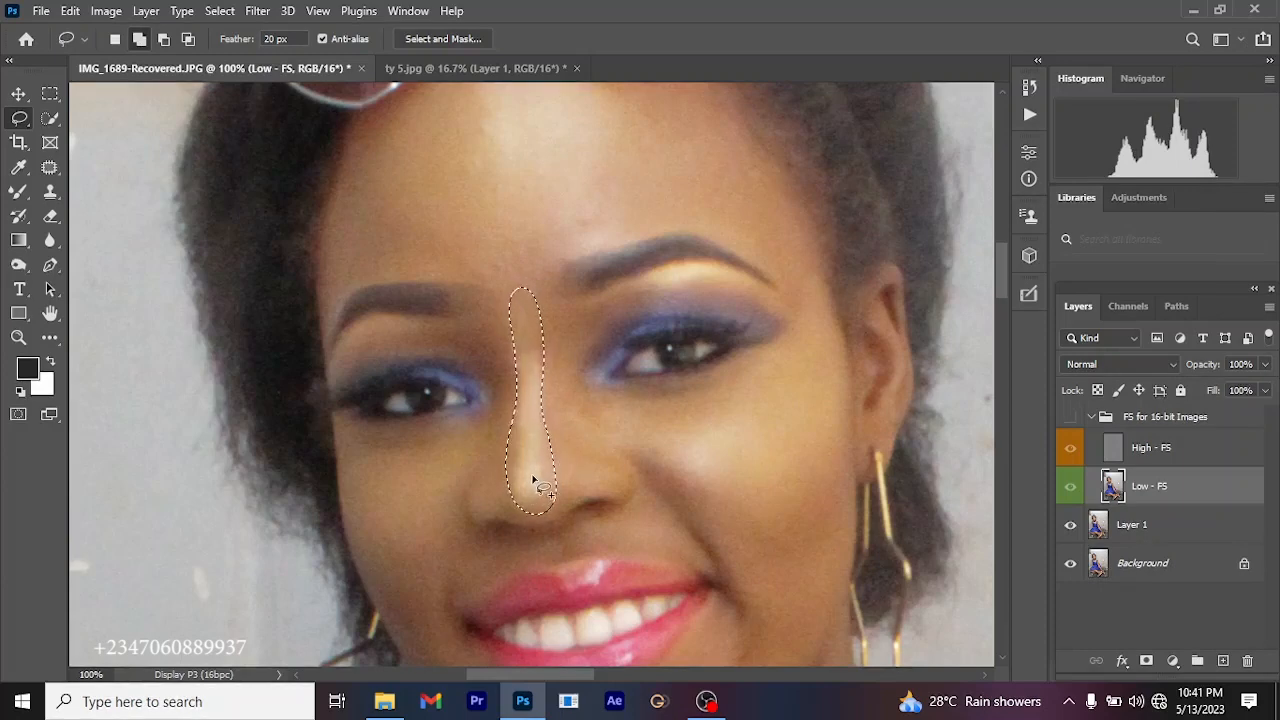
# - Repeat the last Gaussian Blur on the nose bridge and tip, then fade it to 0% opacity and clear the selection
pyautogui.rightClick(541, 481)
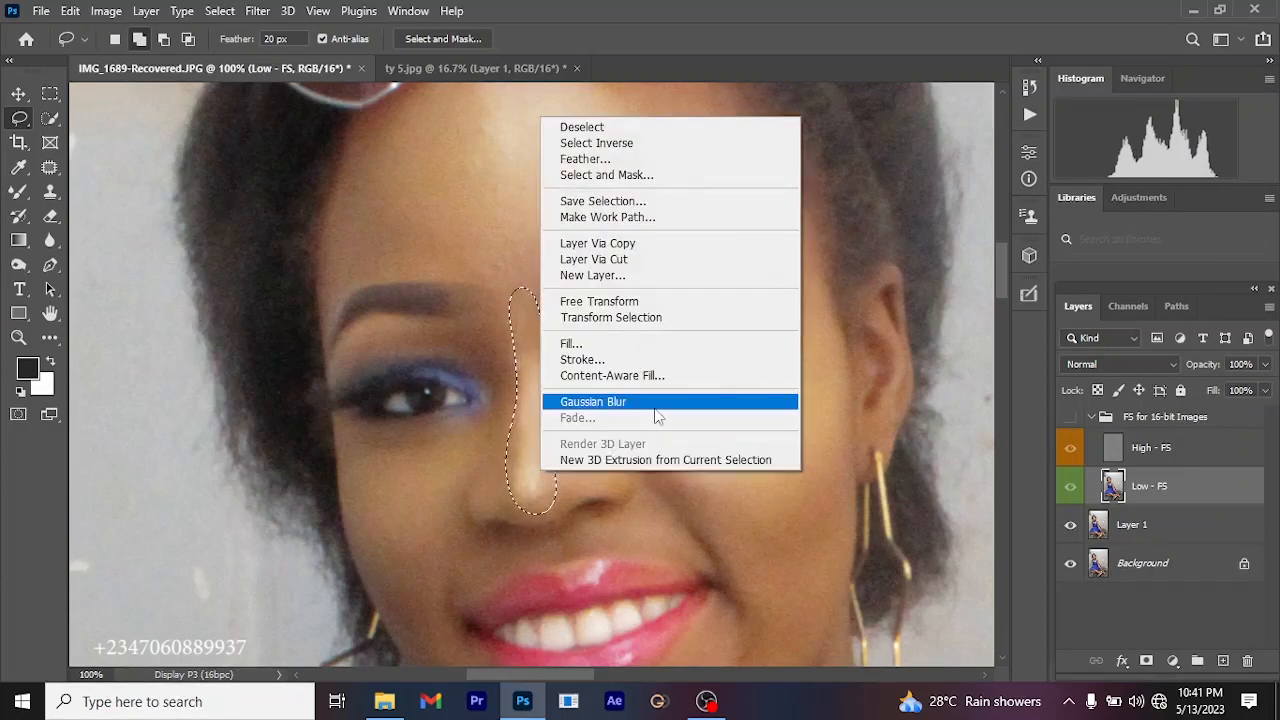
pyautogui.click(652, 406)
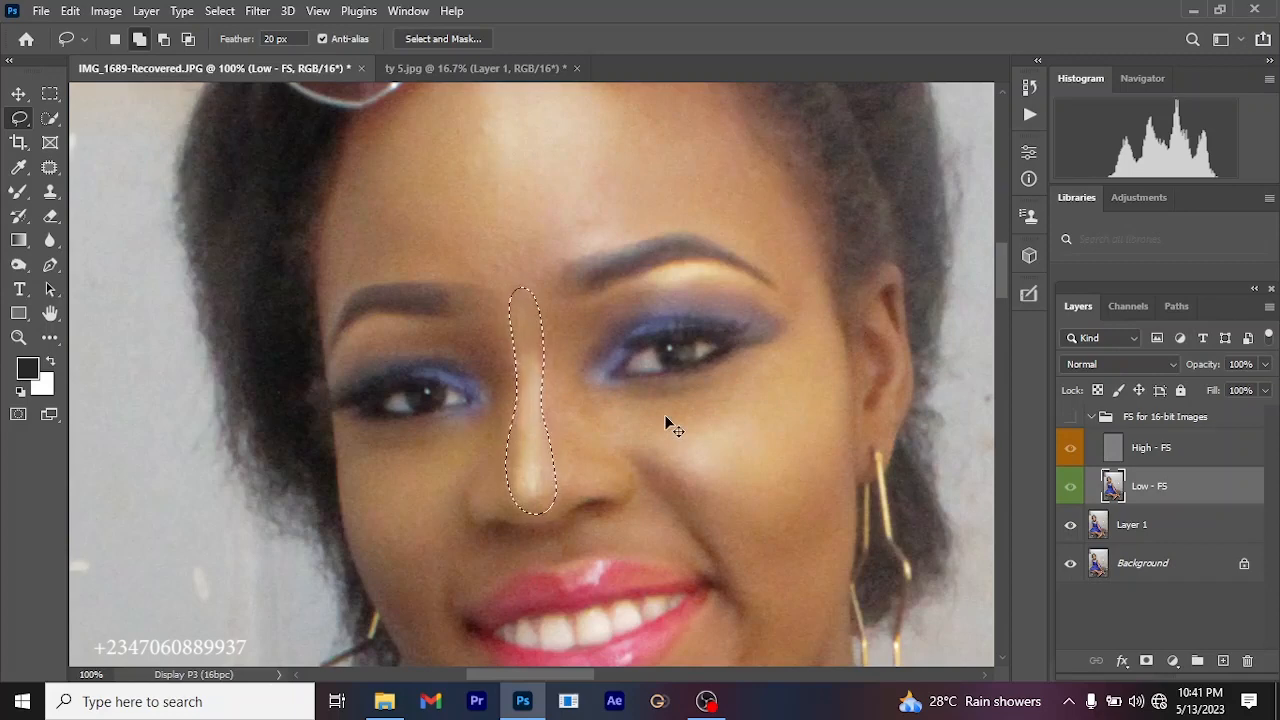
pyautogui.hotkey('ctrl', 'shift', 'f')
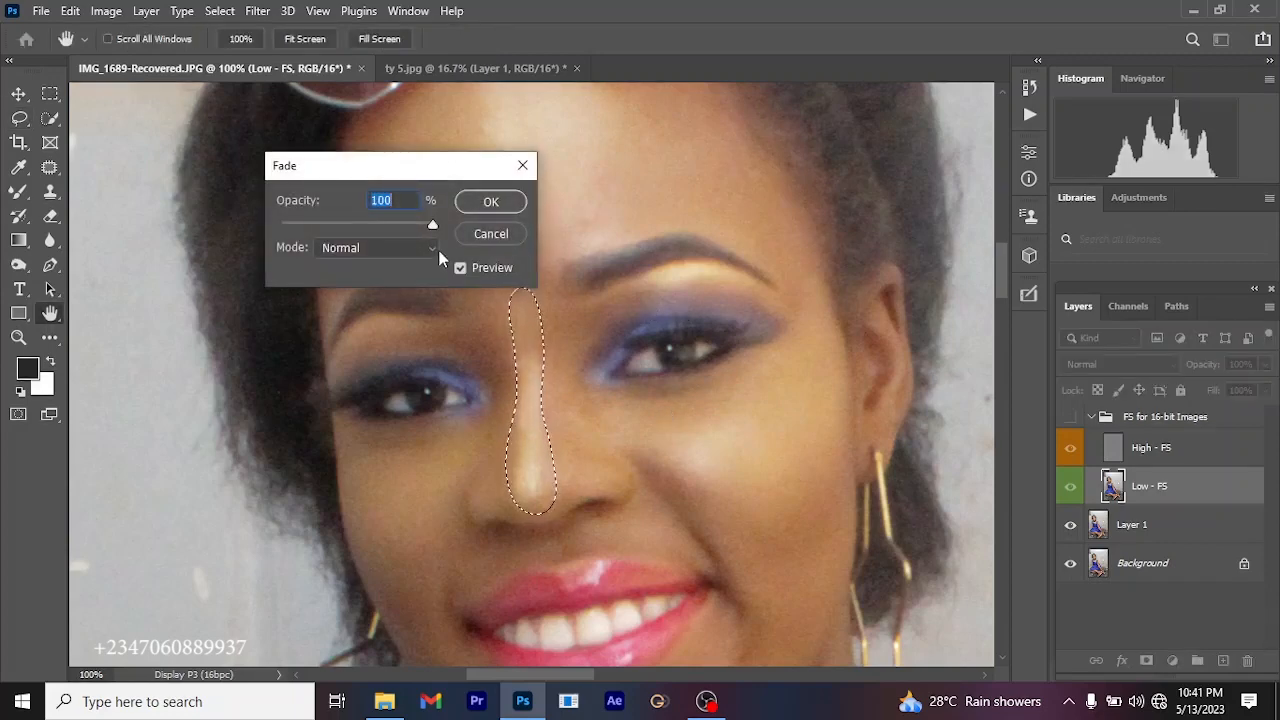
pyautogui.moveTo(432, 226); pyautogui.dragTo(359, 228)
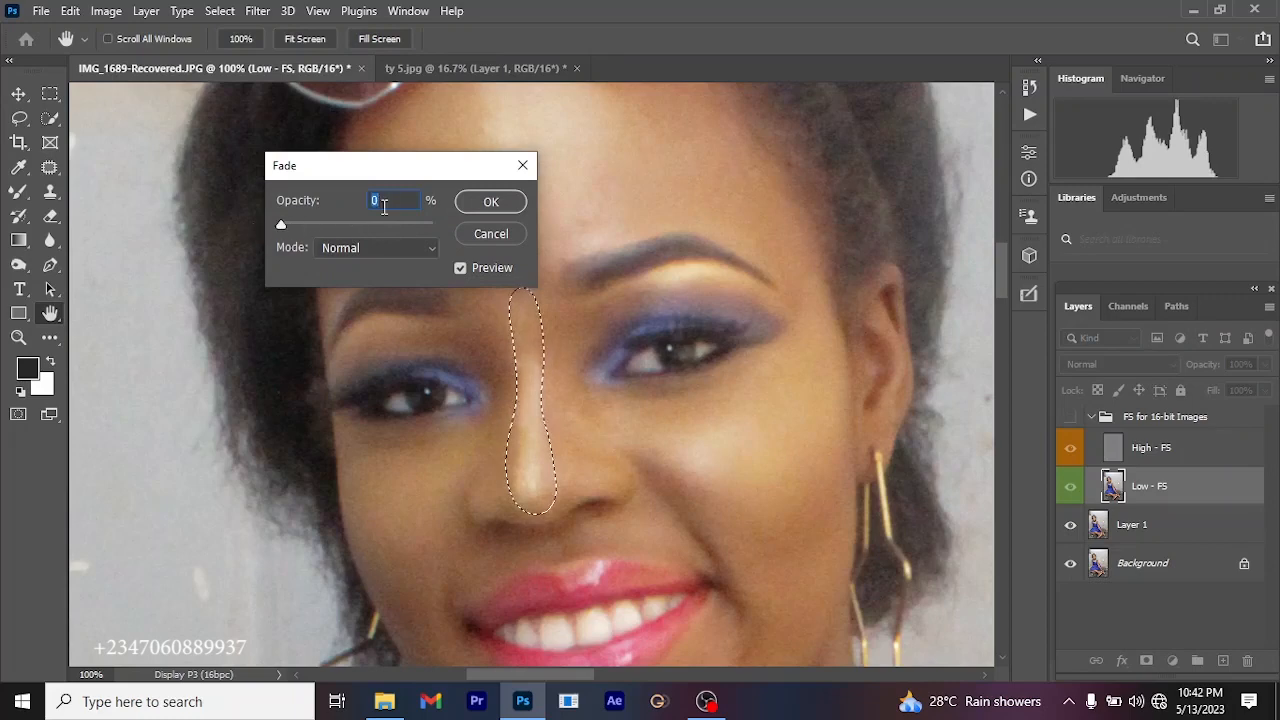
pyautogui.click(505, 204)
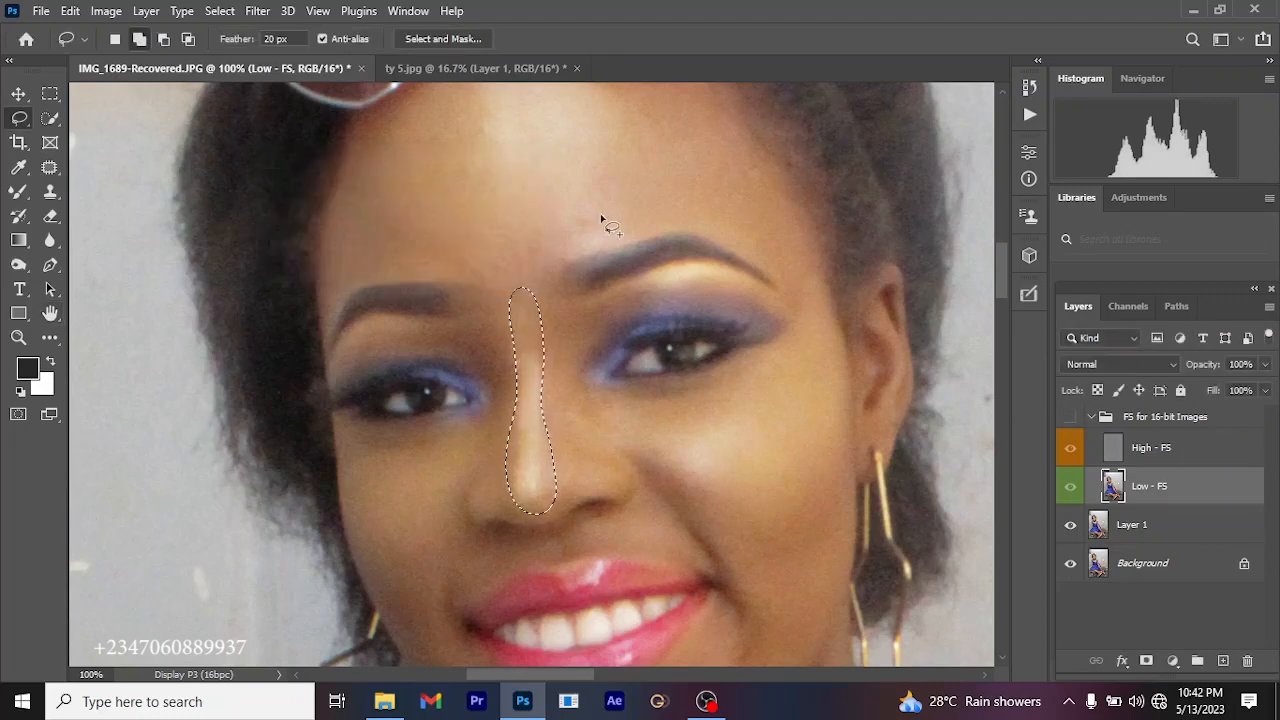
pyautogui.hotkey('ctrl', 'd')
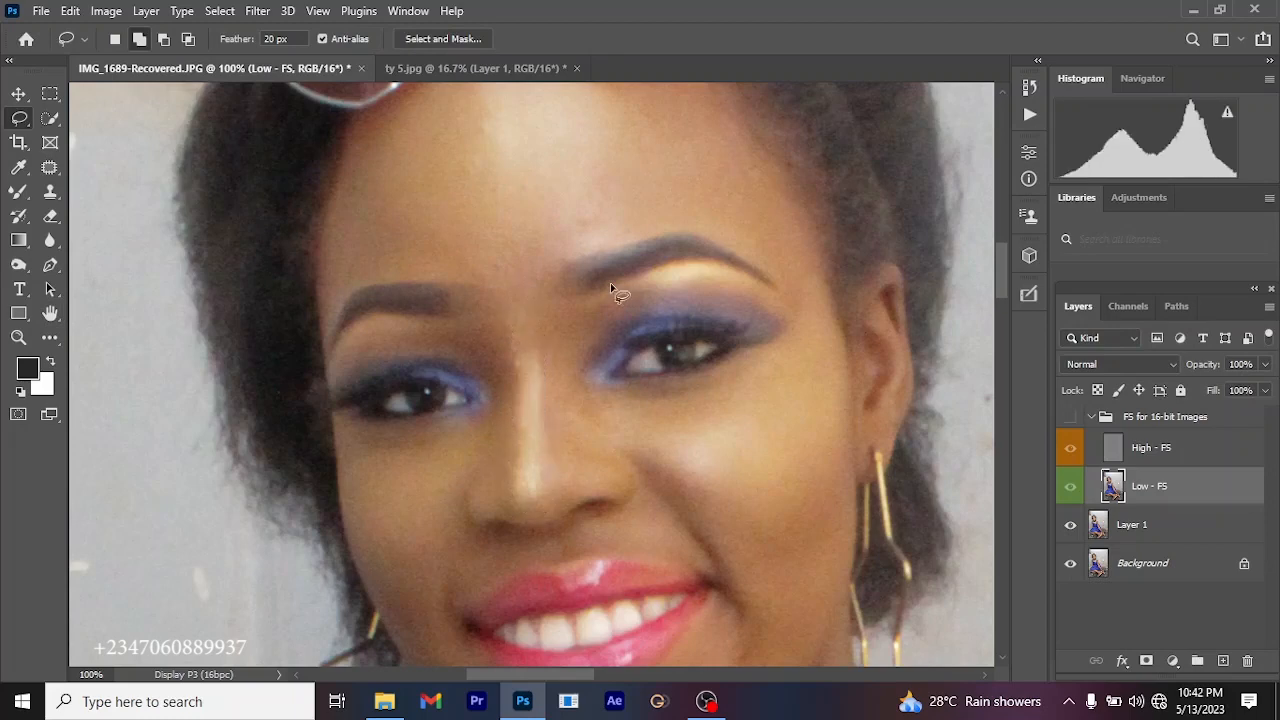
# - Outline the neck from the jawline down to the dress neckline with the Lasso and repeat the last Gaussian Blur on it
pyautogui.scroll(-10, 552, 327)
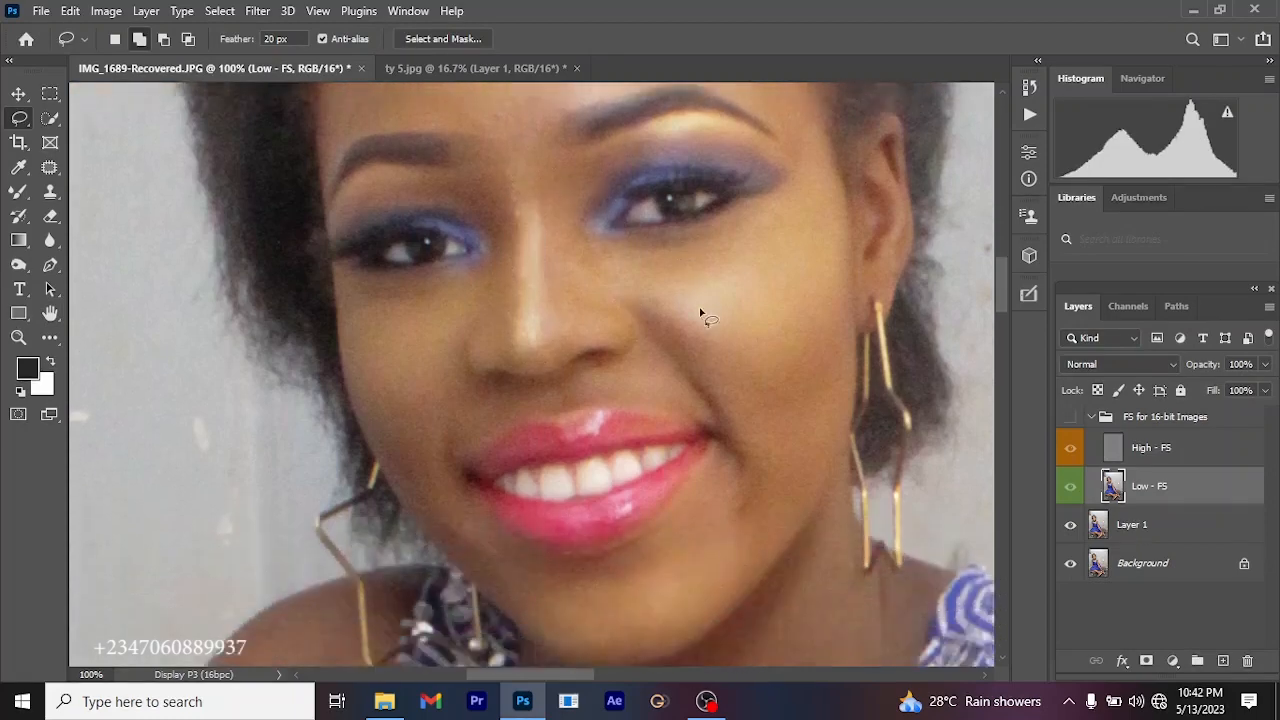
pyautogui.scroll(-1, 843, 308)
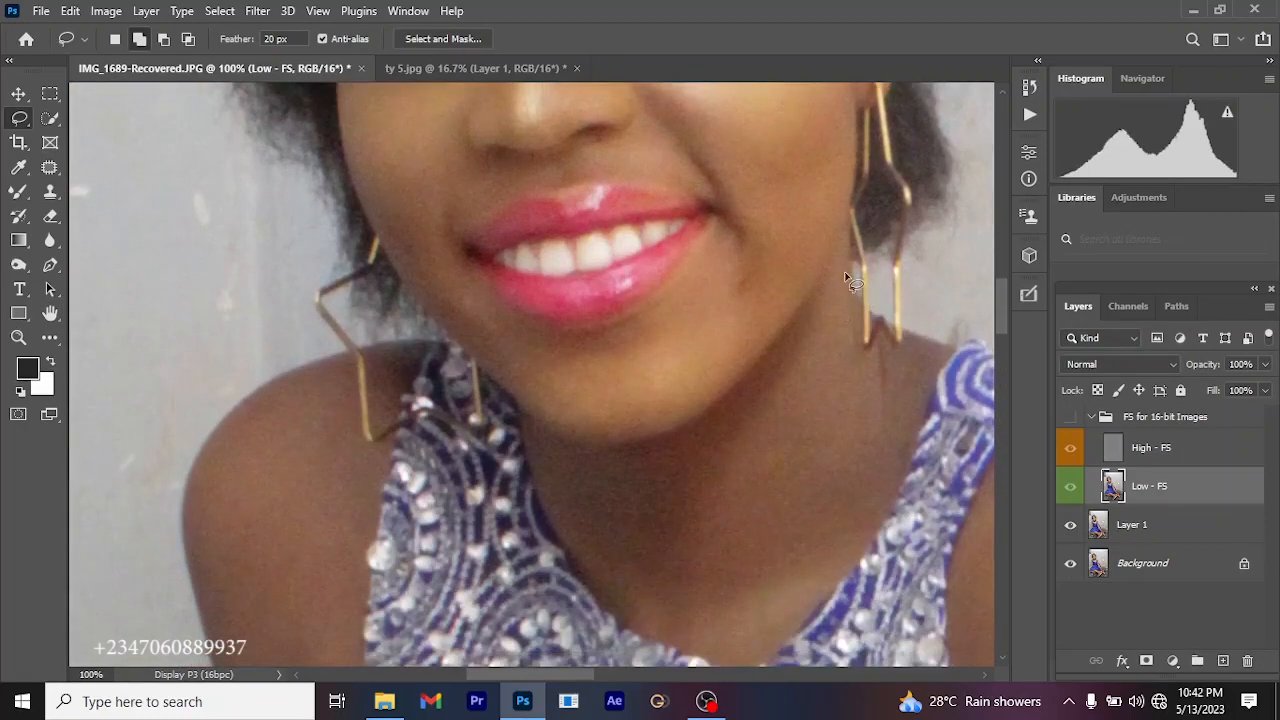
pyautogui.moveTo(845, 277)
pyautogui.mouseDown()
pyautogui.moveTo(831, 309)
pyautogui.moveTo(746, 388)
pyautogui.moveTo(627, 441)
pyautogui.moveTo(569, 447)
pyautogui.moveTo(545, 496)
pyautogui.mouseUp()
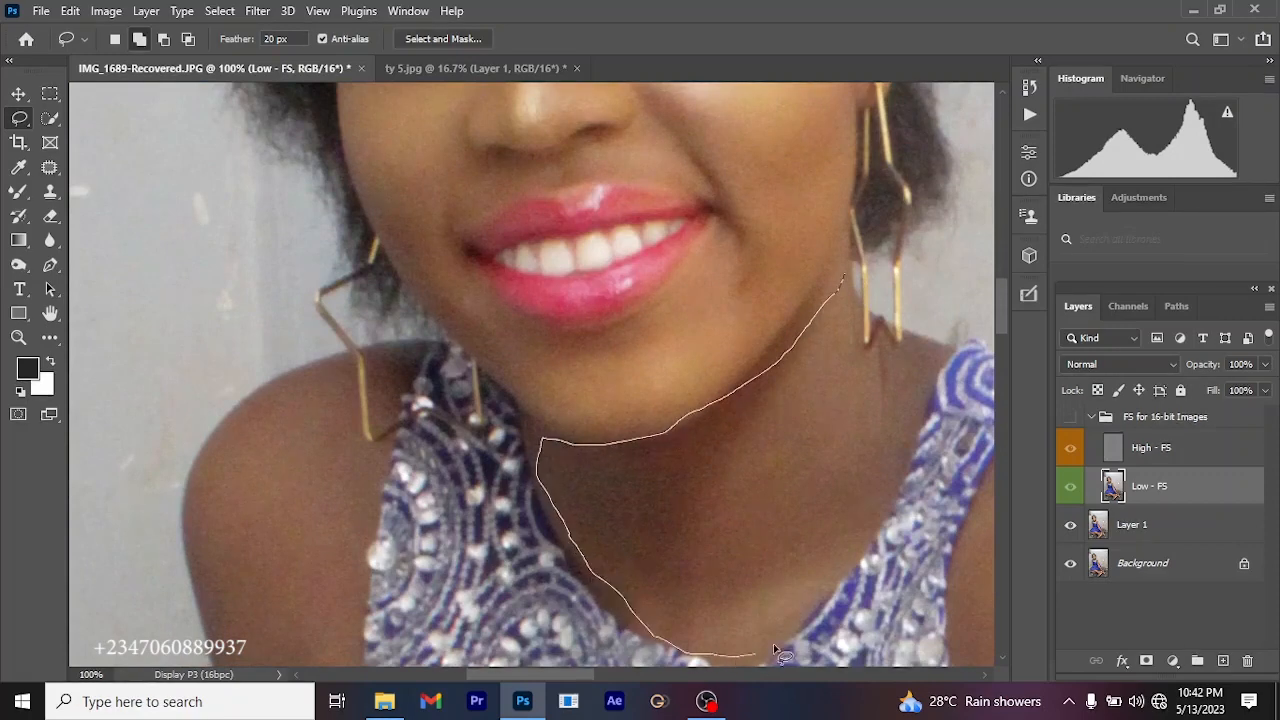
pyautogui.moveTo(776, 651); pyautogui.dragTo(864, 558)
pyautogui.moveTo(840, 358)
pyautogui.mouseDown()
pyautogui.moveTo(831, 298)
pyautogui.moveTo(828, 330)
pyautogui.mouseUp()
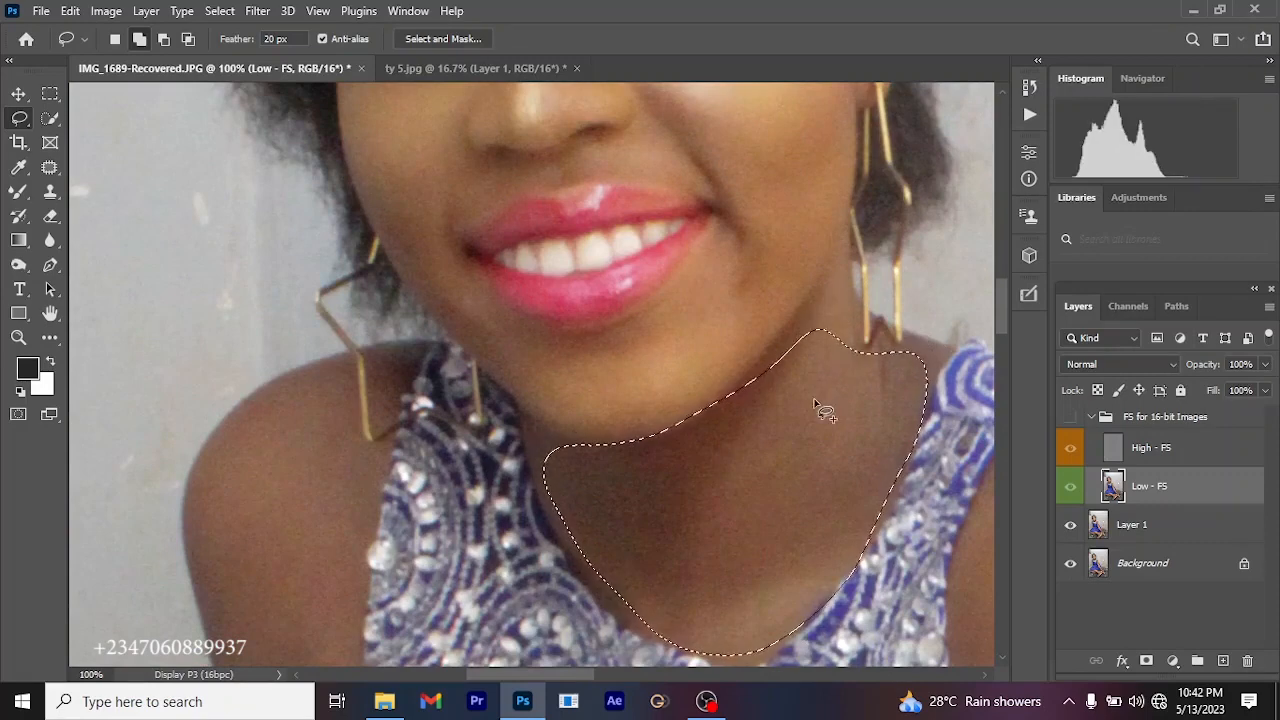
pyautogui.rightClick(782, 515)
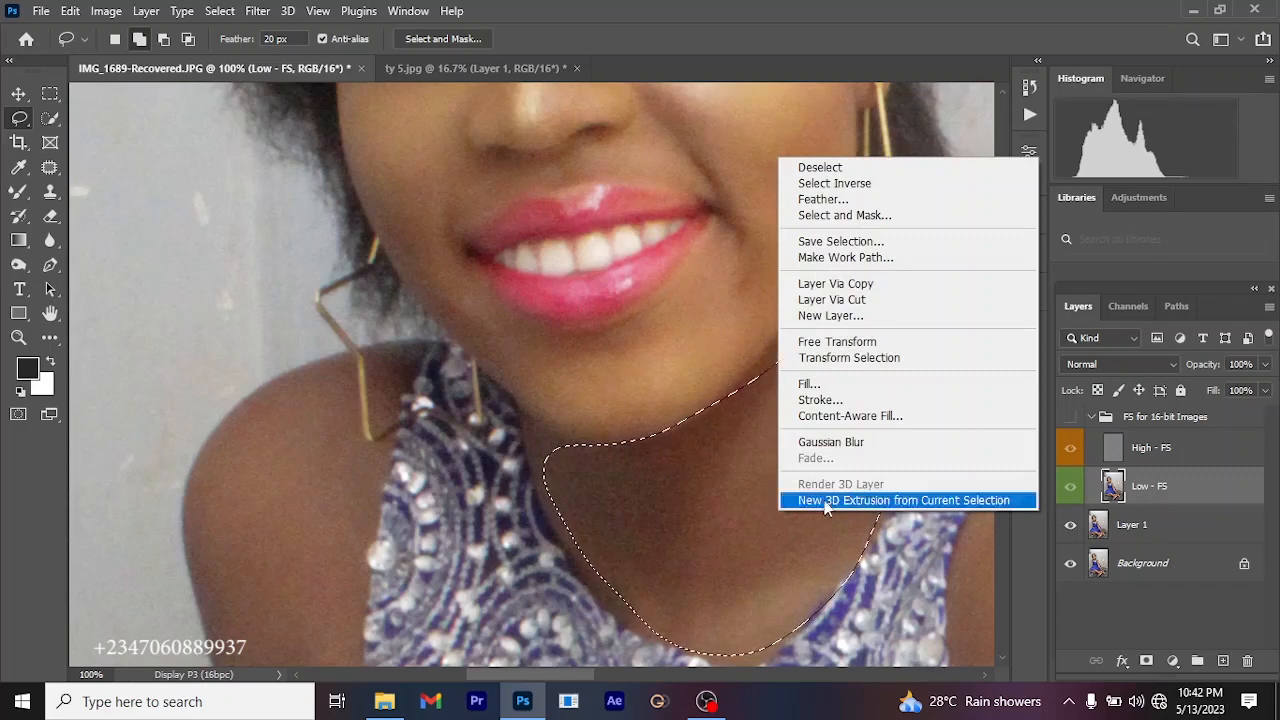
pyautogui.click(846, 443)
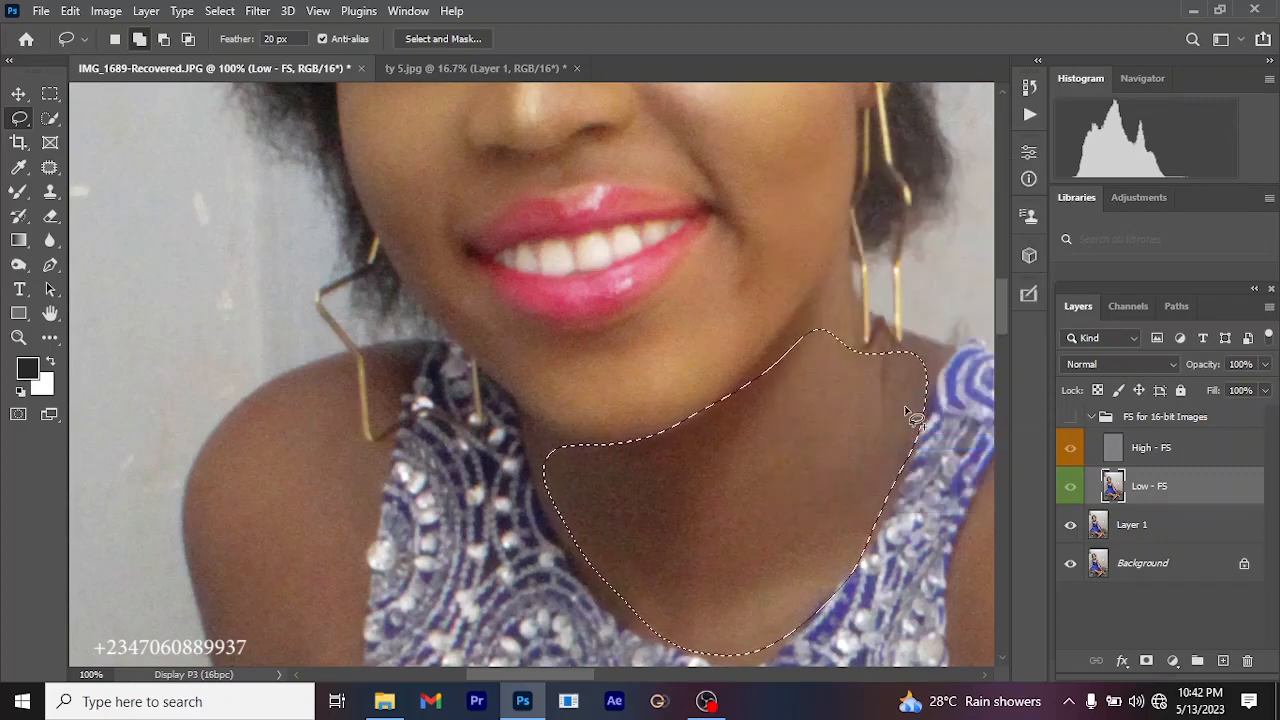
pyautogui.hotkey('ctrl', 'd')
# - Outline the shoulder on the left of the photo with the Lasso, excluding the beaded dress, and repeat the last Gaussian Blur on it
pyautogui.moveTo(697, 506); pyautogui.dragTo(887, 294)
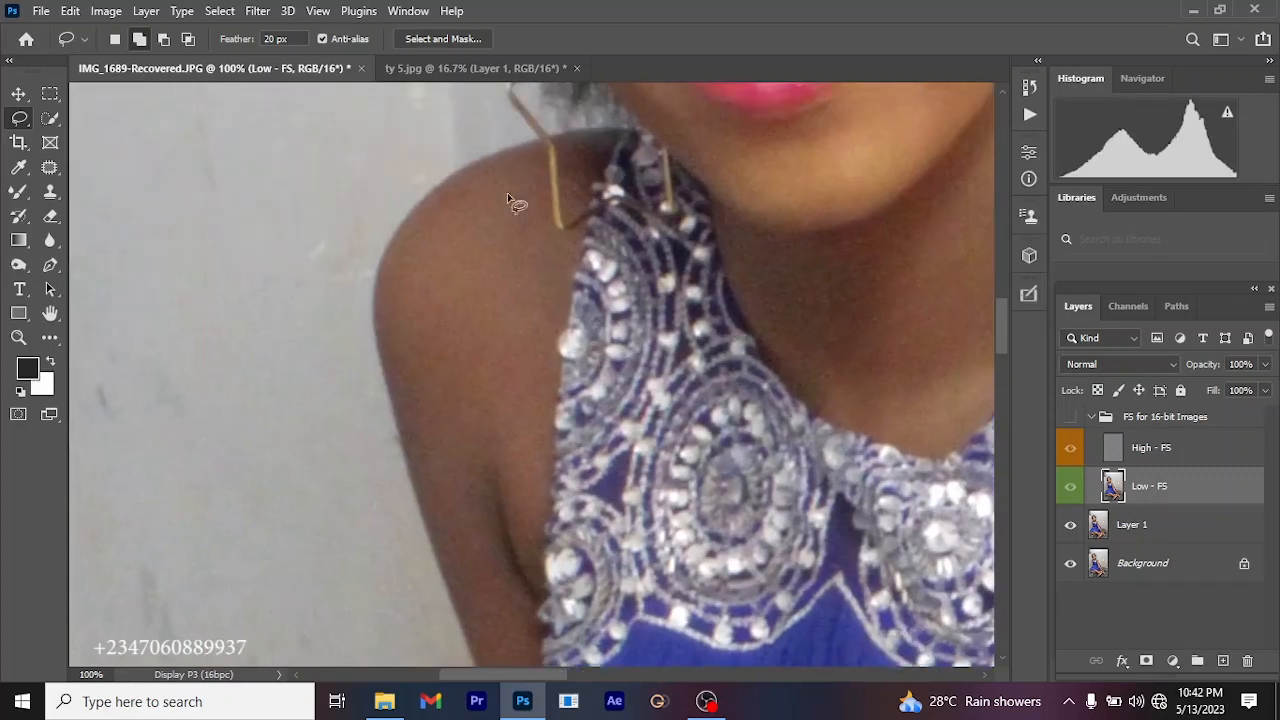
pyautogui.moveTo(537, 142)
pyautogui.mouseDown()
pyautogui.moveTo(387, 258)
pyautogui.moveTo(484, 583)
pyautogui.moveTo(566, 234)
pyautogui.moveTo(535, 160)
pyautogui.mouseUp()
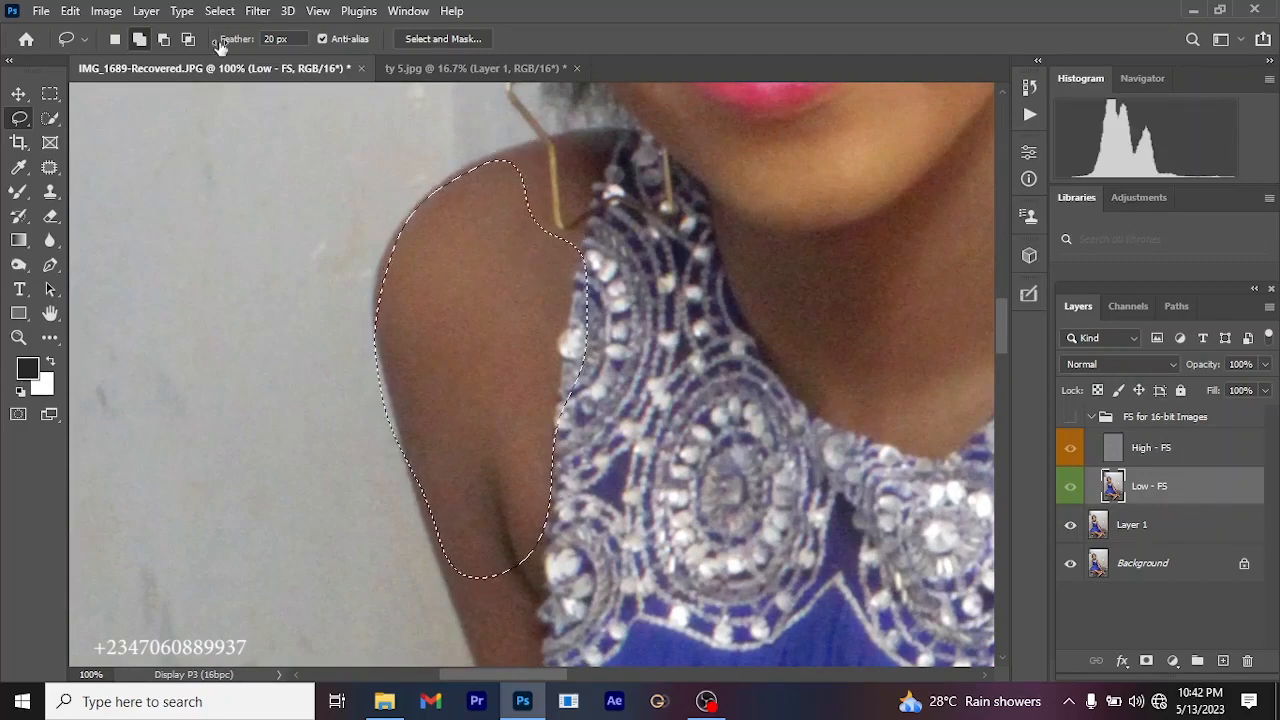
pyautogui.click(163, 39)
pyautogui.moveTo(563, 238)
pyautogui.mouseDown()
pyautogui.moveTo(555, 331)
pyautogui.moveTo(618, 275)
pyautogui.moveTo(572, 238)
pyautogui.mouseUp()
pyautogui.rightClick(488, 448)
pyautogui.click(596, 378)
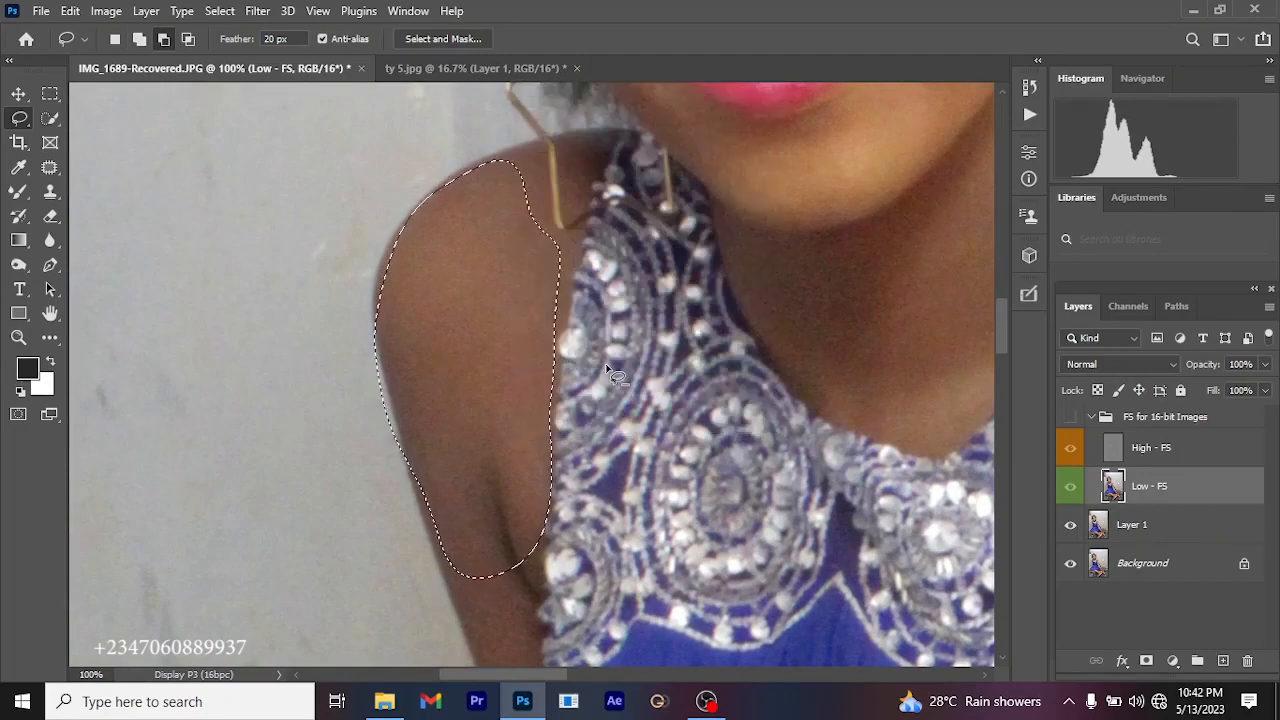
pyautogui.hotkey('ctrl', 'd')
# - Outline the arm below that shoulder with the Lasso, excluding the blue dress, and repeat the last Gaussian Blur on it
pyautogui.scroll(-5, 583, 287)
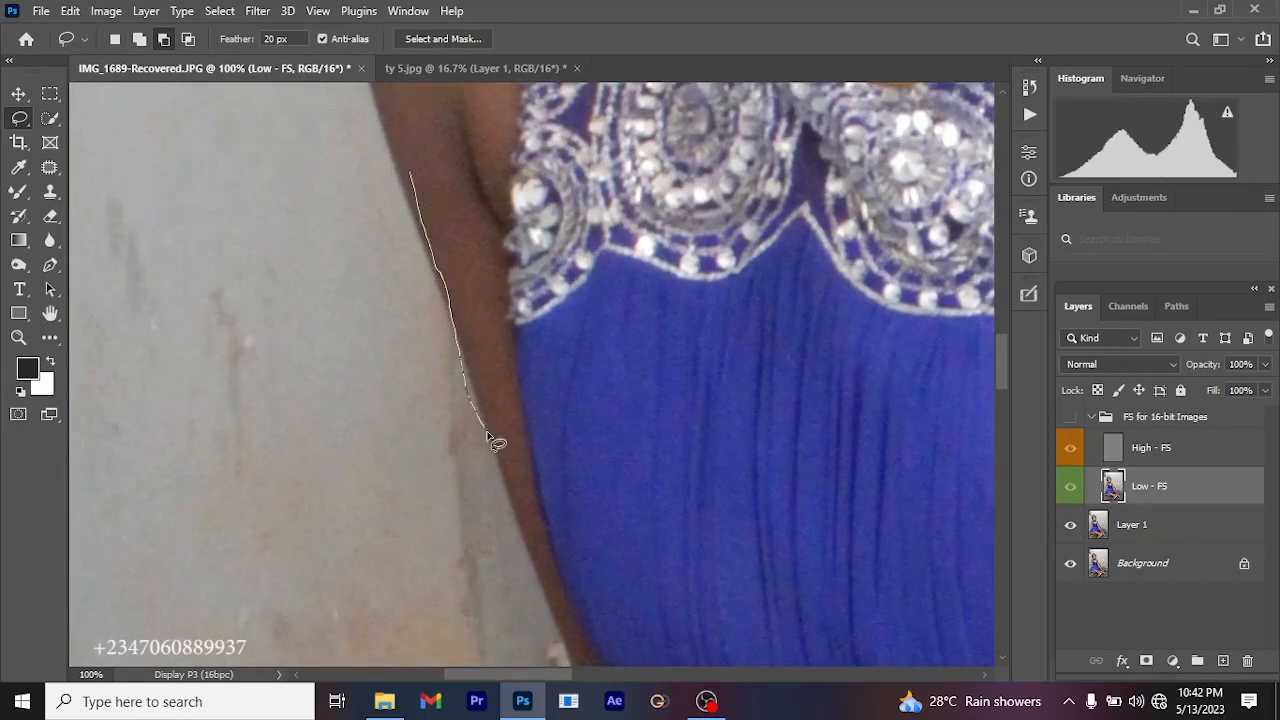
pyautogui.moveTo(490, 437)
pyautogui.mouseDown()
pyautogui.moveTo(432, 138)
pyautogui.moveTo(418, 168)
pyautogui.mouseUp()
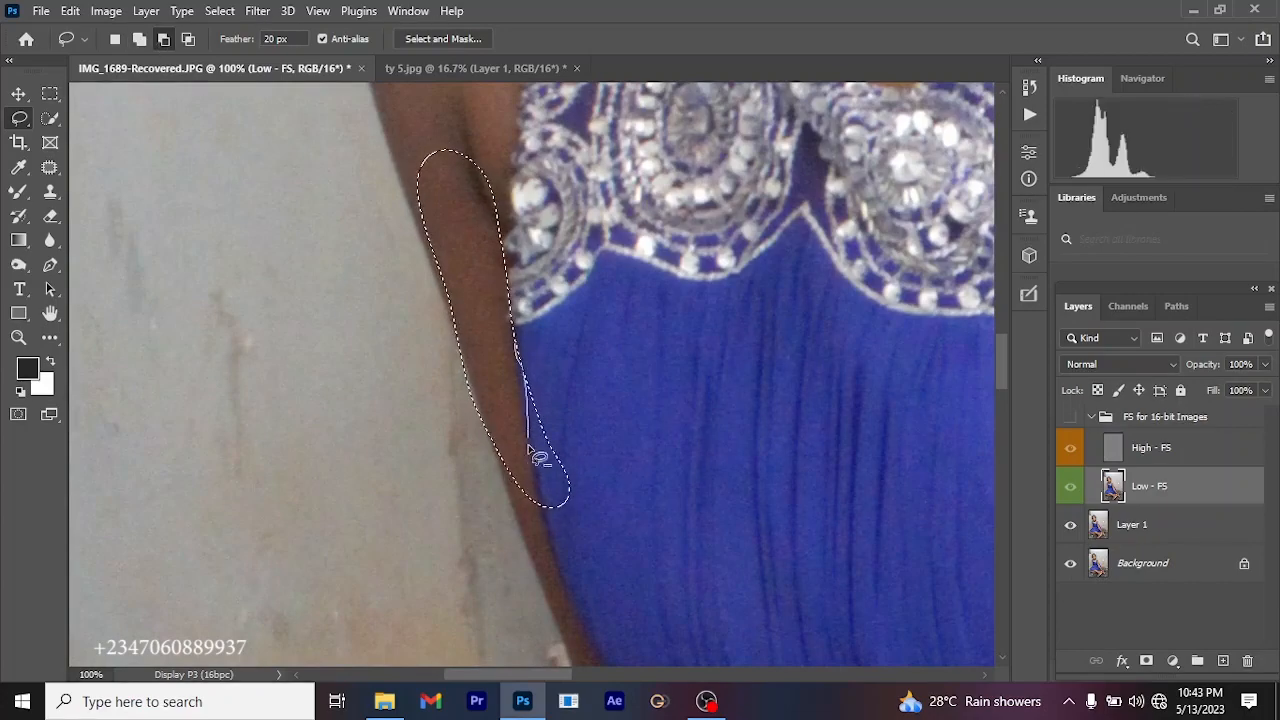
pyautogui.moveTo(528, 447); pyautogui.dragTo(568, 440)
pyautogui.rightClick(480, 313)
pyautogui.click(524, 598)
pyautogui.hotkey('ctrl', 'd')
# - Outline the lower arm between the bodice and skirt with the Lasso, excluding the dress, and repeat the last Gaussian Blur on it
pyautogui.moveTo(682, 546); pyautogui.dragTo(479, 311)
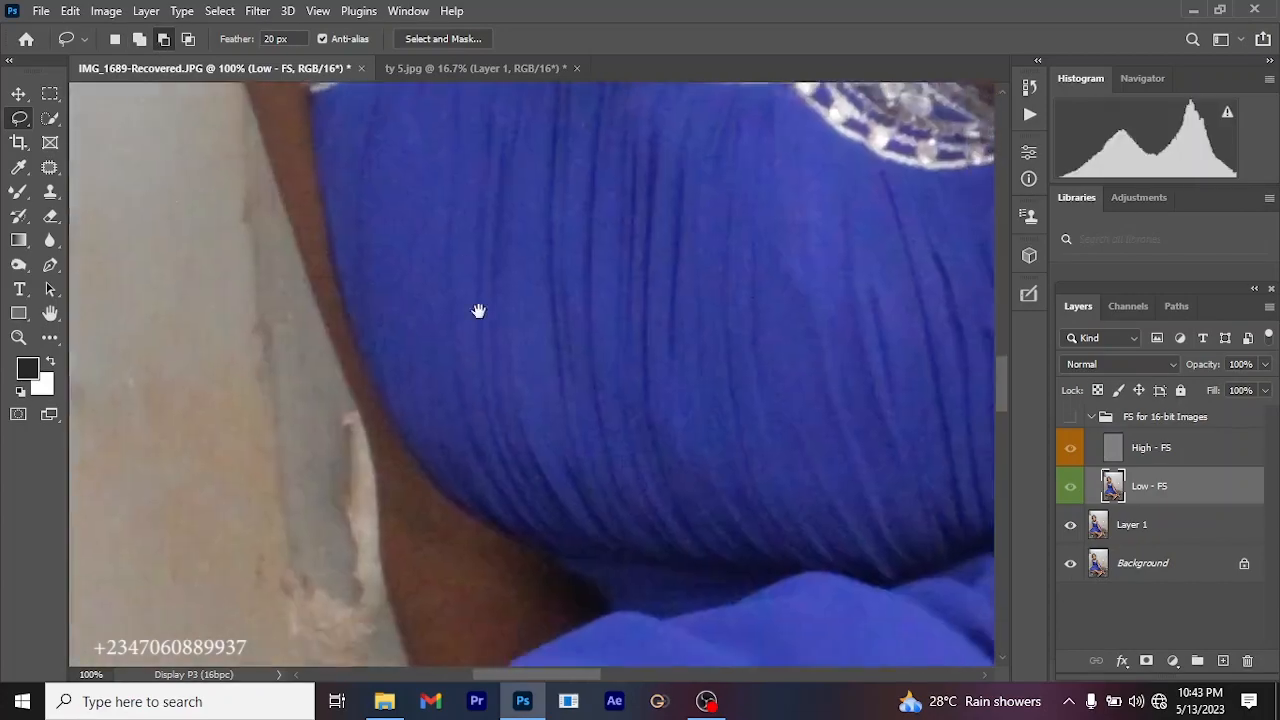
pyautogui.moveTo(430, 150); pyautogui.dragTo(474, 410)
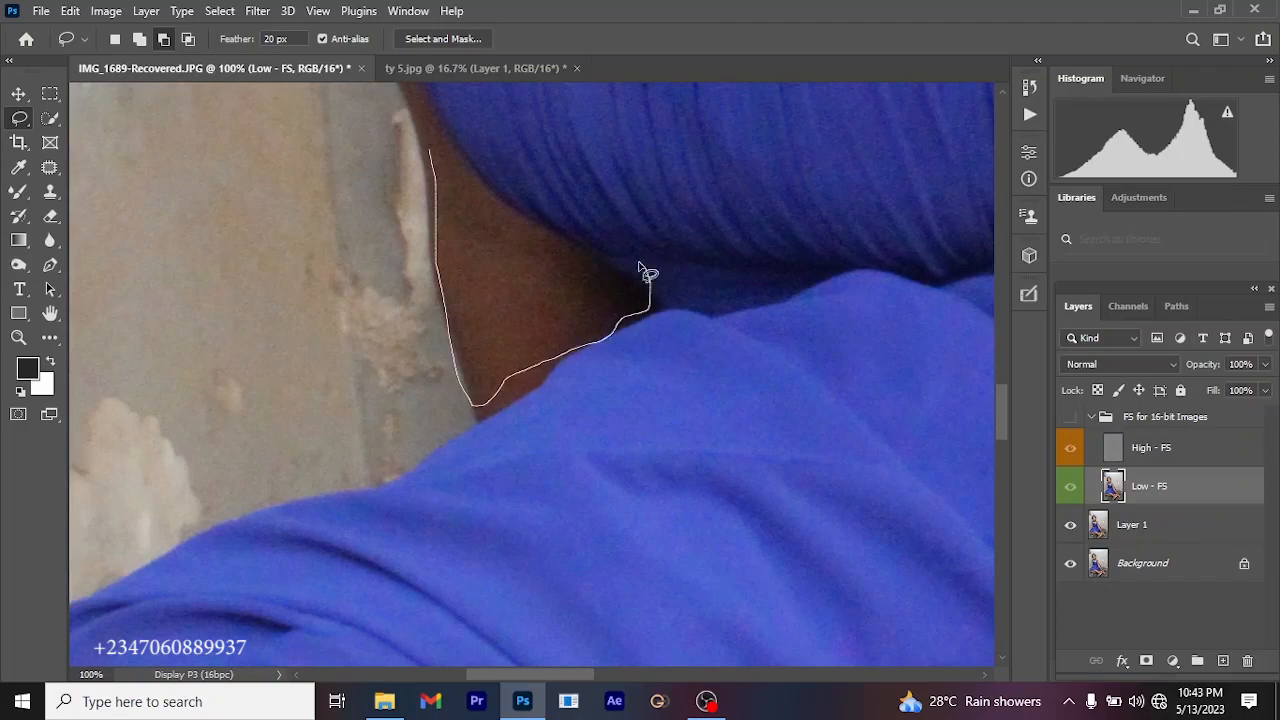
pyautogui.moveTo(648, 272); pyautogui.dragTo(648, 276)
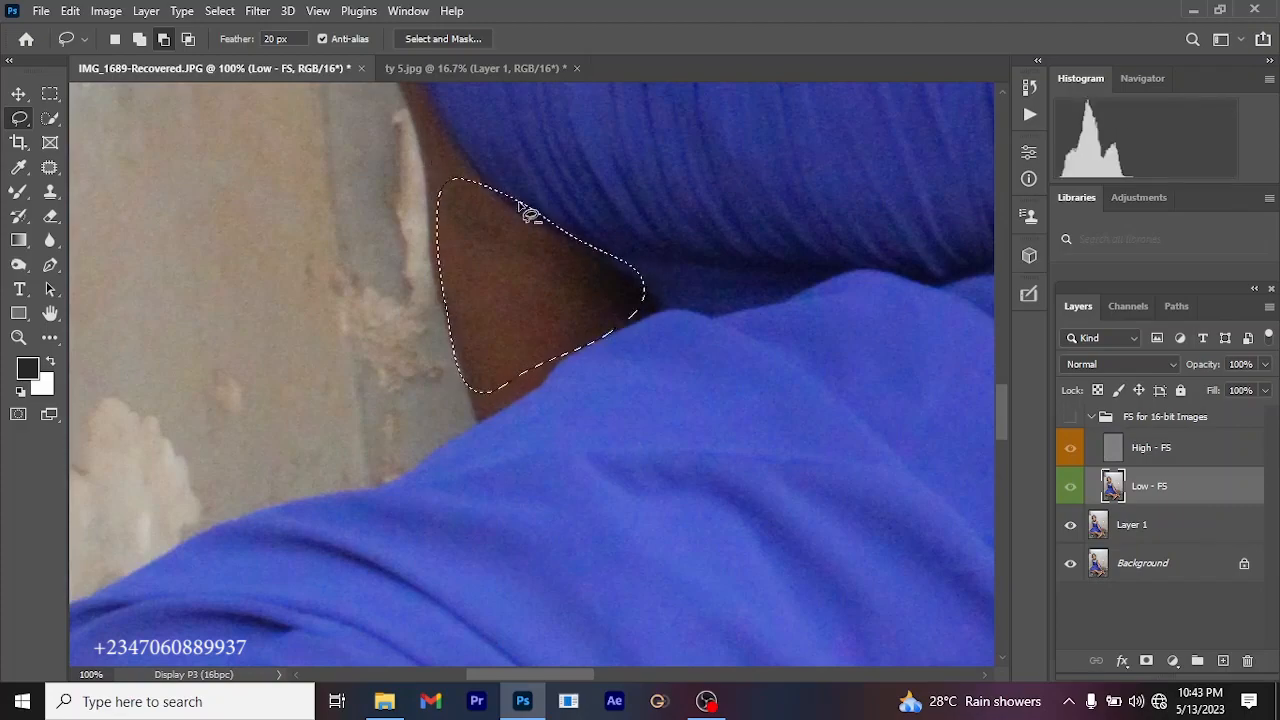
pyautogui.moveTo(590, 233)
pyautogui.mouseDown()
pyautogui.moveTo(634, 271)
pyautogui.moveTo(672, 277)
pyautogui.moveTo(630, 229)
pyautogui.mouseUp()
pyautogui.rightClick(499, 299)
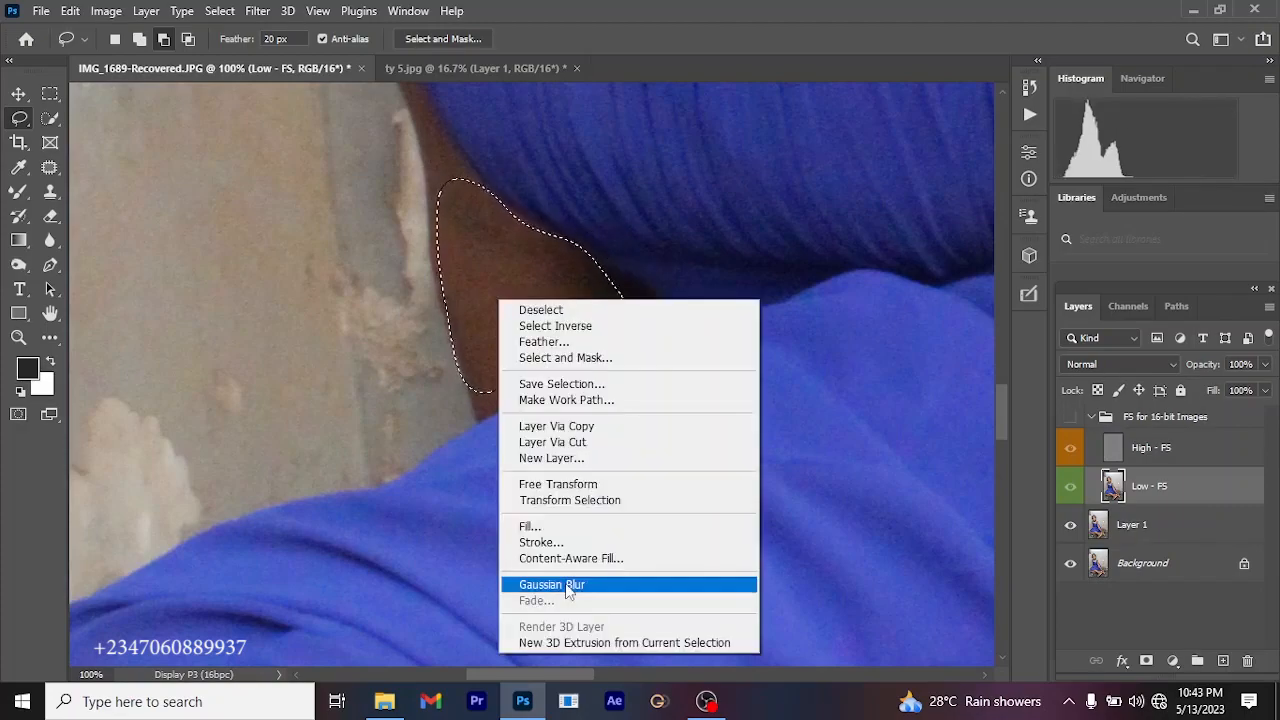
pyautogui.click(569, 586)
pyautogui.hotkey('ctrl', 'd')
# - Outline the shoulder and upper arm on the right of the photo with the Lasso, excluding the beaded dress
pyautogui.moveTo(745, 275); pyautogui.dragTo(403, 466)
pyautogui.moveTo(410, 255); pyautogui.dragTo(522, 424)
pyautogui.scroll(-4, 514, 306)
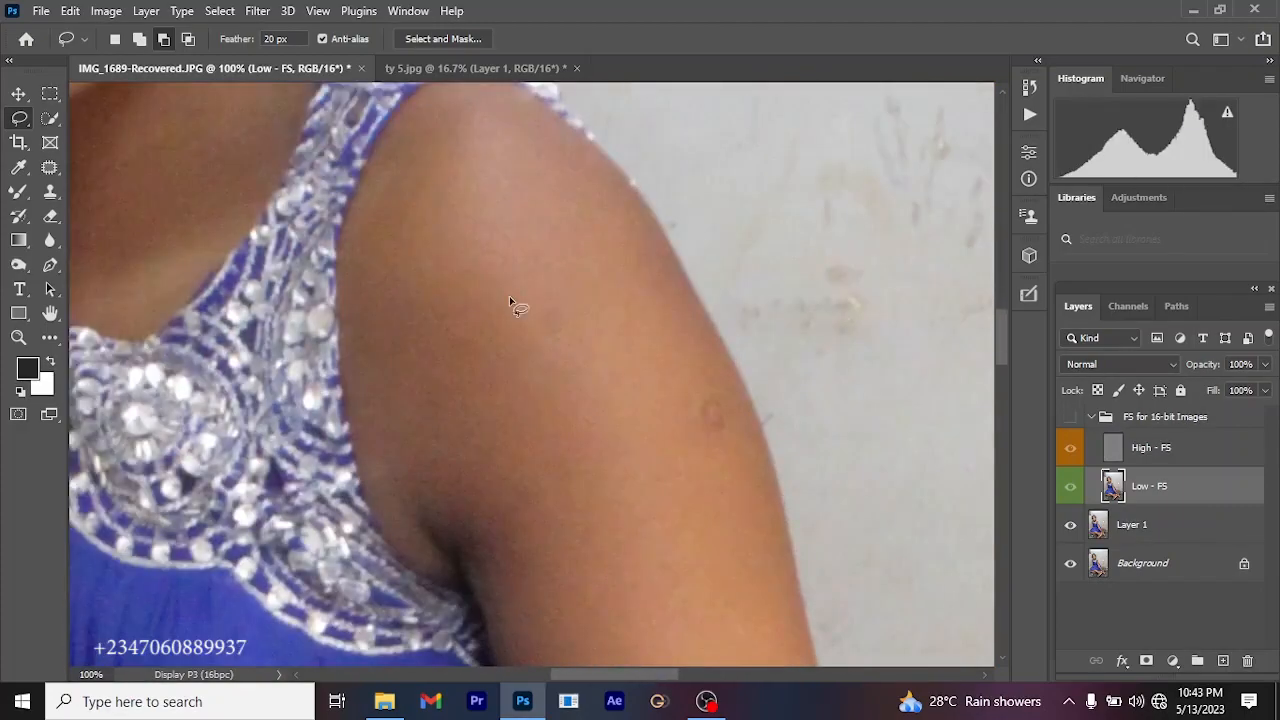
pyautogui.scroll(2, 504, 300)
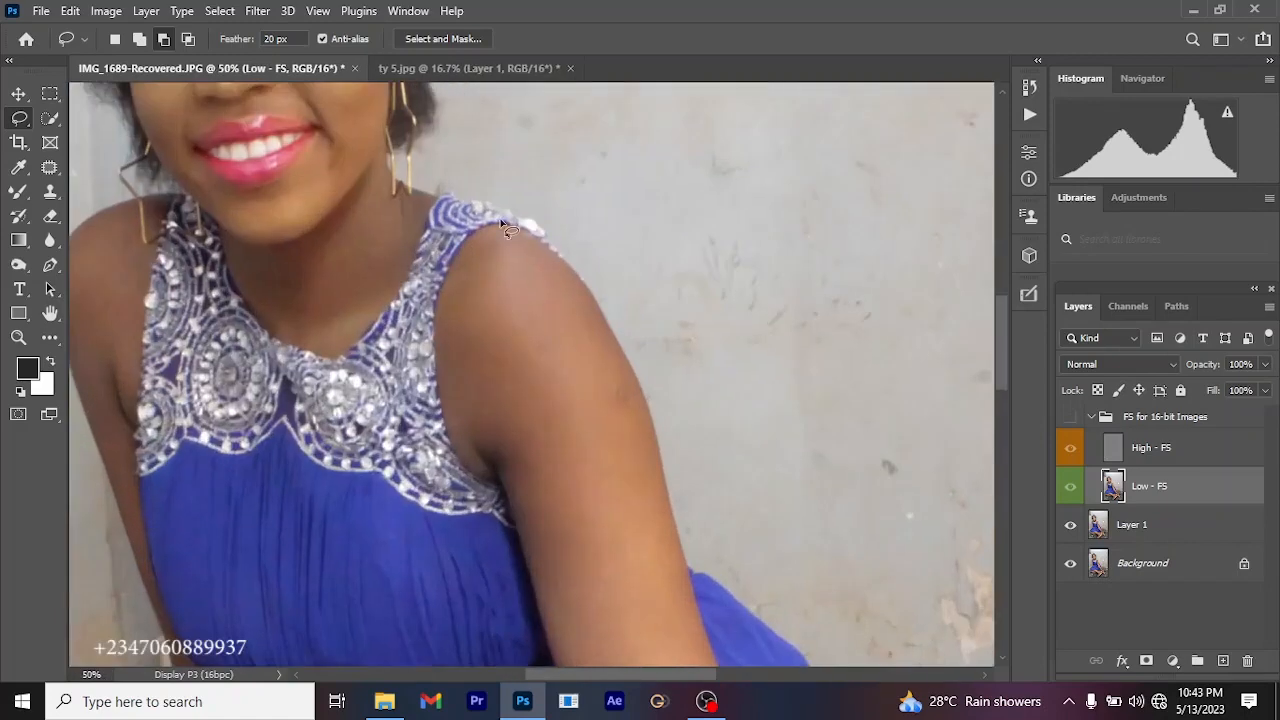
pyautogui.moveTo(428, 432); pyautogui.dragTo(432, 431)
pyautogui.hotkey('ctrl', 'd')
pyautogui.moveTo(497, 480)
pyautogui.mouseDown()
pyautogui.moveTo(520, 552)
pyautogui.moveTo(622, 664)
pyautogui.moveTo(644, 468)
pyautogui.moveTo(578, 289)
pyautogui.moveTo(559, 277)
pyautogui.moveTo(646, 382)
pyautogui.moveTo(683, 513)
pyautogui.moveTo(678, 632)
pyautogui.moveTo(491, 322)
pyautogui.moveTo(520, 240)
pyautogui.moveTo(597, 338)
pyautogui.moveTo(668, 483)
pyautogui.moveTo(674, 657)
pyautogui.moveTo(463, 310)
pyautogui.mouseUp()
pyautogui.click(140, 40)
pyautogui.click(163, 39)
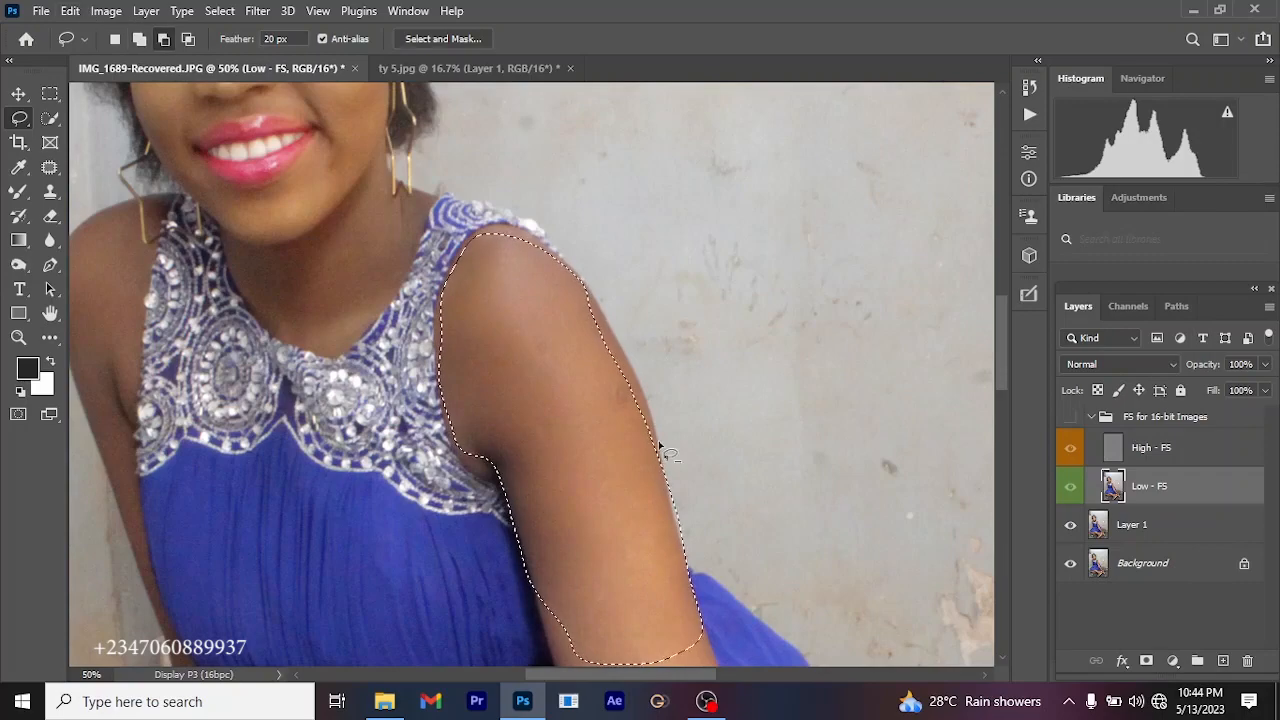
# - Subtract the arm's outer edge from the selection, repeat the last Gaussian Blur on the arm and deselect
pyautogui.moveTo(660, 449)
pyautogui.mouseDown()
pyautogui.moveTo(677, 541)
pyautogui.moveTo(660, 493)
pyautogui.mouseUp()
pyautogui.rightClick(561, 455)
pyautogui.click(610, 380)
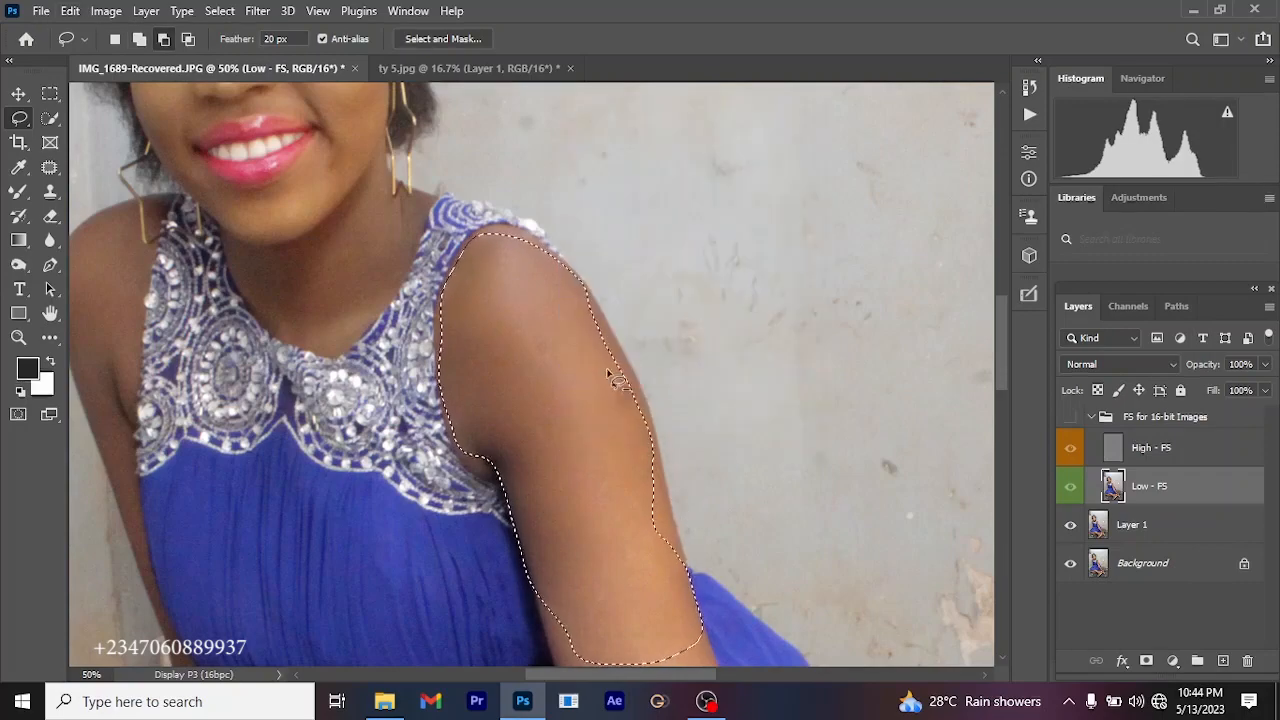
pyautogui.hotkey('ctrl', '-')
pyautogui.hotkey('ctrl', '-')
pyautogui.hotkey('ctrl', 'd')
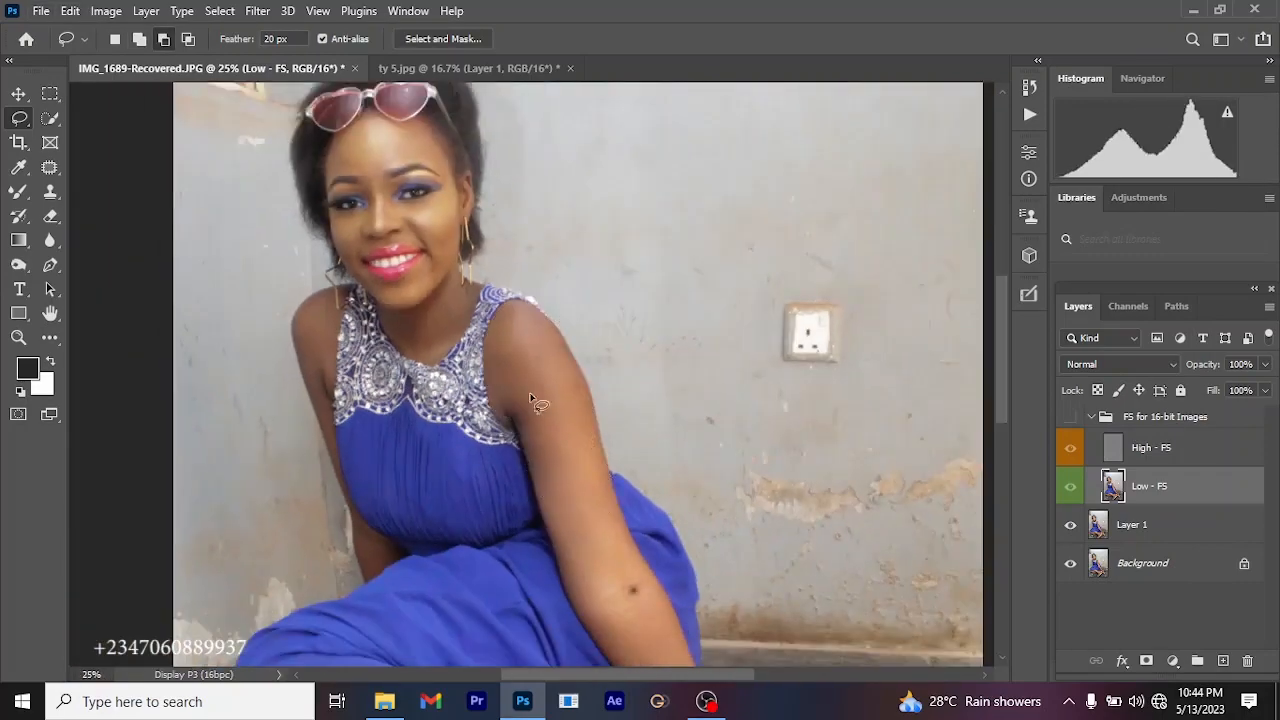
# - Outline the elbow area around the mole with the Lasso, repeat the last Gaussian Blur on it and deselect
pyautogui.moveTo(521, 398); pyautogui.dragTo(391, 166)
pyautogui.moveTo(520, 382); pyautogui.dragTo(462, 236)
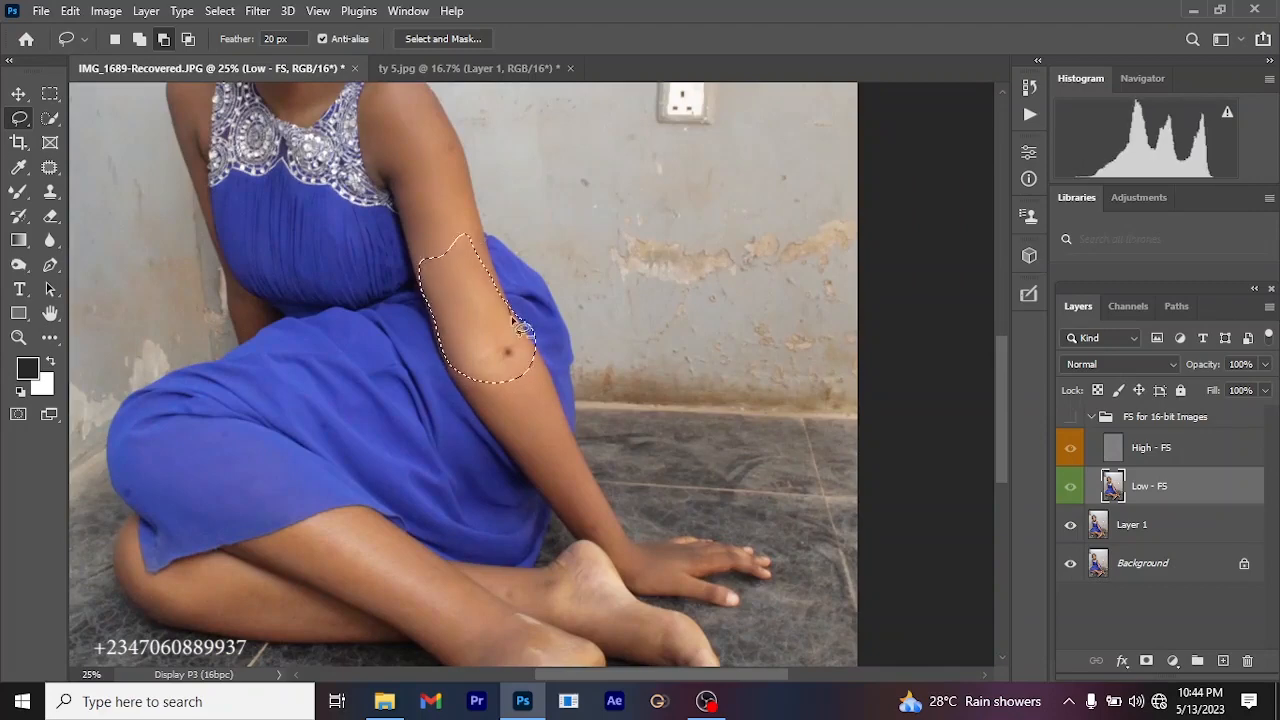
pyautogui.rightClick(454, 333)
pyautogui.click(515, 618)
pyautogui.moveTo(487, 464); pyautogui.dragTo(457, 321)
pyautogui.hotkey('ctrl', 'd')
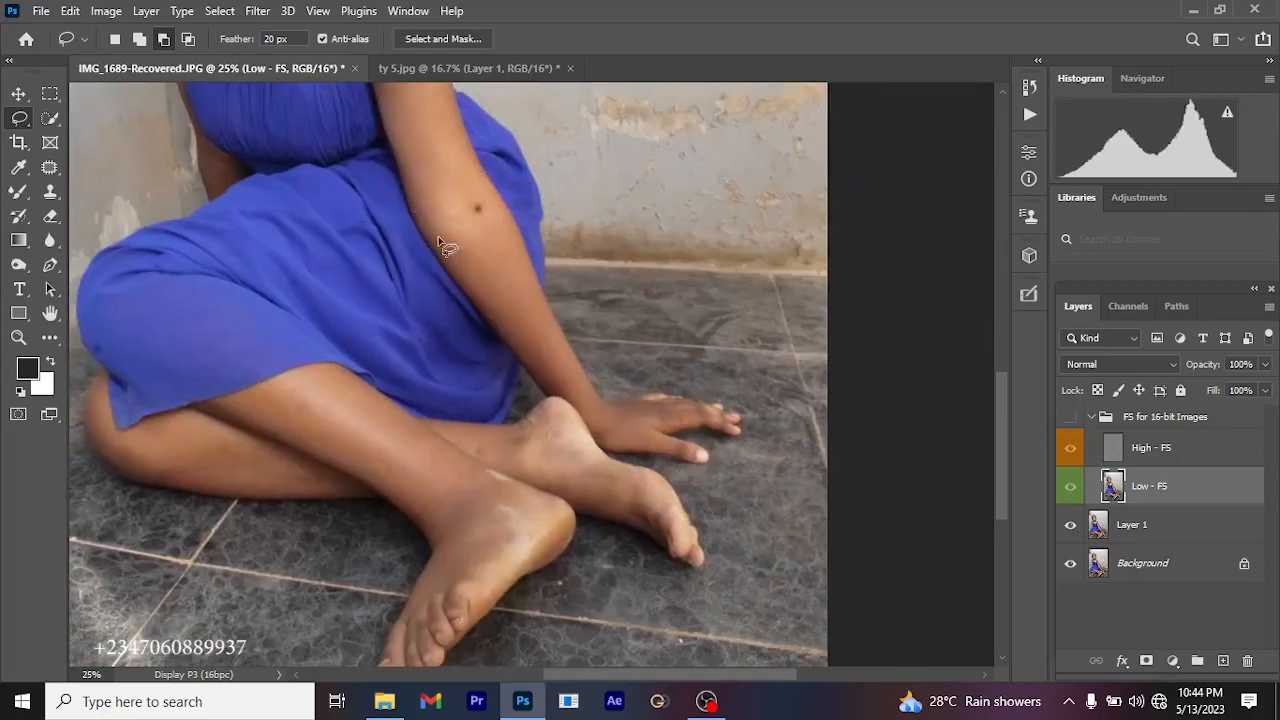
# - Outline the forearm between the elbow and wrist with the Lasso and repeat the last Gaussian Blur on it
pyautogui.moveTo(556, 343)
pyautogui.mouseDown()
pyautogui.moveTo(510, 238)
pyautogui.moveTo(470, 245)
pyautogui.mouseUp()
pyautogui.rightClick(517, 320)
pyautogui.click(569, 606)
# - Outline the back of the hand resting on the floor with the Lasso, repeat the last Gaussian Blur and deselect
pyautogui.moveTo(486, 386); pyautogui.dragTo(343, 214)
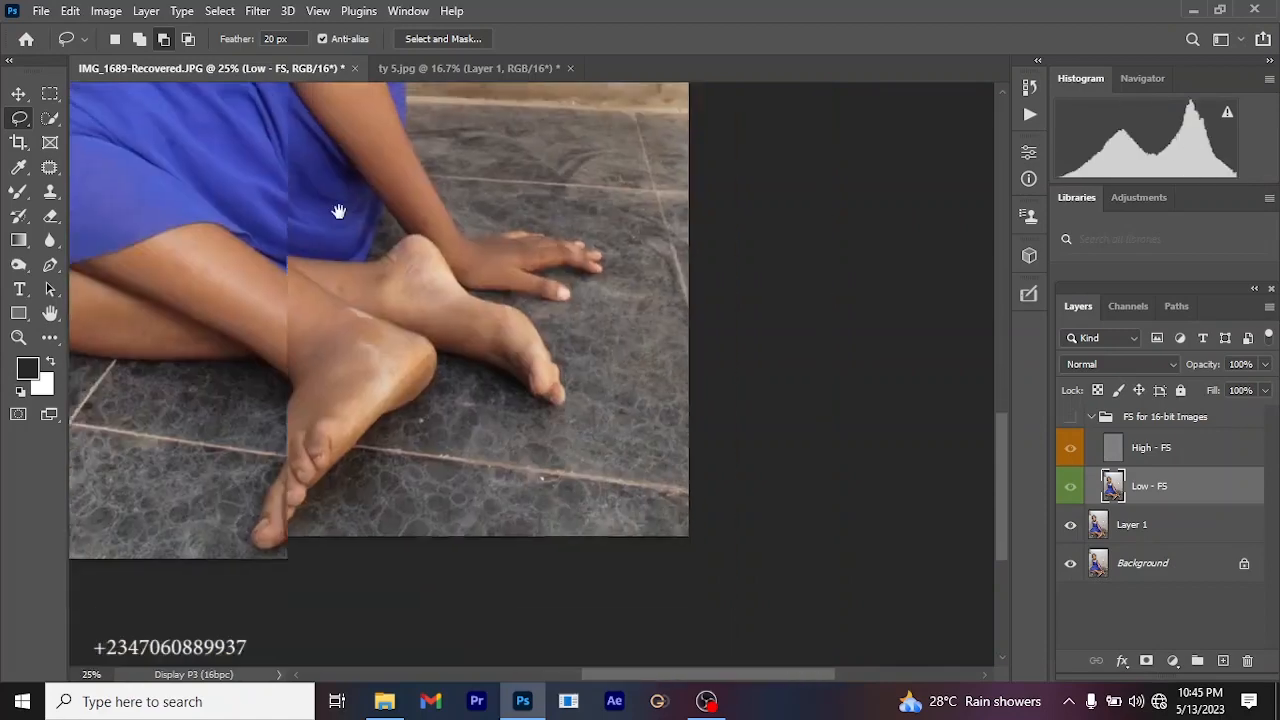
pyautogui.moveTo(440, 248)
pyautogui.mouseDown()
pyautogui.moveTo(522, 285)
pyautogui.moveTo(516, 262)
pyautogui.moveTo(562, 236)
pyautogui.moveTo(442, 250)
pyautogui.mouseUp()
pyautogui.rightClick(460, 228)
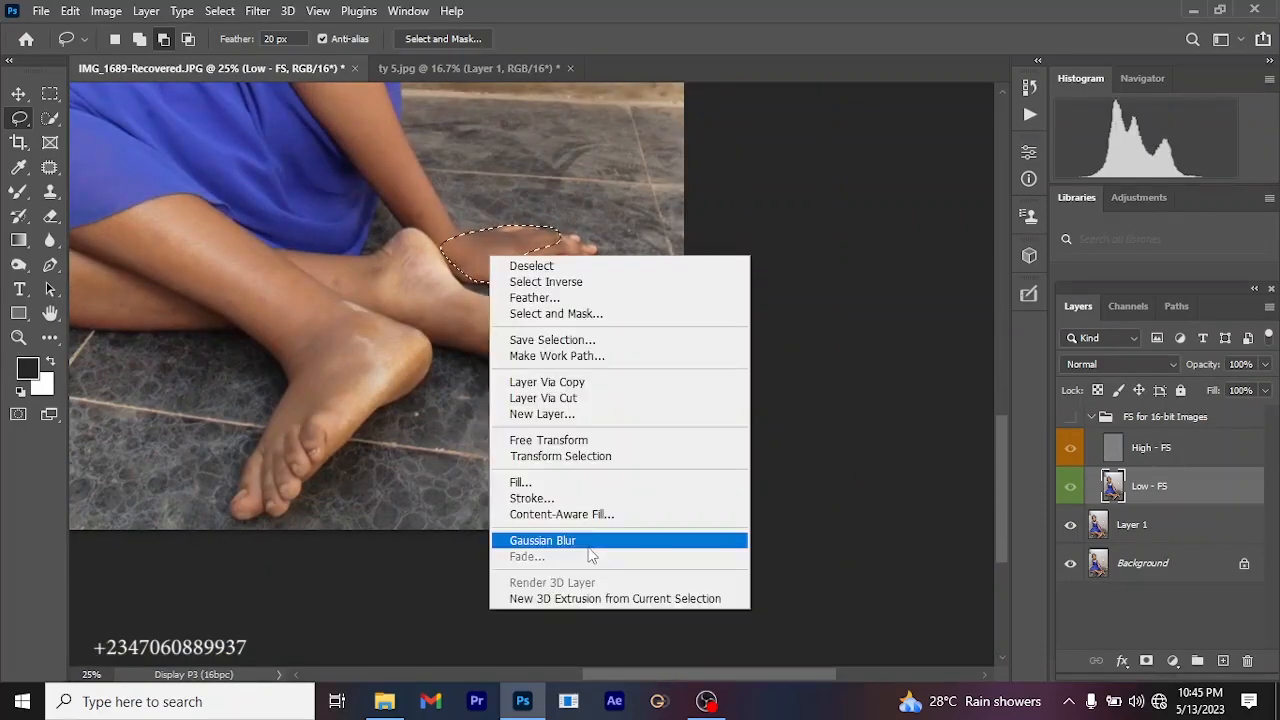
pyautogui.click(560, 540)
pyautogui.hotkey('ctrl', 'd')
# - Outline the rear ankle and foot beside the hand with the Lasso, repeat the last Gaussian Blur and deselect
pyautogui.moveTo(276, 320); pyautogui.dragTo(414, 265)
pyautogui.moveTo(450, 229); pyautogui.dragTo(526, 252)
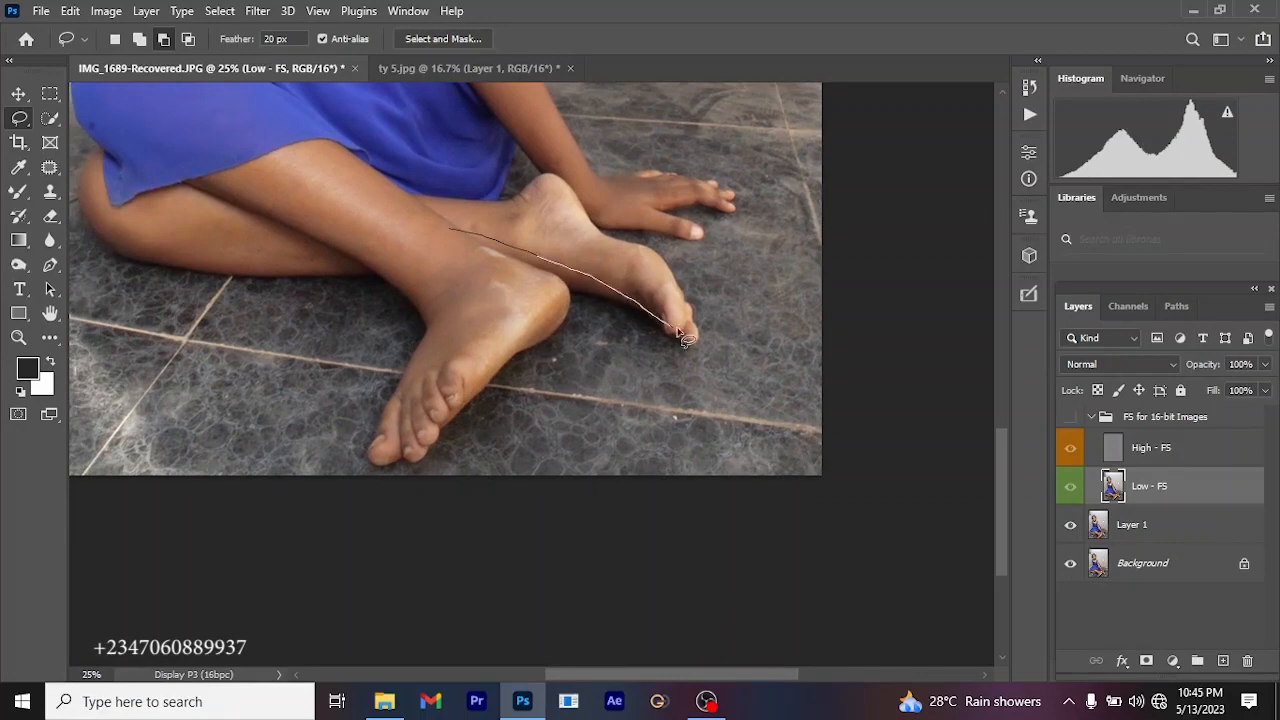
pyautogui.moveTo(577, 212)
pyautogui.mouseDown()
pyautogui.moveTo(536, 180)
pyautogui.moveTo(450, 229)
pyautogui.mouseUp()
pyautogui.rightClick(482, 214)
pyautogui.click(545, 526)
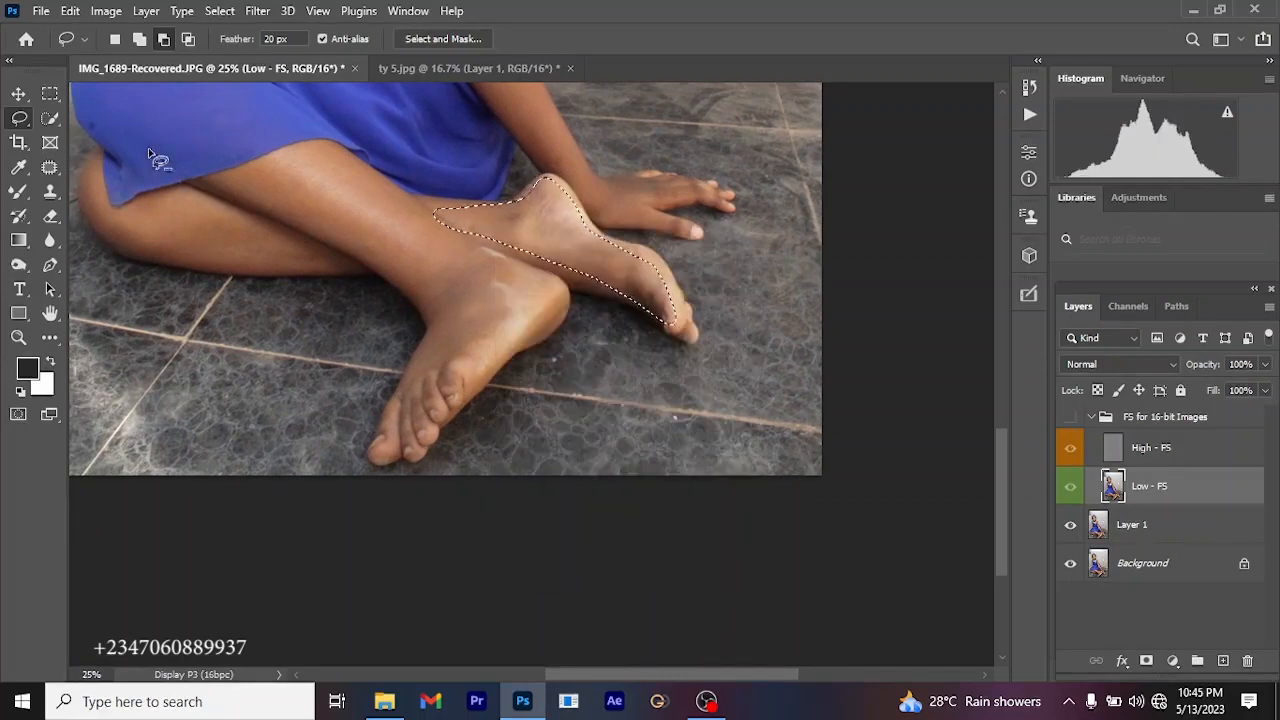
pyautogui.hotkey('ctrl', 'd')
# - Outline the shin of the front leg below the dress hem with the Lasso, repeat the last Gaussian Blur and deselect
pyautogui.moveTo(420, 199); pyautogui.dragTo(418, 203)
pyautogui.rightClick(418, 203)
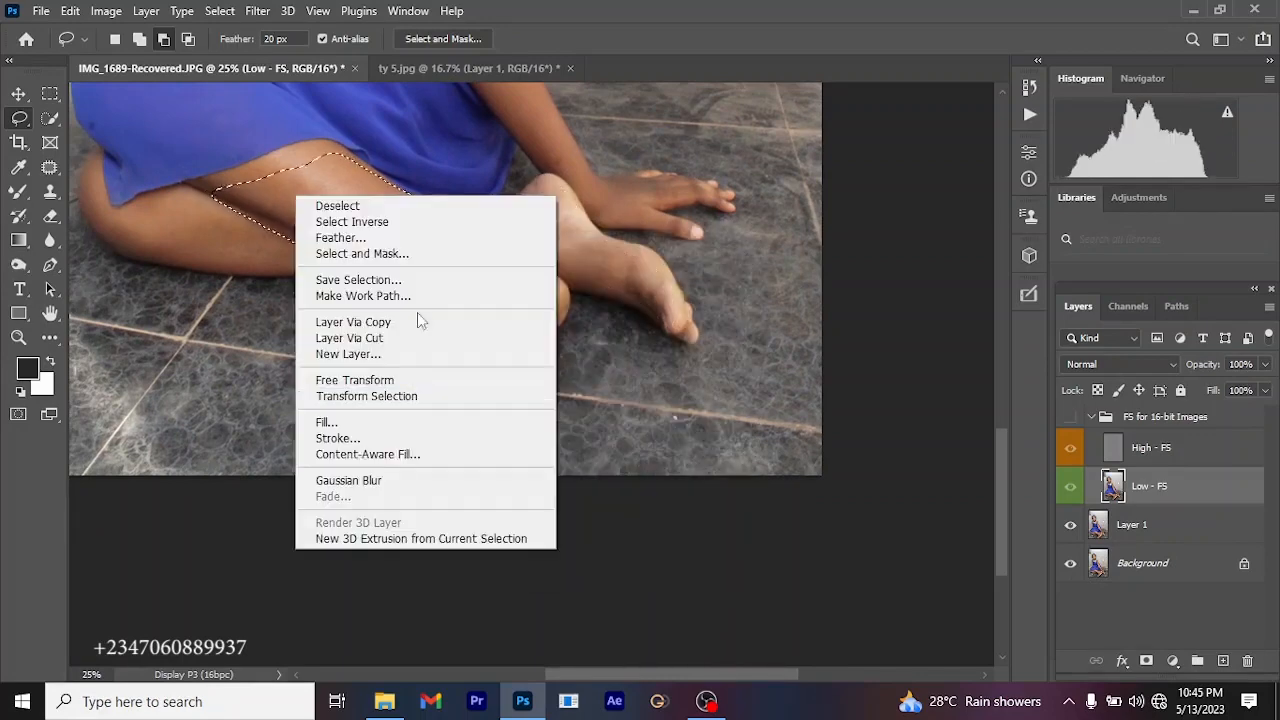
pyautogui.click(440, 482)
pyautogui.hotkey('ctrl', 'd')
# - Outline the front foot from the ankle to the toes with the Lasso and repeat the last Gaussian Blur on it
pyautogui.moveTo(412, 296); pyautogui.dragTo(433, 328)
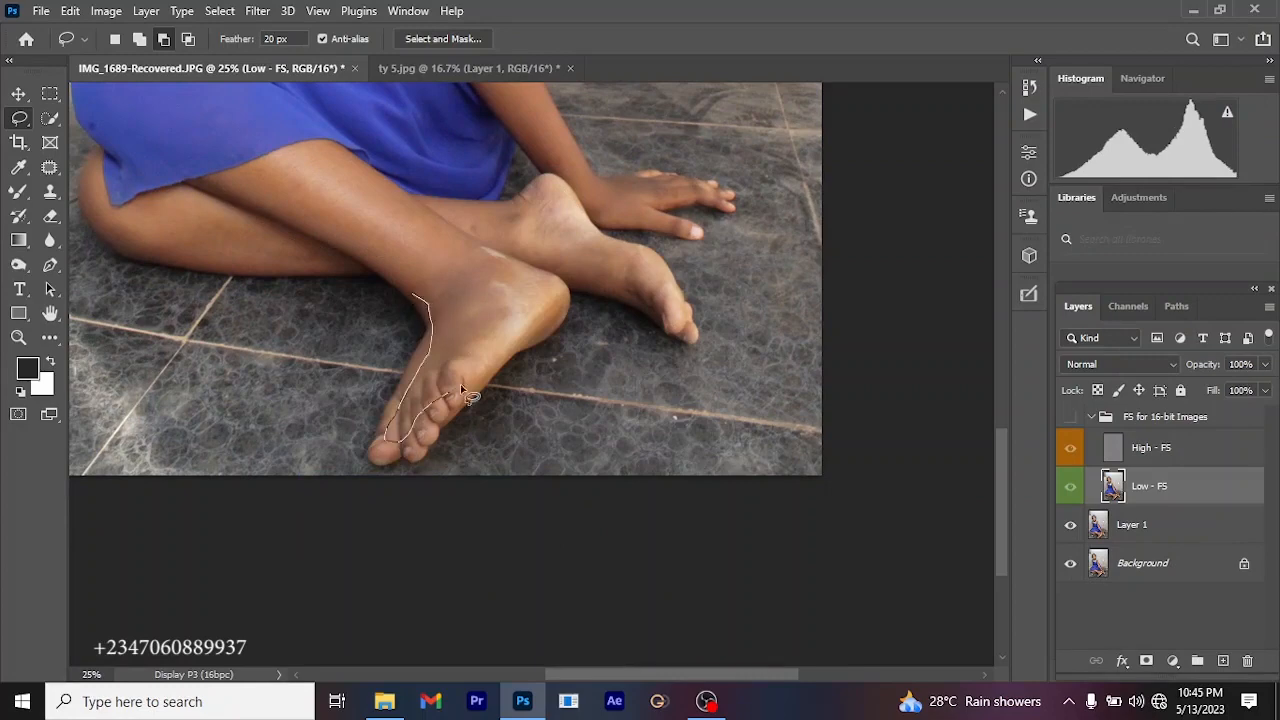
pyautogui.moveTo(460, 388)
pyautogui.mouseDown()
pyautogui.moveTo(449, 263)
pyautogui.moveTo(418, 298)
pyautogui.mouseUp()
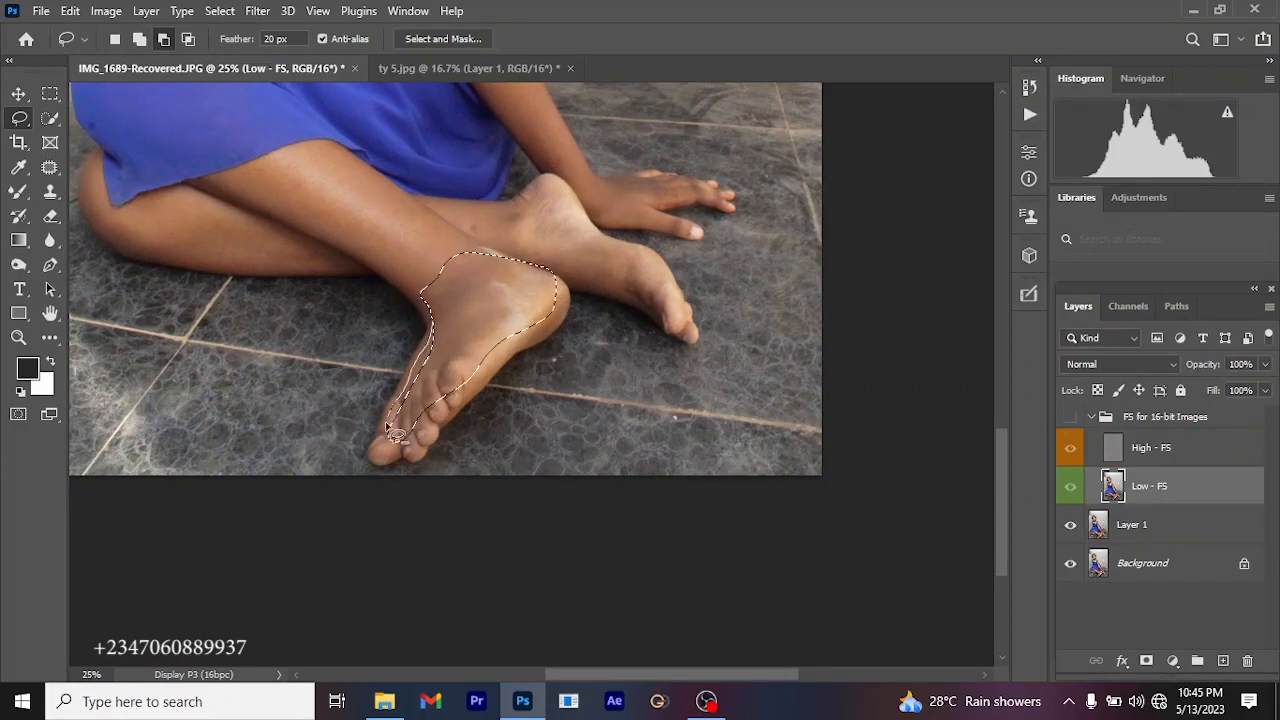
pyautogui.moveTo(387, 425)
pyautogui.mouseDown()
pyautogui.moveTo(449, 330)
pyautogui.moveTo(430, 316)
pyautogui.moveTo(394, 399)
pyautogui.moveTo(392, 444)
pyautogui.moveTo(458, 333)
pyautogui.mouseUp()
pyautogui.click(139, 39)
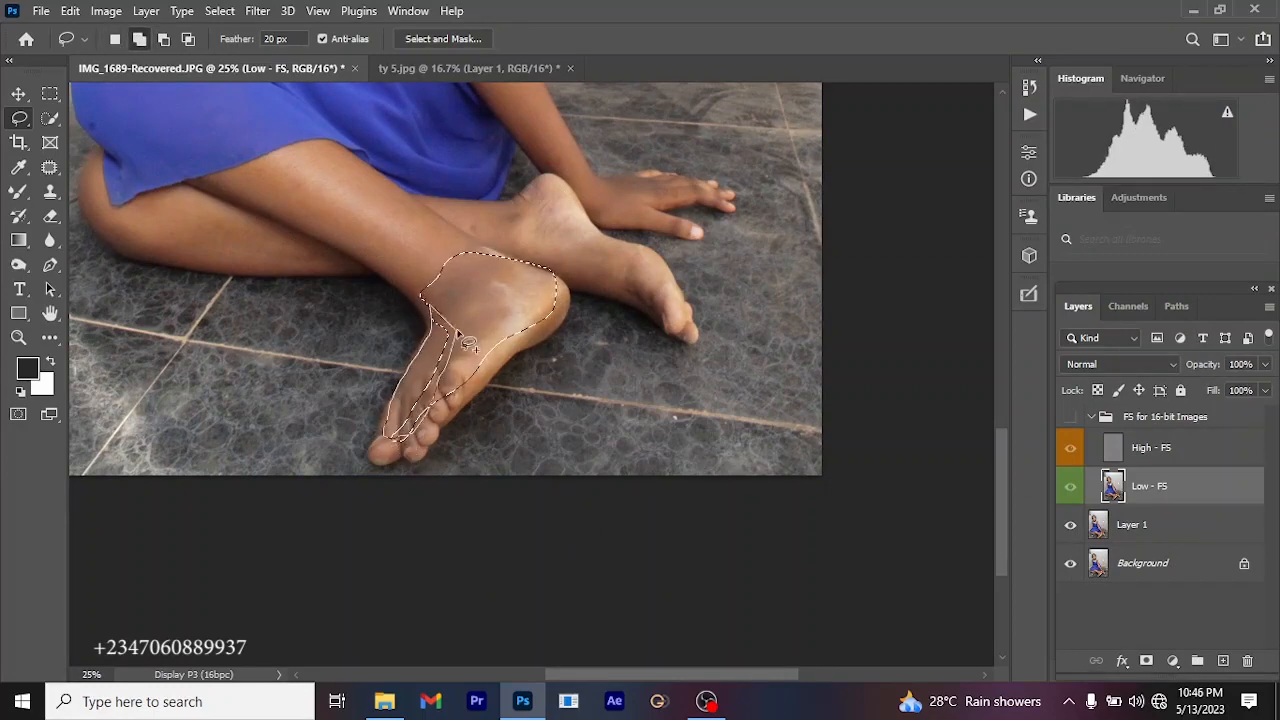
pyautogui.rightClick(459, 332)
pyautogui.click(489, 611)
# - Add the folded leg beneath the front shin to the Lasso selection, repeat the last Gaussian Blur and deselect
pyautogui.moveTo(231, 288); pyautogui.dragTo(504, 391)
pyautogui.moveTo(381, 346)
pyautogui.mouseDown()
pyautogui.moveTo(413, 363)
pyautogui.moveTo(618, 370)
pyautogui.moveTo(395, 330)
pyautogui.mouseUp()
pyautogui.rightClick(586, 330)
pyautogui.click(600, 611)
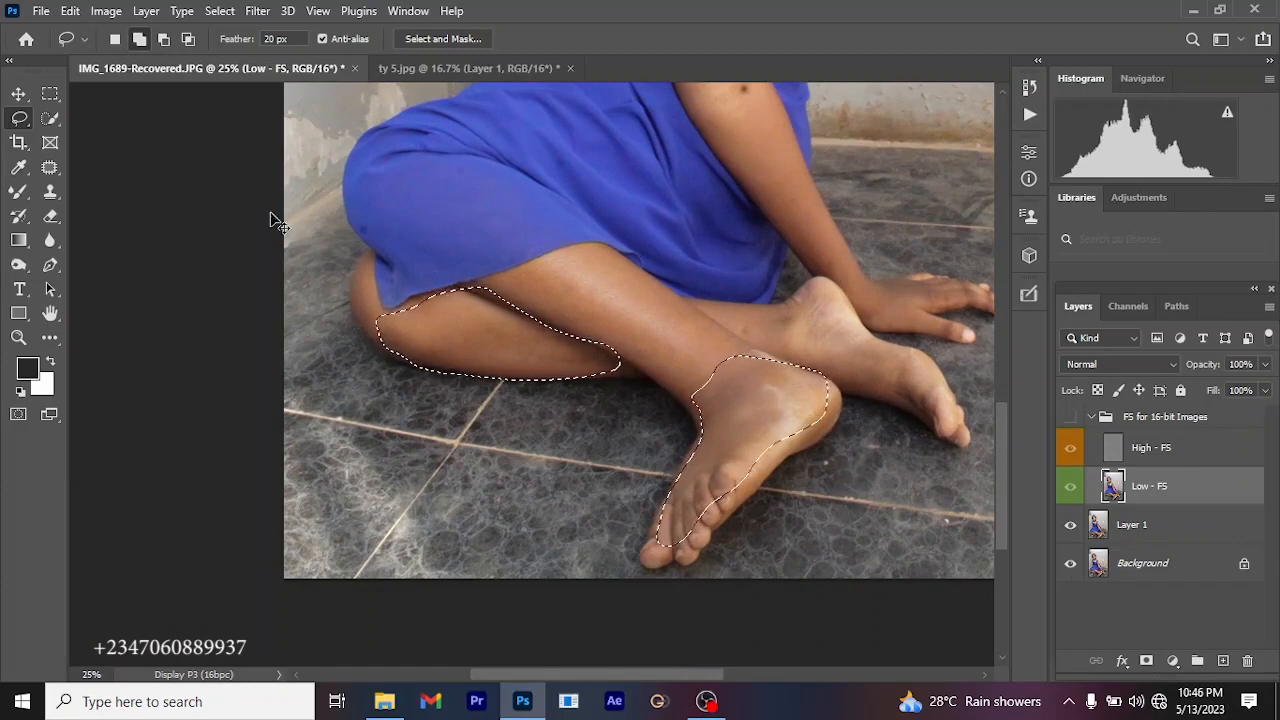
pyautogui.hotkey('ctrl', 'd')
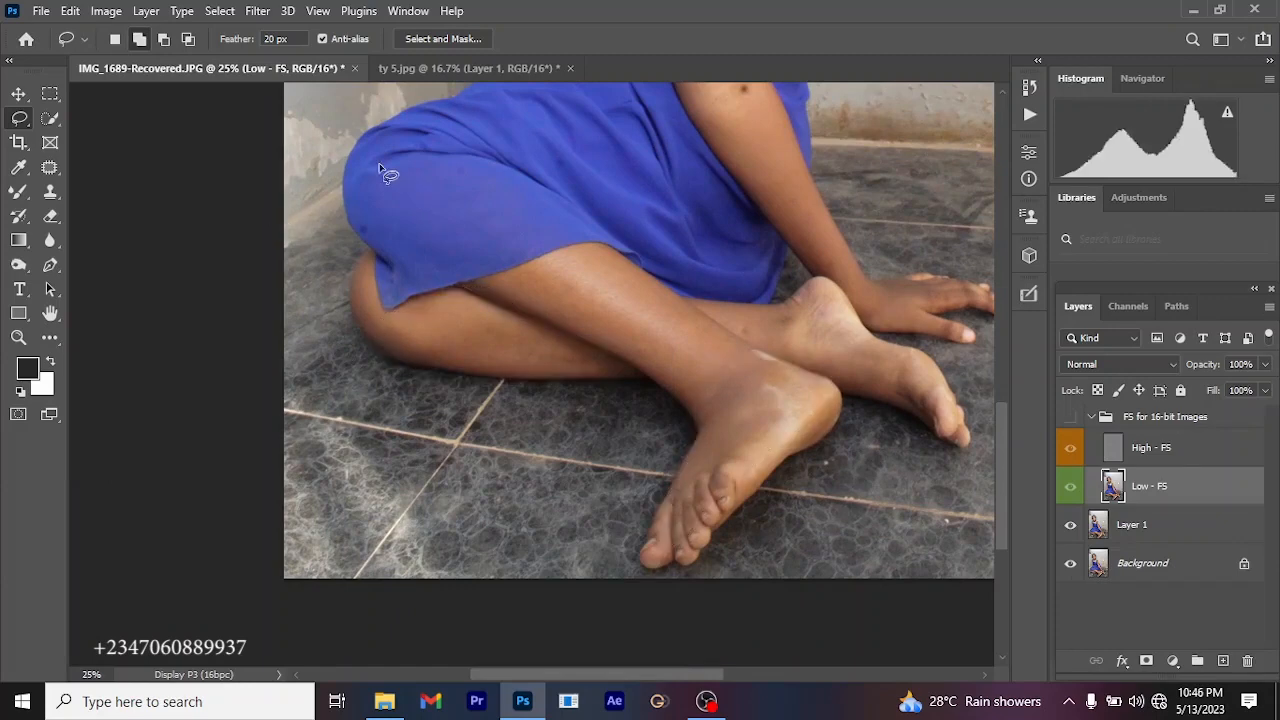
# - Patch the dark mole near the elbow with nearby clear skin on the High - FS layer using the Patch tool
pyautogui.scroll(6, 465, 211)
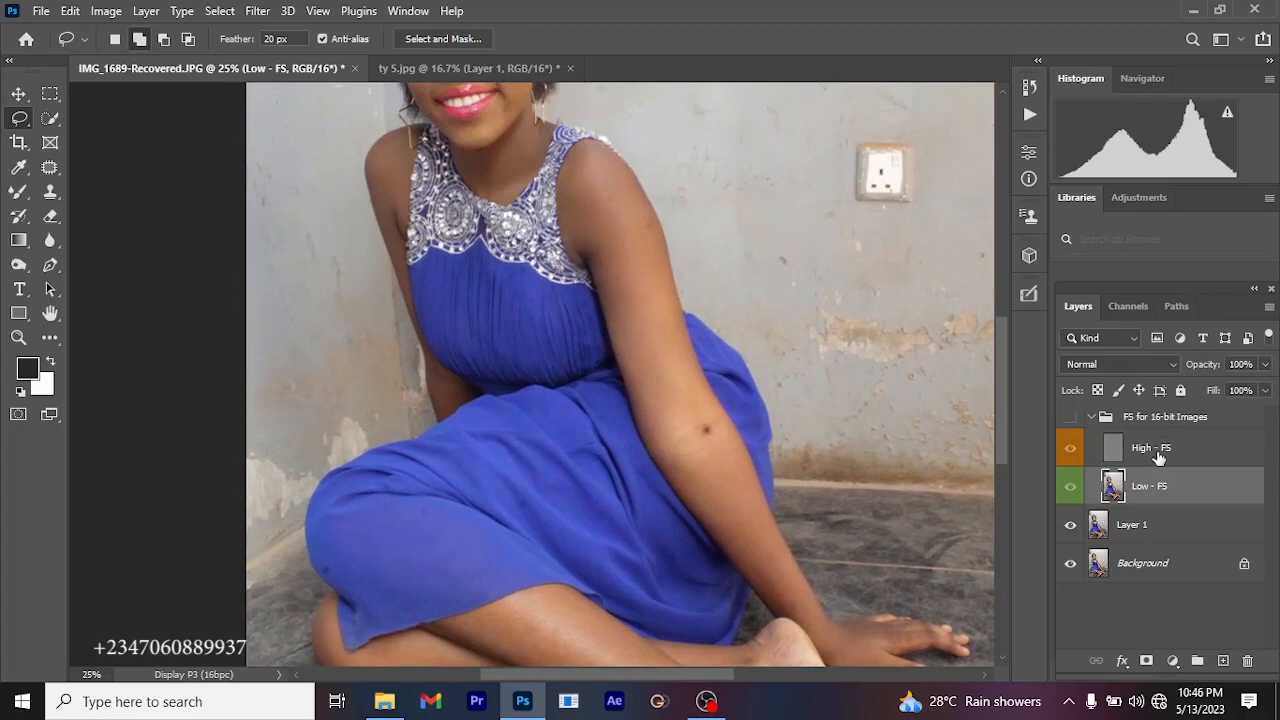
pyautogui.click(1159, 456)
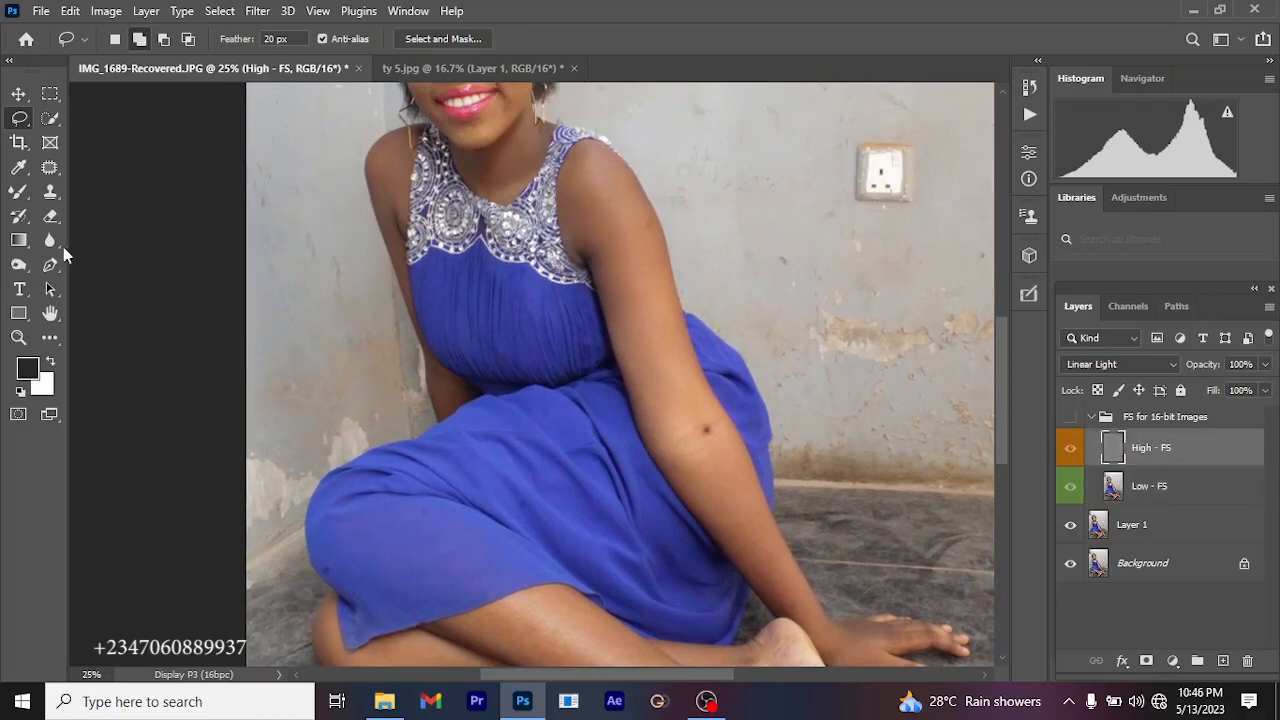
pyautogui.click(50, 168)
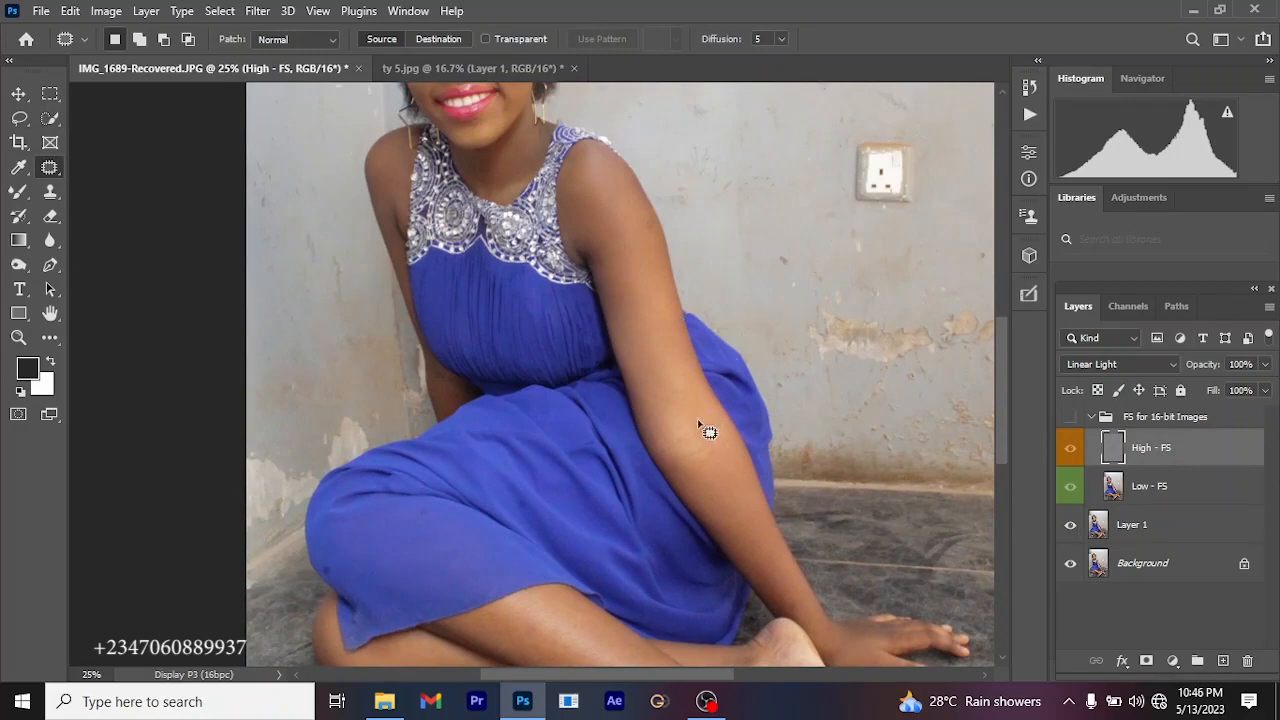
pyautogui.moveTo(708, 432); pyautogui.dragTo(728, 443)
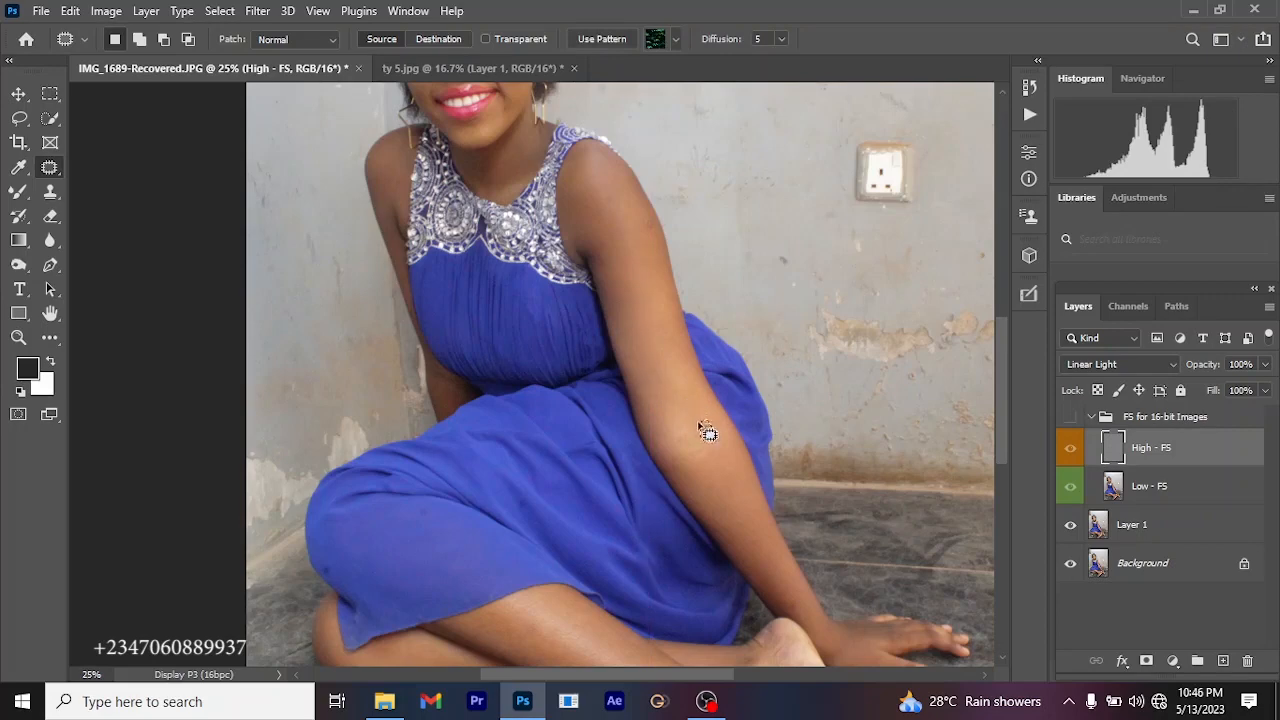
pyautogui.moveTo(705, 426); pyautogui.dragTo(672, 398)
# - Patch the same elbow mole with nearby clear skin on the Low - FS layer
pyautogui.click(1120, 487)
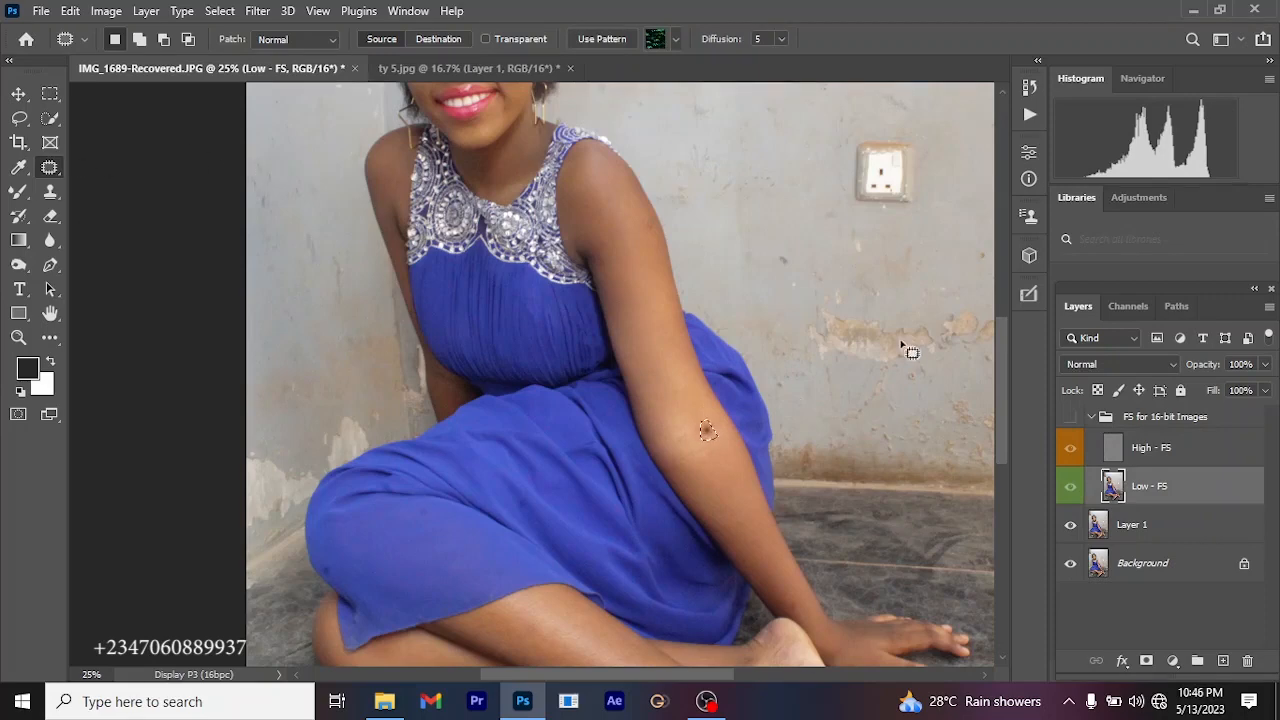
pyautogui.moveTo(706, 429); pyautogui.dragTo(672, 400)
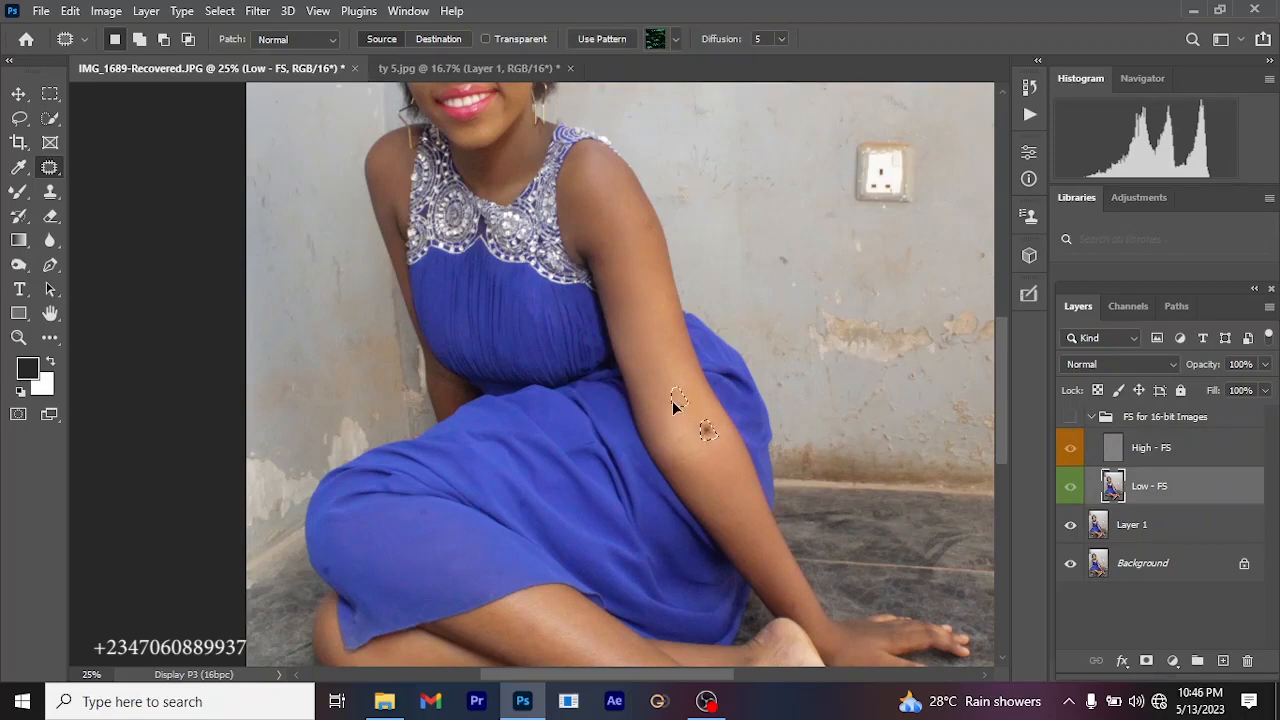
# - Turn on visibility of the FS for 16-bit Images group and patch the elbow mole spot again on High - FS
pyautogui.click(1140, 449)
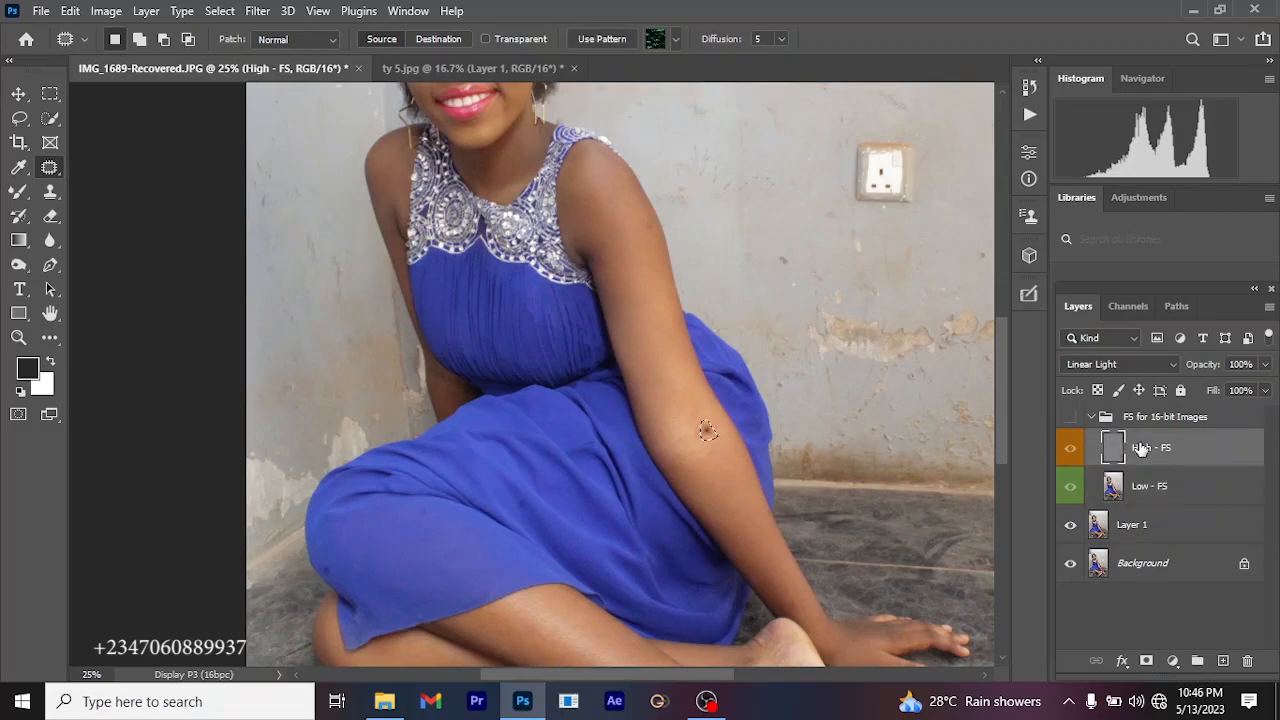
pyautogui.click(1071, 419)
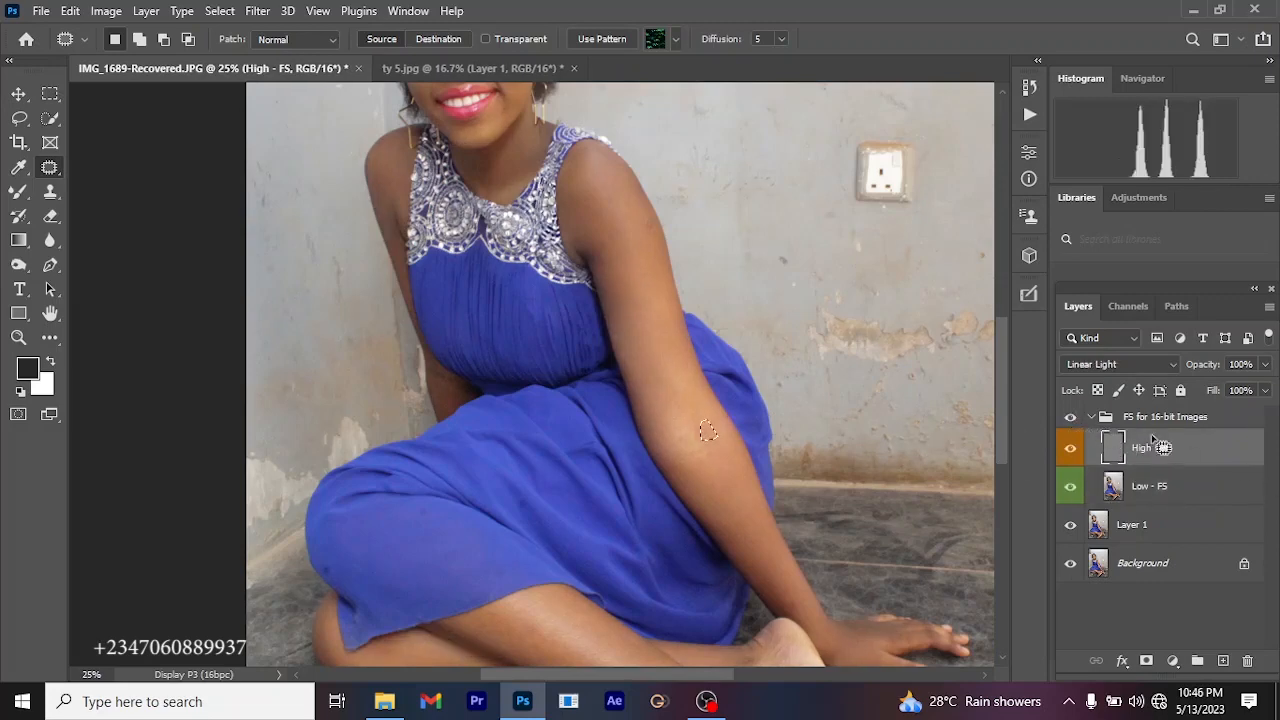
pyautogui.moveTo(710, 437); pyautogui.dragTo(688, 408)
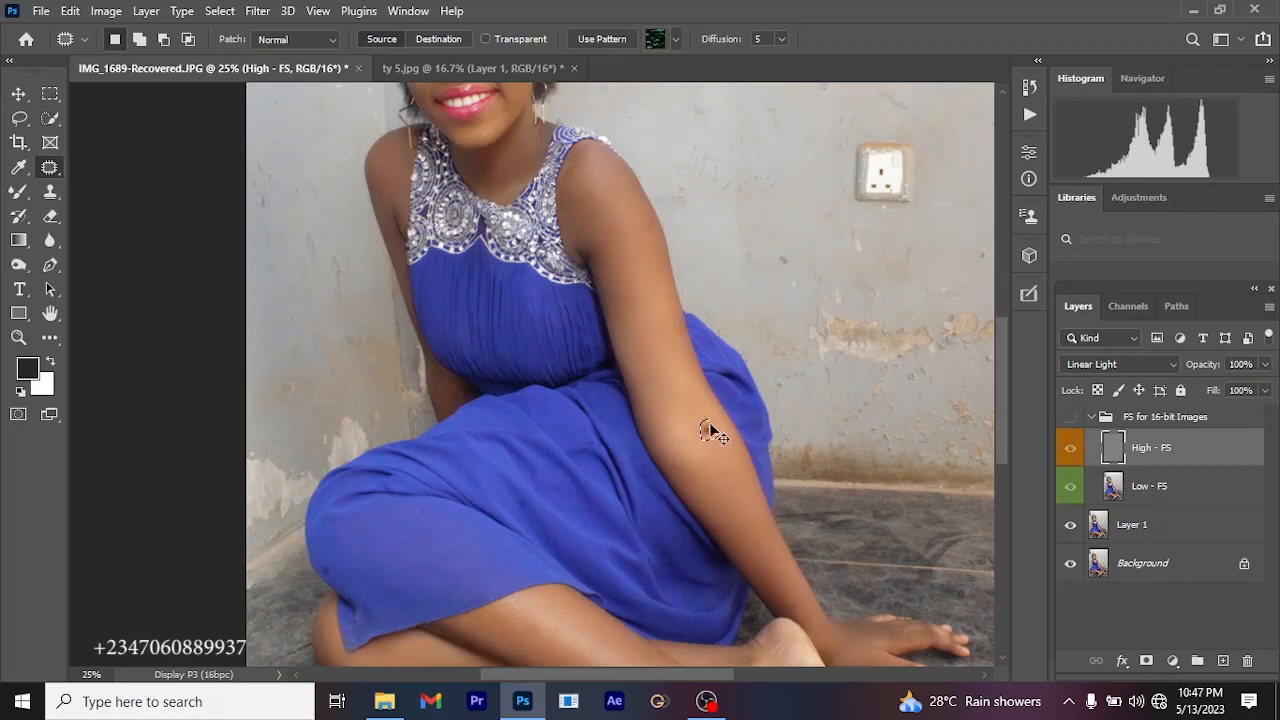
pyautogui.click(1070, 416)
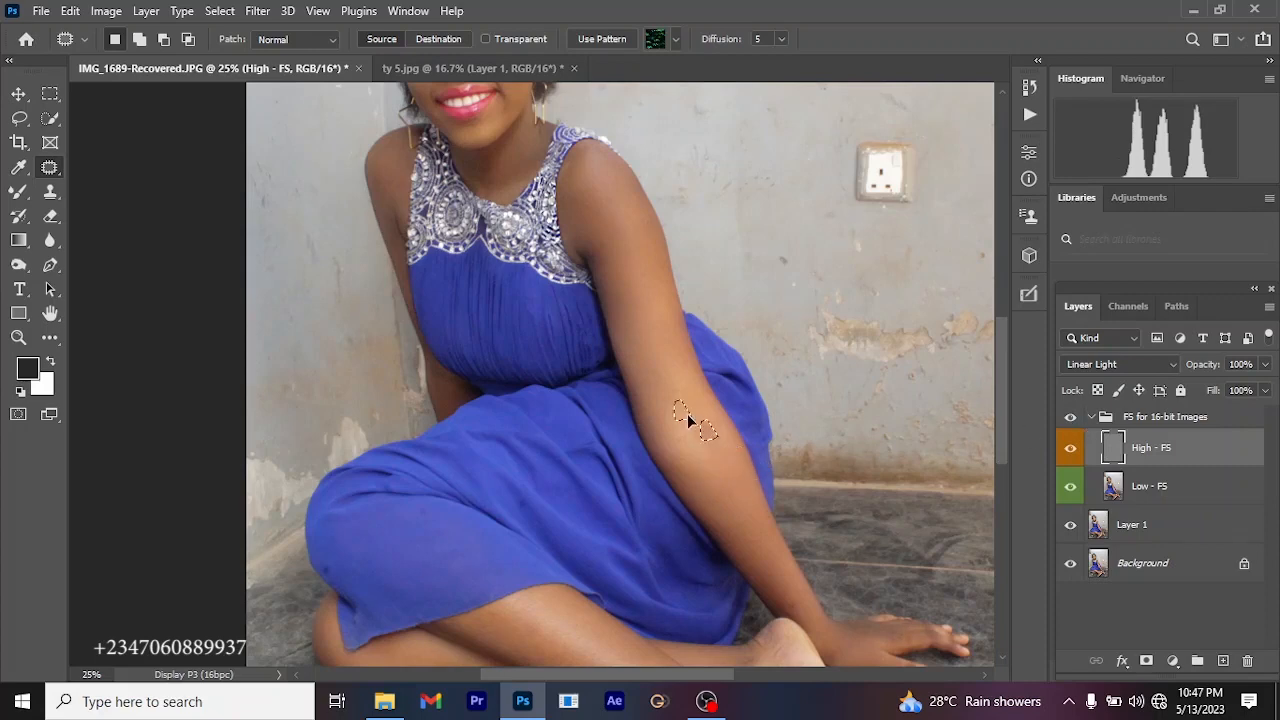
pyautogui.moveTo(683, 410); pyautogui.dragTo(684, 411)
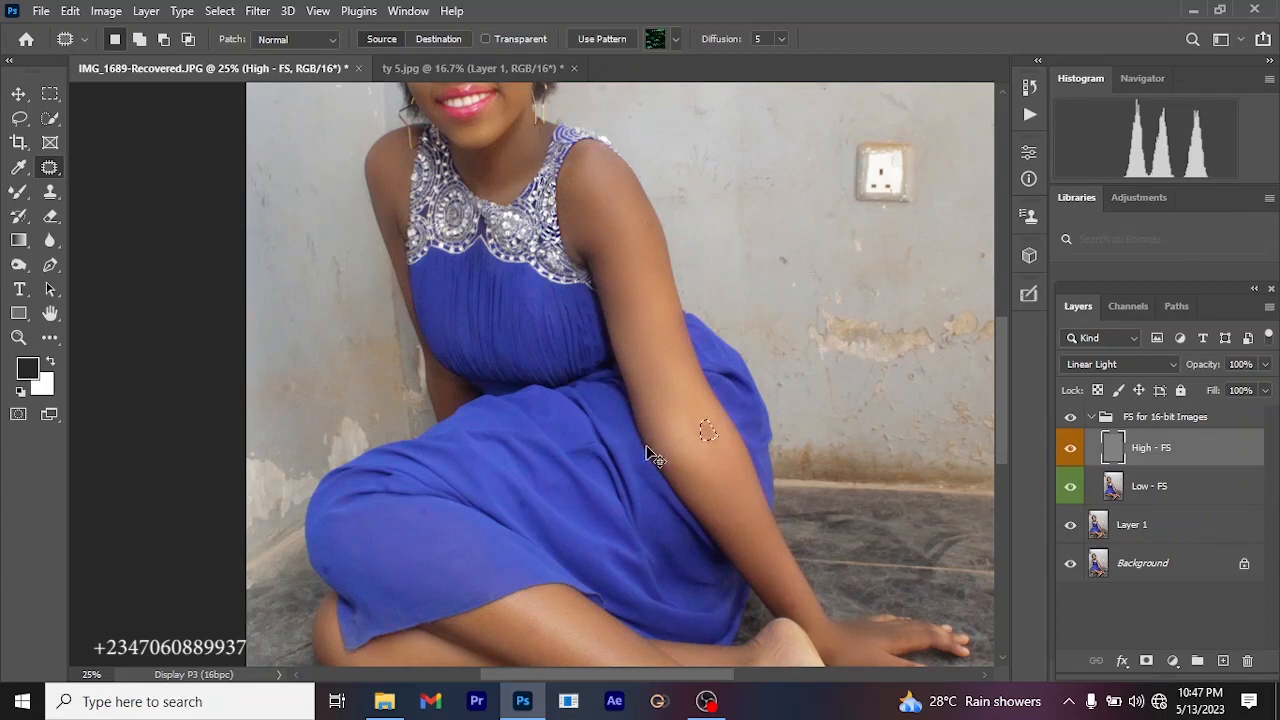
# - Patch the uneven skin texture on the forehead above and between the eyebrows on the High - FS layer
pyautogui.scroll(3, 648, 455)
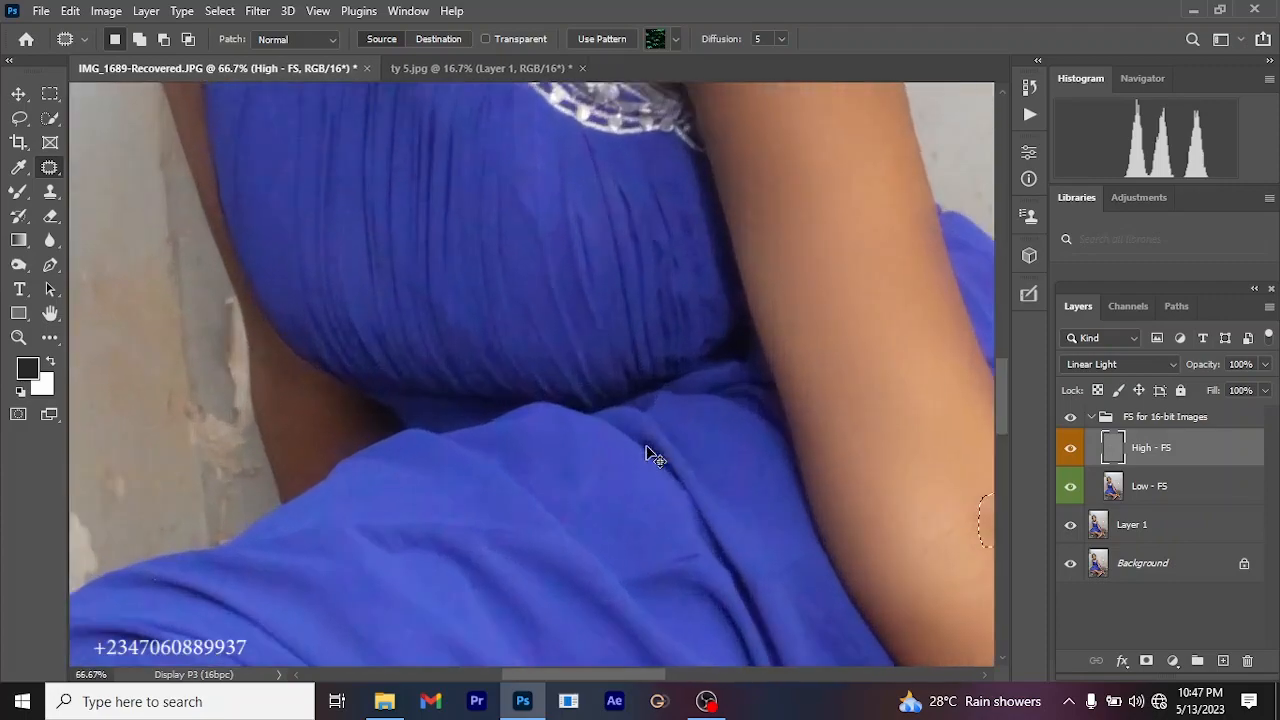
pyautogui.moveTo(562, 408); pyautogui.dragTo(617, 669)
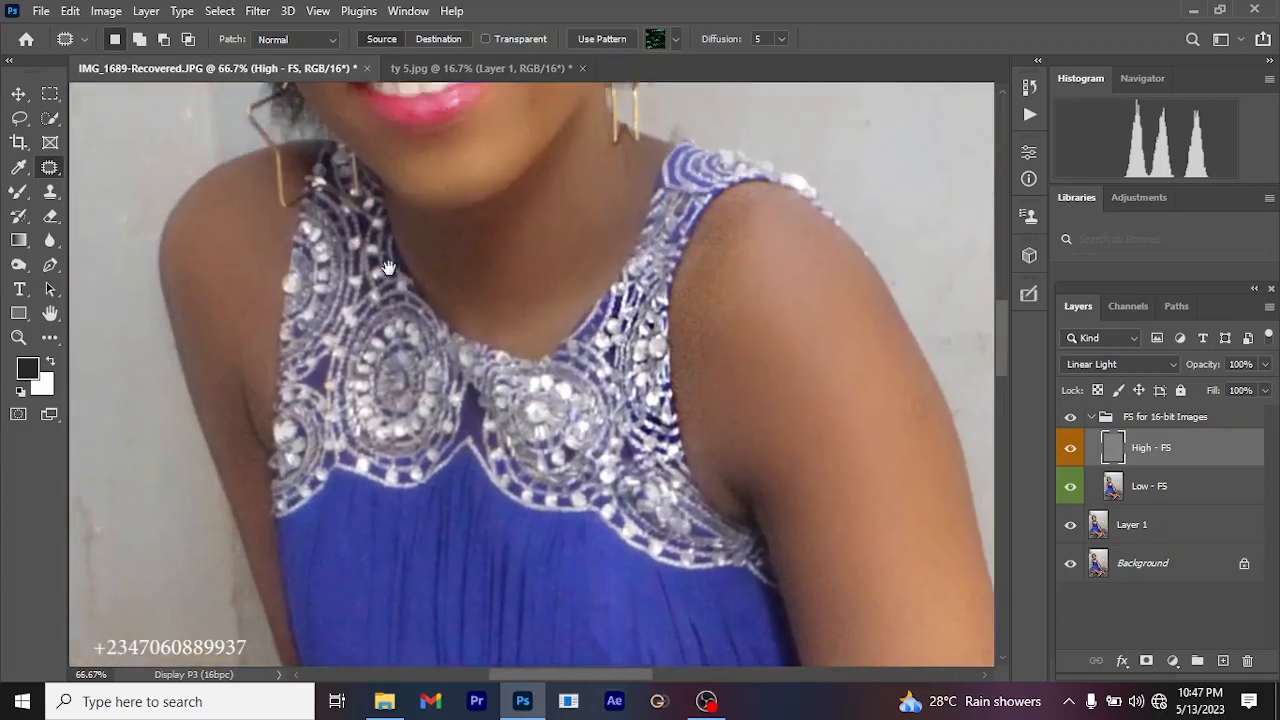
pyautogui.moveTo(388, 272); pyautogui.dragTo(419, 504)
pyautogui.moveTo(409, 338); pyautogui.dragTo(432, 532)
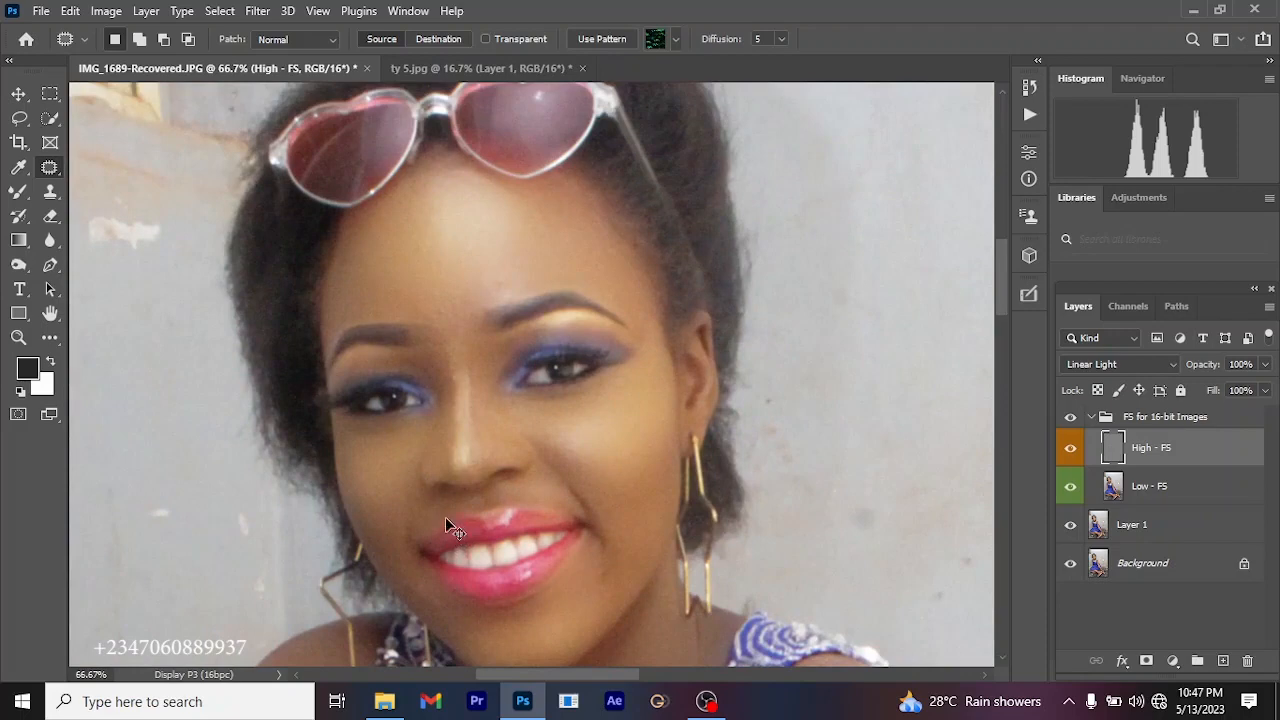
pyautogui.scroll(2, 440, 500)
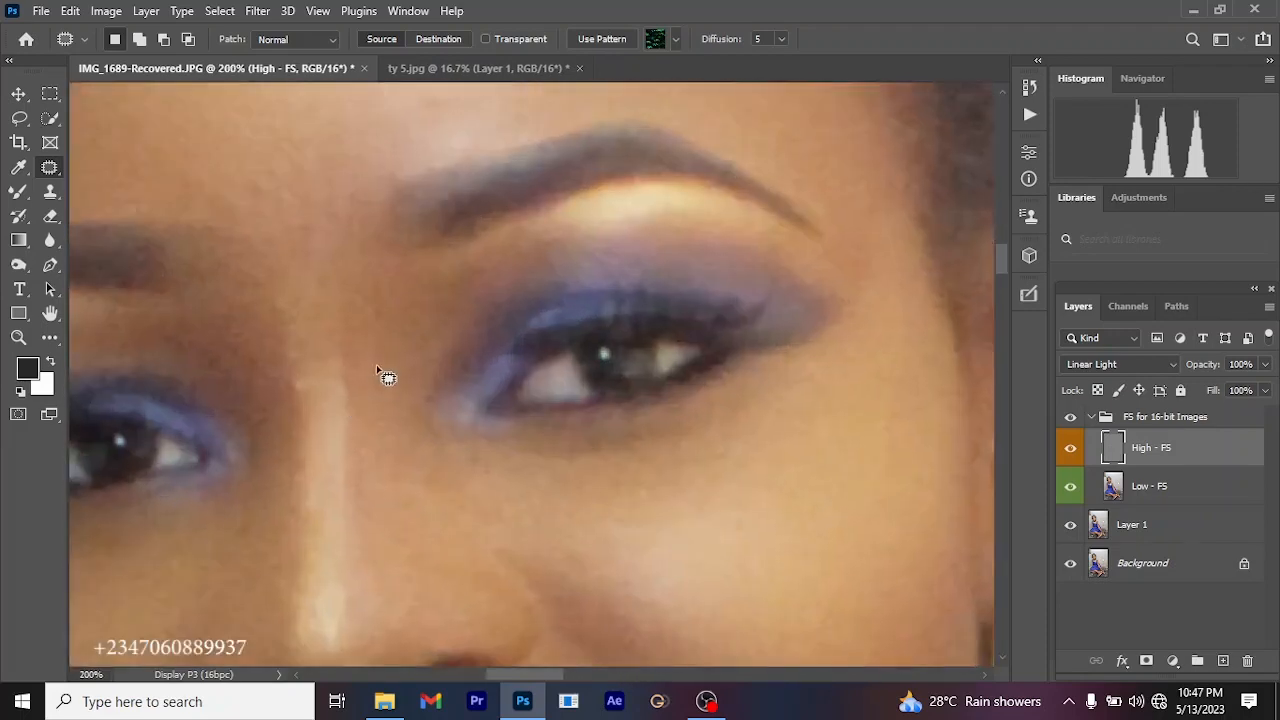
pyautogui.scroll(6, 390, 339)
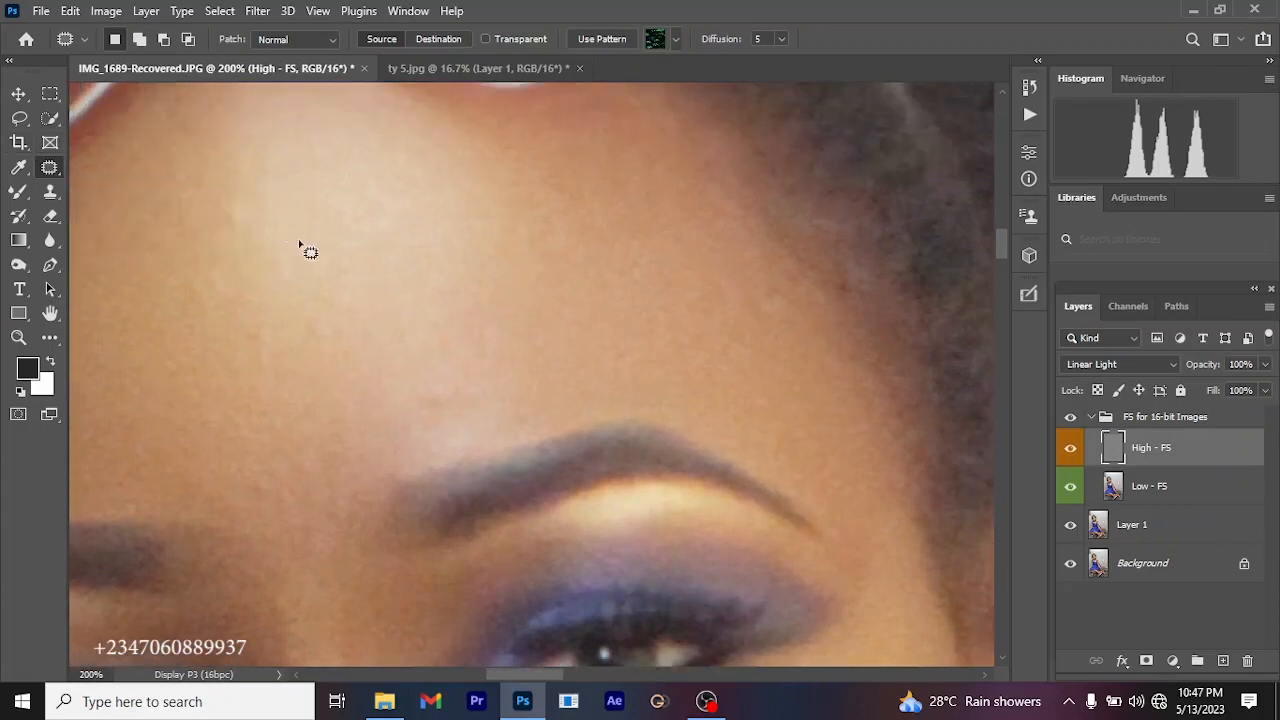
pyautogui.moveTo(243, 210)
pyautogui.mouseDown()
pyautogui.moveTo(226, 230)
pyautogui.moveTo(271, 214)
pyautogui.mouseUp()
pyautogui.moveTo(217, 257)
pyautogui.mouseDown()
pyautogui.moveTo(217, 311)
pyautogui.moveTo(279, 276)
pyautogui.mouseUp()
pyautogui.moveTo(234, 334)
pyautogui.mouseDown()
pyautogui.moveTo(280, 351)
pyautogui.moveTo(262, 344)
pyautogui.mouseUp()
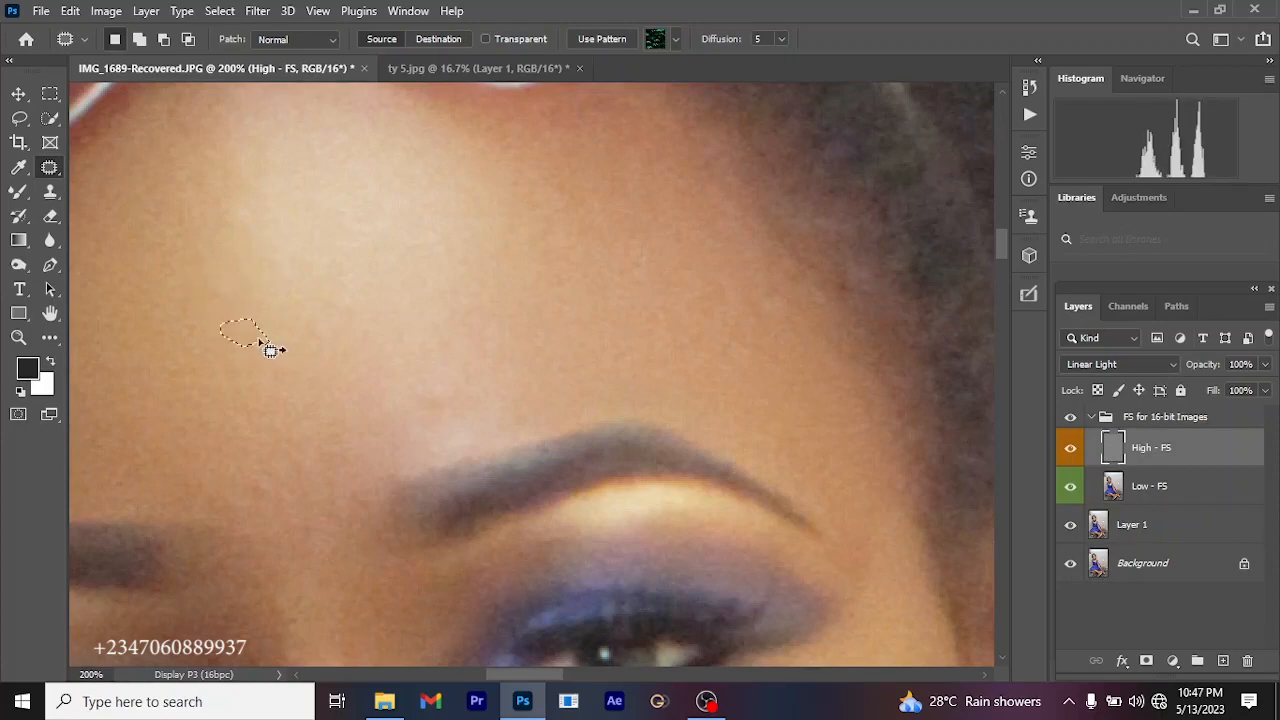
pyautogui.moveTo(450, 380)
pyautogui.mouseDown()
pyautogui.moveTo(406, 394)
pyautogui.moveTo(435, 419)
pyautogui.moveTo(449, 384)
pyautogui.mouseUp()
pyautogui.moveTo(363, 333); pyautogui.dragTo(362, 334)
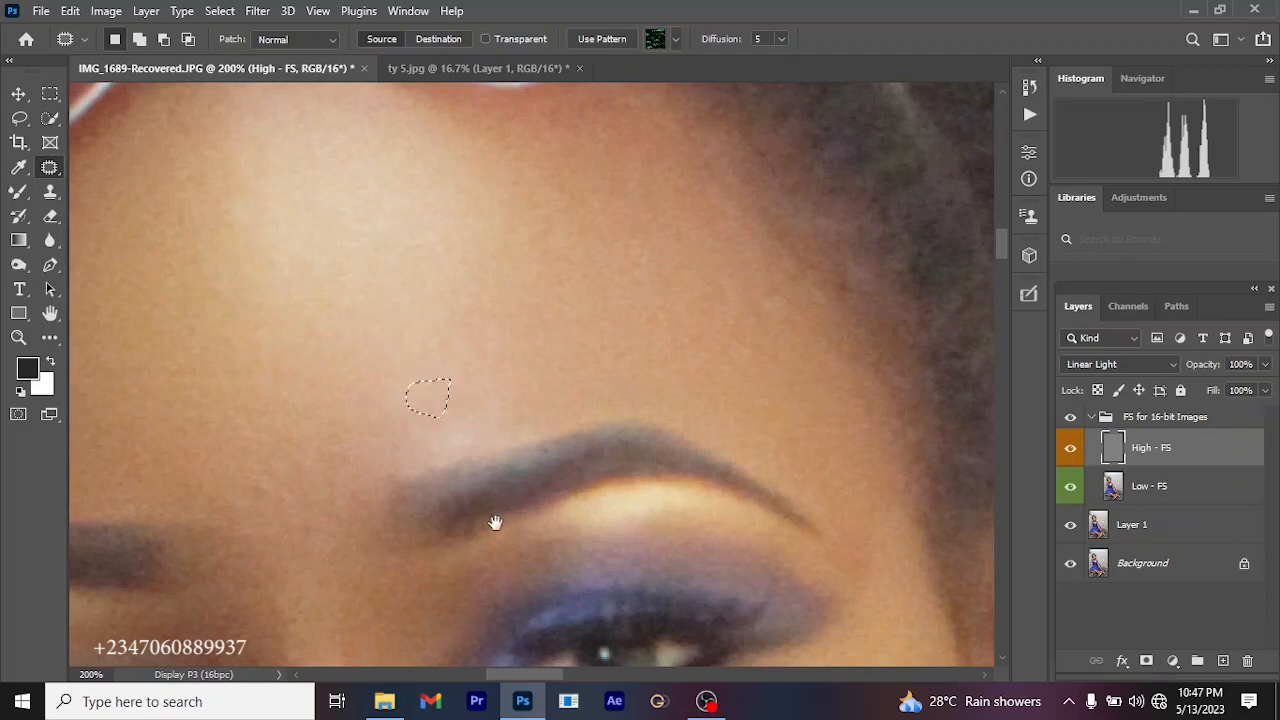
pyautogui.moveTo(494, 523); pyautogui.dragTo(556, 164)
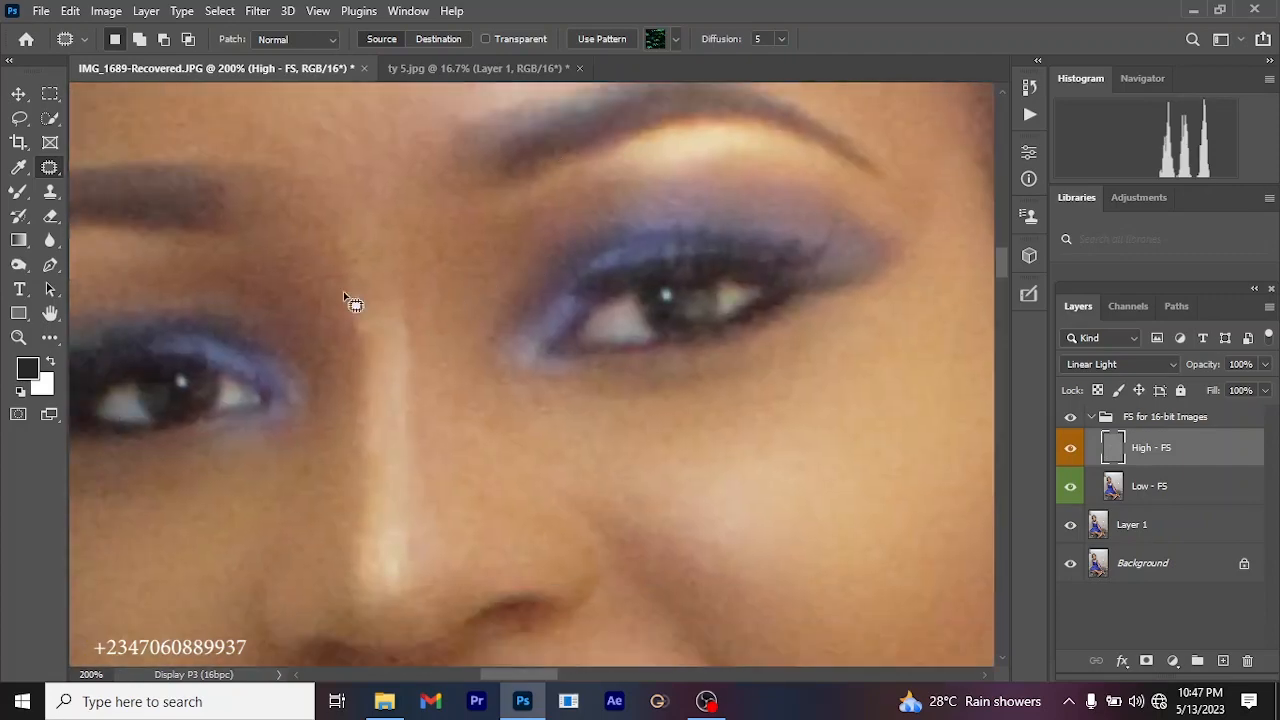
# - Patch two uneven spots along the side of the nose bridge with nearby clear skin on the High - FS layer
pyautogui.moveTo(343, 291)
pyautogui.mouseDown()
pyautogui.moveTo(346, 317)
pyautogui.moveTo(366, 329)
pyautogui.moveTo(366, 292)
pyautogui.mouseUp()
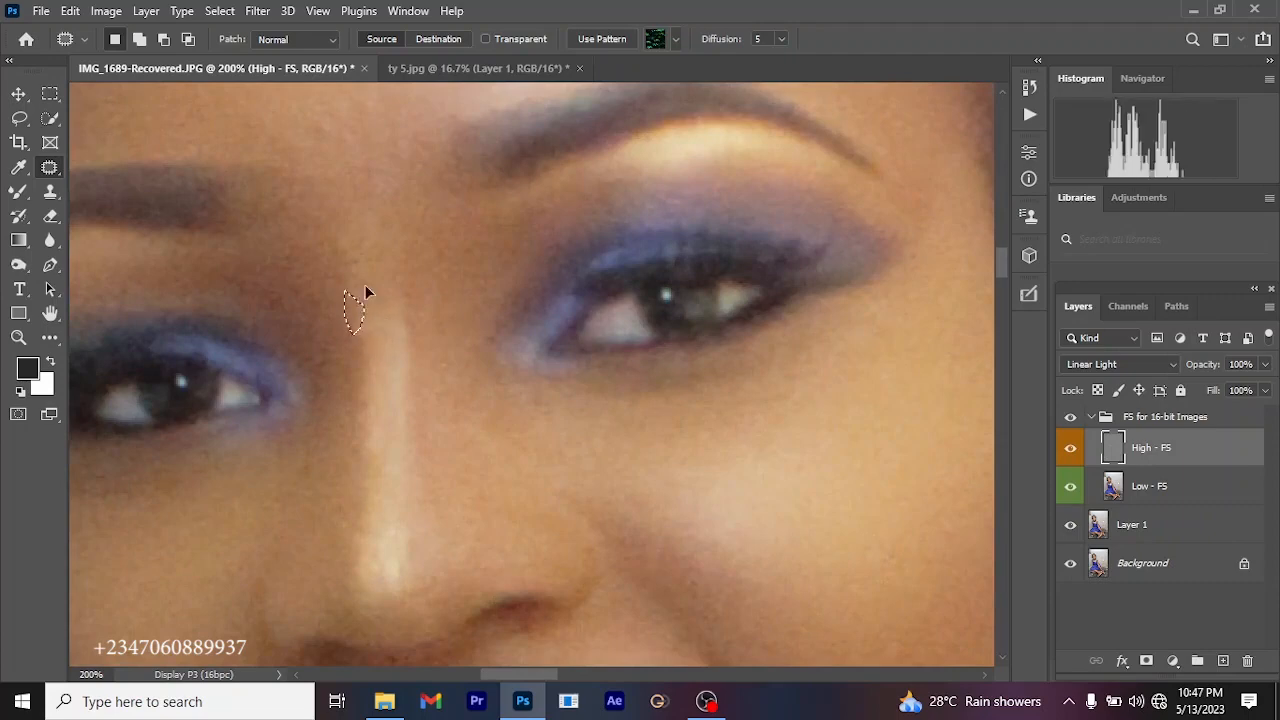
pyautogui.moveTo(362, 400)
pyautogui.mouseDown()
pyautogui.moveTo(358, 432)
pyautogui.moveTo(388, 441)
pyautogui.moveTo(358, 337)
pyautogui.moveTo(379, 361)
pyautogui.mouseUp()
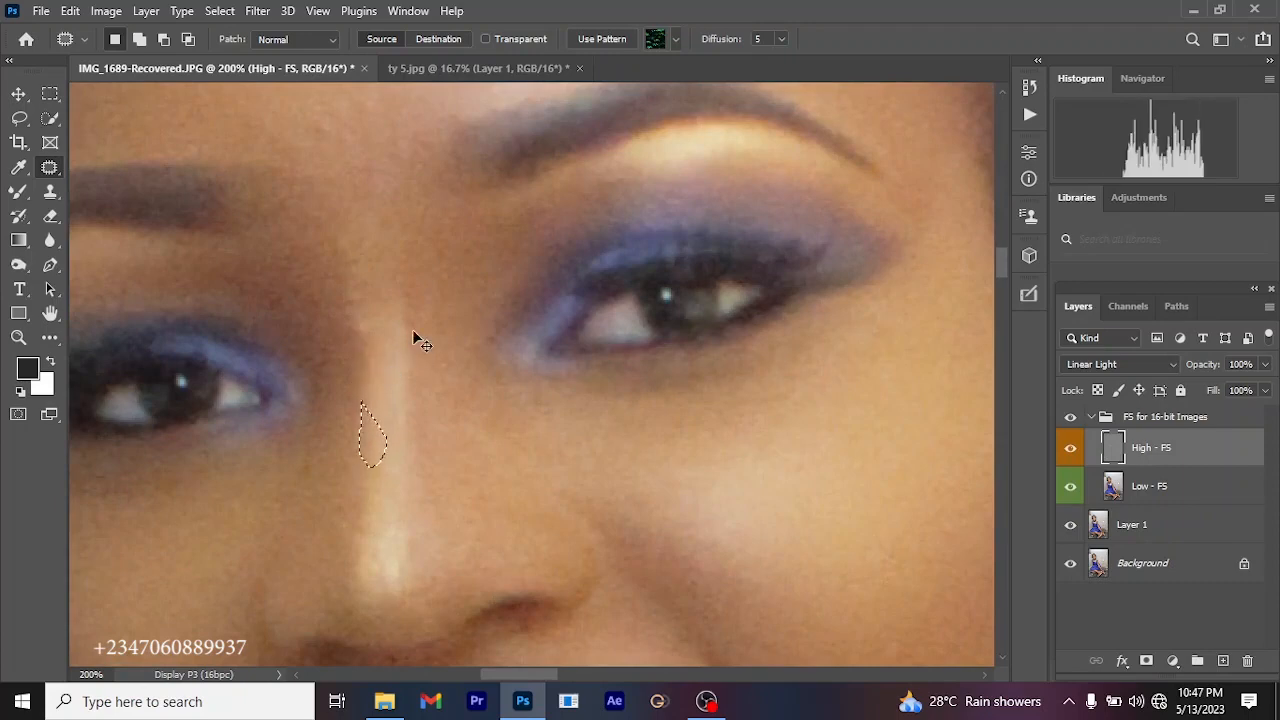
pyautogui.hotkey('ctrl', '-')
pyautogui.hotkey('ctrl', '-')
pyautogui.hotkey('ctrl', '-')
pyautogui.hotkey('ctrl', '-')
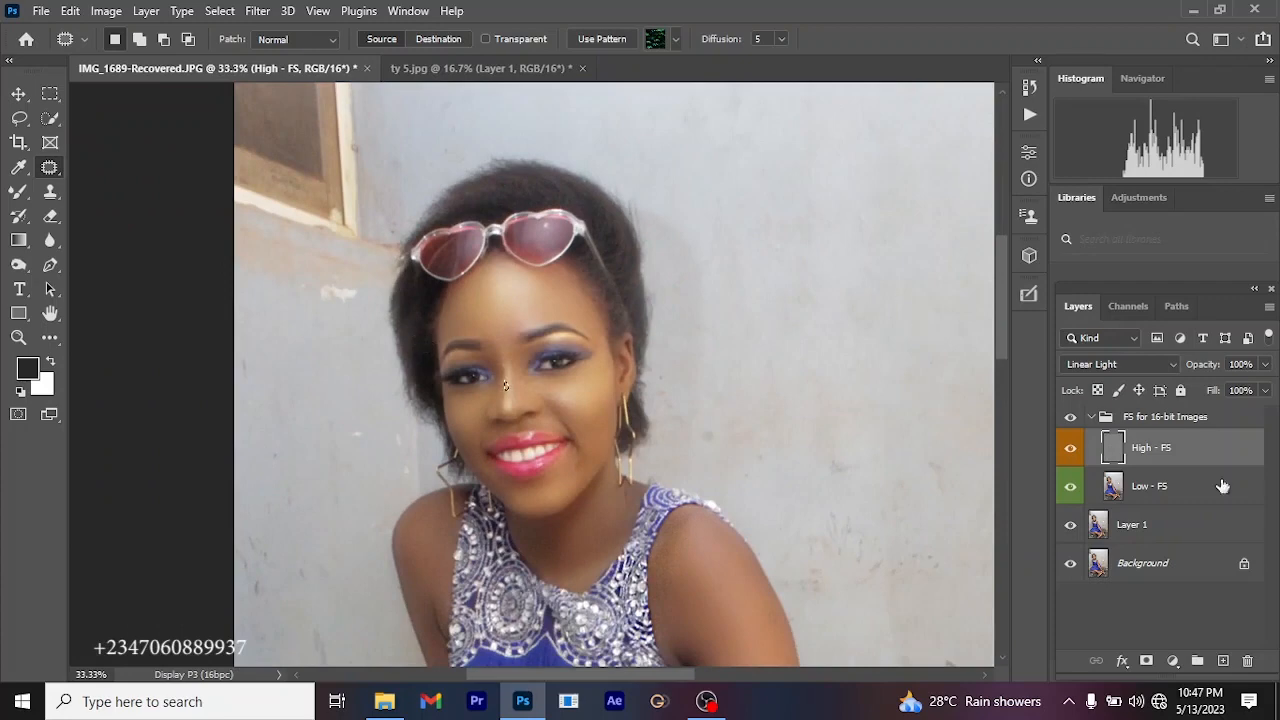
# - Collapse the FS for 16-bit Images group and run the Dodge & Burn action from the ABBUZAE set
pyautogui.click(1090, 418)
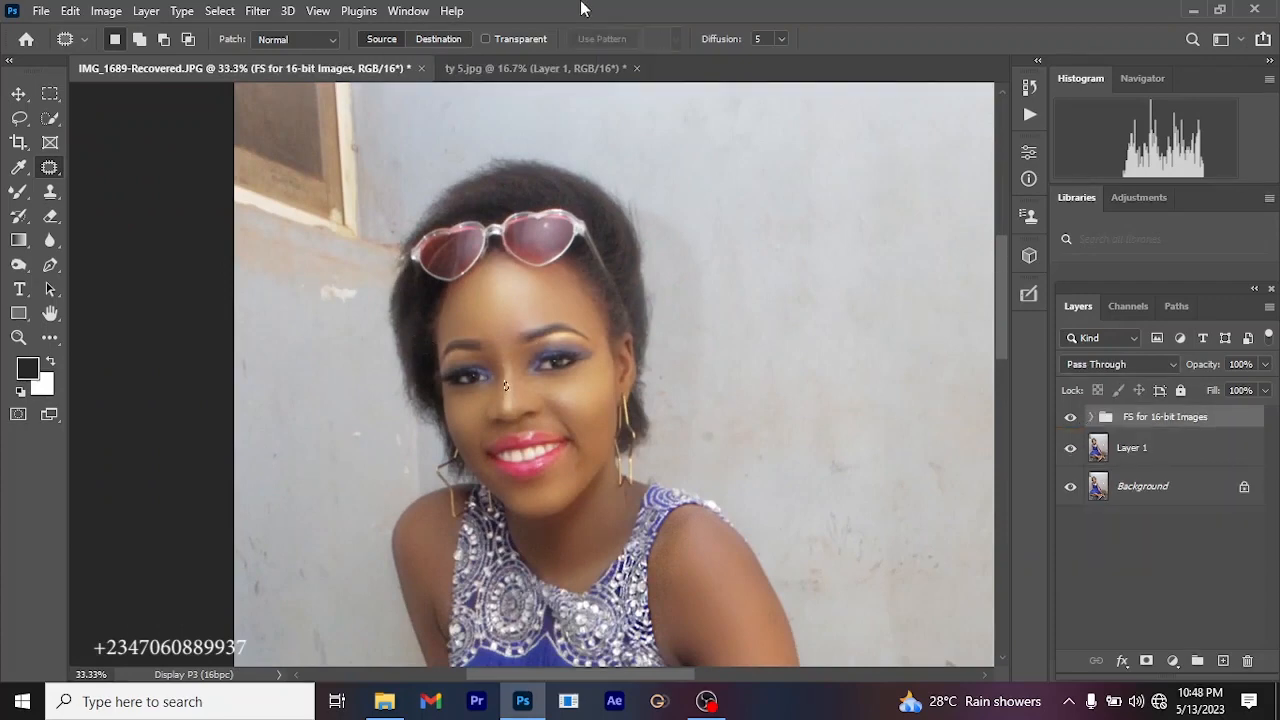
pyautogui.click(405, 12)
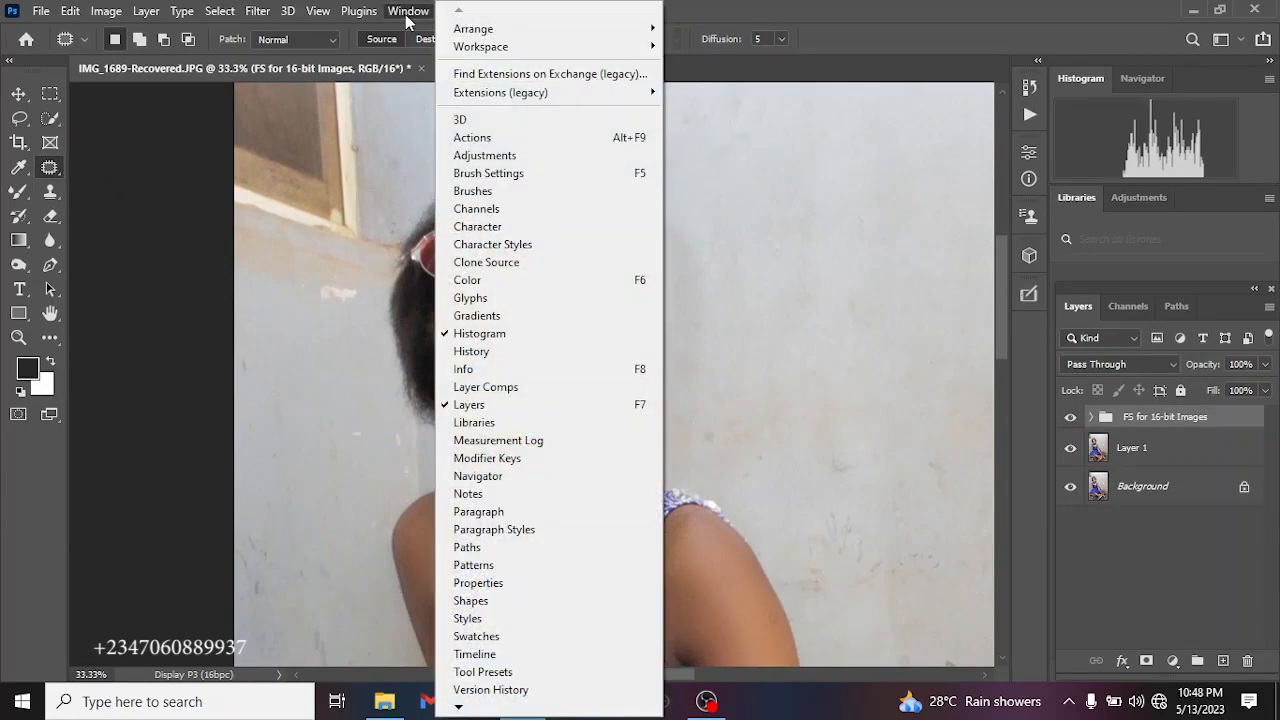
pyautogui.click(480, 138)
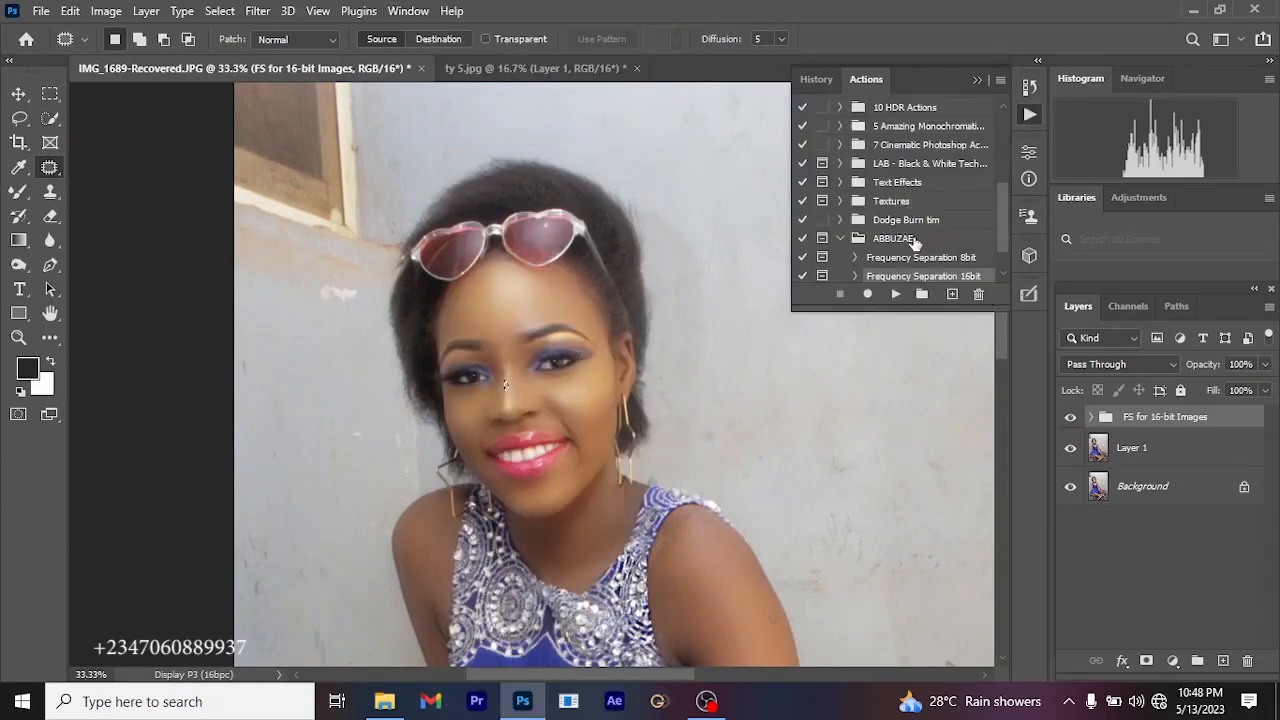
pyautogui.scroll(-1, 913, 243)
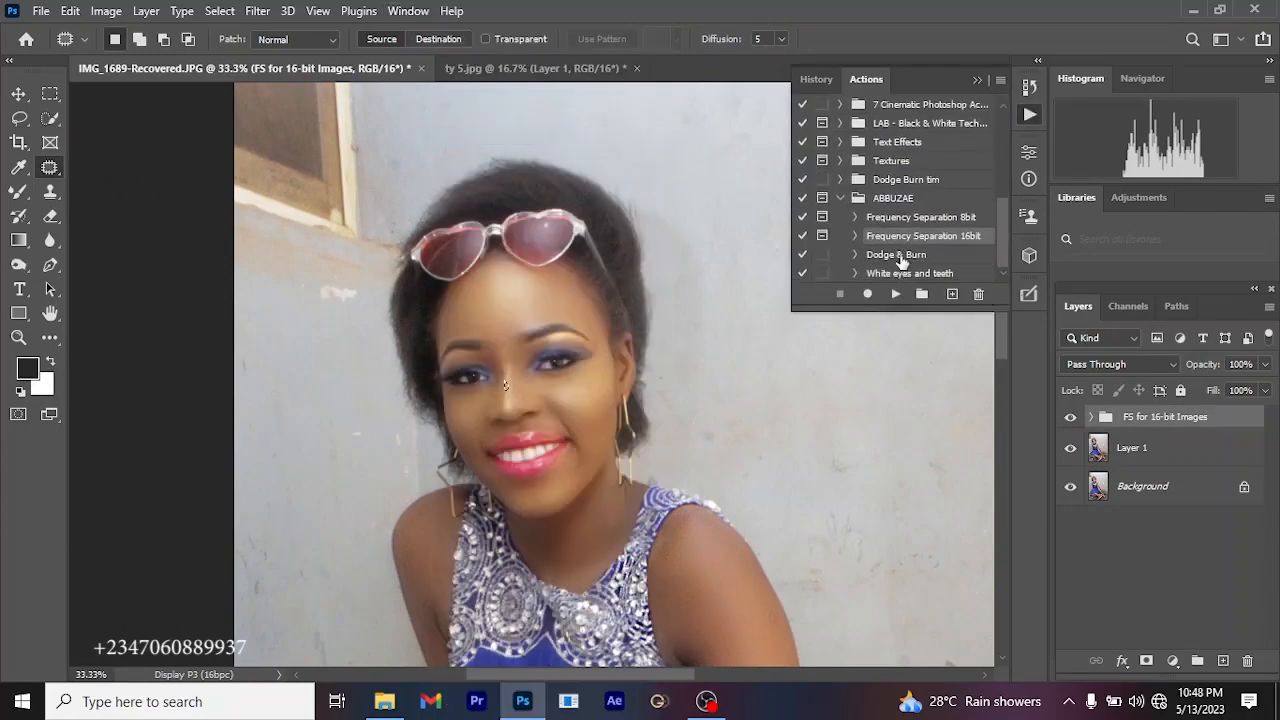
pyautogui.click(898, 256)
pyautogui.click(896, 295)
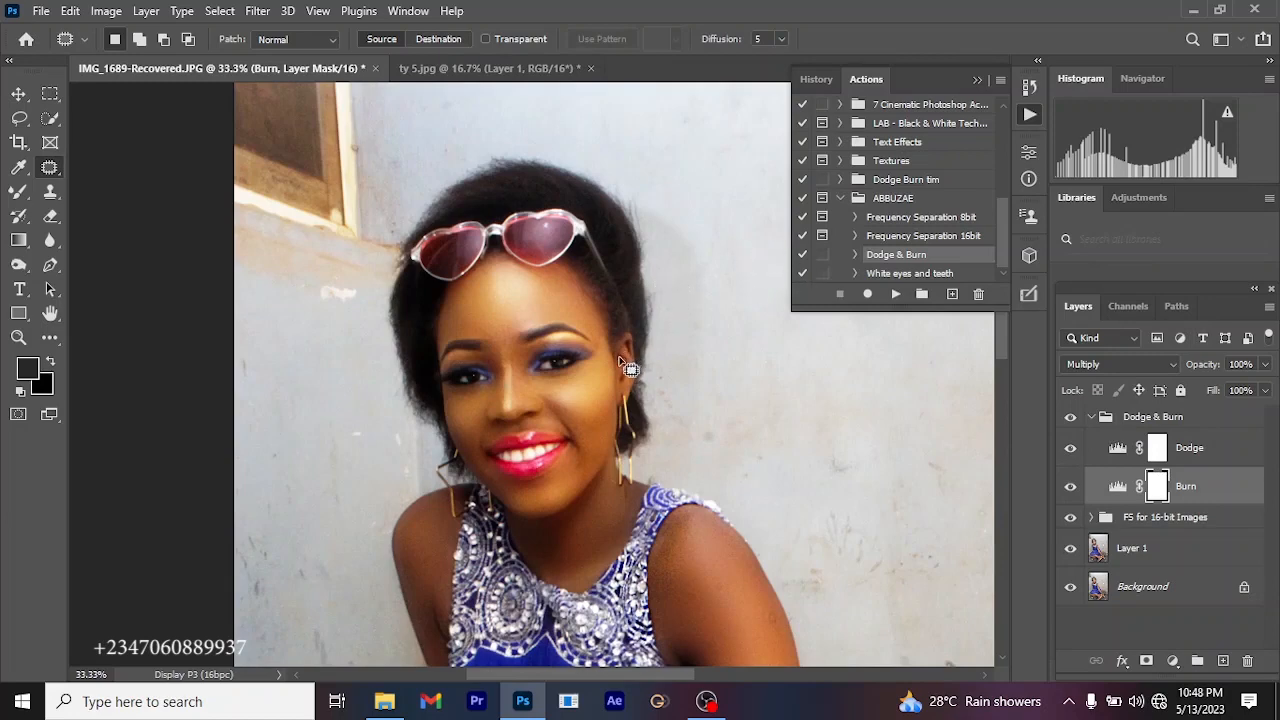
# - Examine the dodge and burn effect on the face, arms and dress, and collapse the Dodge & Burn group
pyautogui.scroll(-2, 628, 369)
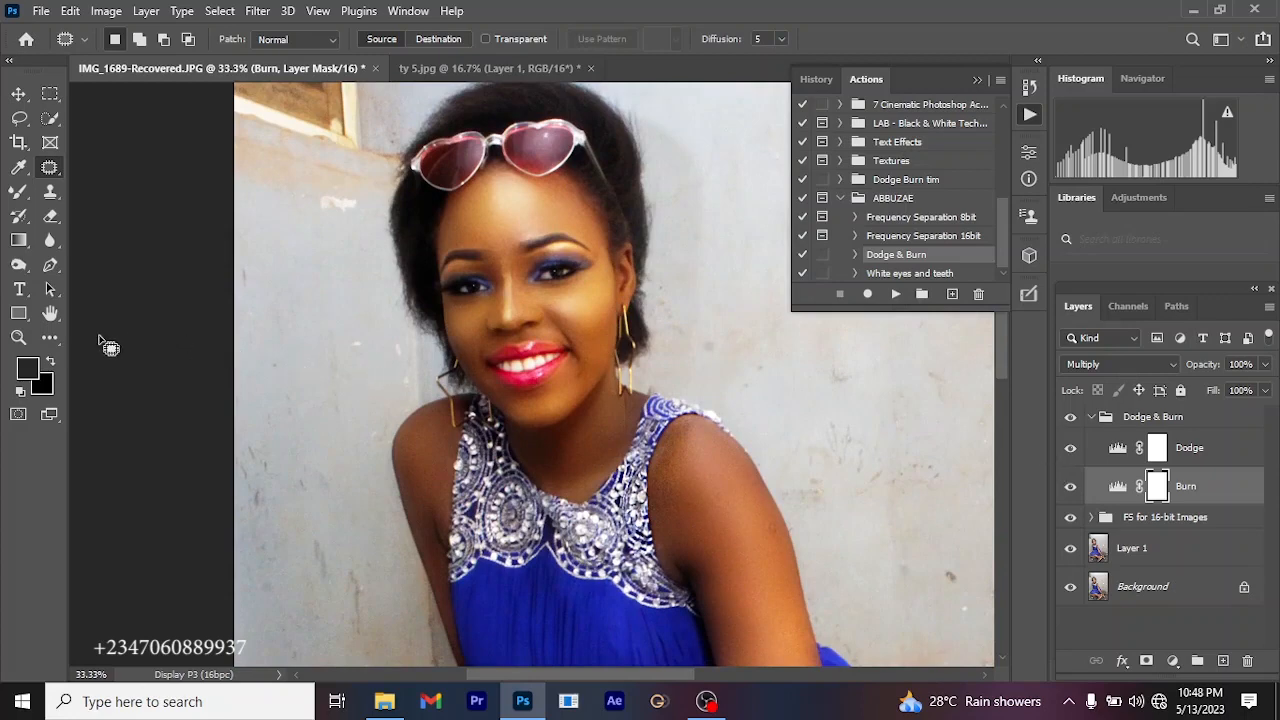
pyautogui.scroll(-3, 497, 328)
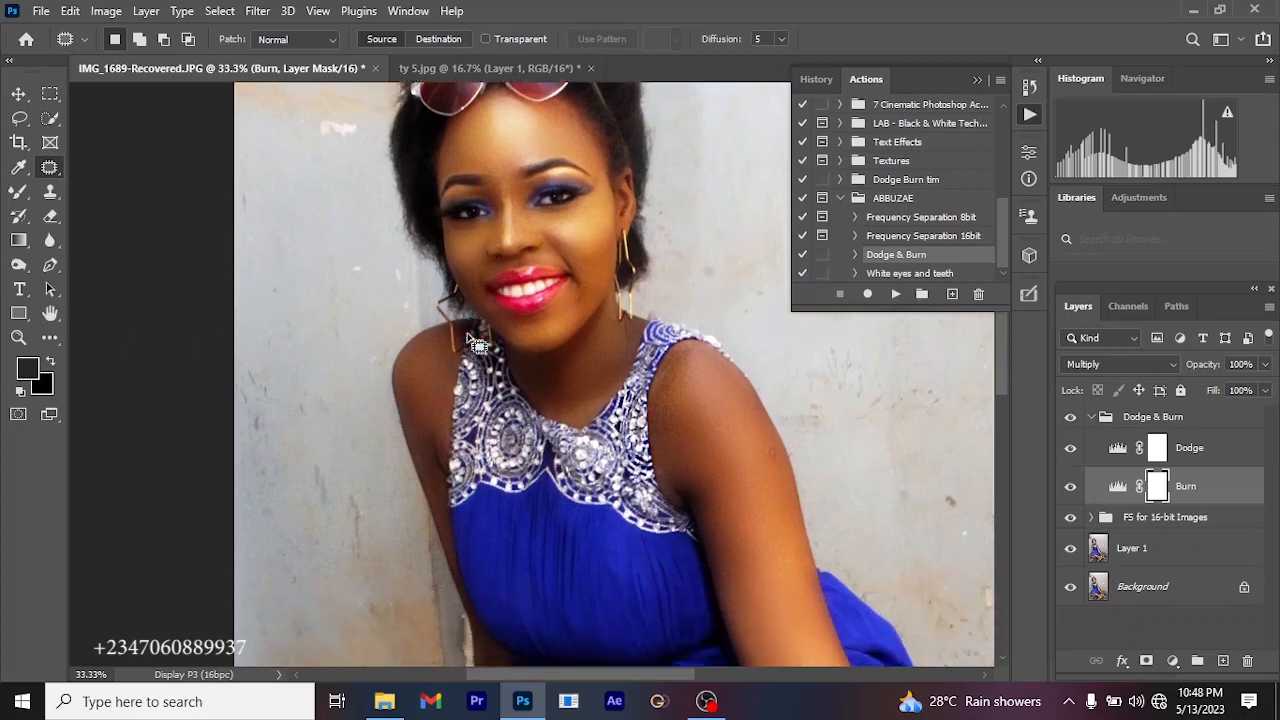
pyautogui.scroll(-1, 477, 343)
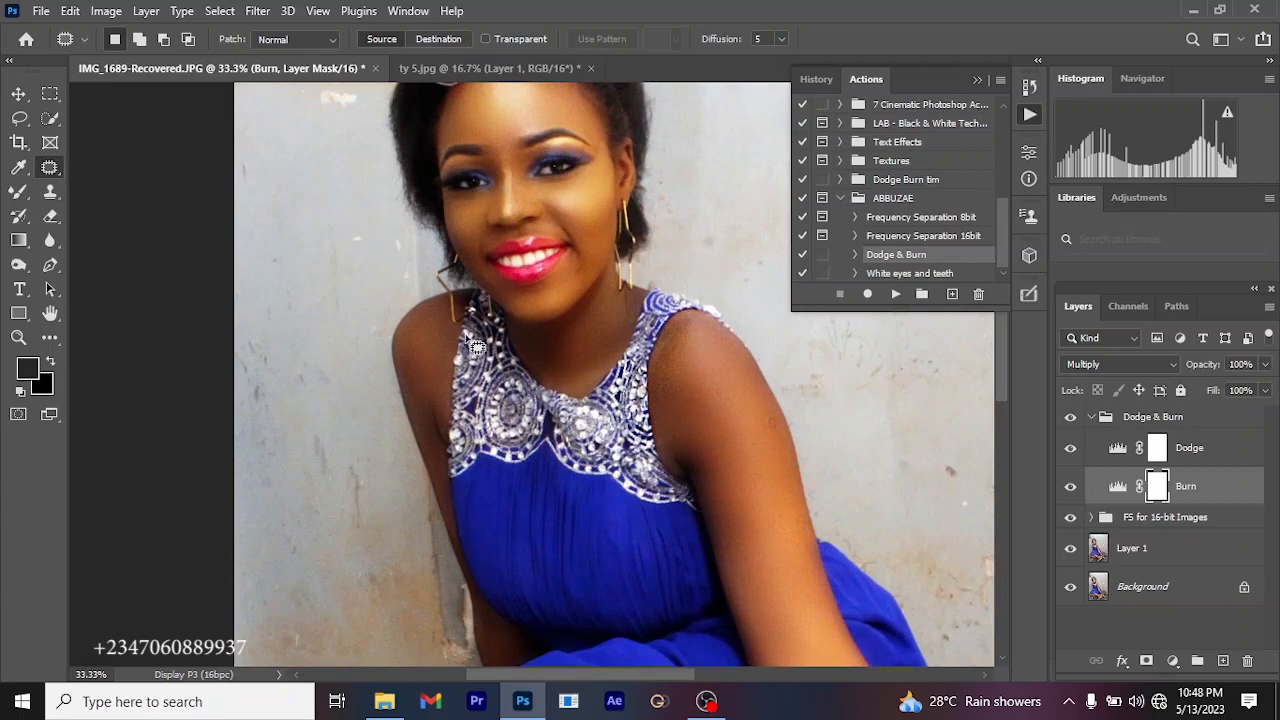
pyautogui.scroll(1, 470, 345)
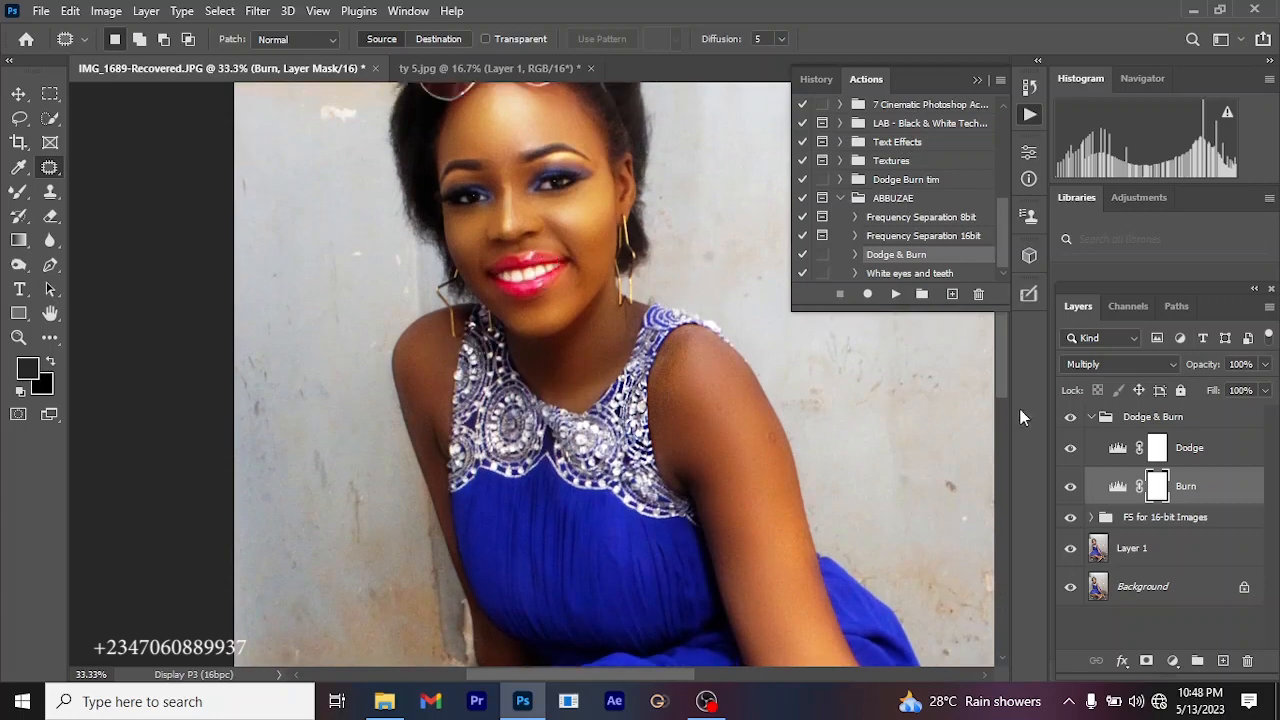
pyautogui.scroll(-1, 628, 446)
pyautogui.scroll(-5, 632, 446)
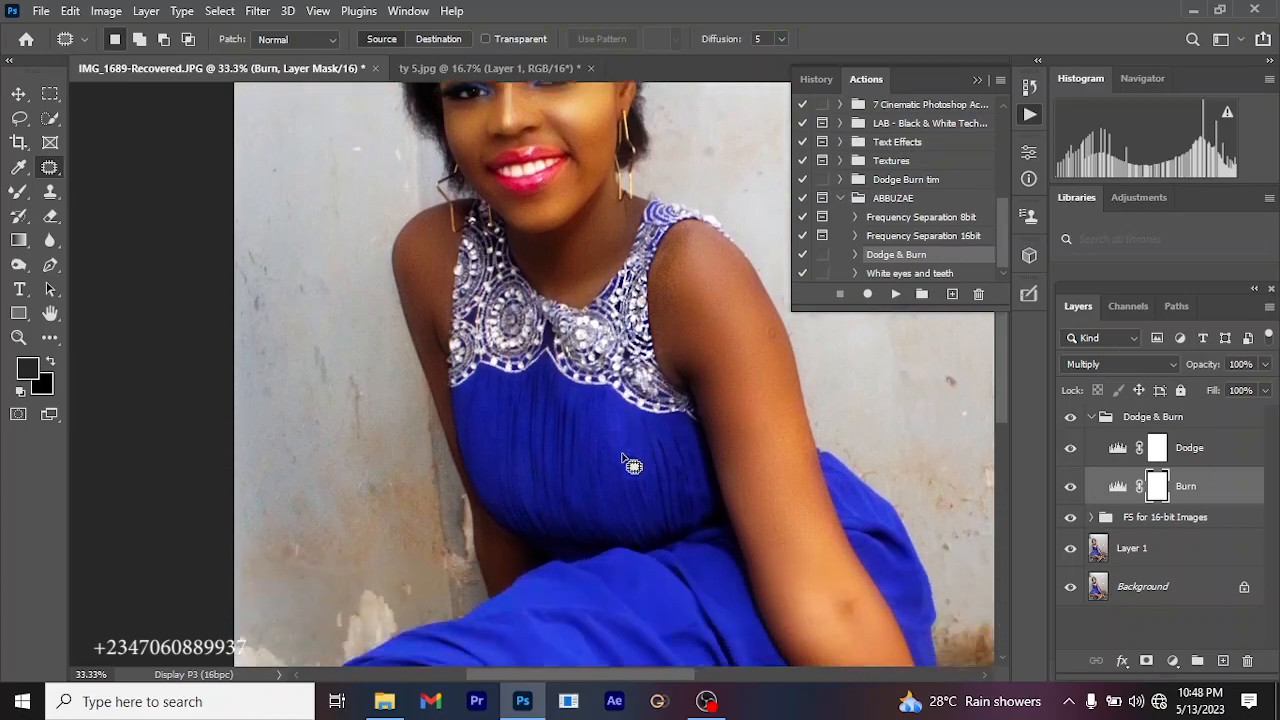
pyautogui.scroll(6, 624, 452)
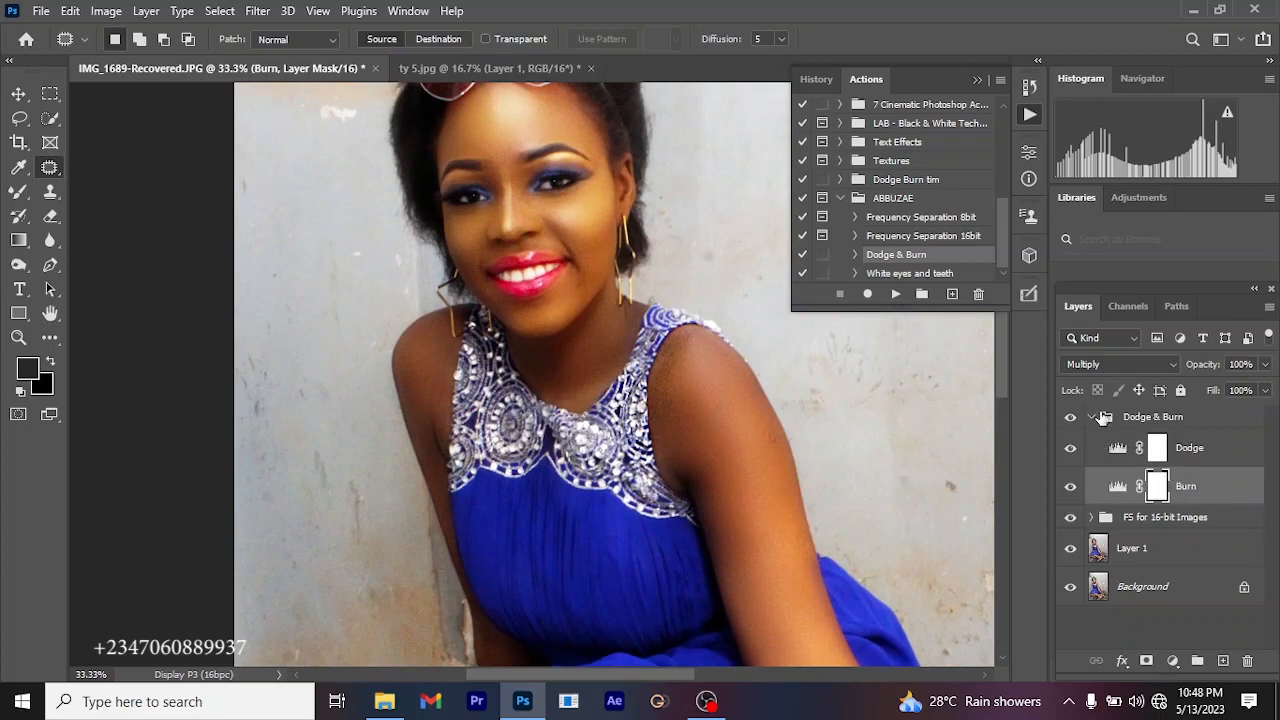
pyautogui.click(1093, 419)
pyautogui.click(1092, 418)
# - Expand the FS for 16-bit Images group and patch the dark elbow spot with clear skin on the Low - FS layer
pyautogui.scroll(-5, 743, 486)
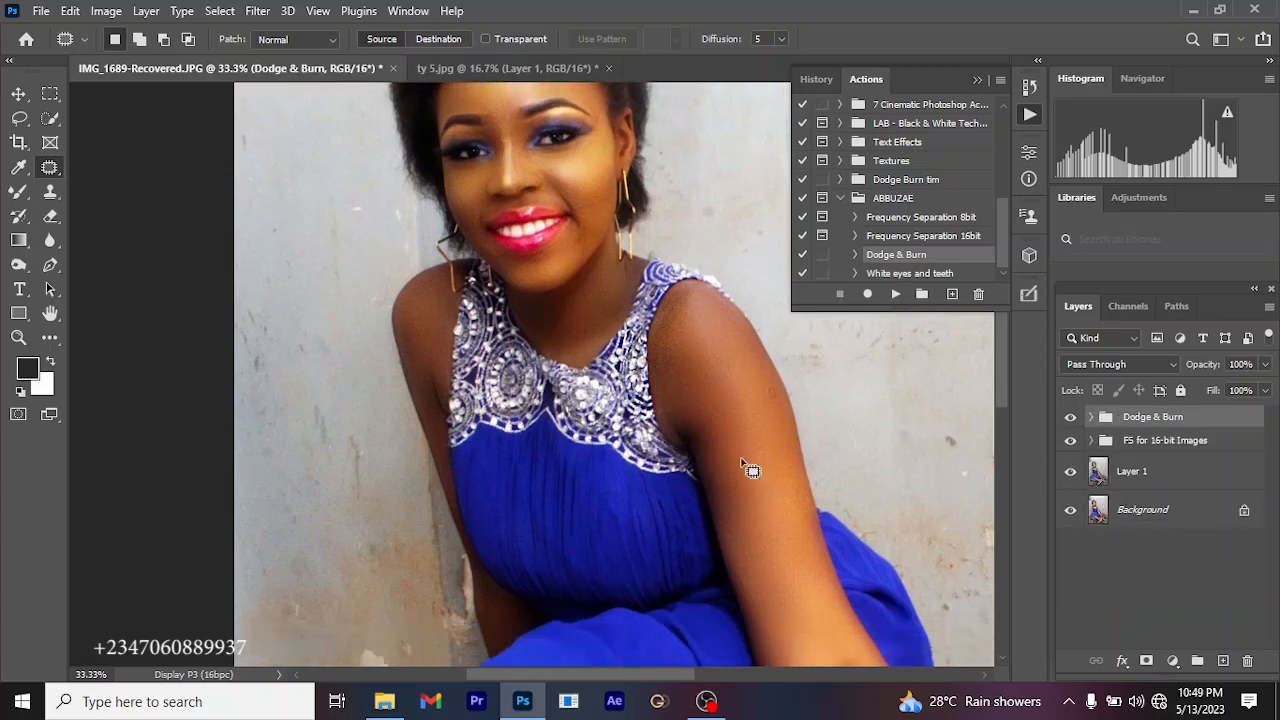
pyautogui.scroll(-3, 754, 497)
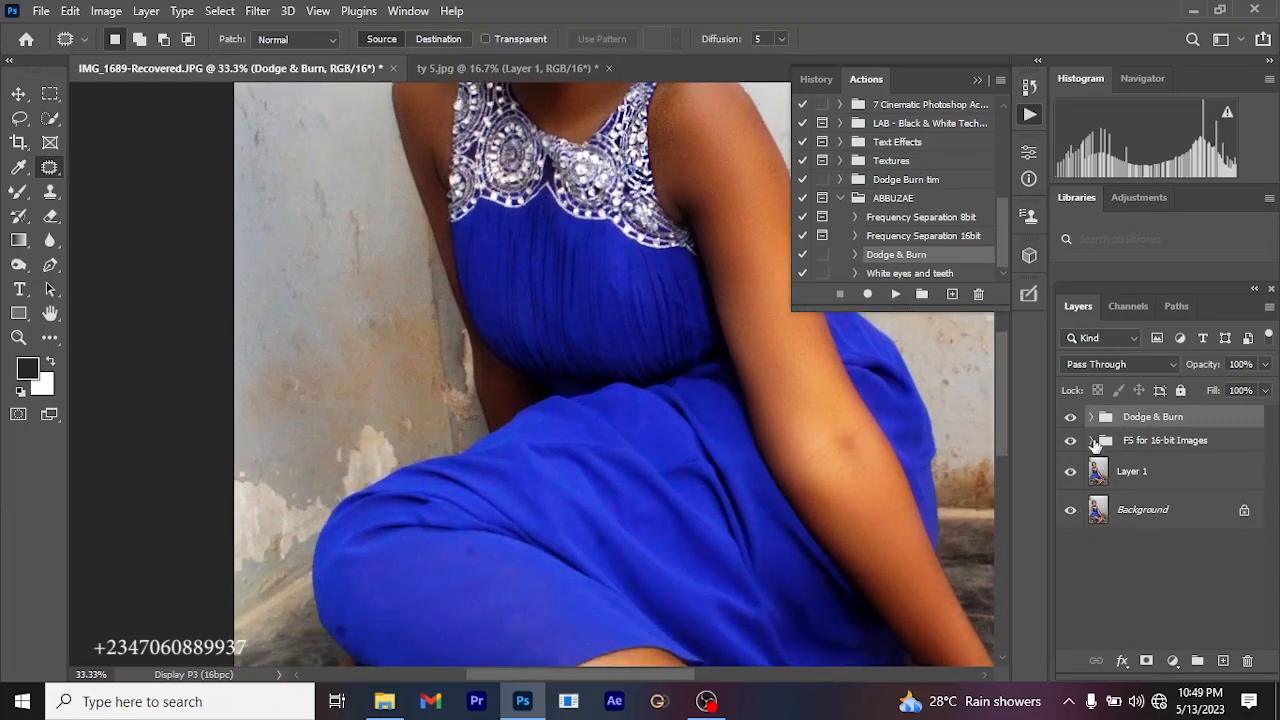
pyautogui.click(1093, 441)
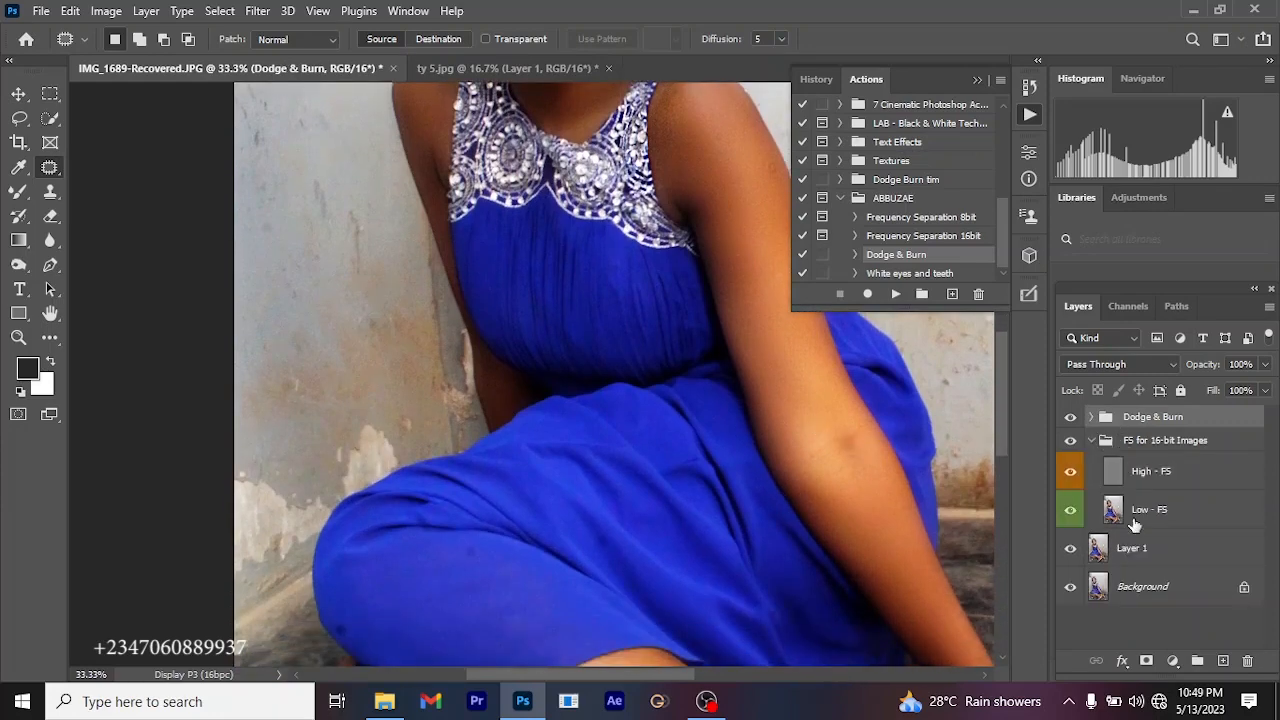
pyautogui.click(1138, 512)
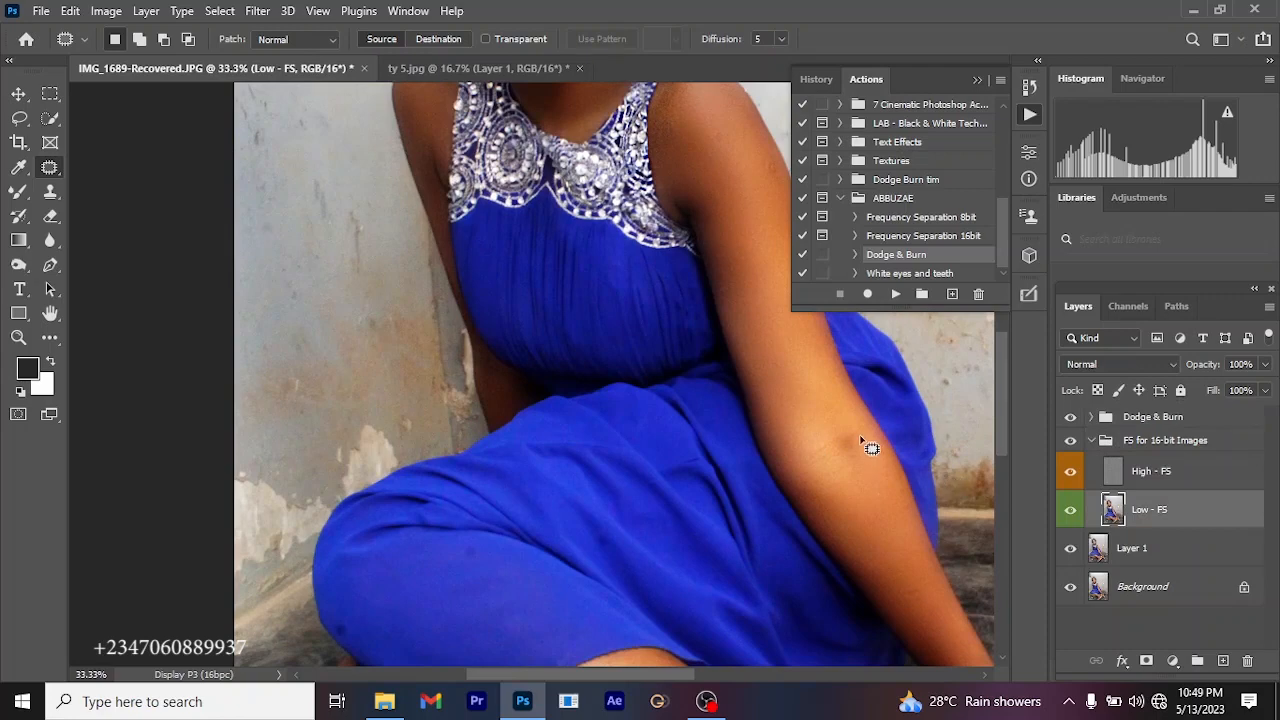
pyautogui.moveTo(861, 439)
pyautogui.mouseDown()
pyautogui.moveTo(843, 446)
pyautogui.moveTo(857, 453)
pyautogui.moveTo(806, 430)
pyautogui.mouseUp()
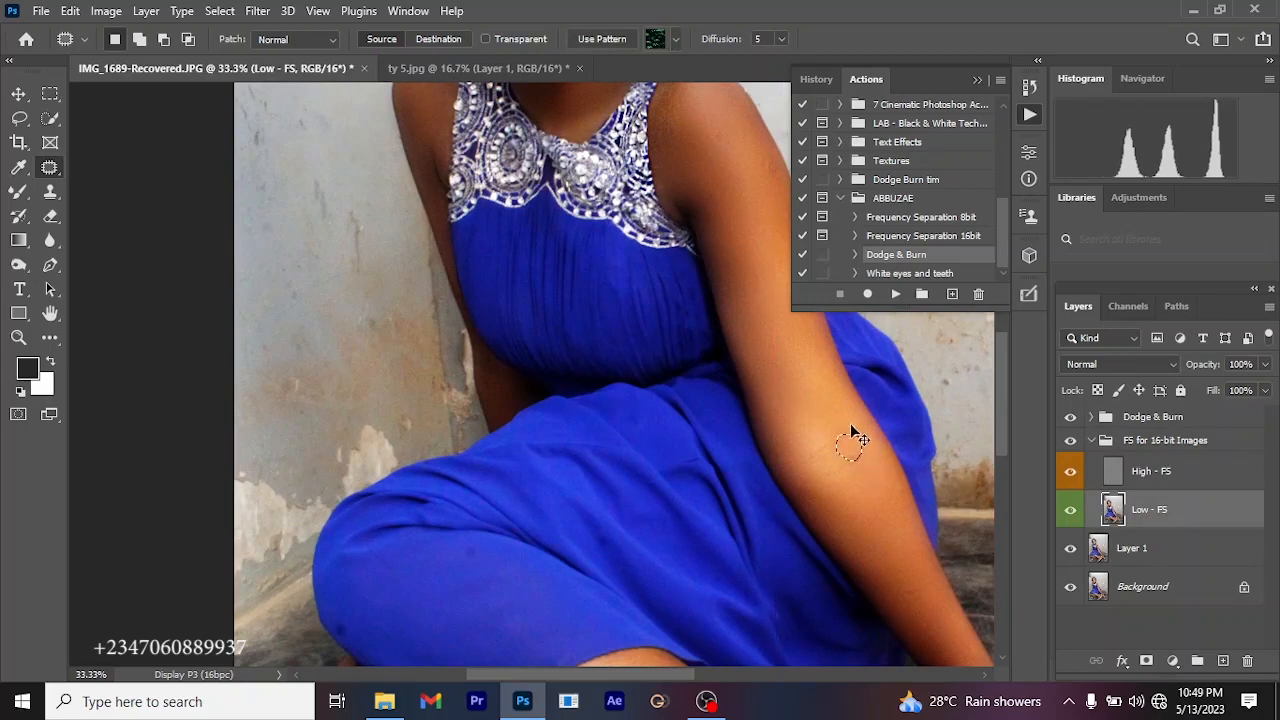
pyautogui.hotkey('ctrl', 'd')
# - Patch the mark on the lower leg near the front ankle on the Low - FS layer and clear the selection
pyautogui.scroll(-1, 650, 450)
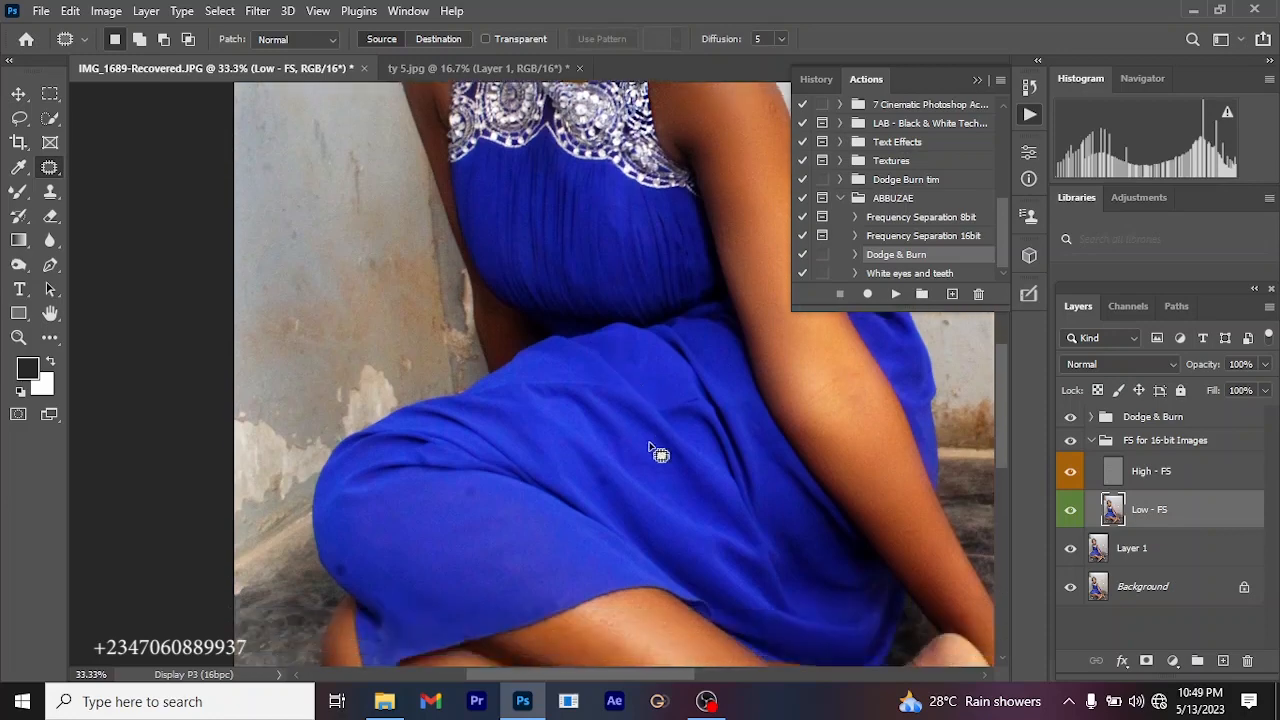
pyautogui.scroll(-3, 657, 452)
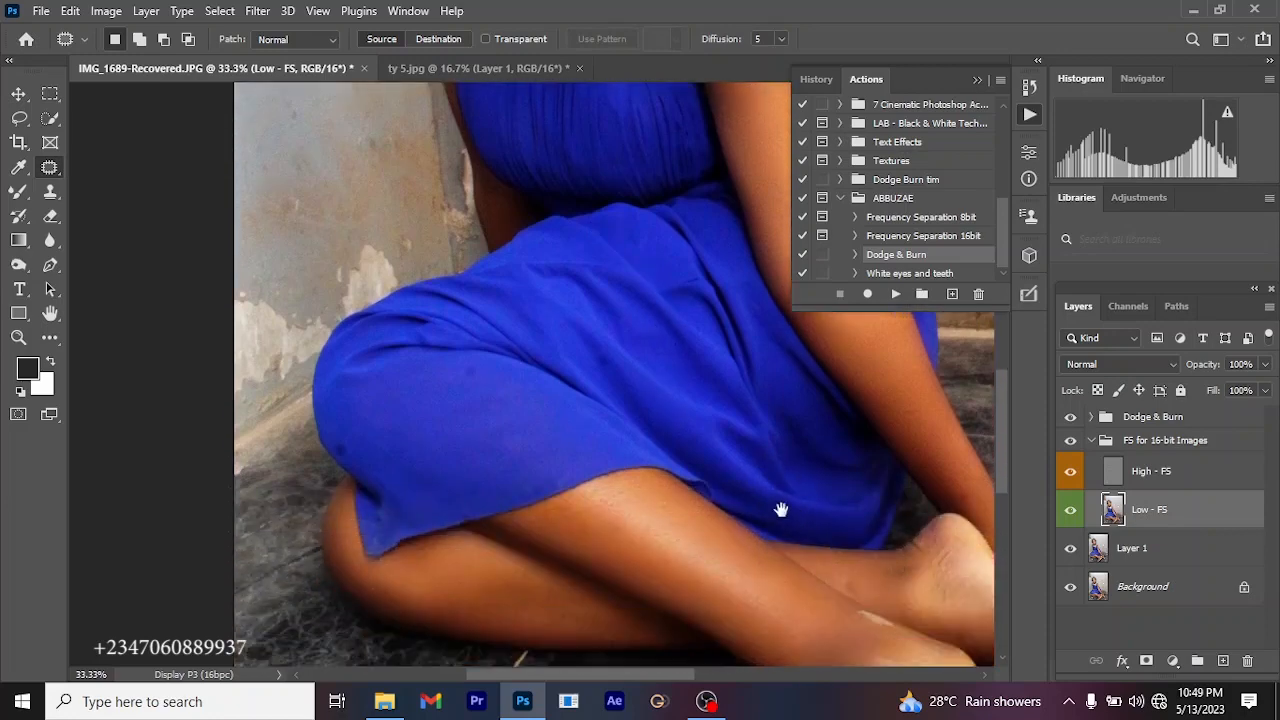
pyautogui.moveTo(781, 510); pyautogui.dragTo(639, 425)
pyautogui.moveTo(718, 548); pyautogui.dragTo(747, 531)
pyautogui.hotkey('ctrl', 'd')
# - Patch the mark at the edge of the front ankle with nearby leg skin on the High - FS layer and deselect
pyautogui.click(1149, 484)
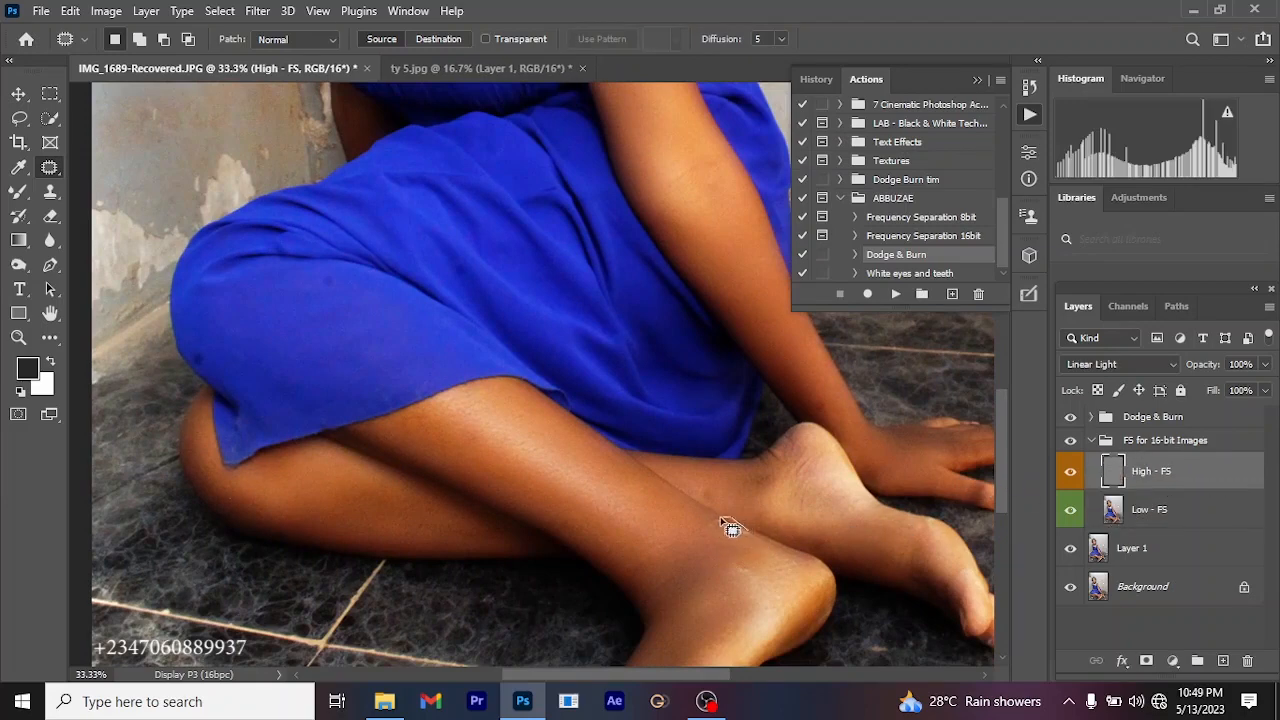
pyautogui.moveTo(731, 528)
pyautogui.mouseDown()
pyautogui.moveTo(763, 543)
pyautogui.moveTo(660, 515)
pyautogui.mouseUp()
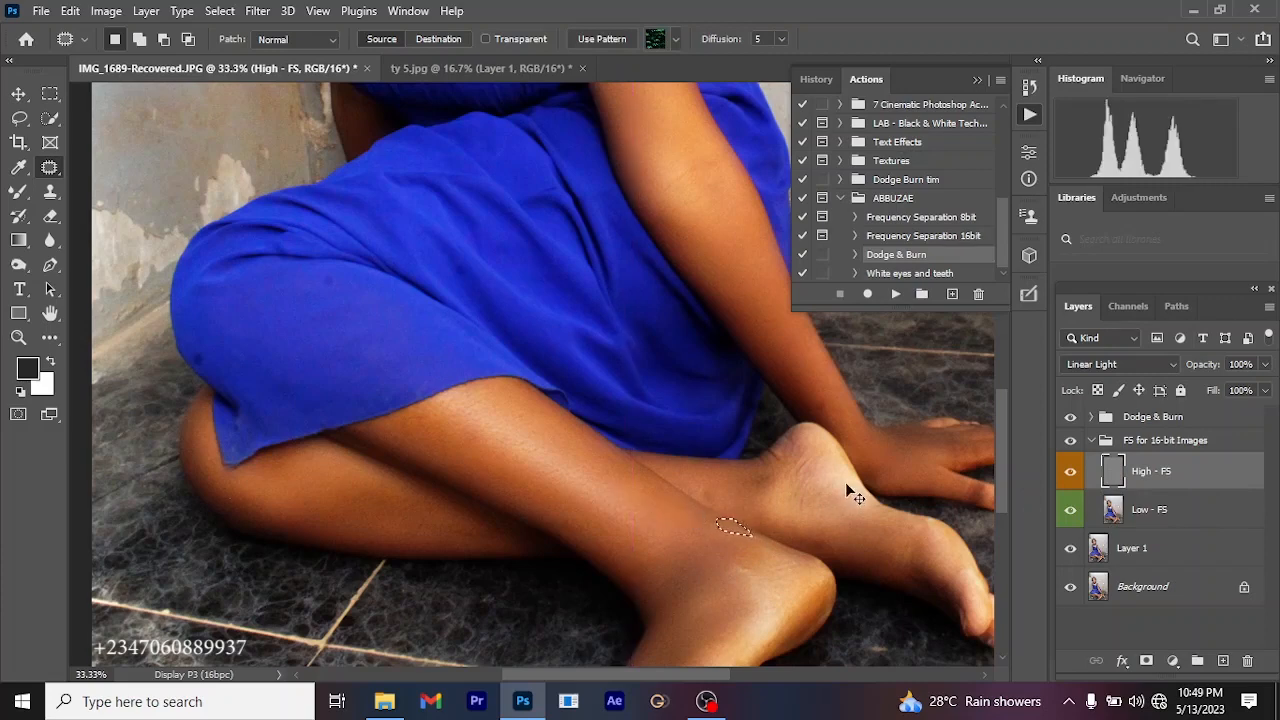
pyautogui.hotkey('ctrl', 'd')
# - Try to patch the small spot on the front ankle with the Dodge layer's mask active
pyautogui.keyDown('ctrl'); pyautogui.click(845, 488); pyautogui.keyUp('ctrl')
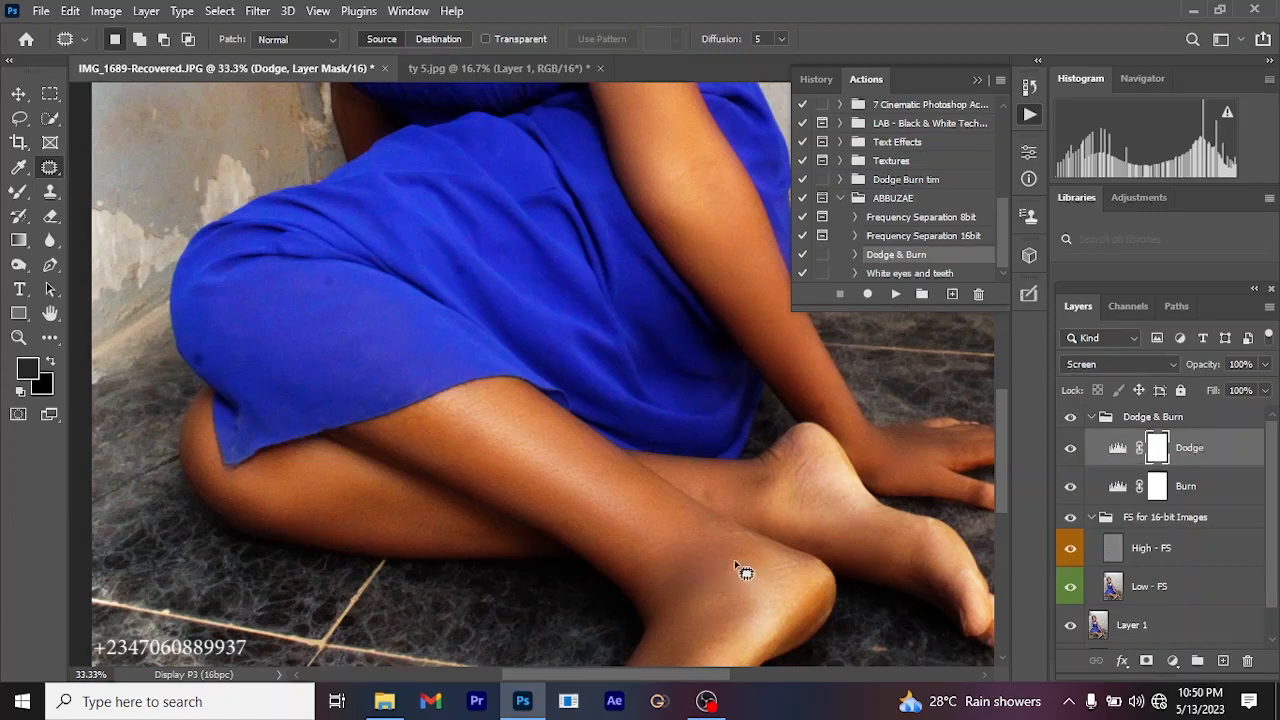
pyautogui.moveTo(745, 571)
pyautogui.mouseDown()
pyautogui.moveTo(740, 586)
pyautogui.moveTo(745, 575)
pyautogui.mouseUp()
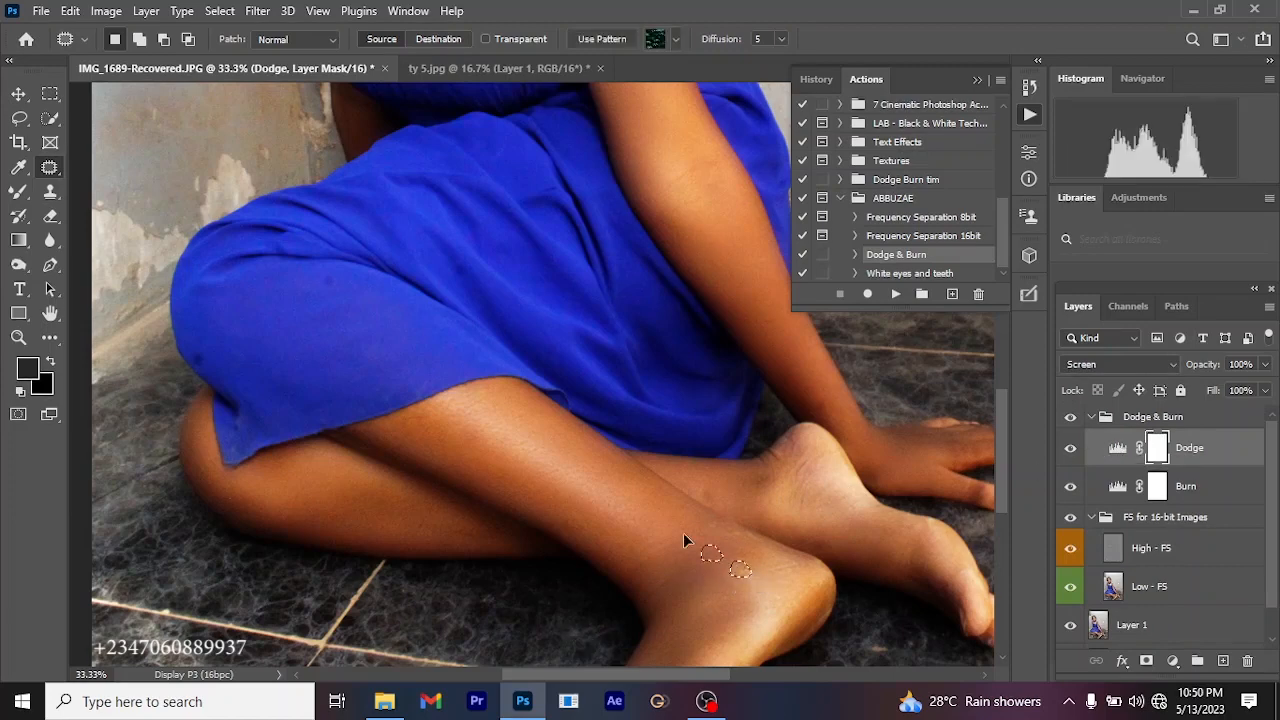
pyautogui.moveTo(683, 535); pyautogui.dragTo(770, 457)
# - Review the whole portrait at 12.5% and return to a closer view of the face and upper body
pyautogui.hotkey('ctrl', '-')
pyautogui.hotkey('ctrl', '-')
pyautogui.hotkey('ctrl', '-')
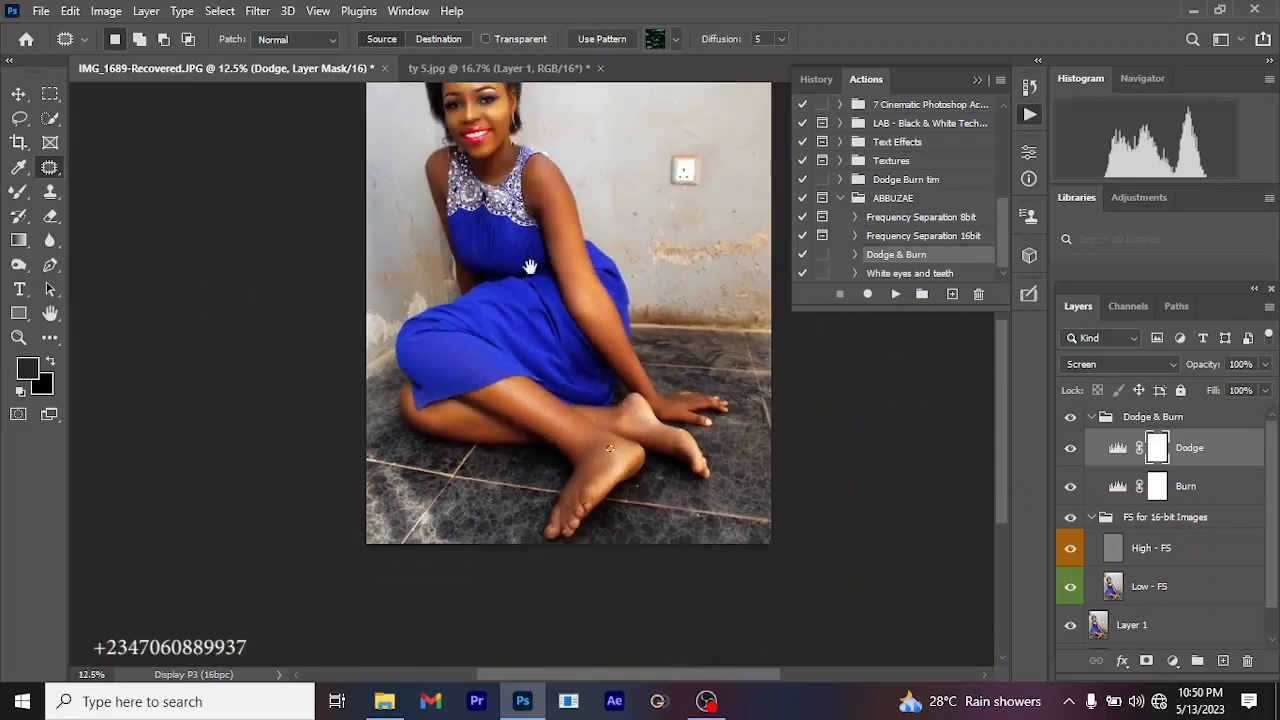
pyautogui.moveTo(533, 265); pyautogui.dragTo(593, 493)
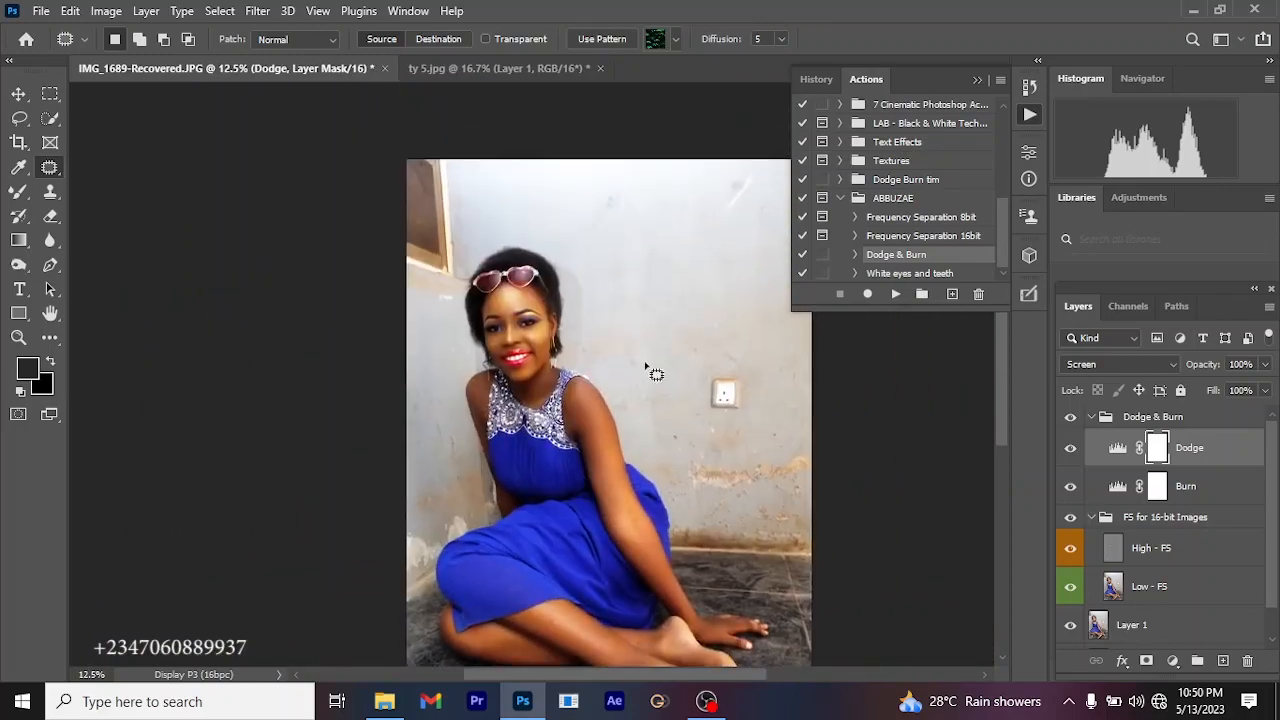
pyautogui.hotkey('ctrl', '+')
pyautogui.hotkey('ctrl', '+')
pyautogui.hotkey('ctrl', '+')
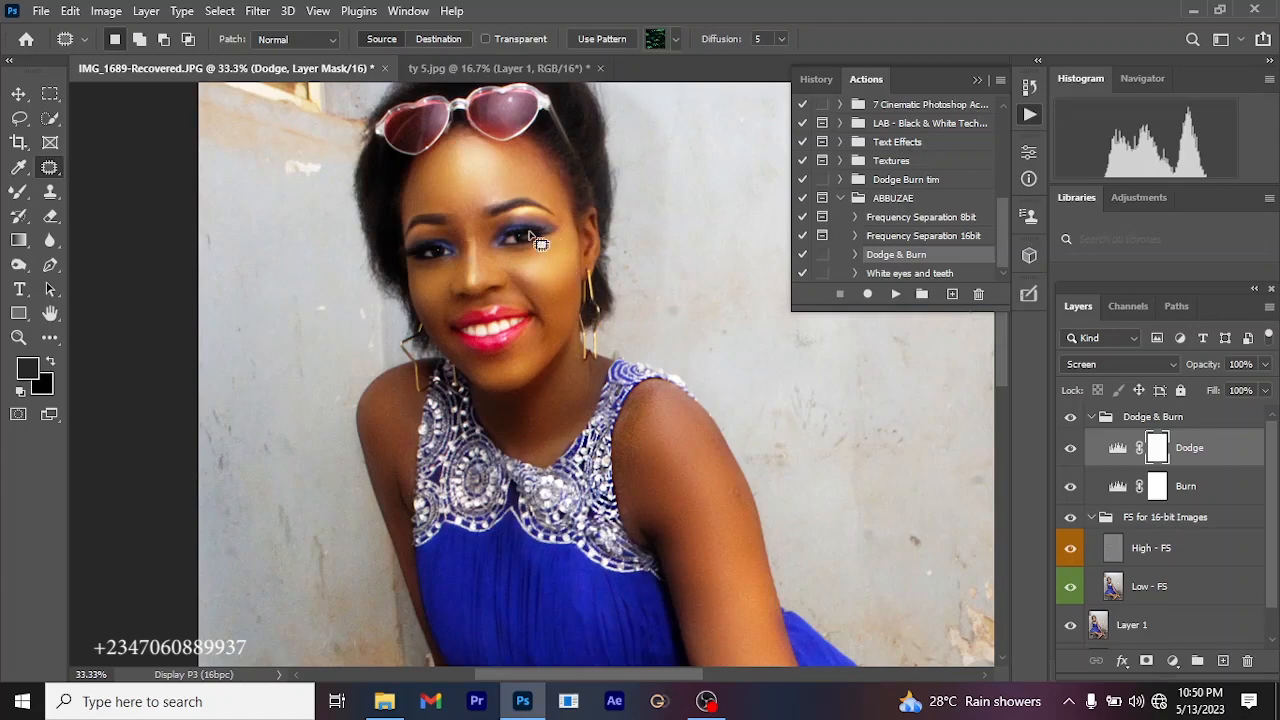
# - Collapse the Dodge & Burn and FS for 16-bit Images groups in the layer stack
pyautogui.scroll(1, 531, 235)
pyautogui.scroll(3, 535, 230)
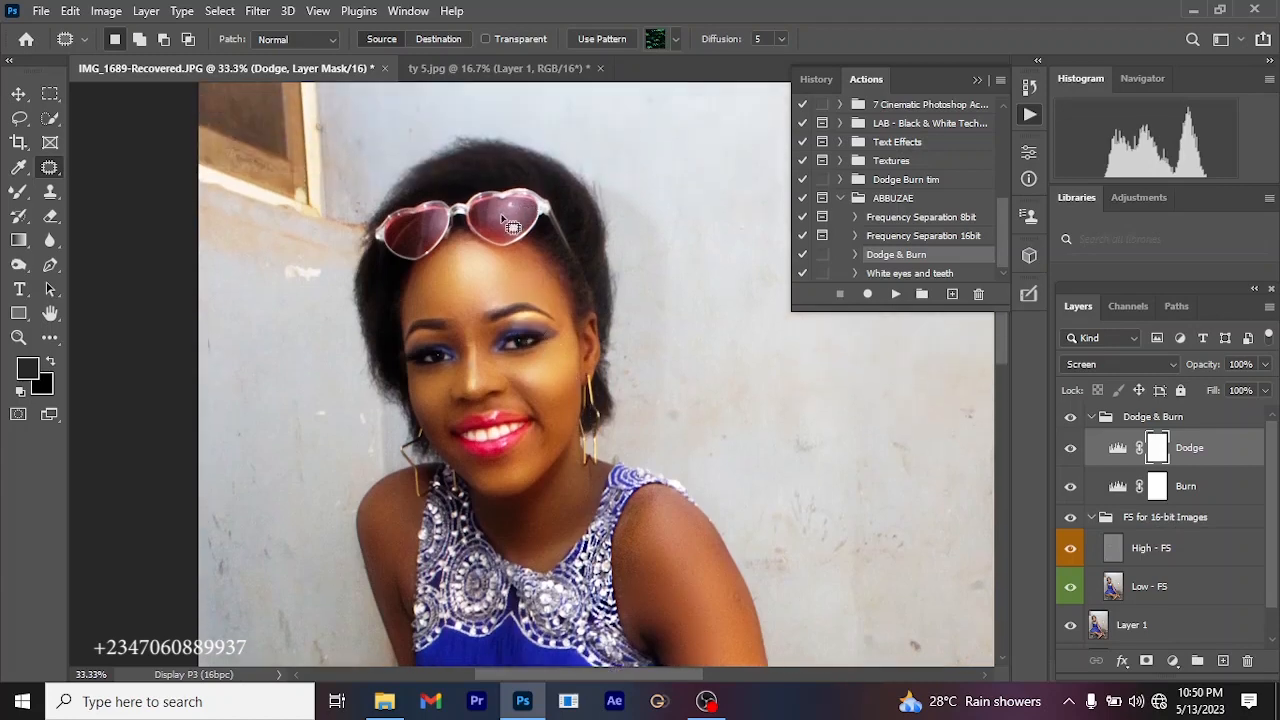
pyautogui.click(1092, 421)
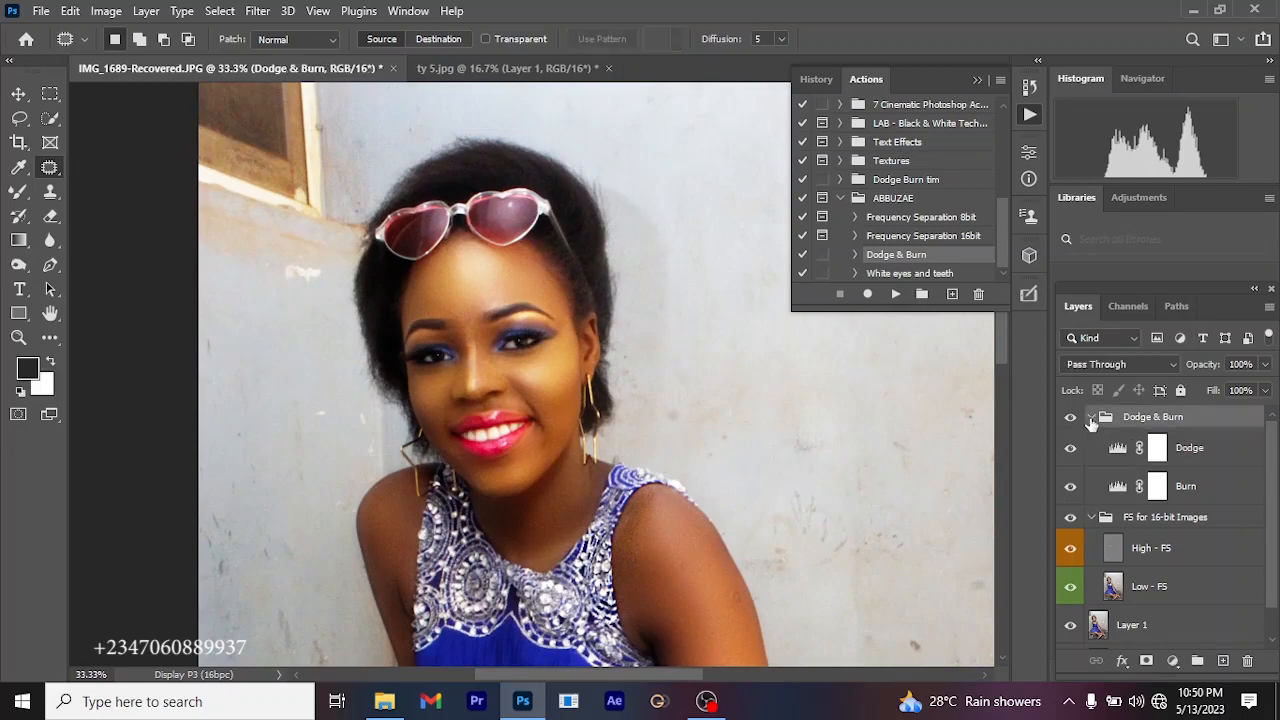
pyautogui.click(1092, 421)
# - Run the White eyes and teeth action from the ABBUZAE set
pyautogui.press('b')
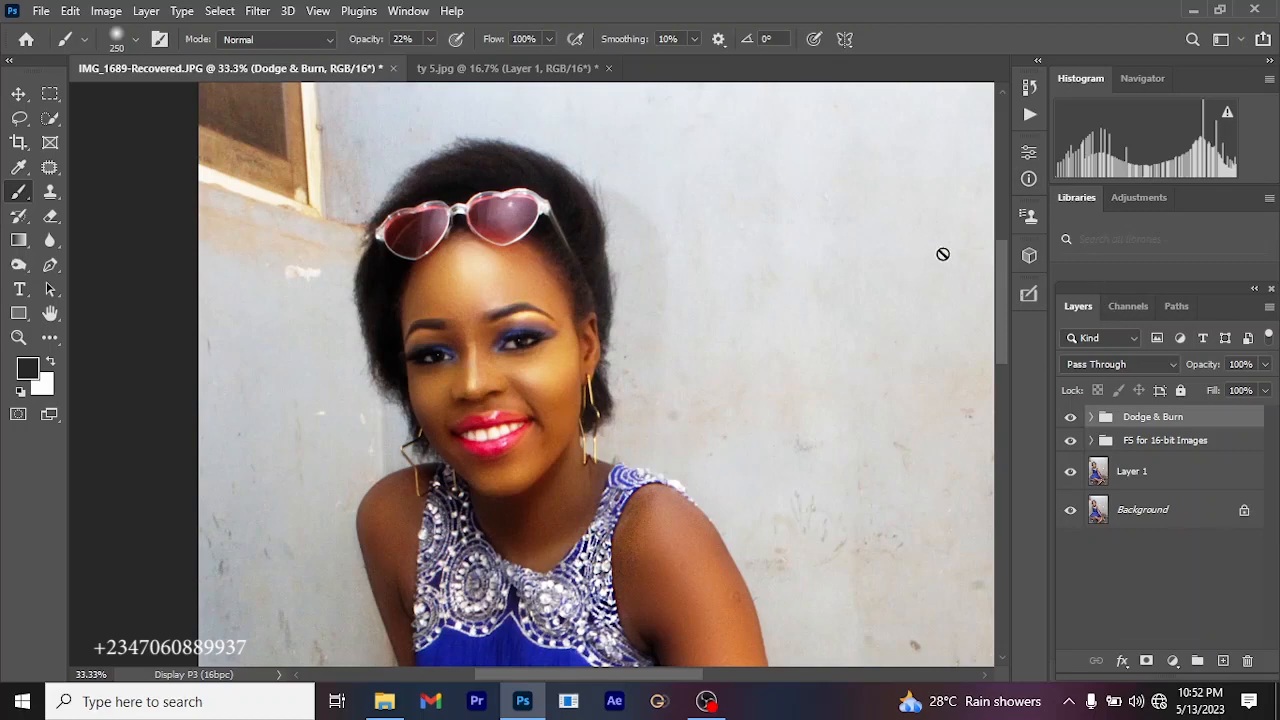
pyautogui.click(1029, 116)
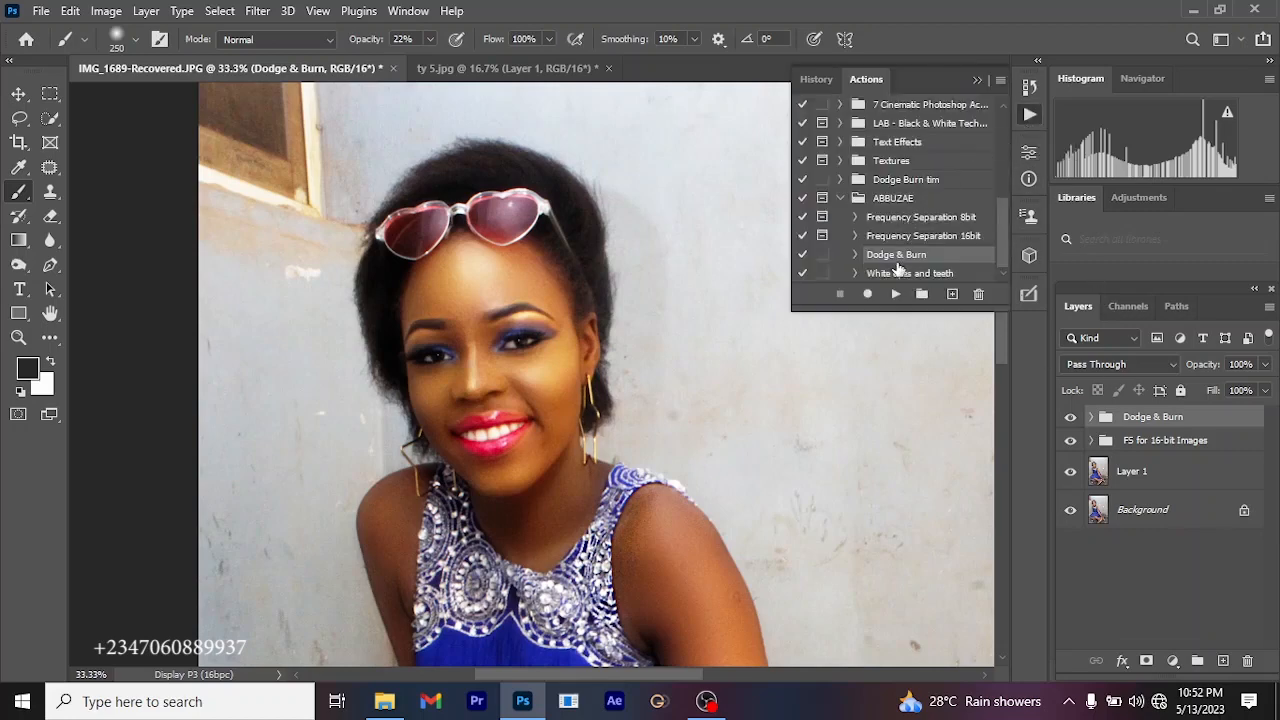
pyautogui.click(916, 275)
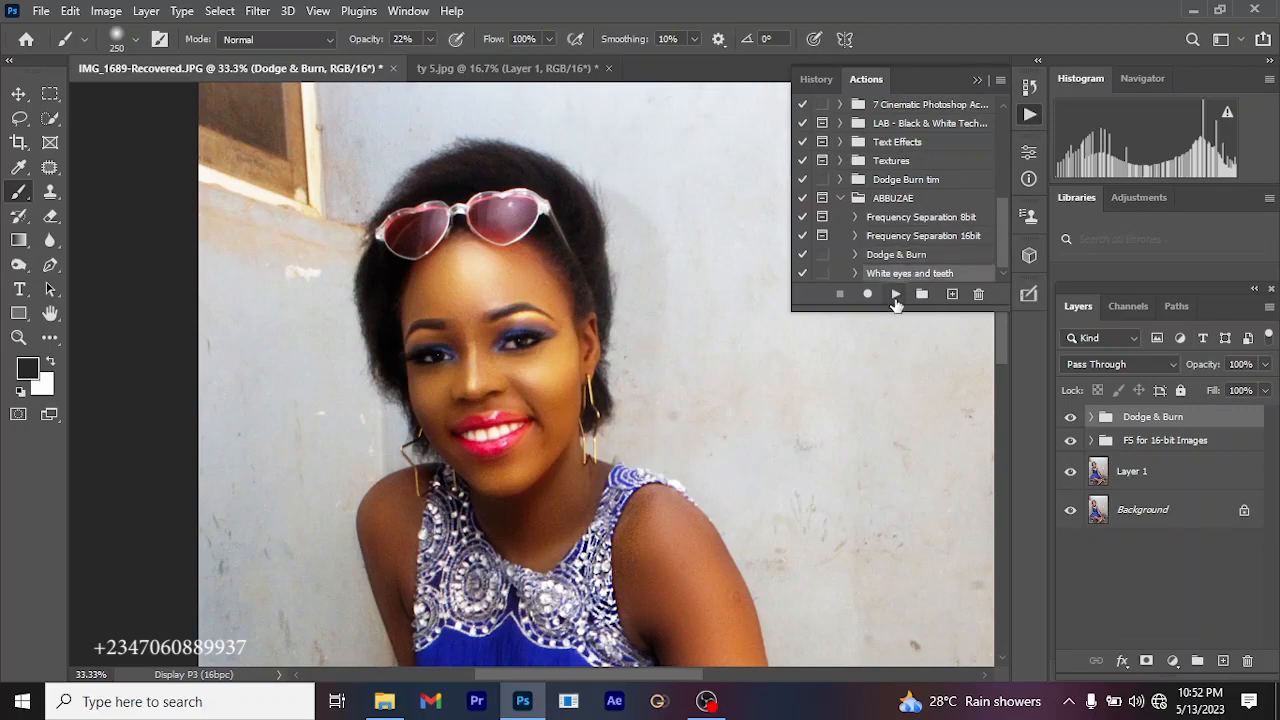
pyautogui.click(896, 296)
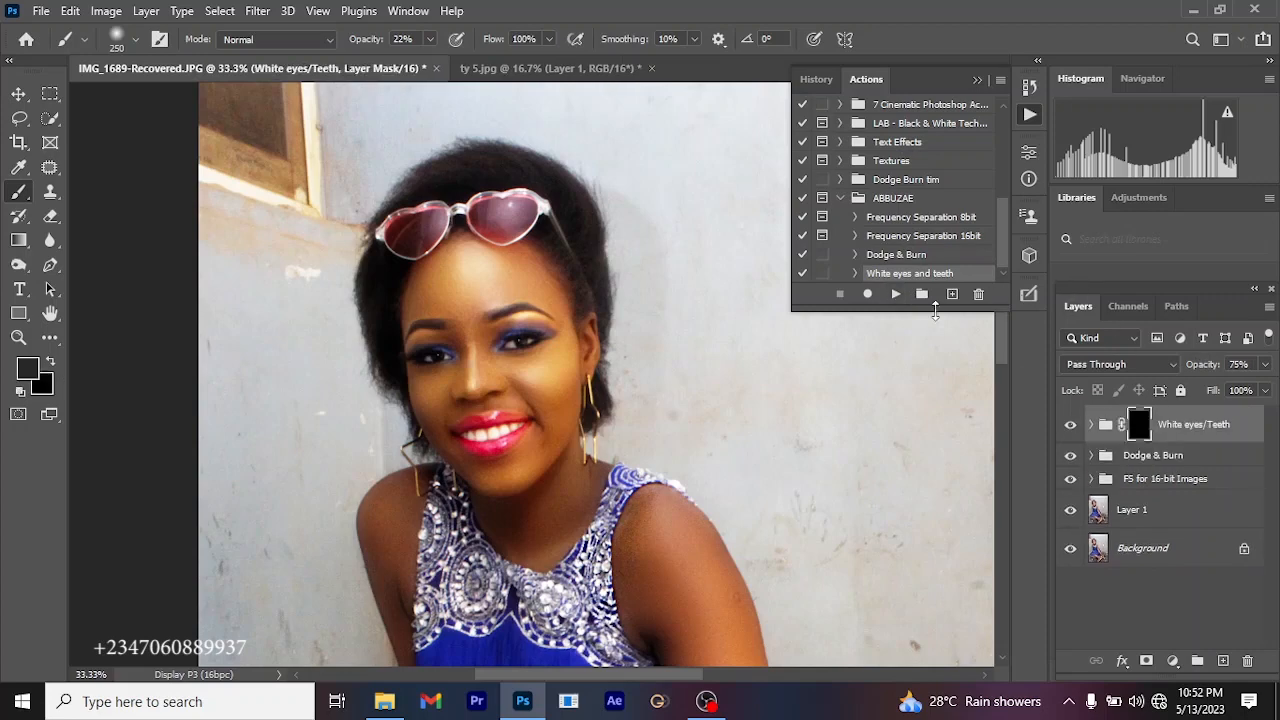
# - Set up a 30 px brush with white as the foreground colour for the White eyes/Teeth mask, working close to the mouth
pyautogui.press(']')
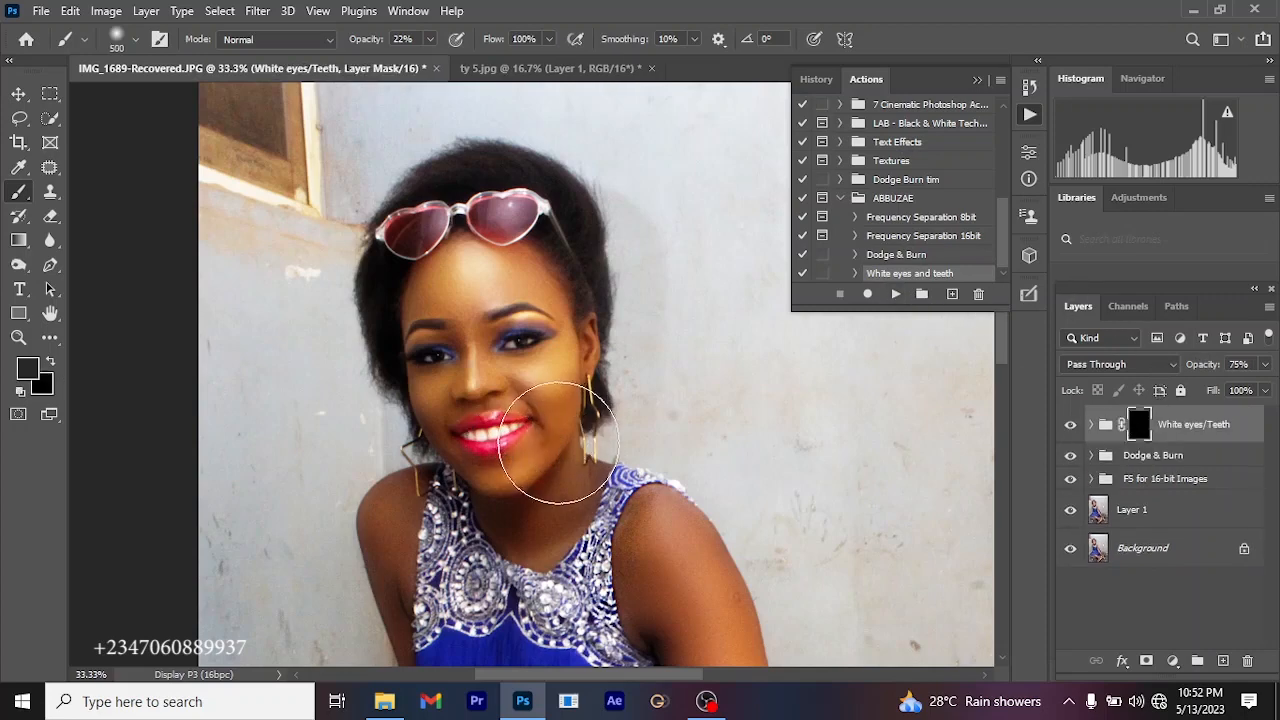
pyautogui.press('p')
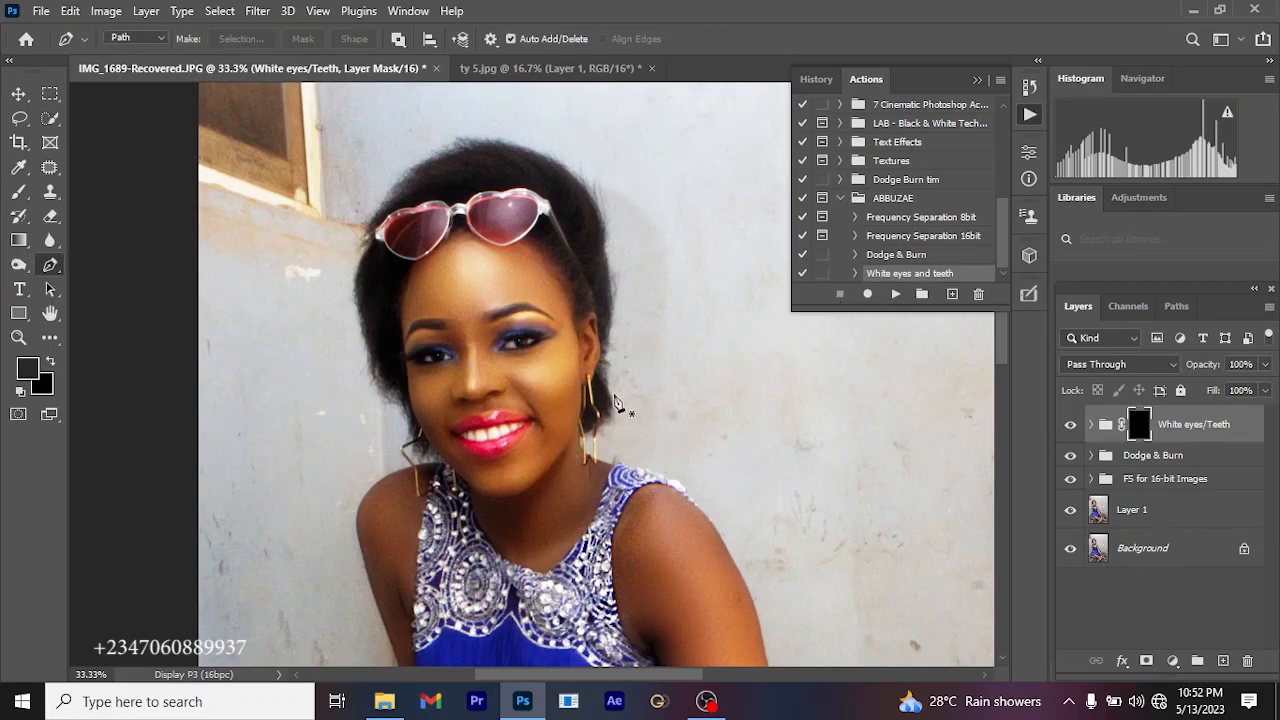
pyautogui.click(20, 196)
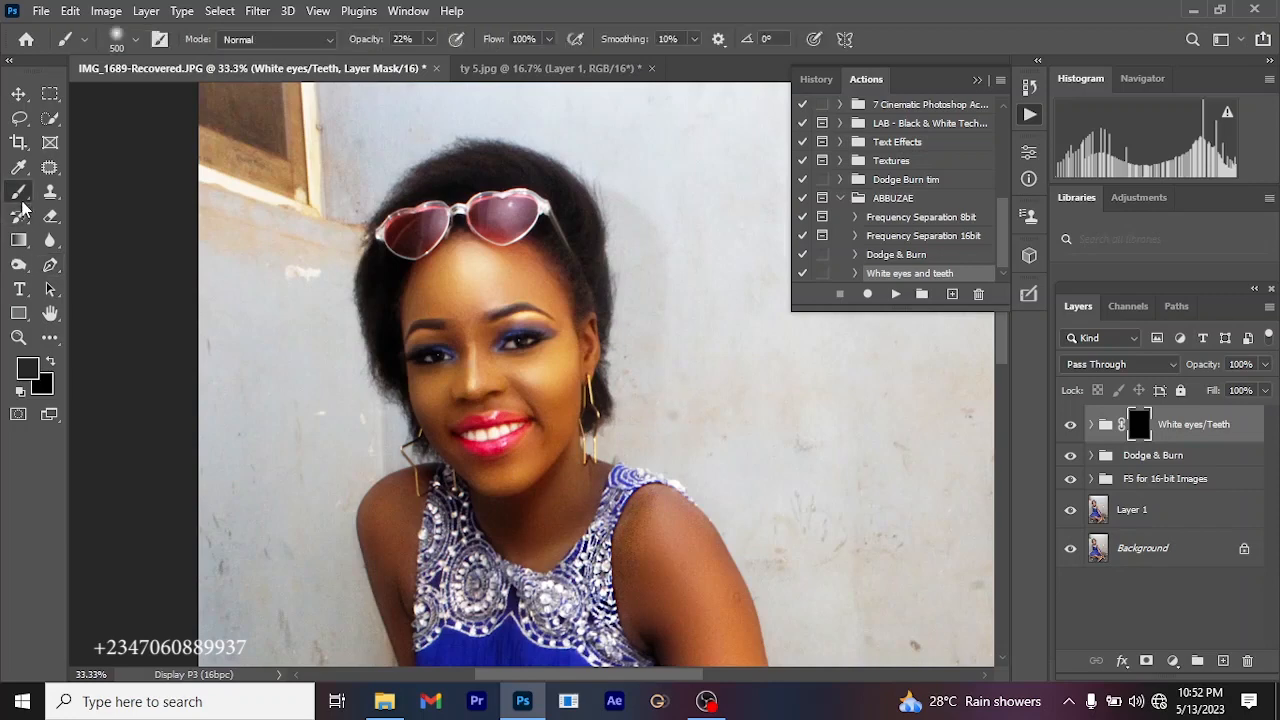
pyautogui.hotkey('ctrl', '-')
pyautogui.press('[')
pyautogui.press('[')
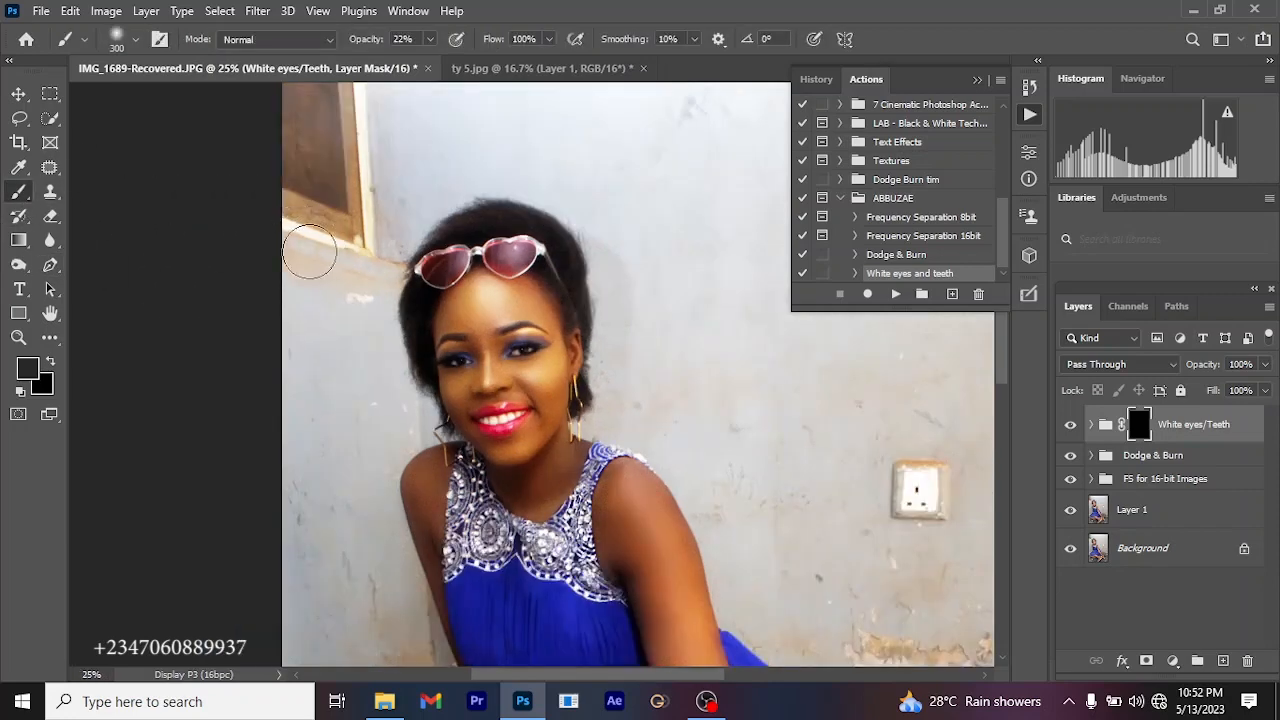
pyautogui.press('[')
pyautogui.press('[')
pyautogui.press('[')
pyautogui.press('[')
pyautogui.press('[')
pyautogui.press('[')
pyautogui.scroll(5, 447, 410)
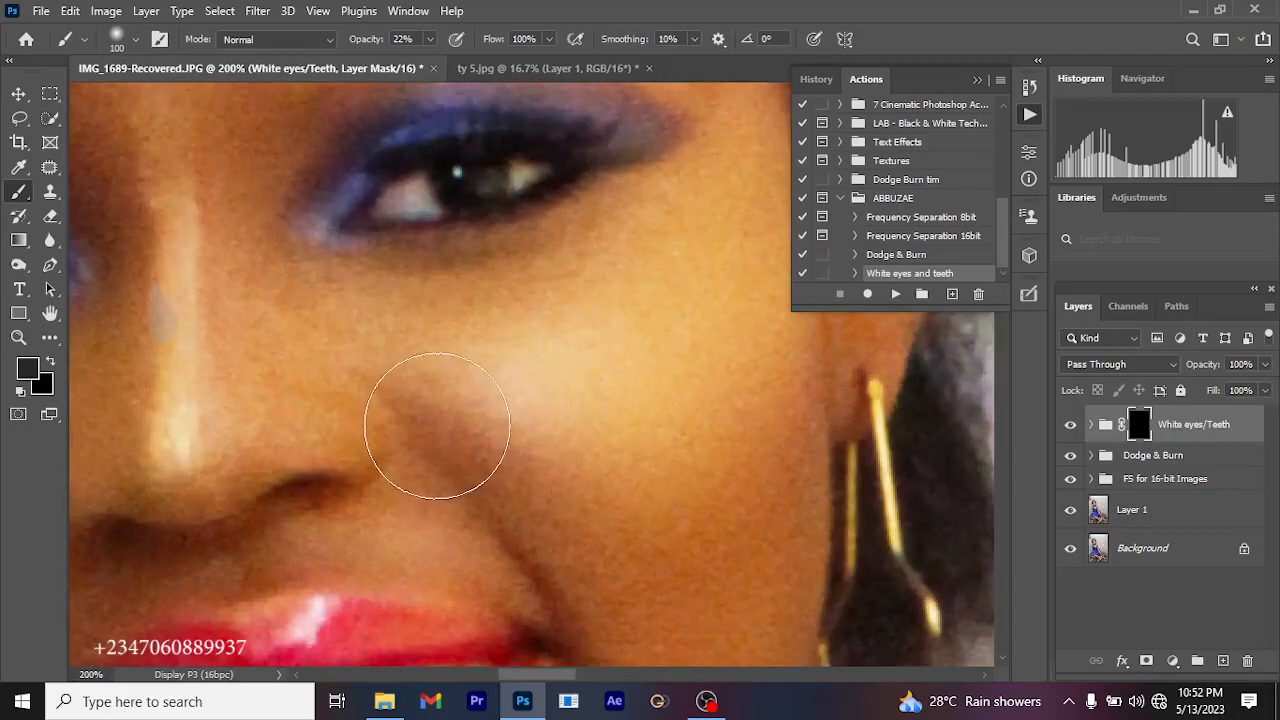
pyautogui.press('space')
pyautogui.moveTo(423, 437)
pyautogui.mouseDown()
pyautogui.moveTo(471, 266)
pyautogui.moveTo(520, 207)
pyautogui.mouseUp()
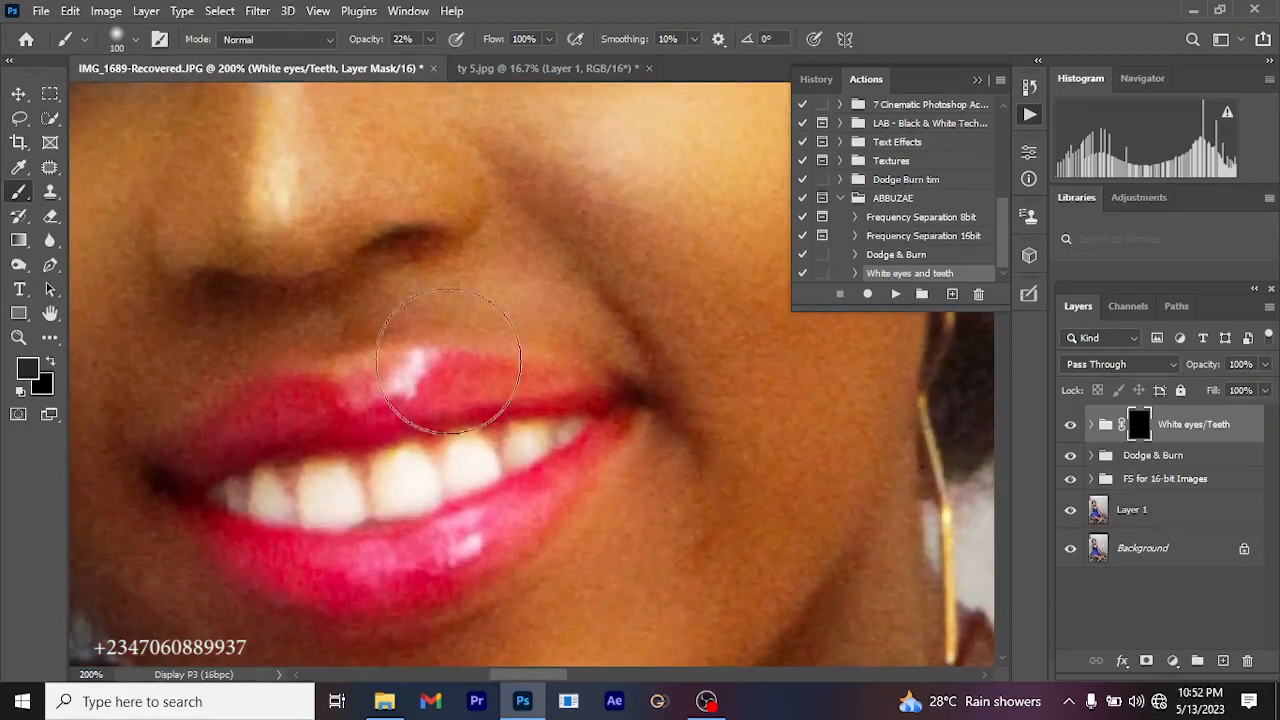
pyautogui.press('[')
pyautogui.press('[')
pyautogui.press('[')
pyautogui.press('[')
pyautogui.press('[')
pyautogui.press('[')
pyautogui.press('[')
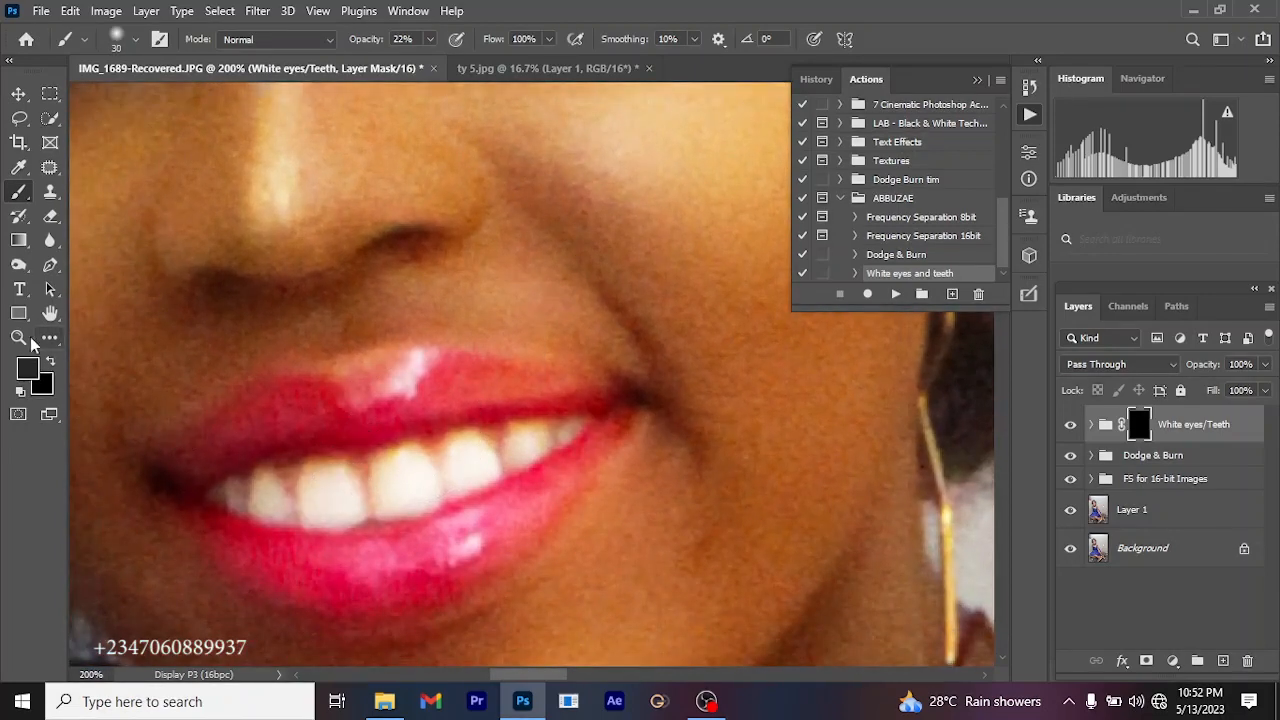
pyautogui.click(52, 364)
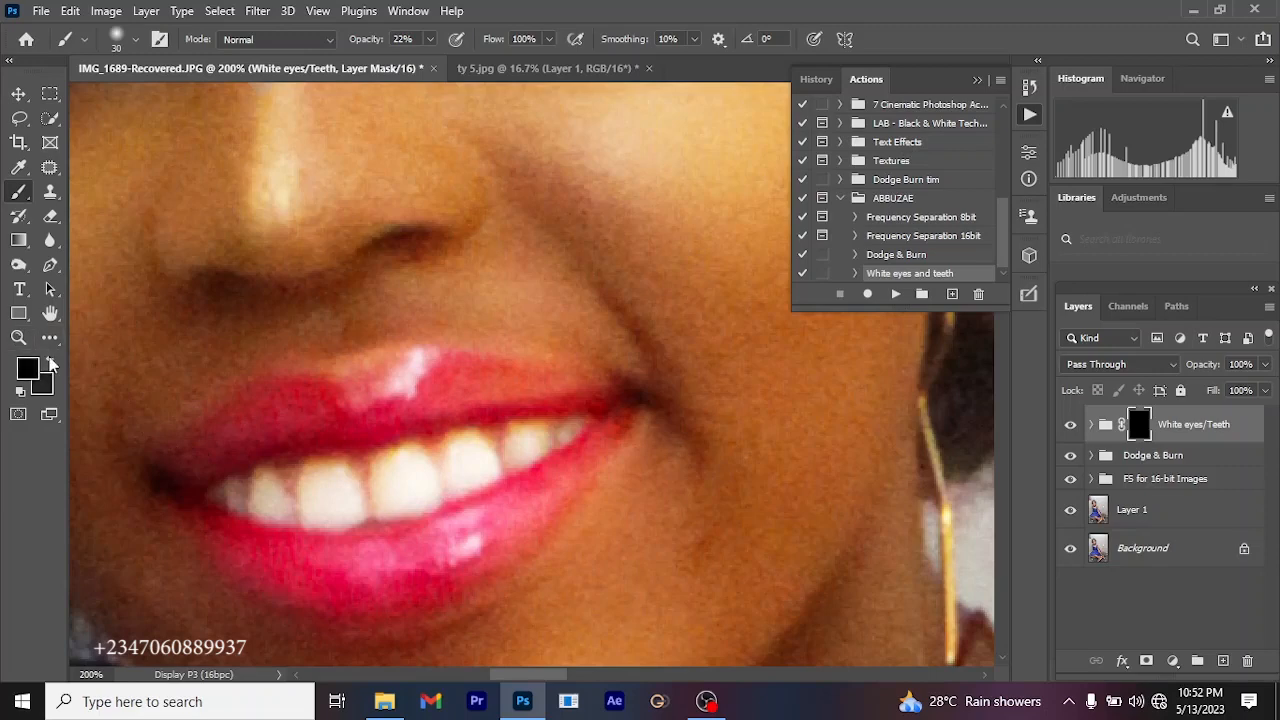
pyautogui.click(52, 366)
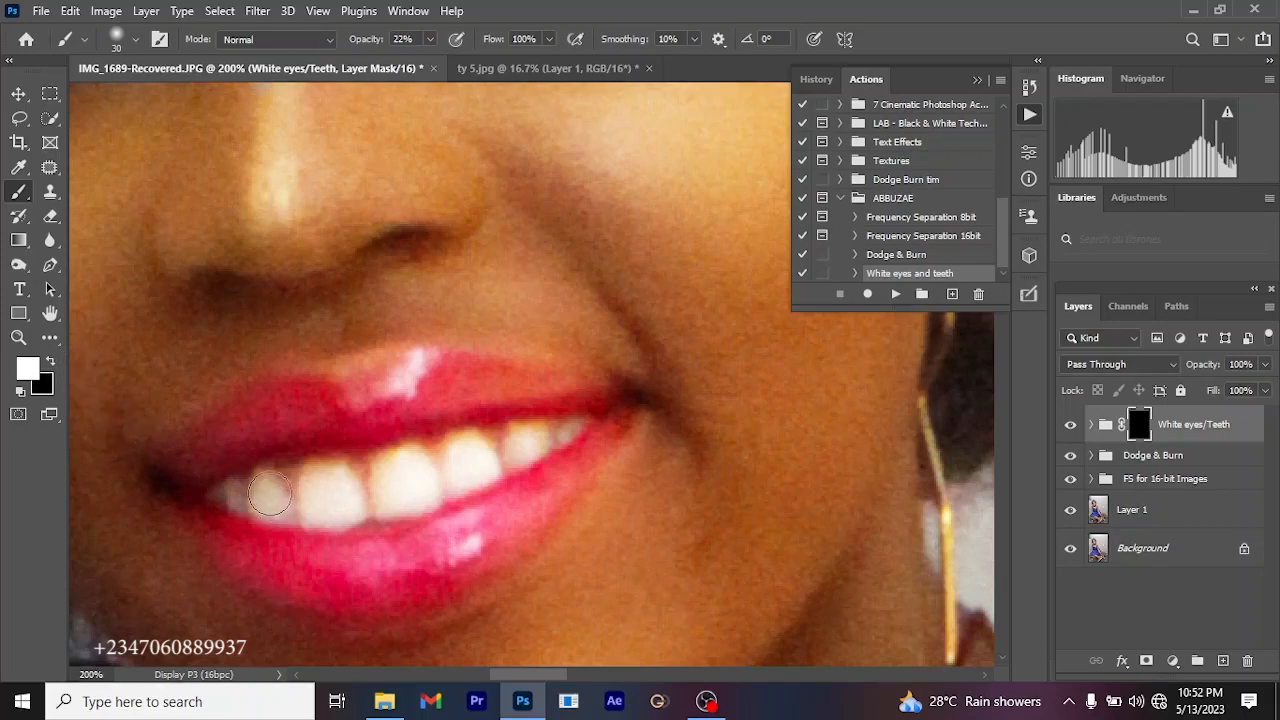
# - Whiten the teeth by painting over them on the White eyes/Teeth mask with a 15 px brush at 53% opacity
pyautogui.press('[')
pyautogui.press('[')
pyautogui.press('[')
pyautogui.click(430, 40)
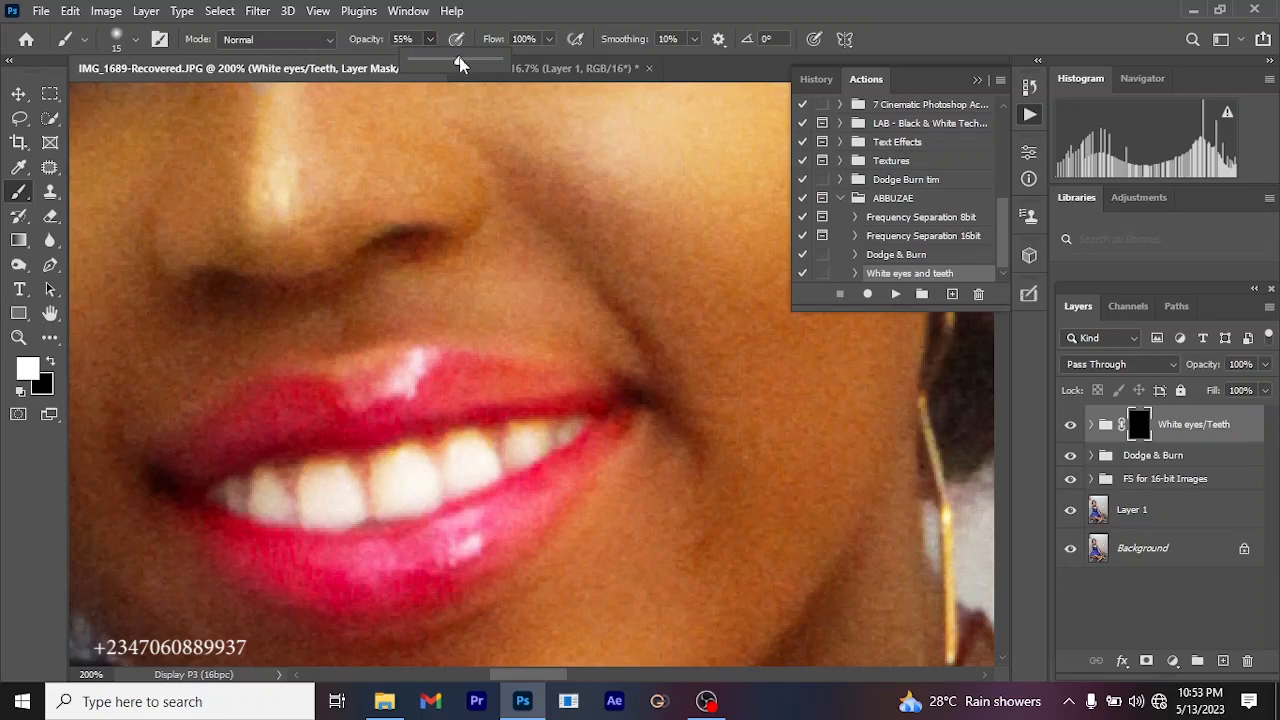
pyautogui.moveTo(457, 57); pyautogui.dragTo(455, 58)
pyautogui.click(267, 479)
pyautogui.moveTo(267, 479)
pyautogui.mouseDown()
pyautogui.moveTo(272, 510)
pyautogui.moveTo(267, 477)
pyautogui.moveTo(259, 501)
pyautogui.moveTo(278, 509)
pyautogui.moveTo(322, 474)
pyautogui.moveTo(309, 506)
pyautogui.moveTo(314, 481)
pyautogui.moveTo(333, 486)
pyautogui.moveTo(331, 467)
pyautogui.moveTo(341, 492)
pyautogui.moveTo(322, 495)
pyautogui.moveTo(343, 498)
pyautogui.moveTo(316, 486)
pyautogui.moveTo(400, 469)
pyautogui.moveTo(408, 498)
pyautogui.moveTo(454, 487)
pyautogui.moveTo(469, 460)
pyautogui.moveTo(516, 454)
pyautogui.moveTo(537, 433)
pyautogui.moveTo(530, 451)
pyautogui.moveTo(217, 491)
pyautogui.moveTo(232, 493)
pyautogui.moveTo(225, 501)
pyautogui.moveTo(232, 484)
pyautogui.moveTo(433, 435)
pyautogui.moveTo(610, 425)
pyautogui.moveTo(567, 434)
pyautogui.mouseUp()
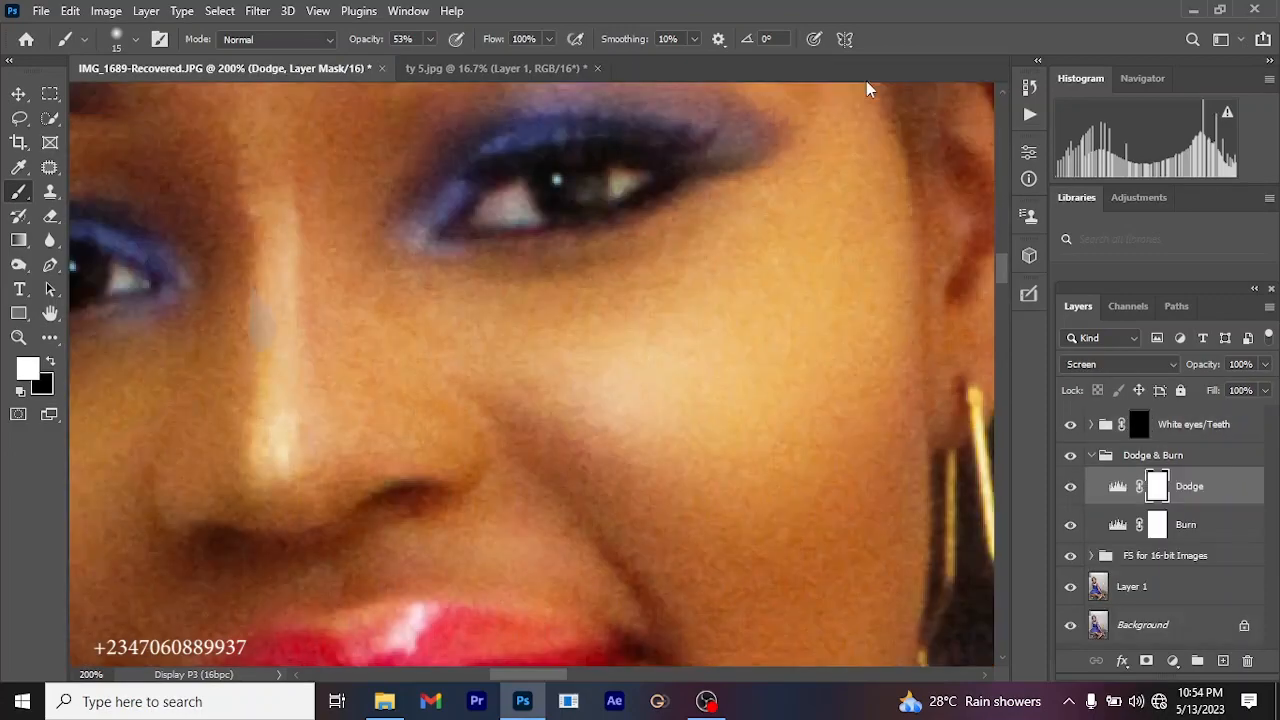
# - Examine the retouched face, shoulders and arm at 50% zoom
pyautogui.hotkey('ctrl', '-')
pyautogui.hotkey('ctrl', '-')
pyautogui.hotkey('ctrl', '-')
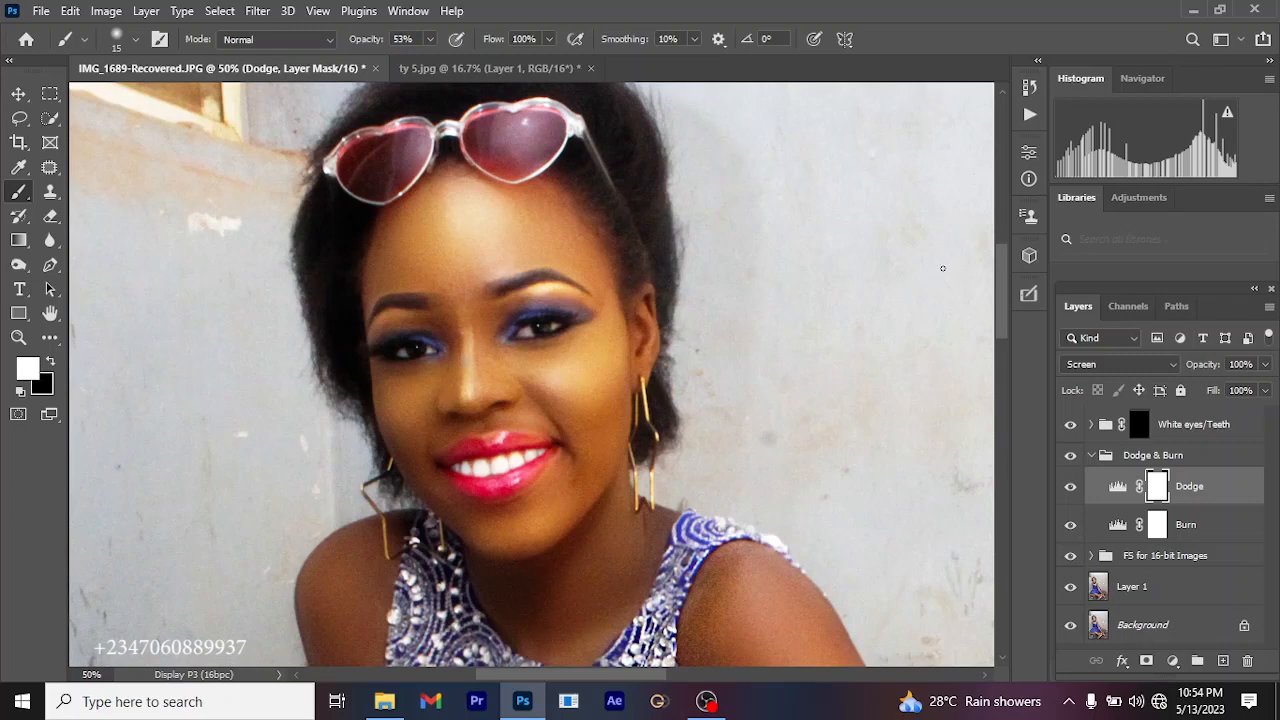
pyautogui.scroll(-5, 952, 266)
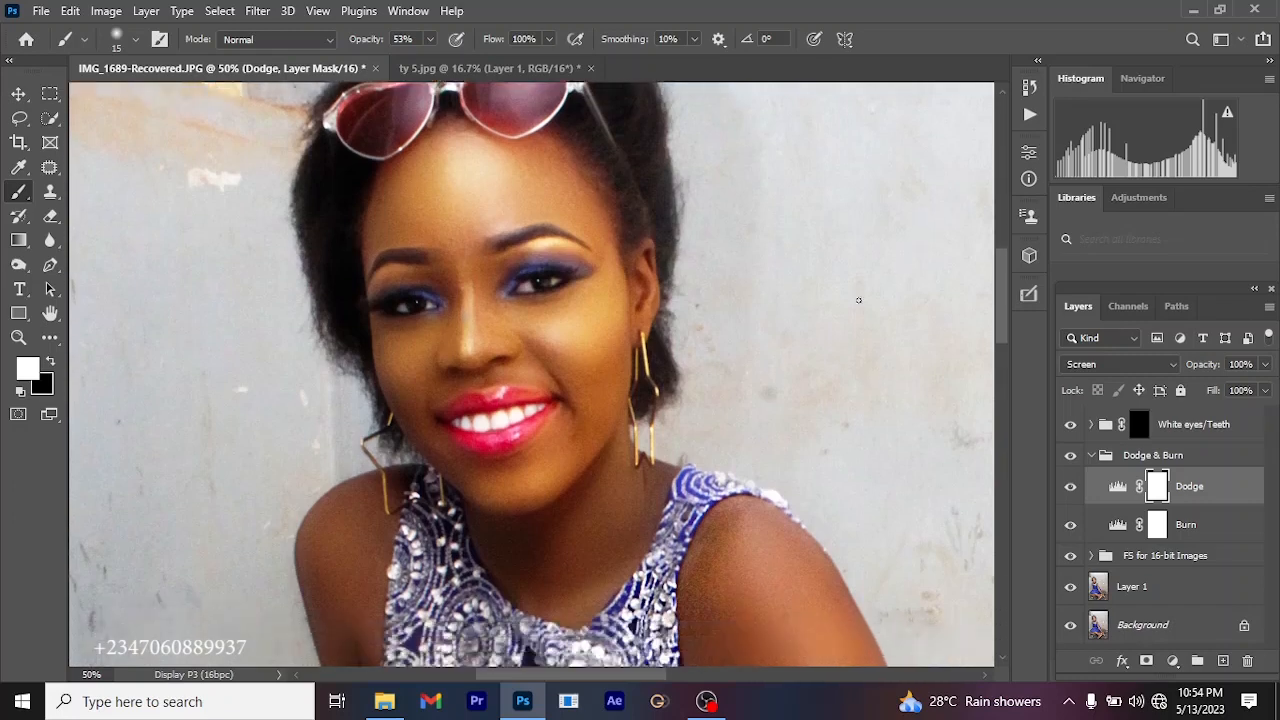
pyautogui.scroll(-4, 852, 401)
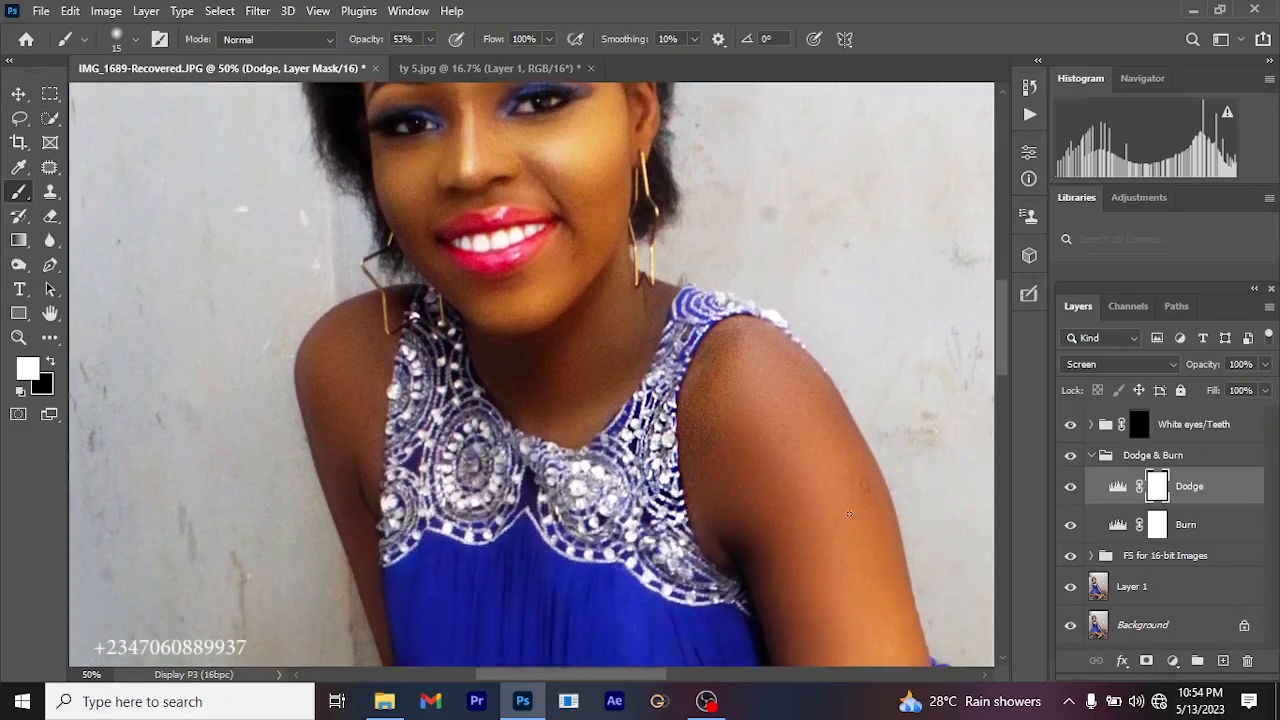
pyautogui.scroll(4, 869, 466)
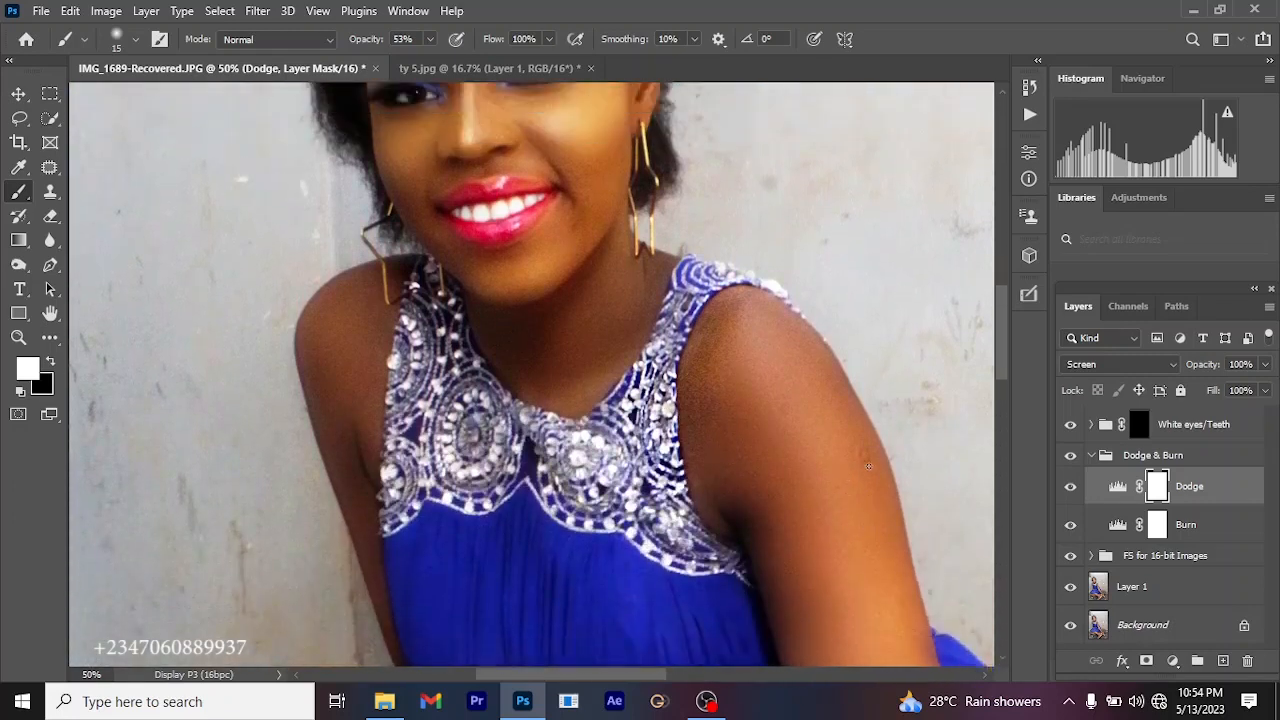
pyautogui.click(1090, 427)
pyautogui.click(1090, 427)
pyautogui.scroll(5, 1224, 440)
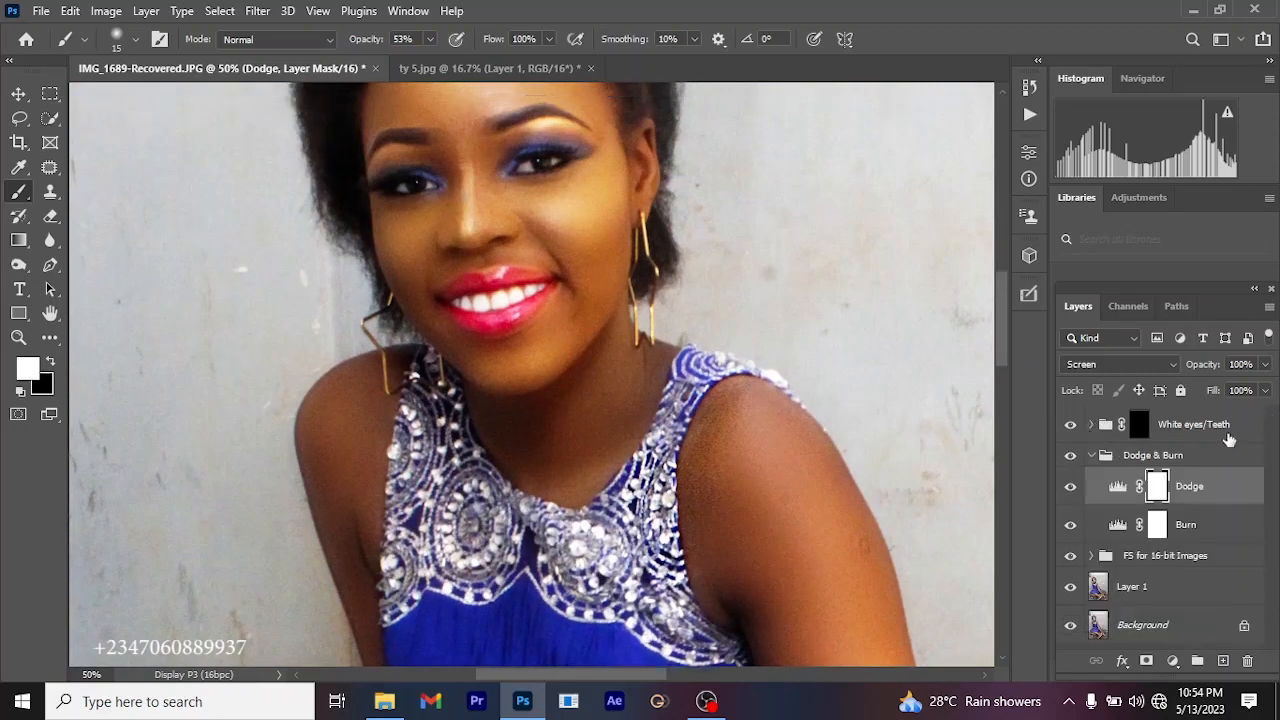
pyautogui.scroll(1, 1228, 440)
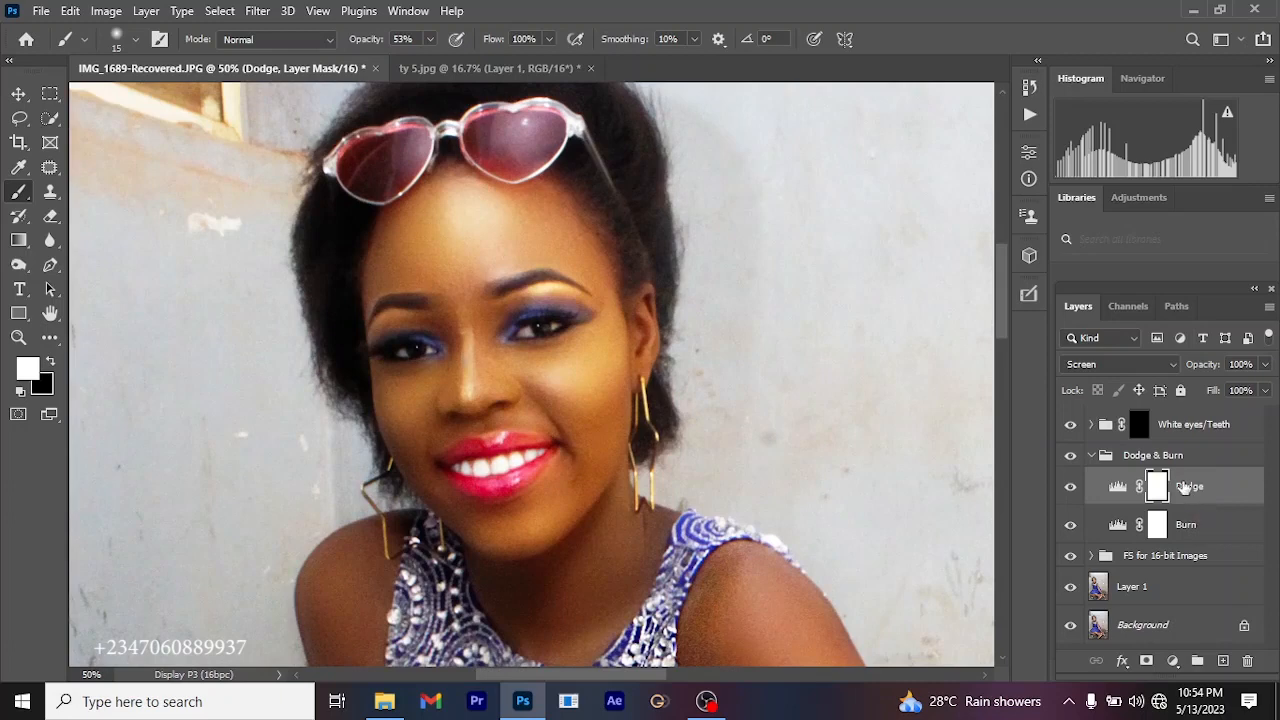
# - Merge all visible layers into a single background layer and duplicate it
pyautogui.hotkey('ctrl', 'shift', 'e')
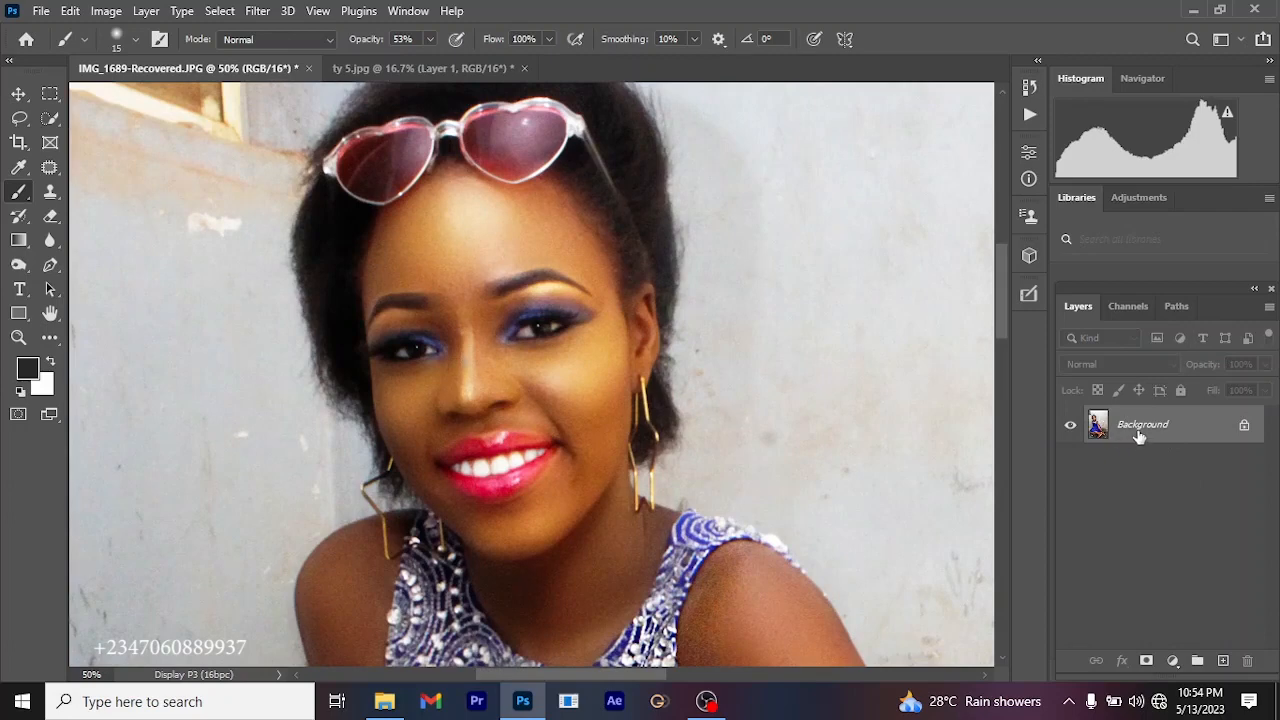
pyautogui.hotkey('ctrl', '0')
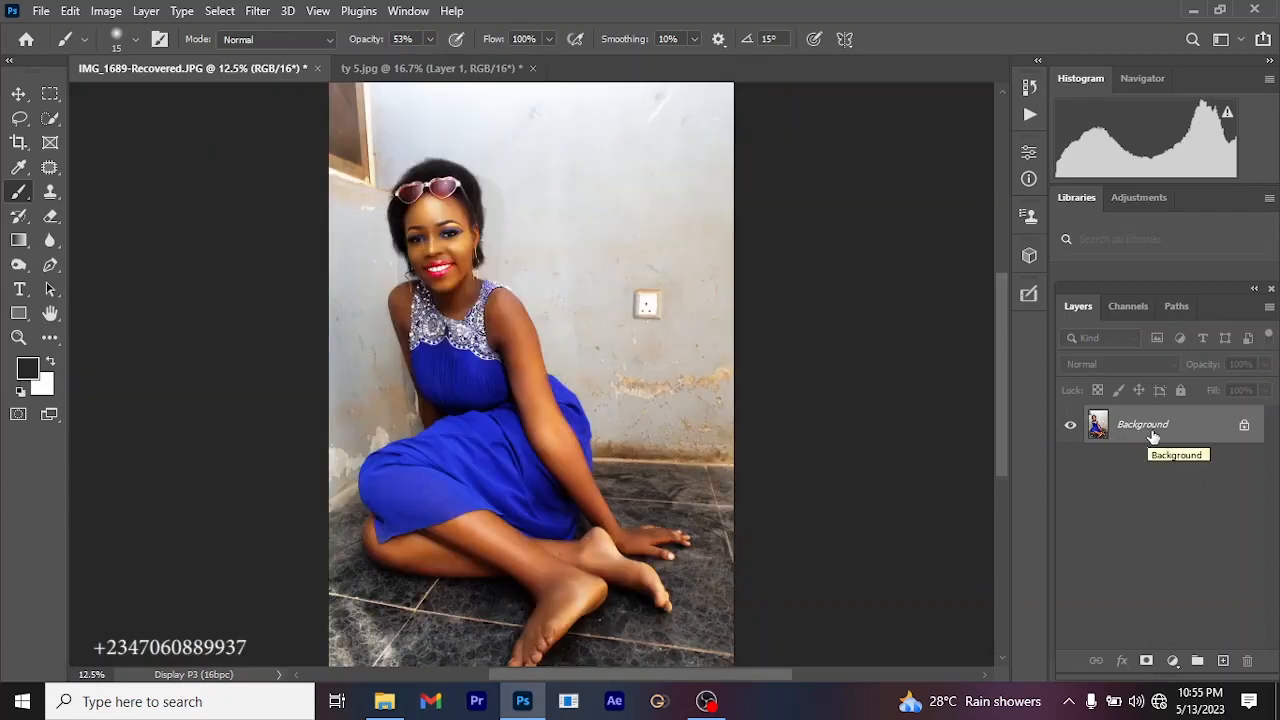
pyautogui.moveTo(1153, 437); pyautogui.dragTo(1152, 430)
pyautogui.hotkey('ctrl', 'j')
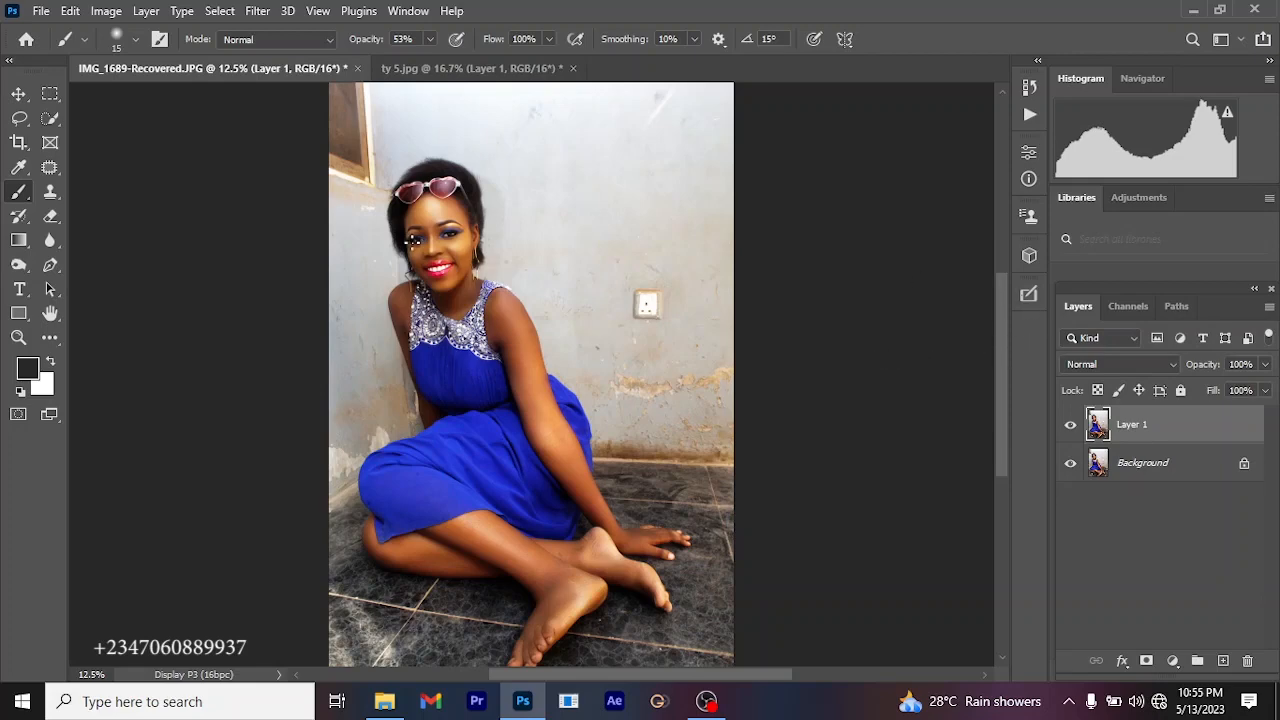
# - Start the Crop tool with a 4:5 (8:10) frame over the whole portrait
pyautogui.hotkey('ctrl', '-')
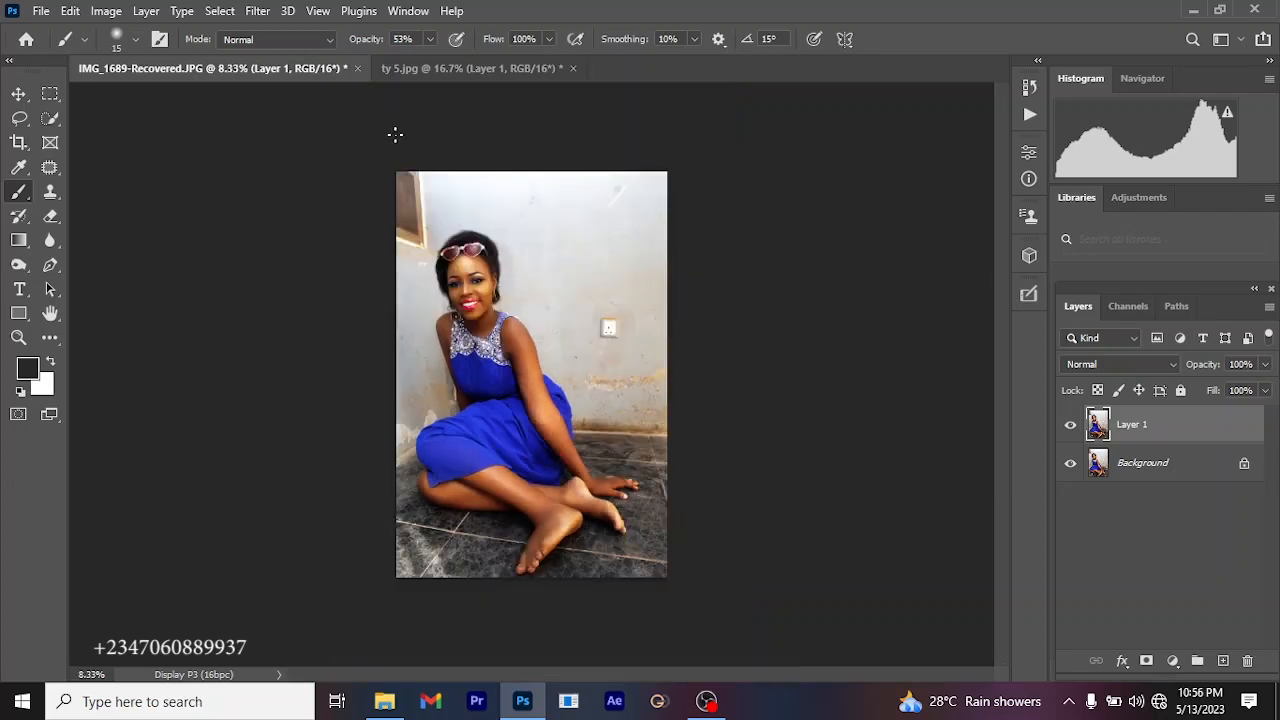
pyautogui.click(21, 145)
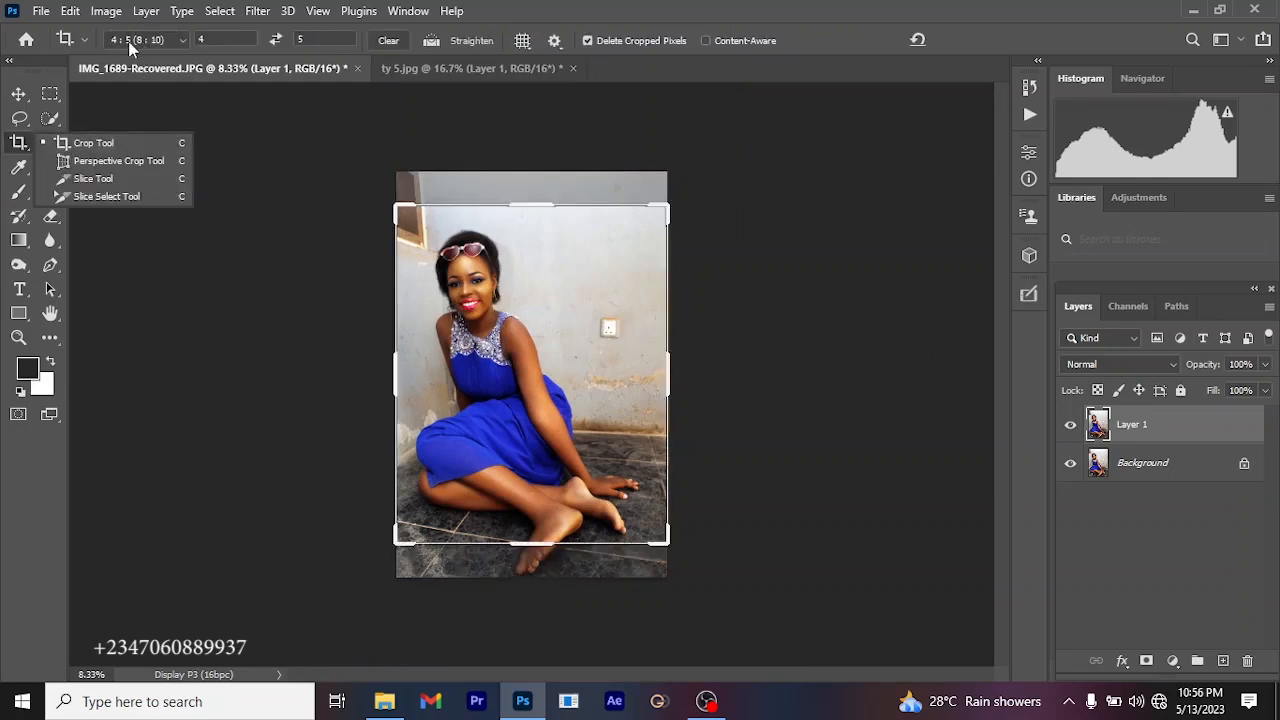
pyautogui.click(134, 147)
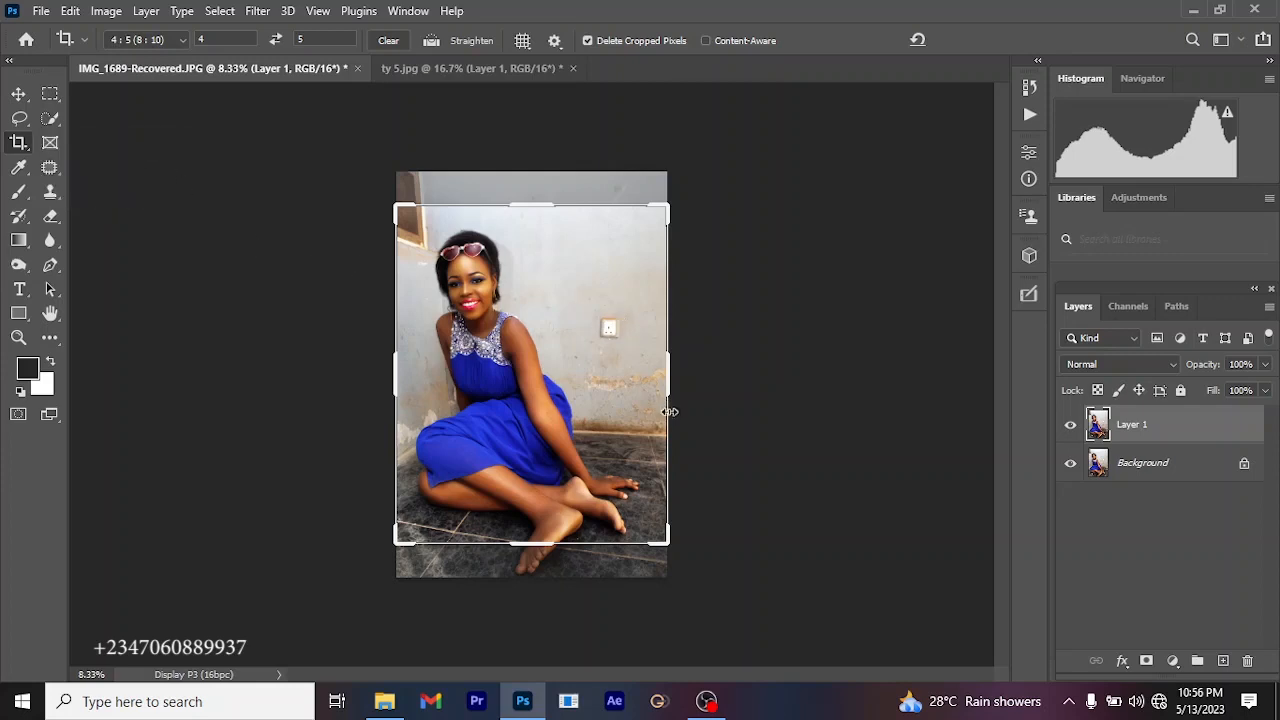
pyautogui.moveTo(666, 537); pyautogui.dragTo(704, 587)
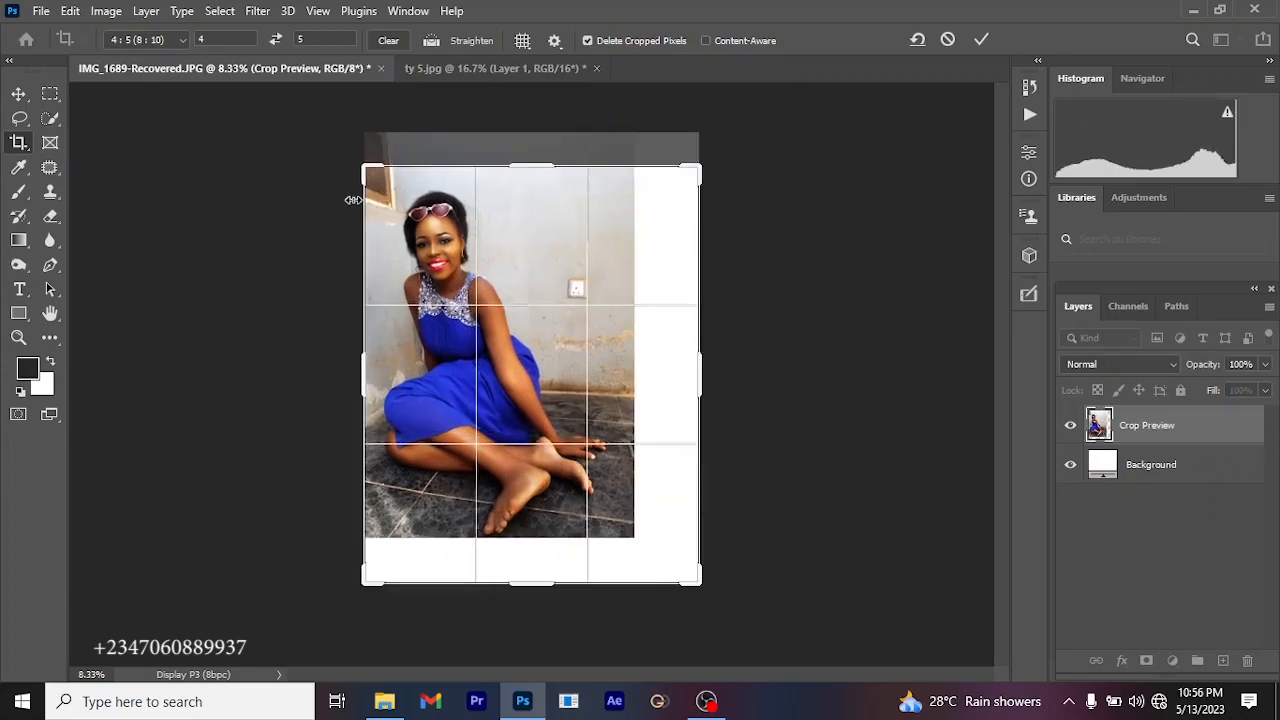
pyautogui.moveTo(359, 166); pyautogui.dragTo(348, 126)
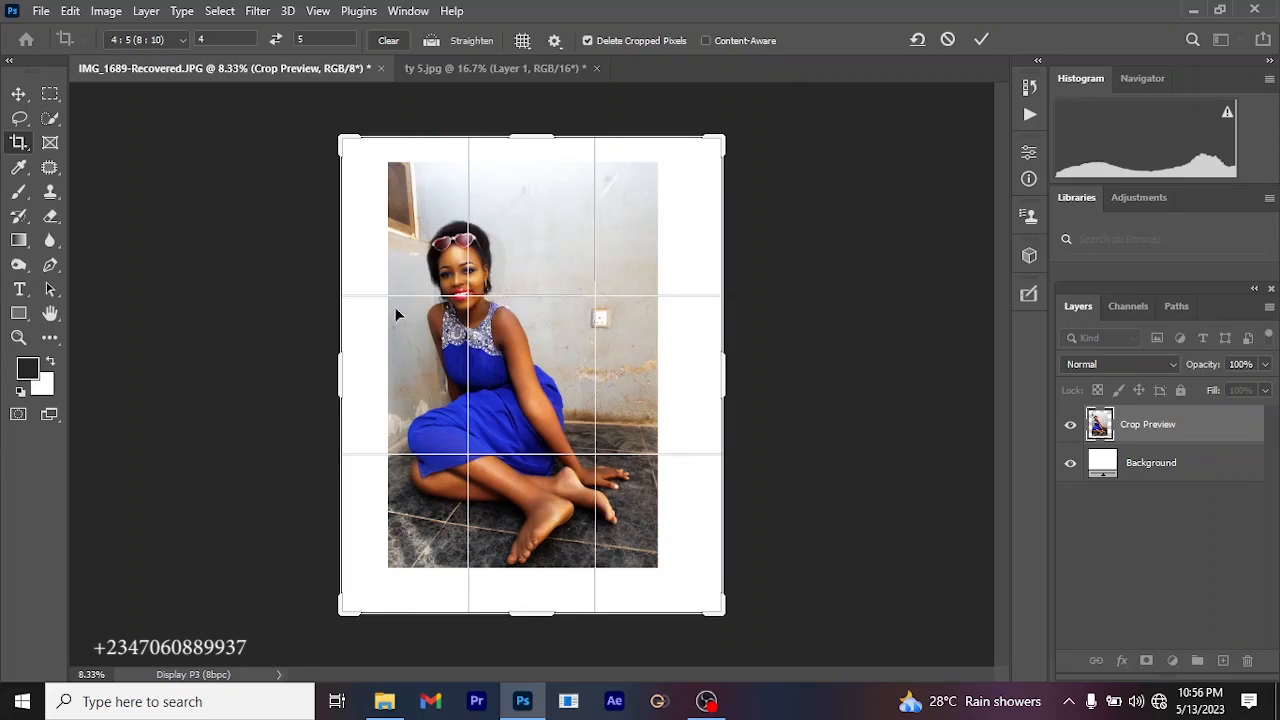
pyautogui.click(481, 70)
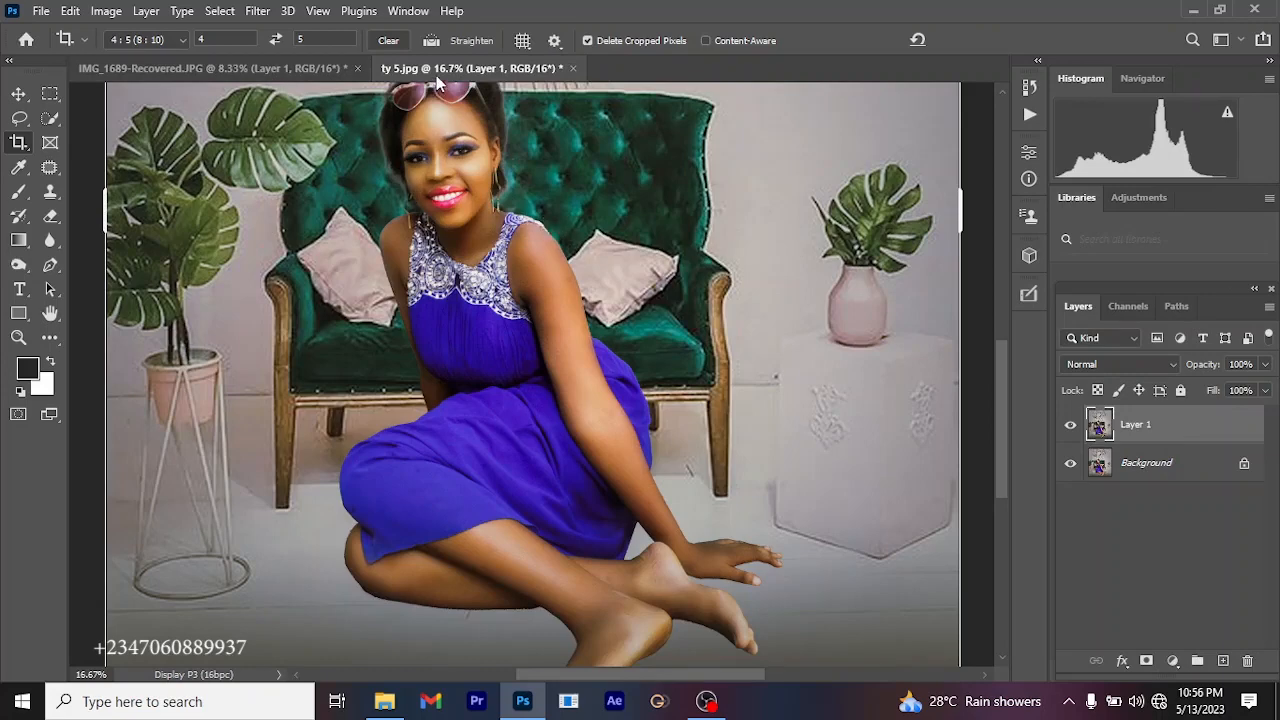
pyautogui.click(330, 67)
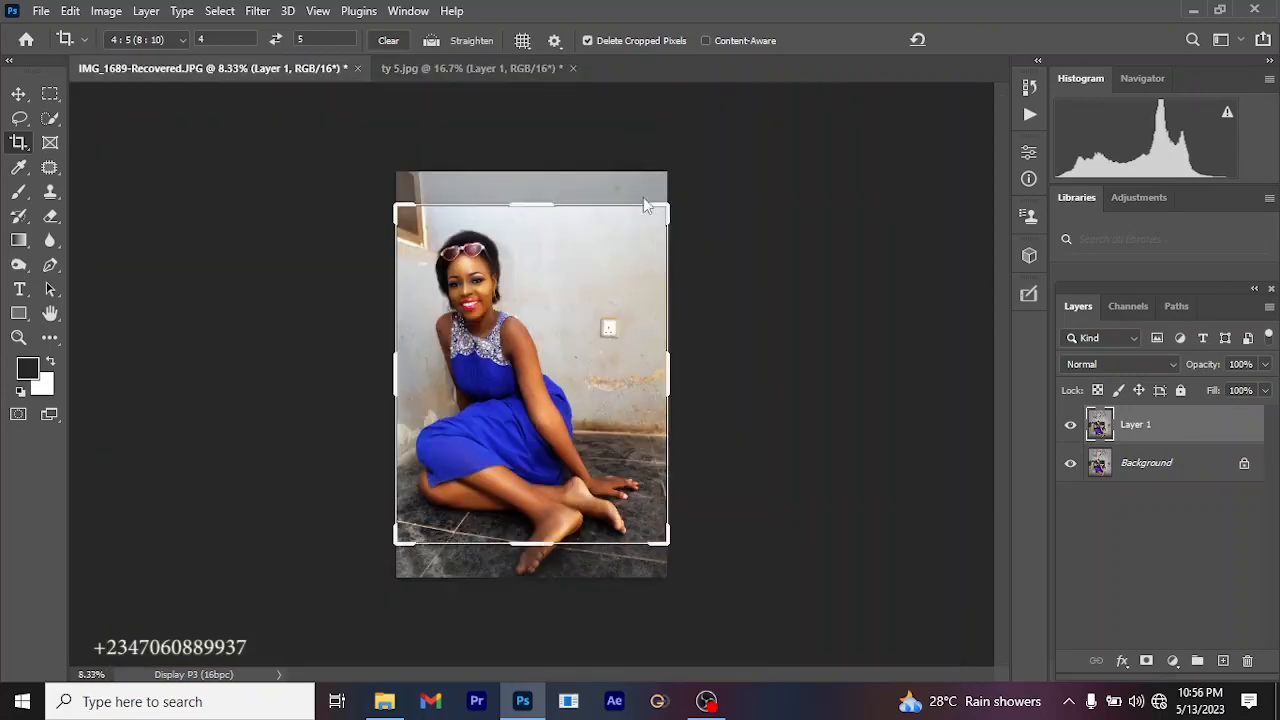
# - Extend the canvas beyond all sides of the portrait with the 4:5 crop frame, leaving blank margins around the photo
pyautogui.click(668, 545)
pyautogui.moveTo(668, 545); pyautogui.dragTo(692, 570)
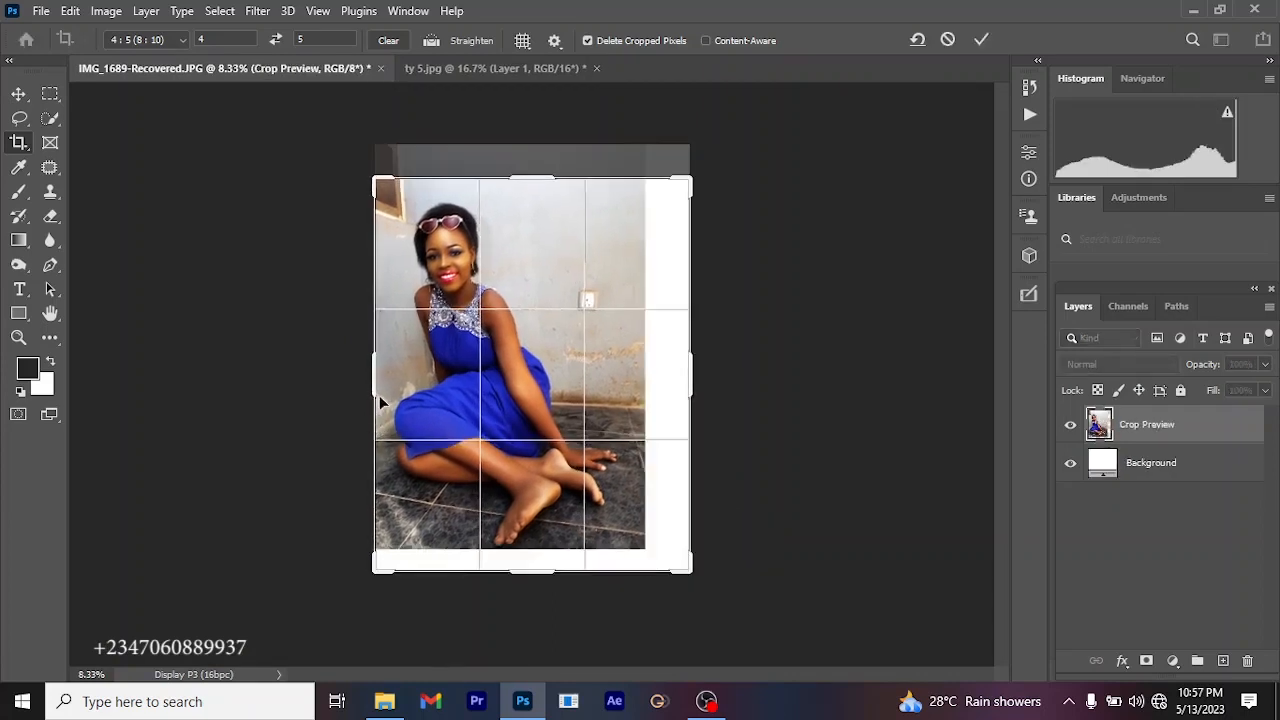
pyautogui.moveTo(377, 185); pyautogui.dragTo(315, 159)
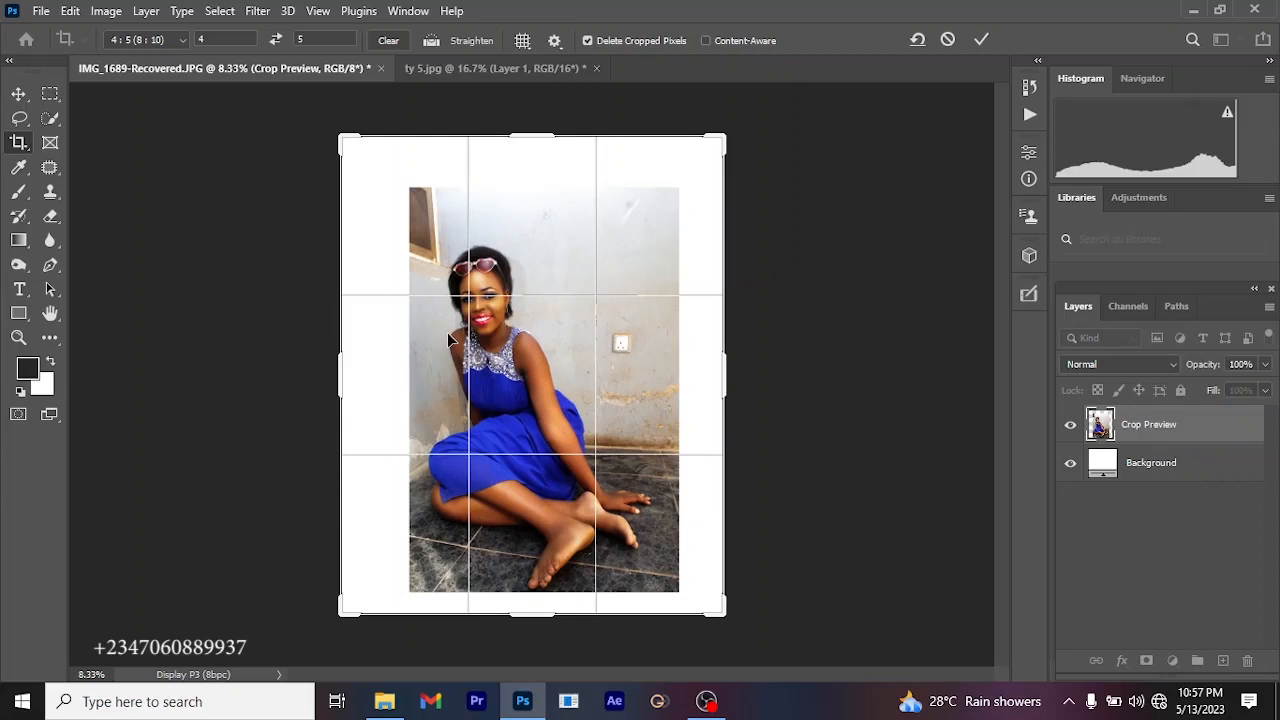
pyautogui.press('Return')
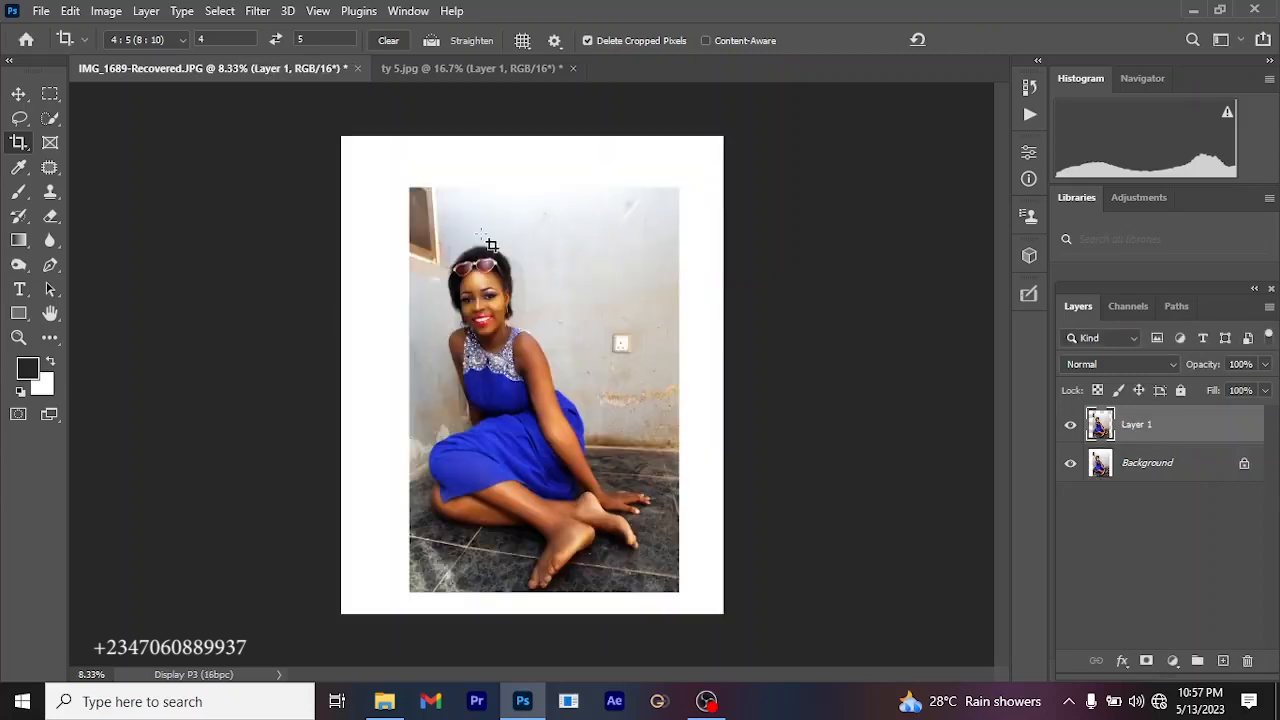
# - Select a full-height strip along the photo's left side and stretch it outward to about 631% width to fill the blank margin
pyautogui.click(50, 93)
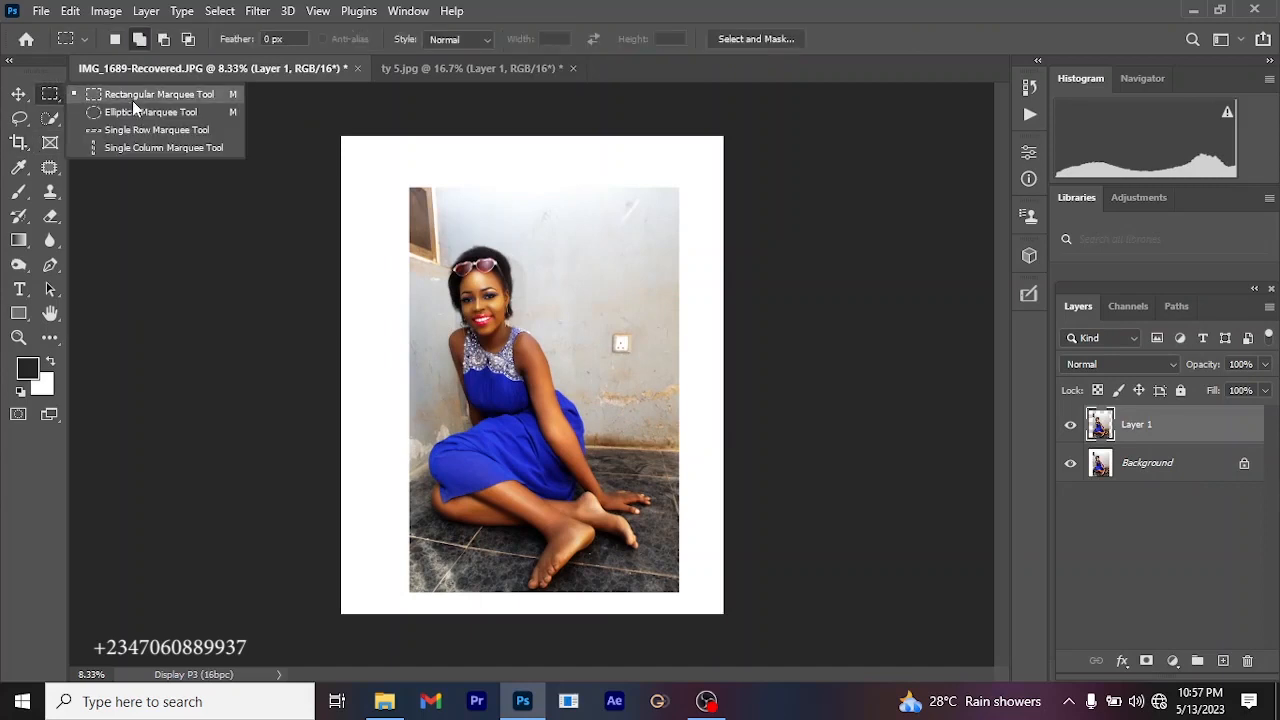
pyautogui.click(122, 100)
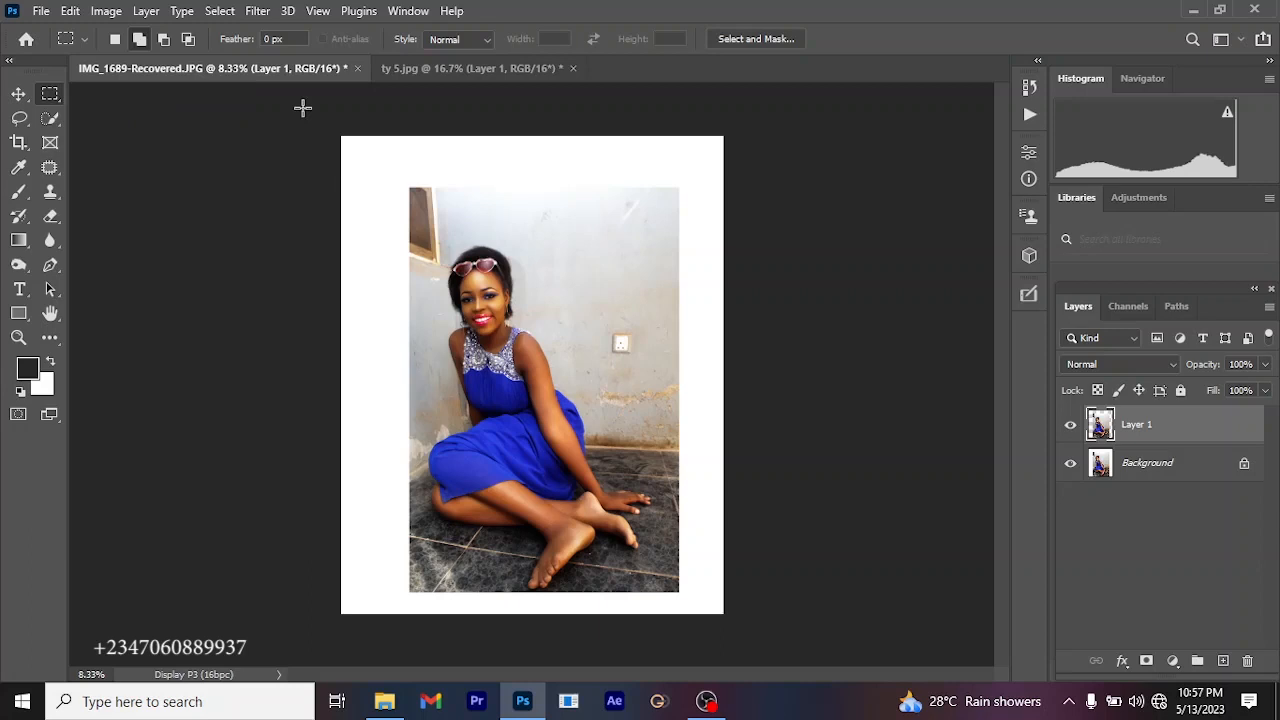
pyautogui.moveTo(338, 137); pyautogui.dragTo(424, 614)
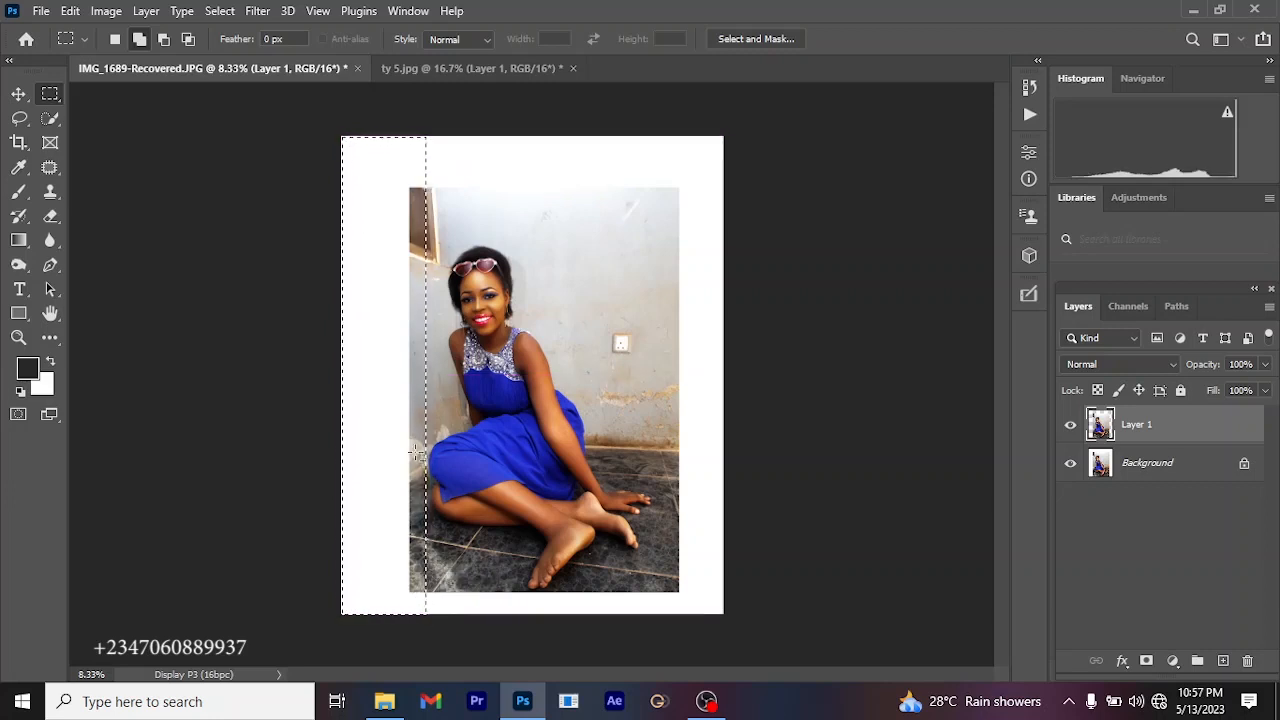
pyautogui.hotkey('ctrl', 't')
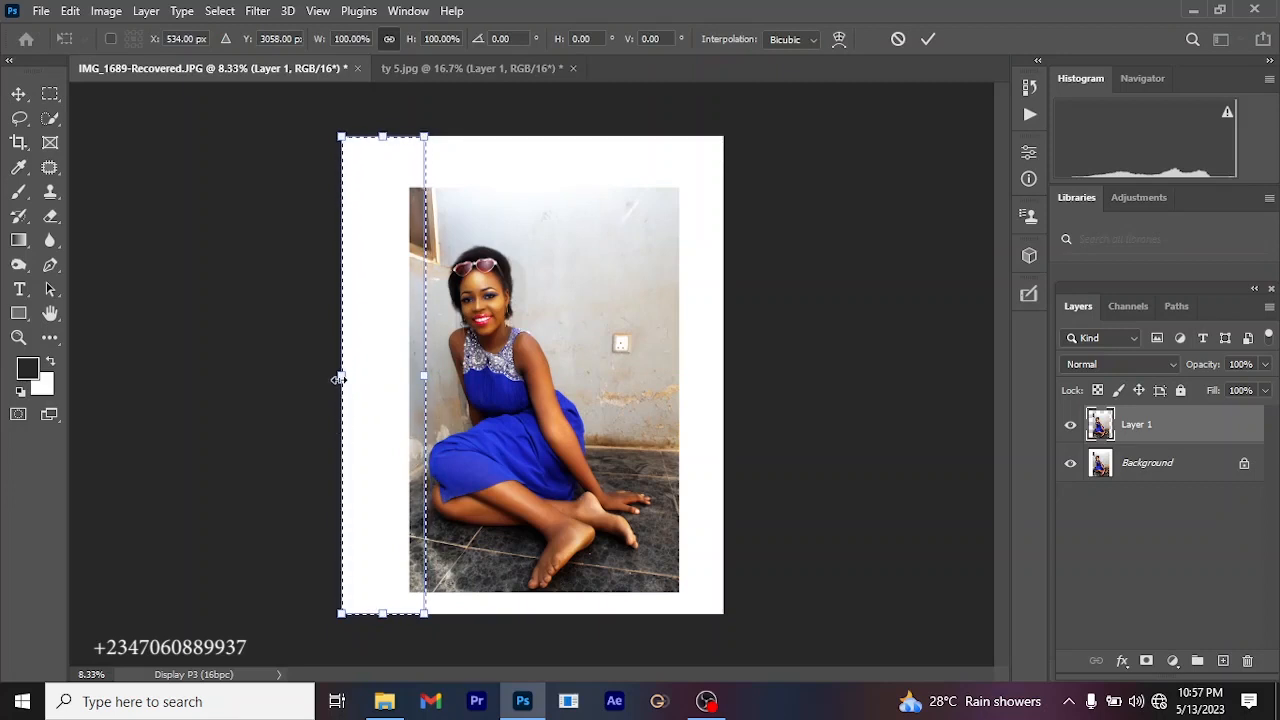
pyautogui.moveTo(338, 379); pyautogui.dragTo(51, 377)
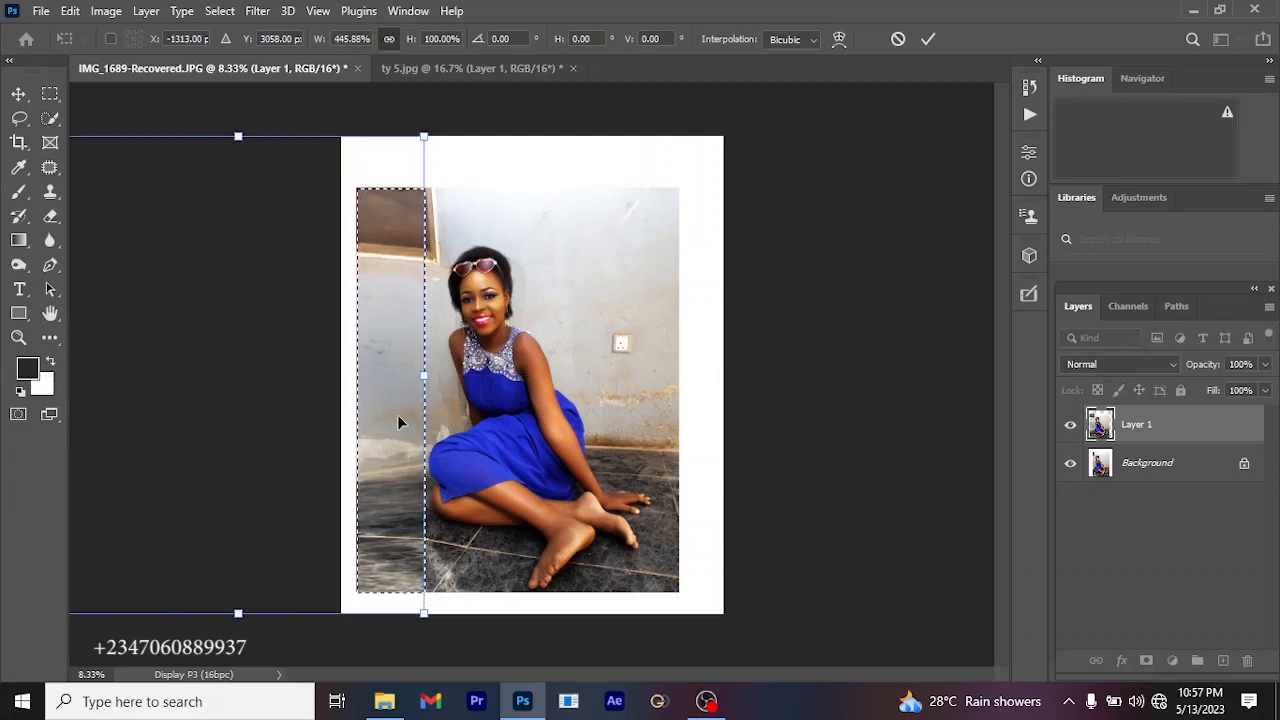
pyautogui.hotkey('ctrl', '-')
pyautogui.hotkey('ctrl', '-')
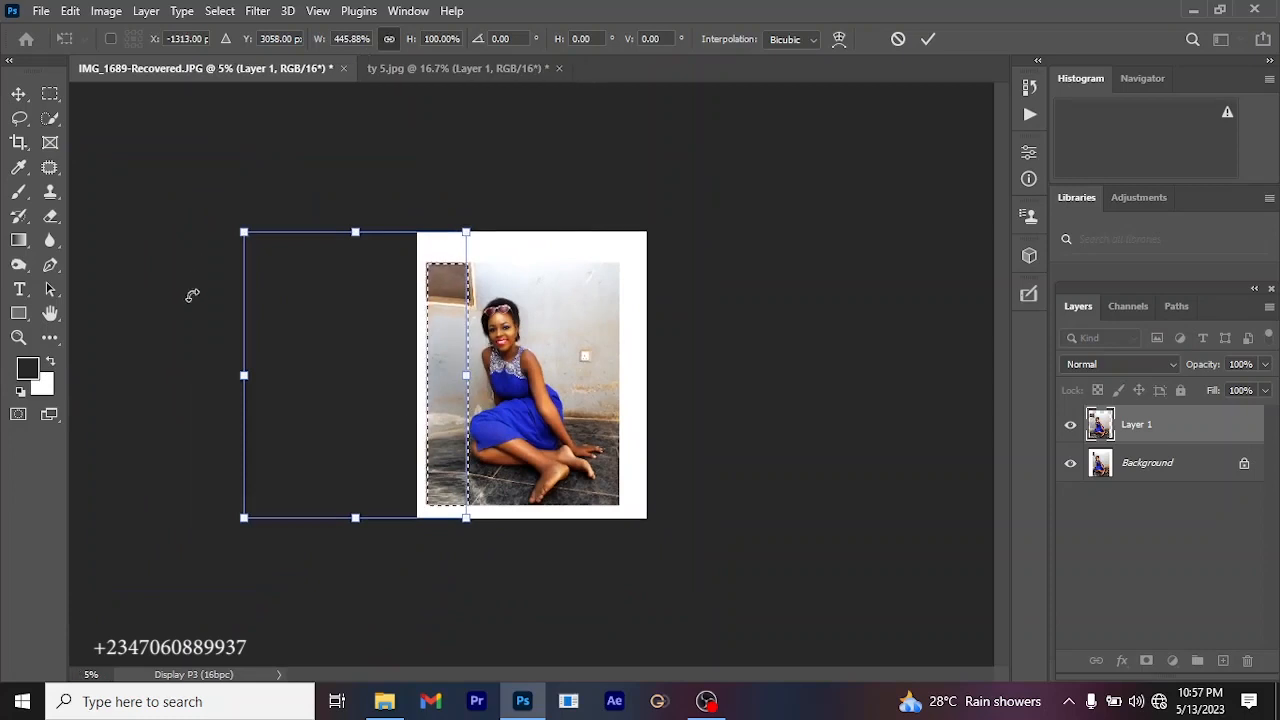
pyautogui.moveTo(244, 375); pyautogui.dragTo(151, 376)
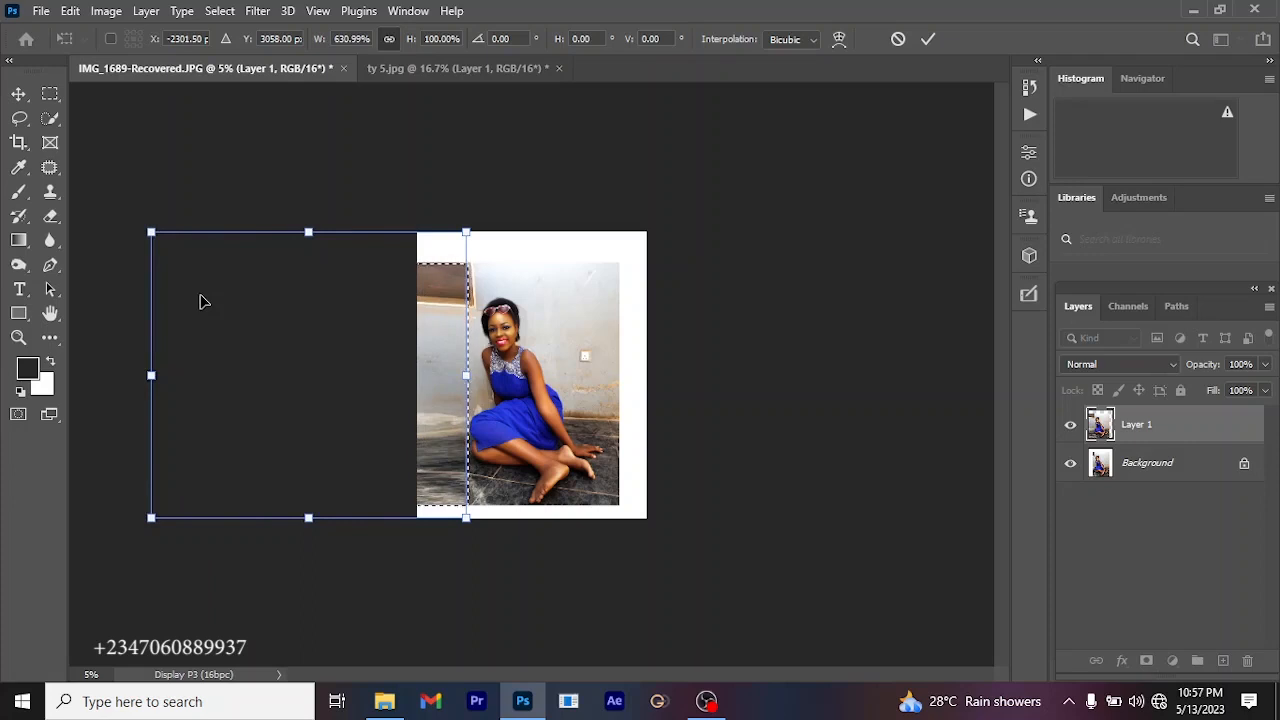
pyautogui.press('Escape')
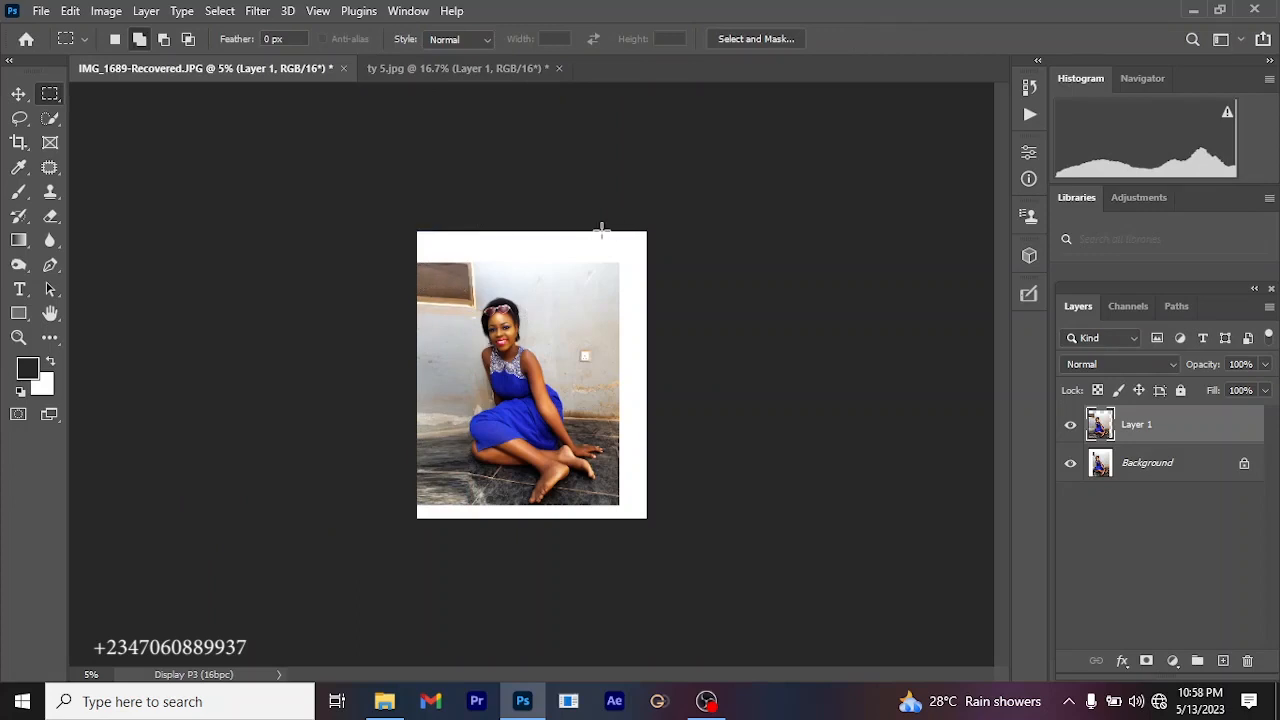
# - Select a strip along the photo's right side, clear of the woman's hand, and stretch it outward to fill the blank margin
pyautogui.moveTo(596, 230); pyautogui.dragTo(680, 580)
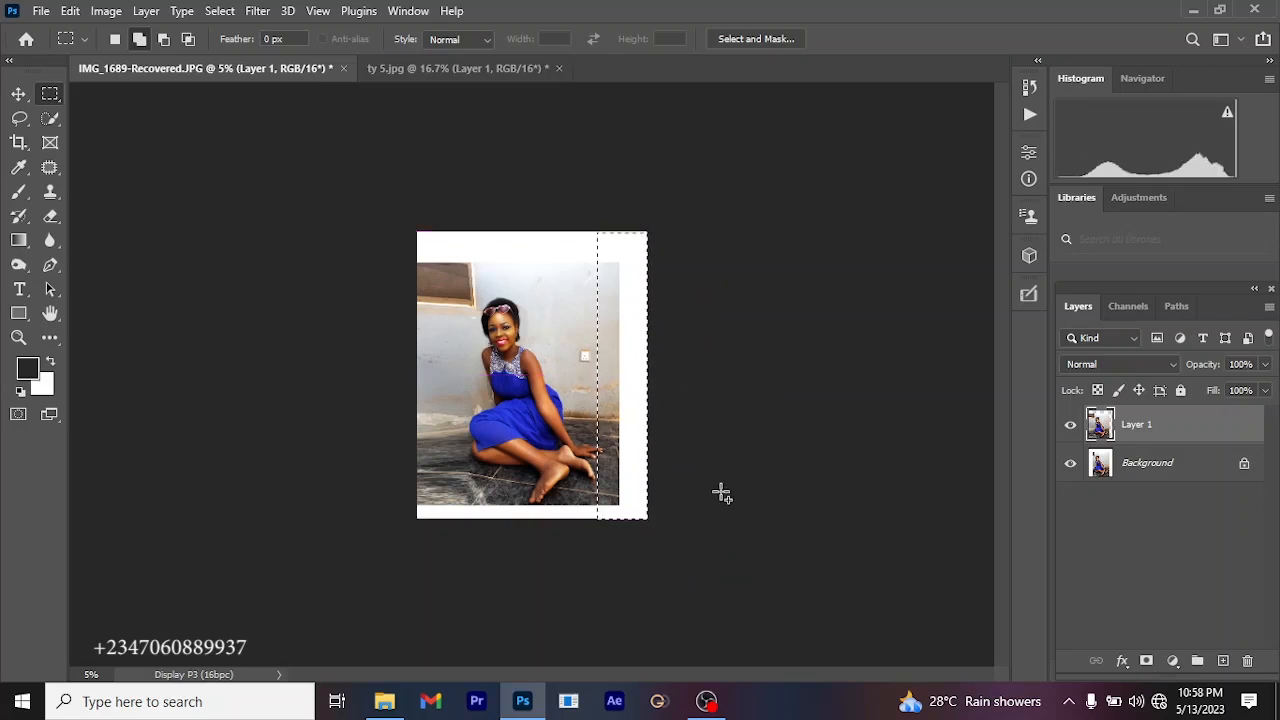
pyautogui.hotkey('shift', 'Right')
pyautogui.hotkey('shift', 'Right')
pyautogui.hotkey('shift', 'Right')
pyautogui.hotkey('shift', 'Right')
pyautogui.hotkey('shift', 'Right')
pyautogui.hotkey('shift', 'Right')
pyautogui.hotkey('shift', 'Right')
pyautogui.hotkey('shift', 'Right')
pyautogui.hotkey('shift', 'Right')
pyautogui.hotkey('shift', 'Right')
pyautogui.hotkey('shift', 'Right')
pyautogui.hotkey('shift', 'Right')
pyautogui.hotkey('shift', 'Right')
pyautogui.hotkey('shift', 'Right')
pyautogui.hotkey('shift', 'Right')
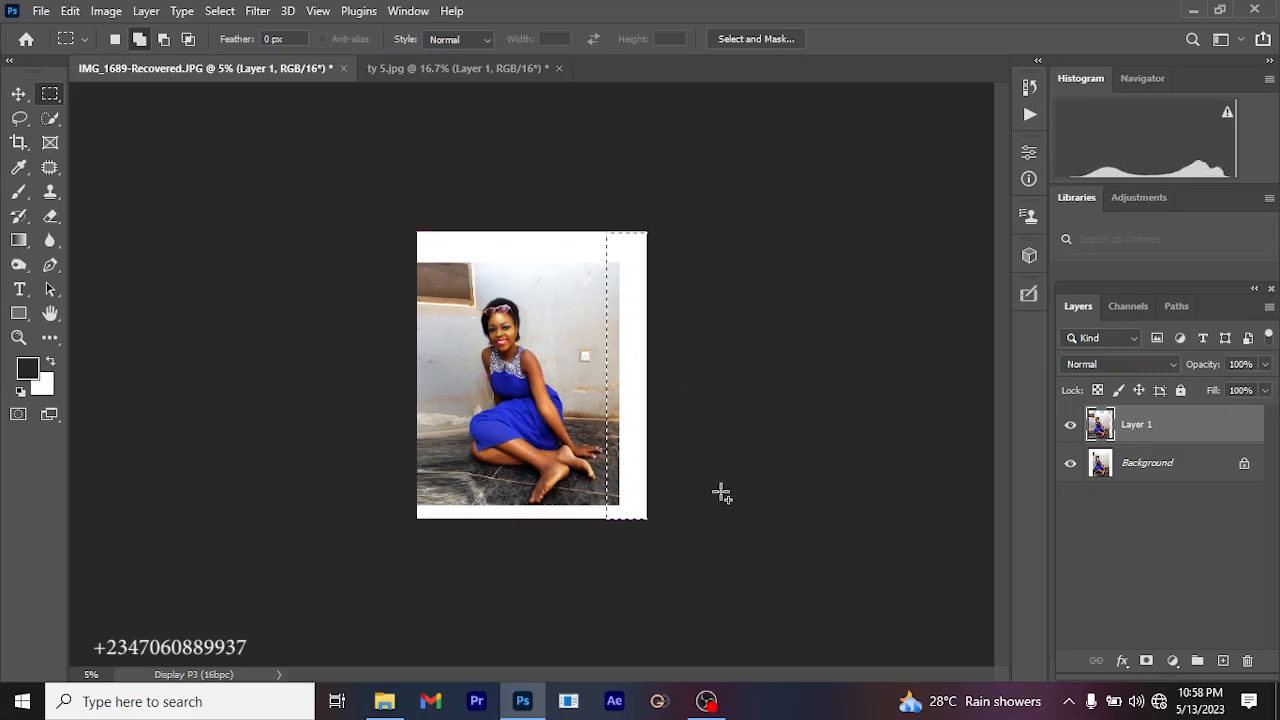
pyautogui.hotkey('ctrl', 't')
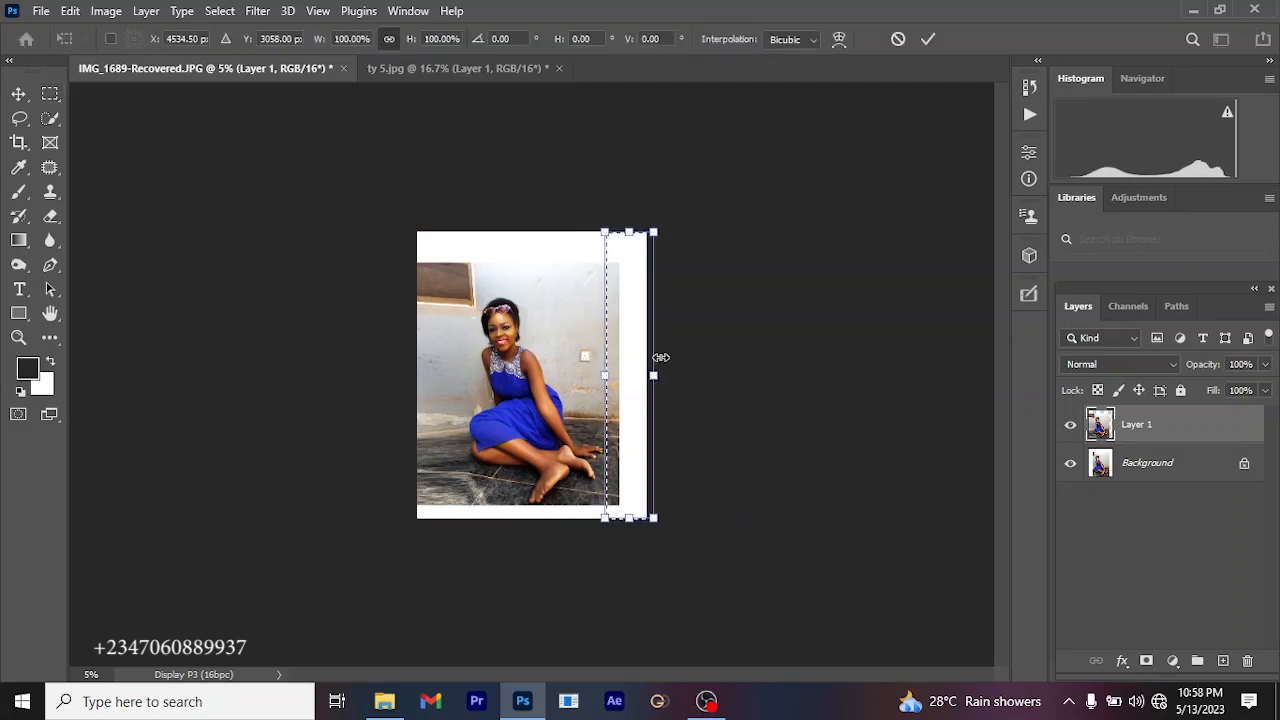
pyautogui.moveTo(655, 374); pyautogui.dragTo(774, 430)
pyautogui.press('Return')
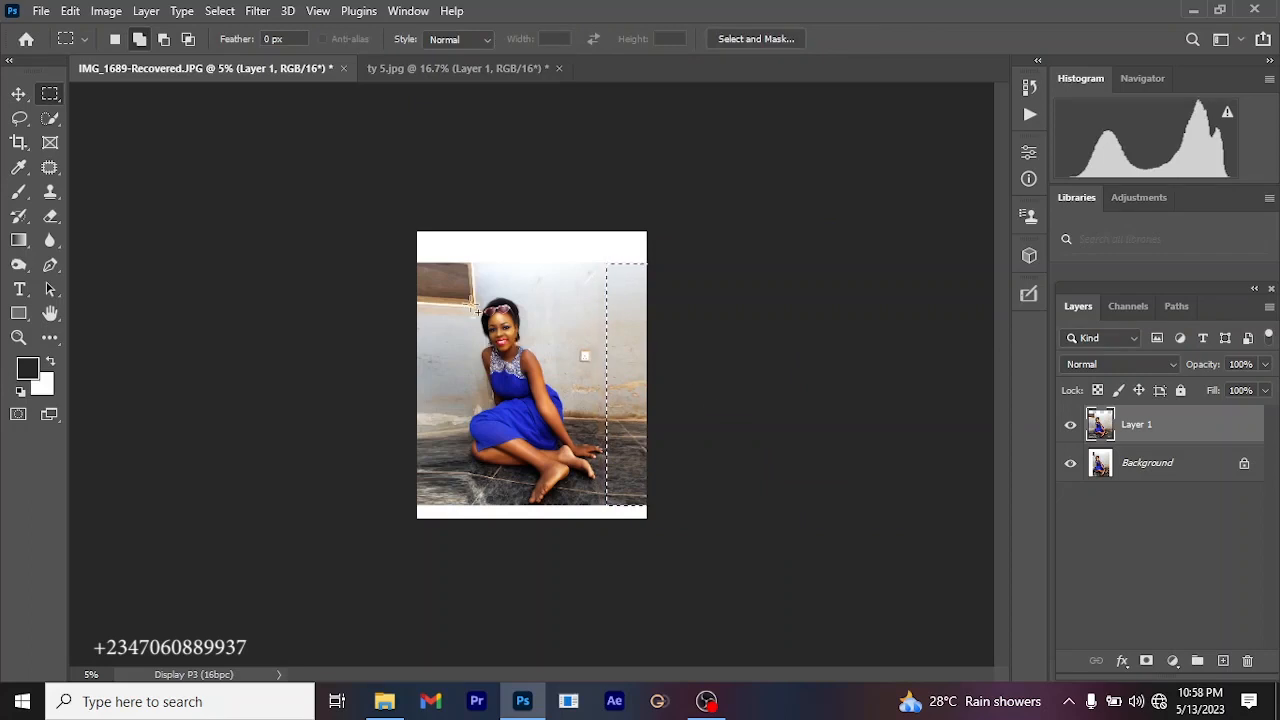
pyautogui.click(625, 248)
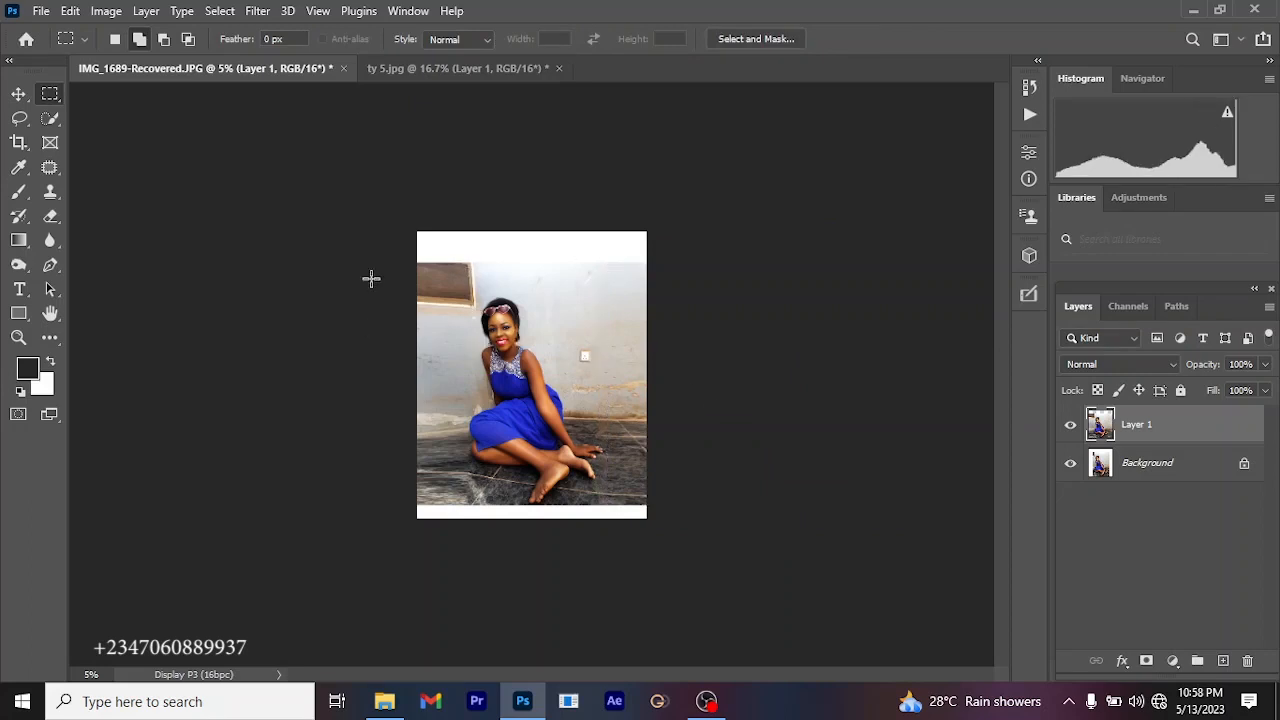
# - Outline the window at the wall's upper-left corner with the Polygonal Lasso and replace it using a Content-Aware fill at 100% opacity
pyautogui.click(20, 118)
pyautogui.rightClick(24, 121)
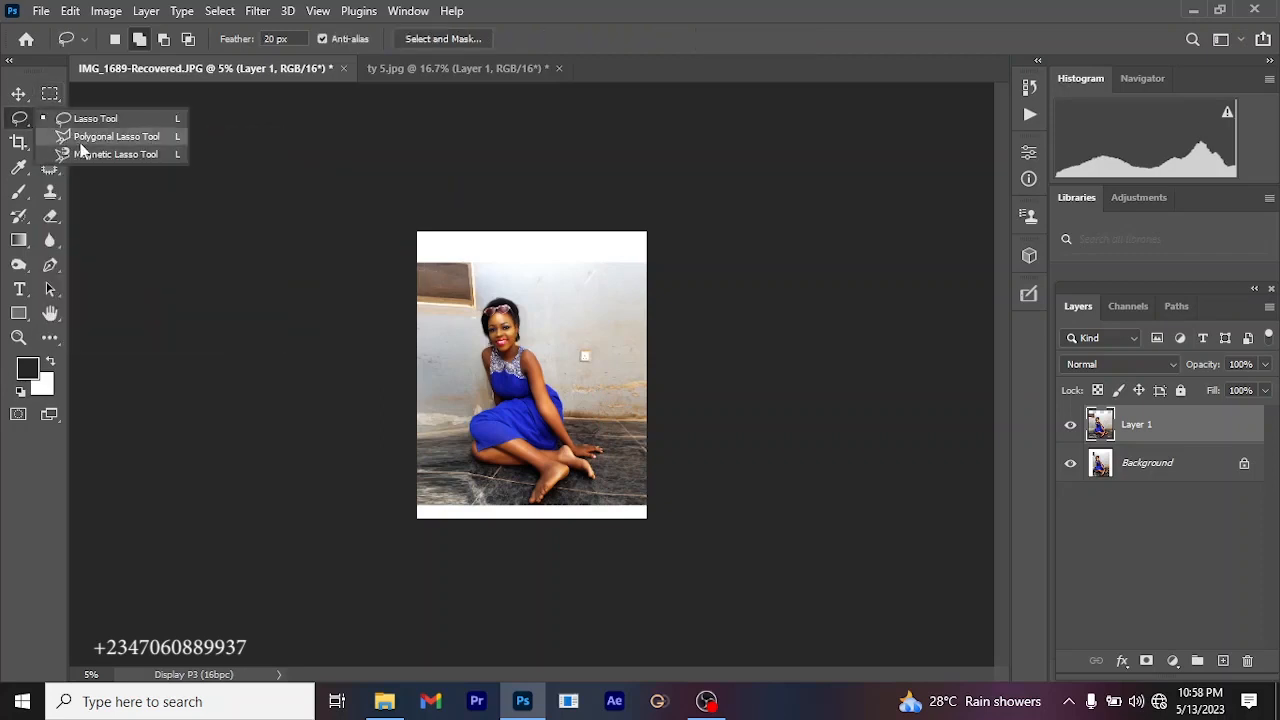
pyautogui.click(85, 140)
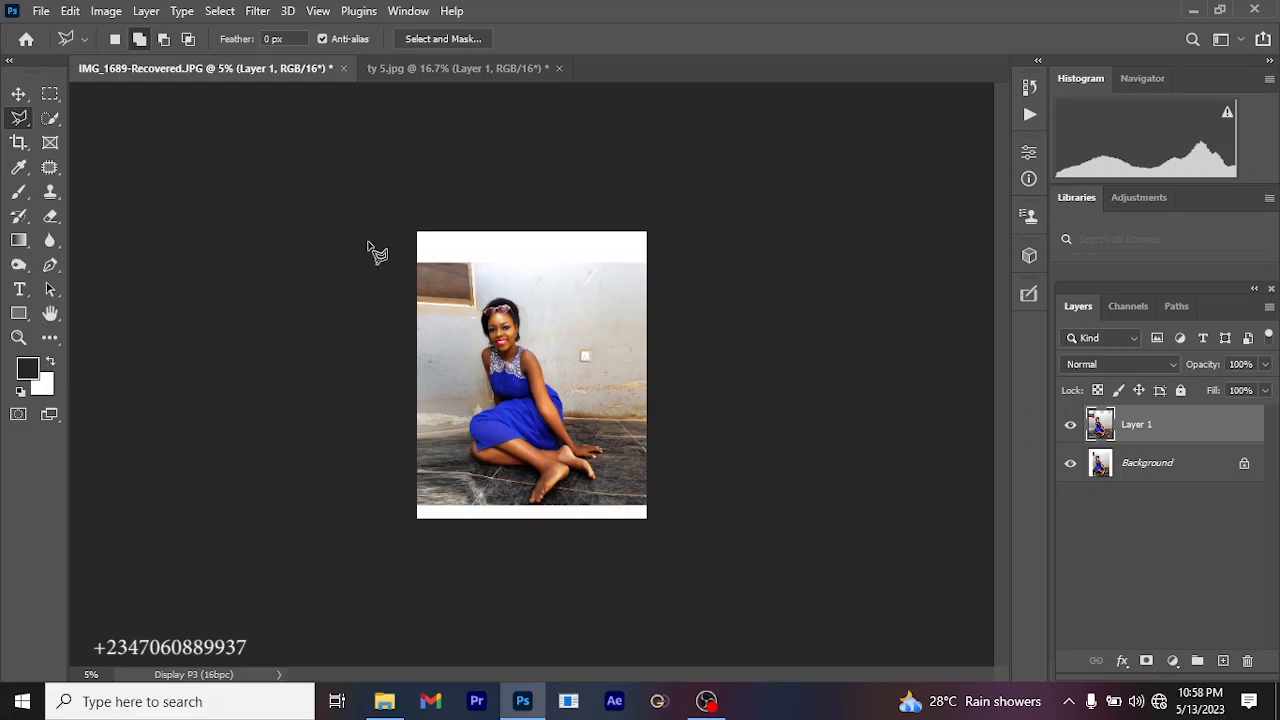
pyautogui.click(371, 238)
pyautogui.click(418, 211)
pyautogui.click(488, 232)
pyautogui.click(500, 290)
pyautogui.click(461, 323)
pyautogui.click(358, 322)
pyautogui.doubleClick(355, 264)
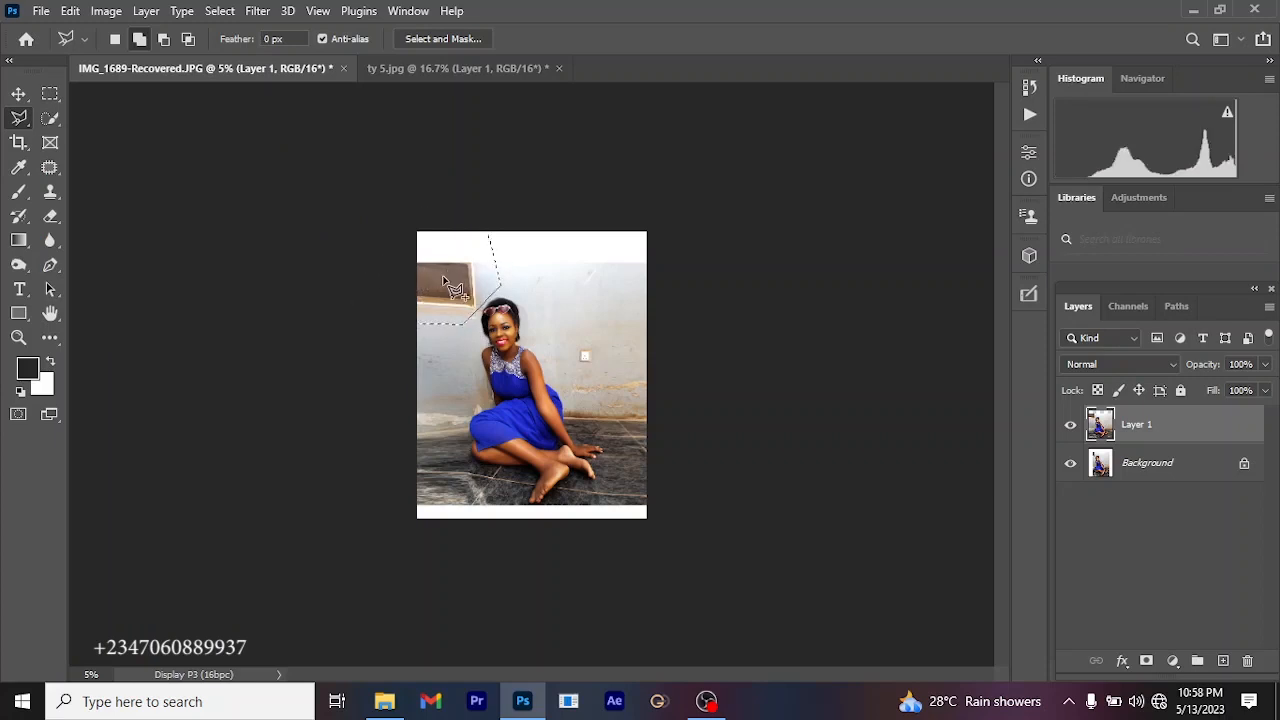
pyautogui.rightClick(443, 277)
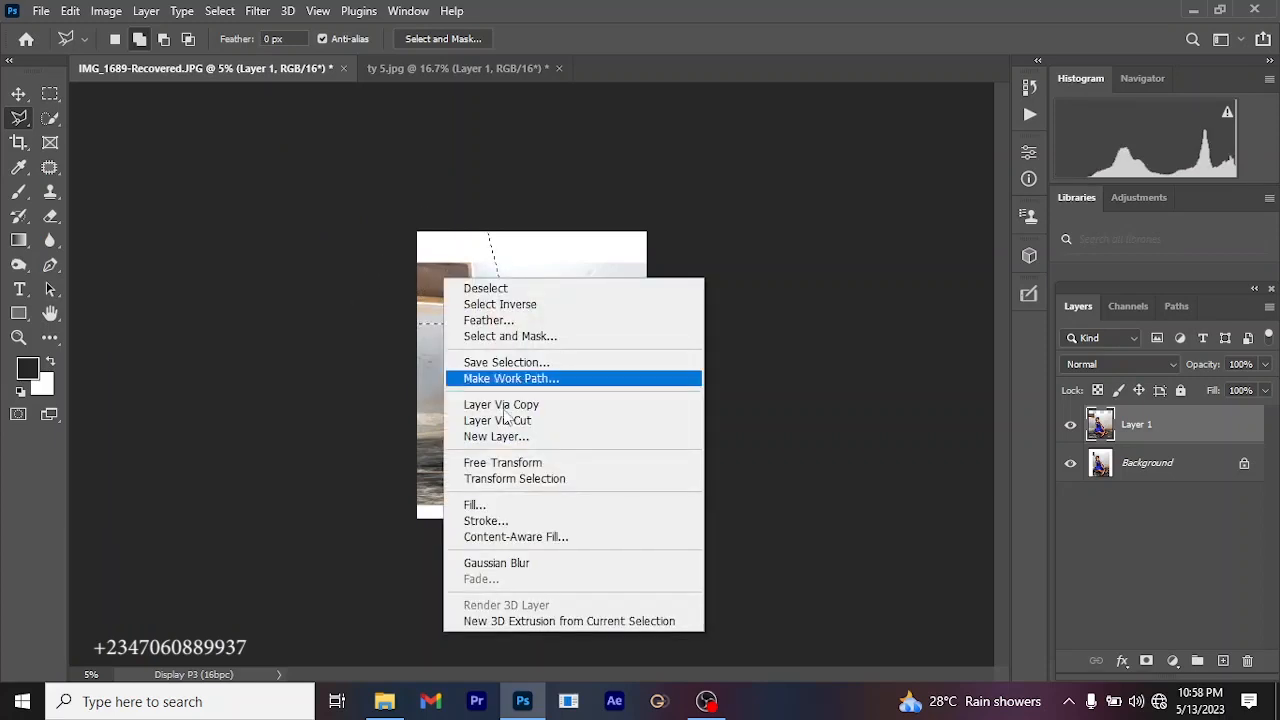
pyautogui.click(480, 507)
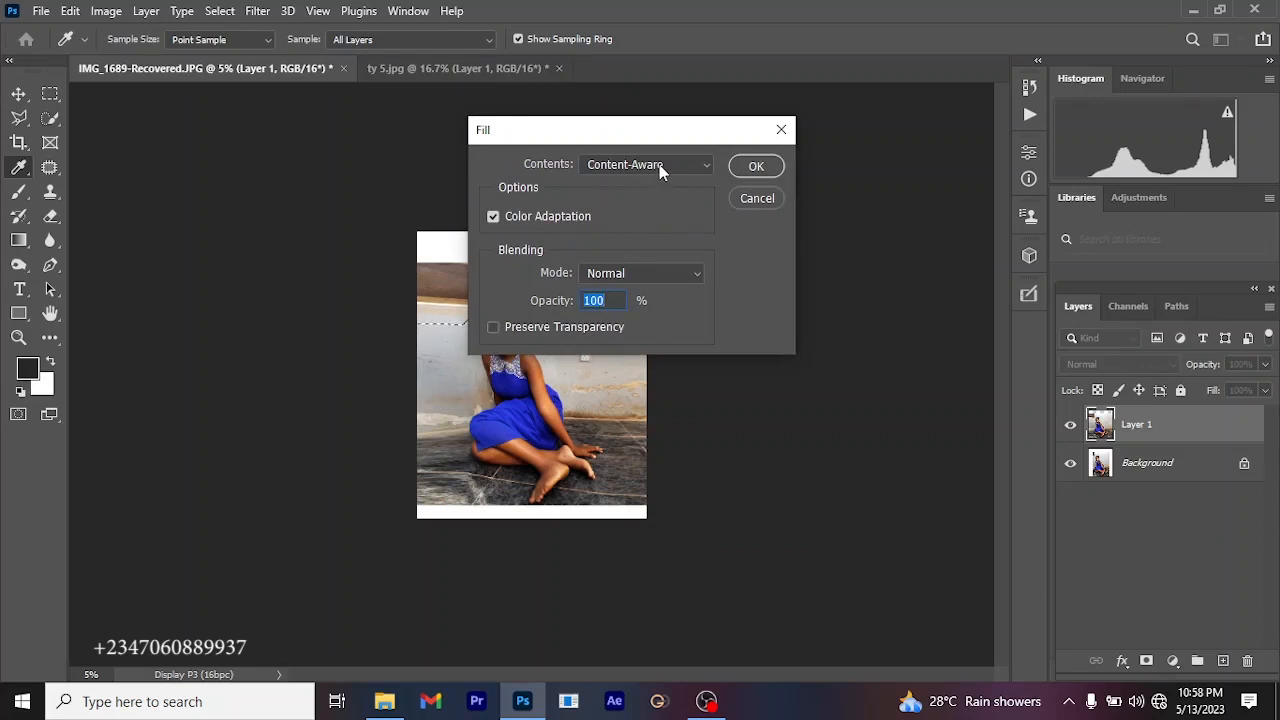
pyautogui.click(674, 172)
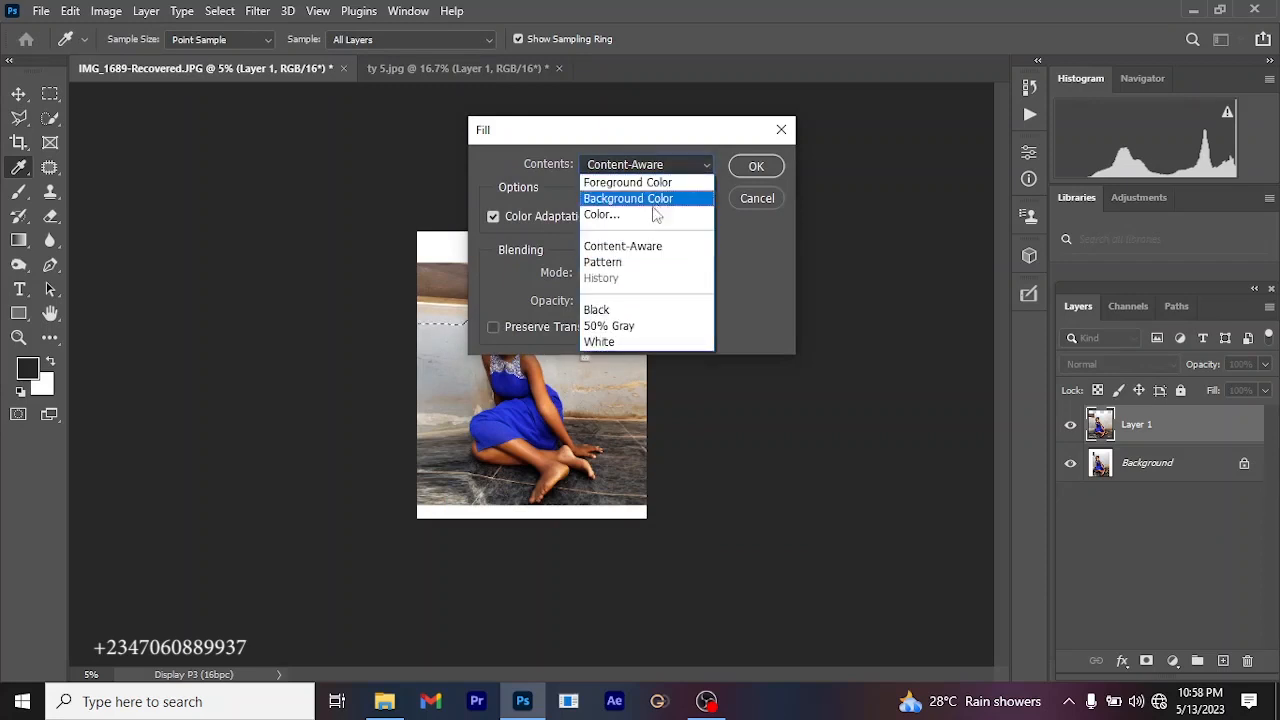
pyautogui.click(643, 250)
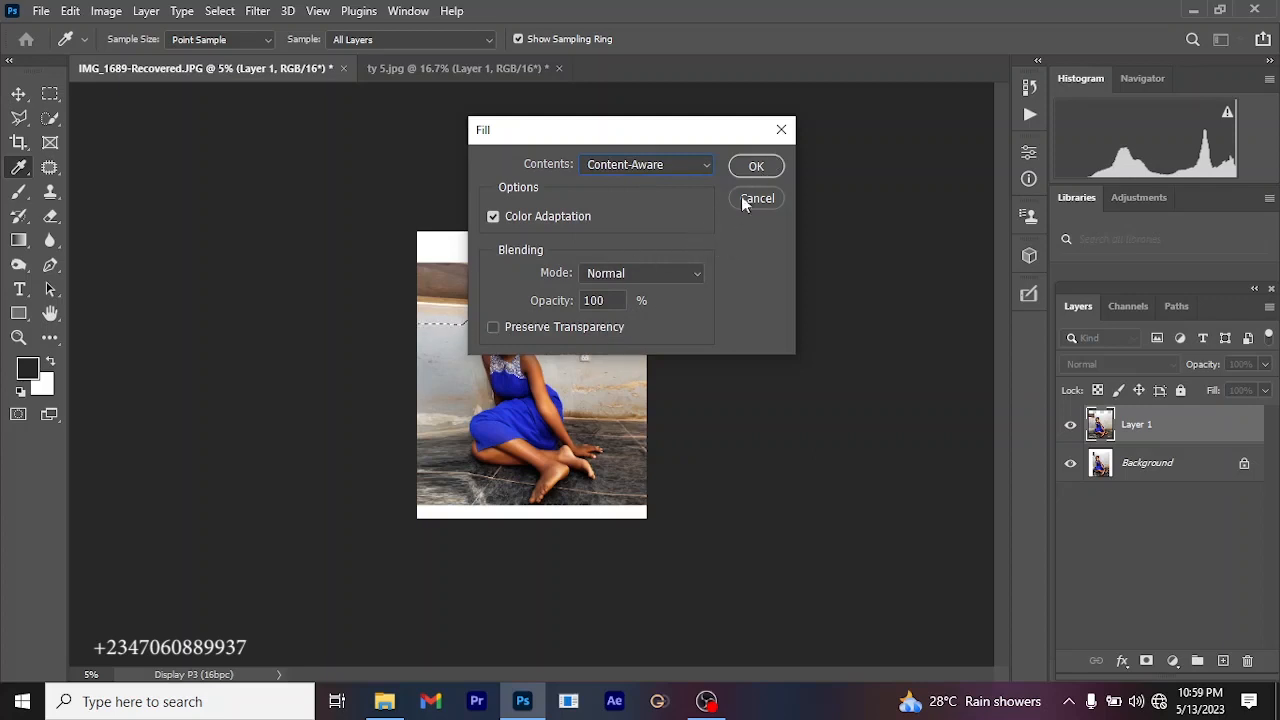
pyautogui.click(757, 166)
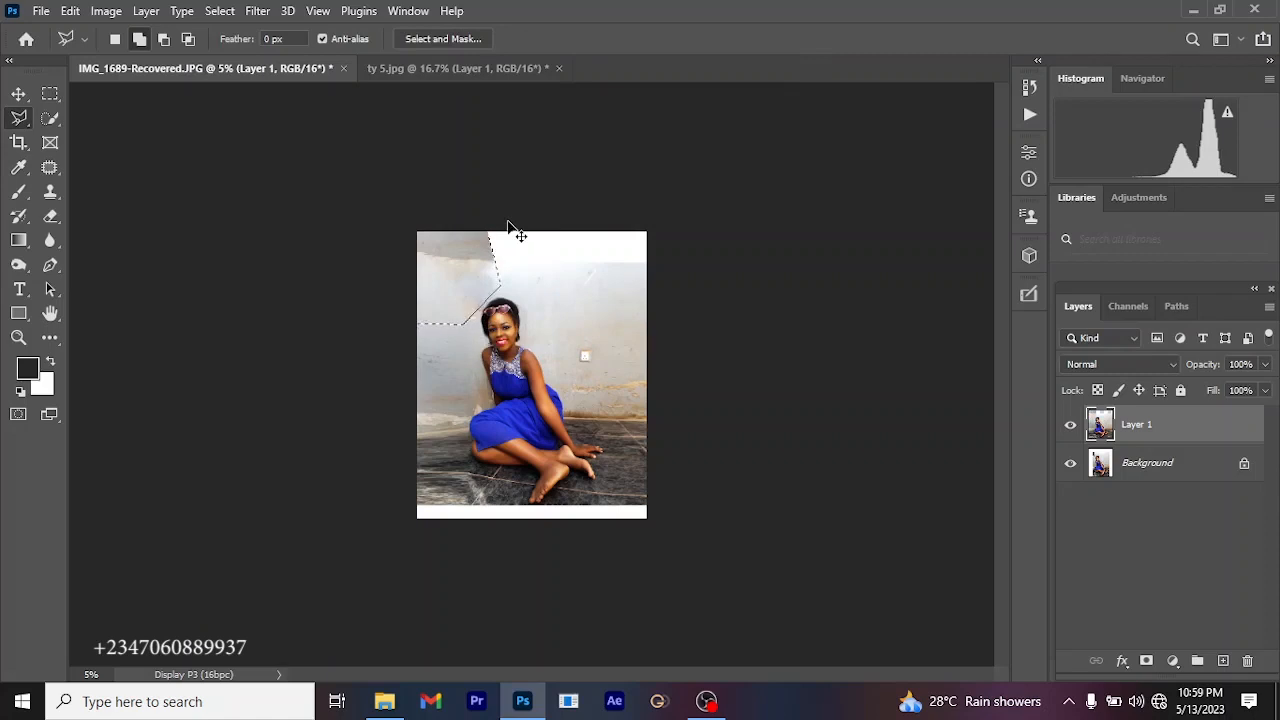
pyautogui.hotkey('ctrl', 'd')
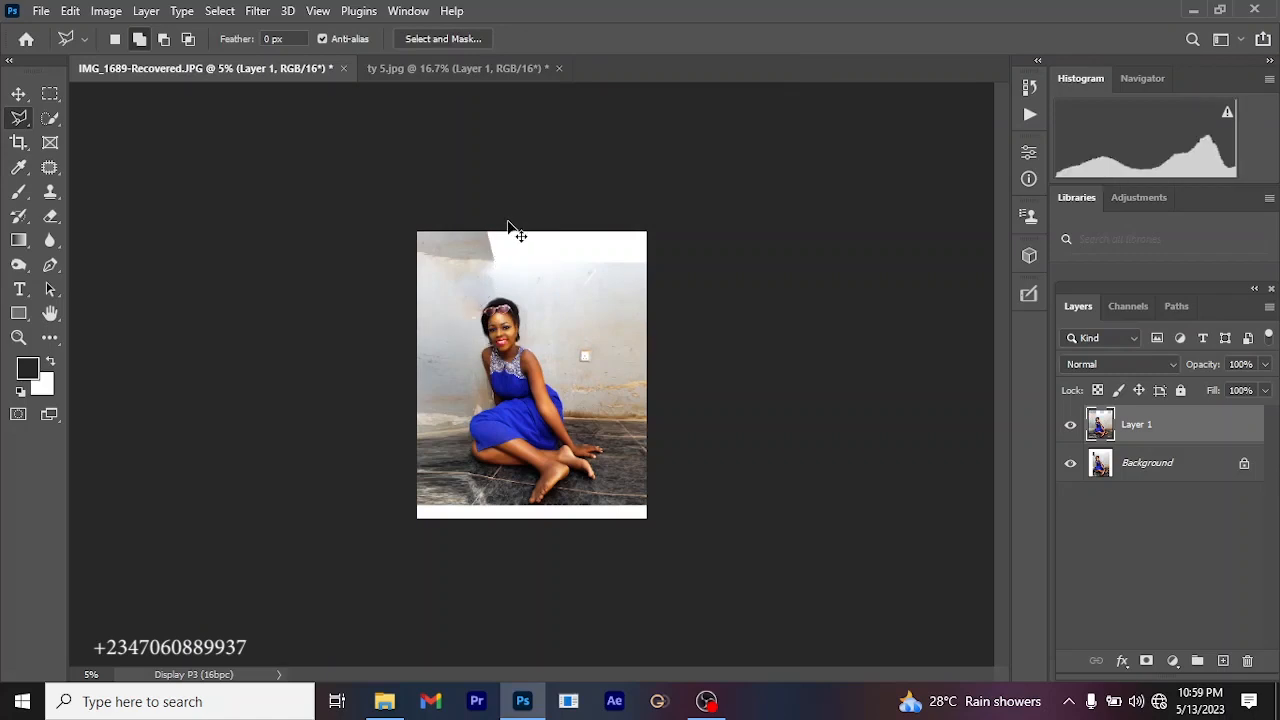
# - Select a full-width strip along the photo's lower edge with the Rectangular Marquee and stretch it downward to about 929% height to fill the blank margin
pyautogui.hotkey('ctrl', '+')
pyautogui.hotkey('ctrl', '+')
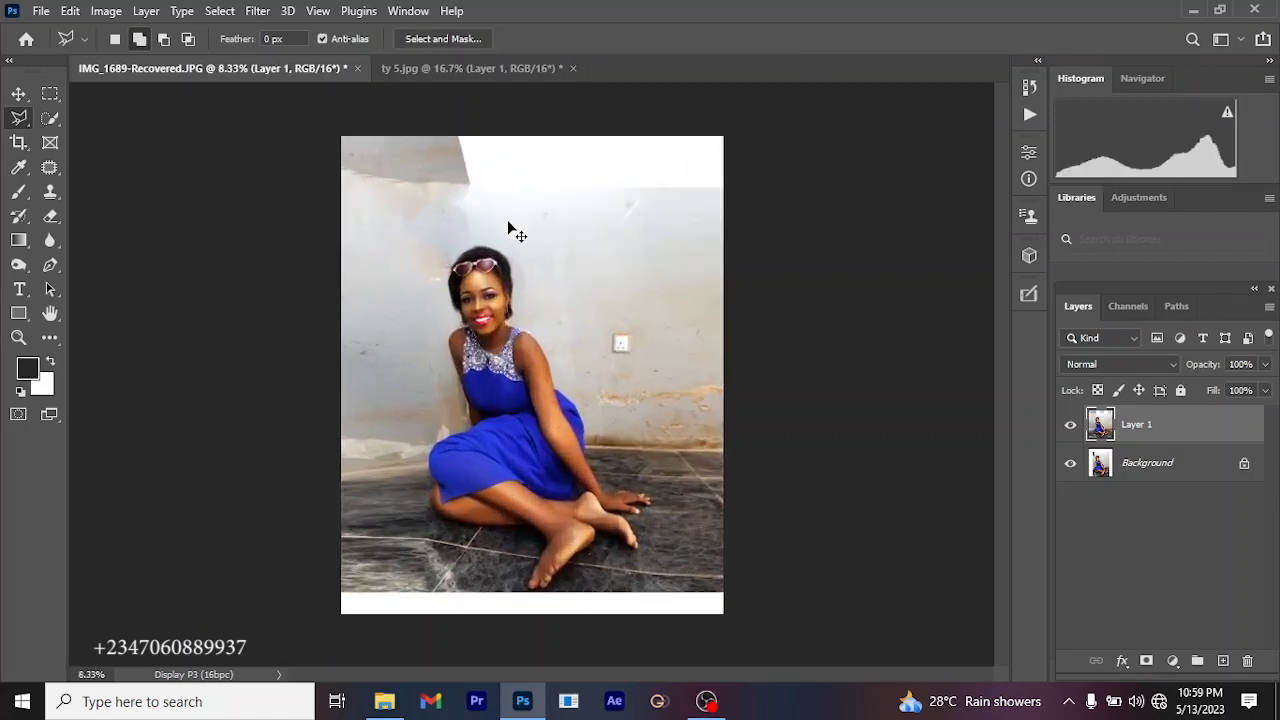
pyautogui.hotkey('ctrl', '-')
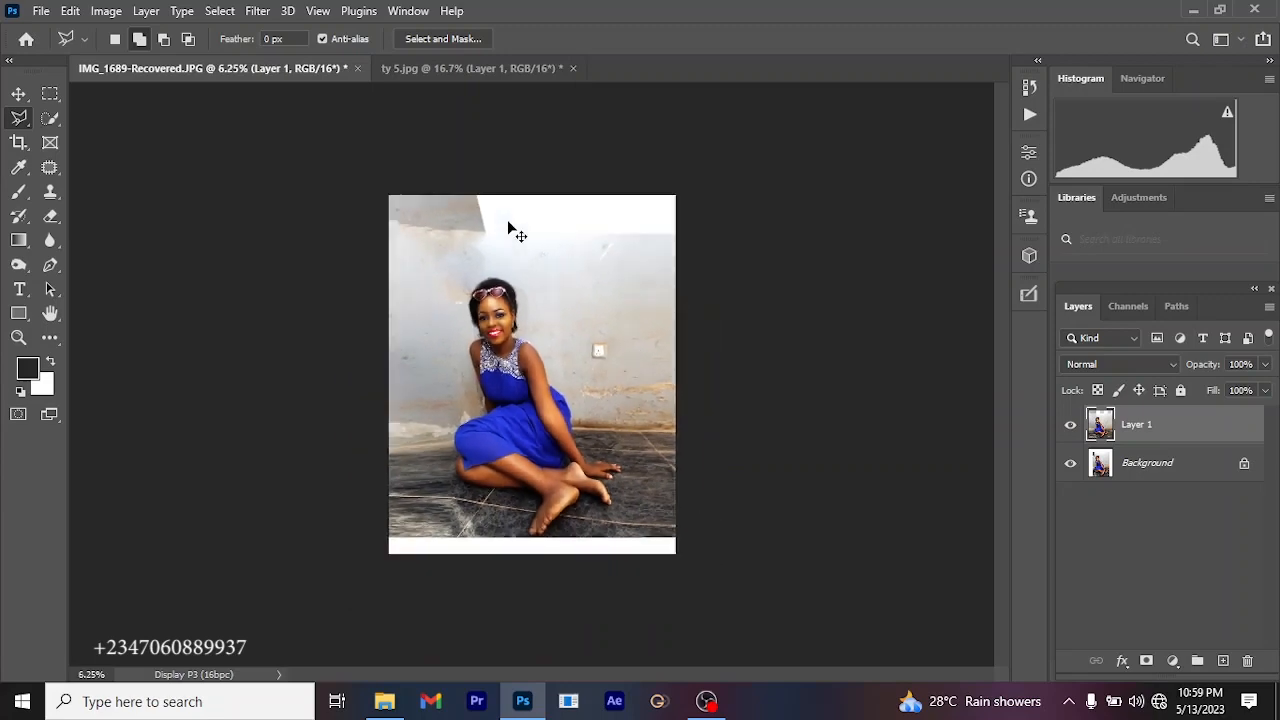
pyautogui.hotkey('ctrl', '+')
pyautogui.hotkey('ctrl', '+')
pyautogui.hotkey('ctrl', '+')
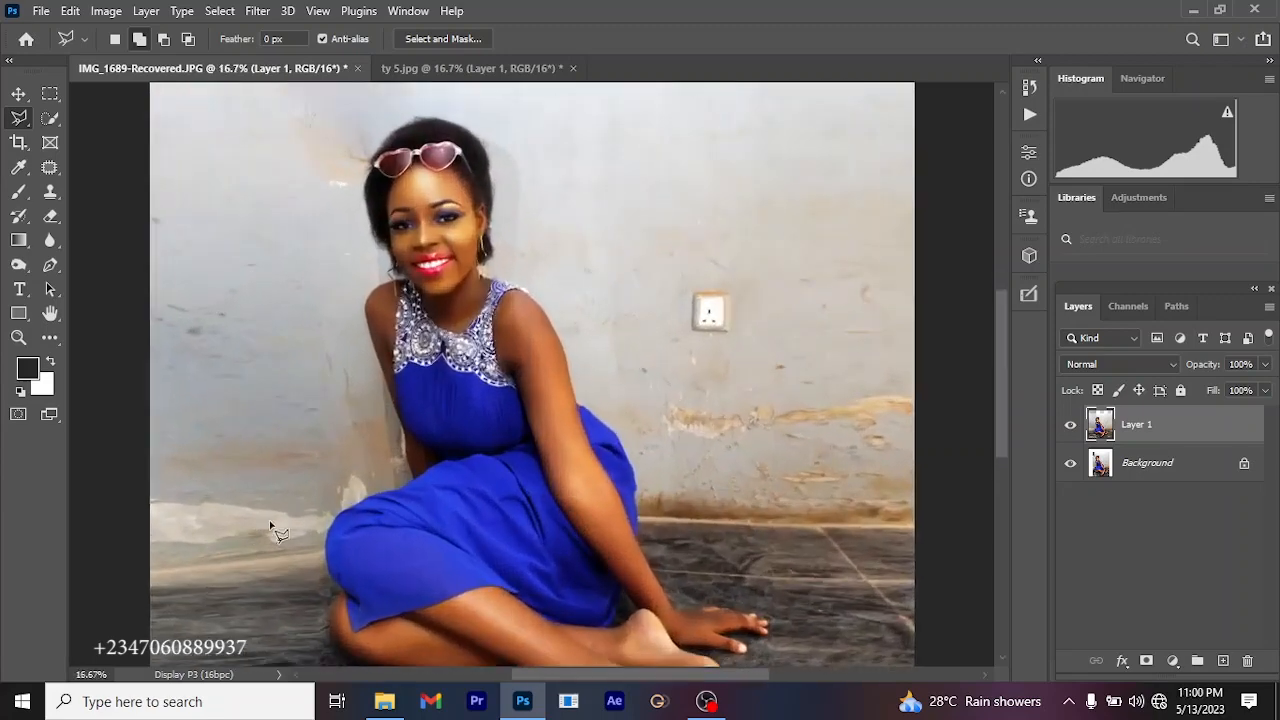
pyautogui.scroll(-5, 400, 585)
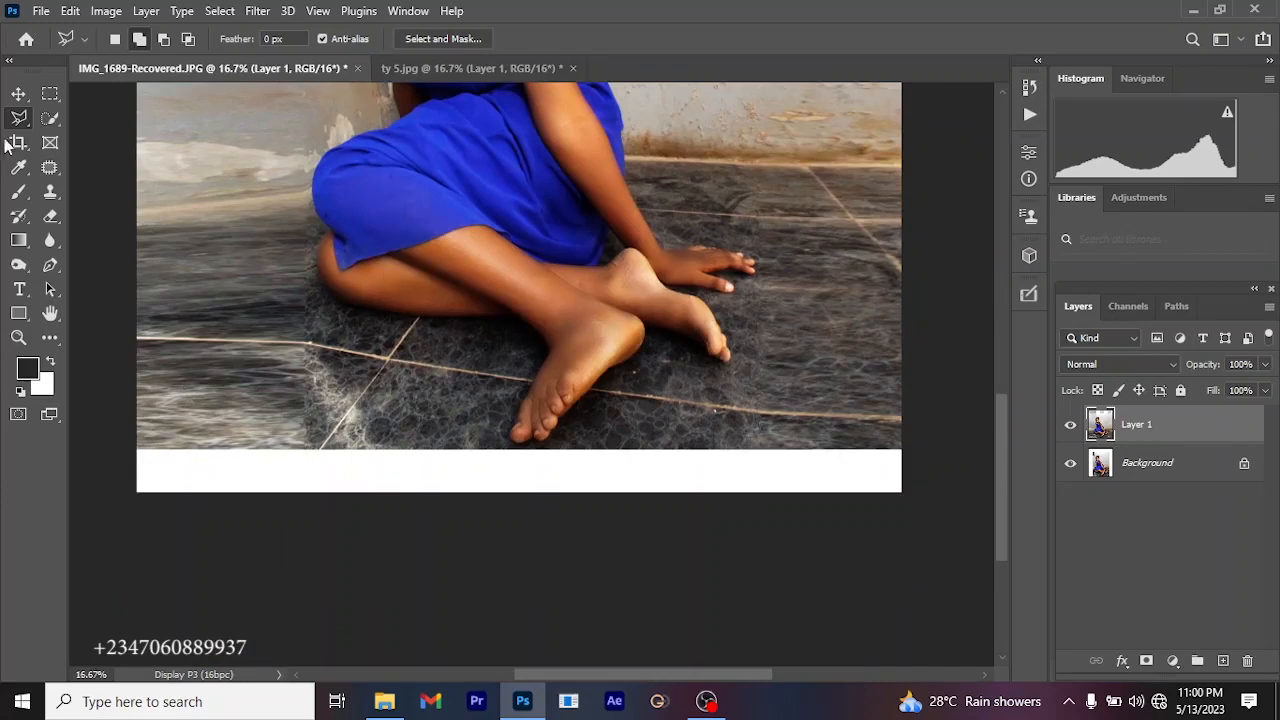
pyautogui.click(52, 95)
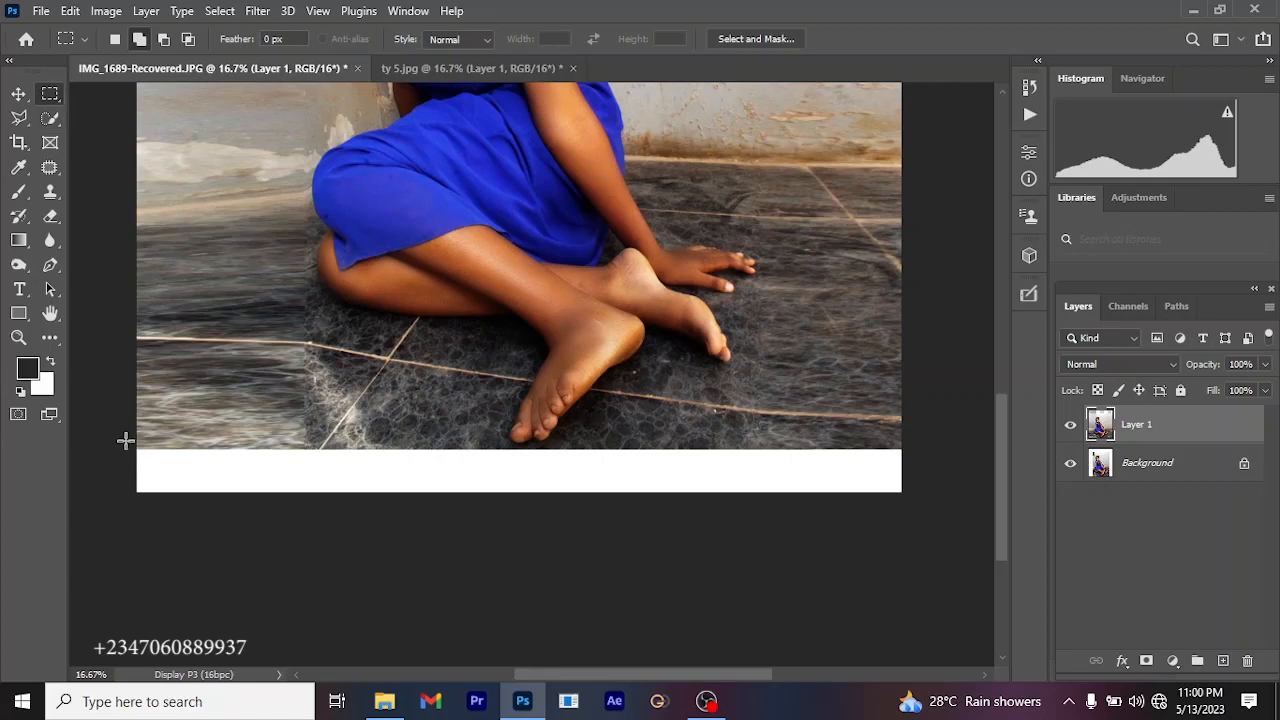
pyautogui.moveTo(125, 440); pyautogui.dragTo(925, 578)
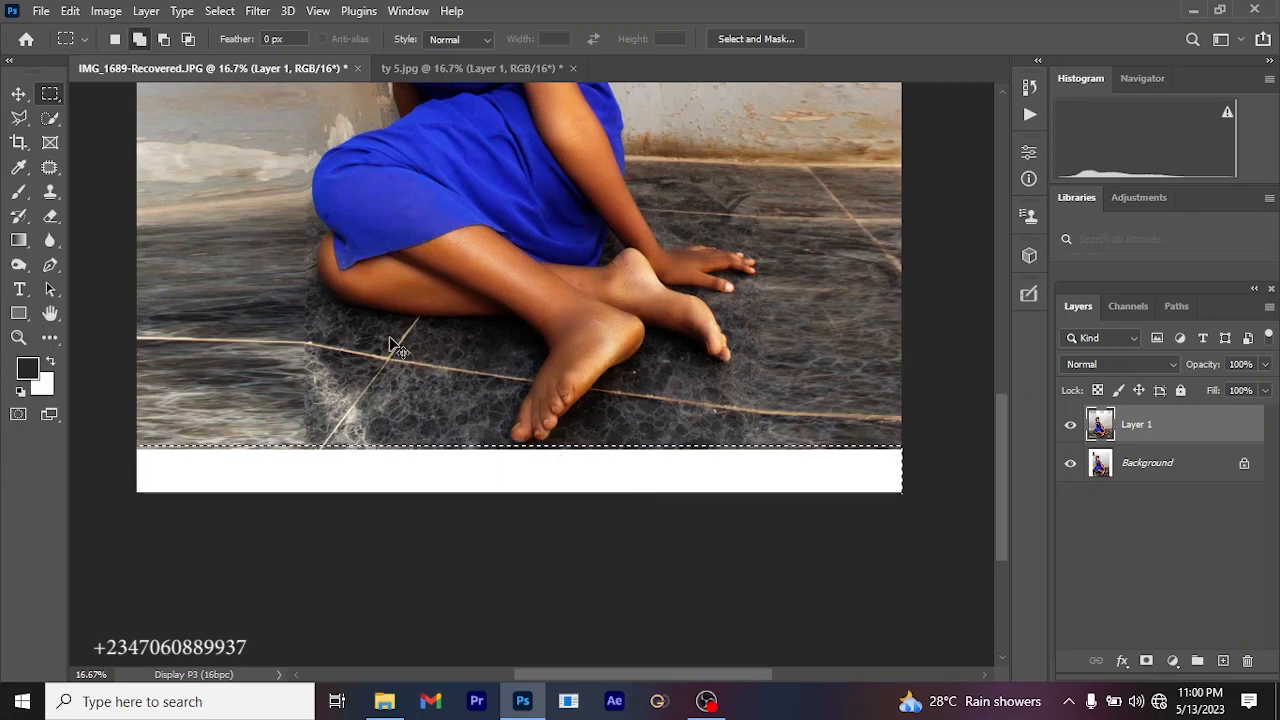
pyautogui.hotkey('ctrl', '+')
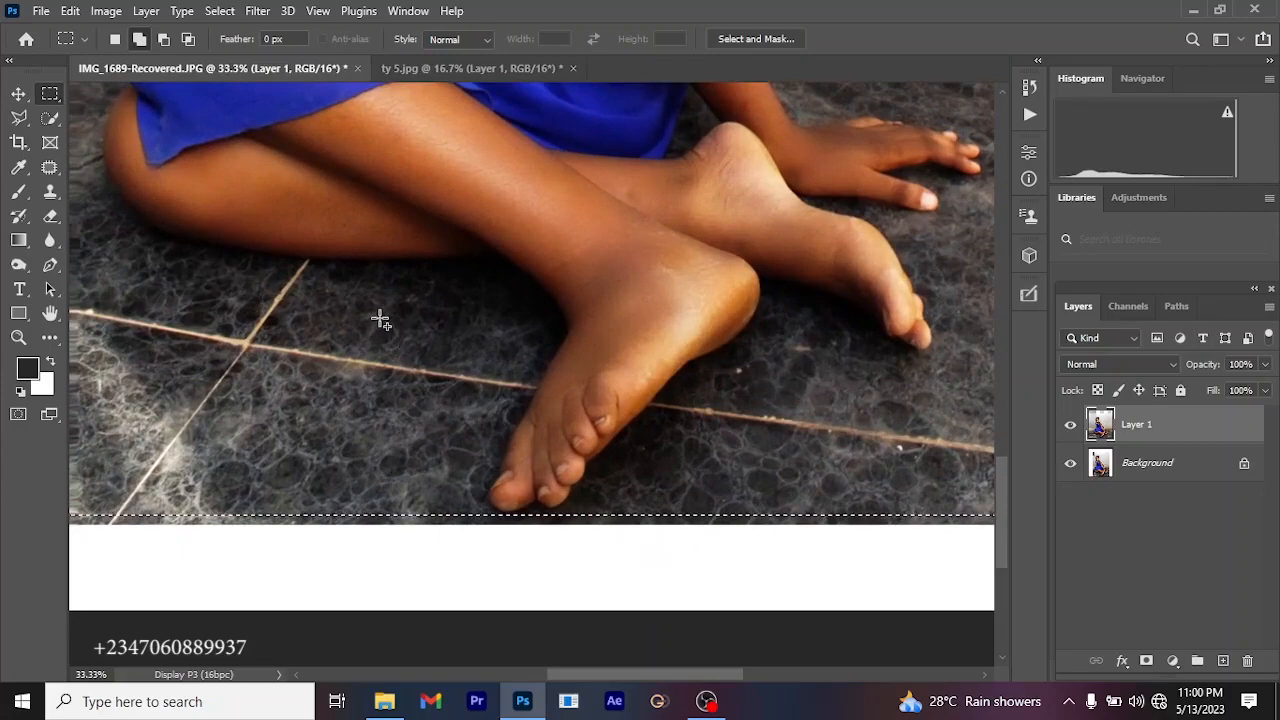
pyautogui.hotkey('ctrl', '-')
pyautogui.hotkey('ctrl', '-')
pyautogui.hotkey('ctrl', '-')
pyautogui.hotkey('ctrl', '-')
pyautogui.hotkey('ctrl', '-')
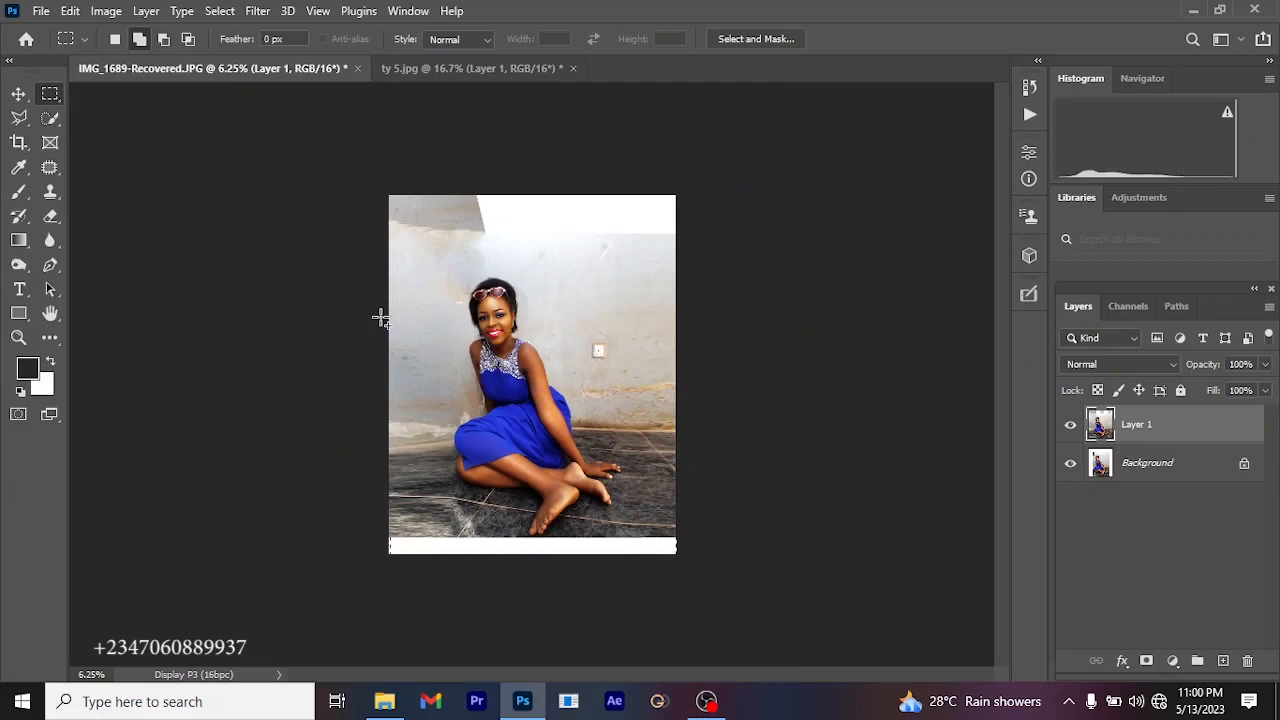
pyautogui.hotkey('ctrl', 't')
pyautogui.hotkey('ctrl', '-')
pyautogui.hotkey('ctrl', '-')
pyautogui.hotkey('ctrl', '-')
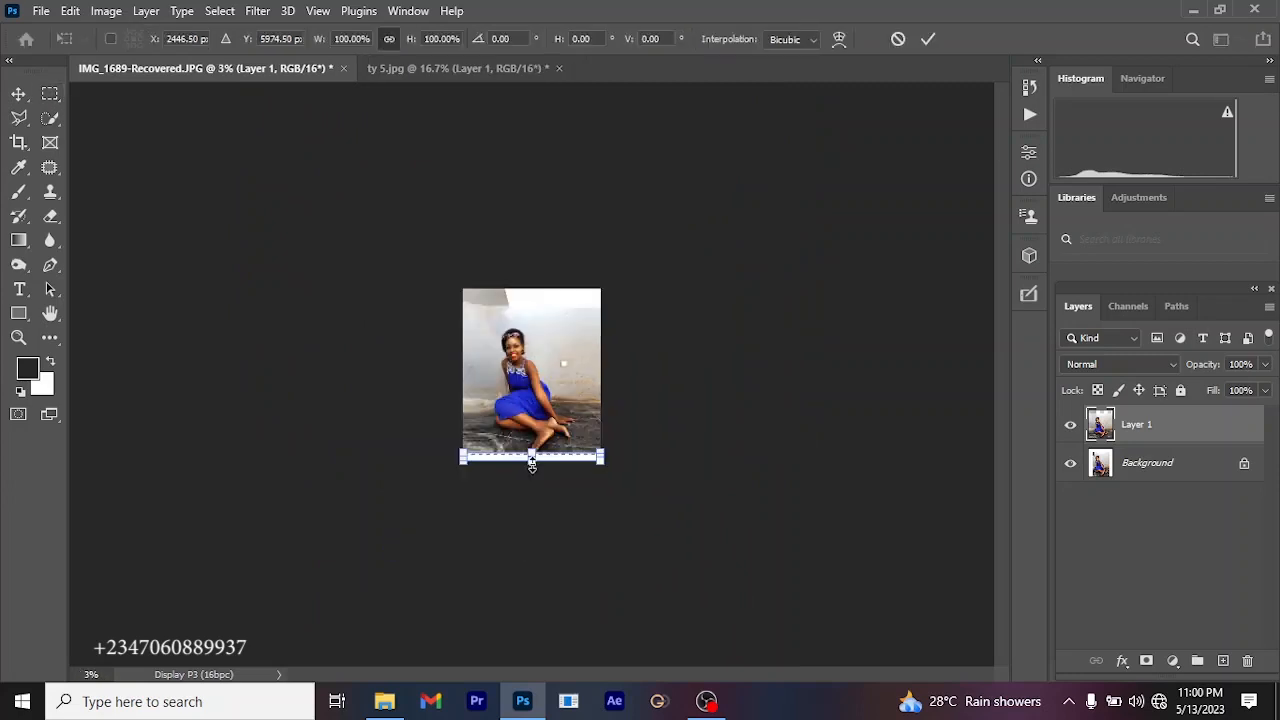
pyautogui.moveTo(532, 460); pyautogui.dragTo(523, 534)
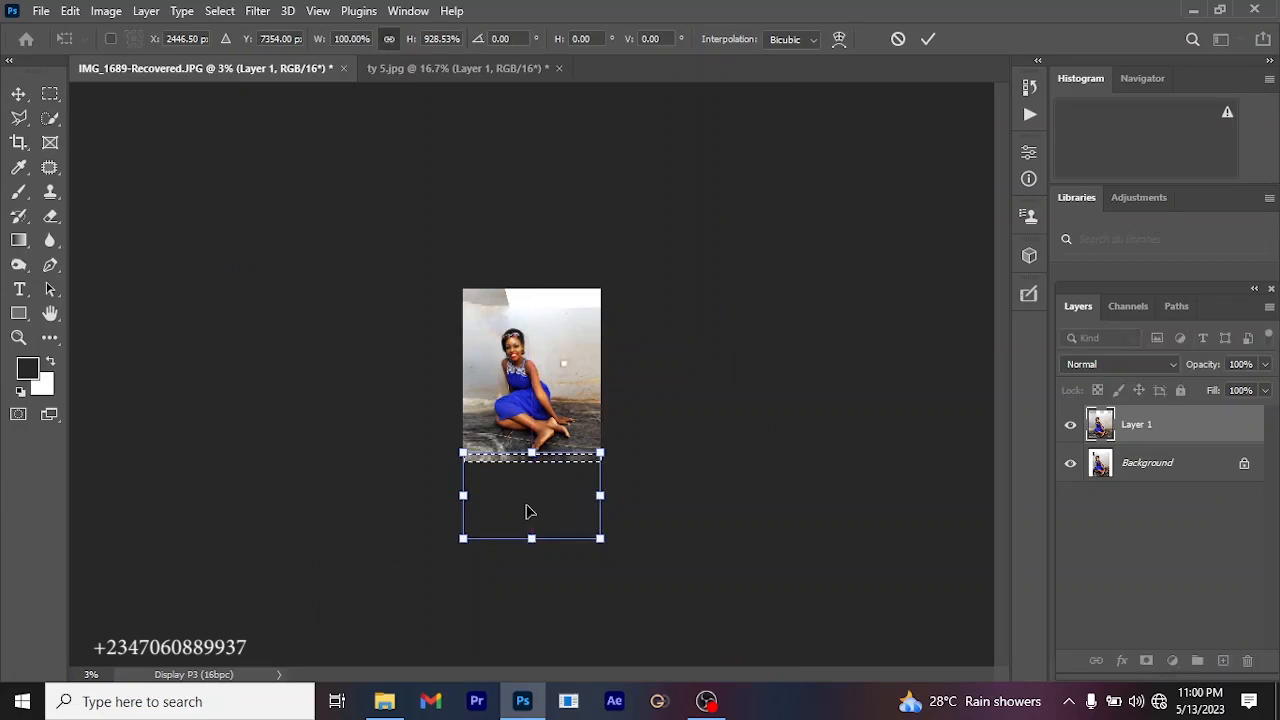
pyautogui.press('Return')
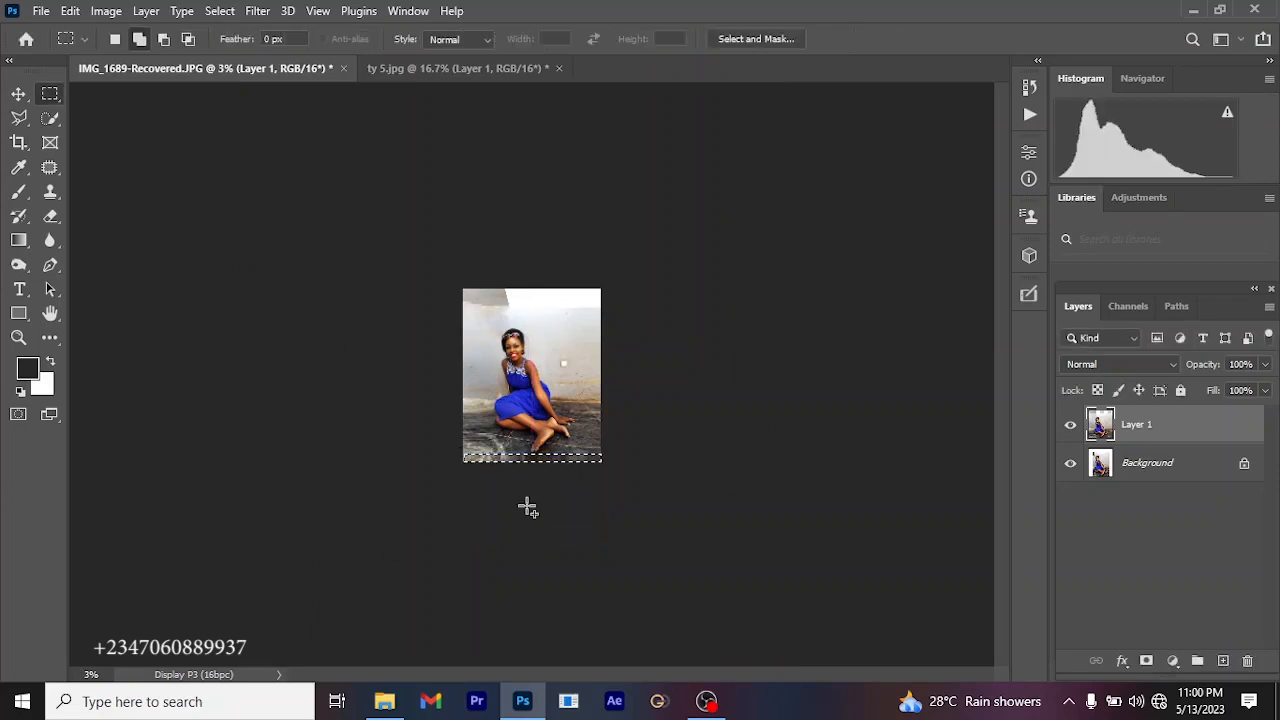
pyautogui.hotkey('ctrl', 'd')
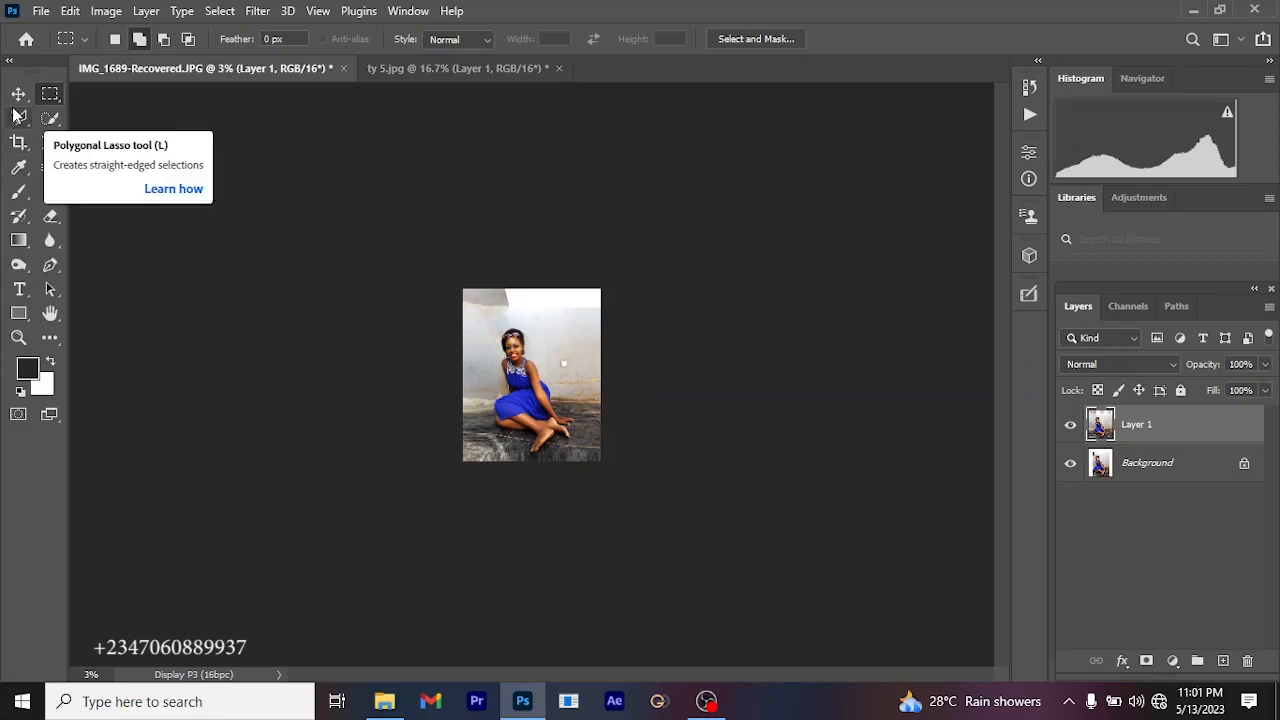
# - Select the woman's whole figure with the Quick Selection tool and switch to the Polygonal Lasso for refining the outline near her hand
pyautogui.click(57, 118)
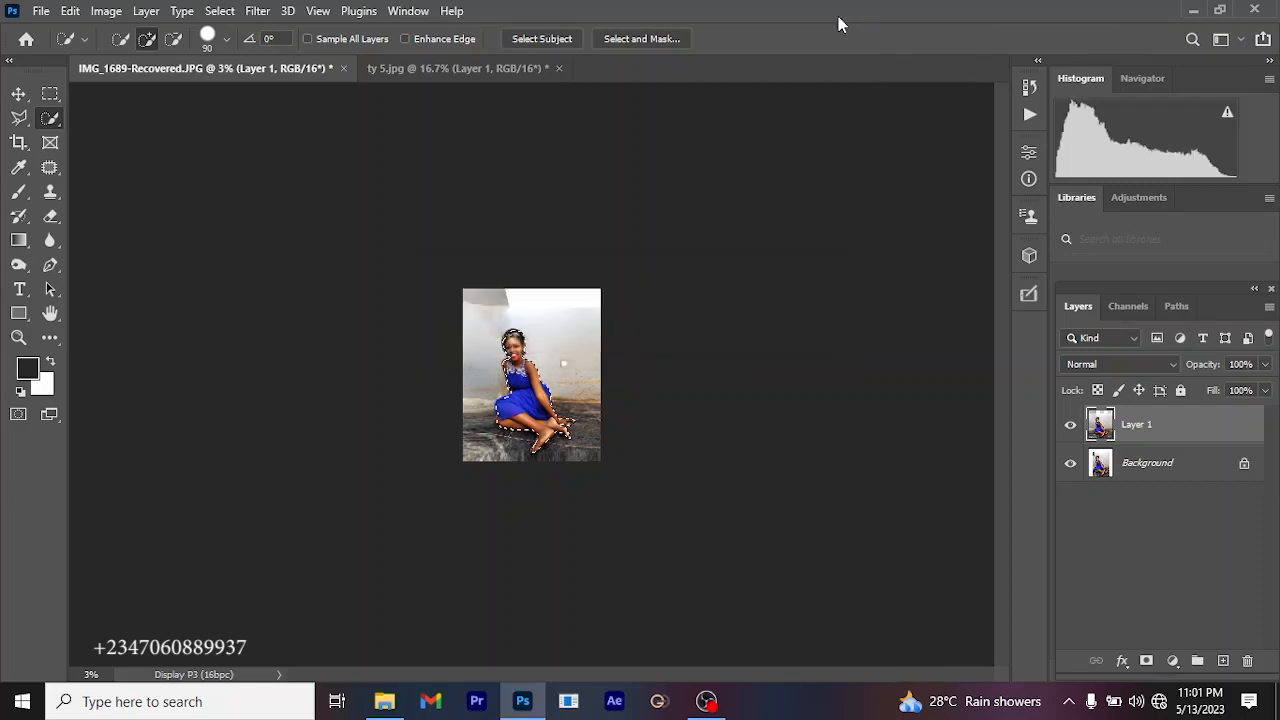
pyautogui.hotkey('ctrl', '+')
pyautogui.hotkey('ctrl', '+')
pyautogui.hotkey('ctrl', '+')
pyautogui.hotkey('ctrl', '+')
pyautogui.hotkey('ctrl', '+')
pyautogui.scroll(-3, 596, 365)
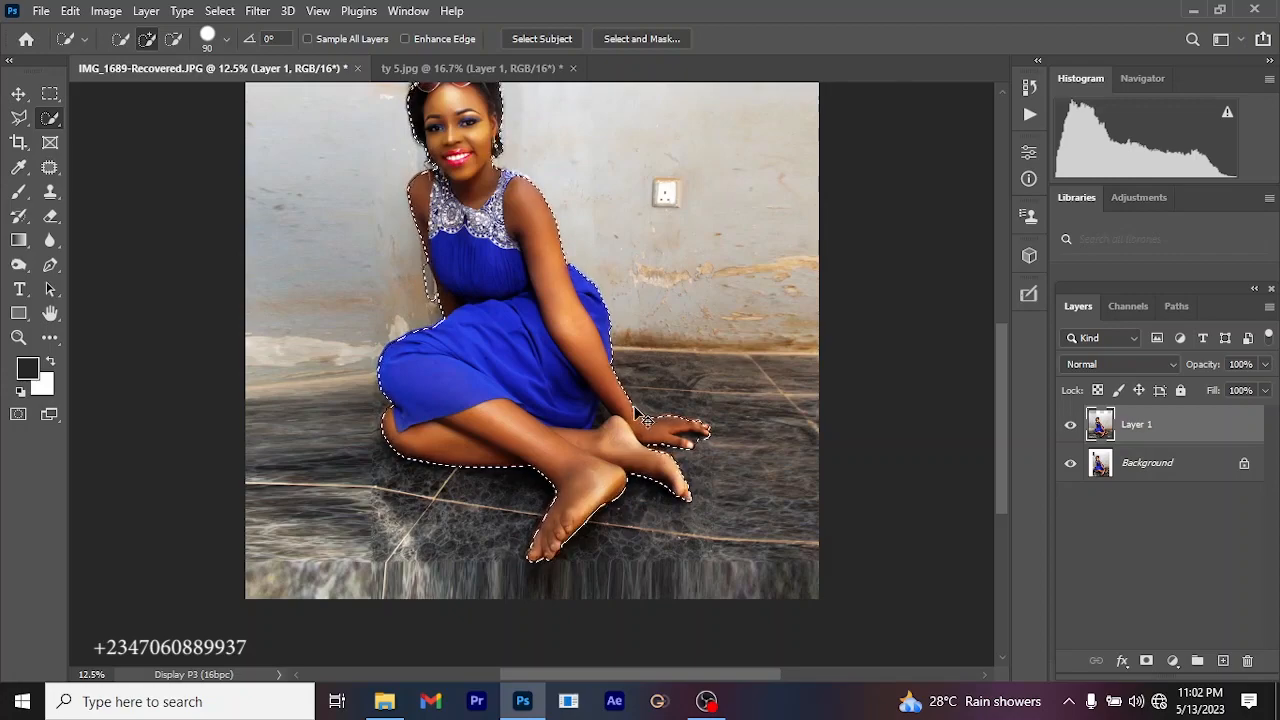
pyautogui.hotkey('ctrl', '+')
pyautogui.hotkey('ctrl', '+')
pyautogui.hotkey('ctrl', '+')
pyautogui.moveTo(634, 406); pyautogui.dragTo(429, 343)
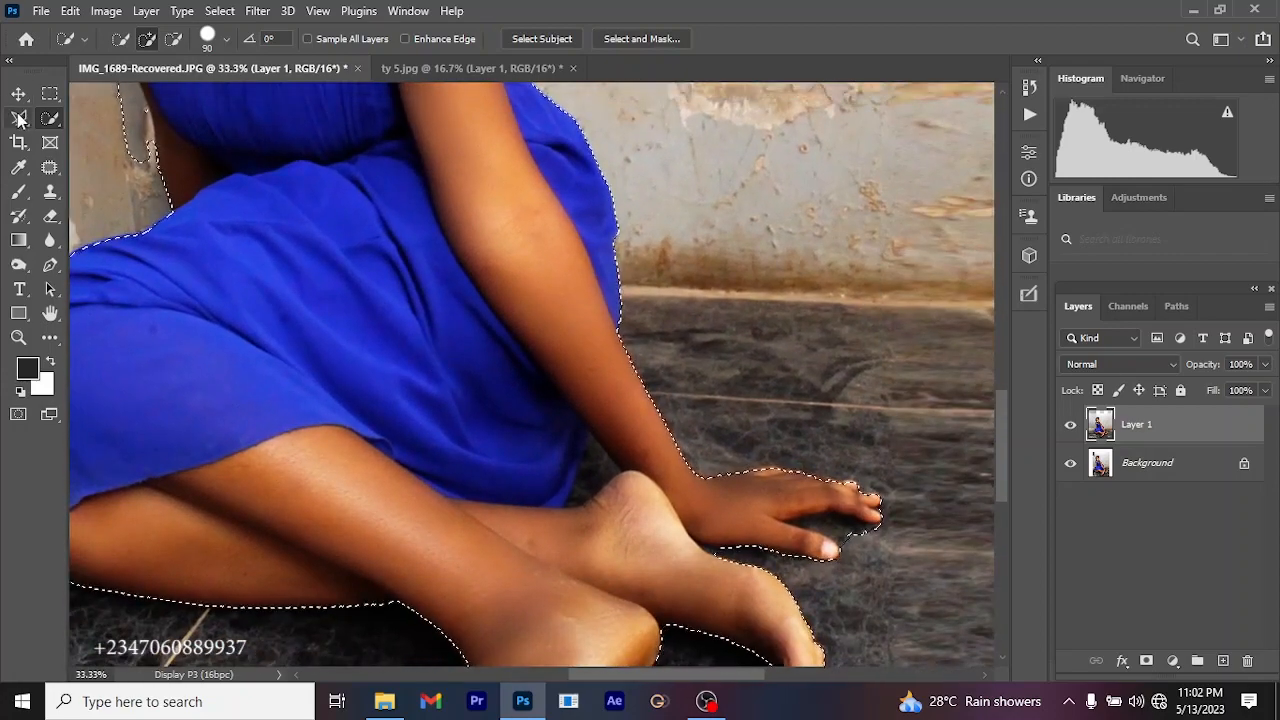
pyautogui.click(18, 117)
pyautogui.click(594, 431)
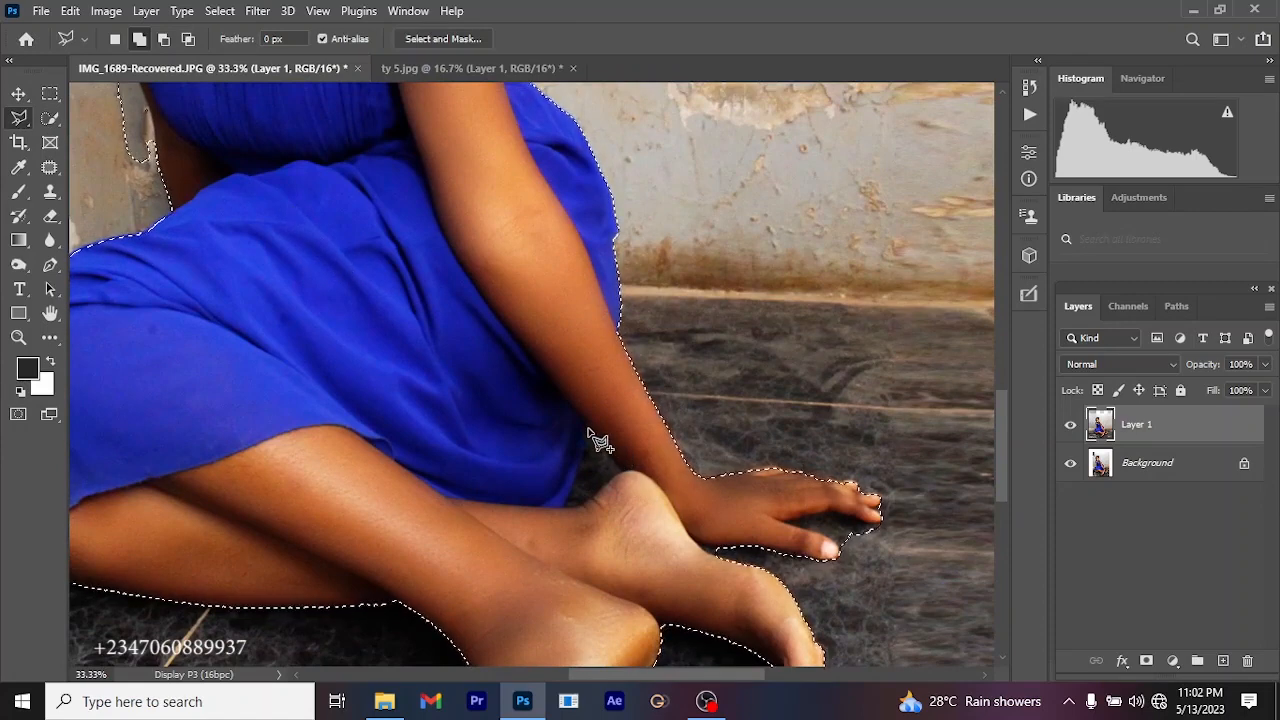
pyautogui.click(560, 509)
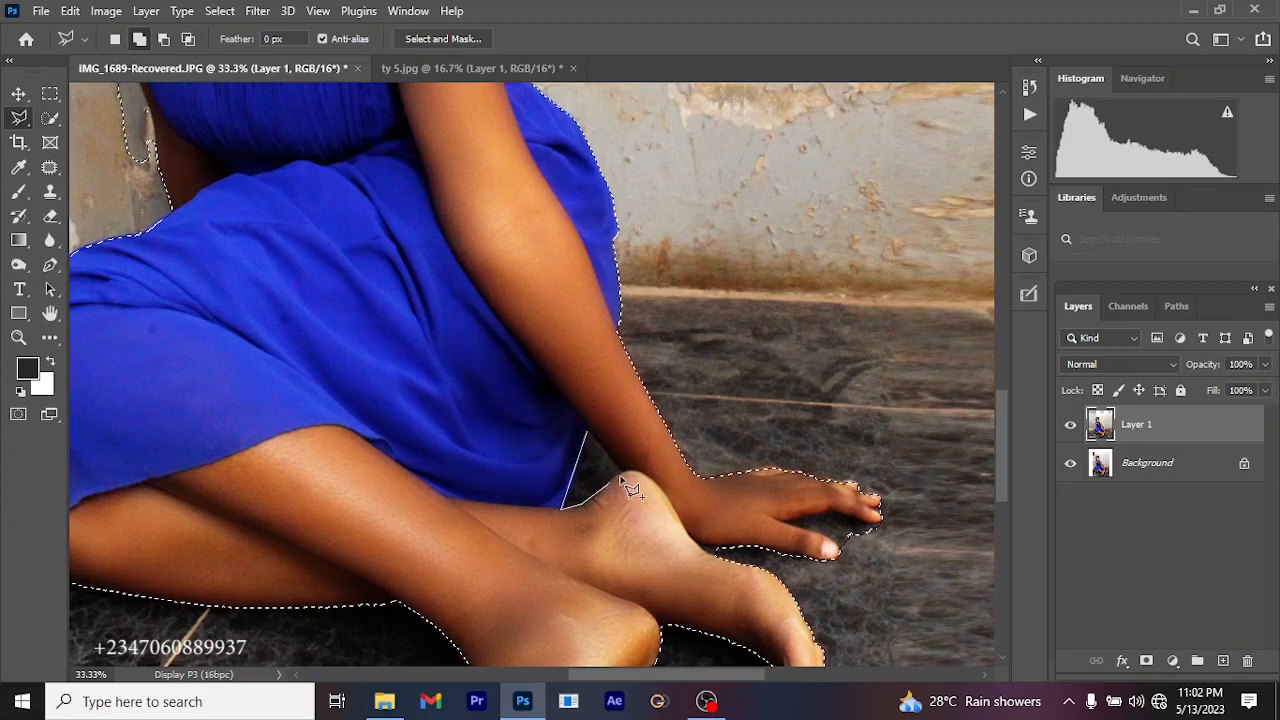
pyautogui.click(589, 433)
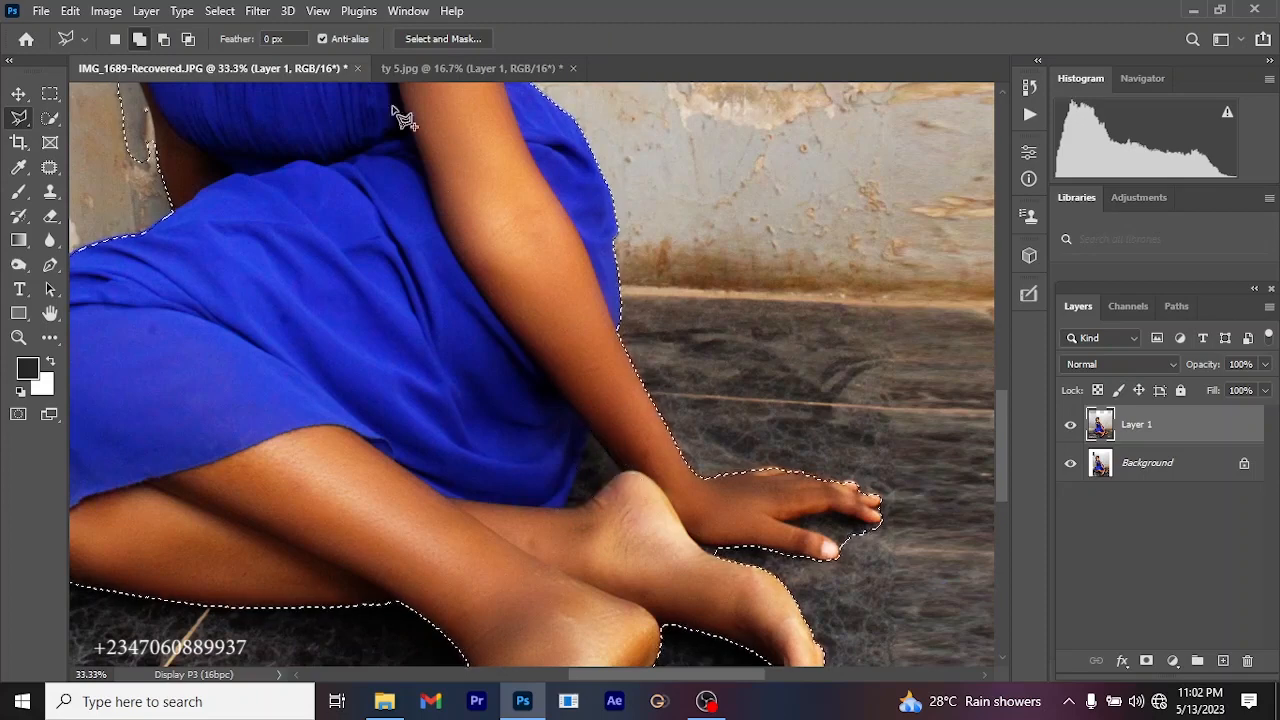
# - Subtract the dark floor gap enclosed by the dress, forearm and raised heel from the selection with the Polygonal Lasso
pyautogui.click(164, 39)
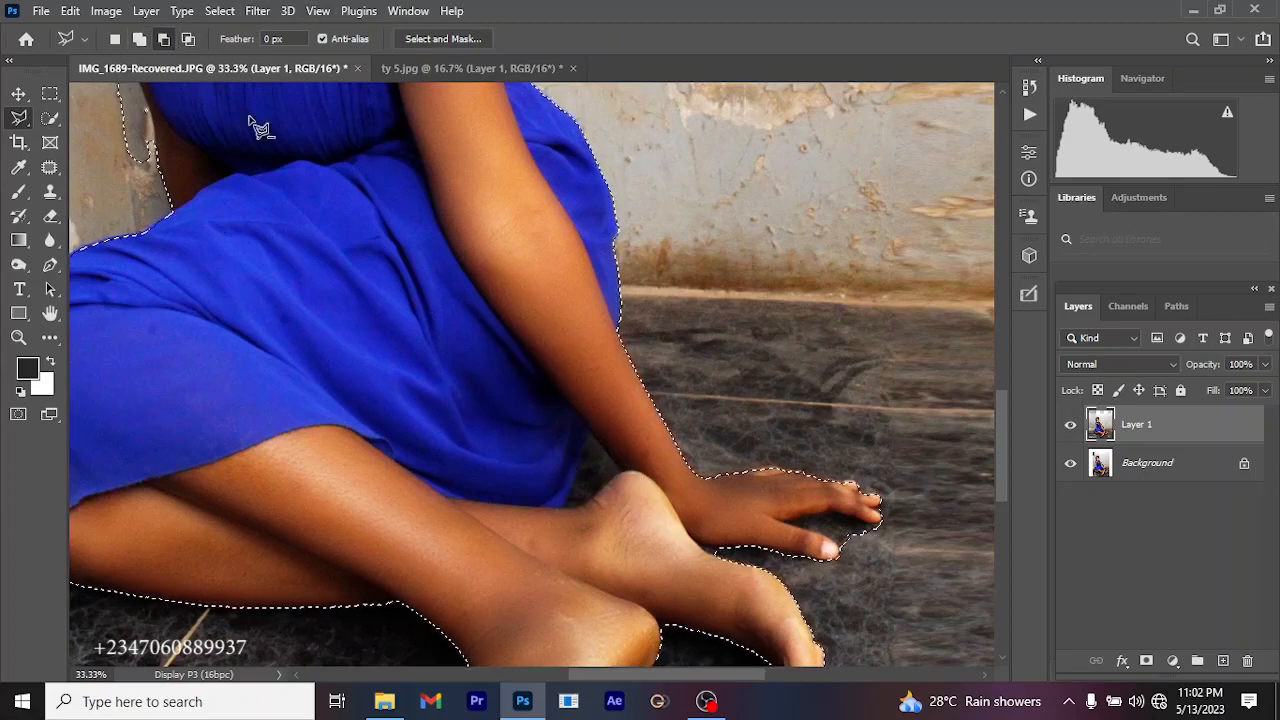
pyautogui.click(589, 432)
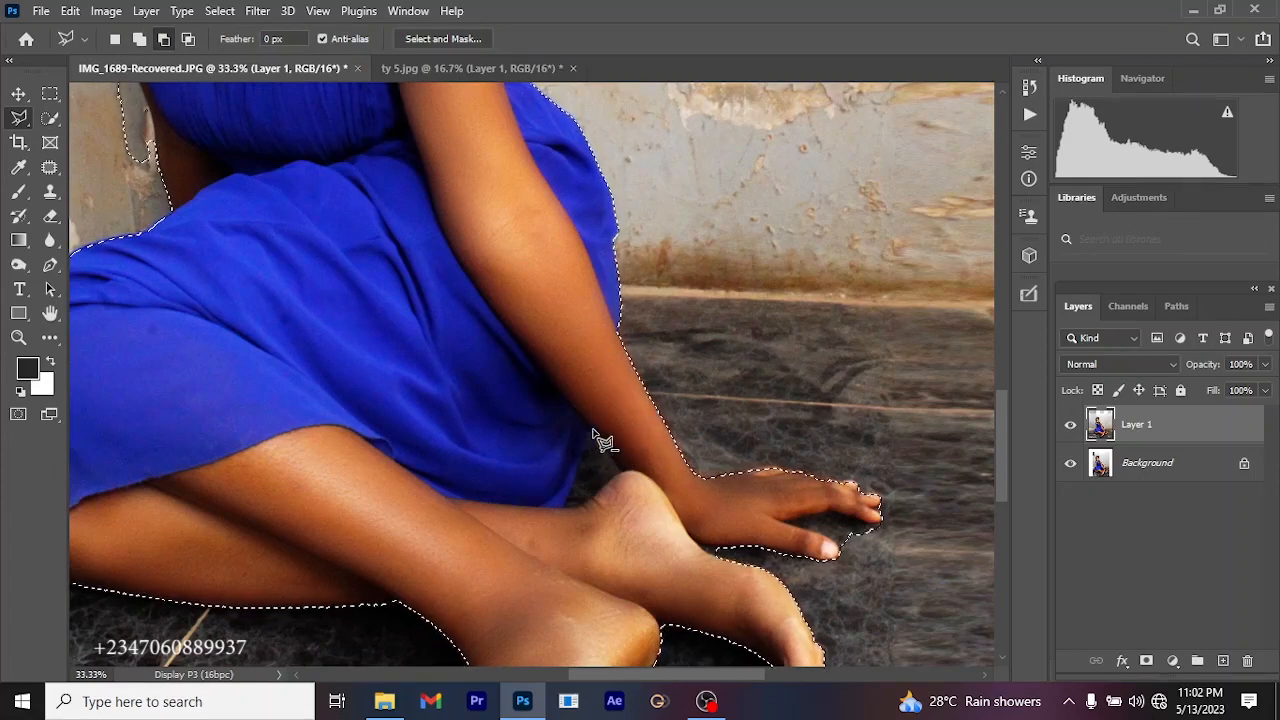
pyautogui.click(562, 507)
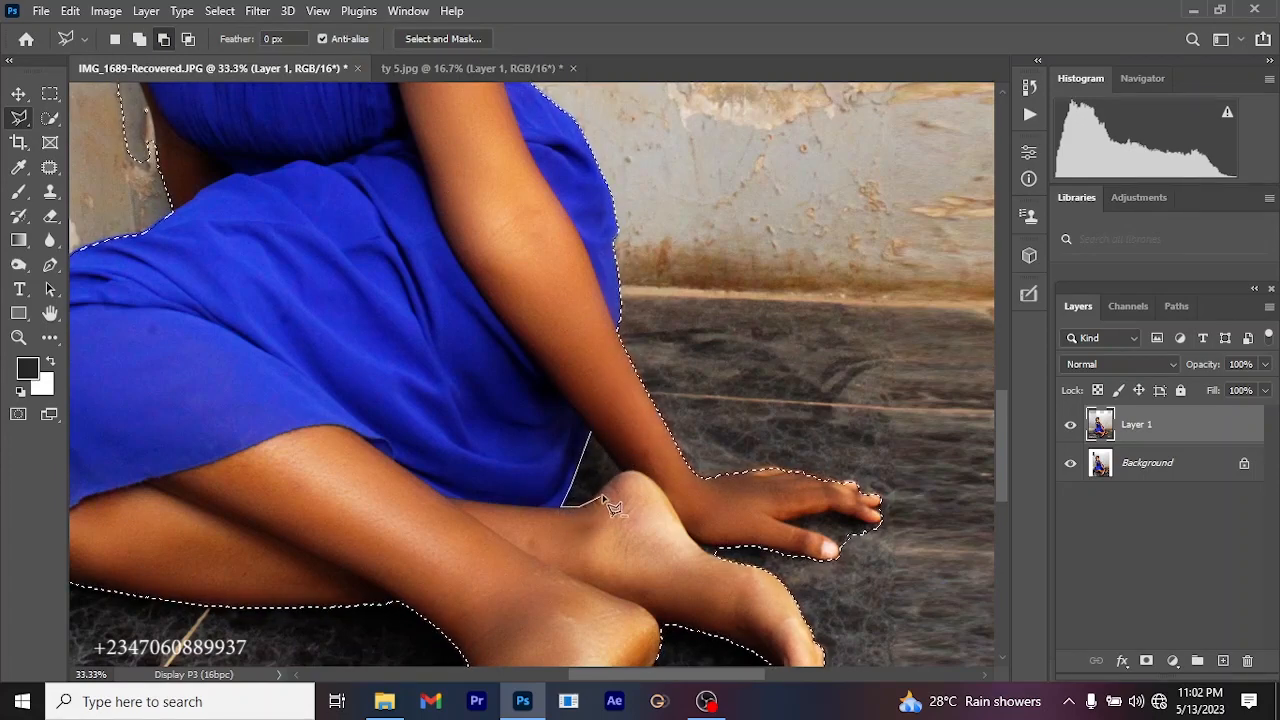
pyautogui.click(612, 484)
pyautogui.click(625, 470)
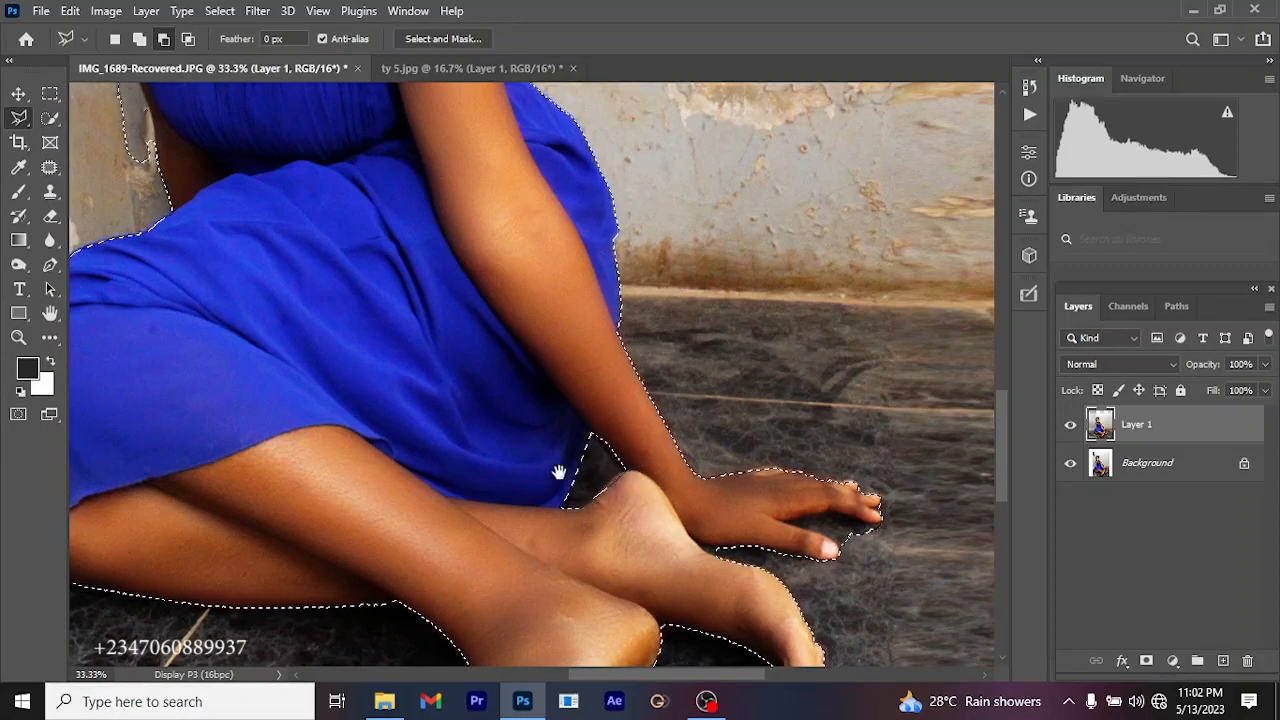
# - Subtract the narrow sliver of floor between the wrist's underside and the back foot from the selection
pyautogui.moveTo(557, 466); pyautogui.dragTo(535, 300)
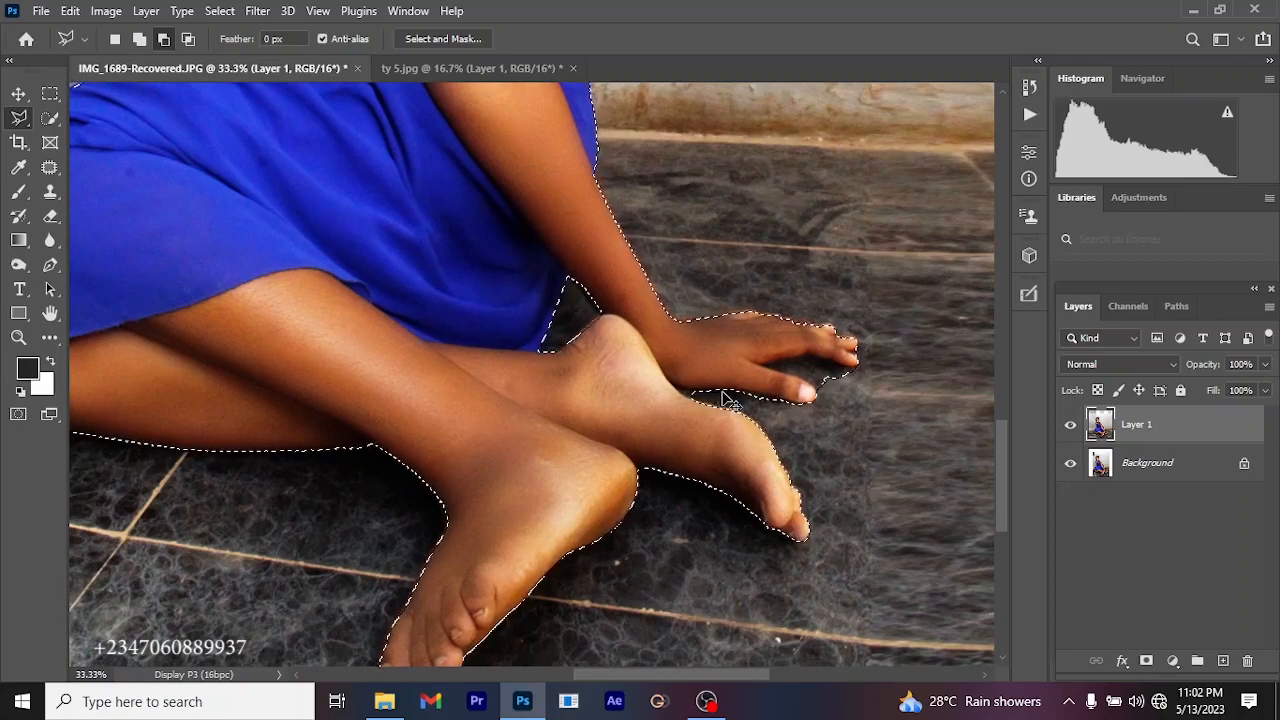
pyautogui.hotkey('ctrl', '+')
pyautogui.hotkey('ctrl', '+')
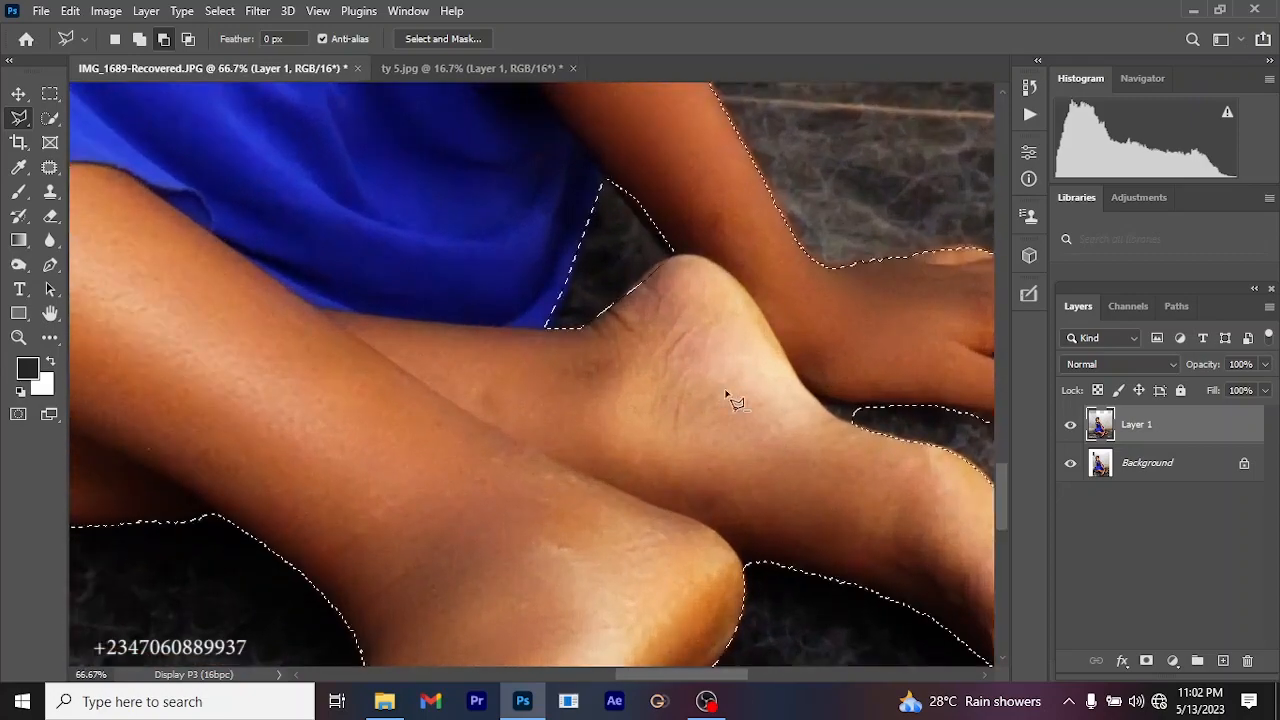
pyautogui.click(891, 403)
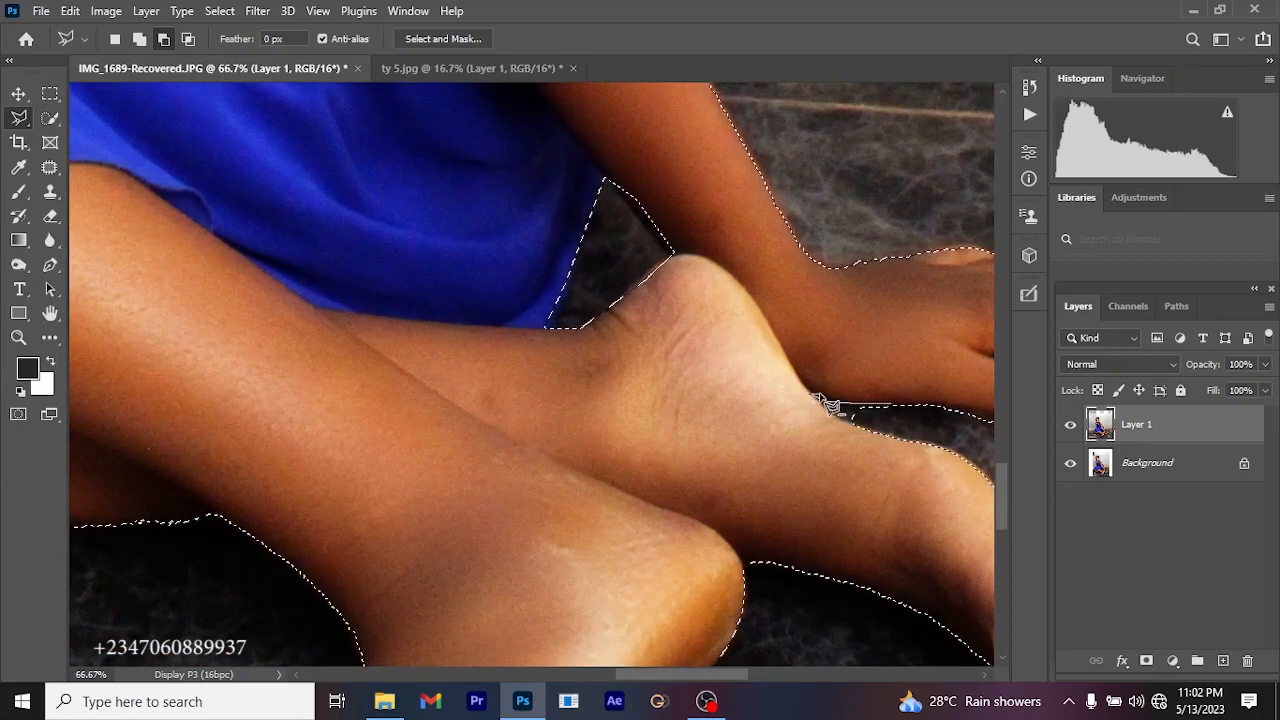
pyautogui.click(858, 430)
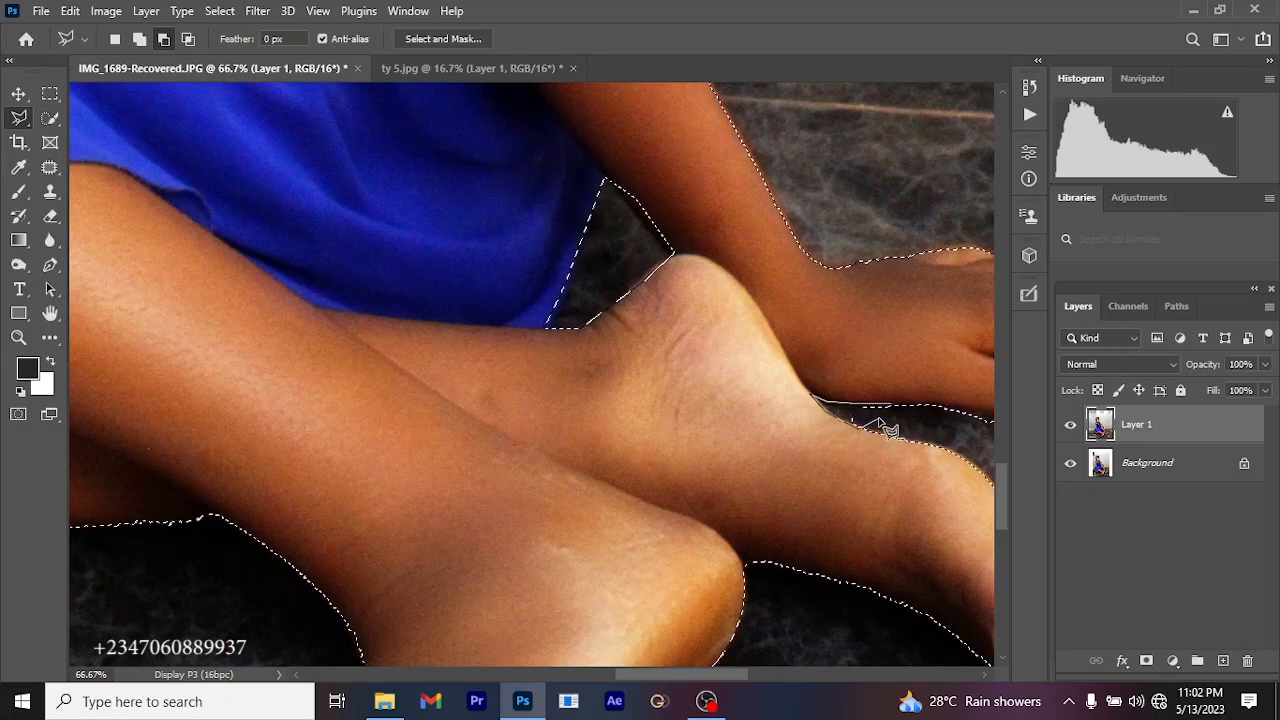
pyautogui.doubleClick(874, 418)
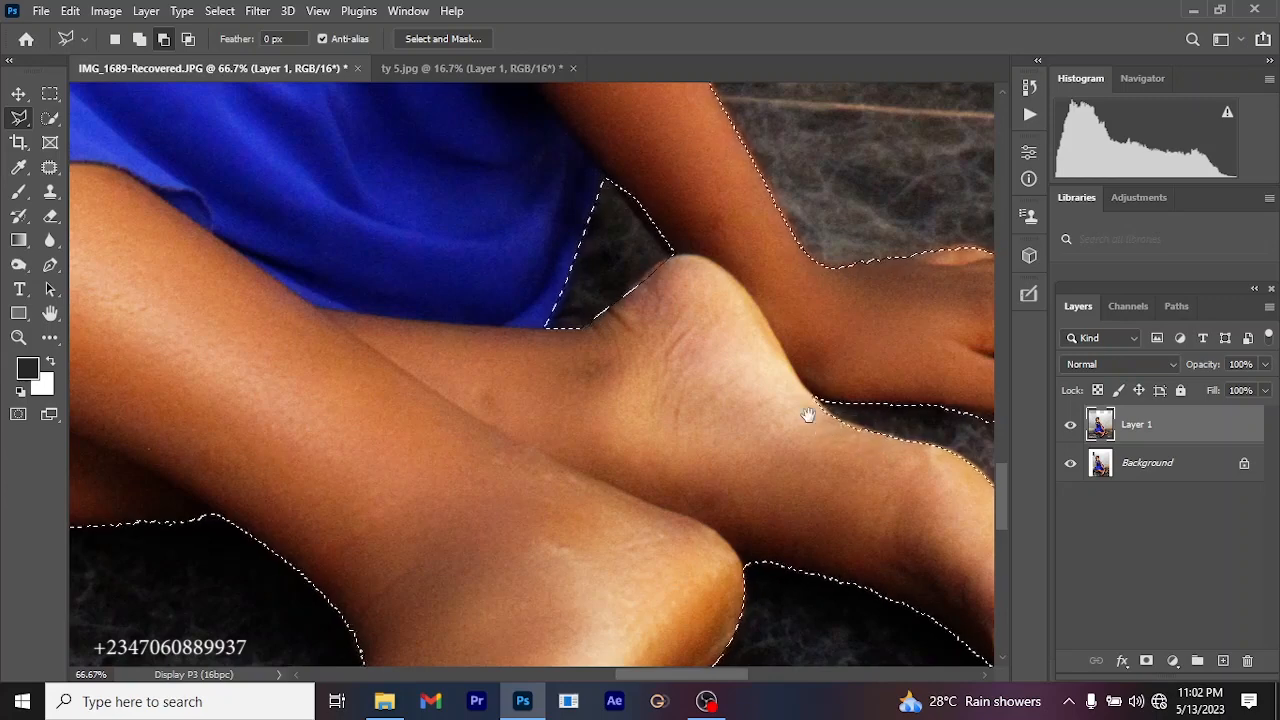
# - Subtract the patch of floor between the thumb and the fingers of the supporting hand from the selection
pyautogui.moveTo(808, 415)
pyautogui.mouseDown()
pyautogui.moveTo(497, 327)
pyautogui.moveTo(496, 338)
pyautogui.mouseUp()
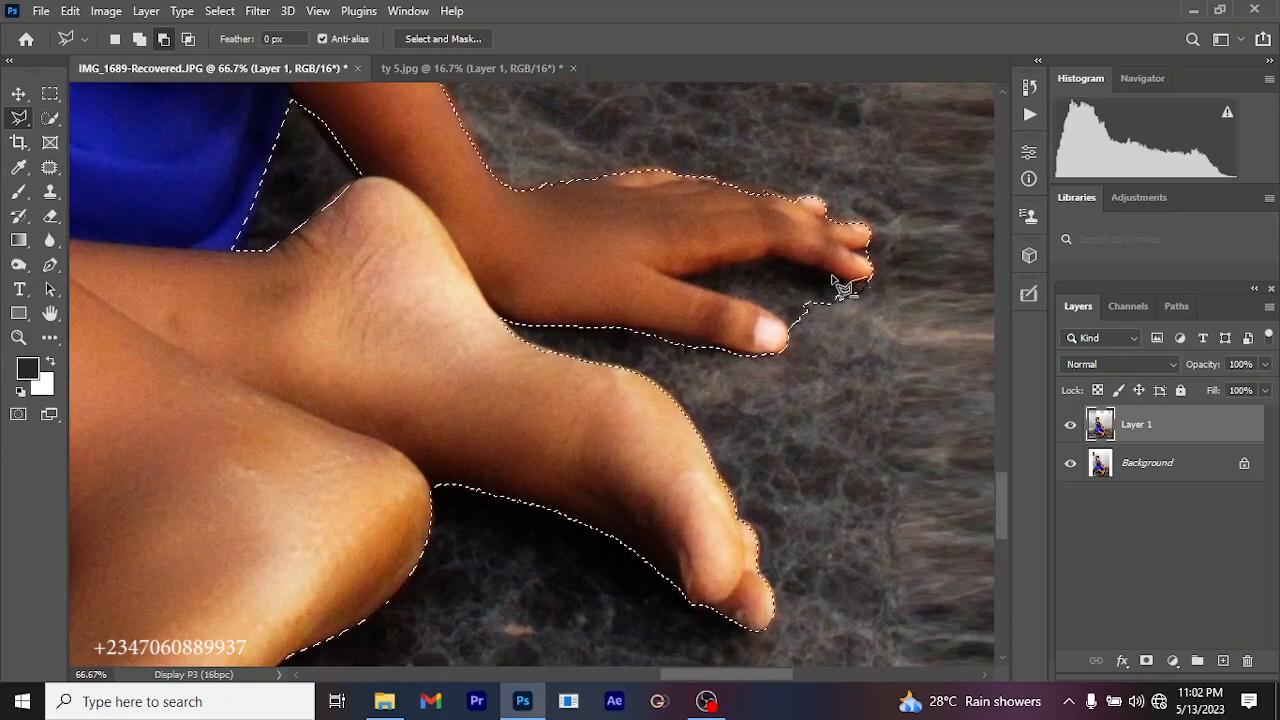
pyautogui.click(772, 255)
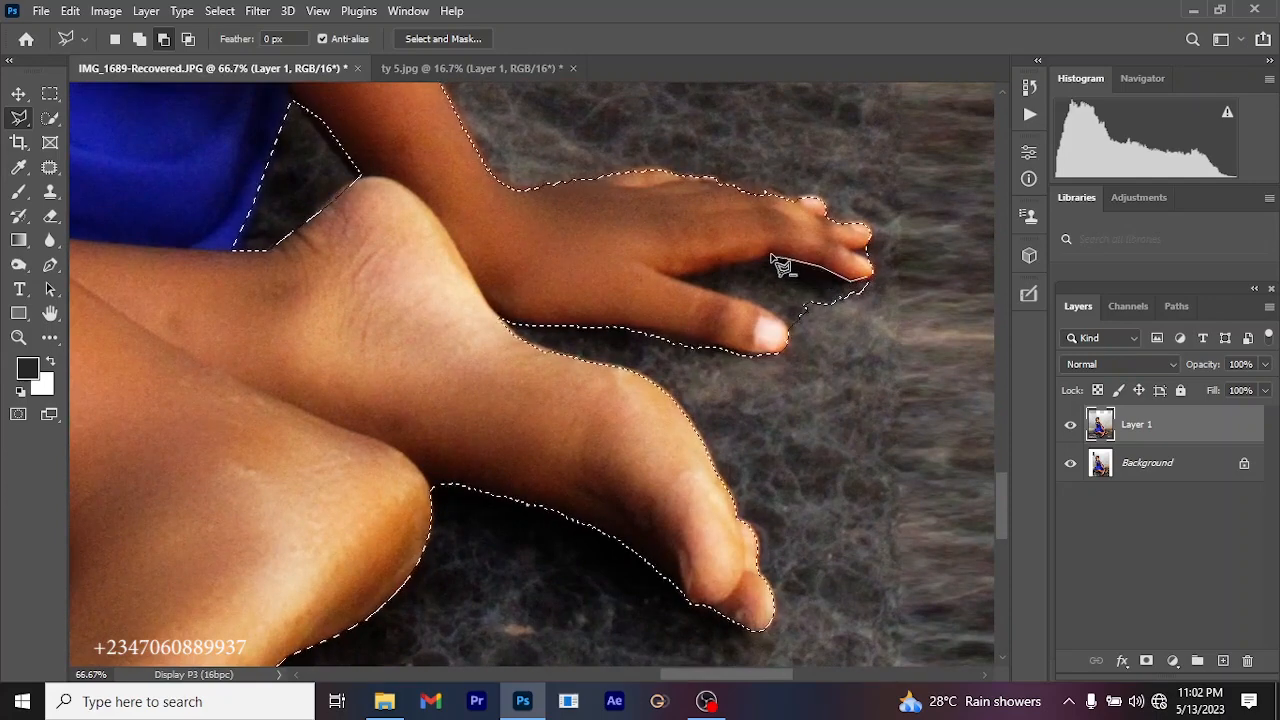
pyautogui.click(672, 277)
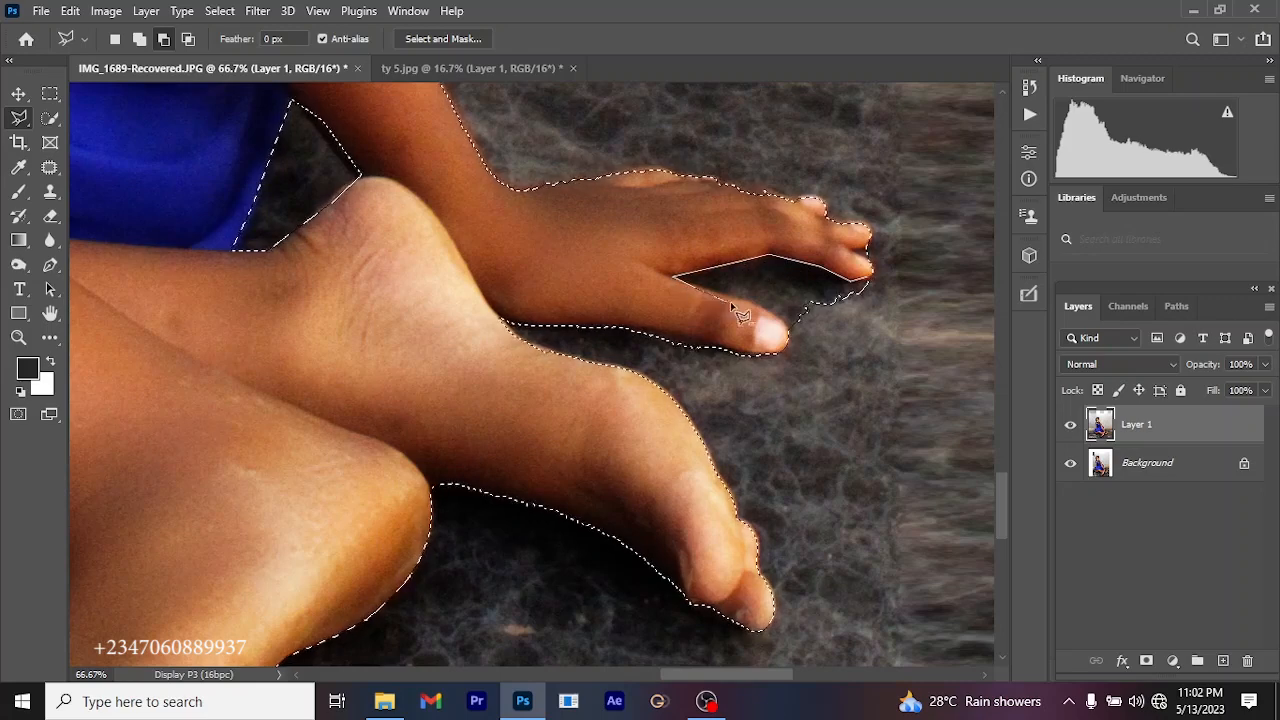
pyautogui.click(786, 326)
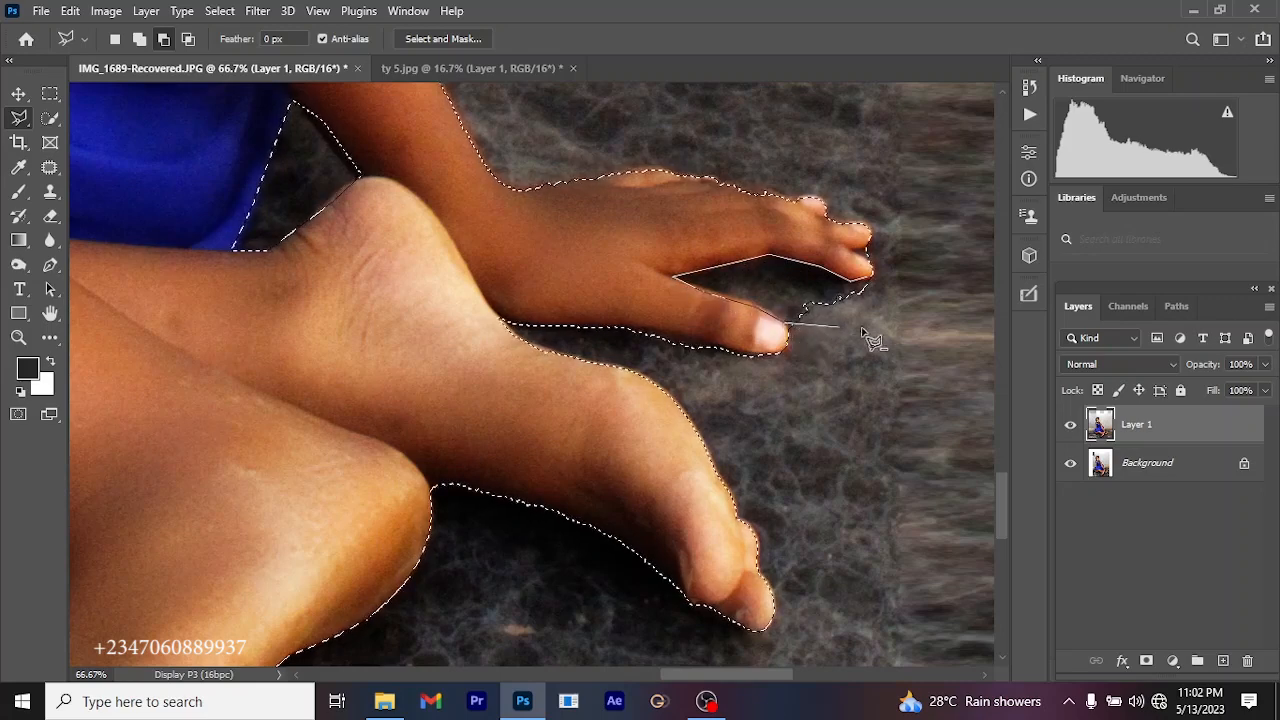
pyautogui.hotkey('ctrl', '-')
pyautogui.hotkey('ctrl', '-')
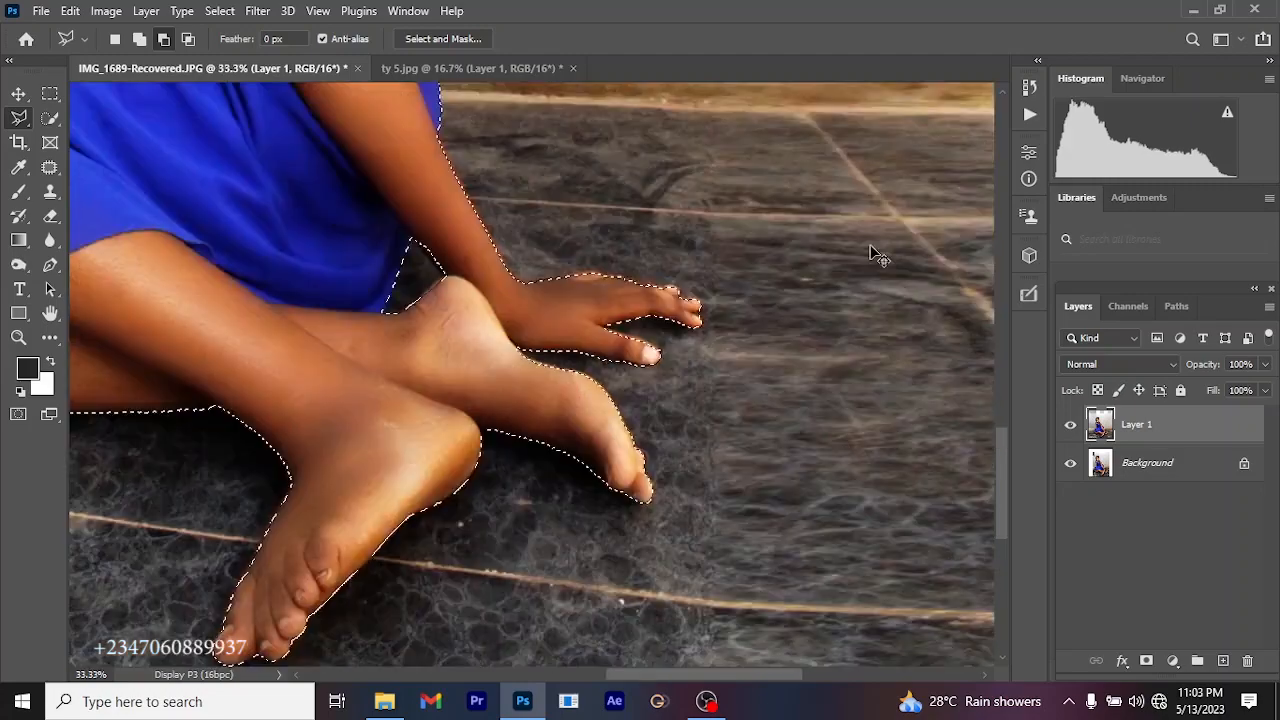
# - Add the missed skin edge along the forearm, wrist and back of the supporting hand to the selection with the Polygonal Lasso
pyautogui.hotkey('ctrl', '+')
pyautogui.hotkey('ctrl', '+')
pyautogui.hotkey('ctrl', '+')
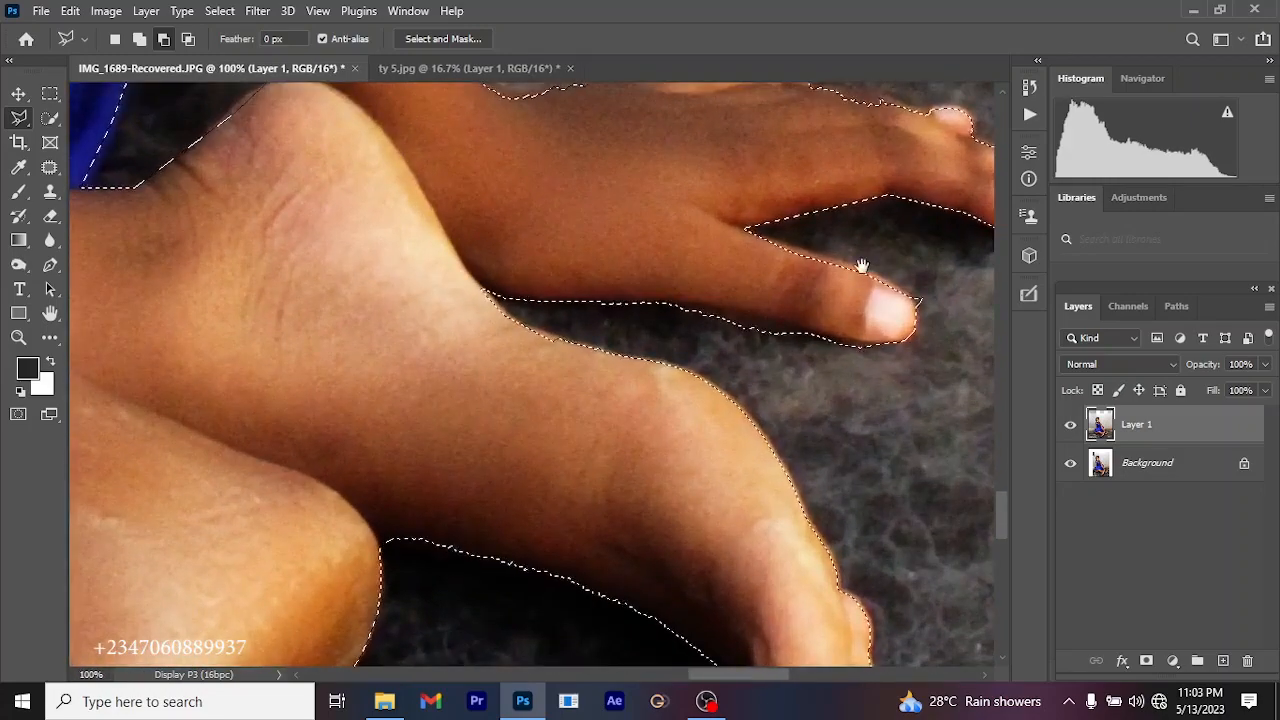
pyautogui.moveTo(861, 266); pyautogui.dragTo(706, 388)
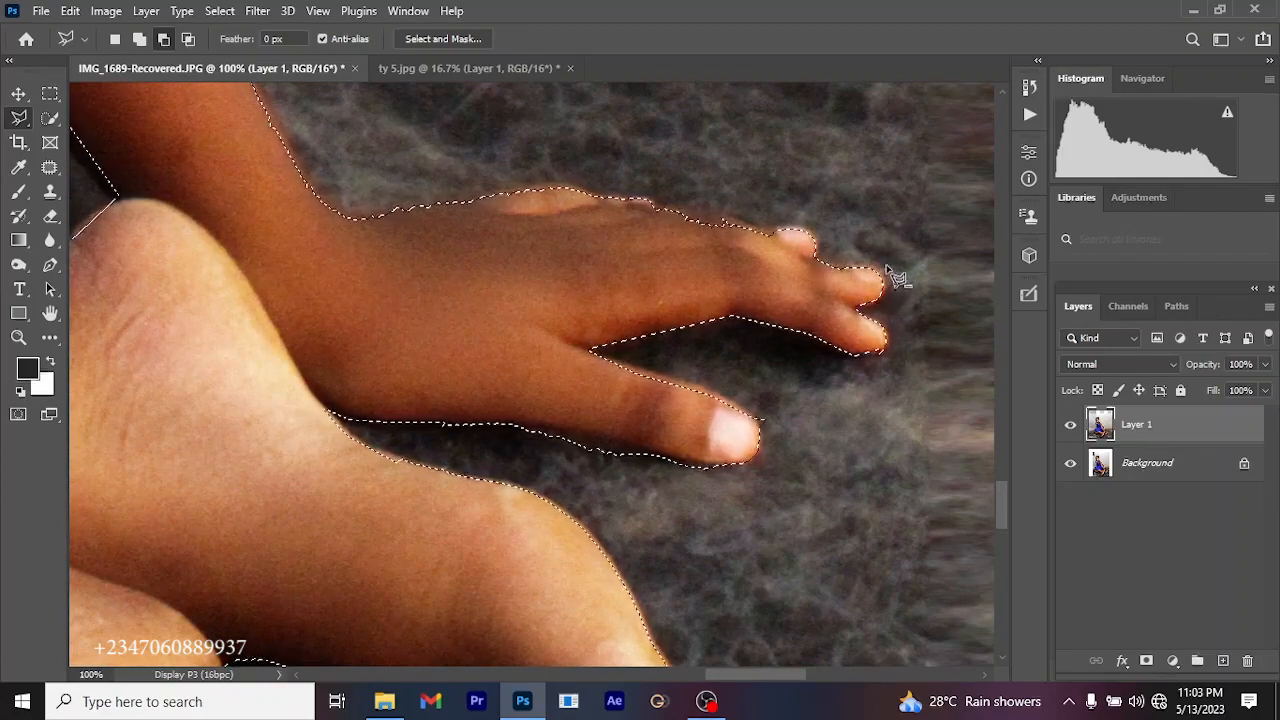
pyautogui.click(139, 41)
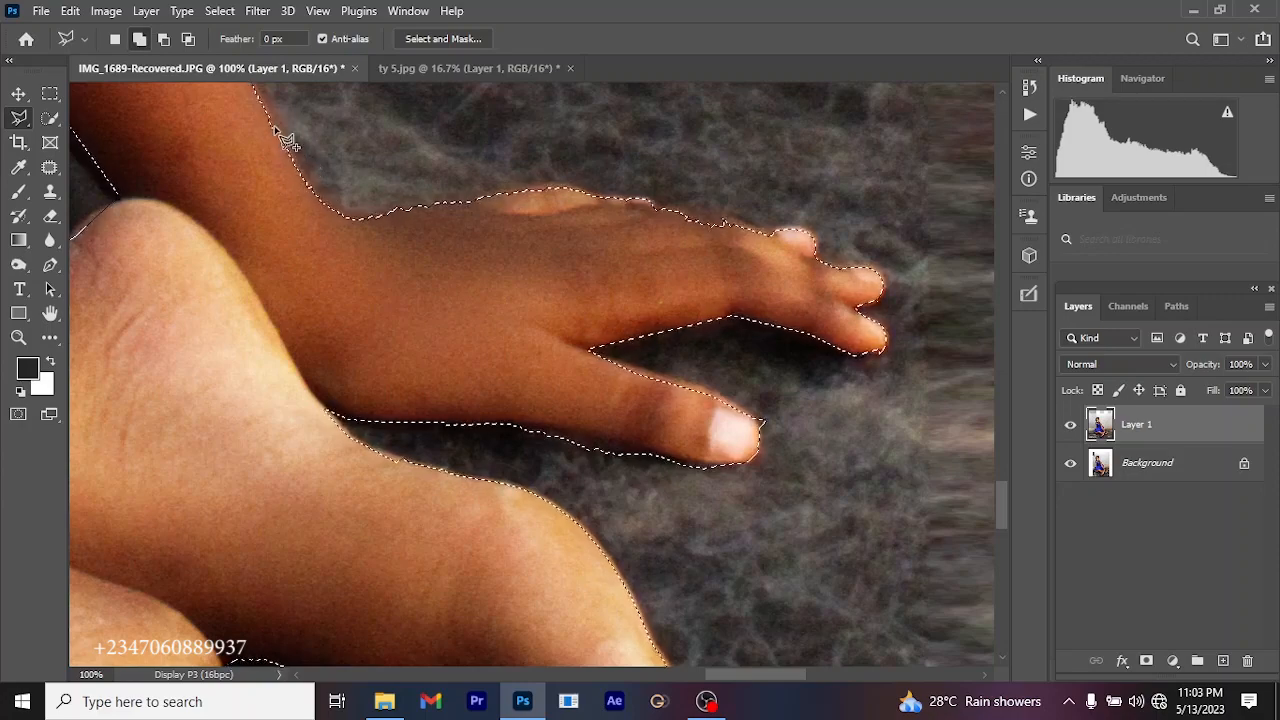
pyautogui.press('space')
pyautogui.moveTo(261, 132)
pyautogui.mouseDown()
pyautogui.moveTo(517, 420)
pyautogui.moveTo(512, 400)
pyautogui.mouseUp()
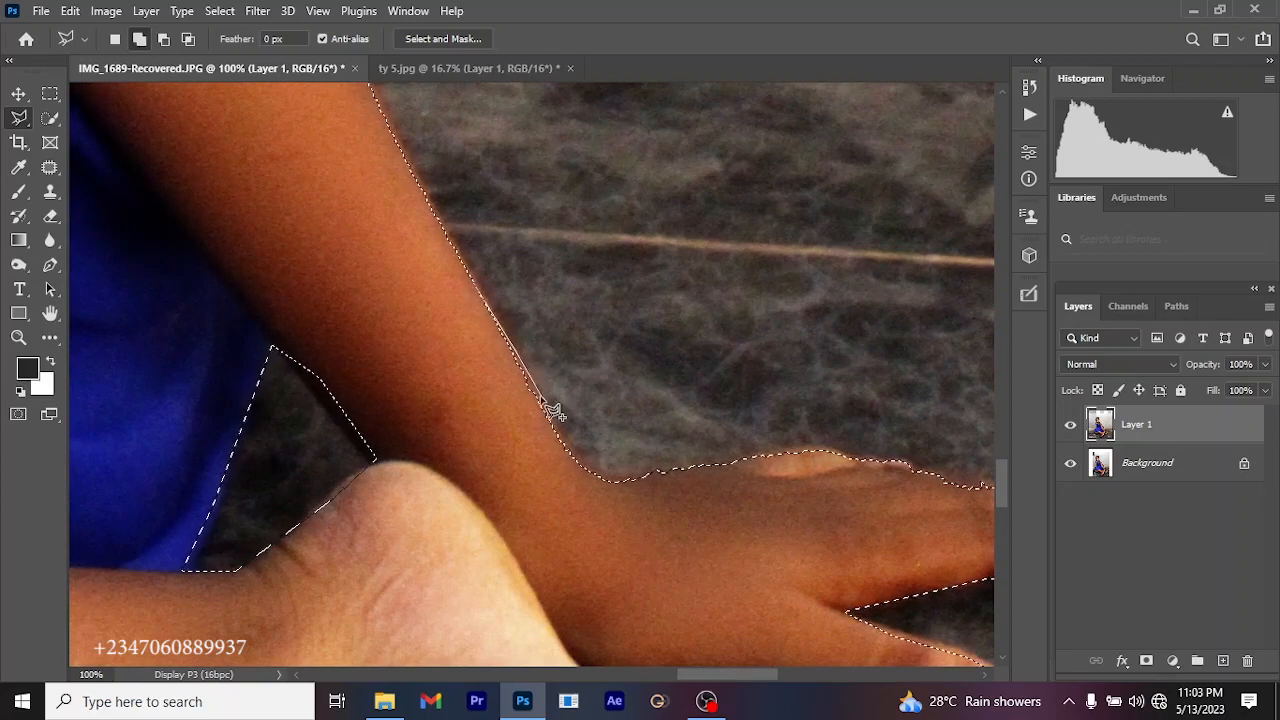
pyautogui.click(601, 470)
pyautogui.click(760, 453)
pyautogui.click(817, 447)
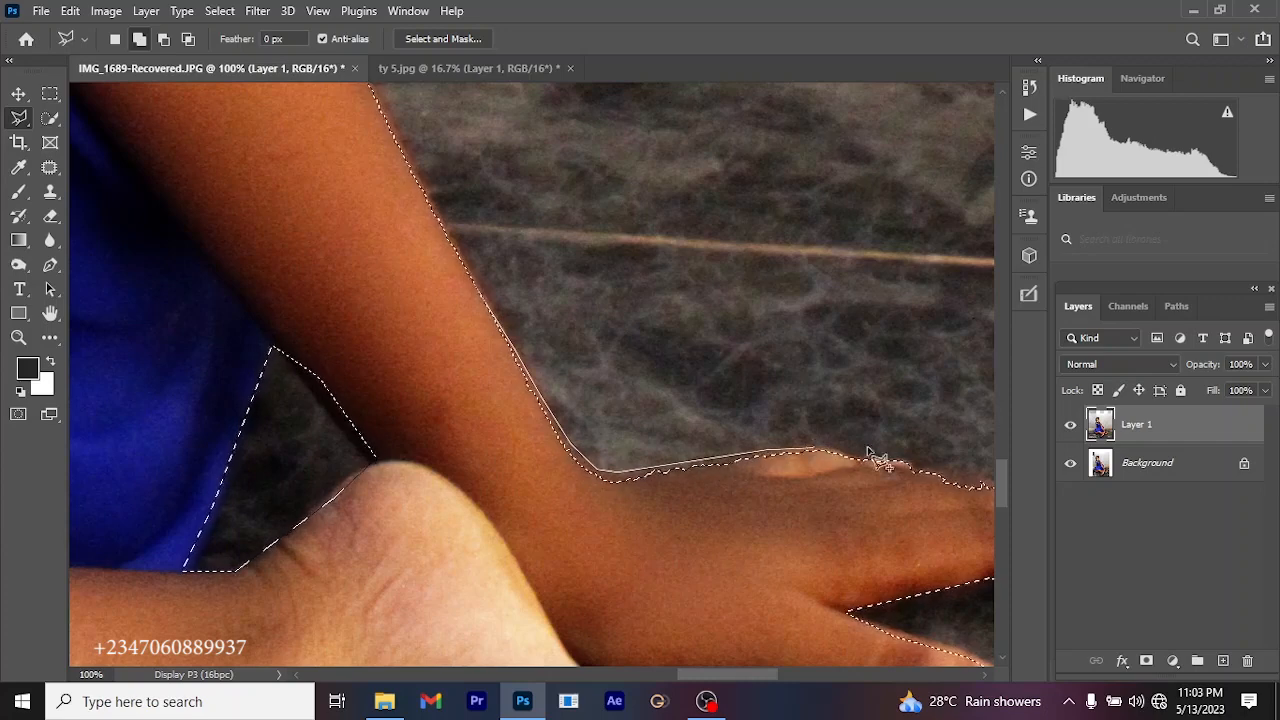
pyautogui.hscroll(5, 866, 446)
pyautogui.click(385, 461)
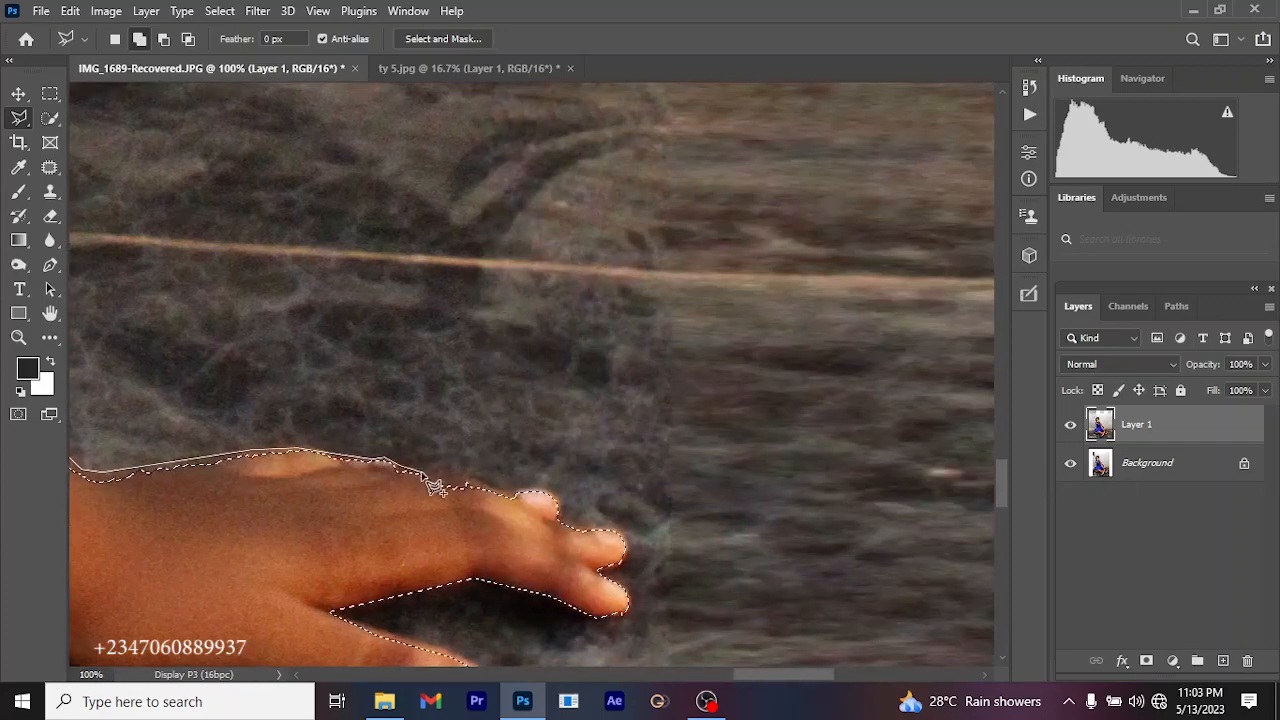
pyautogui.click(558, 502)
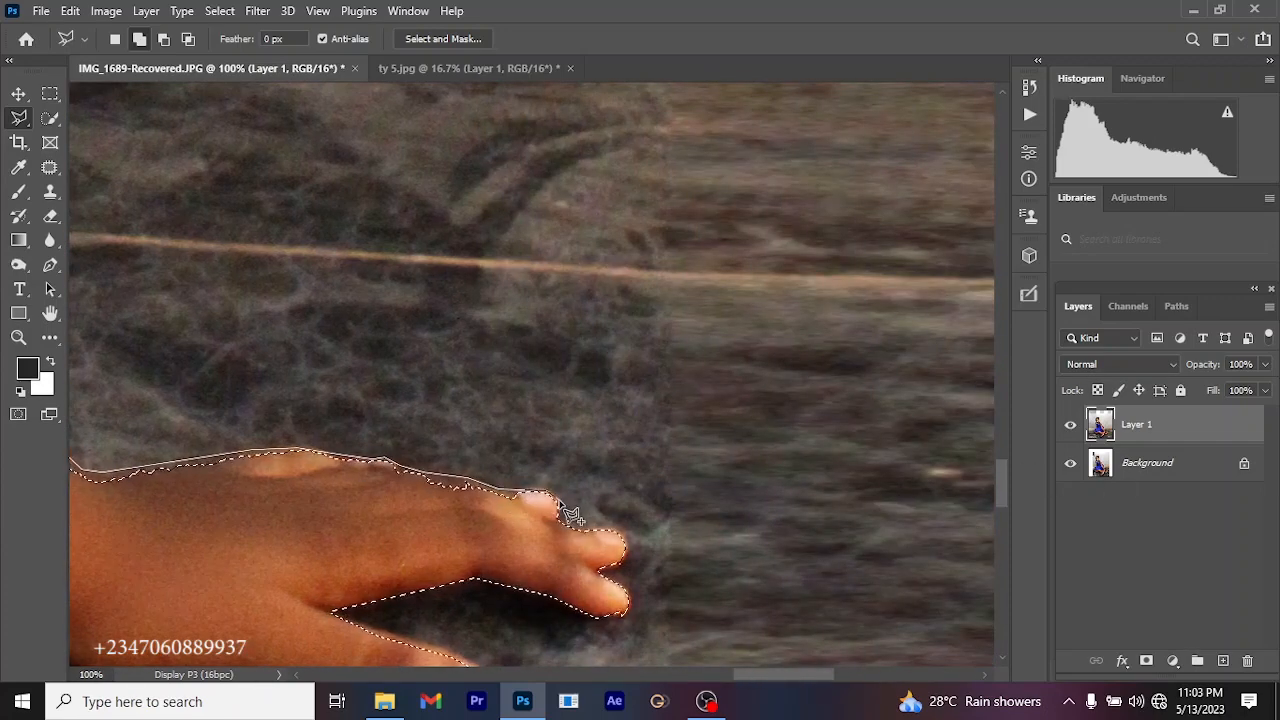
pyautogui.click(512, 549)
pyautogui.hscroll(-3, 294, 537)
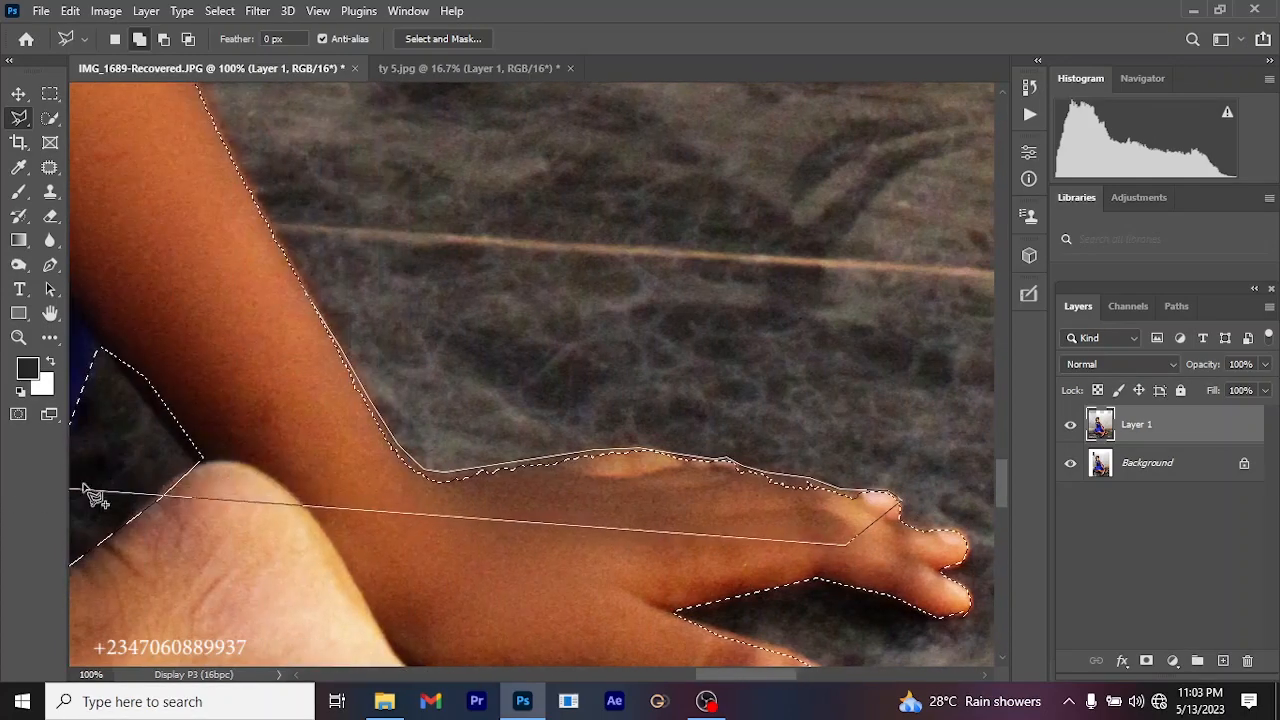
pyautogui.doubleClick(250, 334)
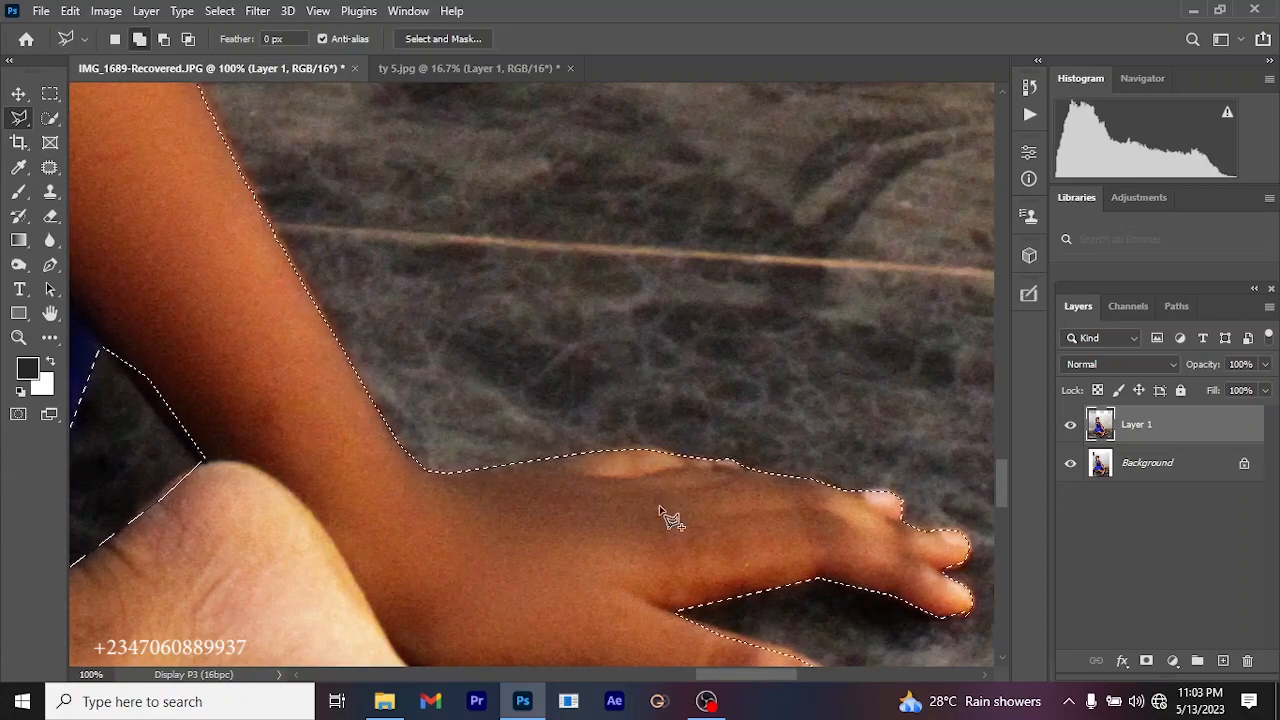
# - Inspect the selection outline from the supporting hand along the feet, legs and dress up to the torso
pyautogui.moveTo(535, 548); pyautogui.dragTo(520, 211)
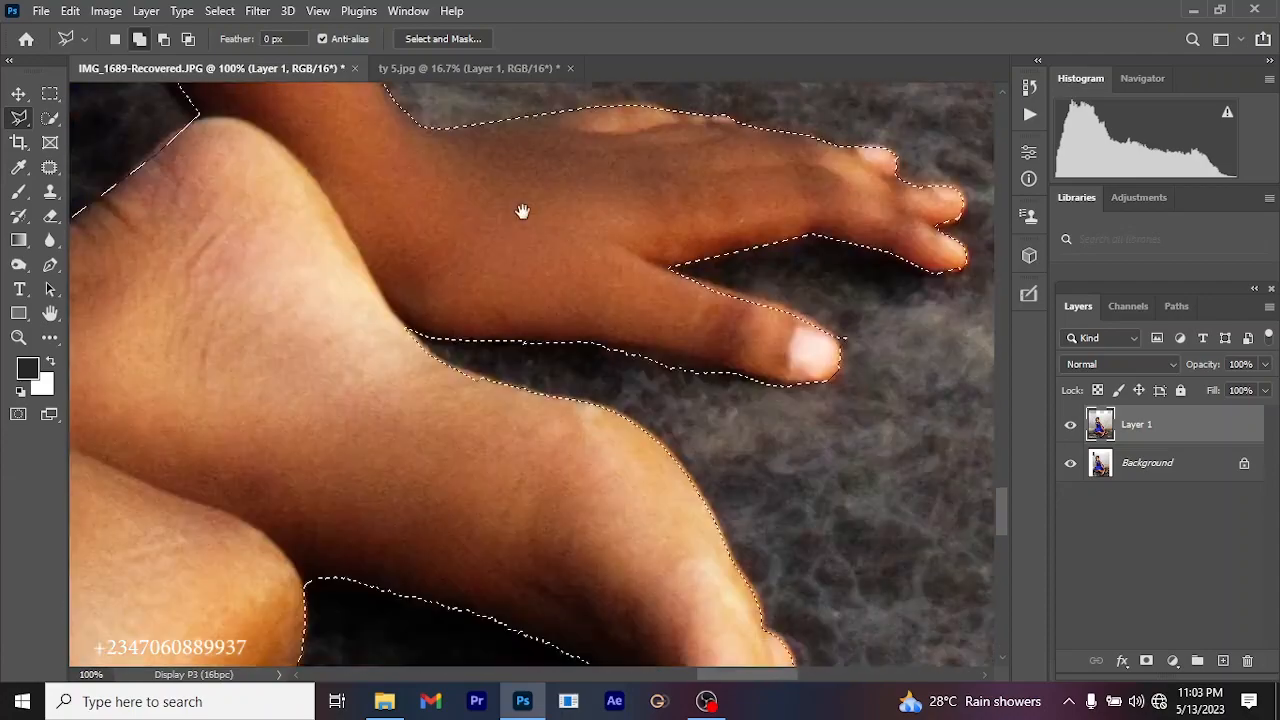
pyautogui.moveTo(526, 343); pyautogui.dragTo(497, 263)
pyautogui.moveTo(519, 350)
pyautogui.mouseDown()
pyautogui.moveTo(488, 246)
pyautogui.moveTo(537, 286)
pyautogui.moveTo(497, 312)
pyautogui.mouseUp()
pyautogui.click(686, 246)
pyautogui.moveTo(552, 160); pyautogui.dragTo(483, 311)
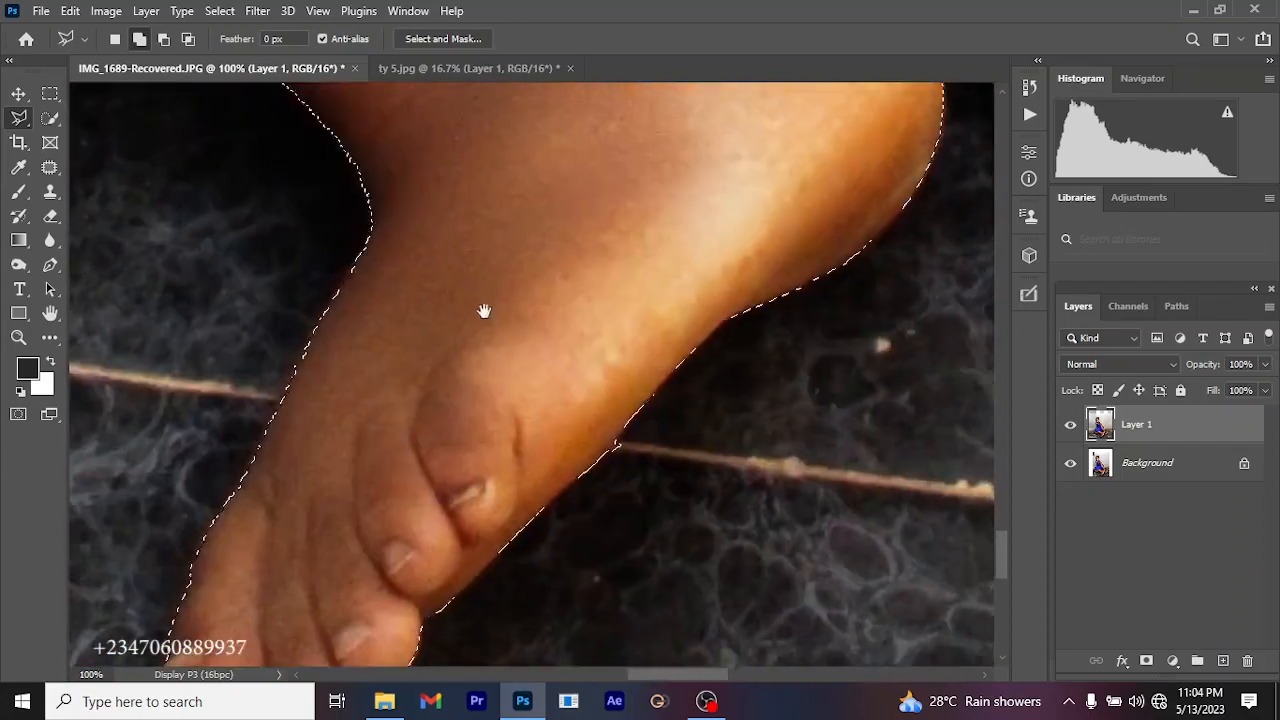
pyautogui.moveTo(405, 160); pyautogui.dragTo(340, 297)
pyautogui.moveTo(250, 220); pyautogui.dragTo(383, 271)
pyautogui.hotkey('ctrl', '-')
pyautogui.hotkey('ctrl', '-')
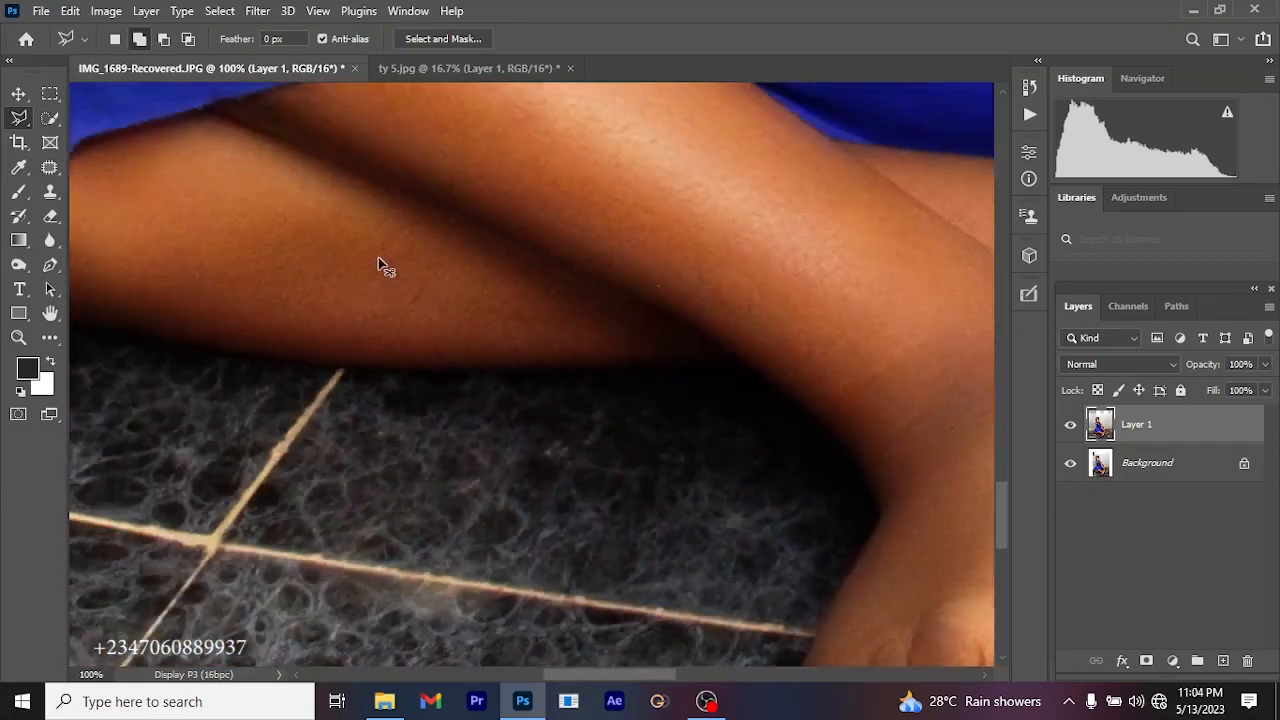
pyautogui.moveTo(190, 156)
pyautogui.mouseDown()
pyautogui.moveTo(246, 260)
pyautogui.moveTo(251, 351)
pyautogui.mouseUp()
pyautogui.moveTo(260, 269); pyautogui.dragTo(275, 383)
pyautogui.moveTo(304, 291)
pyautogui.mouseDown()
pyautogui.moveTo(269, 400)
pyautogui.moveTo(168, 543)
pyautogui.mouseUp()
pyautogui.moveTo(389, 277); pyautogui.dragTo(358, 420)
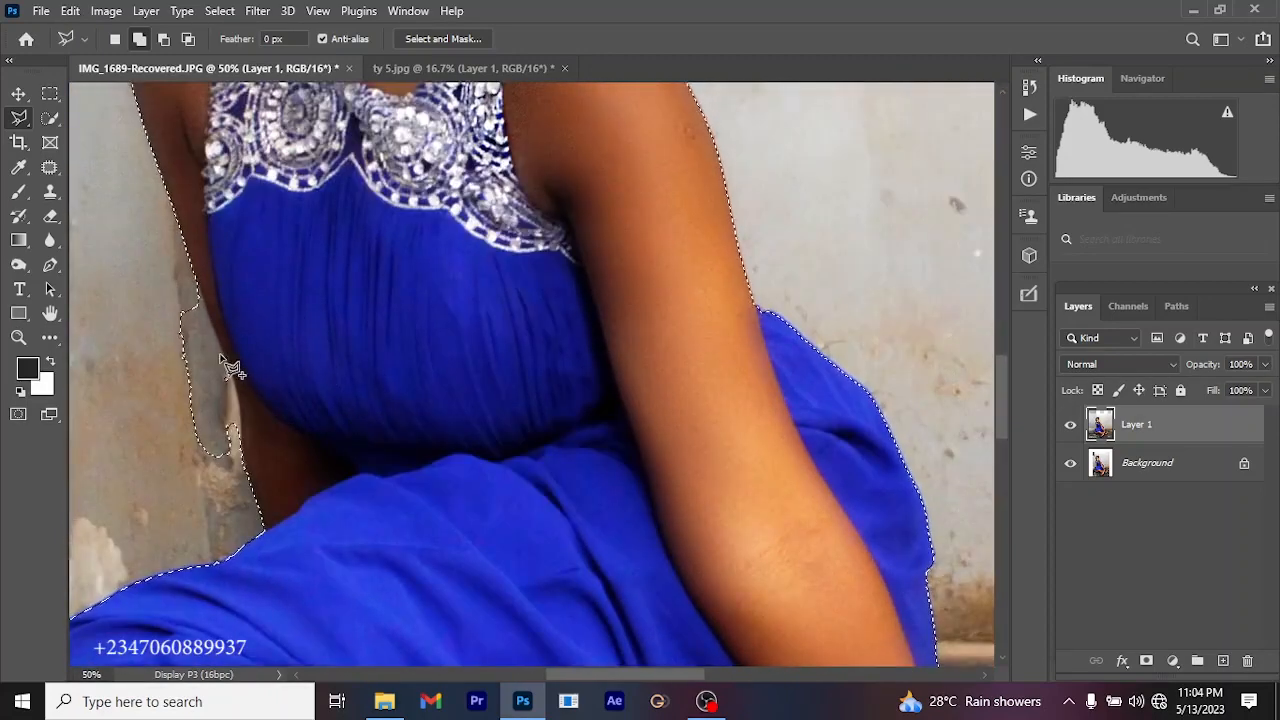
# - Subtract the patch of wall beside the far arm, next to the dress's waist, from the selection
pyautogui.click(165, 39)
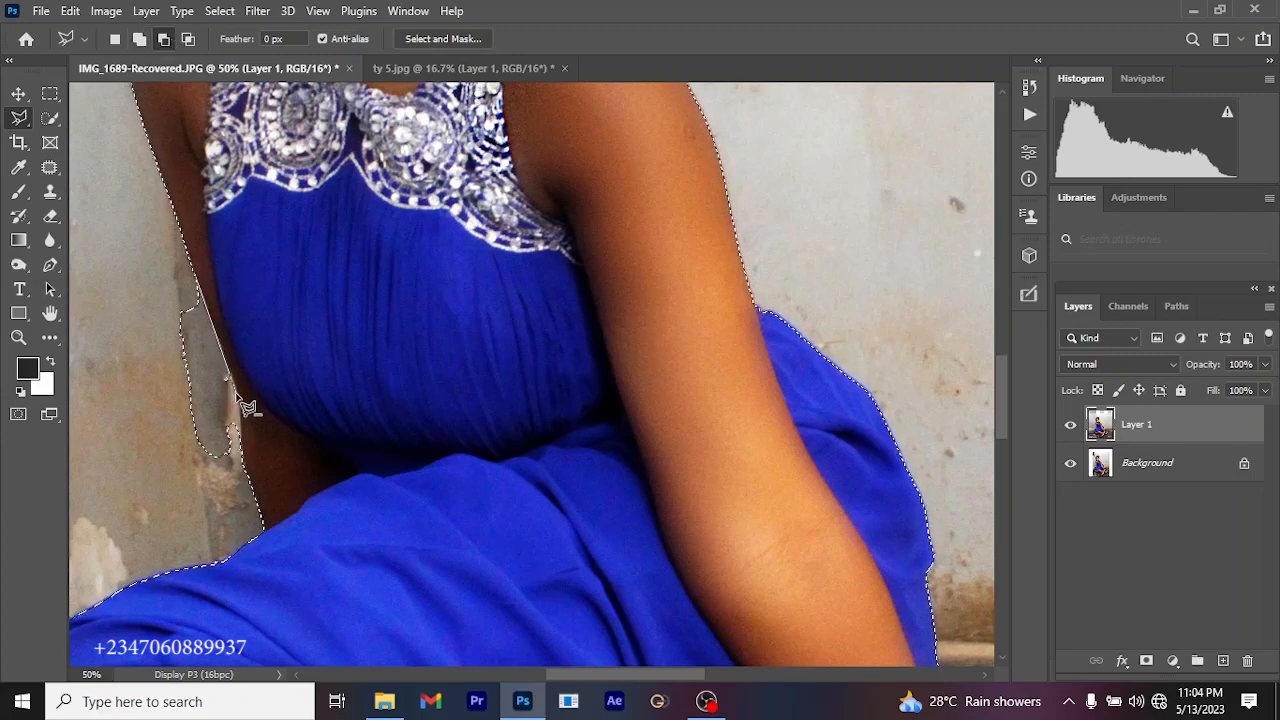
pyautogui.click(233, 473)
pyautogui.click(148, 454)
pyautogui.doubleClick(146, 264)
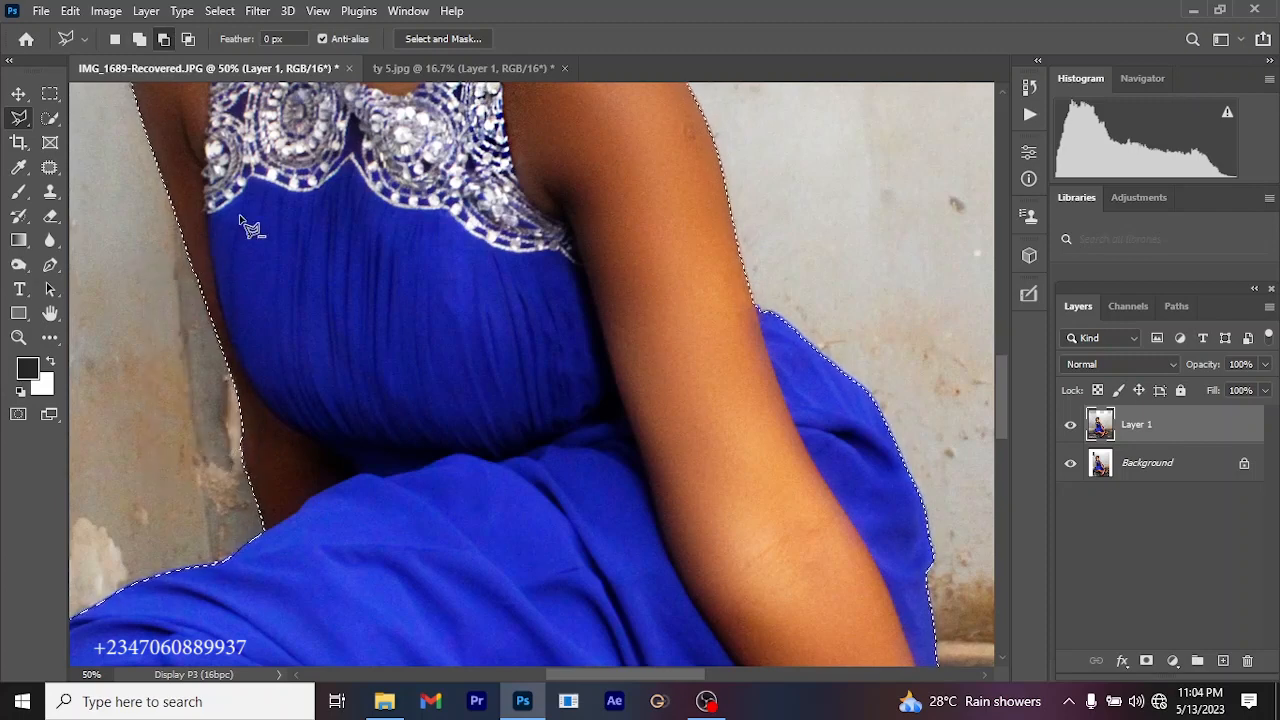
# - Add a loose polygon around the whole head to the selection, leaving a margin of wall around the hair and earrings
pyautogui.moveTo(236, 268); pyautogui.dragTo(320, 510)
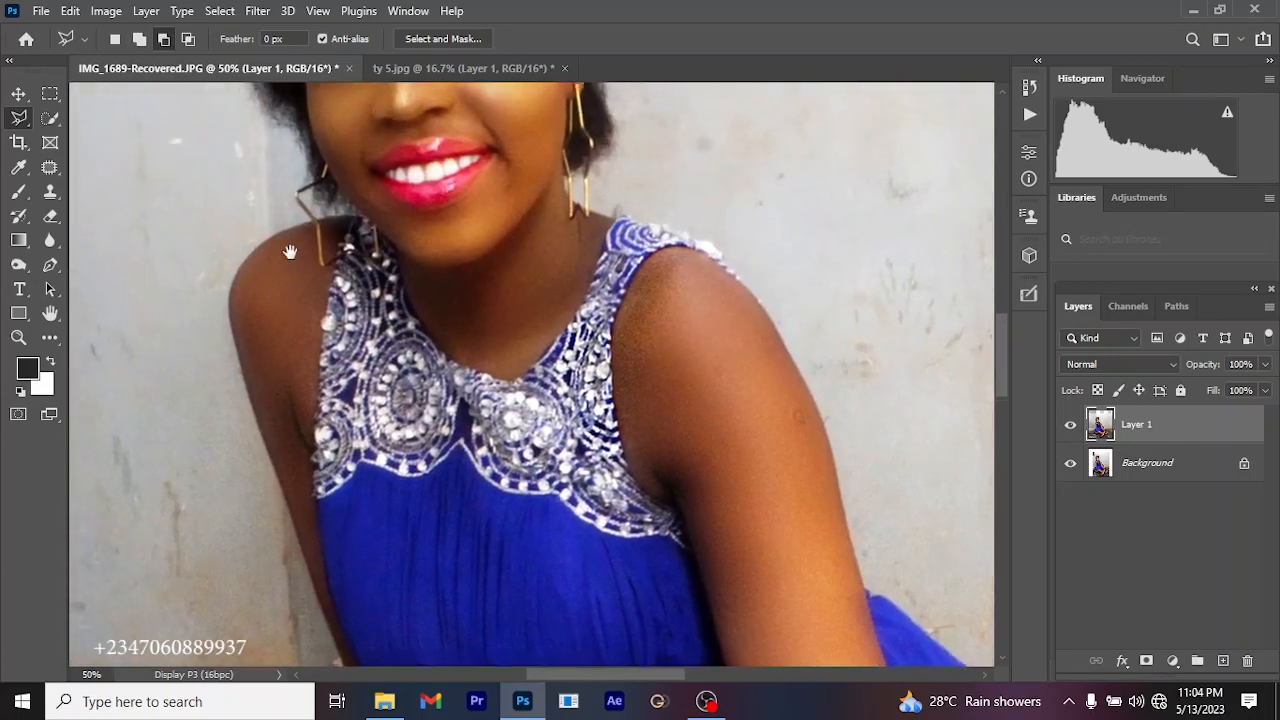
pyautogui.moveTo(289, 251); pyautogui.dragTo(262, 340)
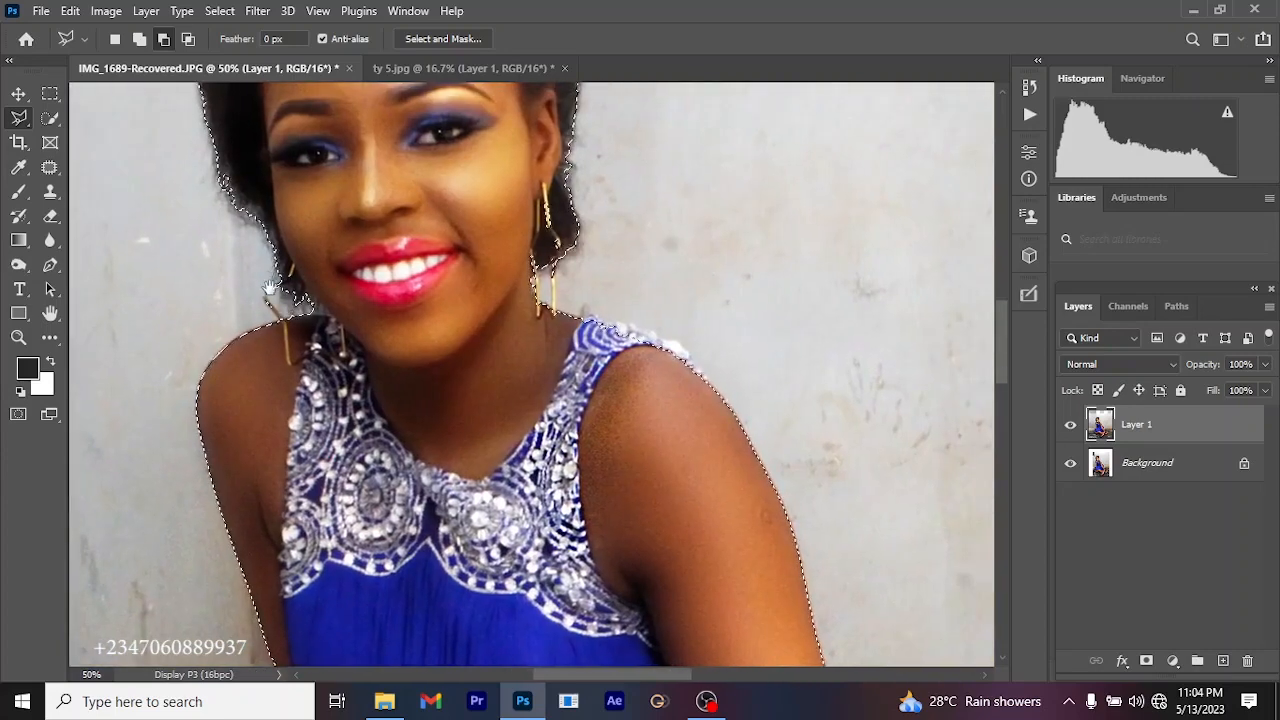
pyautogui.moveTo(270, 288); pyautogui.dragTo(272, 306)
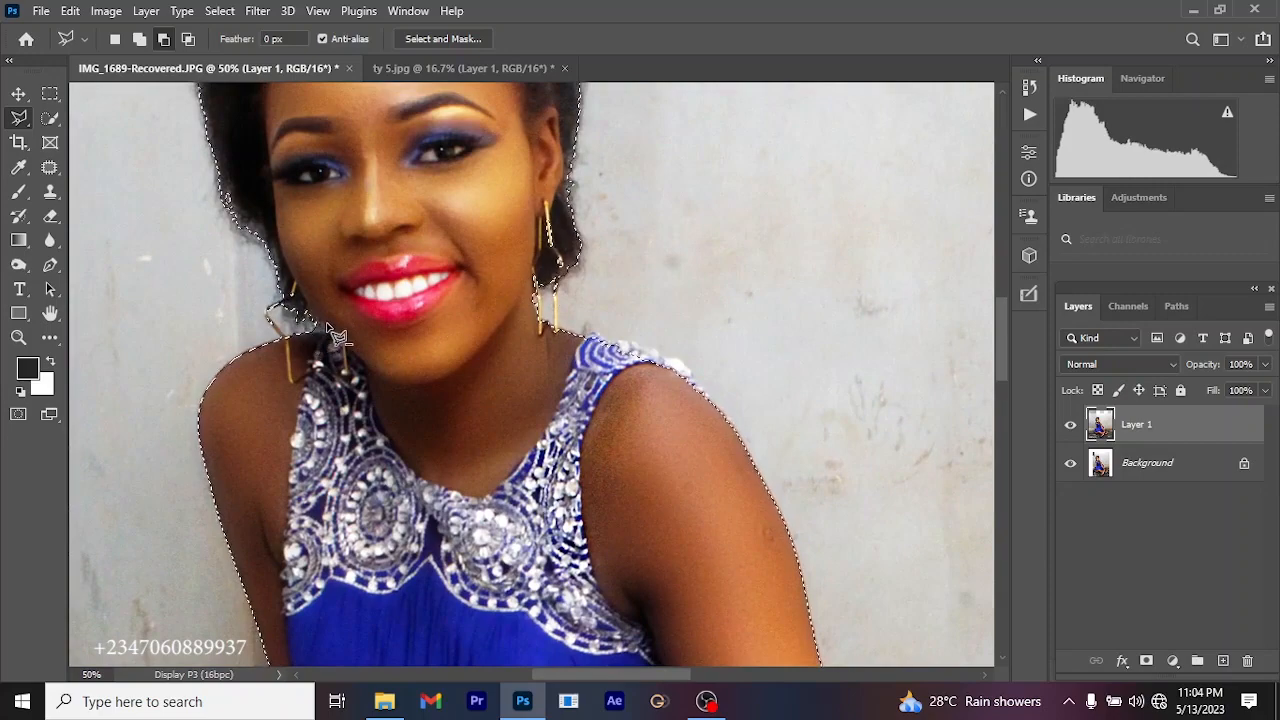
pyautogui.hotkey('ctrl', '-')
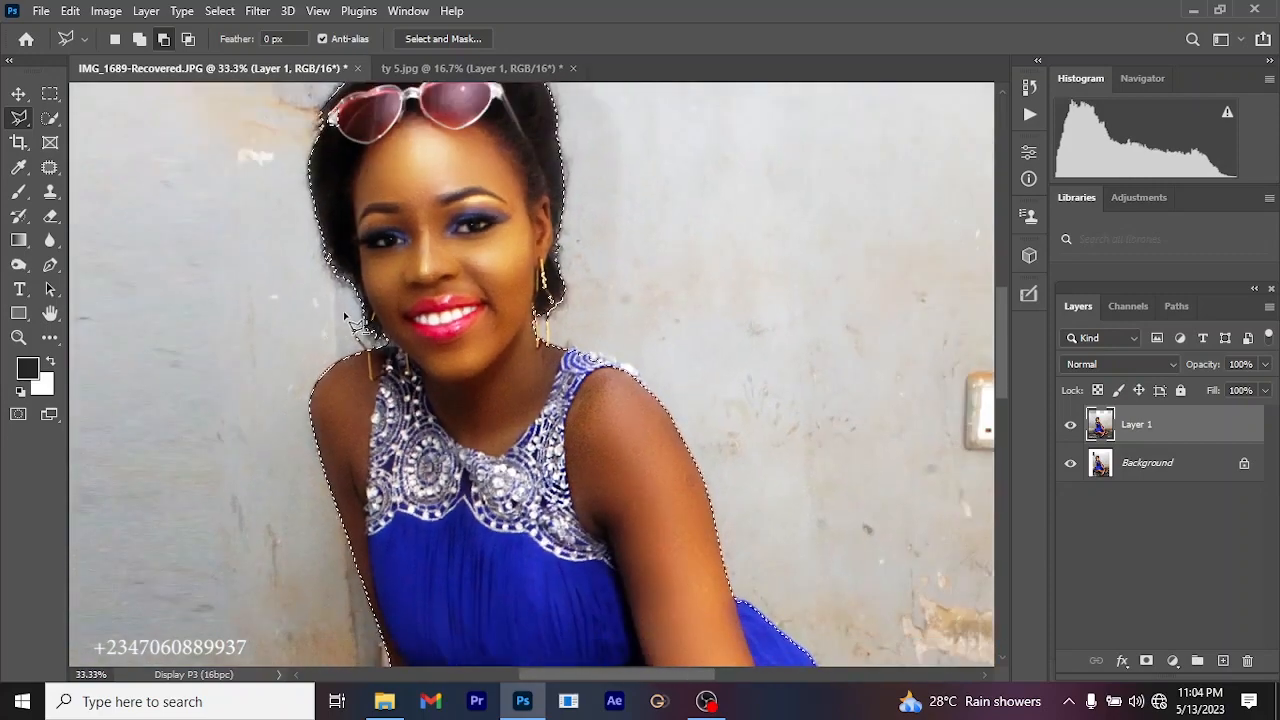
pyautogui.scroll(3, 350, 320)
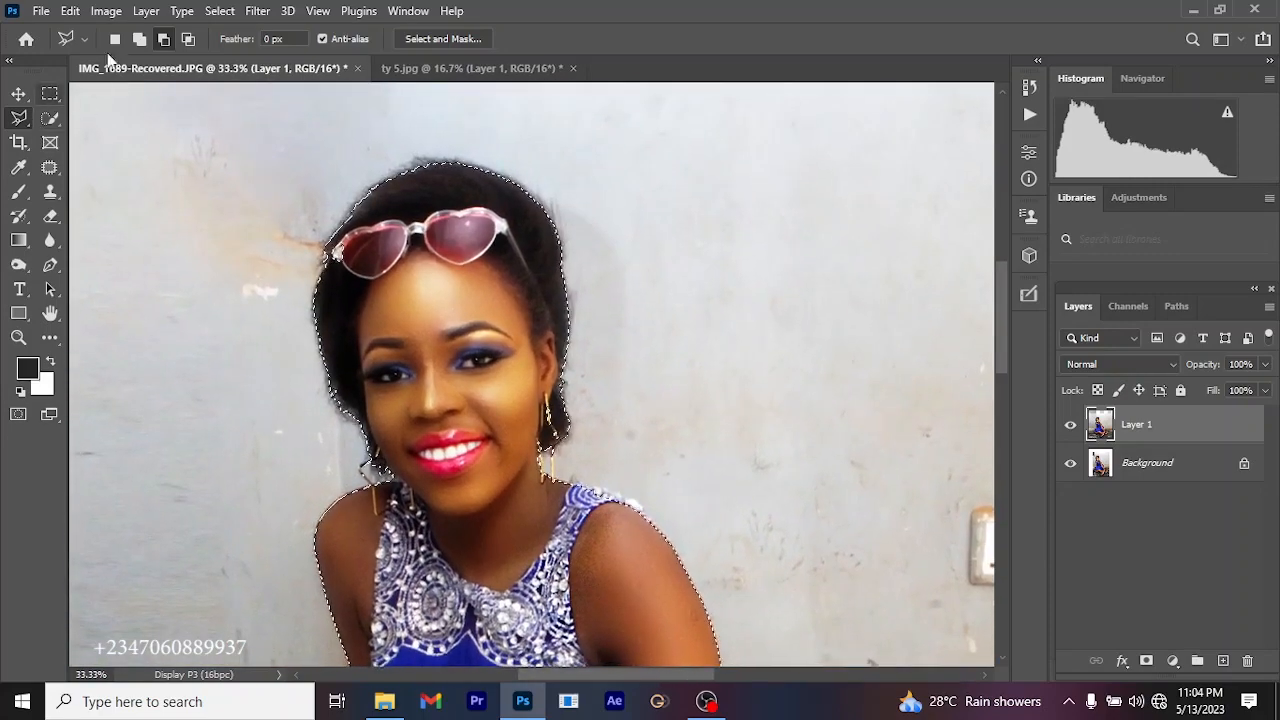
pyautogui.click(139, 38)
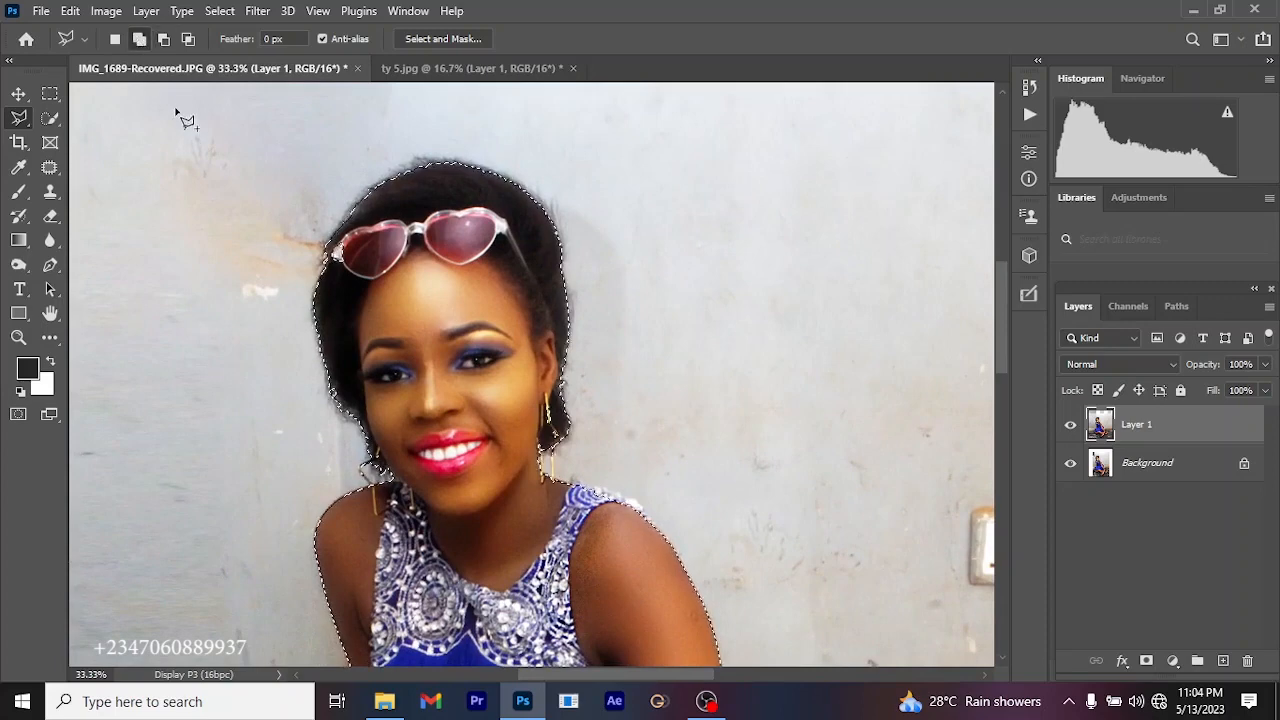
pyautogui.click(288, 330)
pyautogui.click(305, 214)
pyautogui.click(367, 164)
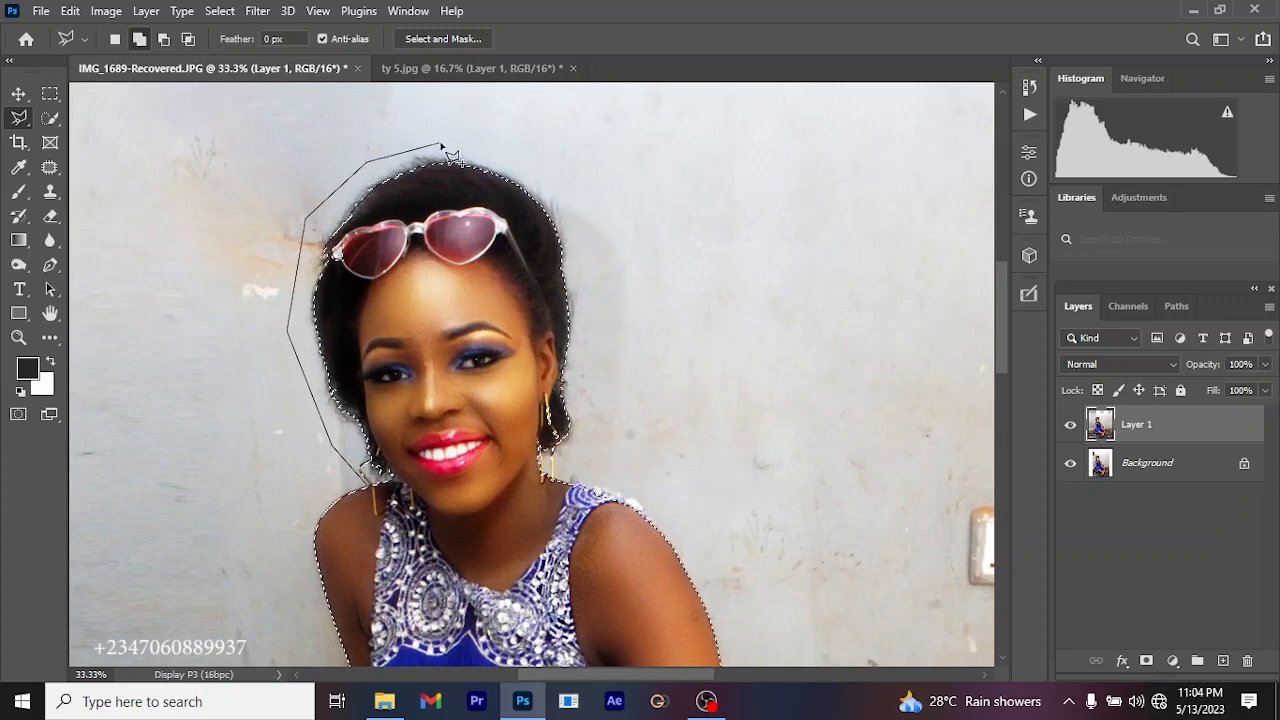
pyautogui.click(442, 145)
pyautogui.click(520, 165)
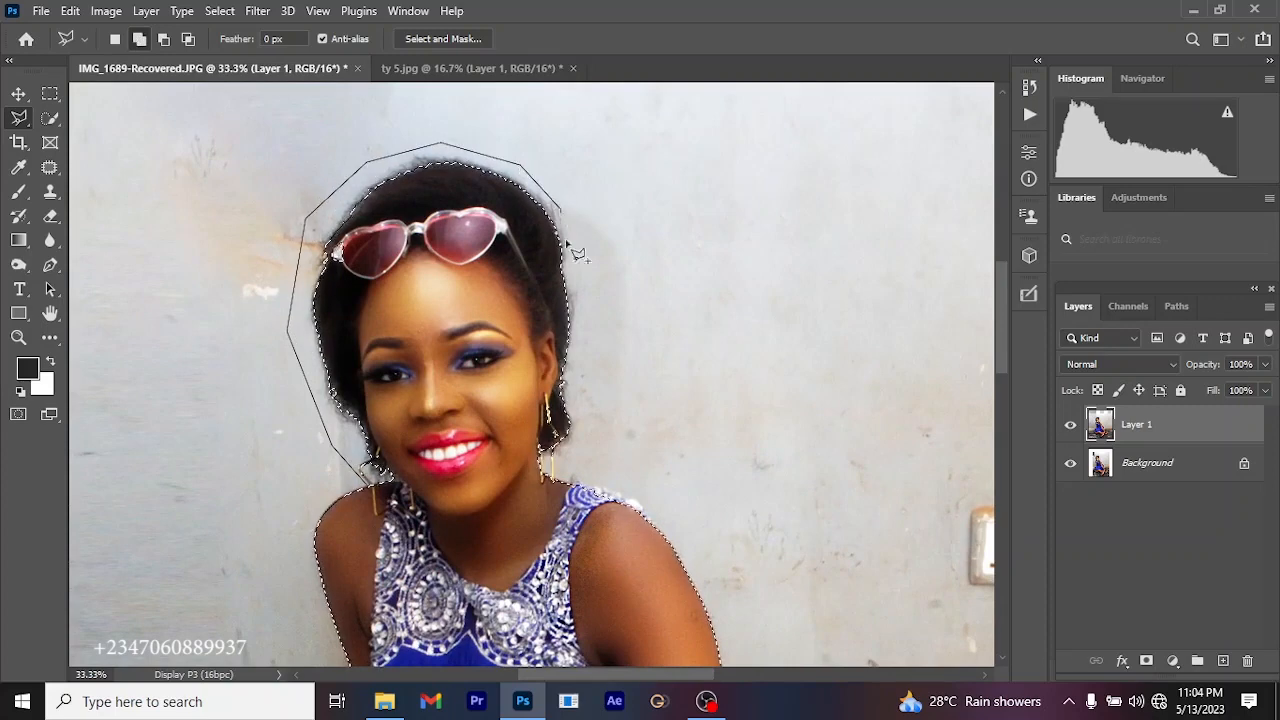
pyautogui.click(591, 302)
pyautogui.click(372, 468)
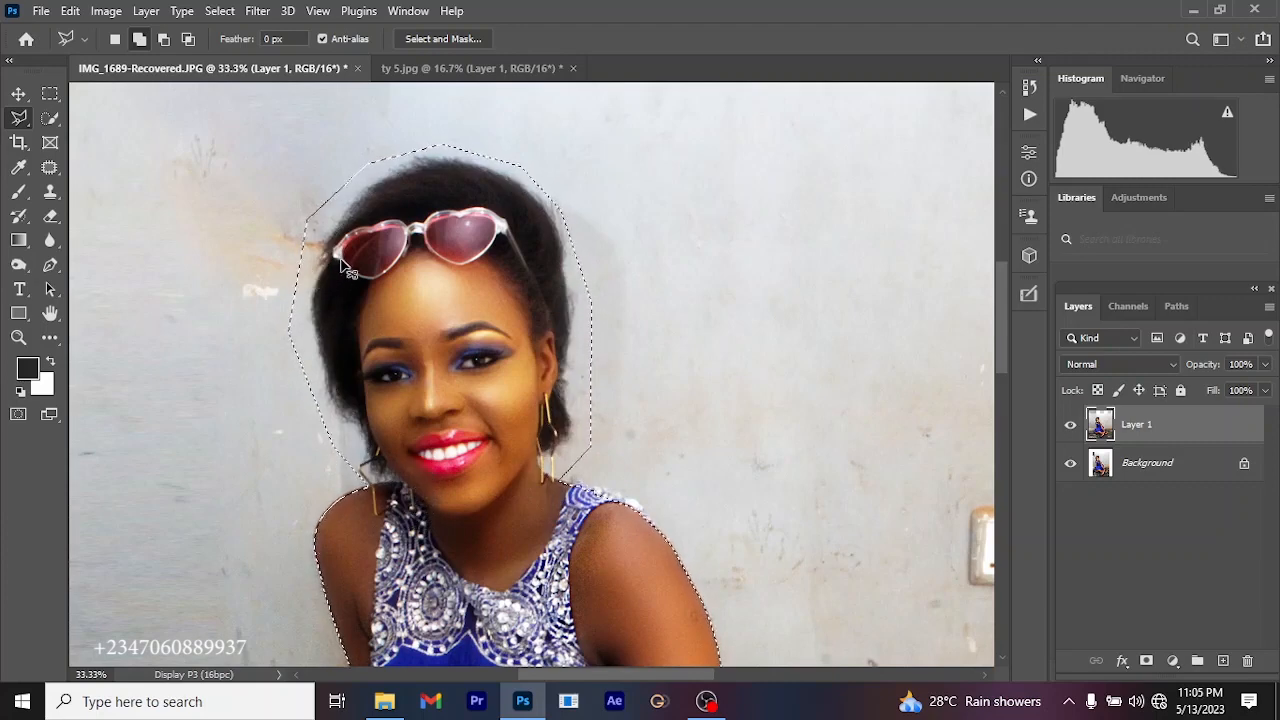
# - Subtract the wall area between the hanging earring's outer edge, the shoulder and the hair margin from the selection
pyautogui.hotkey('ctrl', '+')
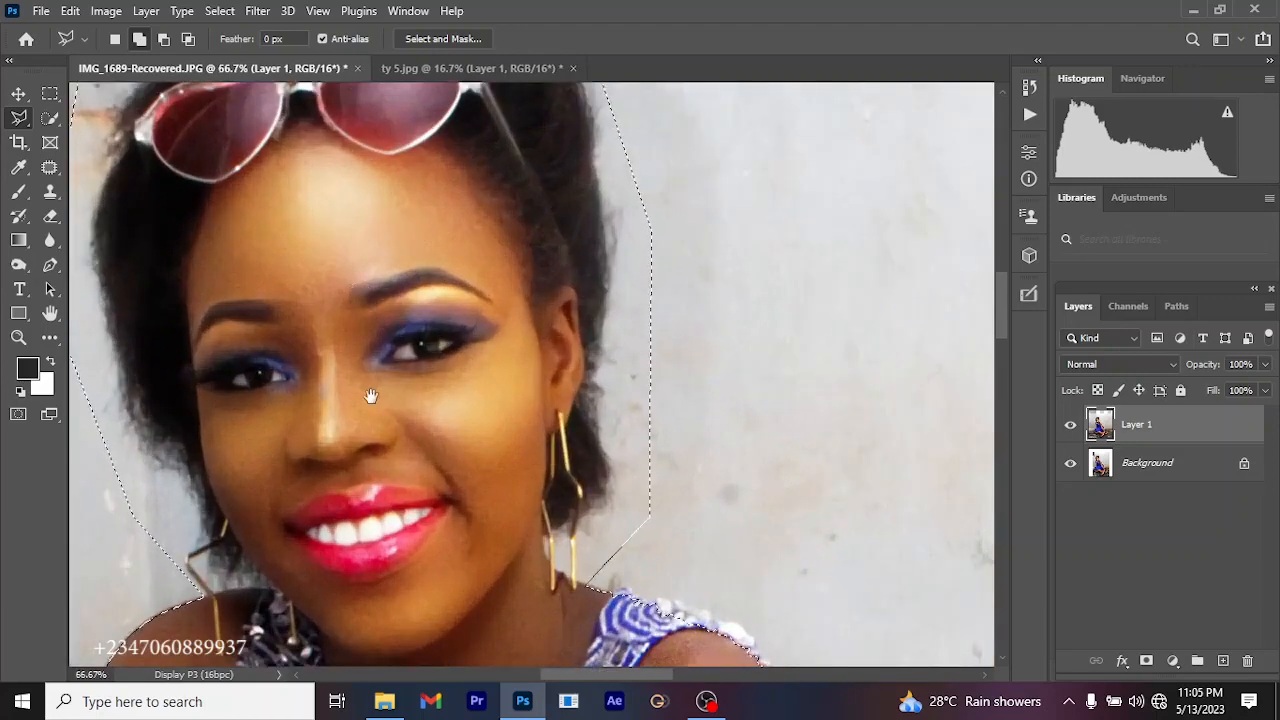
pyautogui.moveTo(371, 396); pyautogui.dragTo(345, 295)
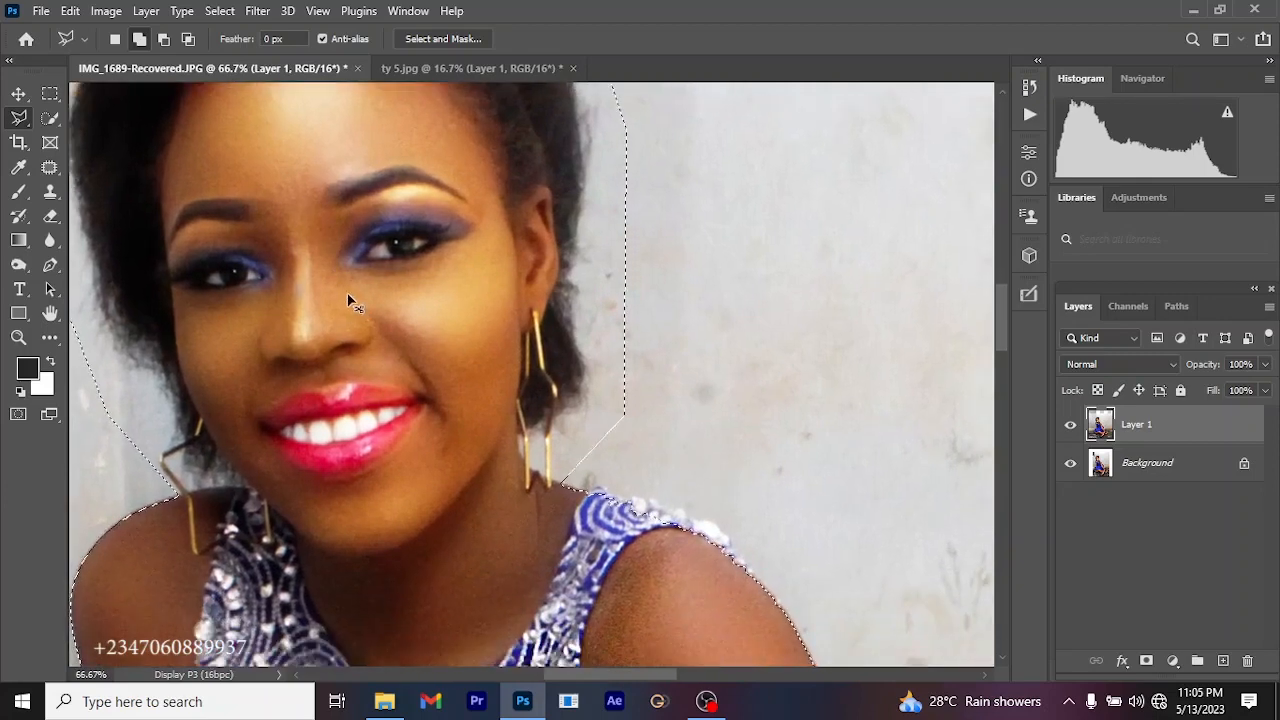
pyautogui.hotkey('ctrl', '+')
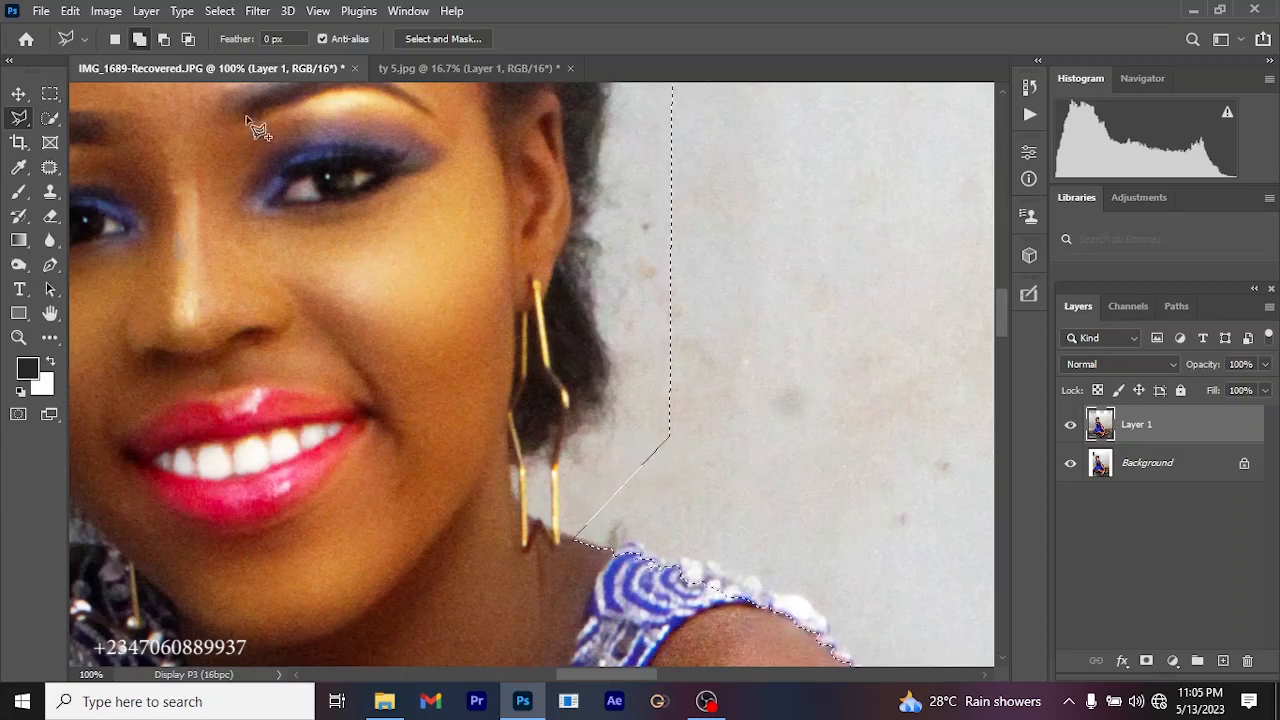
pyautogui.click(166, 44)
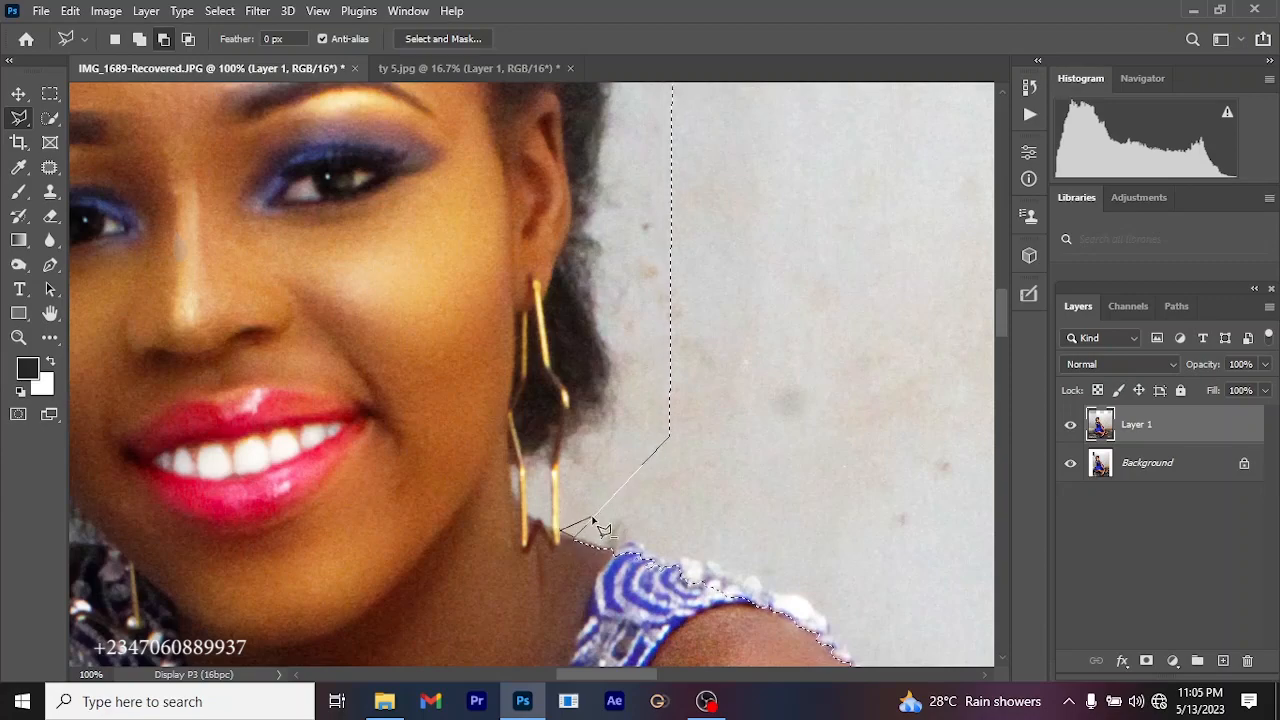
pyautogui.scroll(-1, 592, 518)
pyautogui.scroll(3, 592, 518)
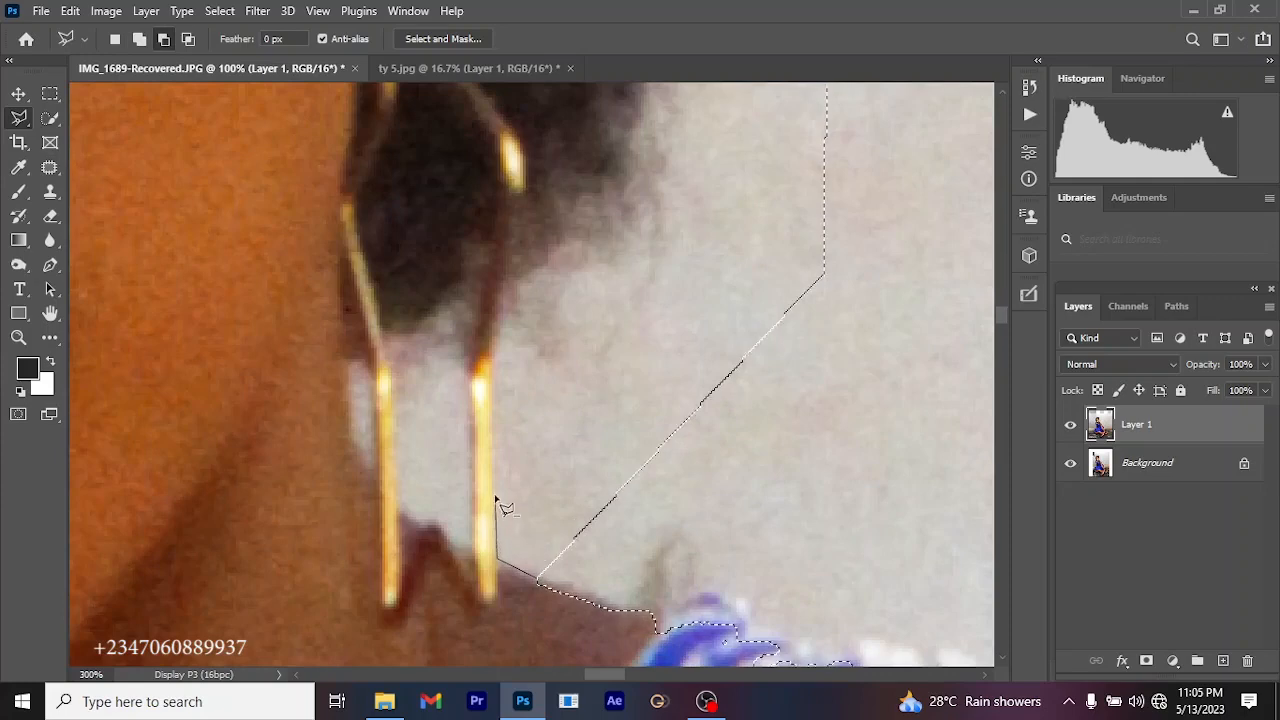
pyautogui.click(498, 380)
pyautogui.click(838, 270)
pyautogui.click(770, 495)
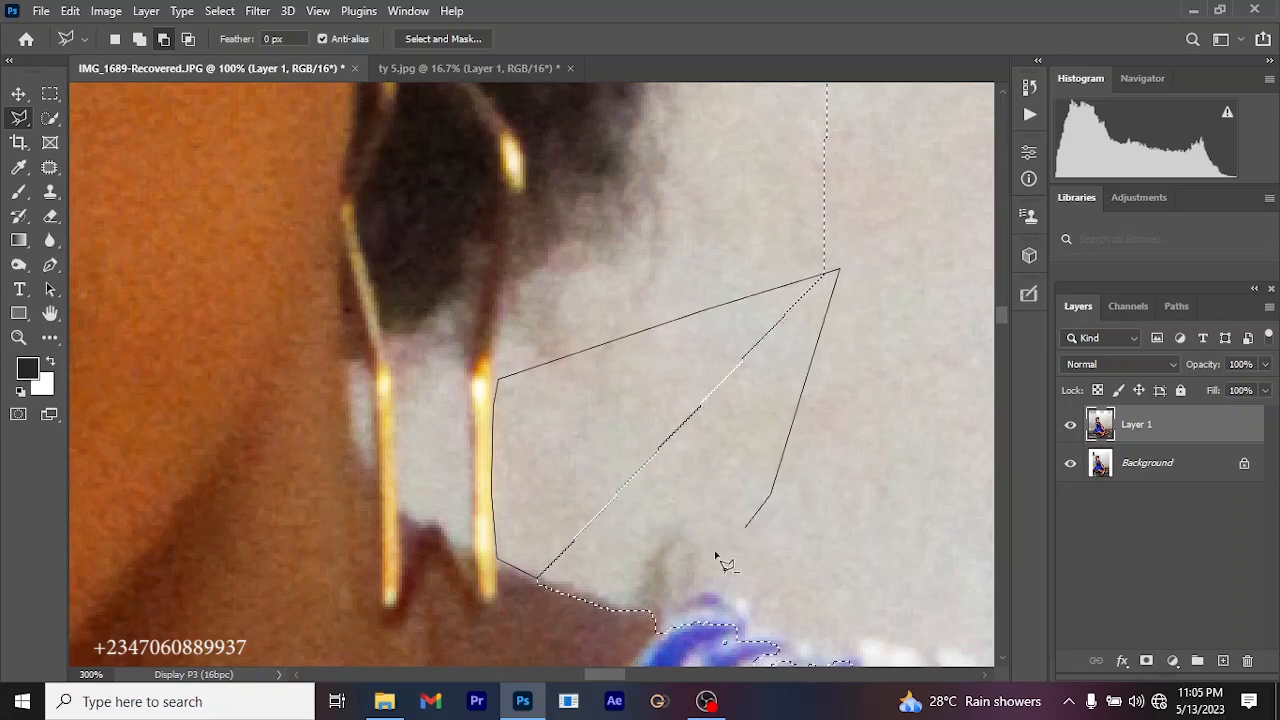
pyautogui.doubleClick(620, 588)
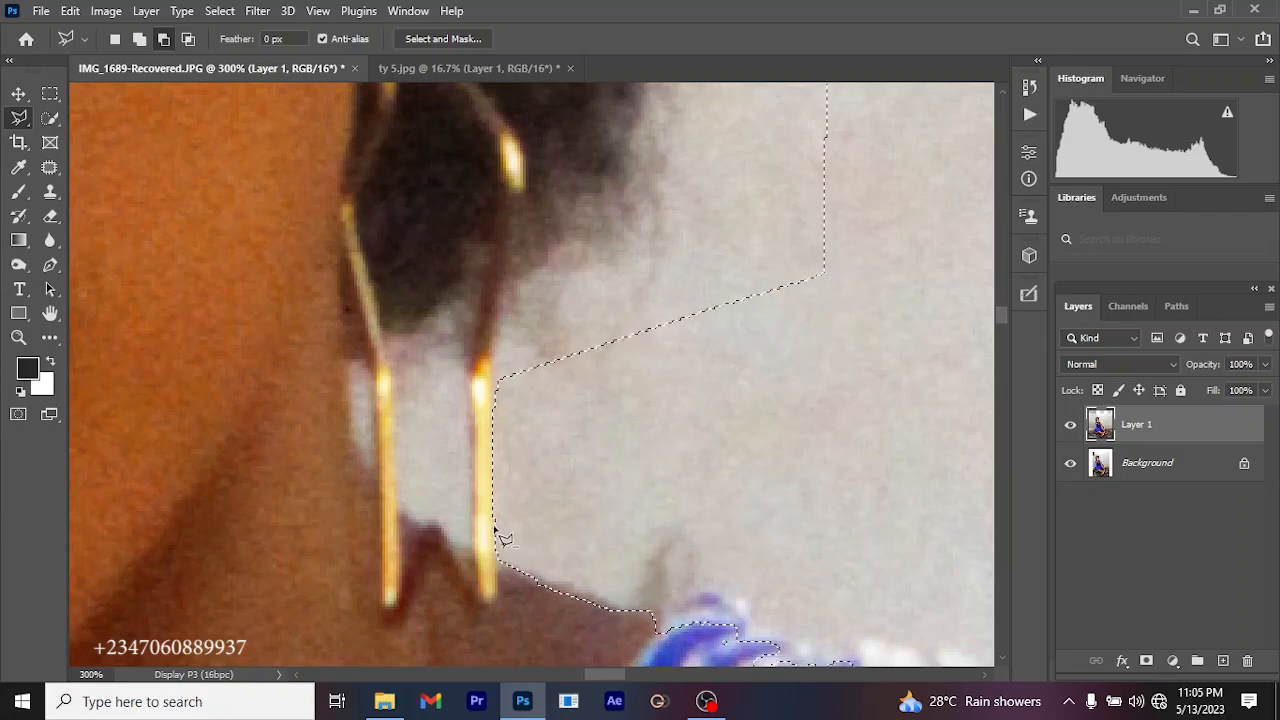
# - Subtract the patch of wall enclosed between the earring's two straight golden bars from the selection
pyautogui.click(391, 378)
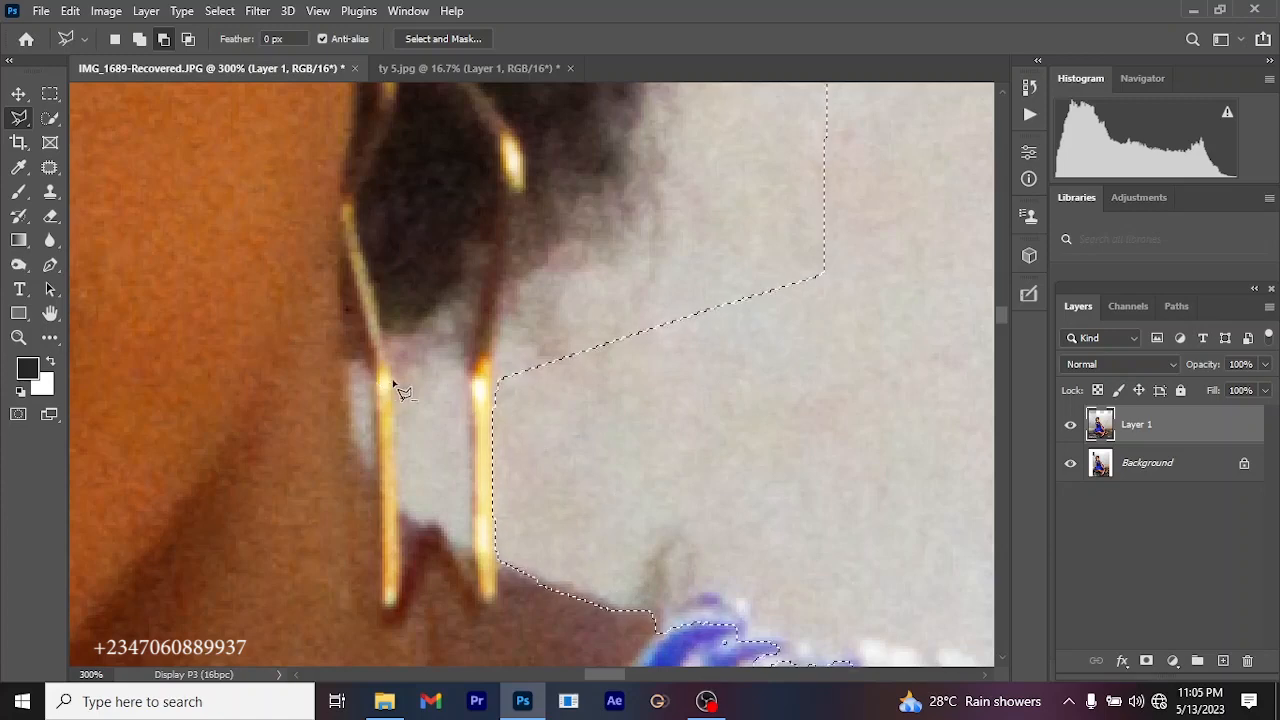
pyautogui.click(396, 505)
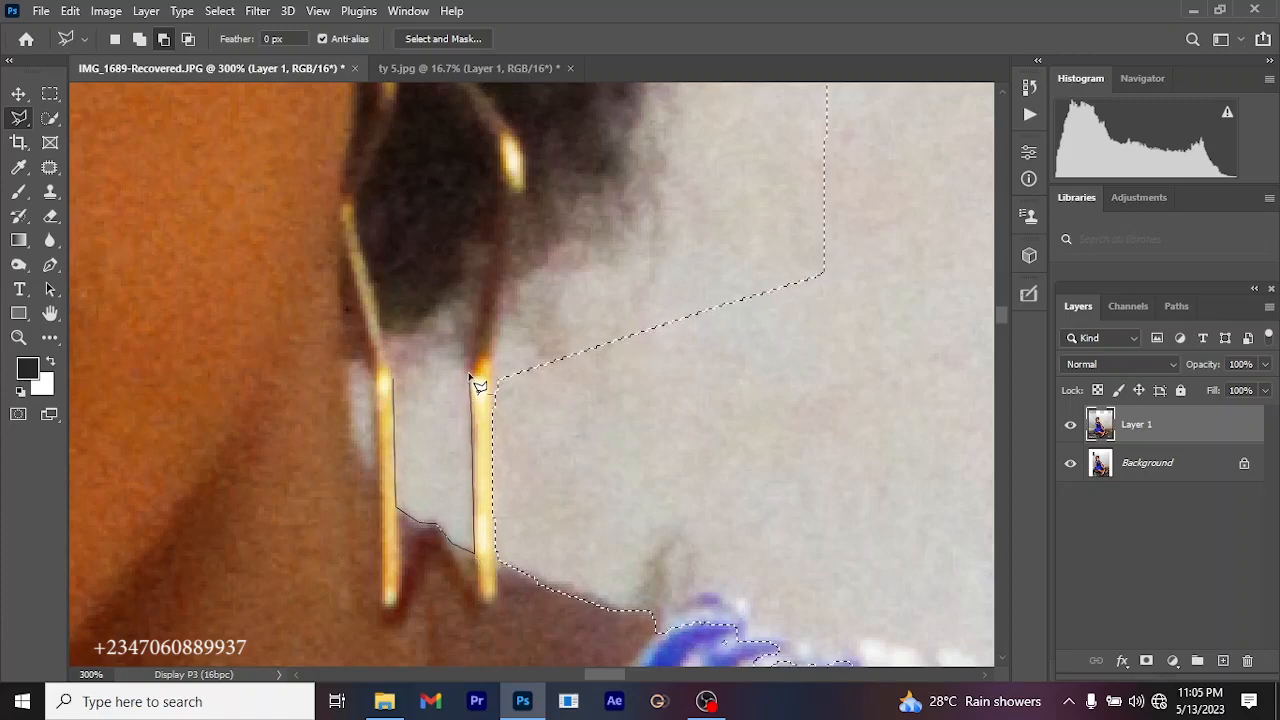
pyautogui.click(408, 380)
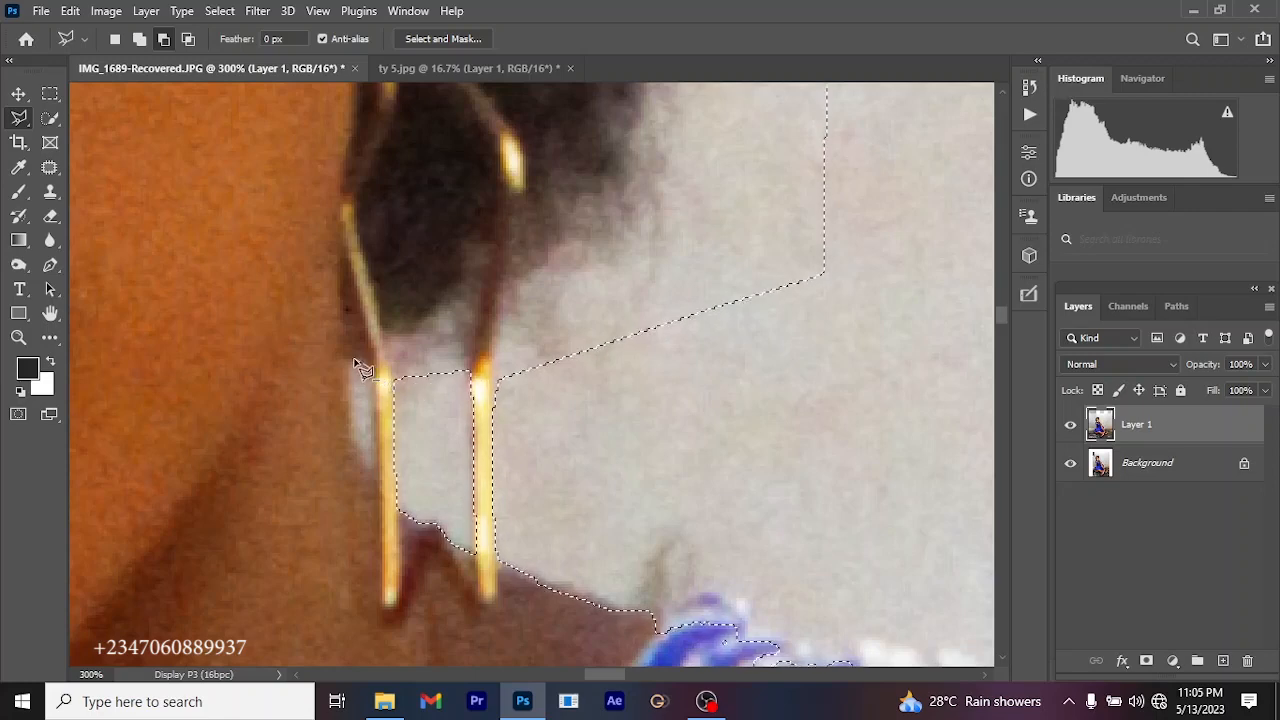
# - Subtract the sliver of wall between the neck and the hanging earring's inner golden bar from the selection
pyautogui.click(355, 360)
pyautogui.click(347, 378)
pyautogui.click(354, 443)
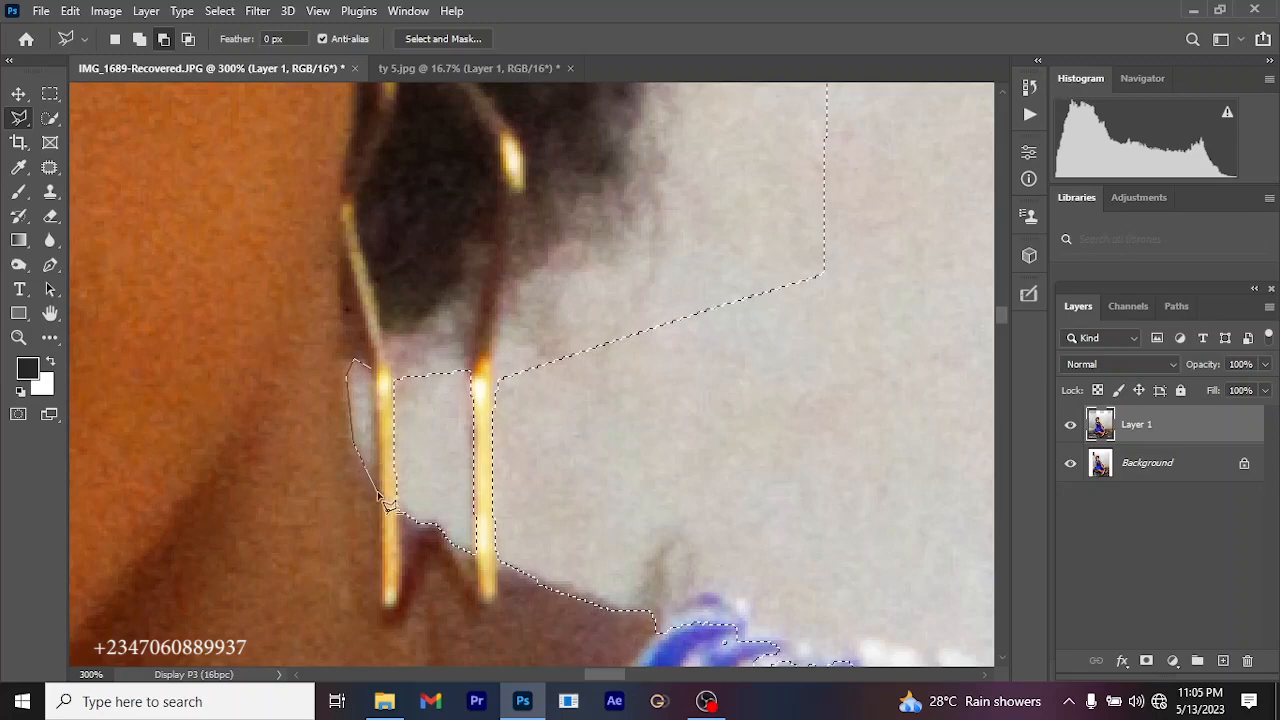
pyautogui.click(376, 471)
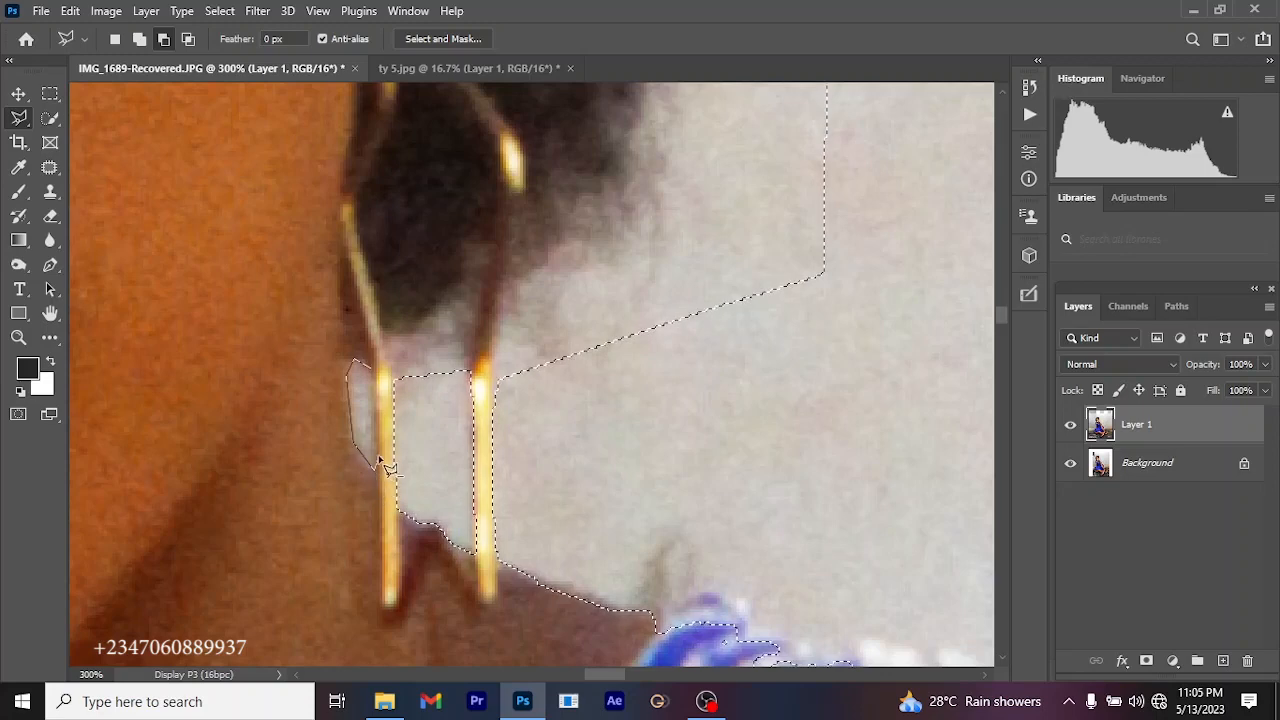
pyautogui.click(380, 390)
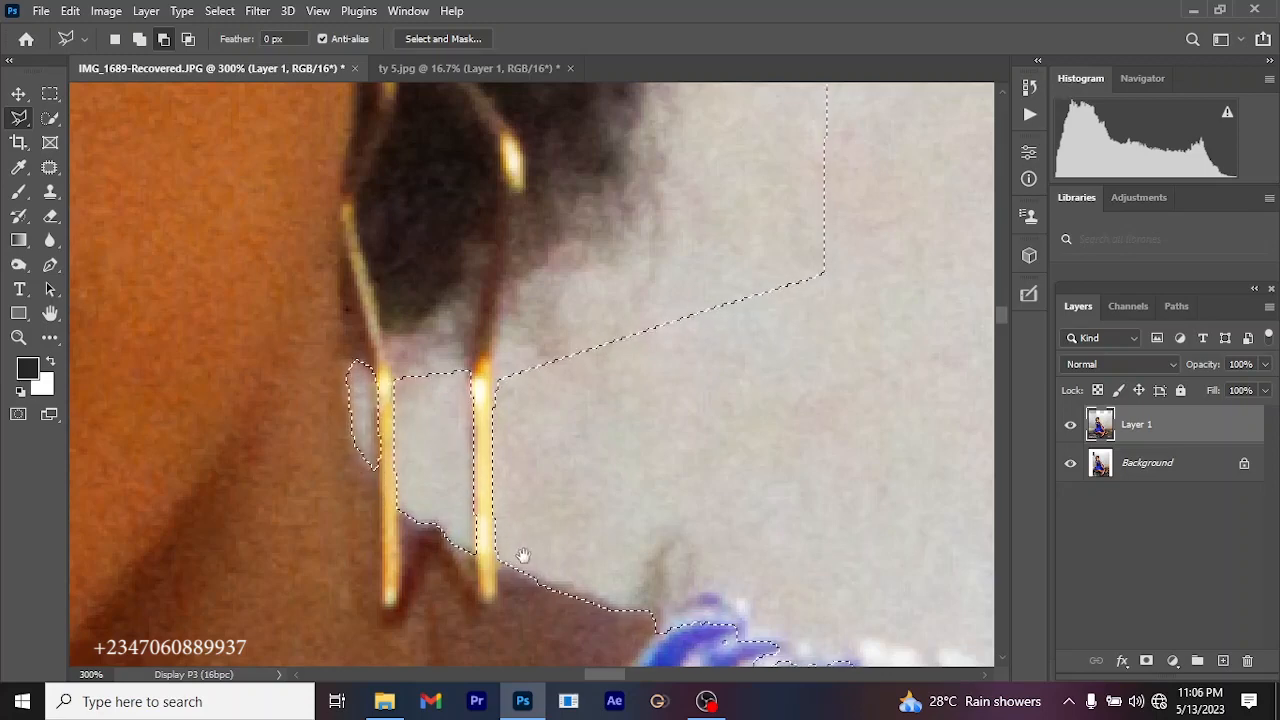
# - Add the dress's beaded shoulder-strap edge and the adjoining upper arm outline to the selection
pyautogui.moveTo(523, 557); pyautogui.dragTo(257, 343)
pyautogui.moveTo(491, 390); pyautogui.dragTo(188, 323)
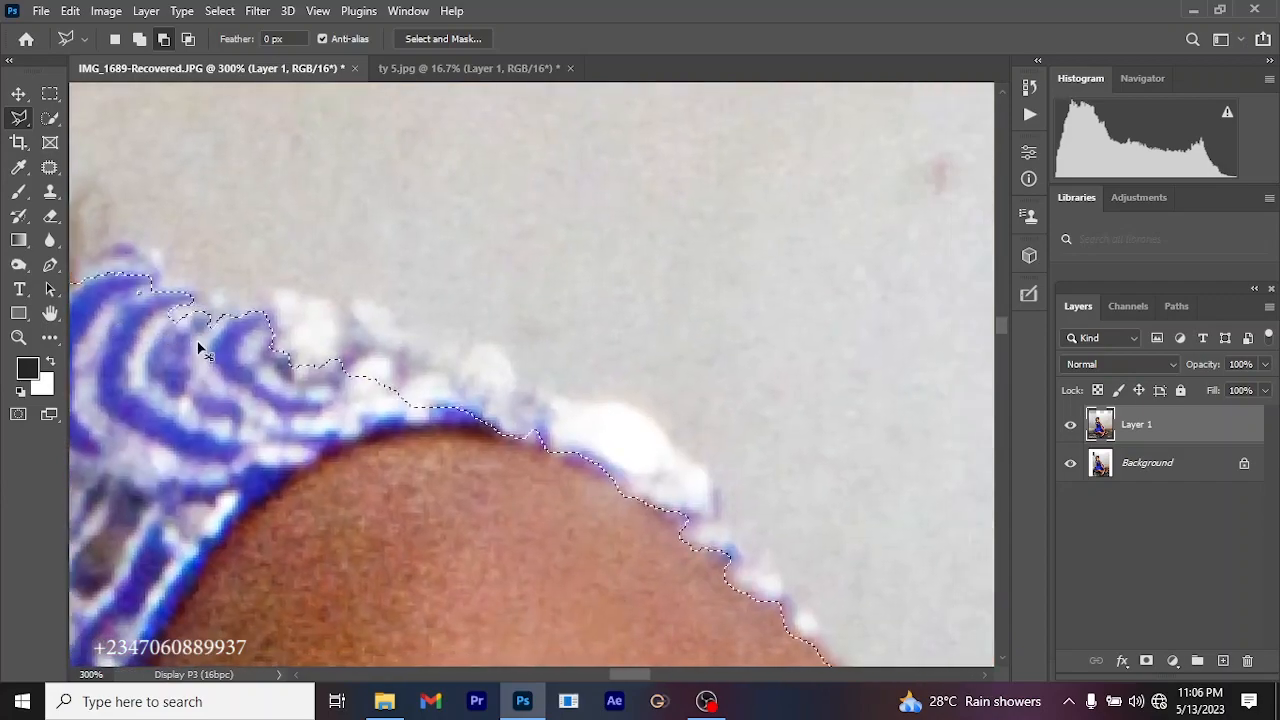
pyautogui.hotkey('ctrl', '-')
pyautogui.hotkey('ctrl', '-')
pyautogui.hotkey('ctrl', '-')
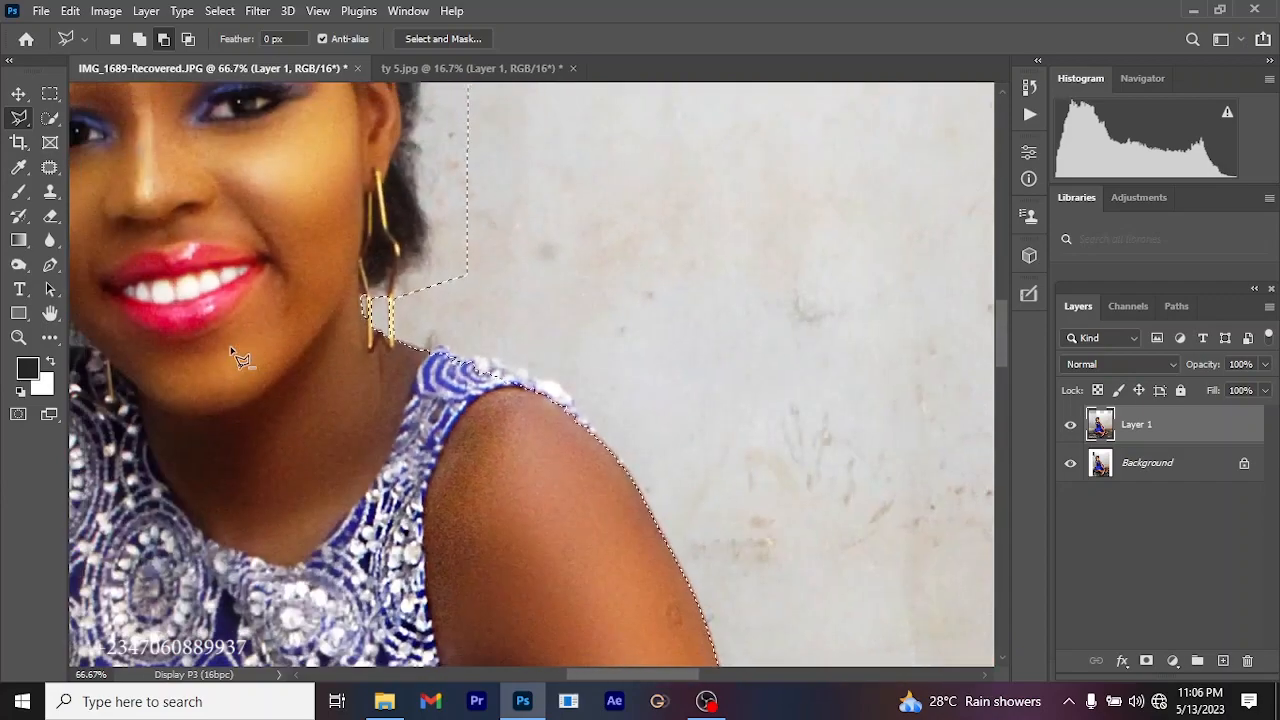
pyautogui.hotkey('ctrl', '+')
pyautogui.hotkey('ctrl', '+')
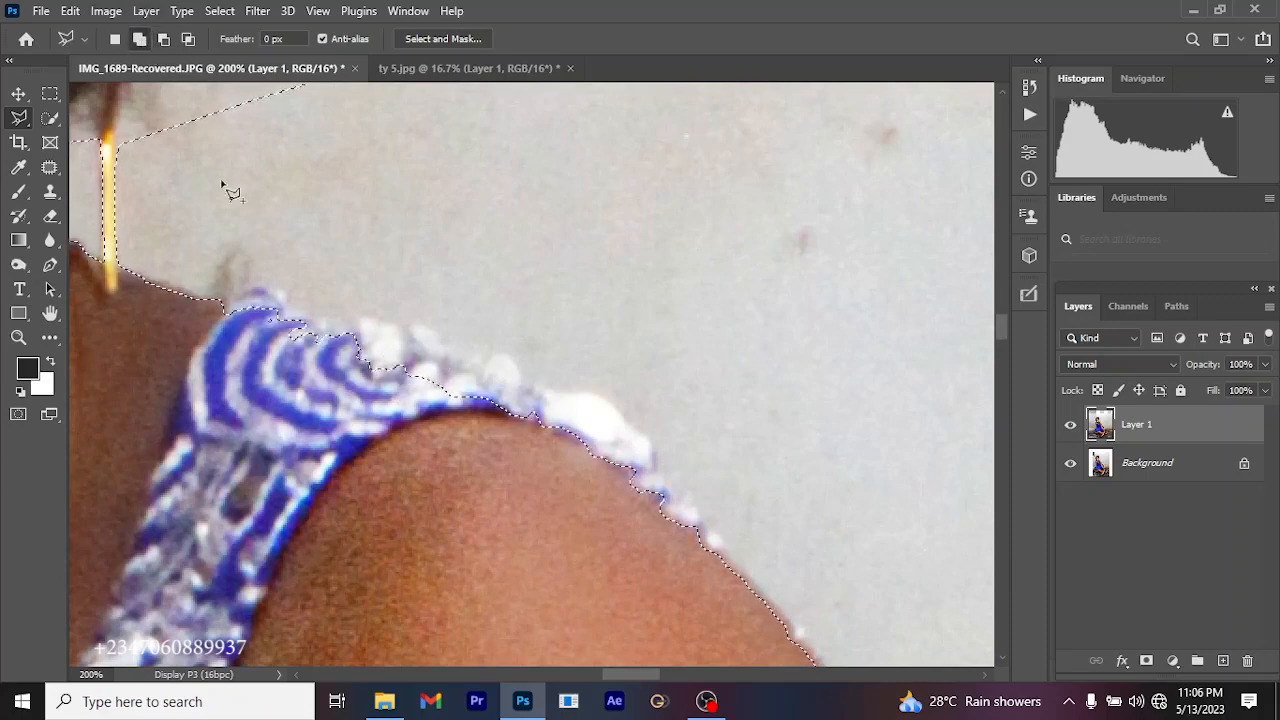
pyautogui.click(228, 304)
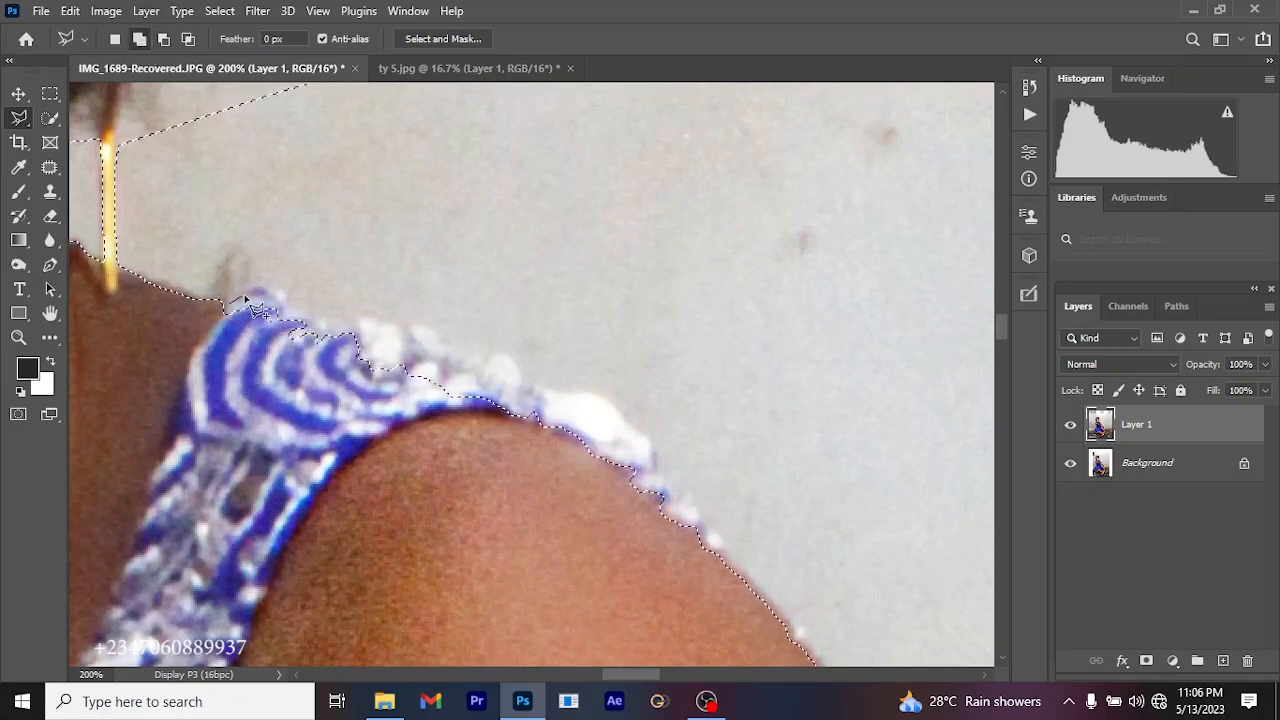
pyautogui.click(245, 295)
pyautogui.click(271, 293)
pyautogui.click(293, 313)
pyautogui.click(361, 334)
pyautogui.click(376, 325)
pyautogui.click(425, 333)
pyautogui.click(455, 351)
pyautogui.click(490, 359)
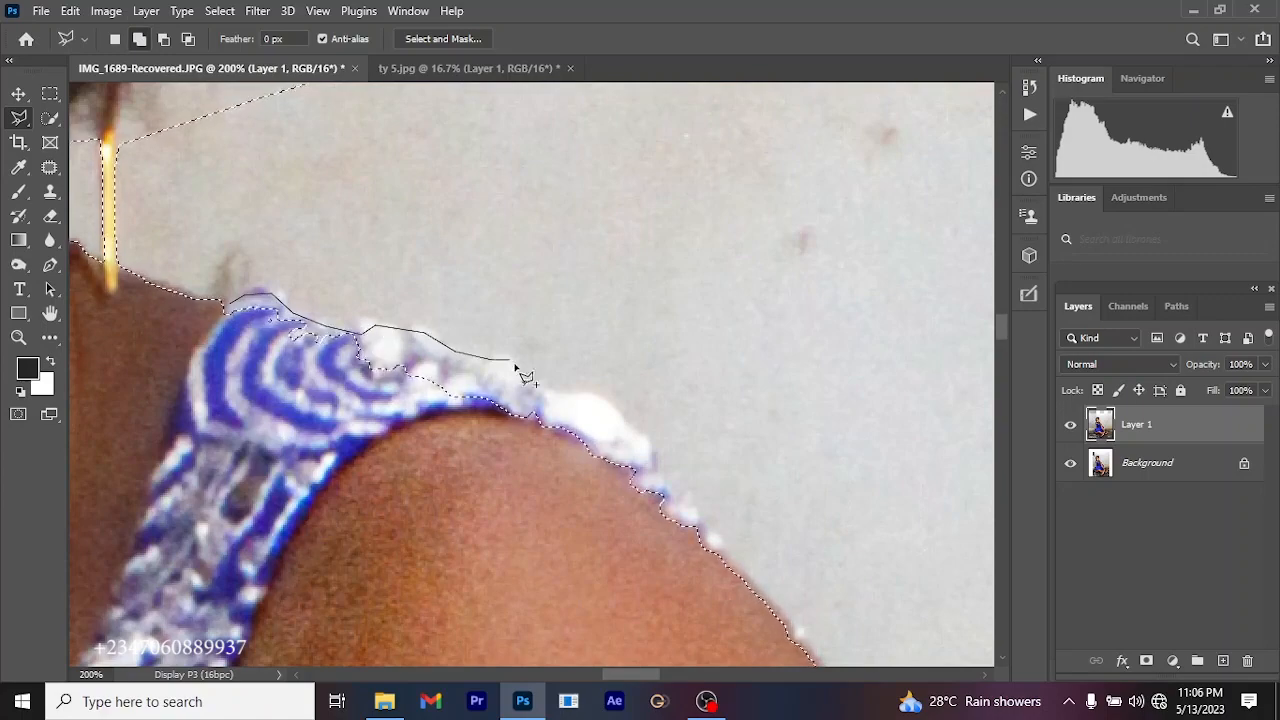
pyautogui.click(541, 387)
pyautogui.click(592, 392)
pyautogui.click(622, 414)
pyautogui.click(651, 452)
pyautogui.click(713, 535)
pyautogui.click(821, 430)
pyautogui.click(885, 534)
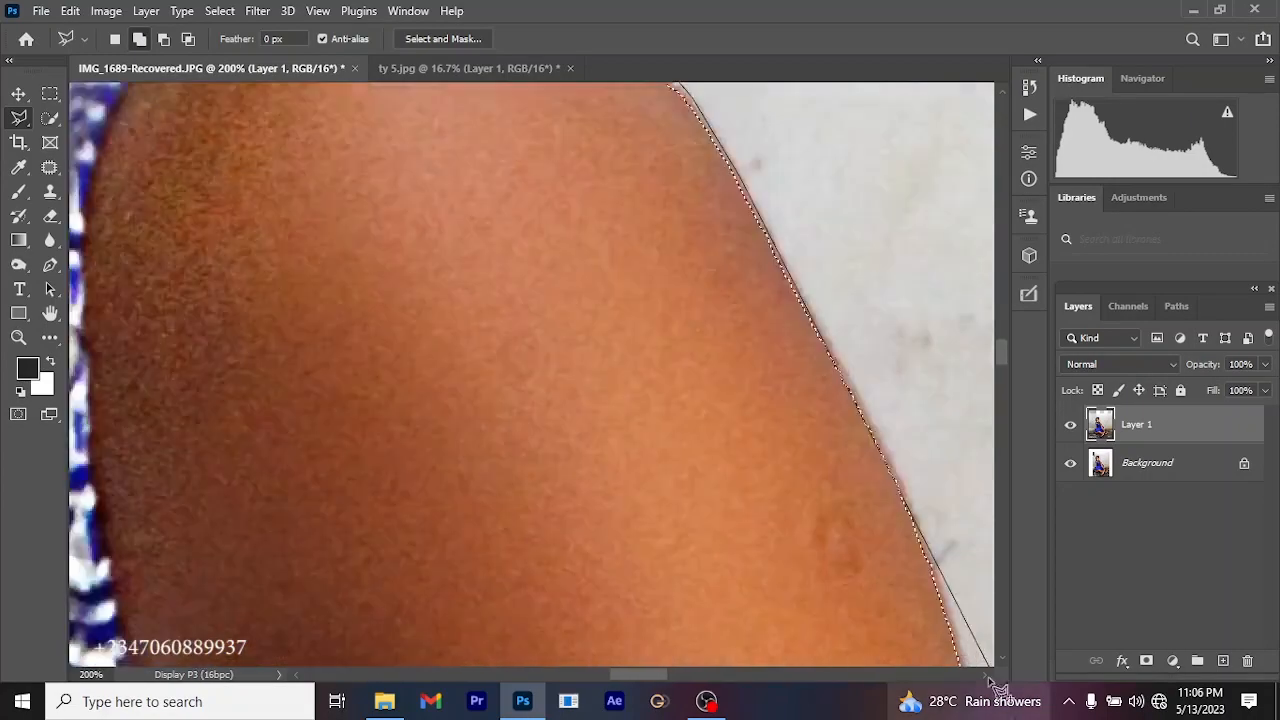
pyautogui.click(489, 228)
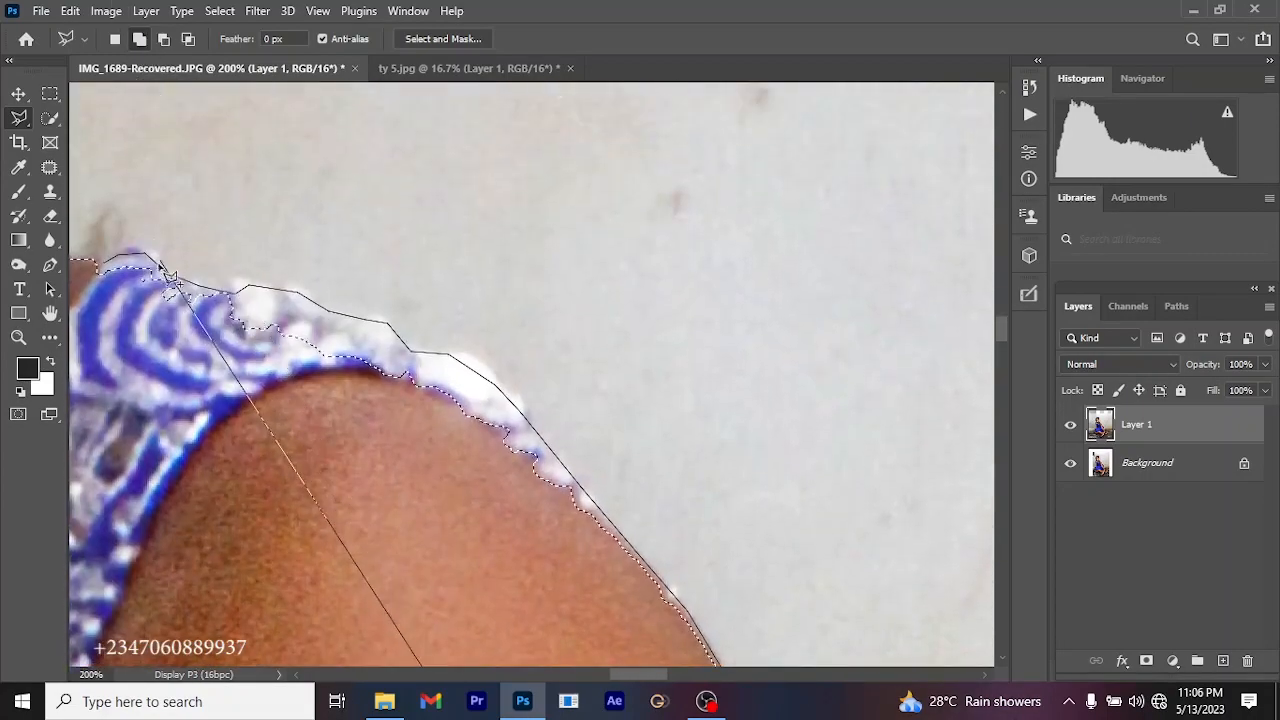
pyautogui.click(103, 281)
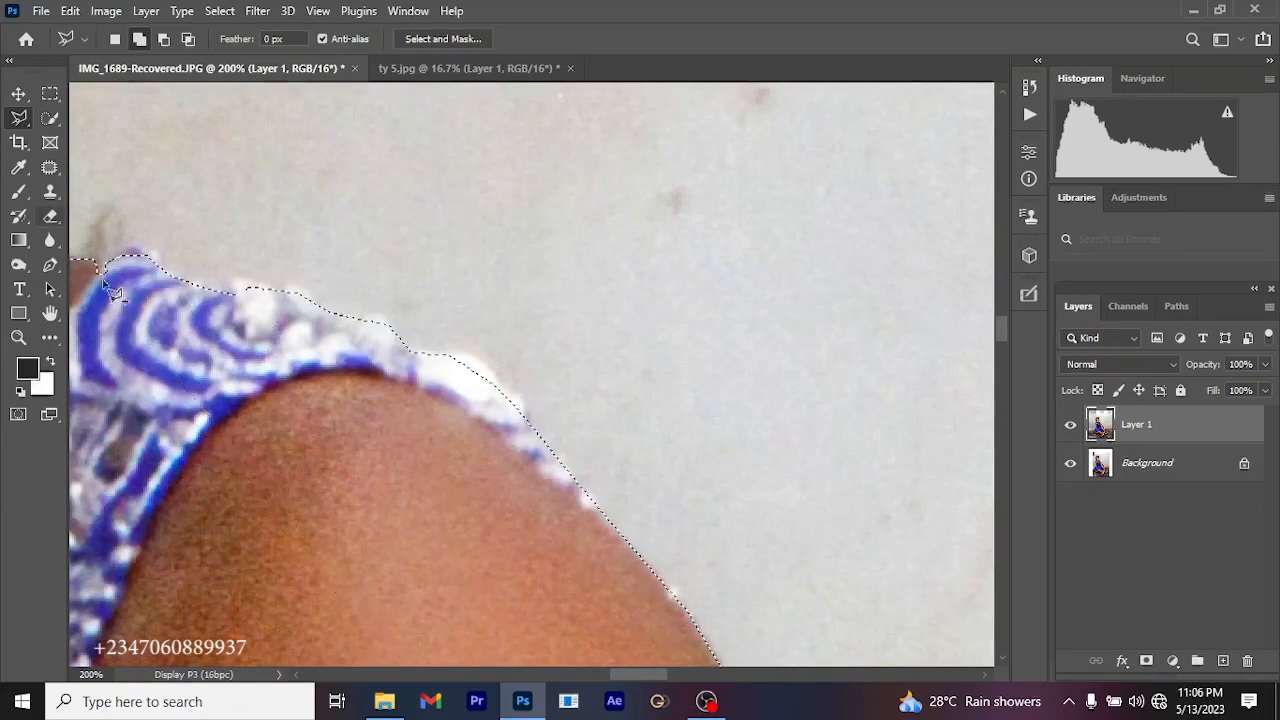
# - Subtract the wall outside the other earring's bent bar from the selection, from the shoulder up towards the hair
pyautogui.moveTo(266, 448); pyautogui.dragTo(112, 165)
pyautogui.moveTo(209, 489)
pyautogui.mouseDown()
pyautogui.moveTo(210, 272)
pyautogui.moveTo(394, 457)
pyautogui.moveTo(243, 274)
pyautogui.moveTo(345, 533)
pyautogui.moveTo(311, 371)
pyautogui.mouseUp()
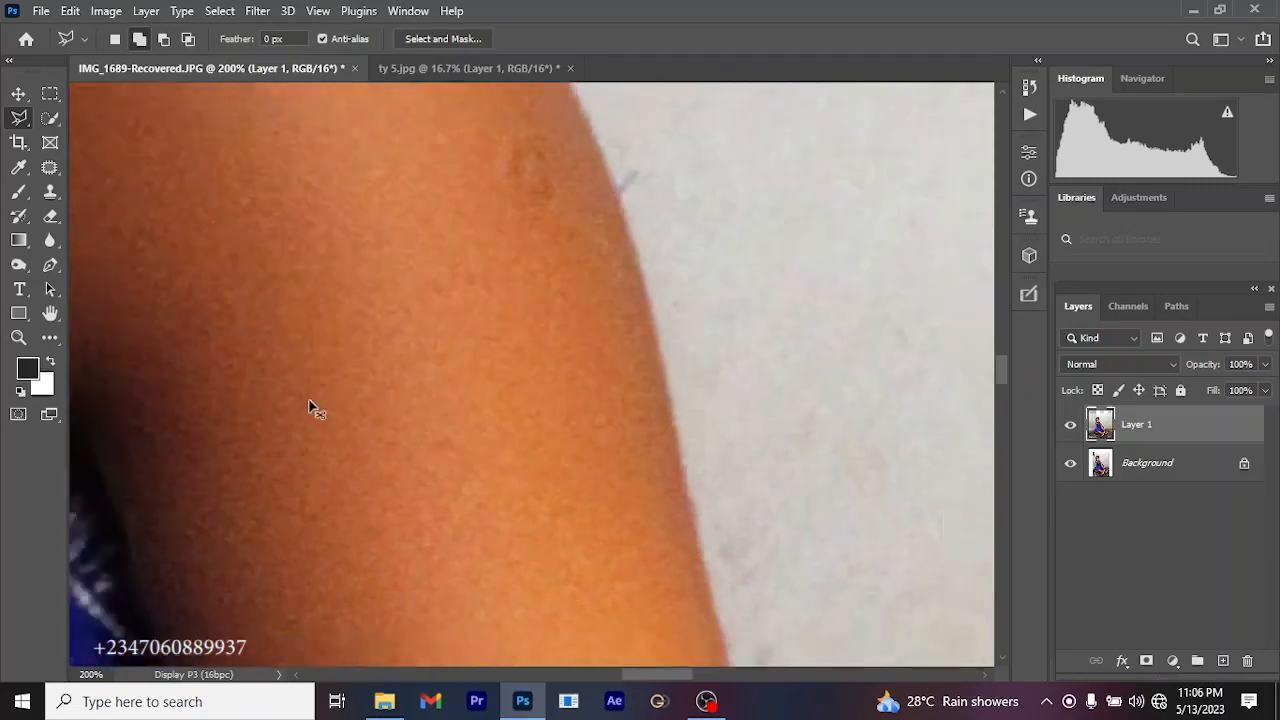
pyautogui.hotkey('ctrl', '-')
pyautogui.hotkey('ctrl', '-')
pyautogui.moveTo(106, 226); pyautogui.dragTo(466, 582)
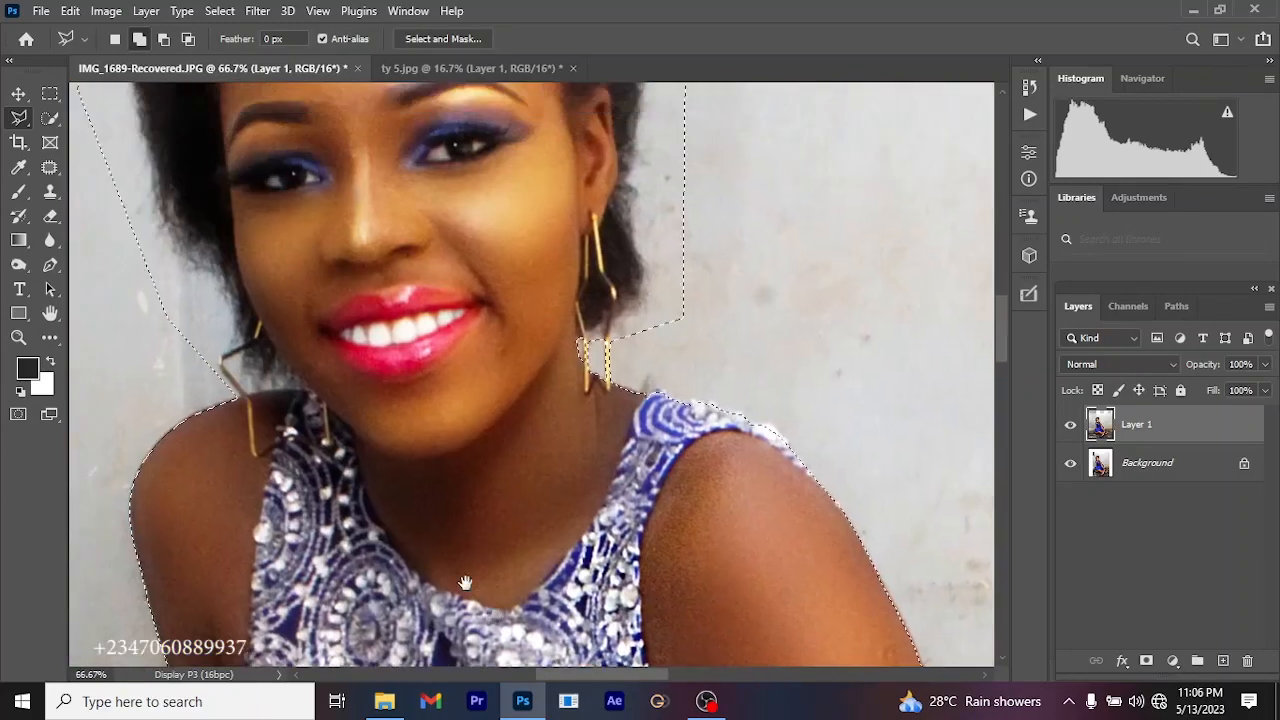
pyautogui.moveTo(306, 337); pyautogui.dragTo(334, 409)
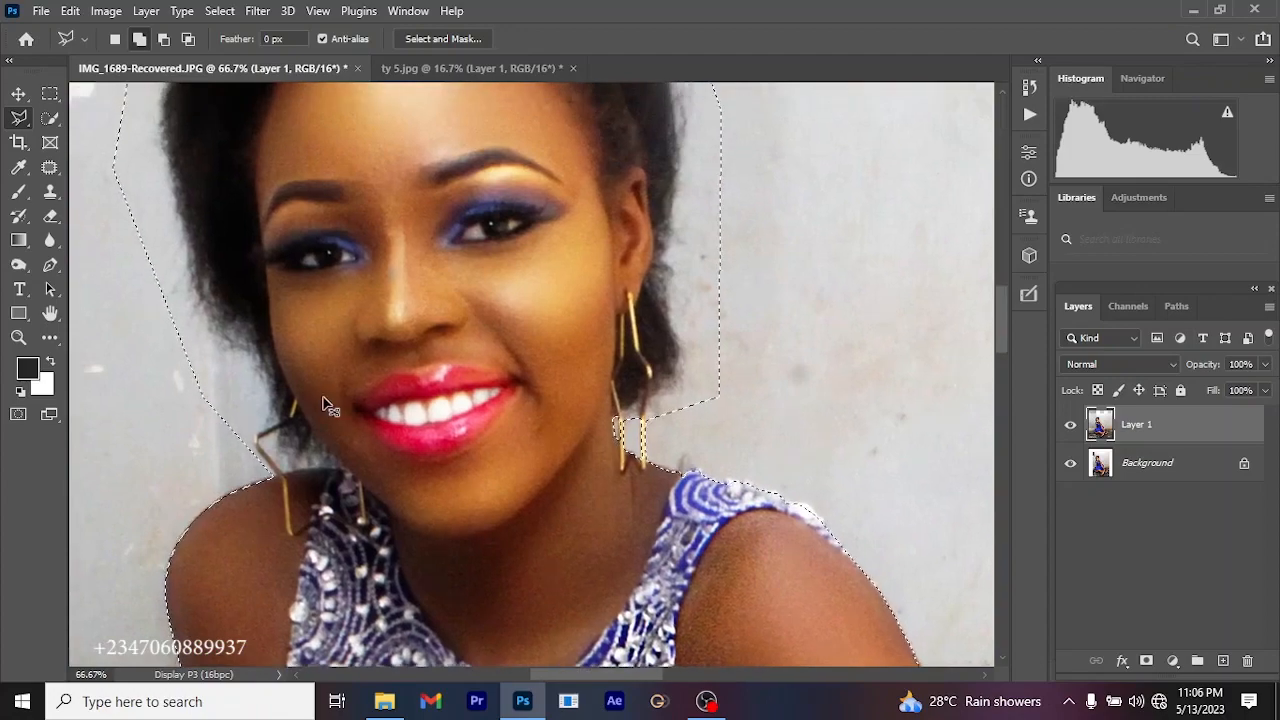
pyautogui.hotkey('ctrl', '+')
pyautogui.hotkey('ctrl', '+')
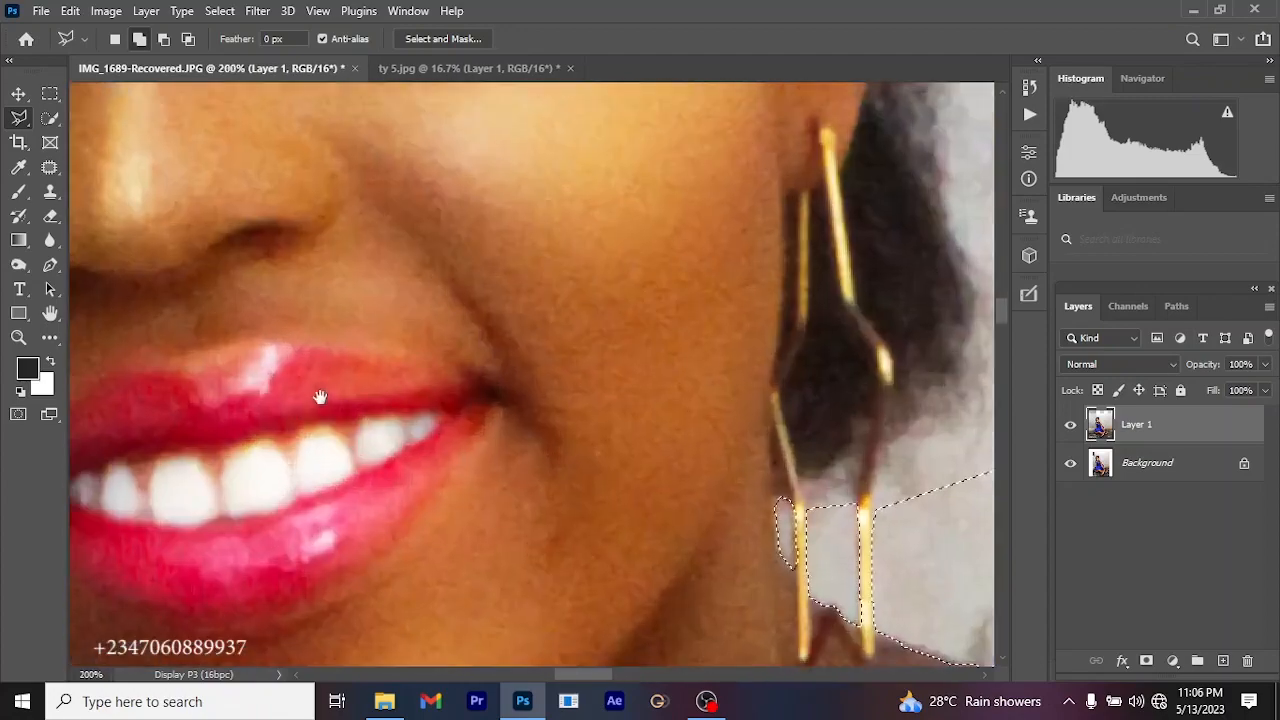
pyautogui.moveTo(320, 398); pyautogui.dragTo(674, 297)
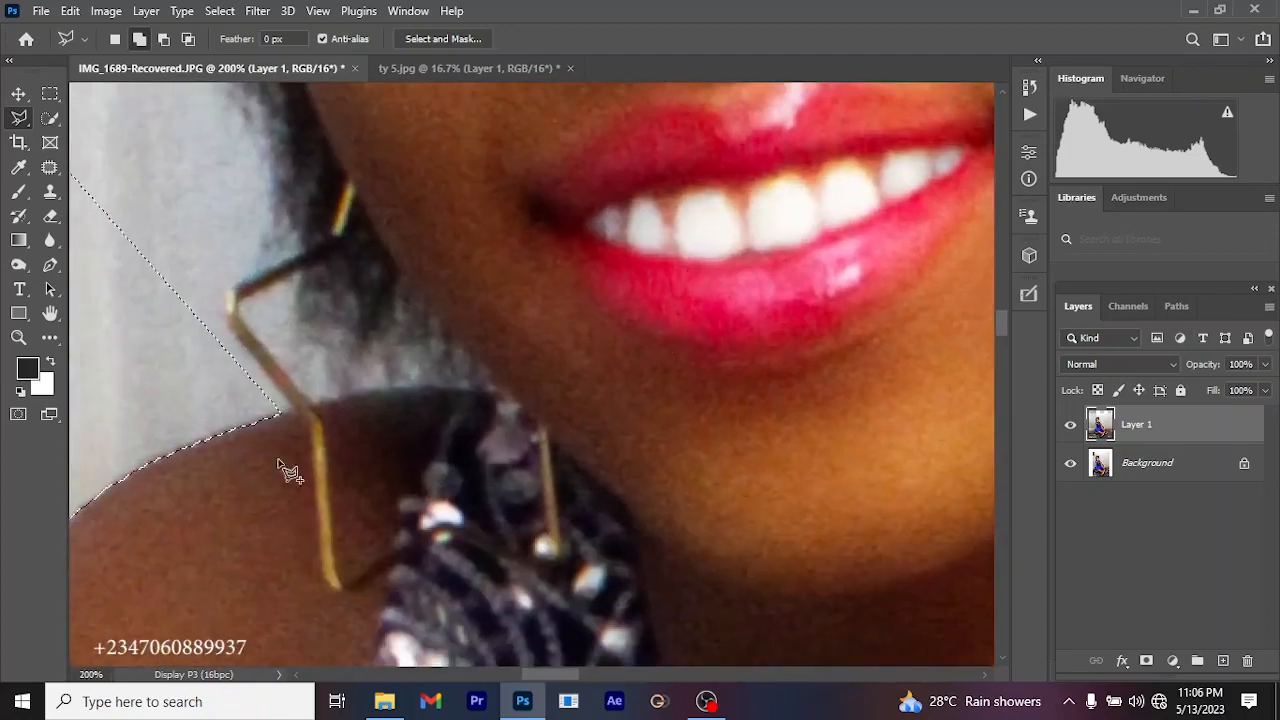
pyautogui.click(167, 45)
pyautogui.click(290, 404)
pyautogui.scroll(2, 237, 329)
pyautogui.click(224, 315)
pyautogui.click(216, 275)
pyautogui.click(218, 244)
pyautogui.click(258, 214)
pyautogui.click(362, 171)
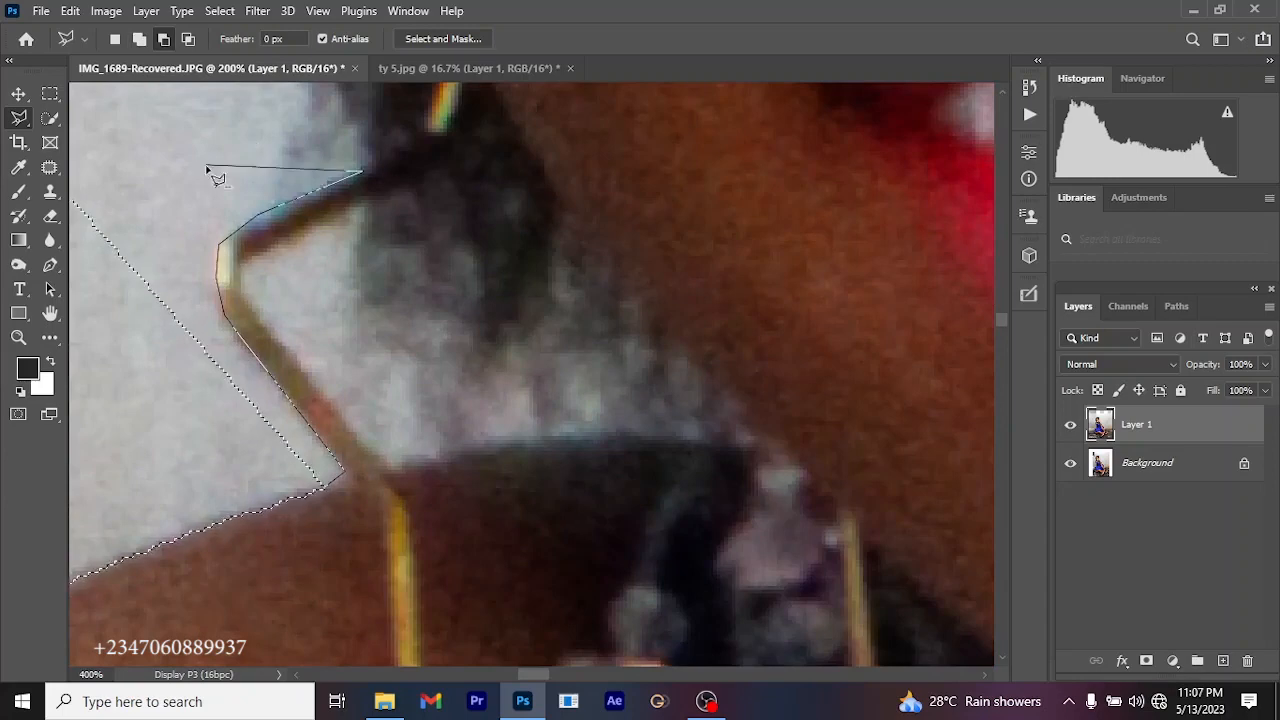
pyautogui.moveTo(207, 168); pyautogui.dragTo(459, 471)
pyautogui.scroll(-2, 237, 338)
pyautogui.click(171, 154)
pyautogui.click(107, 237)
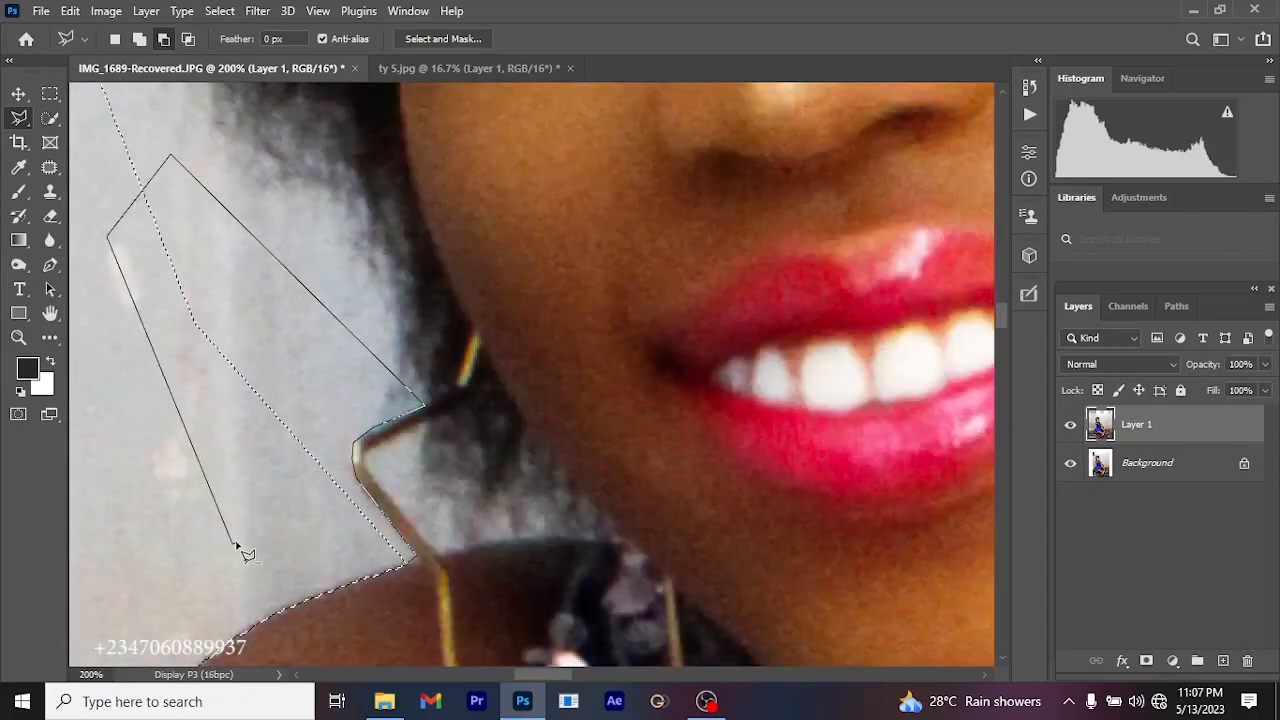
pyautogui.press('Escape')
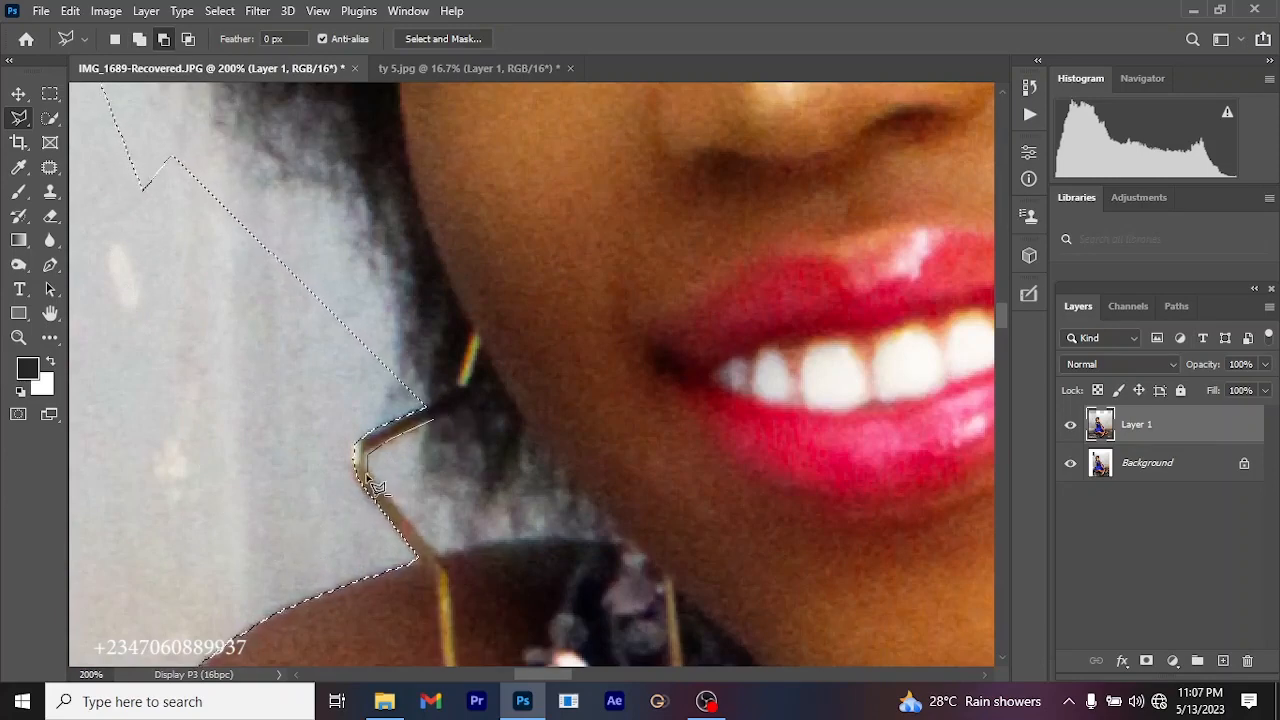
# - Subtract the area enclosed by the bent earring, the jawline and the shoulder from the selection
pyautogui.click(621, 538)
pyautogui.click(564, 478)
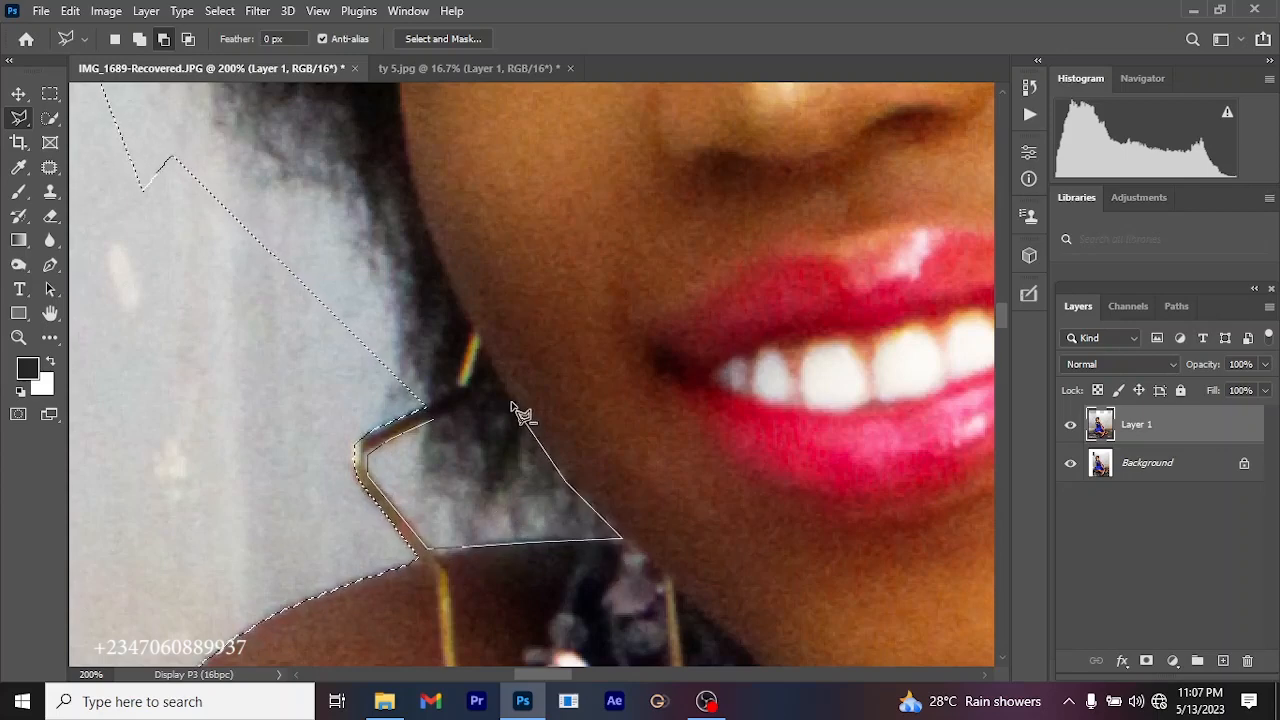
pyautogui.click(488, 363)
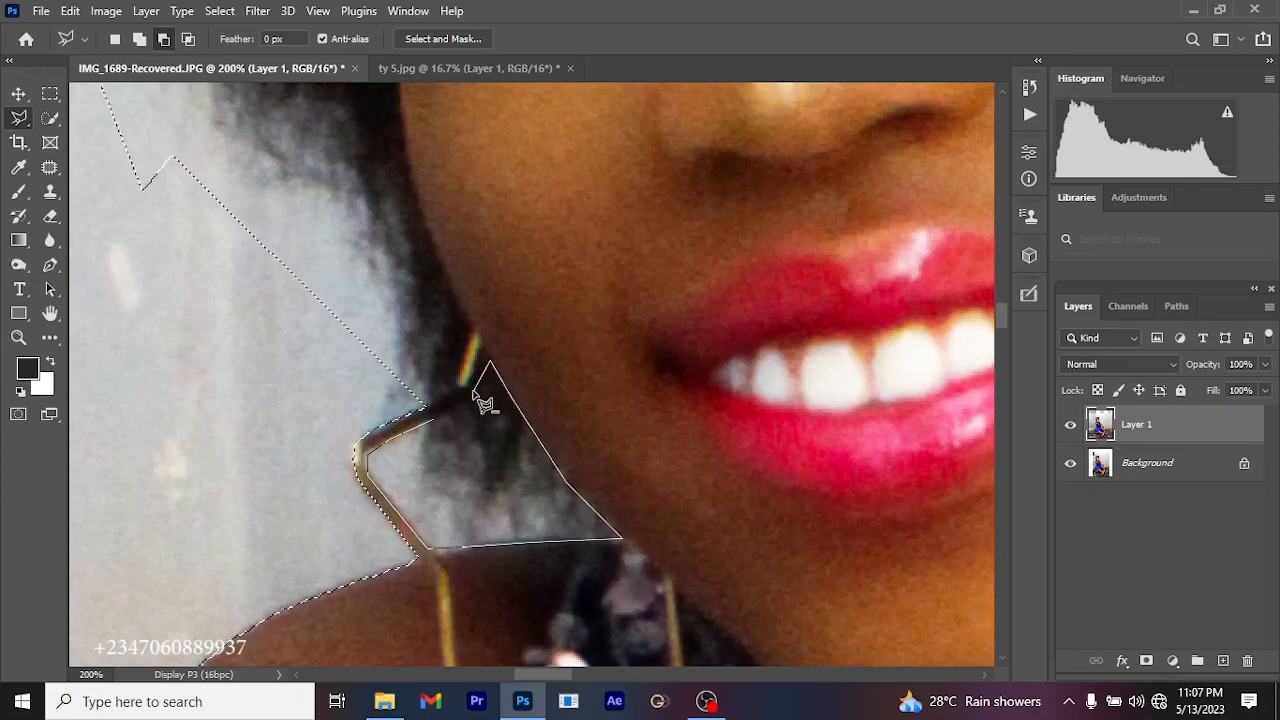
pyautogui.doubleClick(450, 422)
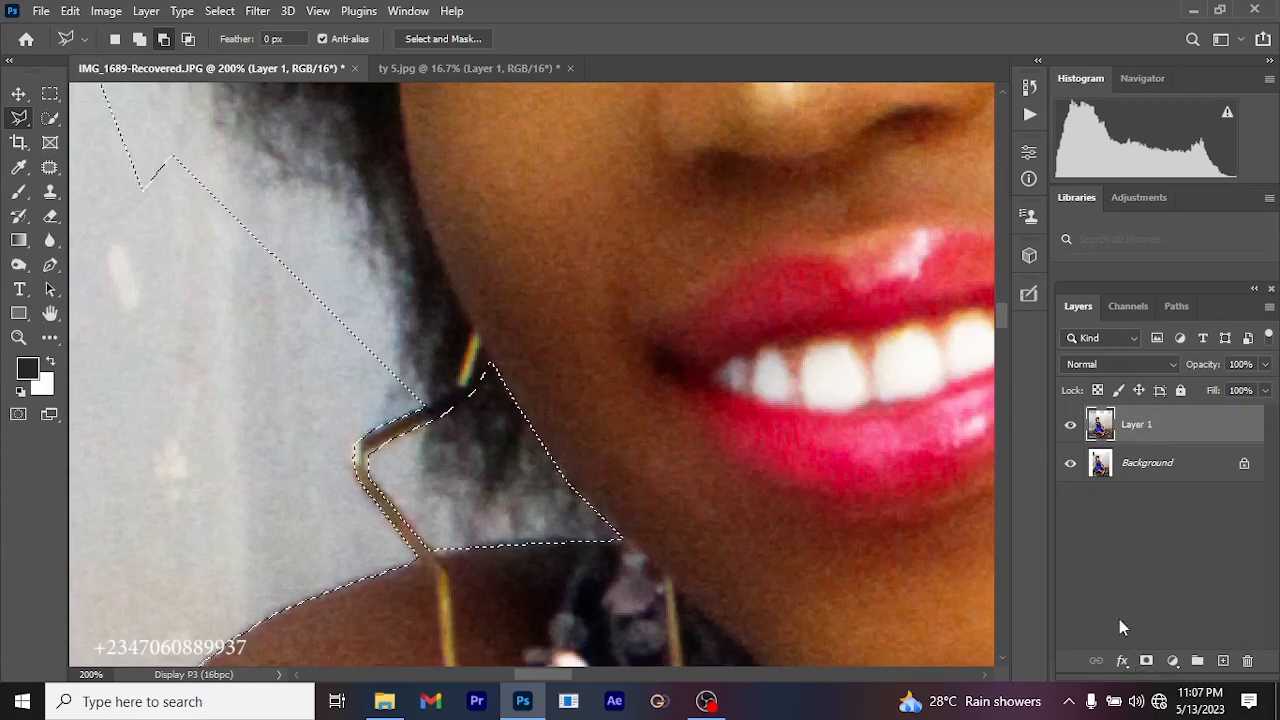
# - Add a layer mask to Layer 1 from the selection and hide the Background layer to inspect the cutout
pyautogui.click(1147, 661)
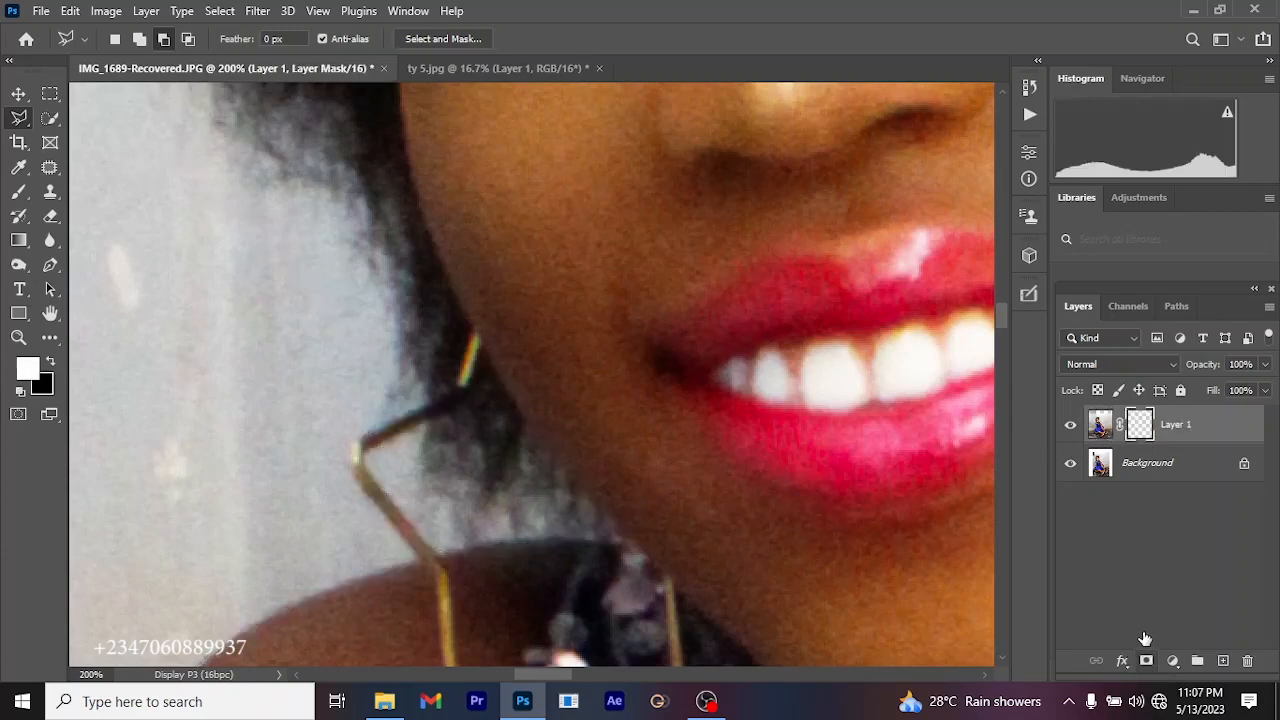
pyautogui.click(1071, 467)
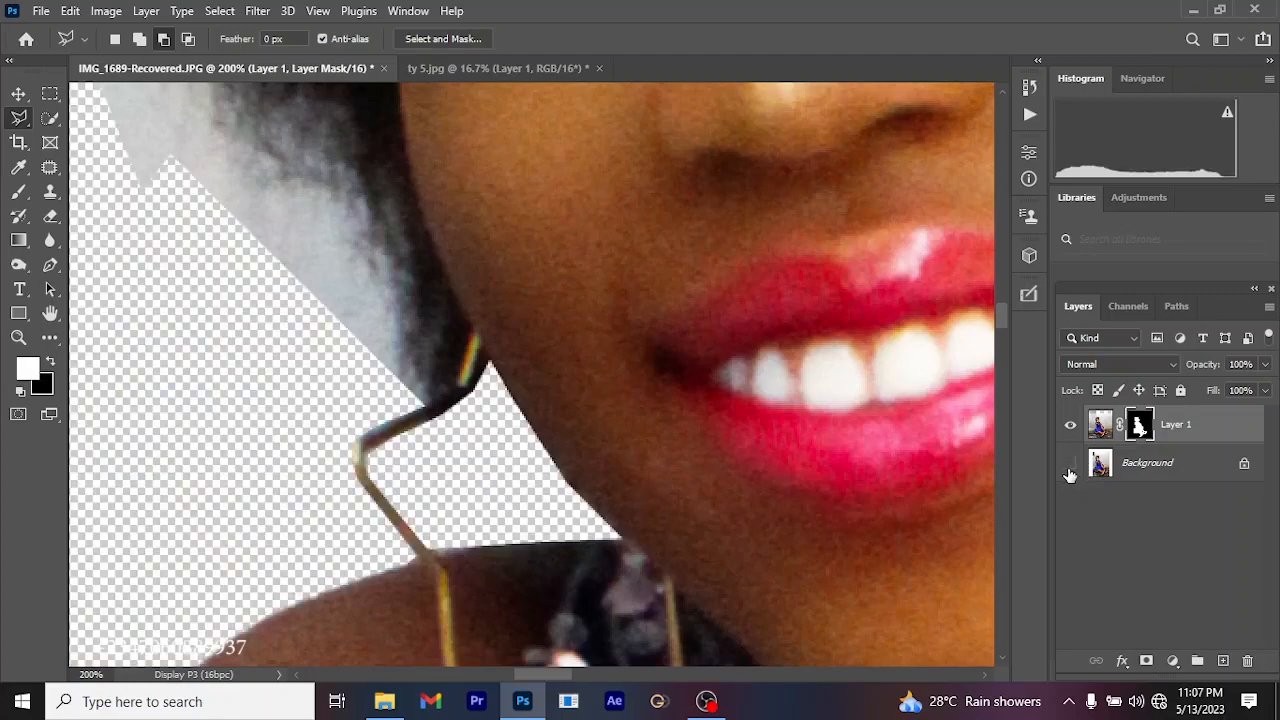
pyautogui.hotkey('ctrl', '-')
pyautogui.hotkey('ctrl', '-')
pyautogui.hotkey('ctrl', '-')
pyautogui.hotkey('ctrl', '-')
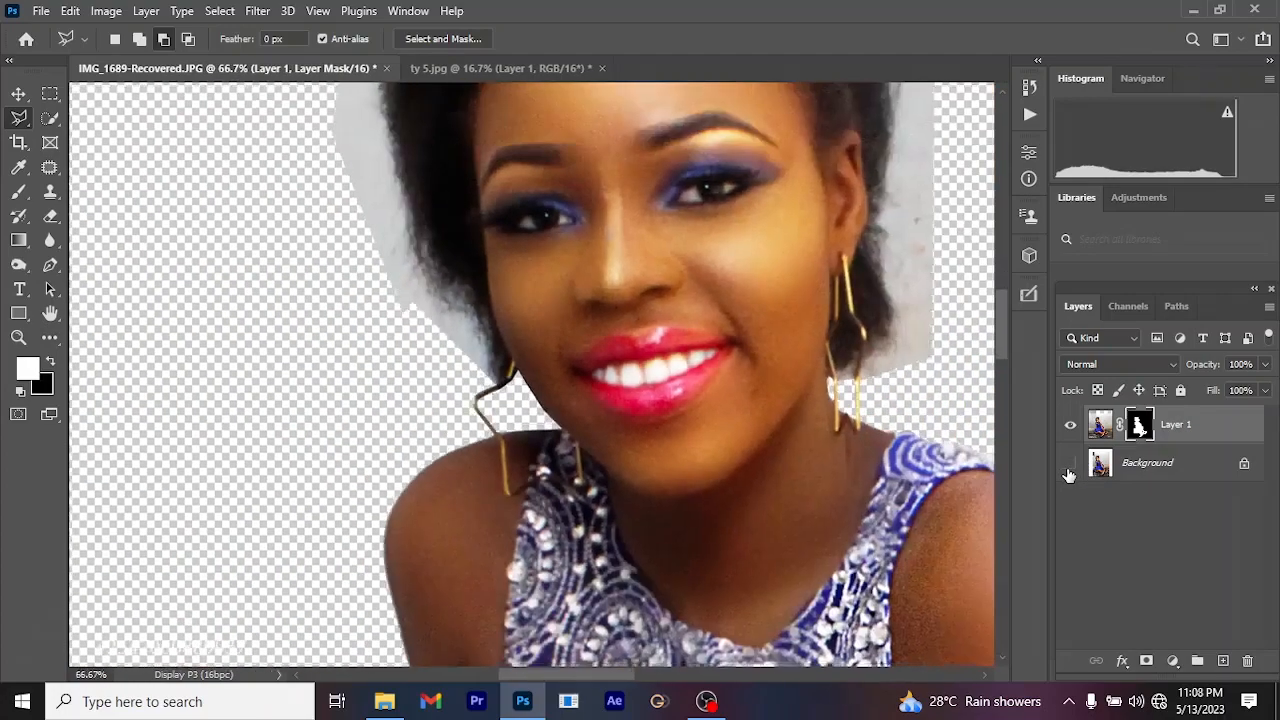
pyautogui.hotkey('ctrl', '-')
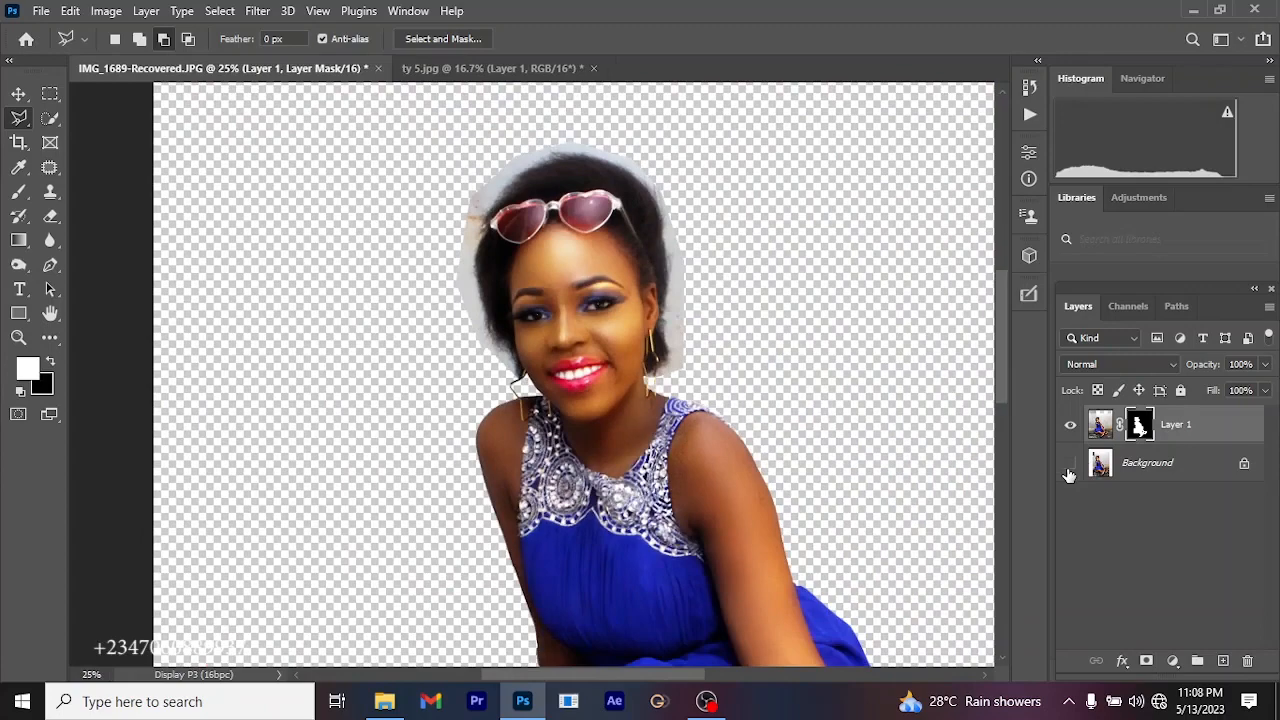
pyautogui.moveTo(710, 628); pyautogui.dragTo(666, 297)
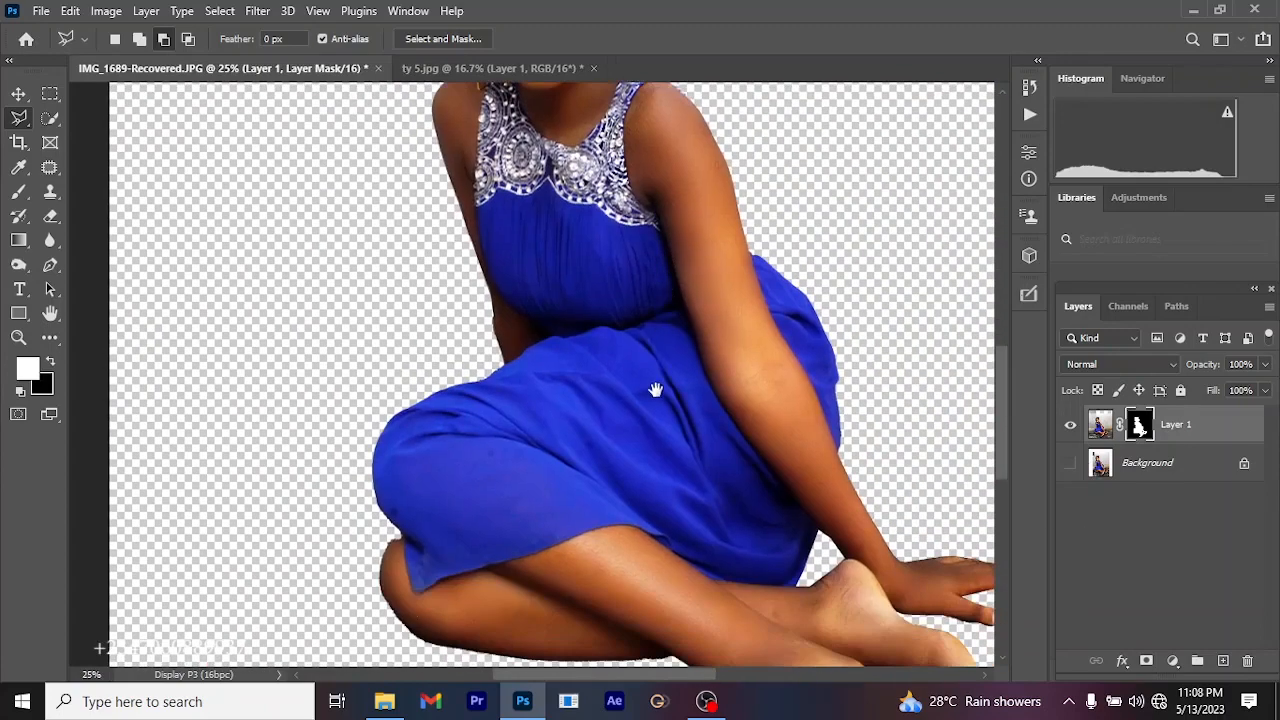
pyautogui.moveTo(655, 390); pyautogui.dragTo(681, 430)
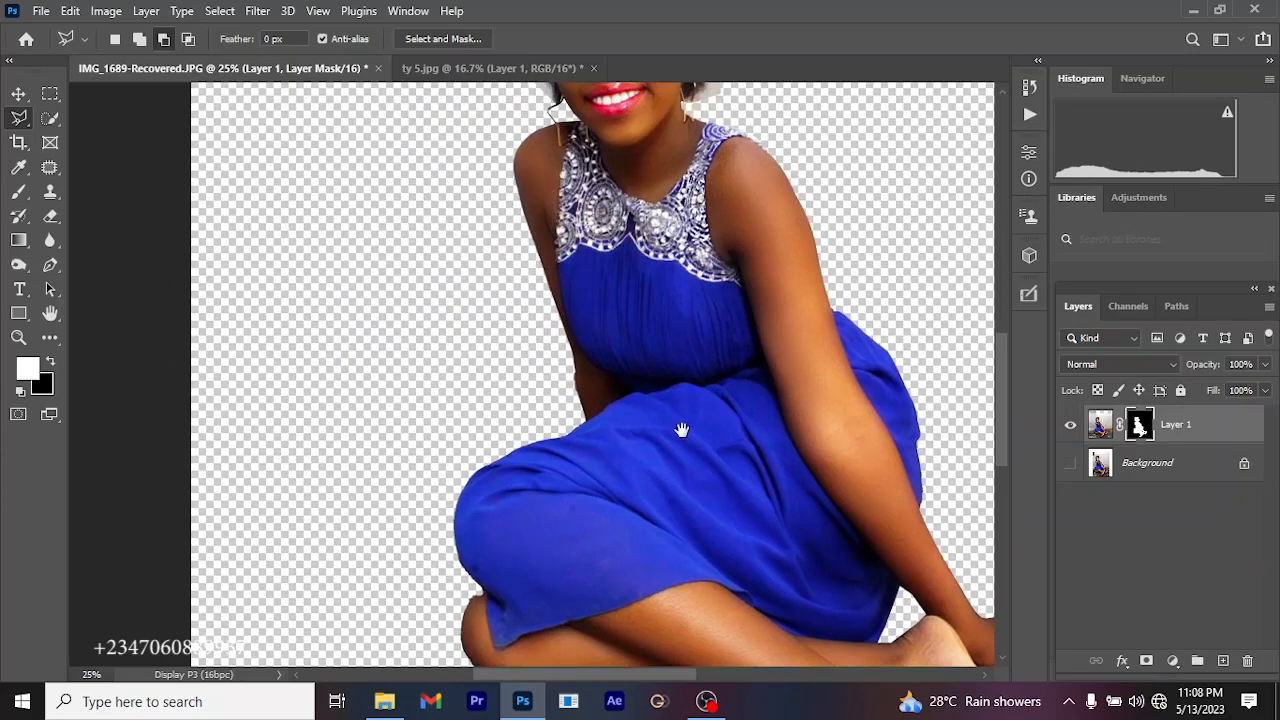
pyautogui.moveTo(656, 440)
pyautogui.mouseDown()
pyautogui.moveTo(643, 391)
pyautogui.moveTo(523, 300)
pyautogui.moveTo(563, 323)
pyautogui.moveTo(563, 310)
pyautogui.moveTo(603, 380)
pyautogui.moveTo(623, 380)
pyautogui.moveTo(620, 491)
pyautogui.moveTo(596, 450)
pyautogui.moveTo(620, 508)
pyautogui.moveTo(612, 522)
pyautogui.mouseUp()
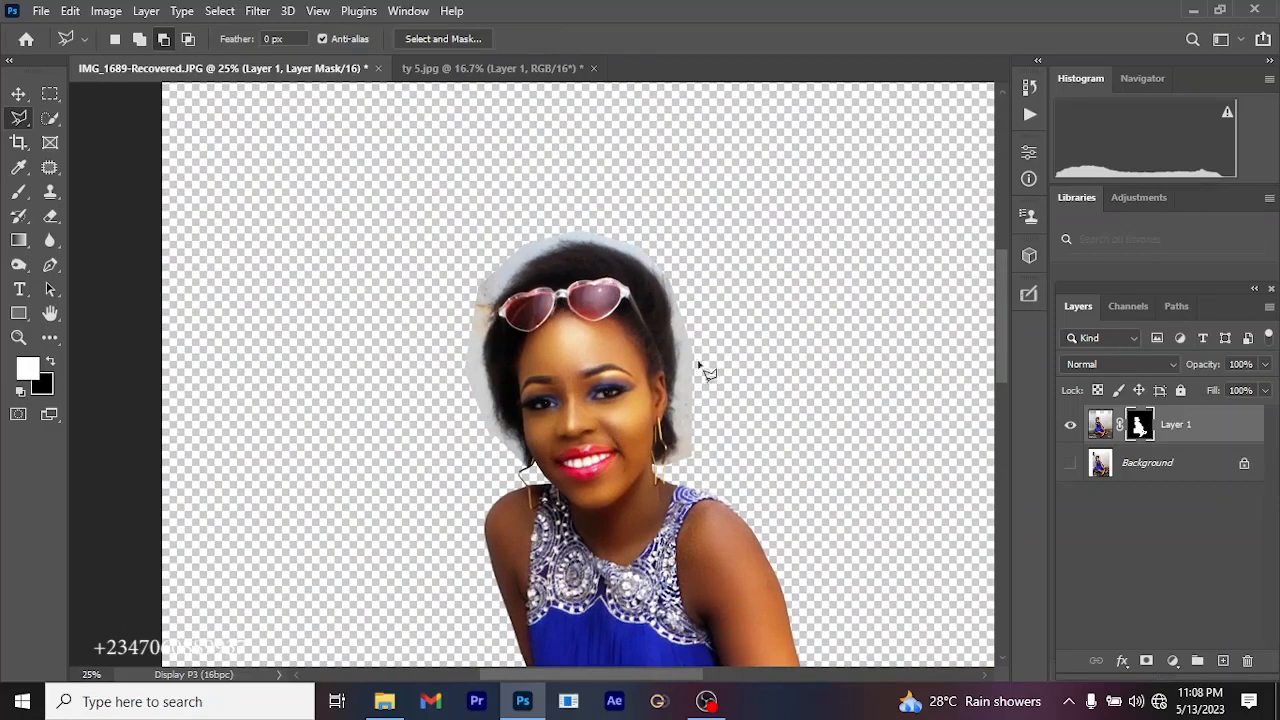
# - Open Select and Mask for Layer 1's mask and refine the whole hair outline with the Refine Edge Brush at size 150
pyautogui.doubleClick(1138, 425)
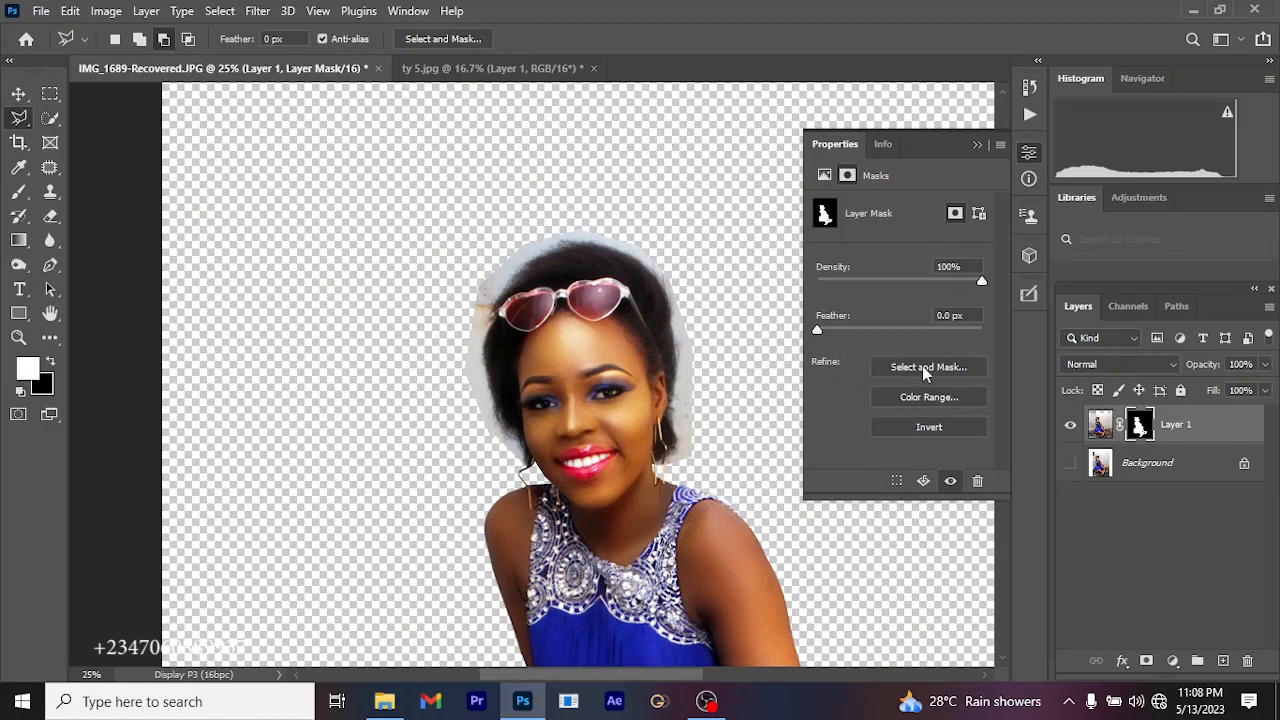
pyautogui.click(924, 368)
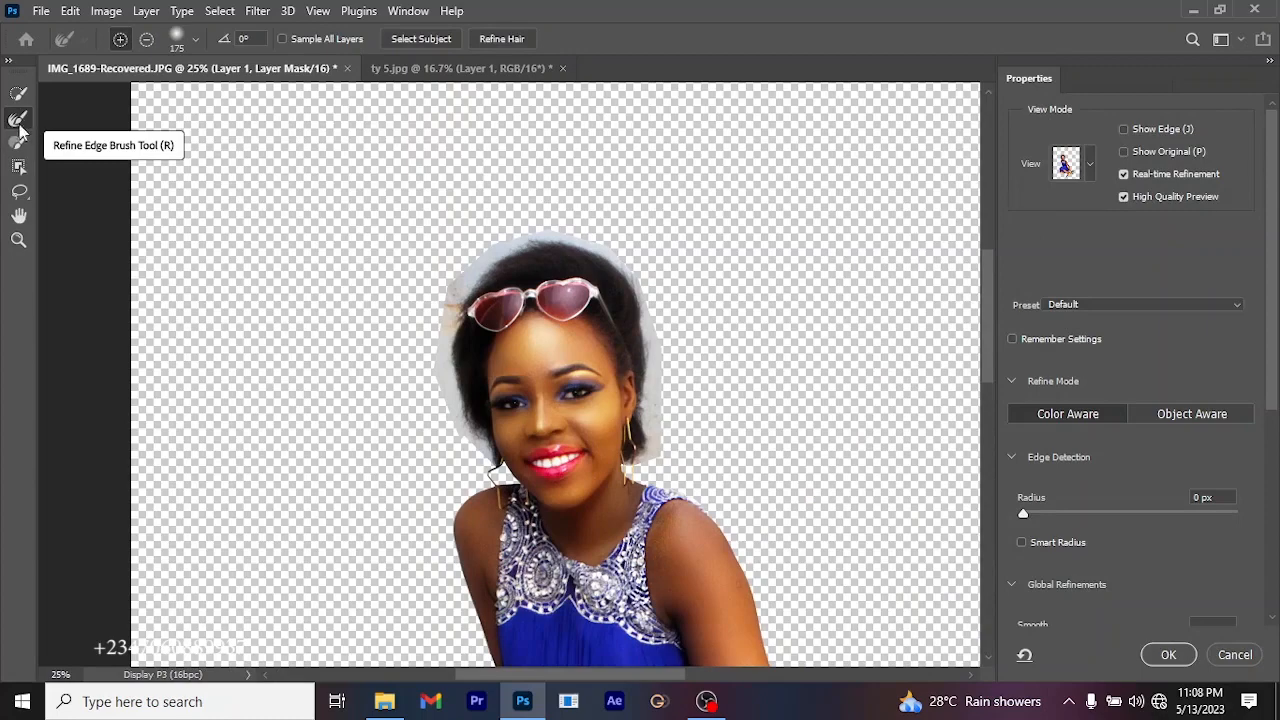
pyautogui.scroll(3, 486, 453)
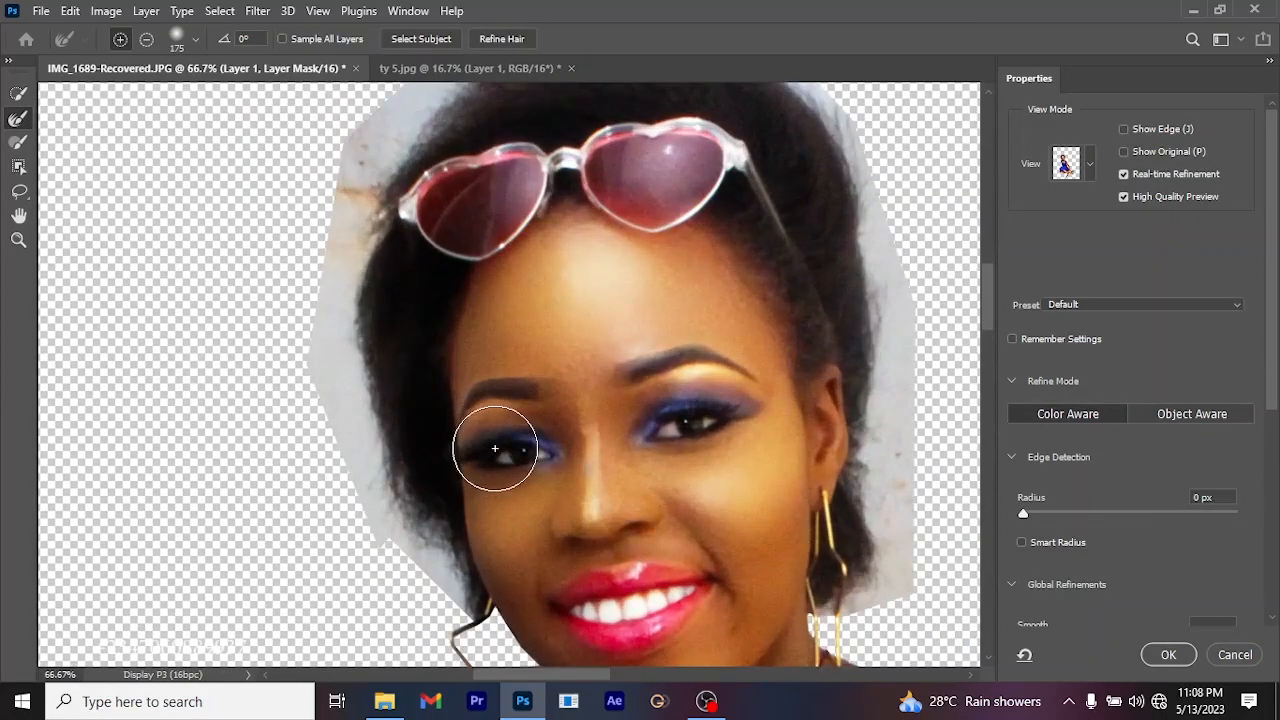
pyautogui.scroll(-1, 494, 449)
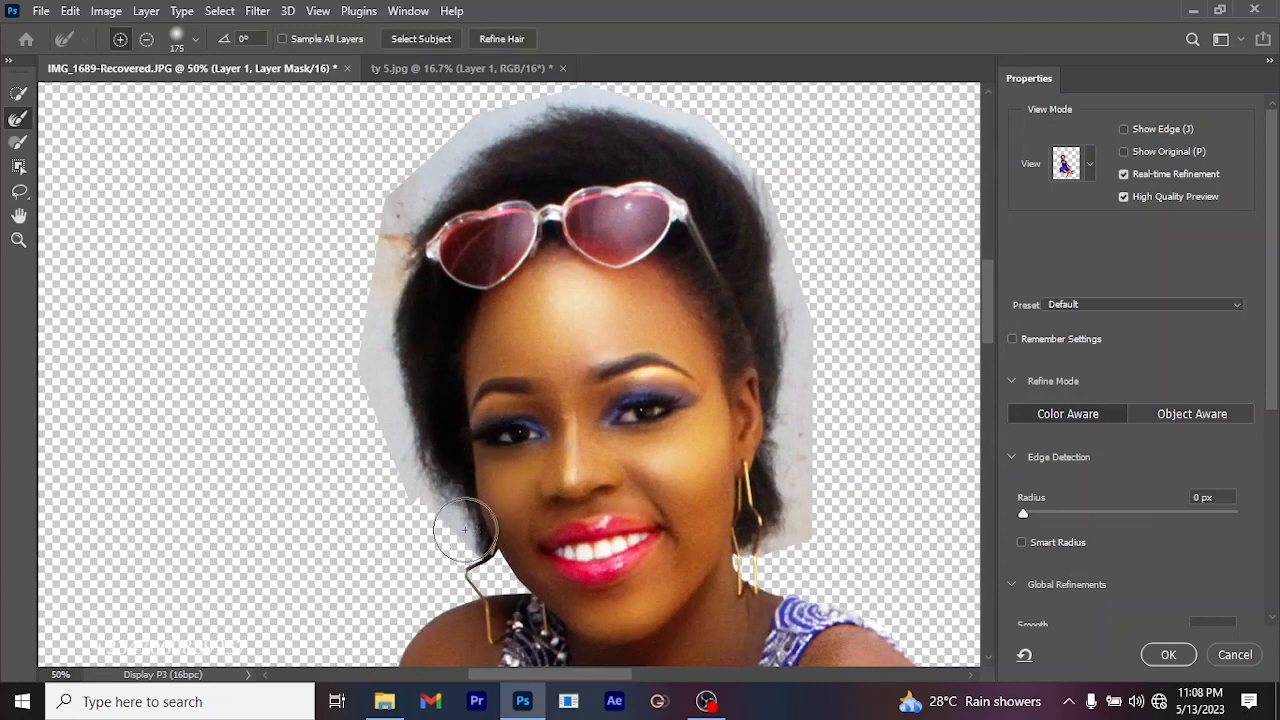
pyautogui.press('[')
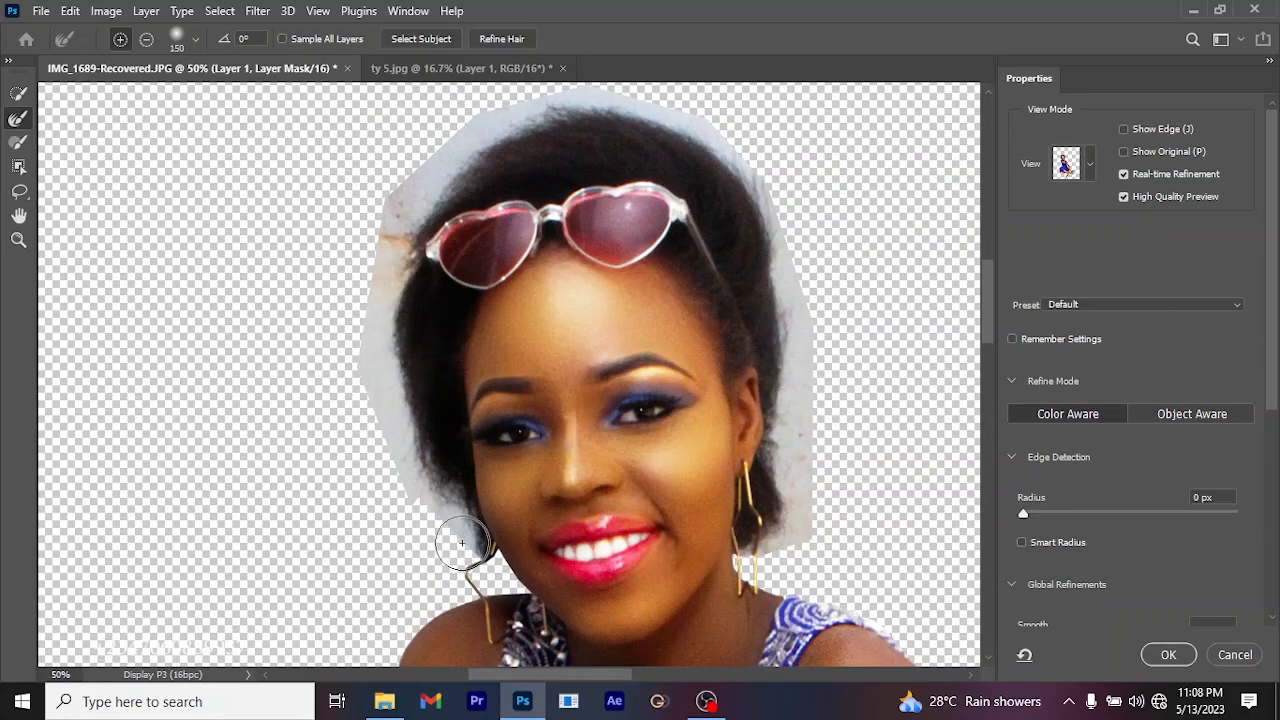
pyautogui.moveTo(462, 543)
pyautogui.mouseDown()
pyautogui.moveTo(382, 376)
pyautogui.moveTo(392, 273)
pyautogui.moveTo(422, 182)
pyautogui.moveTo(544, 109)
pyautogui.moveTo(639, 107)
pyautogui.moveTo(729, 156)
pyautogui.moveTo(778, 218)
pyautogui.moveTo(796, 272)
pyautogui.moveTo(790, 525)
pyautogui.moveTo(766, 548)
pyautogui.mouseUp()
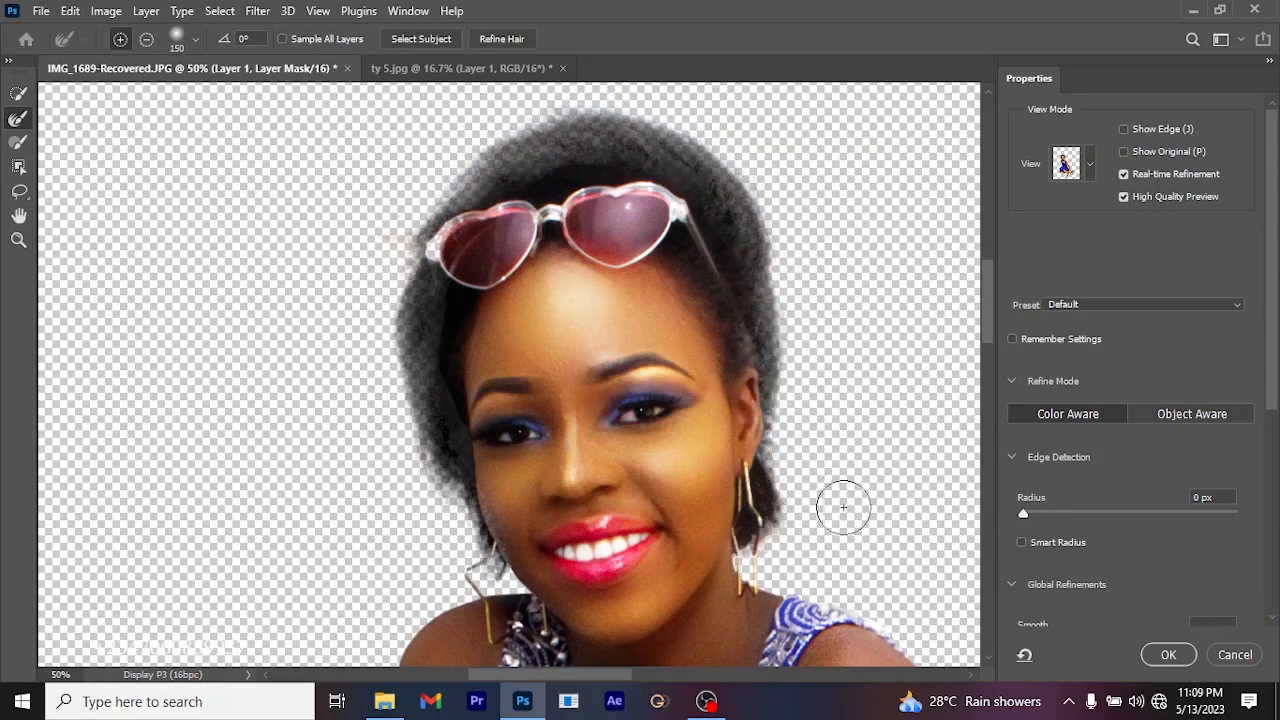
pyautogui.click(807, 504)
# - Output the refined edge to the layer mask and show the Background layer again
pyautogui.scroll(-3, 814, 506)
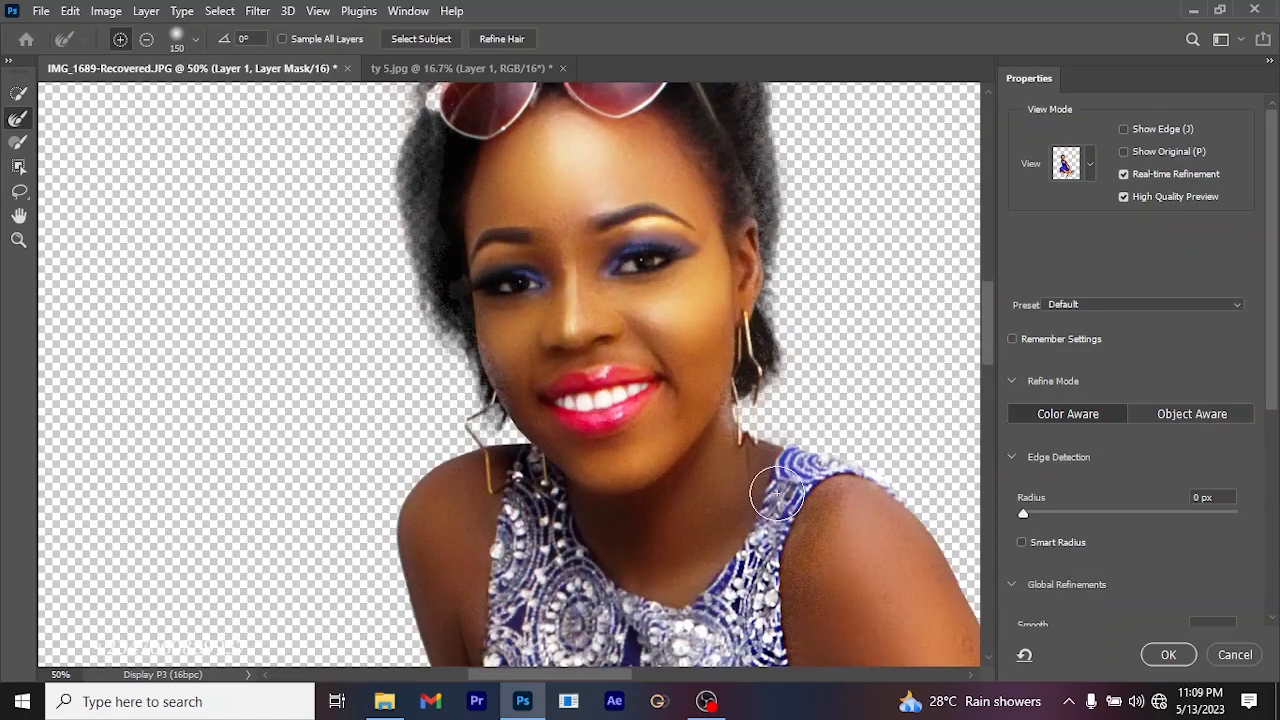
pyautogui.scroll(-5, 1175, 600)
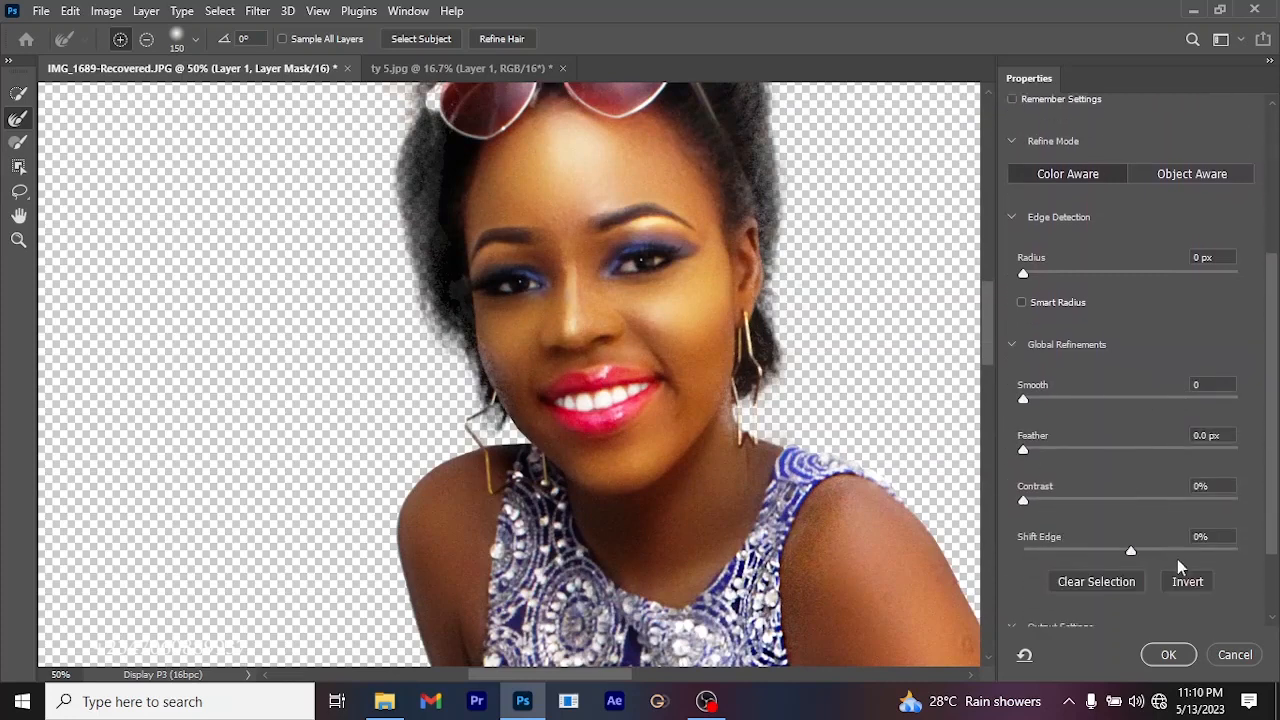
pyautogui.scroll(-3, 1180, 567)
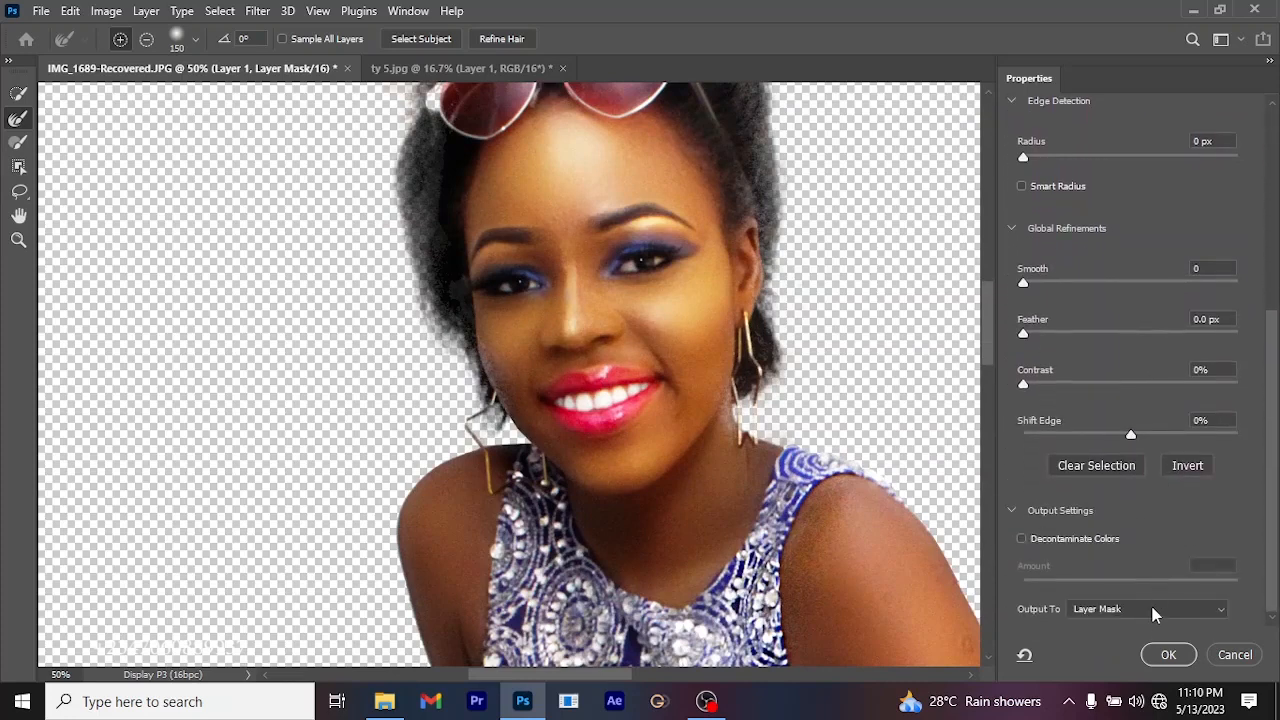
pyautogui.click(1155, 609)
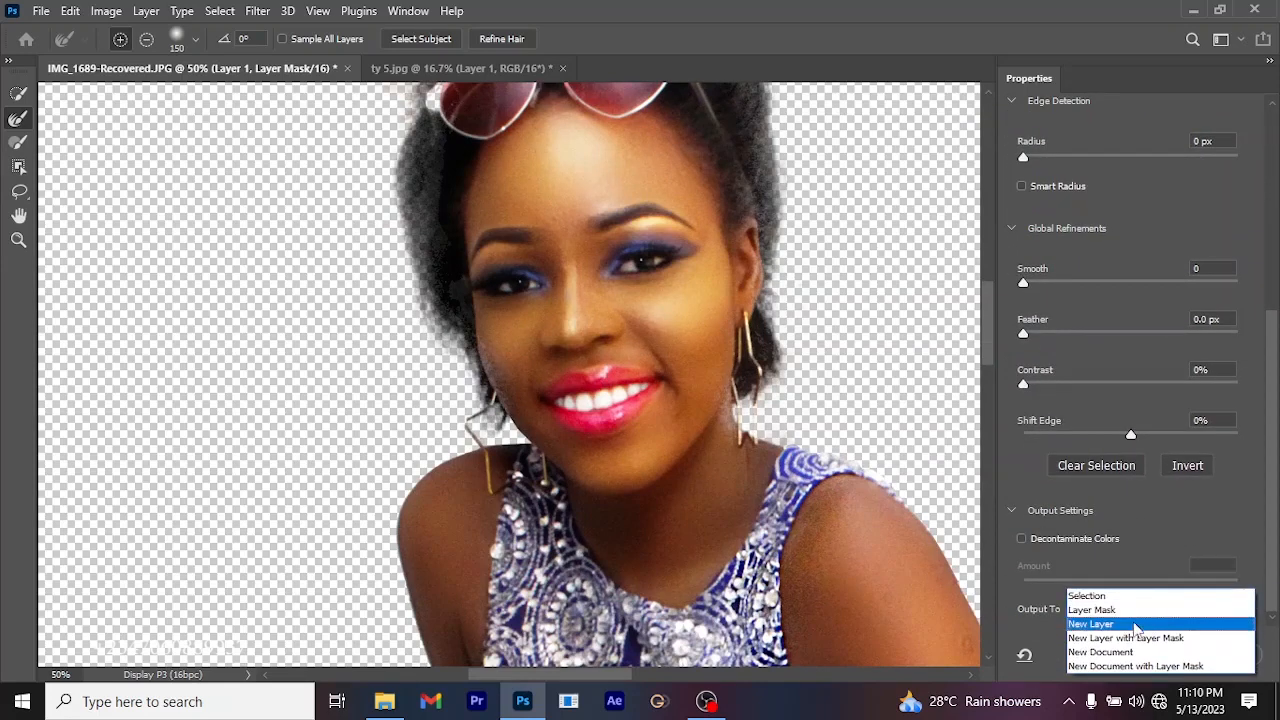
pyautogui.click(1125, 610)
pyautogui.click(1181, 660)
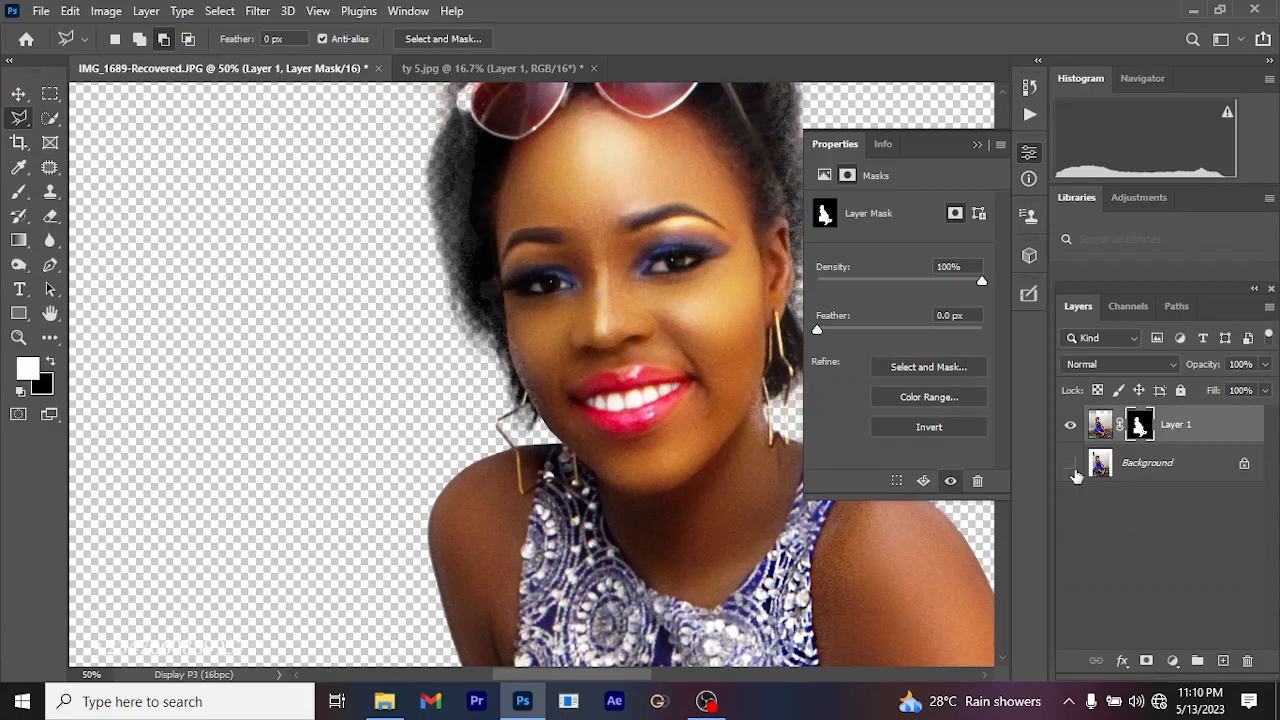
pyautogui.click(1071, 463)
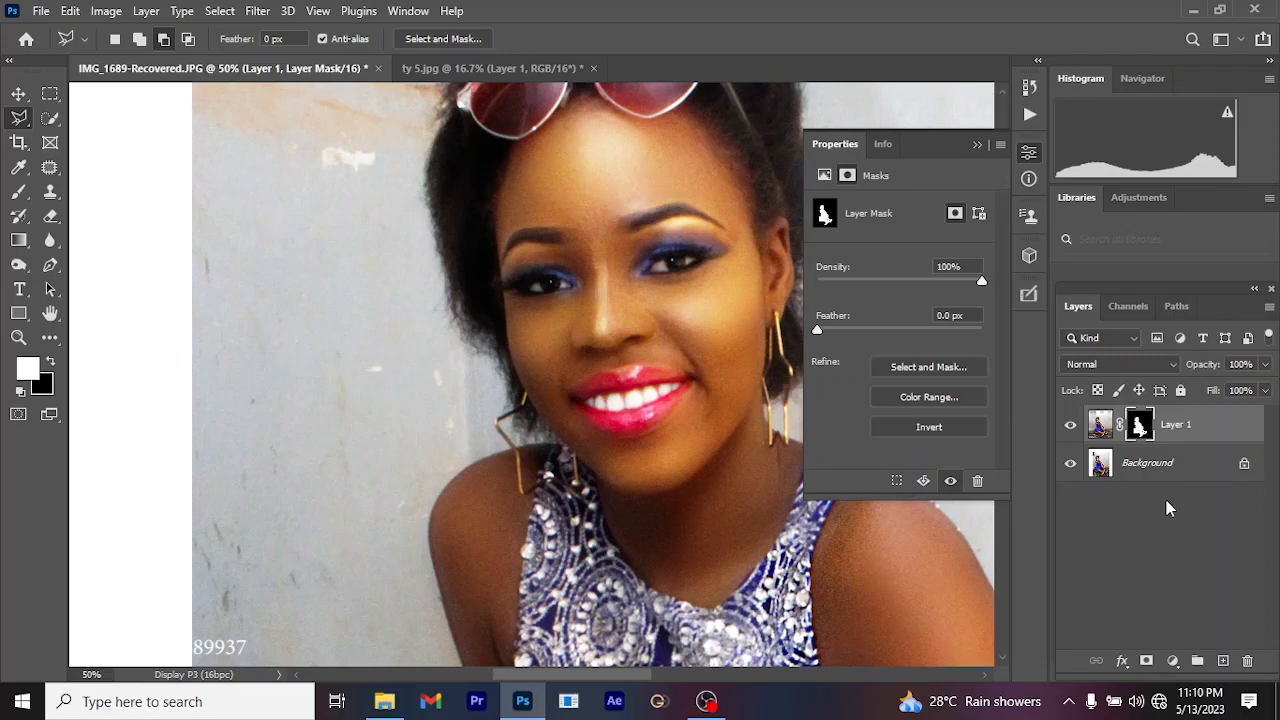
# - Duplicate the Background layer and delete the woman's silhouette from the copy, using Layer 1's mask as the selection
pyautogui.hotkey('ctrl', '-')
pyautogui.hotkey('ctrl', '-')
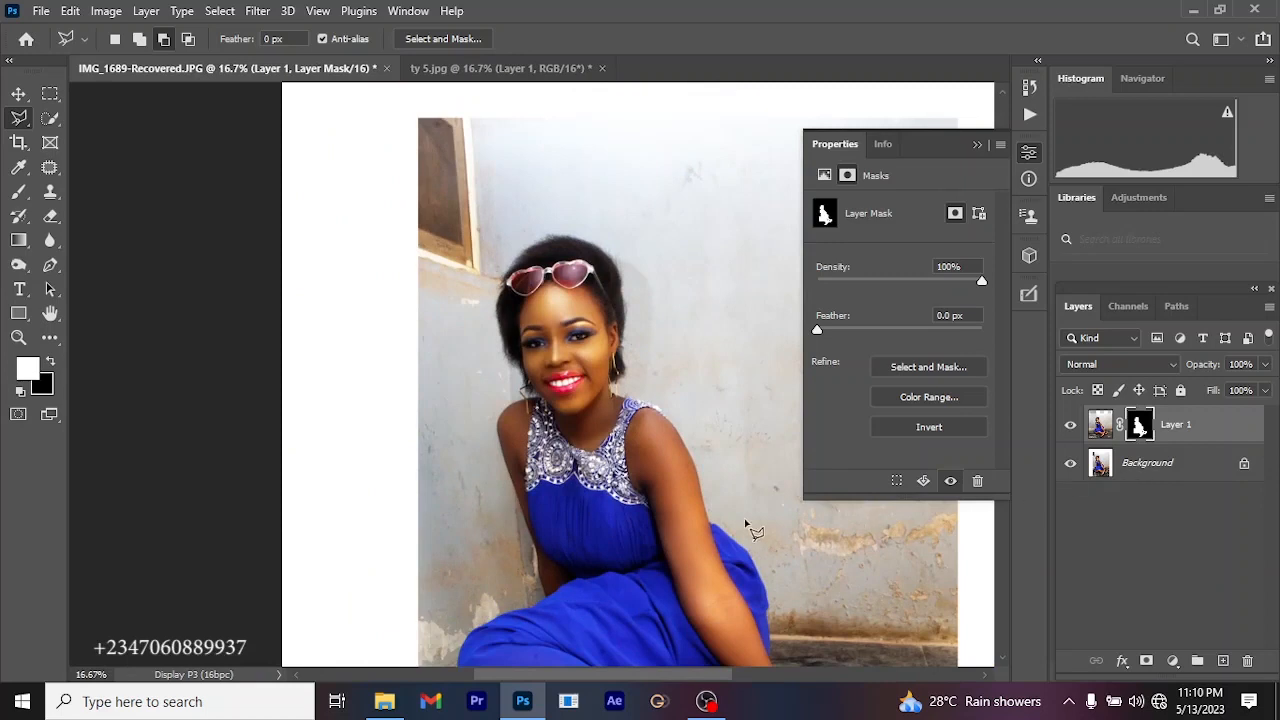
pyautogui.scroll(-5, 470, 457)
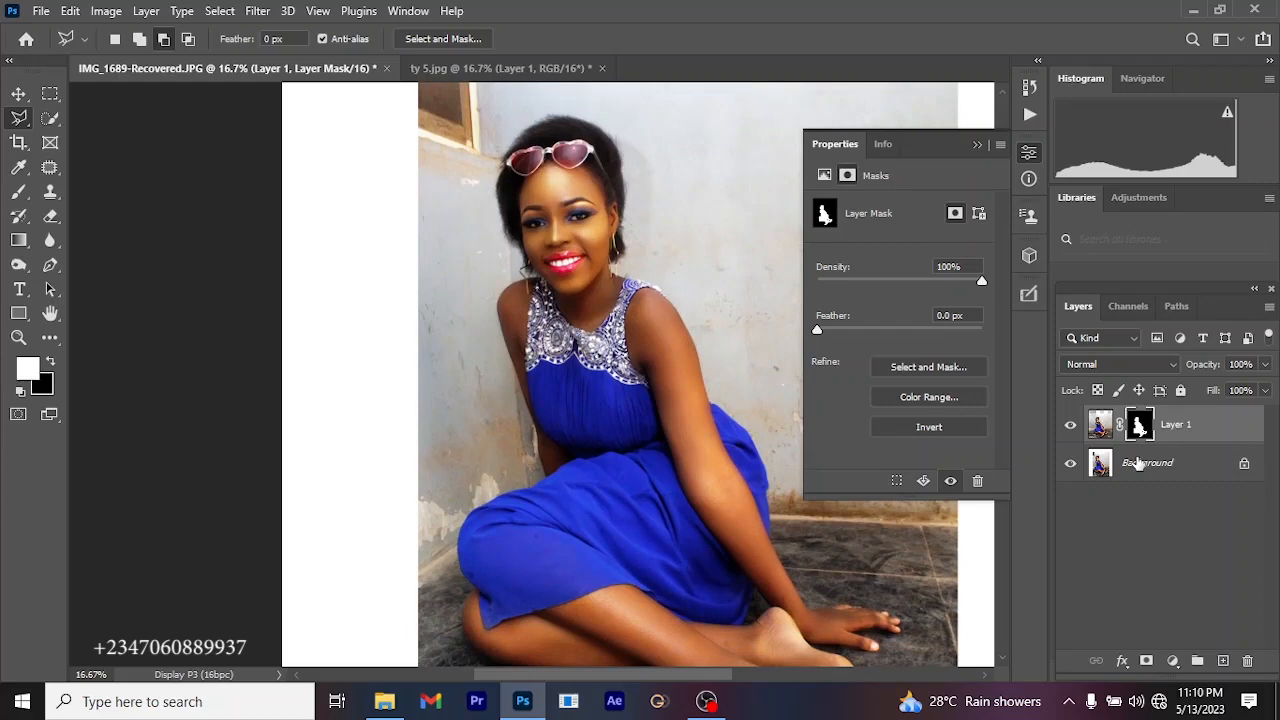
pyautogui.click(1137, 464)
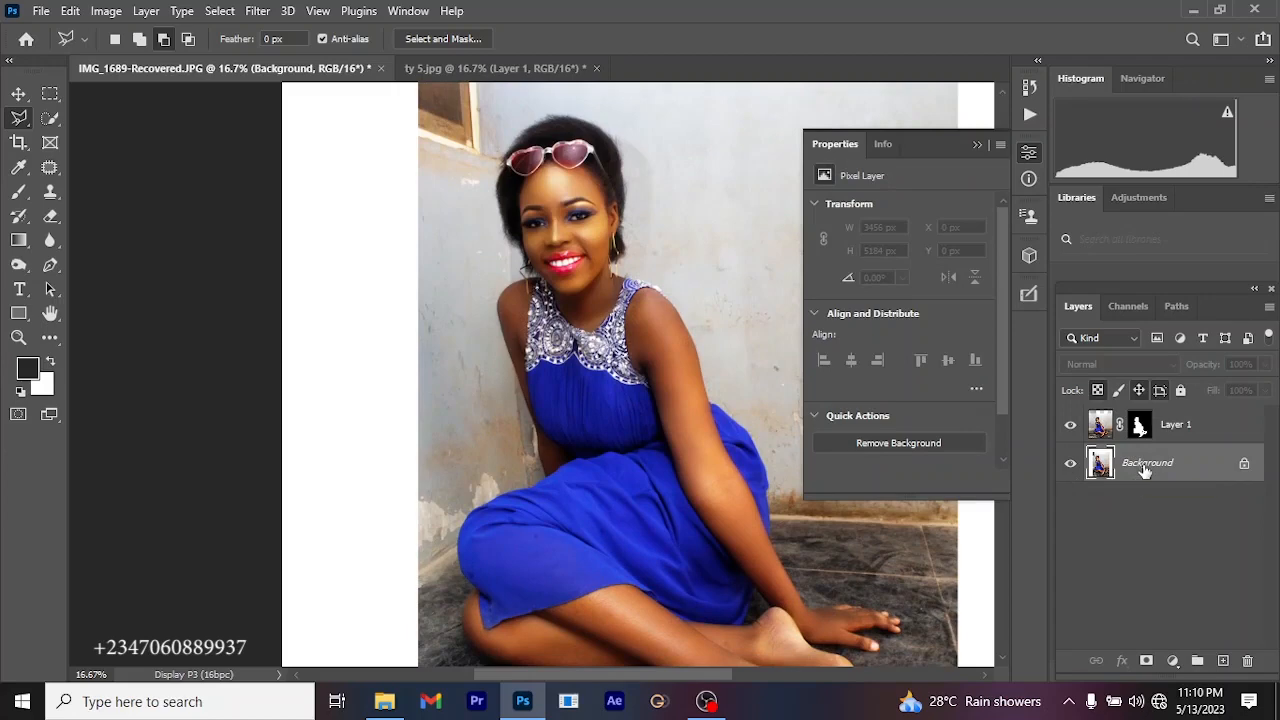
pyautogui.hotkey('ctrl', 'j')
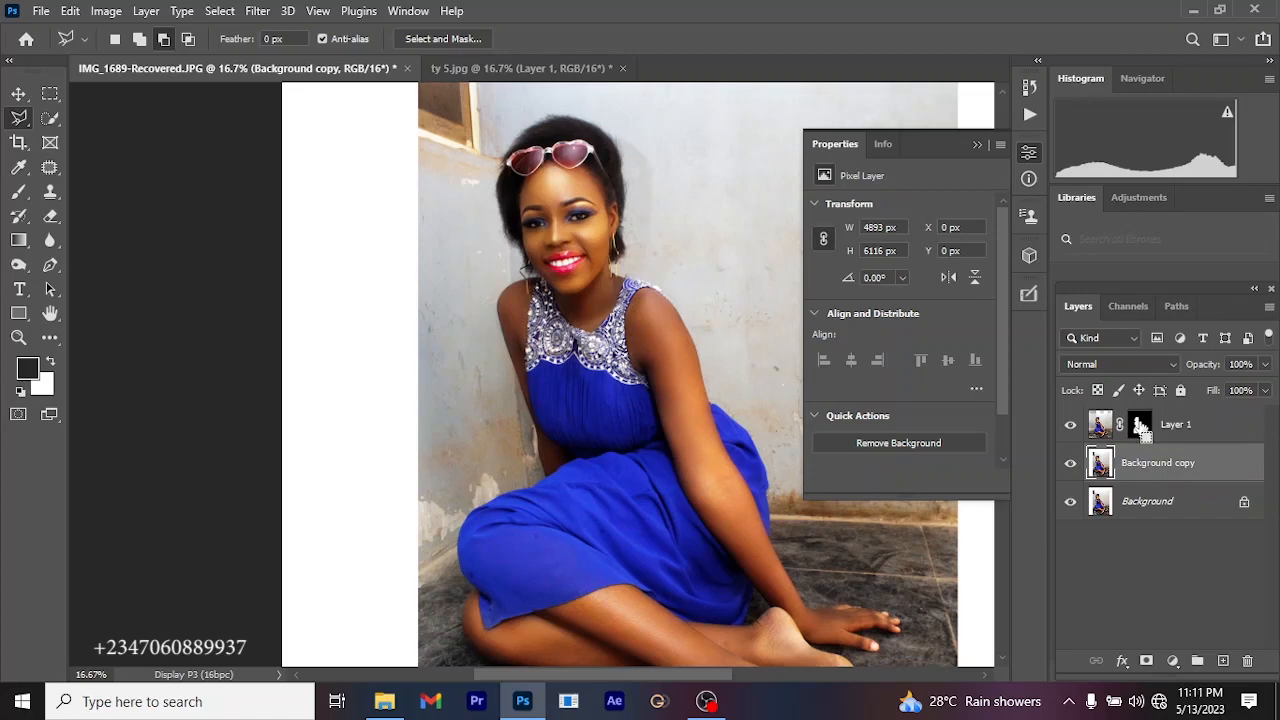
pyautogui.keyDown('ctrl'); pyautogui.click(1141, 428); pyautogui.keyUp('ctrl')
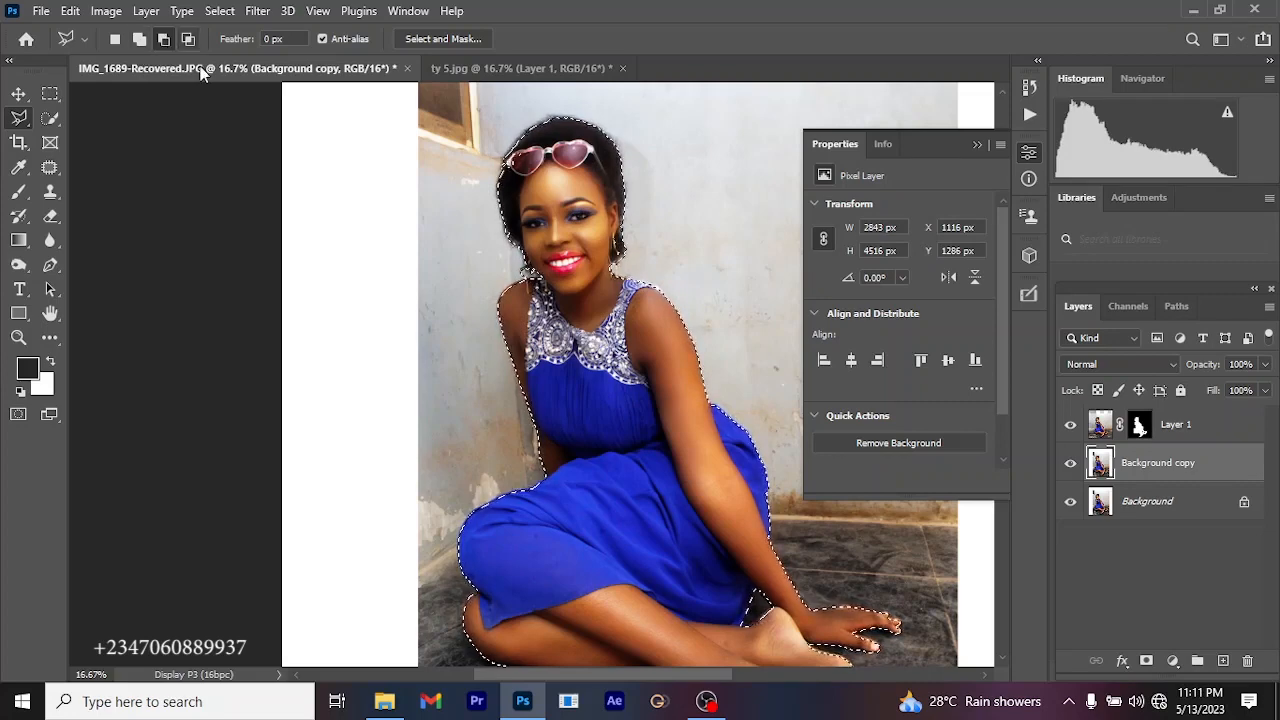
pyautogui.press('Delete')
pyautogui.hotkey('ctrl', 'd')
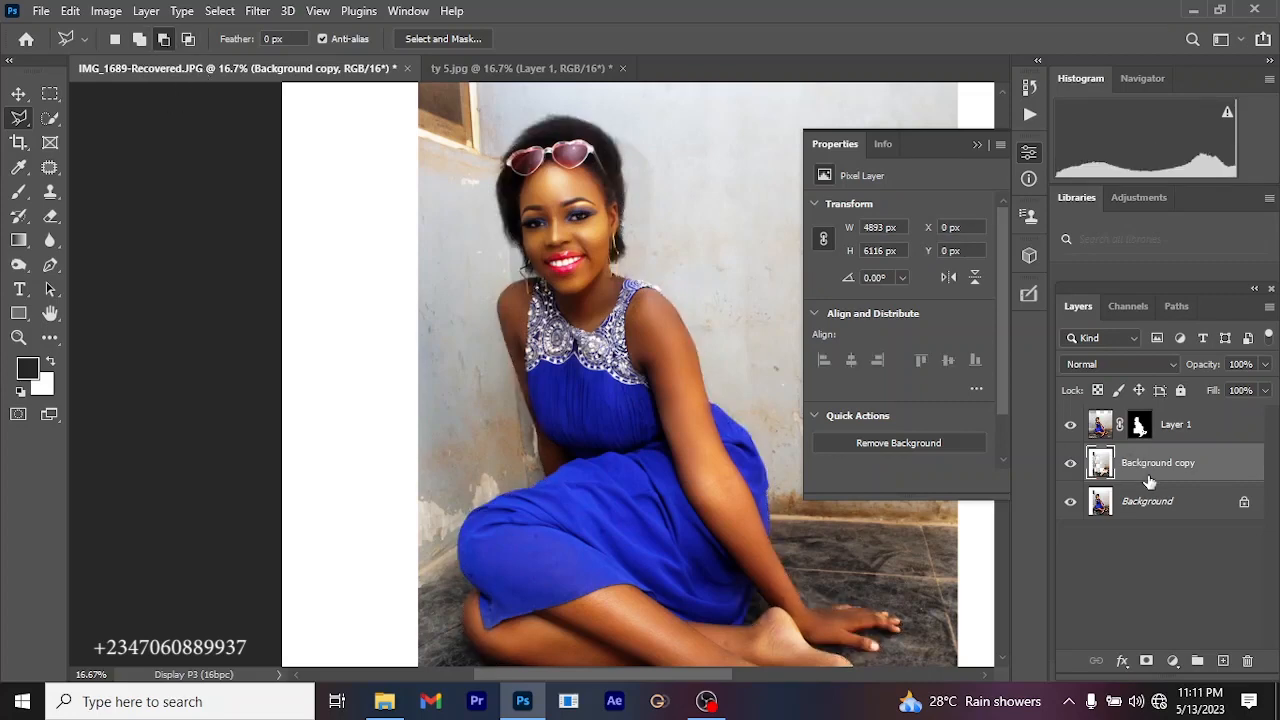
# - Duplicate the Background copy layer and hide Layer 1
pyautogui.hotkey('ctrl', 'j')
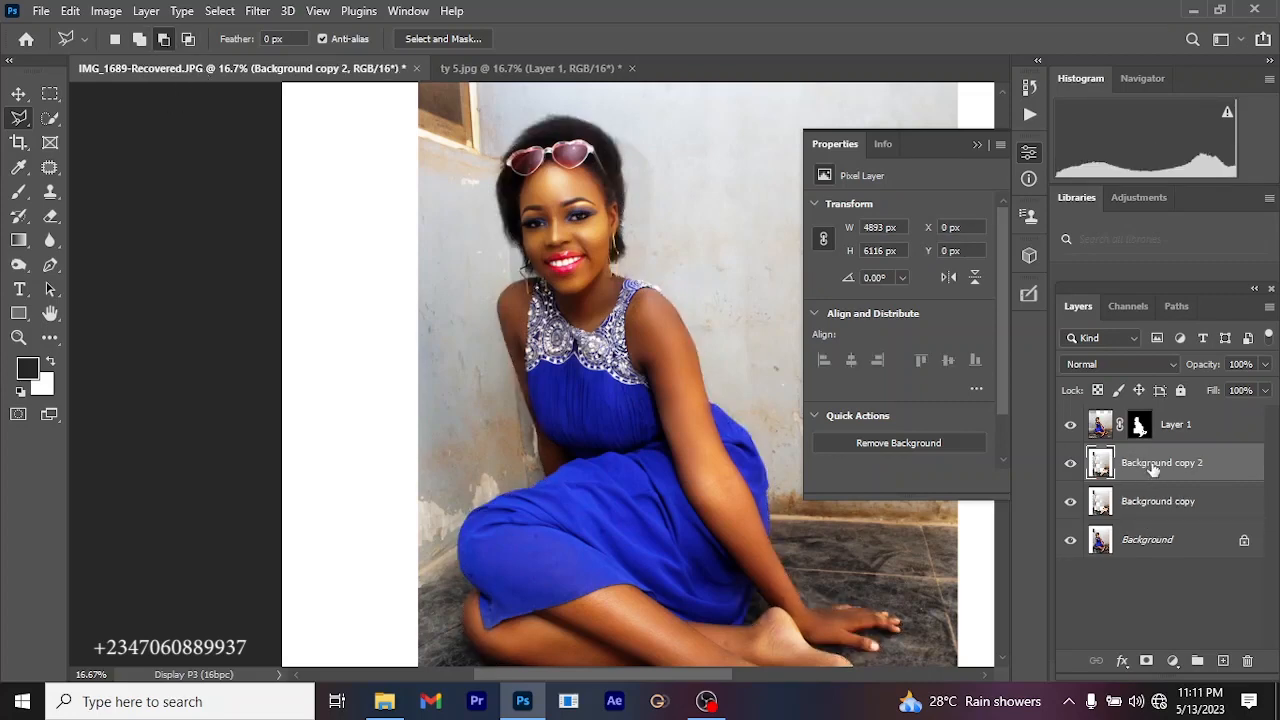
pyautogui.click(978, 144)
pyautogui.click(1071, 429)
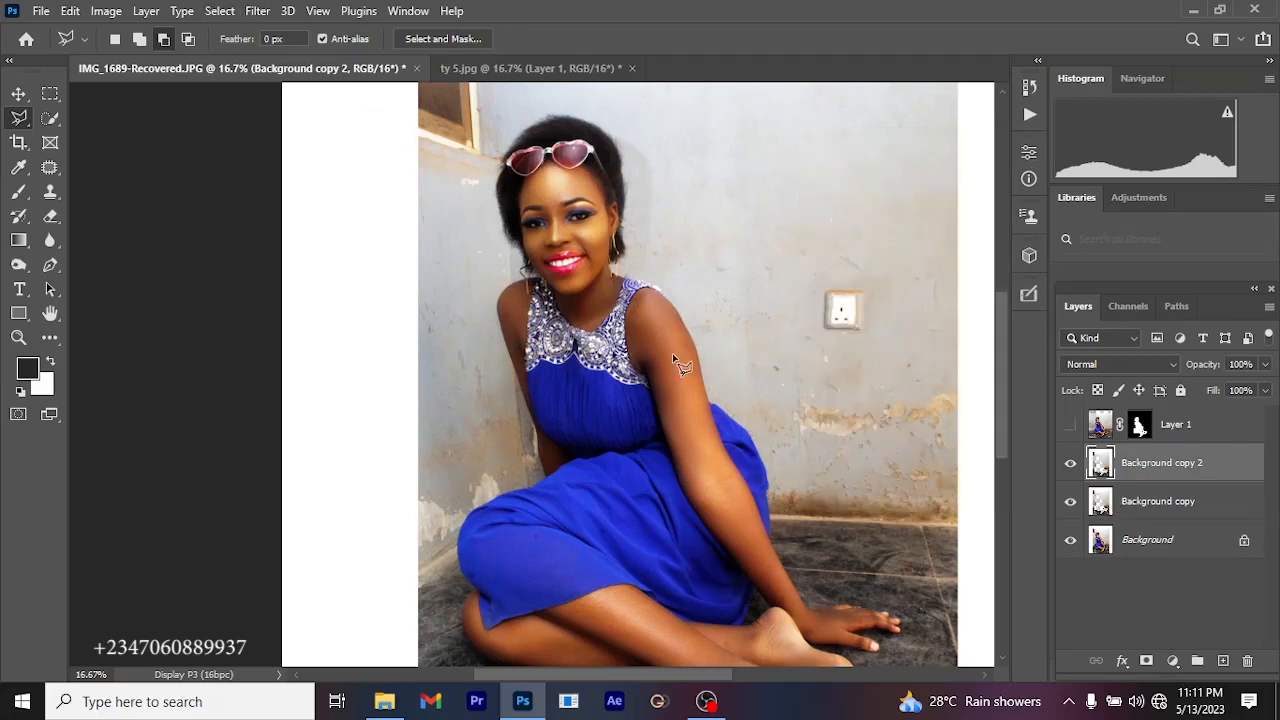
# - Apply a Gaussian Blur with a radius of 115.8 pixels to the Background copy 2 layer
pyautogui.click(266, 14)
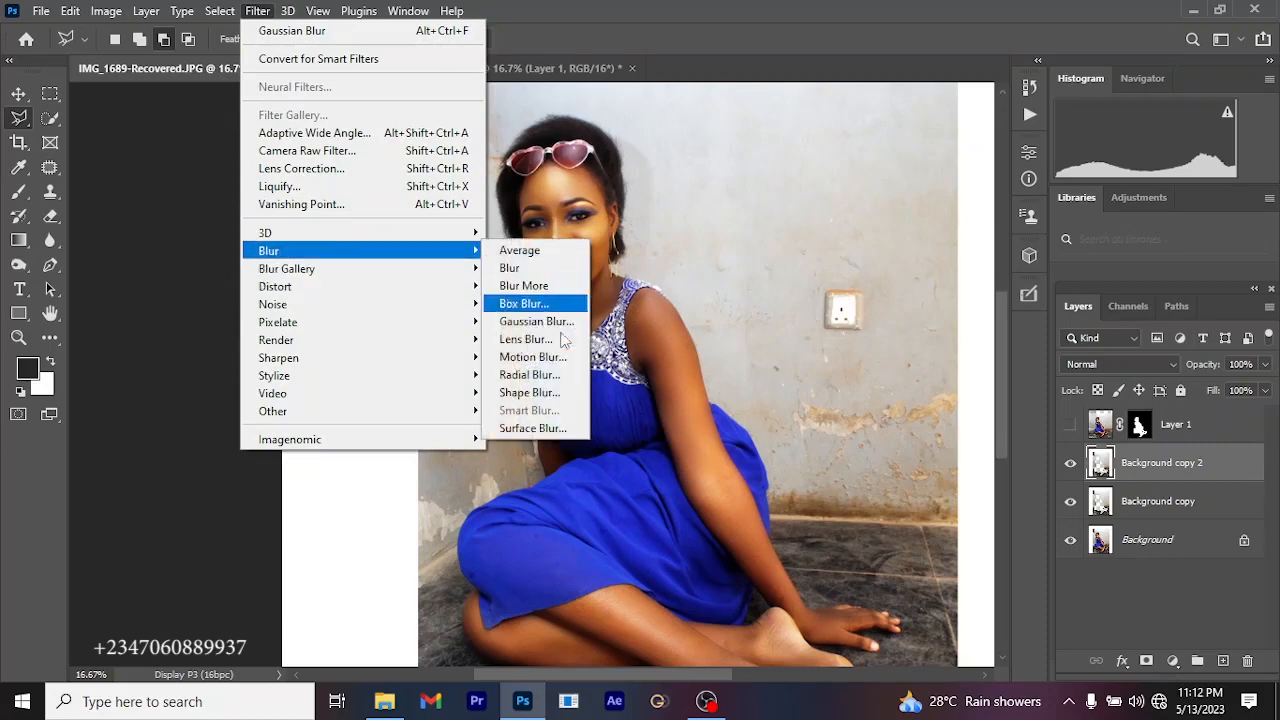
pyautogui.click(560, 321)
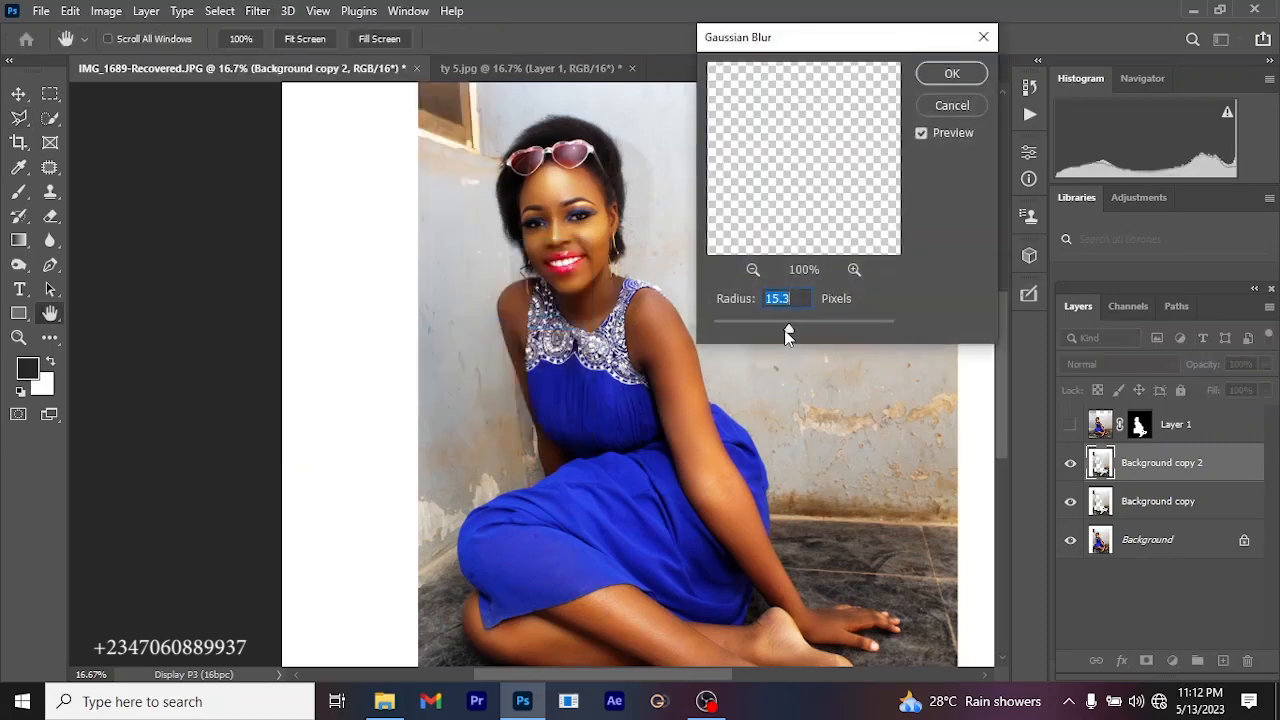
pyautogui.moveTo(787, 333); pyautogui.dragTo(815, 340)
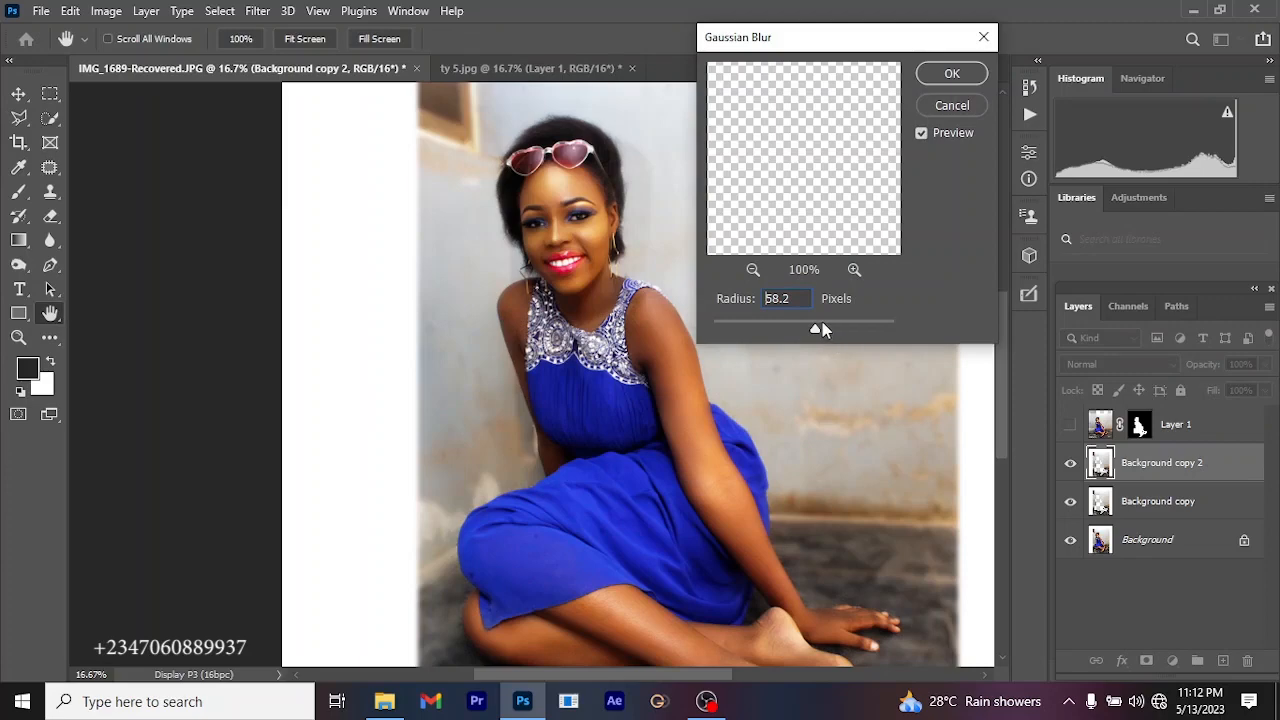
pyautogui.moveTo(819, 330); pyautogui.dragTo(823, 330)
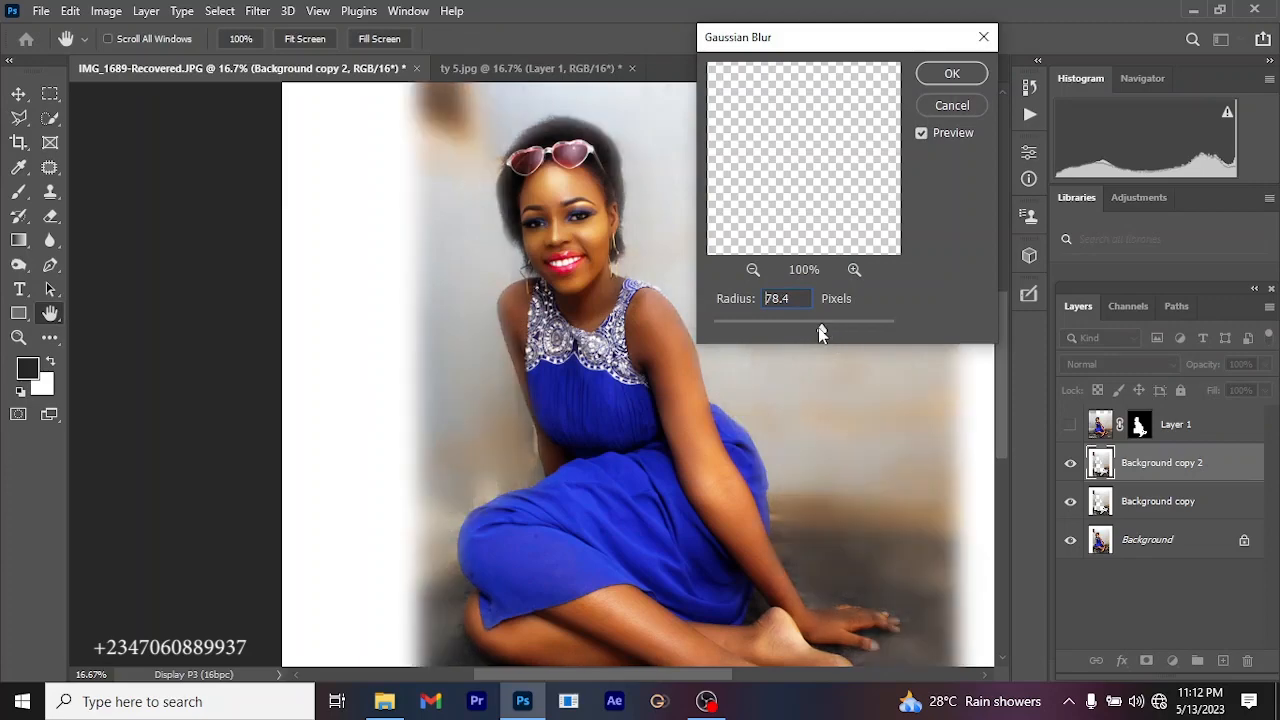
pyautogui.click(831, 326)
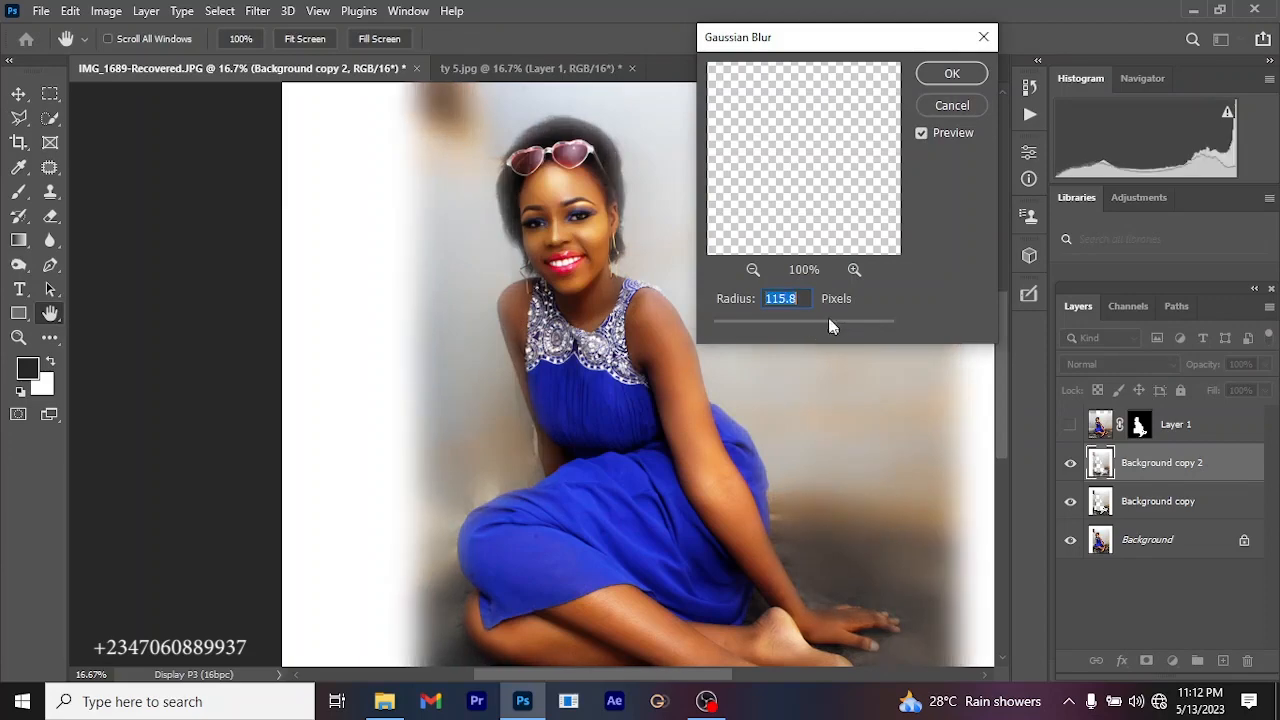
pyautogui.click(951, 74)
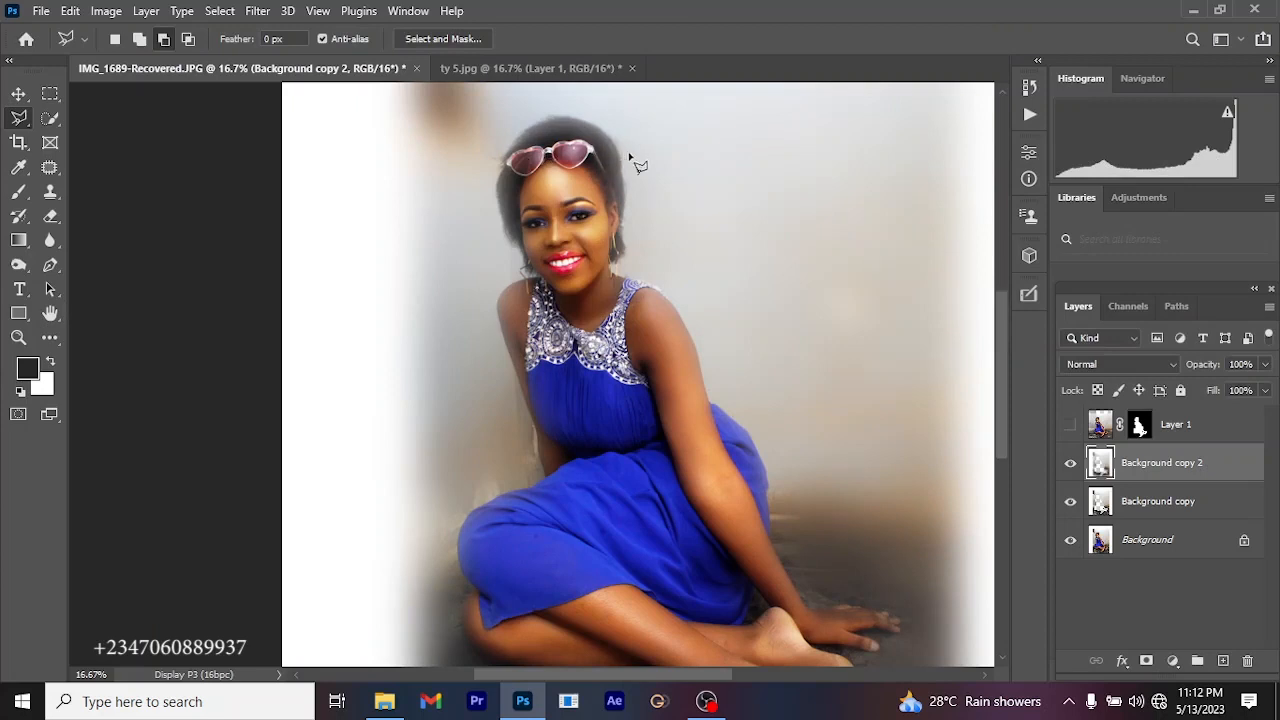
# - Show Layer 1 again and check the woman against the blurred background across the whole canvas
pyautogui.click(1070, 428)
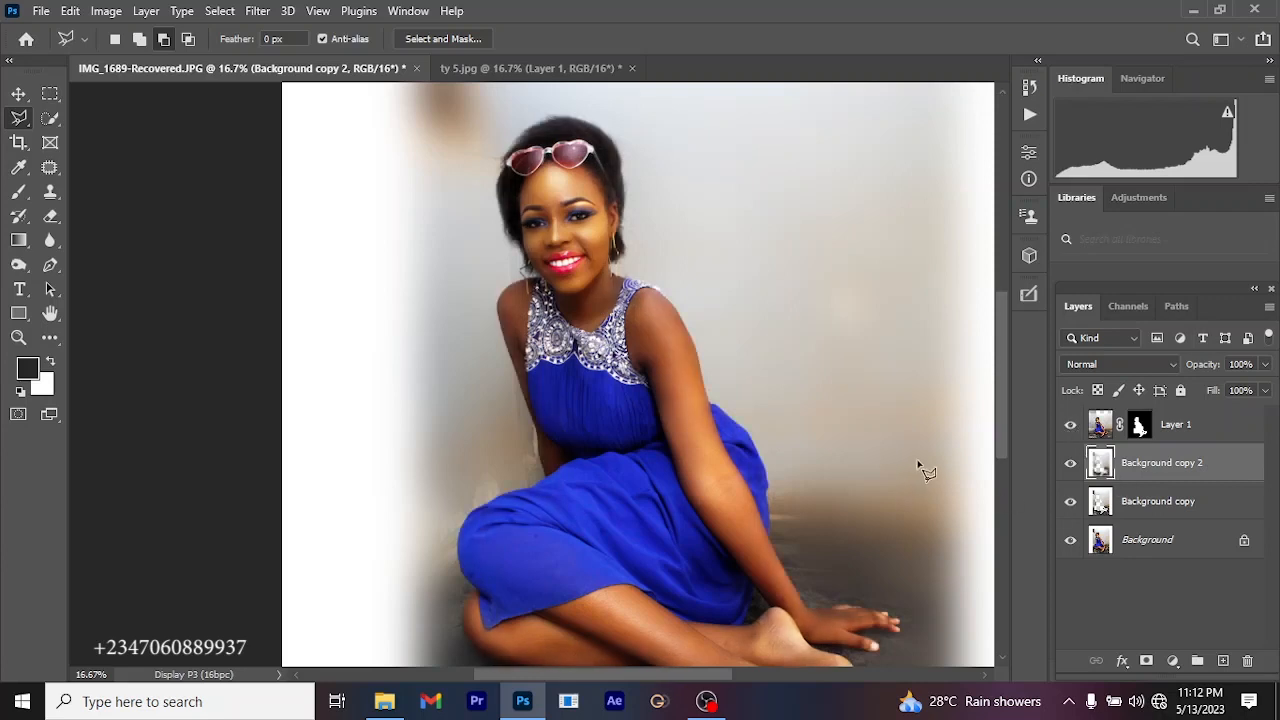
pyautogui.hotkey('ctrl', '+')
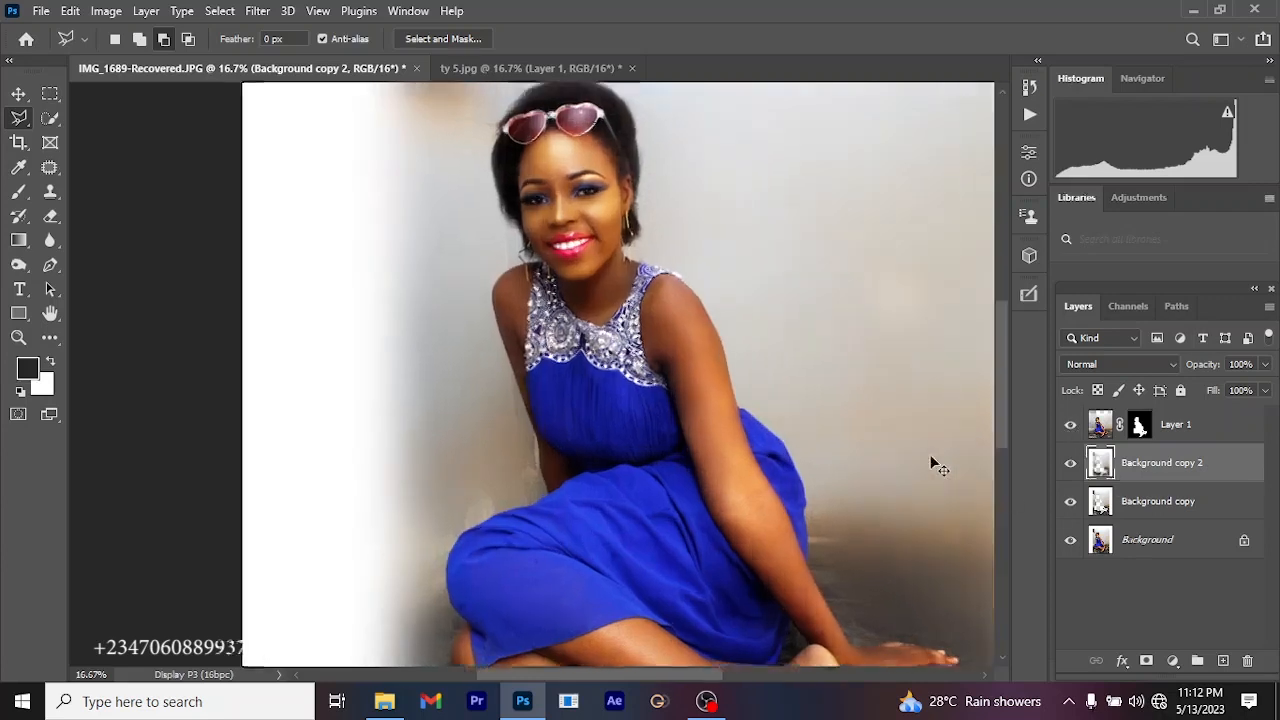
pyautogui.hotkey('ctrl', '-')
pyautogui.hotkey('ctrl', '-')
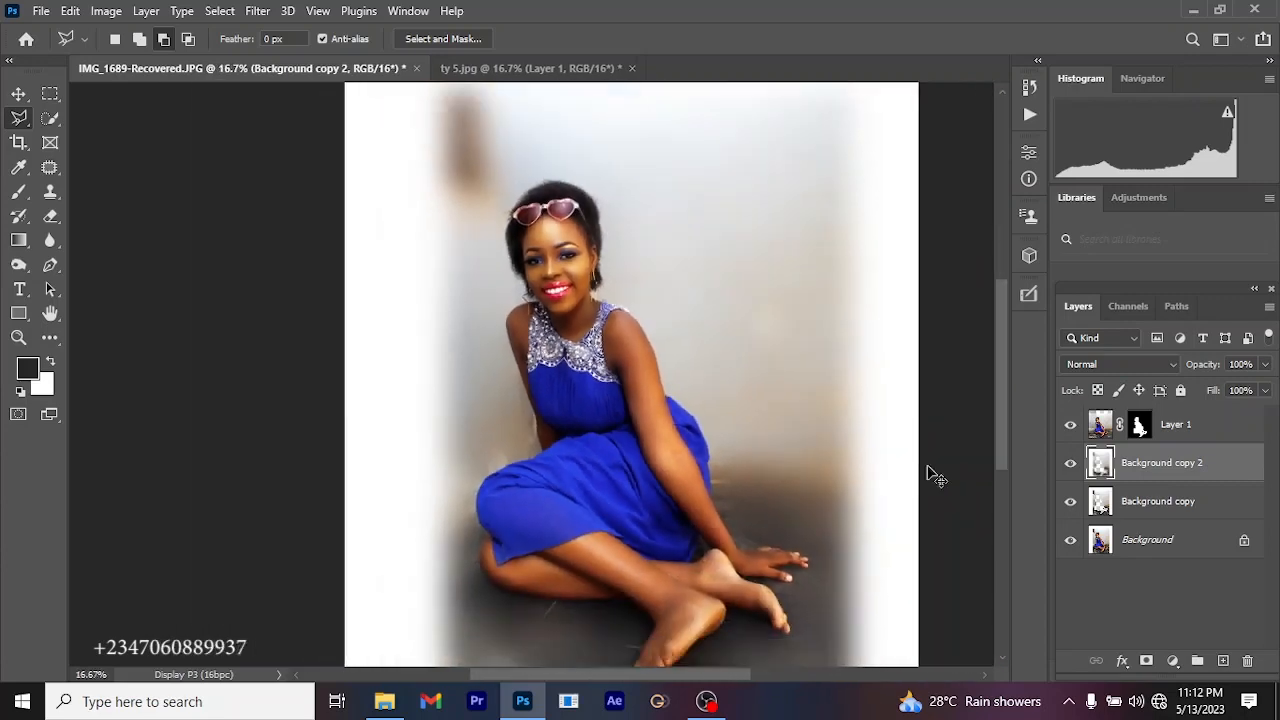
pyautogui.hotkey('ctrl', '+')
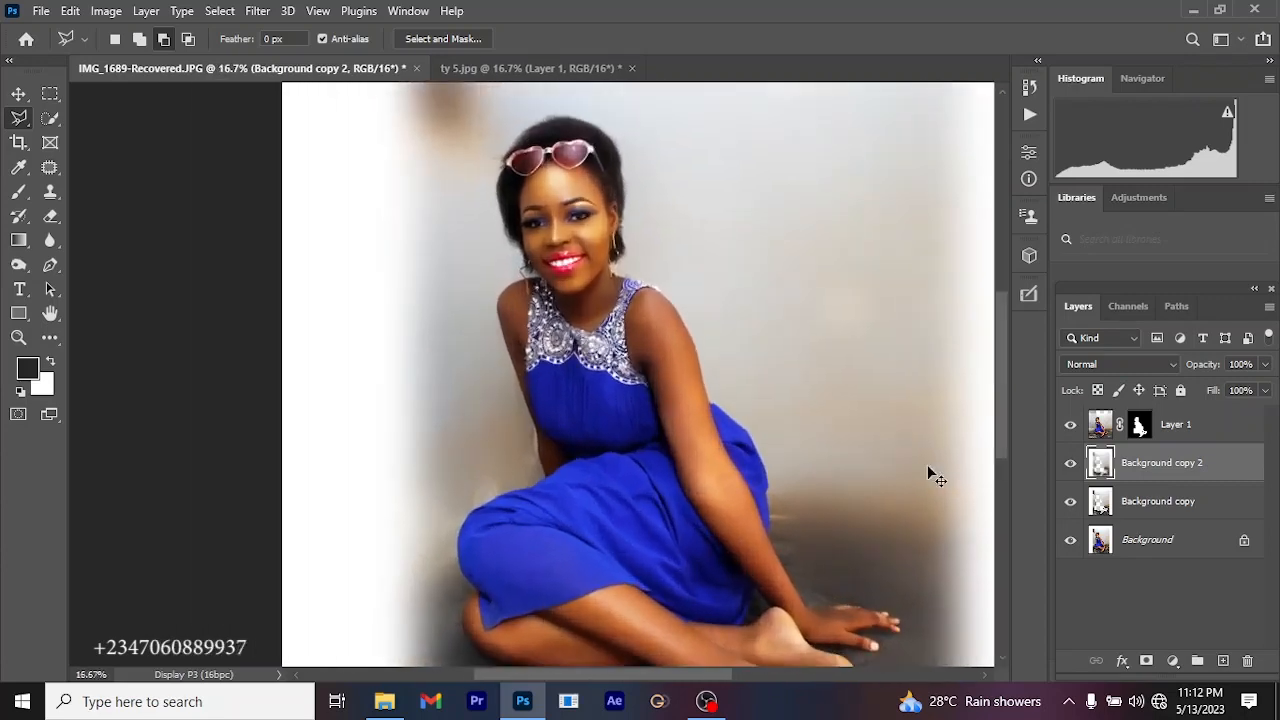
pyautogui.hotkey('ctrl', '-')
pyautogui.hotkey('ctrl', '-')
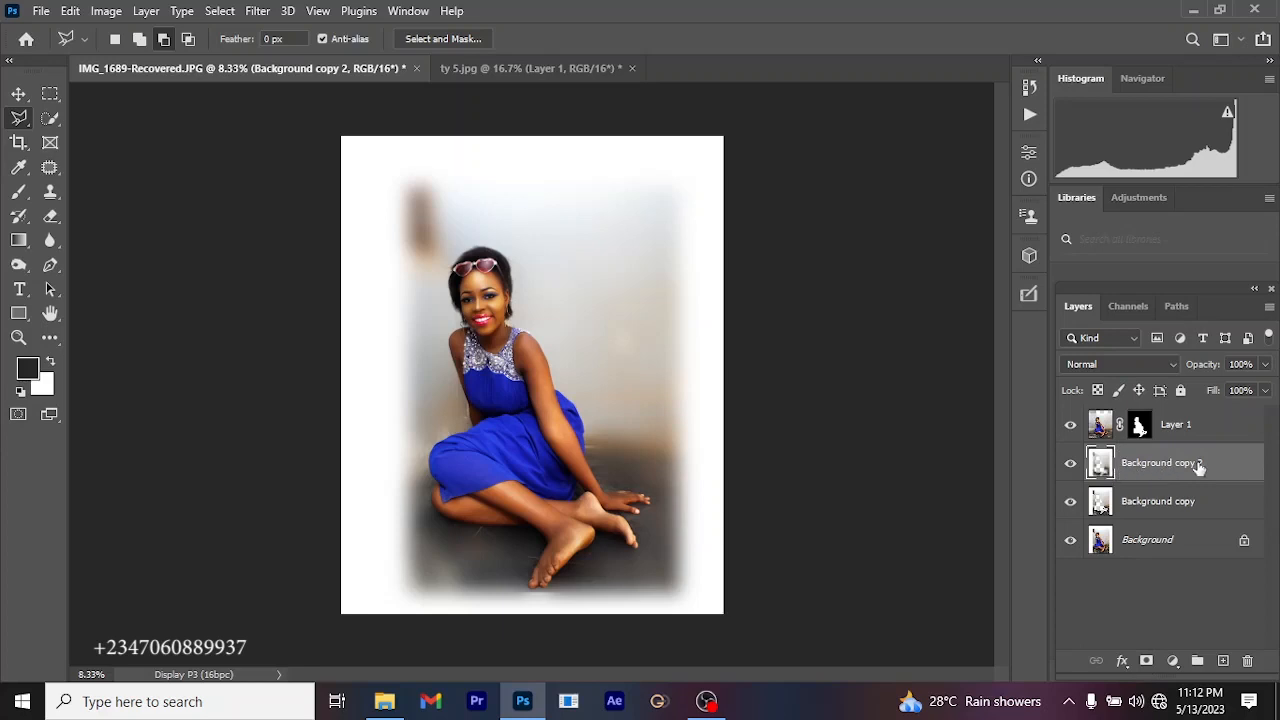
# - Add a layer mask to Background copy 2 and paint it black with a size 500 brush across the floor around the woman's legs
pyautogui.click(1145, 664)
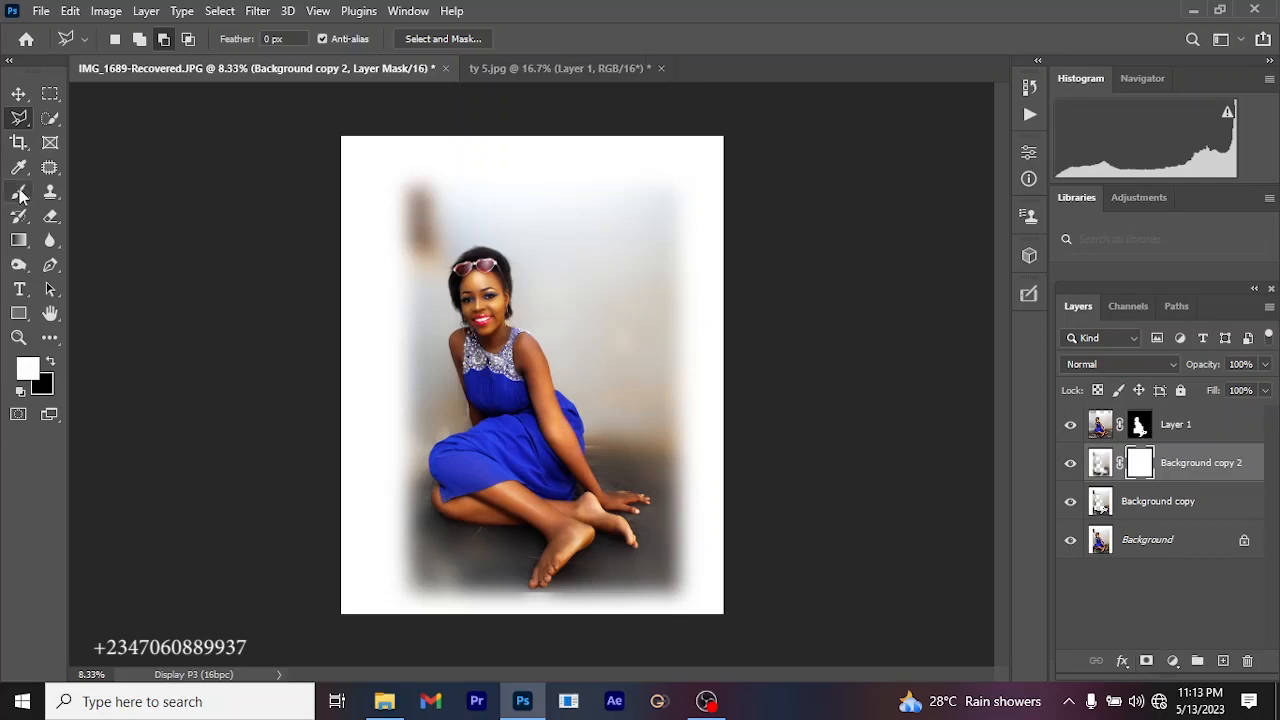
pyautogui.click(20, 194)
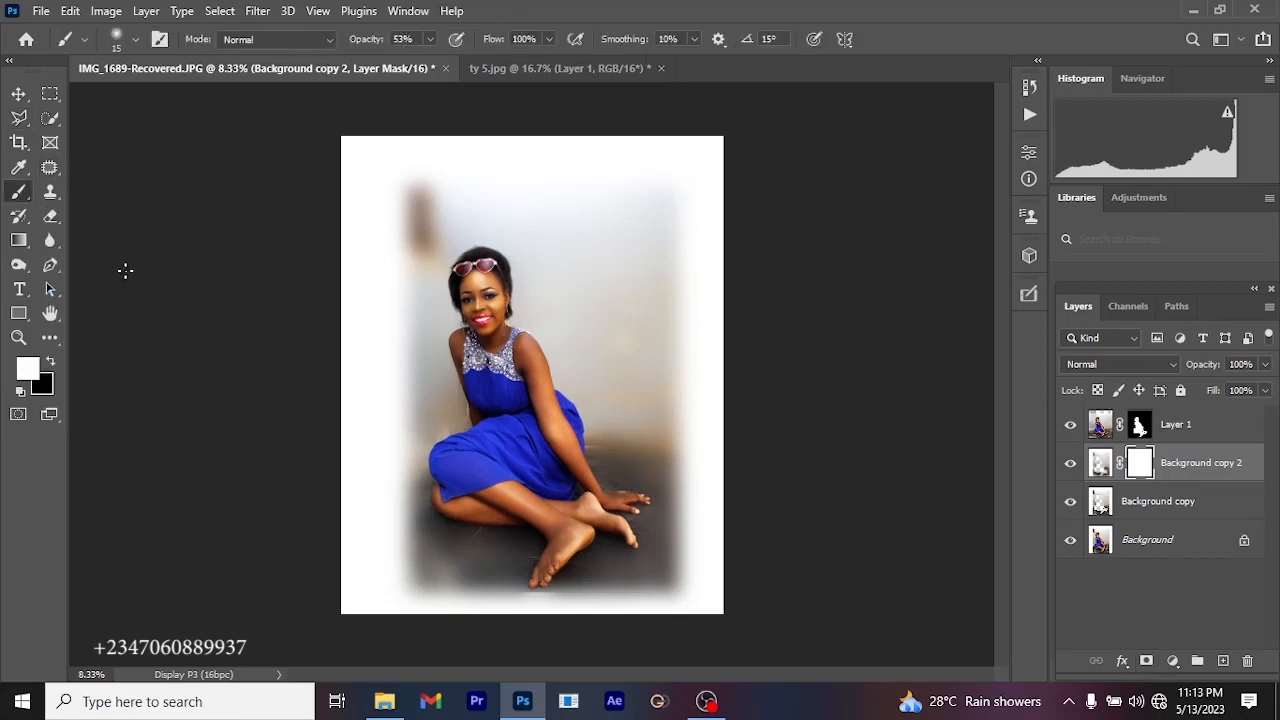
pyautogui.click(52, 363)
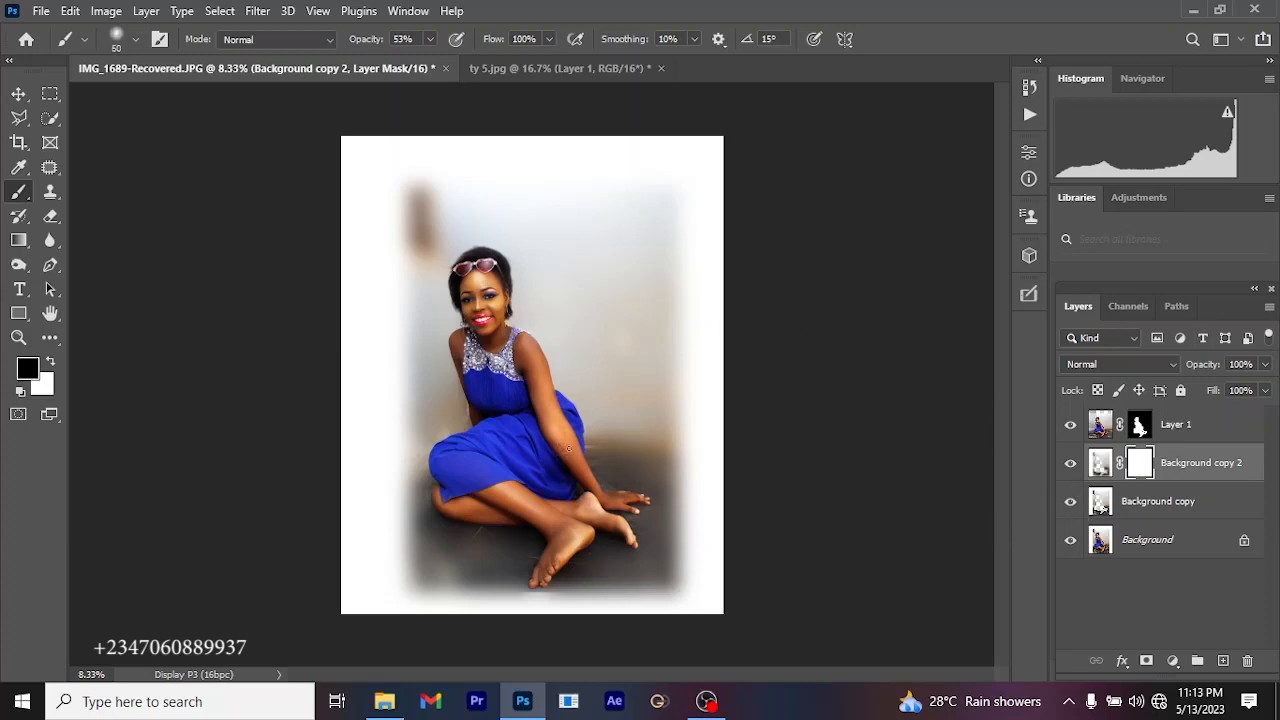
pyautogui.press(']')
pyautogui.press(']')
pyautogui.press(']')
pyautogui.press(']')
pyautogui.press(']')
pyautogui.press(']')
pyautogui.press(']')
pyautogui.press(']')
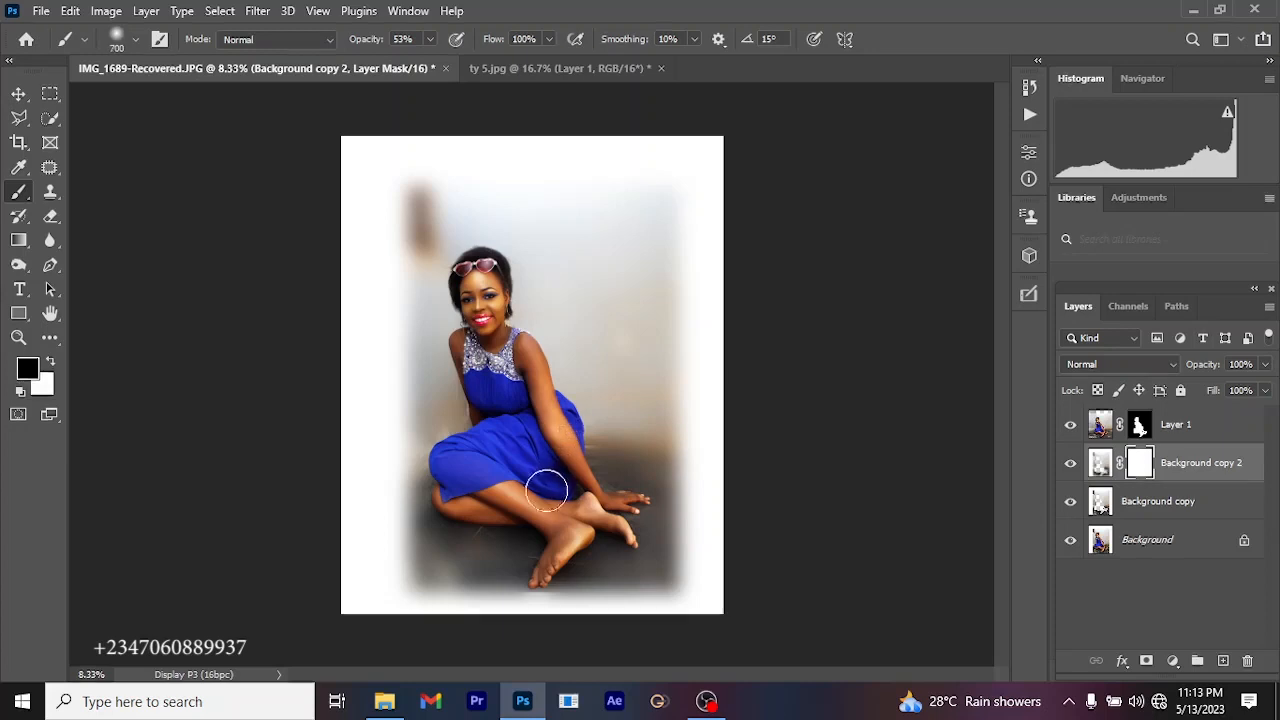
pyautogui.press('[')
pyautogui.press('[')
pyautogui.press('[')
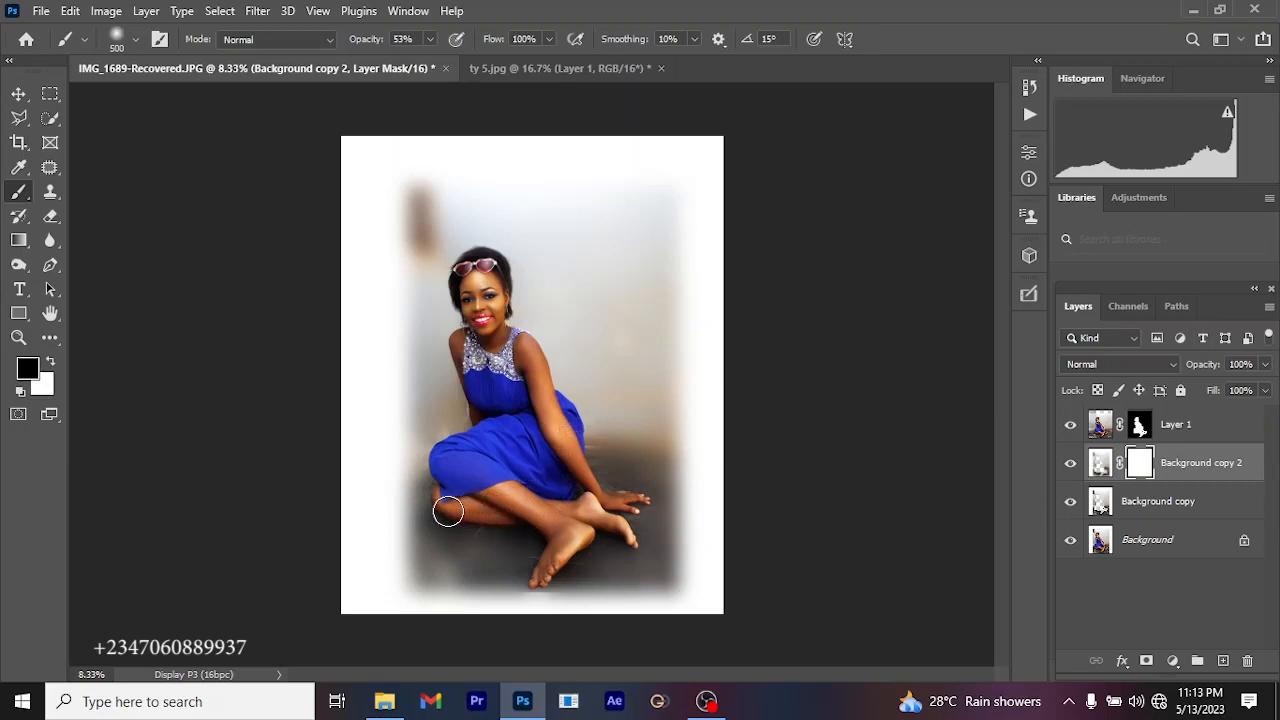
pyautogui.moveTo(448, 511)
pyautogui.mouseDown()
pyautogui.moveTo(517, 523)
pyautogui.moveTo(535, 569)
pyautogui.moveTo(543, 531)
pyautogui.moveTo(546, 575)
pyautogui.moveTo(597, 526)
pyautogui.moveTo(646, 537)
pyautogui.moveTo(615, 523)
pyautogui.moveTo(640, 492)
pyautogui.moveTo(619, 511)
pyautogui.mouseUp()
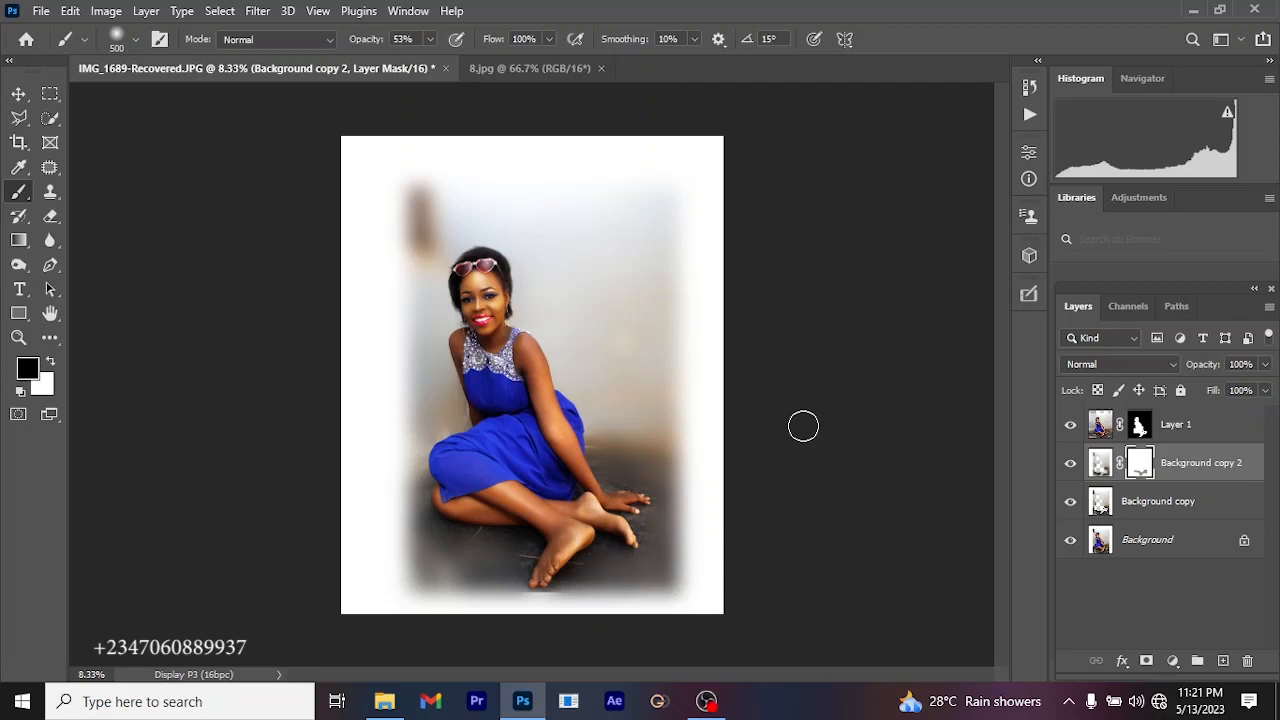
# - Bring the green sofa backdrop from 8.jpg into the IMG_1689-Recovered document as a layer beneath the woman
pyautogui.click(501, 66)
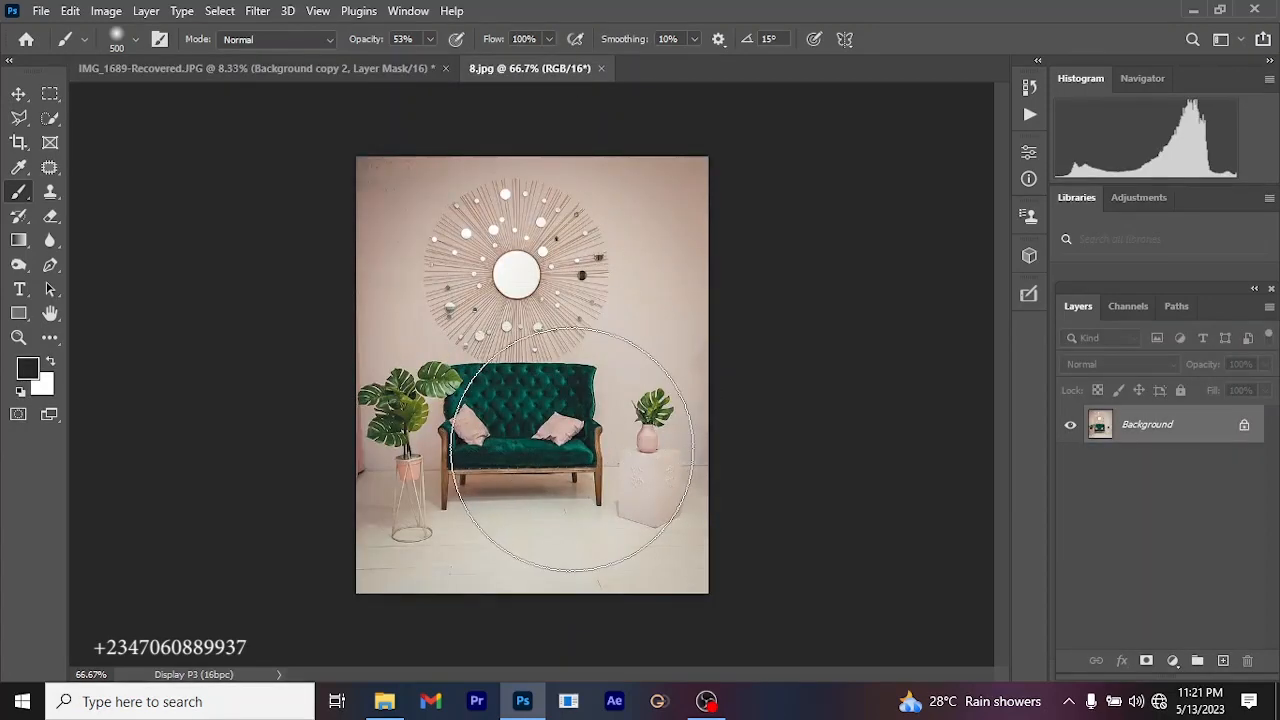
pyautogui.press('v')
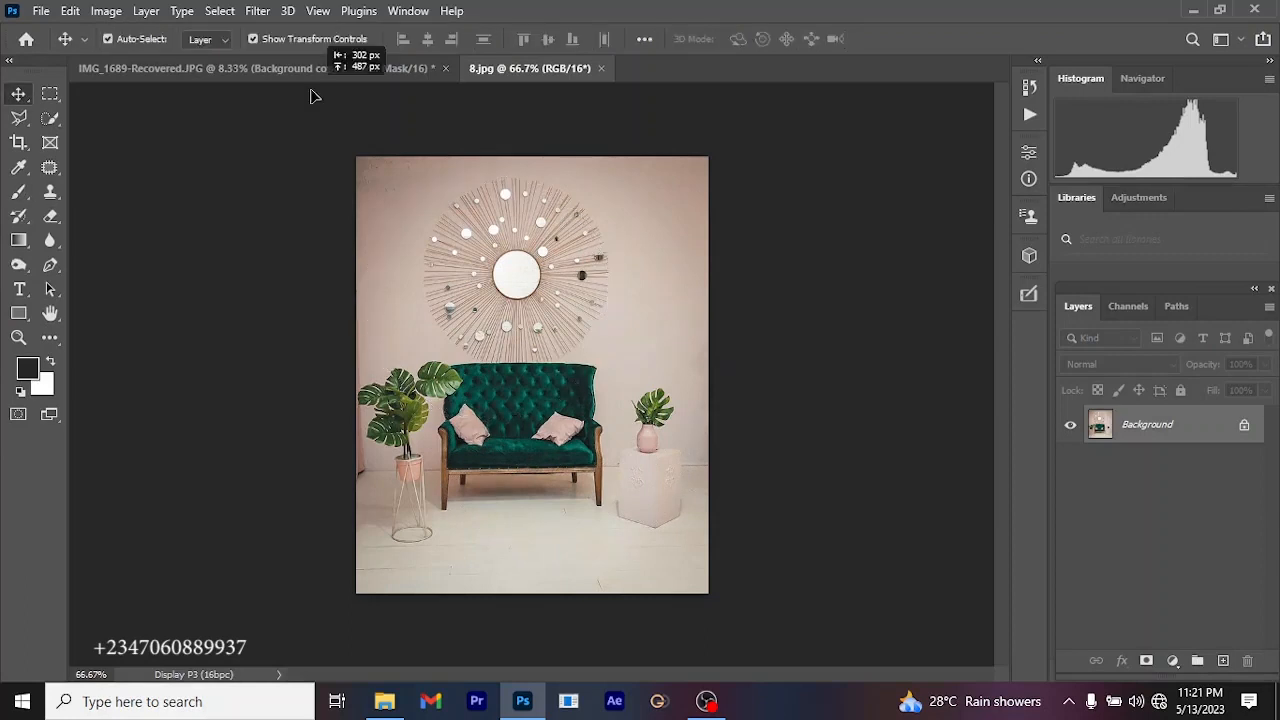
pyautogui.moveTo(440, 277); pyautogui.dragTo(521, 379)
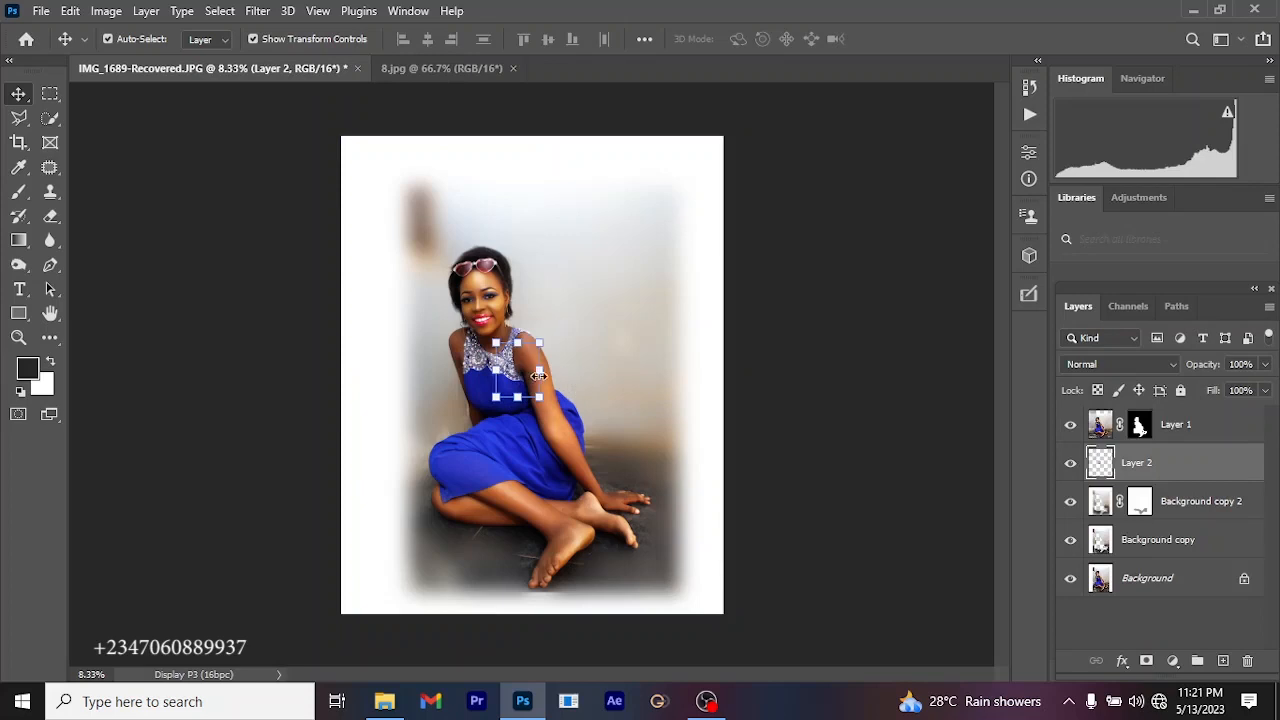
# - Scale the sofa backdrop proportionally to about 872% so it spans the canvas width and place it behind the woman
pyautogui.moveTo(540, 372); pyautogui.dragTo(717, 397)
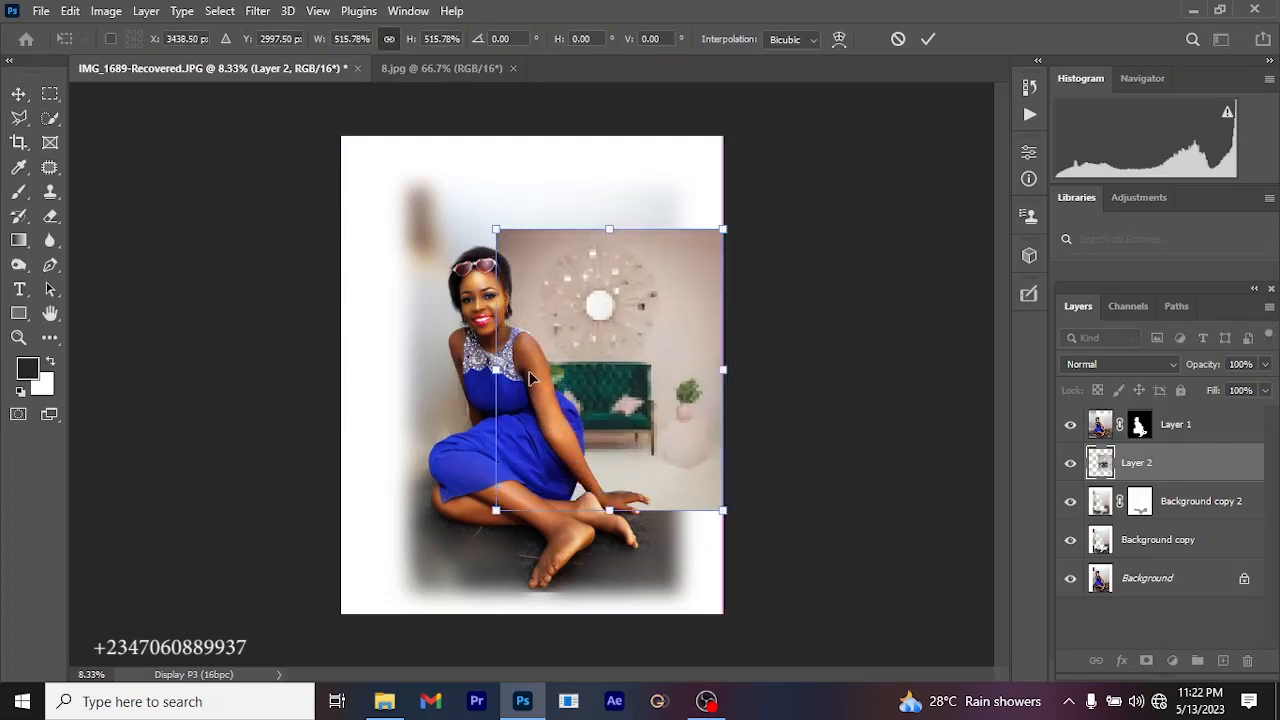
pyautogui.moveTo(494, 372); pyautogui.dragTo(348, 398)
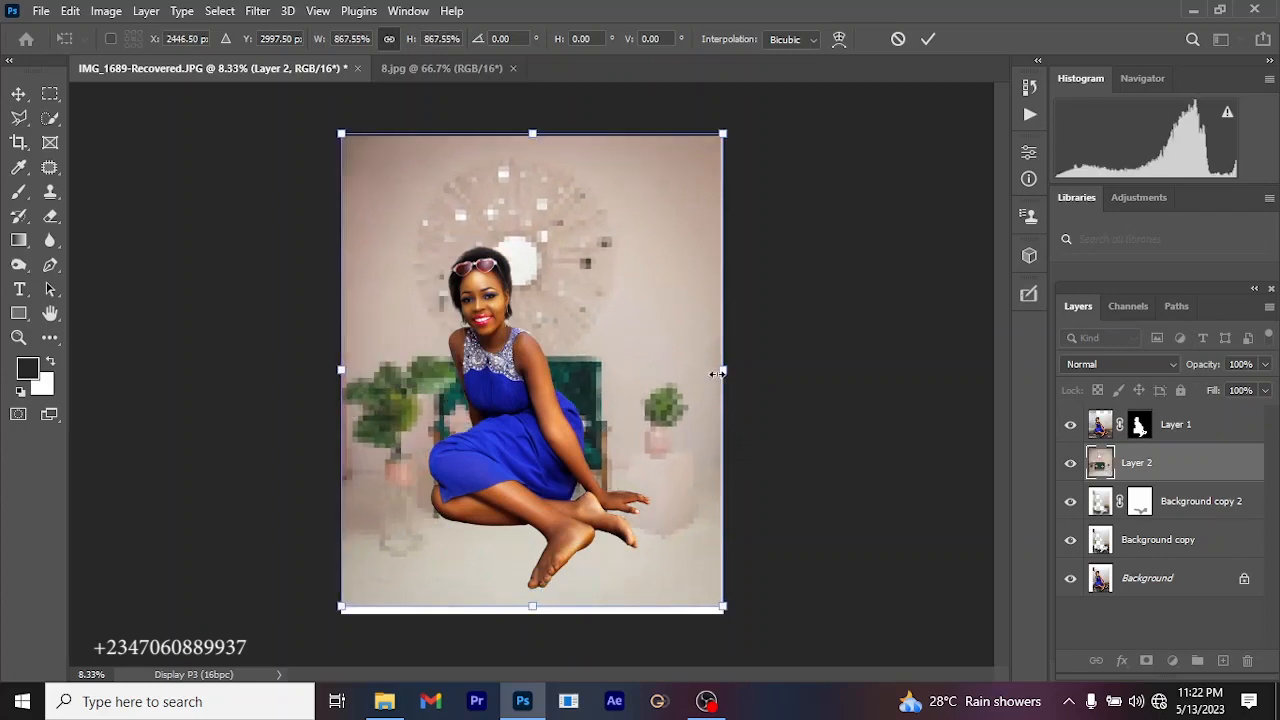
pyautogui.moveTo(670, 392); pyautogui.dragTo(676, 334)
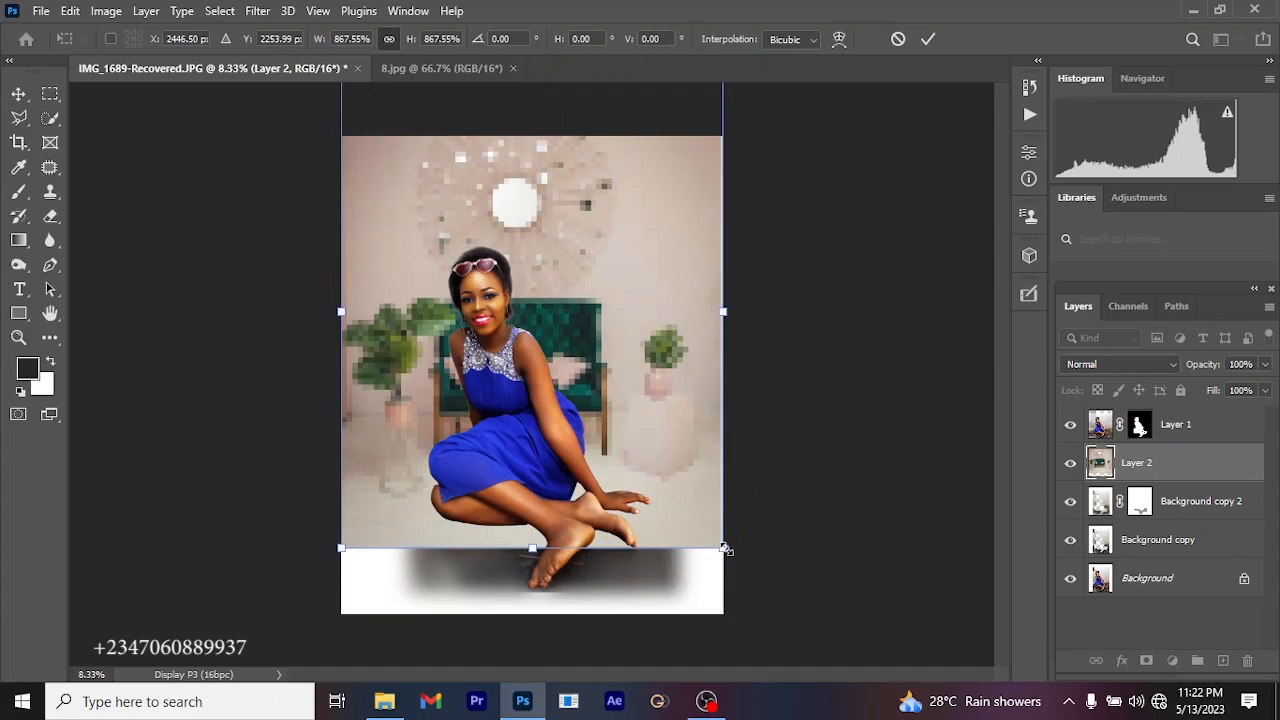
pyautogui.moveTo(725, 549); pyautogui.dragTo(755, 597)
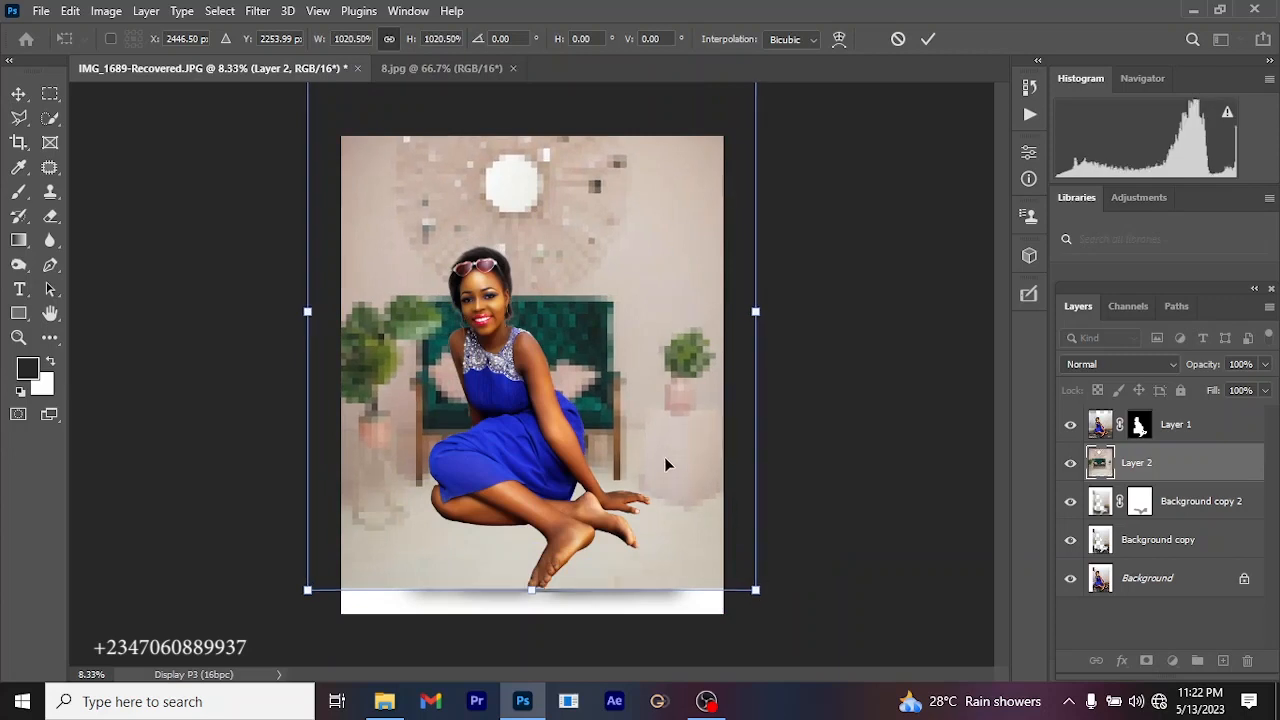
pyautogui.moveTo(666, 464)
pyautogui.mouseDown()
pyautogui.moveTo(667, 425)
pyautogui.moveTo(666, 468)
pyautogui.moveTo(663, 443)
pyautogui.mouseUp()
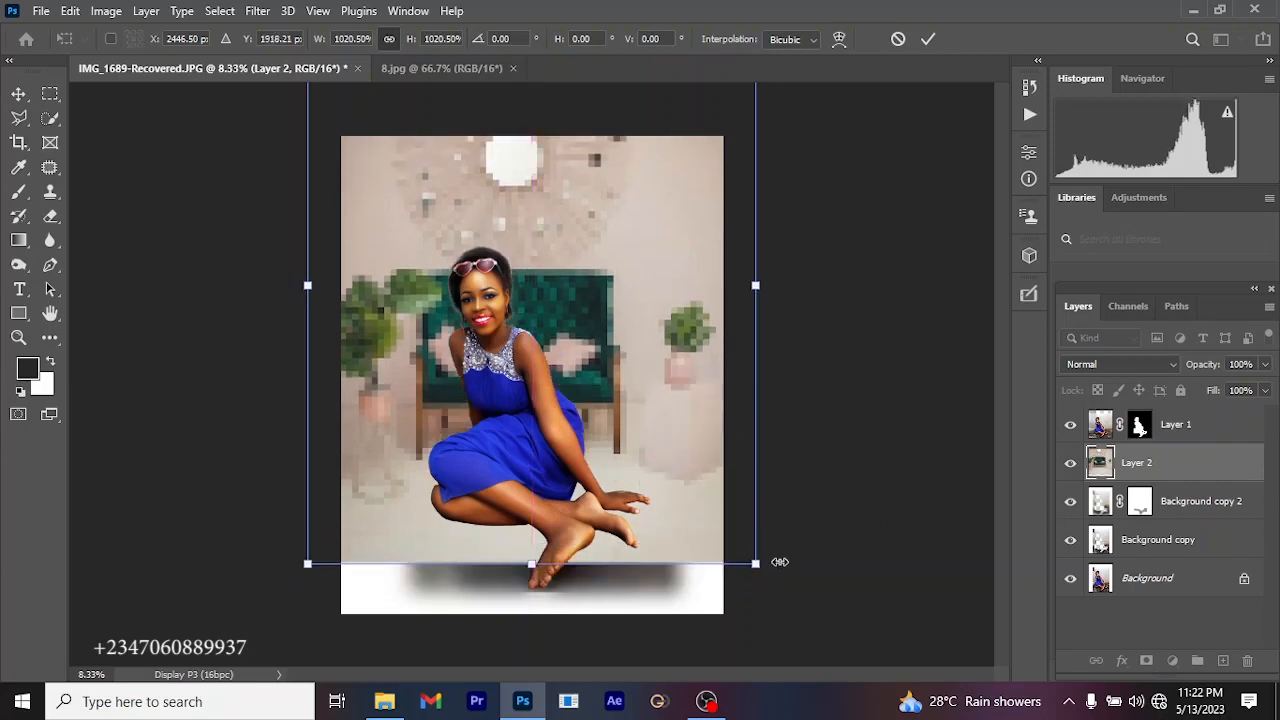
pyautogui.moveTo(757, 566); pyautogui.dragTo(721, 540)
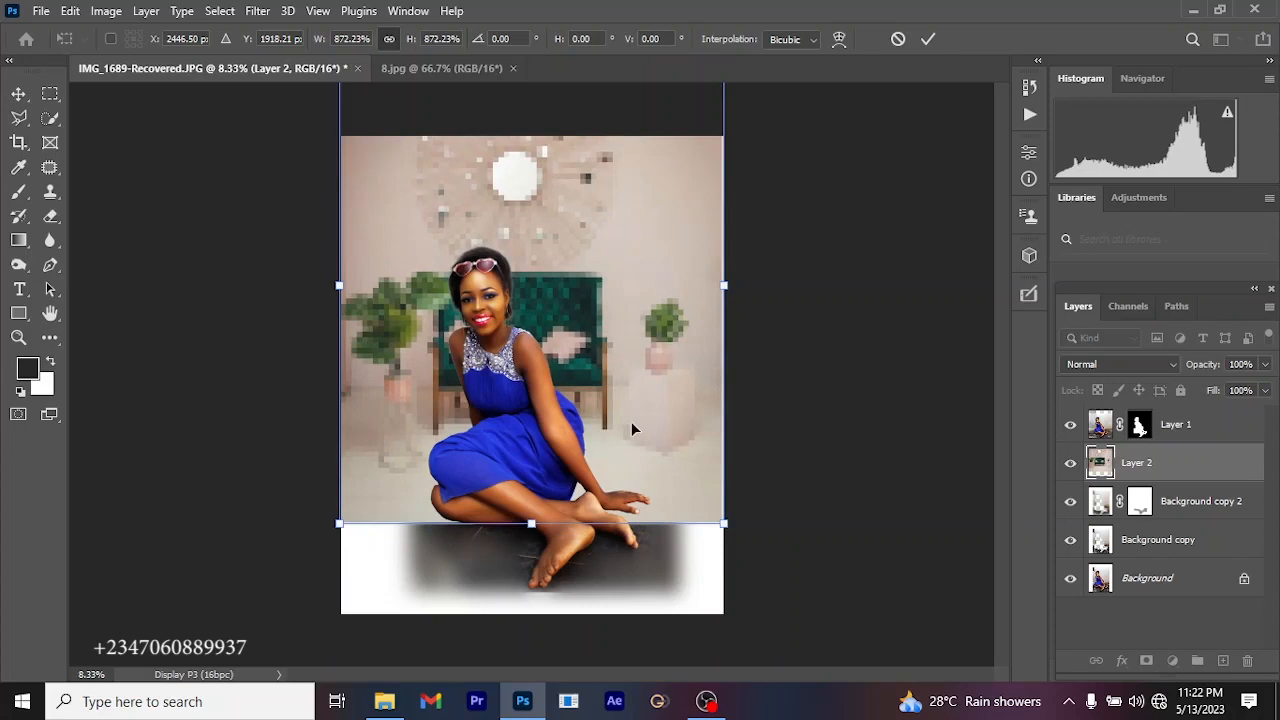
pyautogui.moveTo(631, 423); pyautogui.dragTo(630, 466)
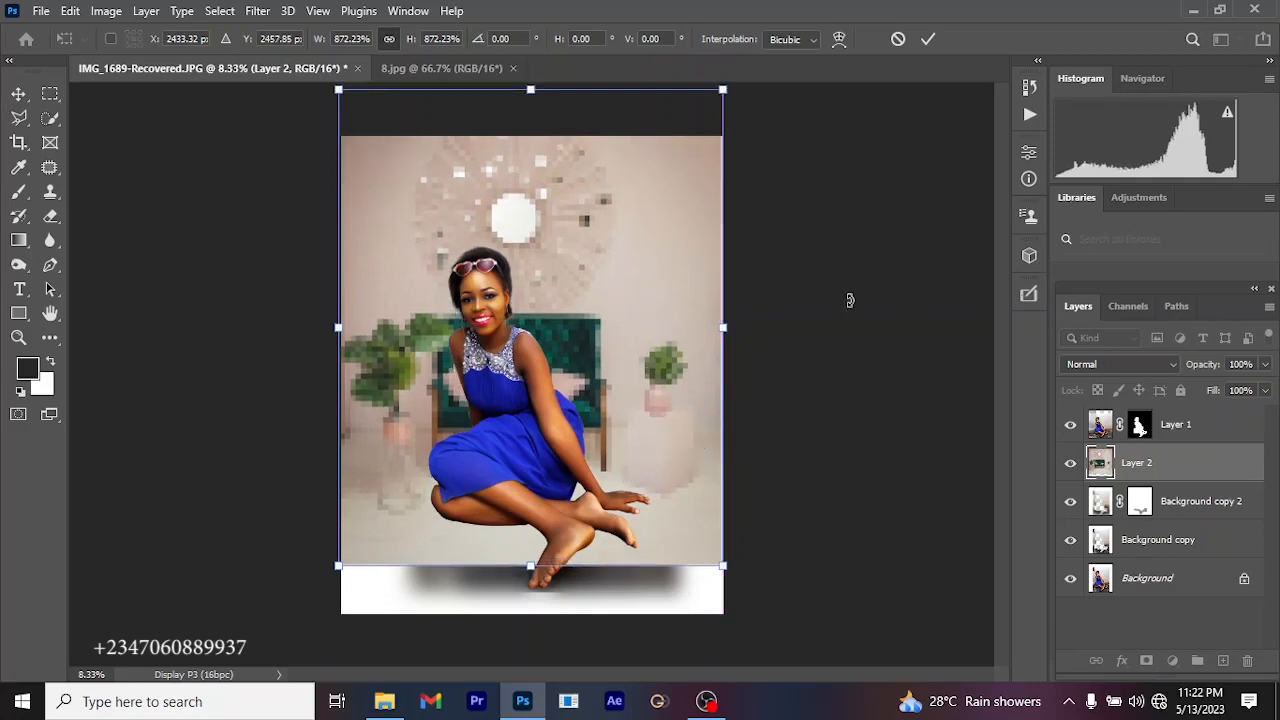
pyautogui.press('Return')
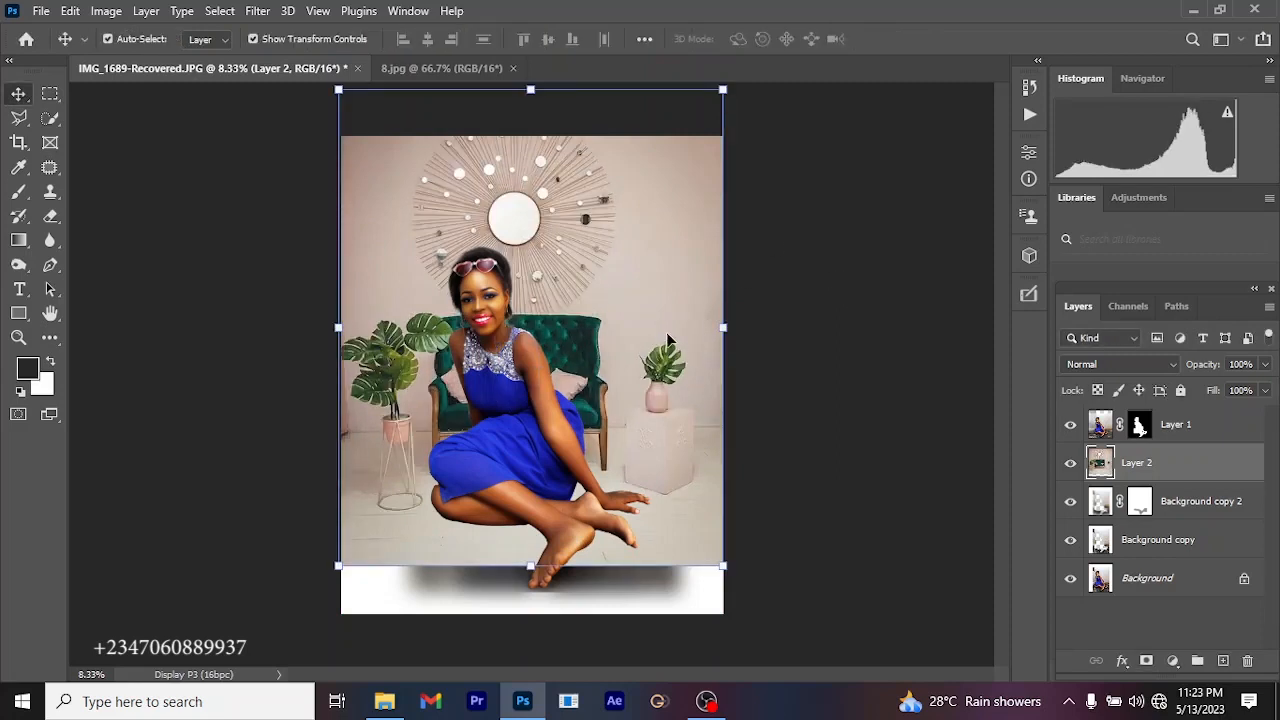
# - Shift the woman and the sofa backdrop downward until the backdrop covers the white strip along the canvas's lower edge
pyautogui.moveTo(658, 347); pyautogui.dragTo(660, 362)
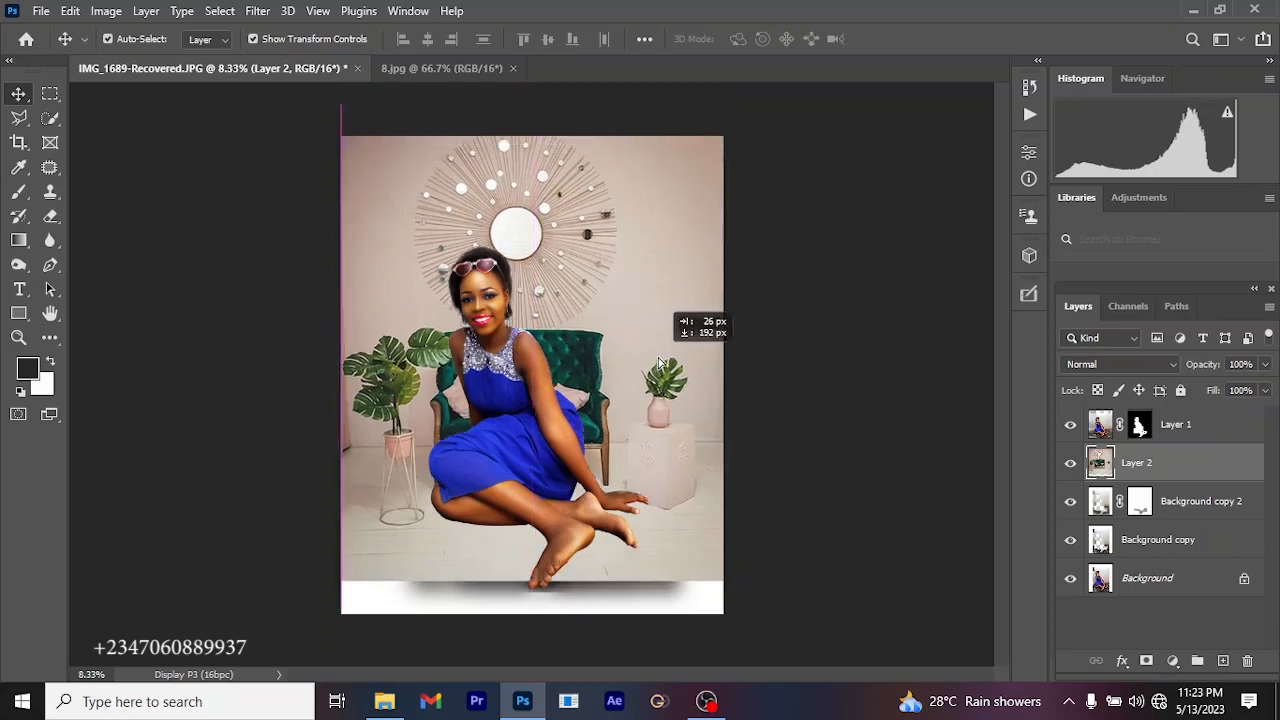
pyautogui.moveTo(660, 362); pyautogui.dragTo(659, 372)
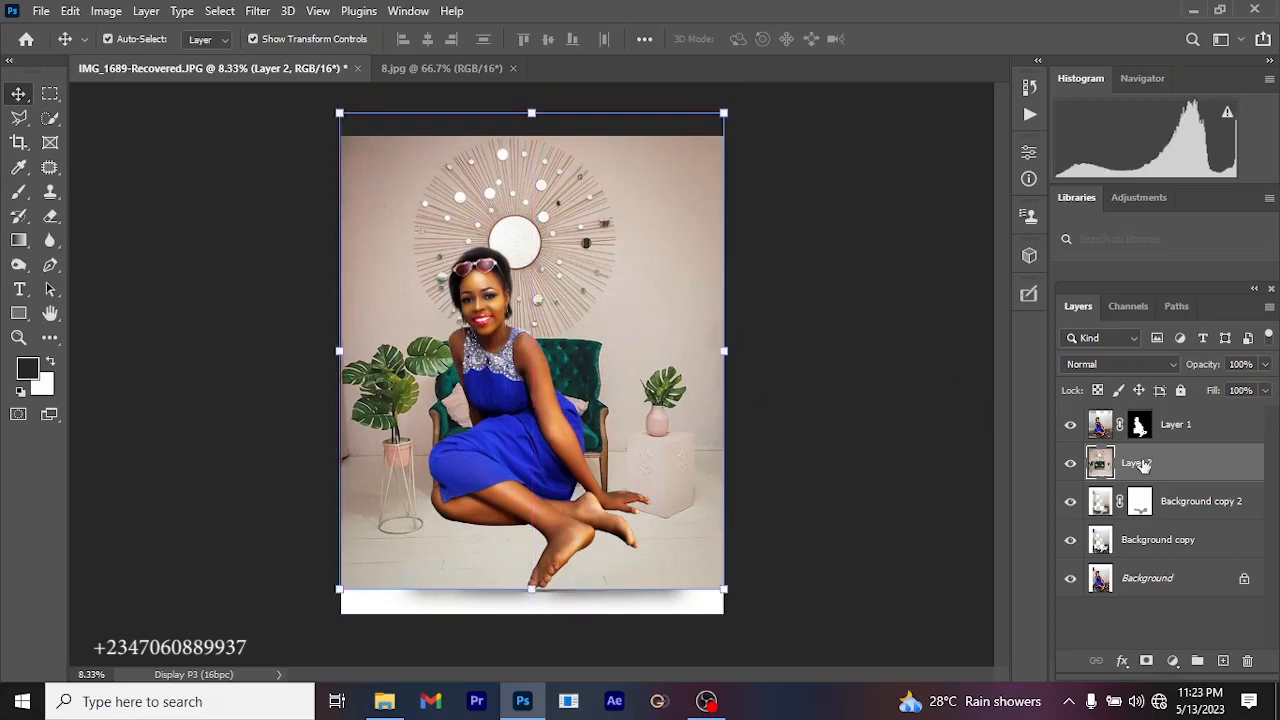
pyautogui.click(1178, 428)
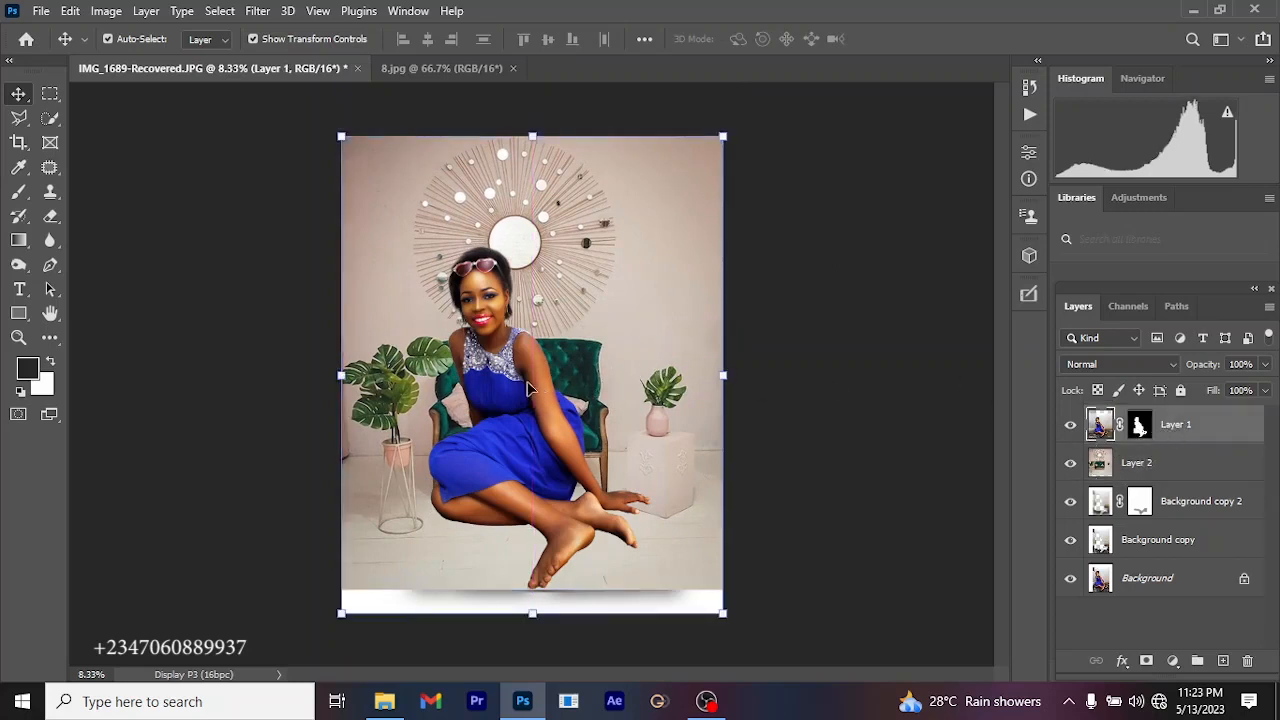
pyautogui.moveTo(529, 383)
pyautogui.mouseDown()
pyautogui.moveTo(533, 418)
pyautogui.moveTo(539, 405)
pyautogui.mouseUp()
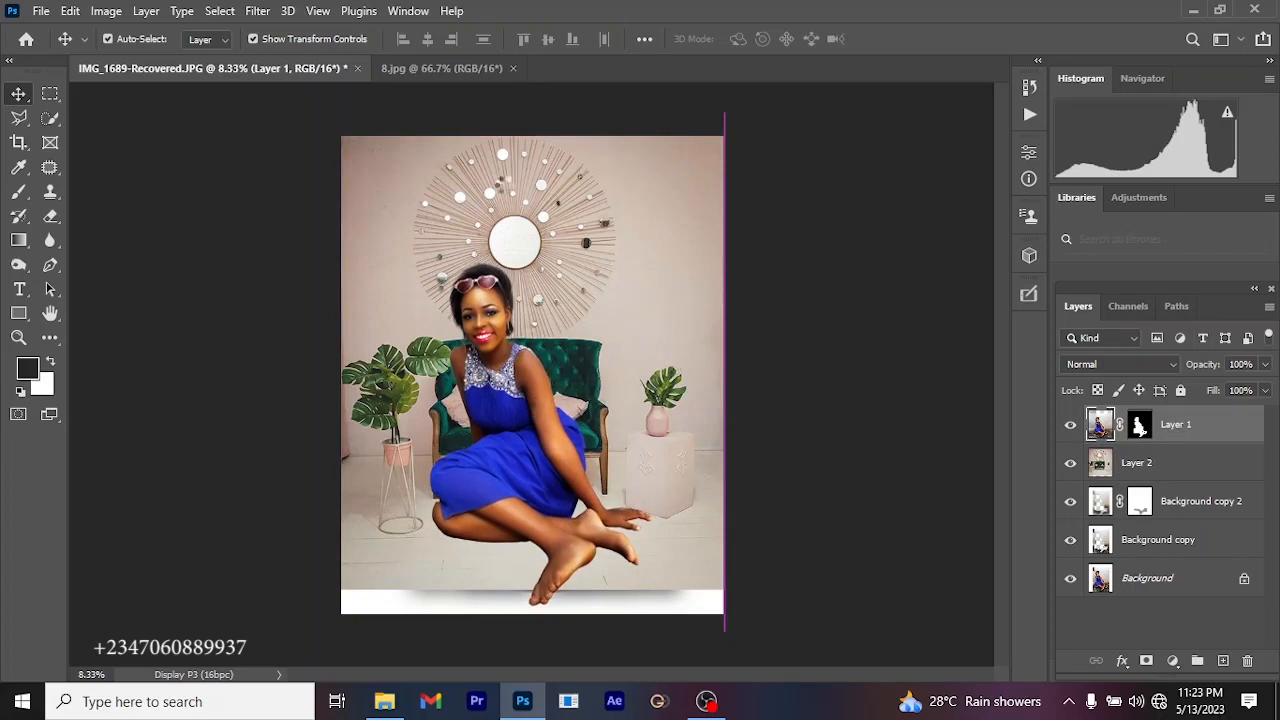
pyautogui.click(607, 213)
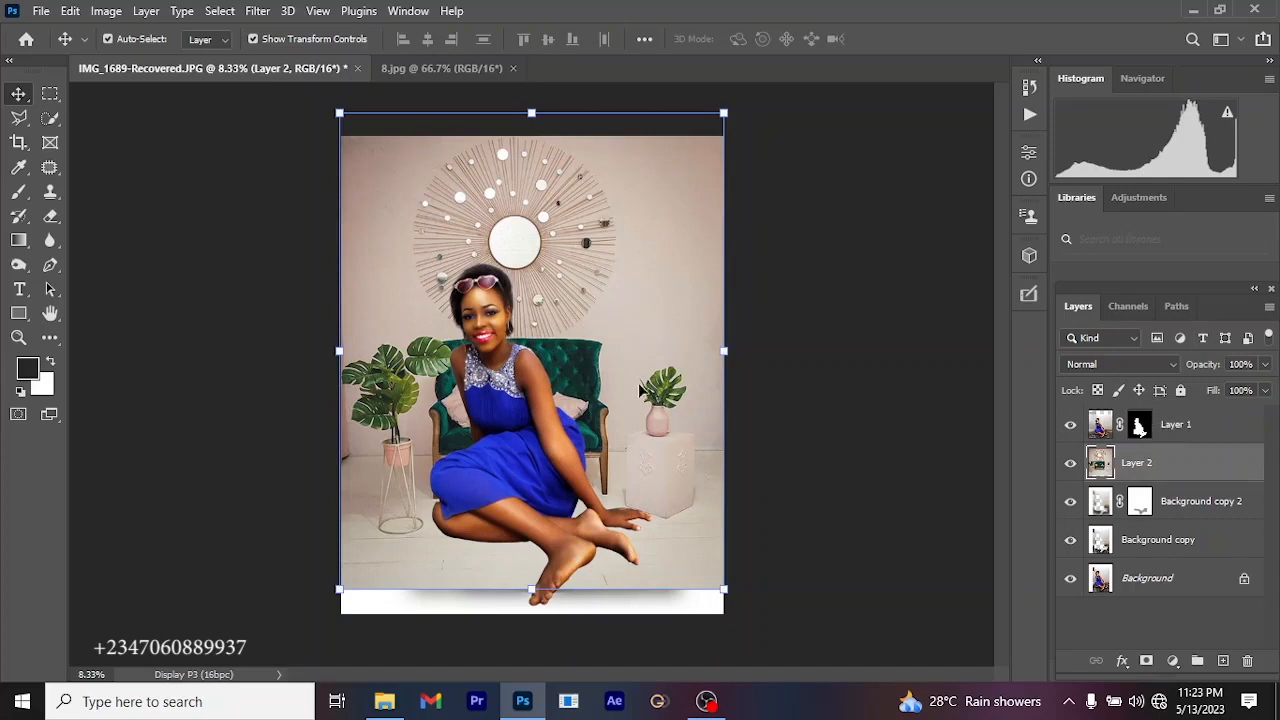
pyautogui.moveTo(640, 390); pyautogui.dragTo(644, 400)
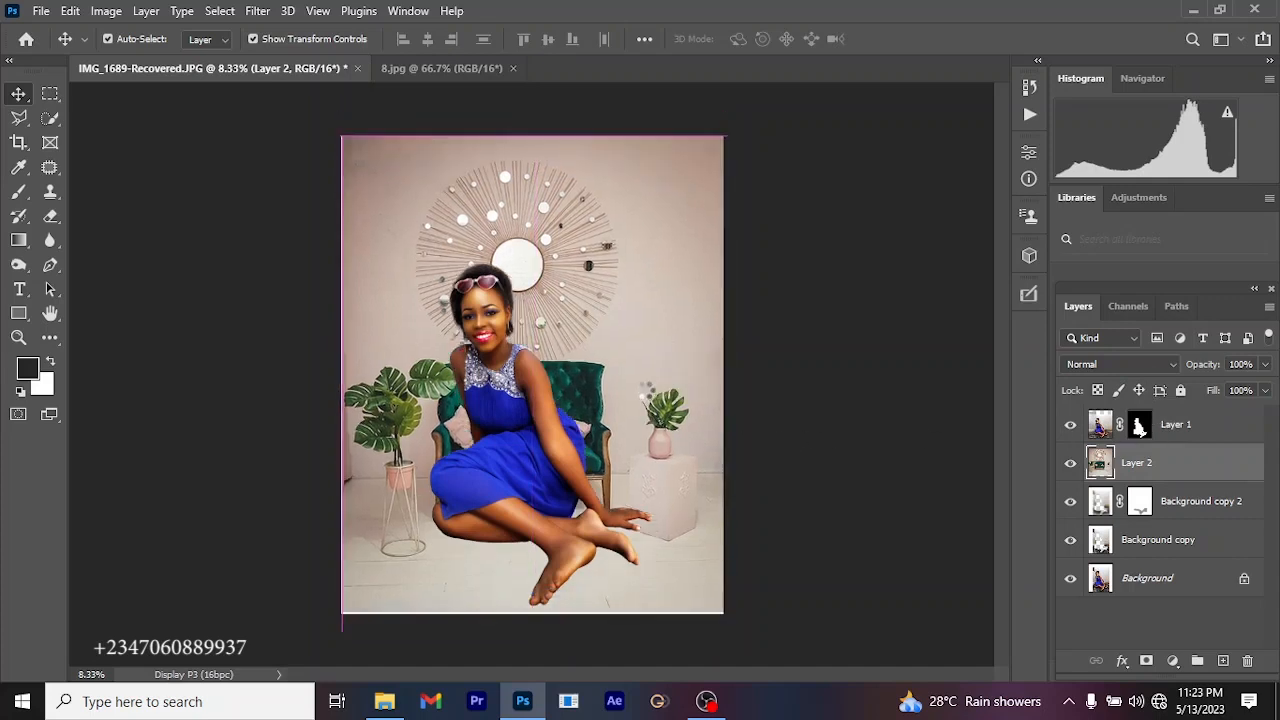
# - Scale the woman's layer proportionally to 95.59% and lower her so her feet rest near the canvas's lower edge
pyautogui.click(551, 448)
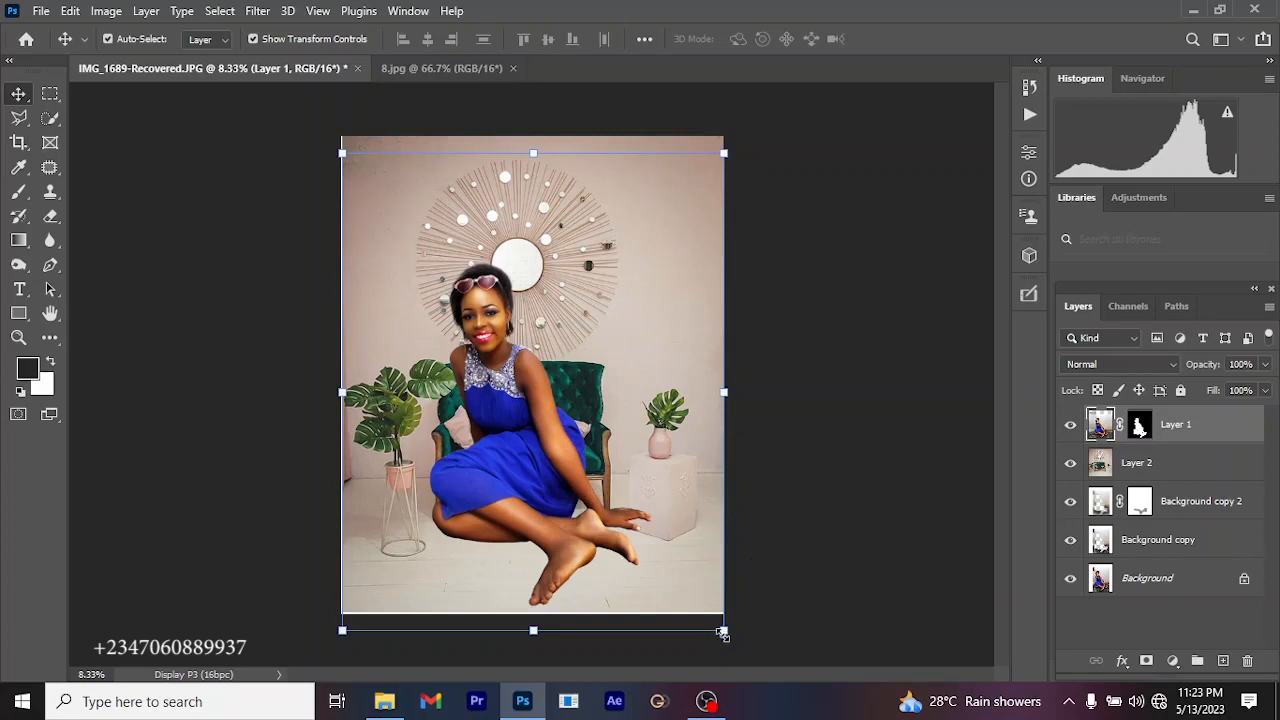
pyautogui.click(726, 398)
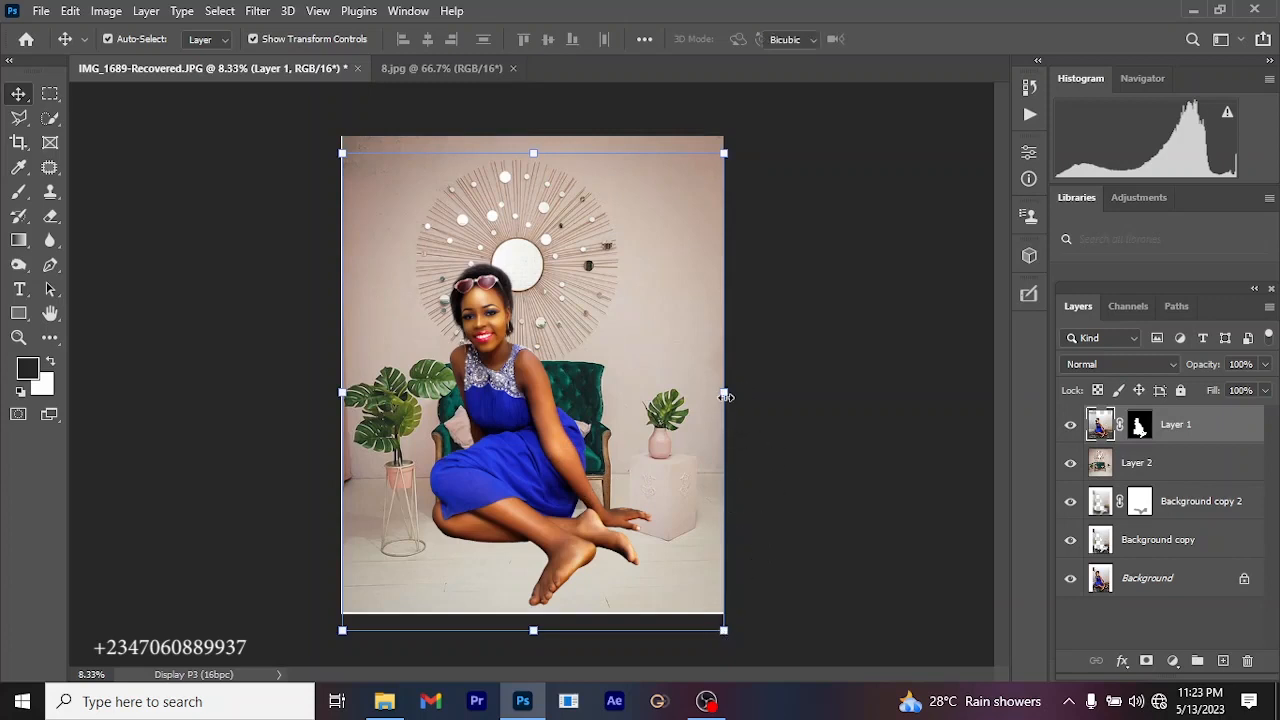
pyautogui.moveTo(726, 398)
pyautogui.mouseDown()
pyautogui.moveTo(743, 392)
pyautogui.moveTo(708, 406)
pyautogui.mouseUp()
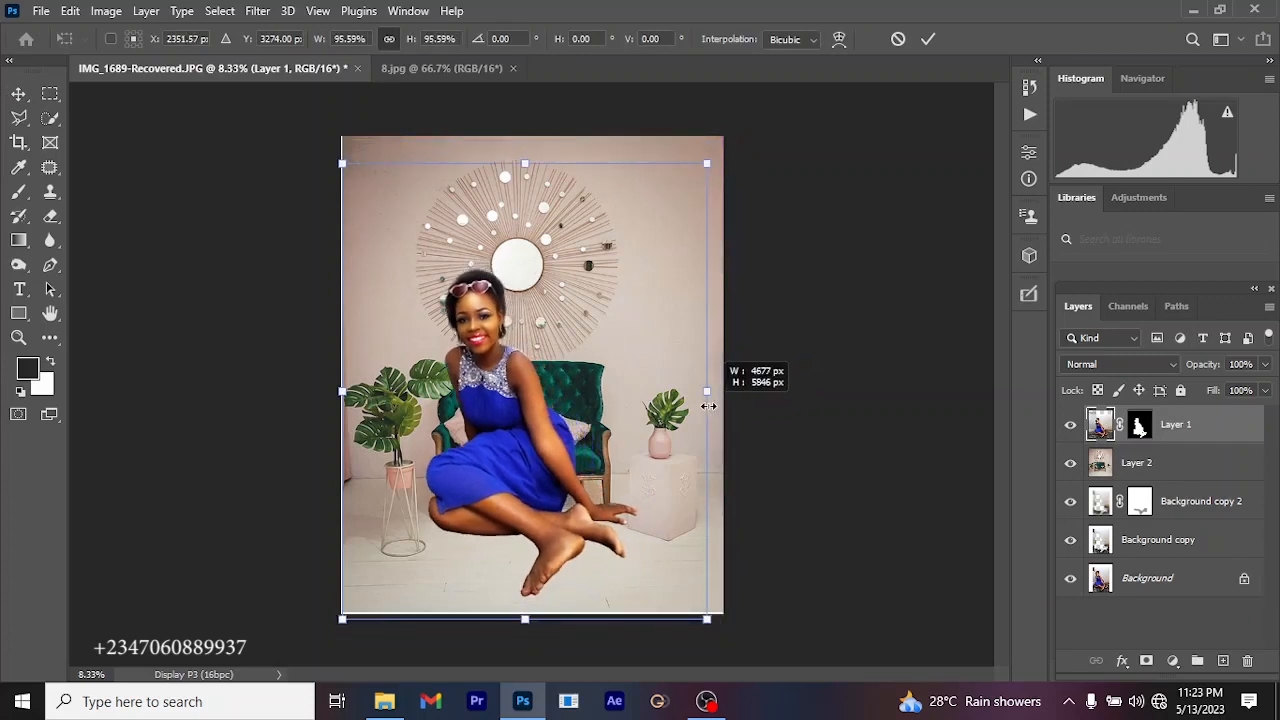
pyautogui.moveTo(708, 406); pyautogui.dragTo(708, 405)
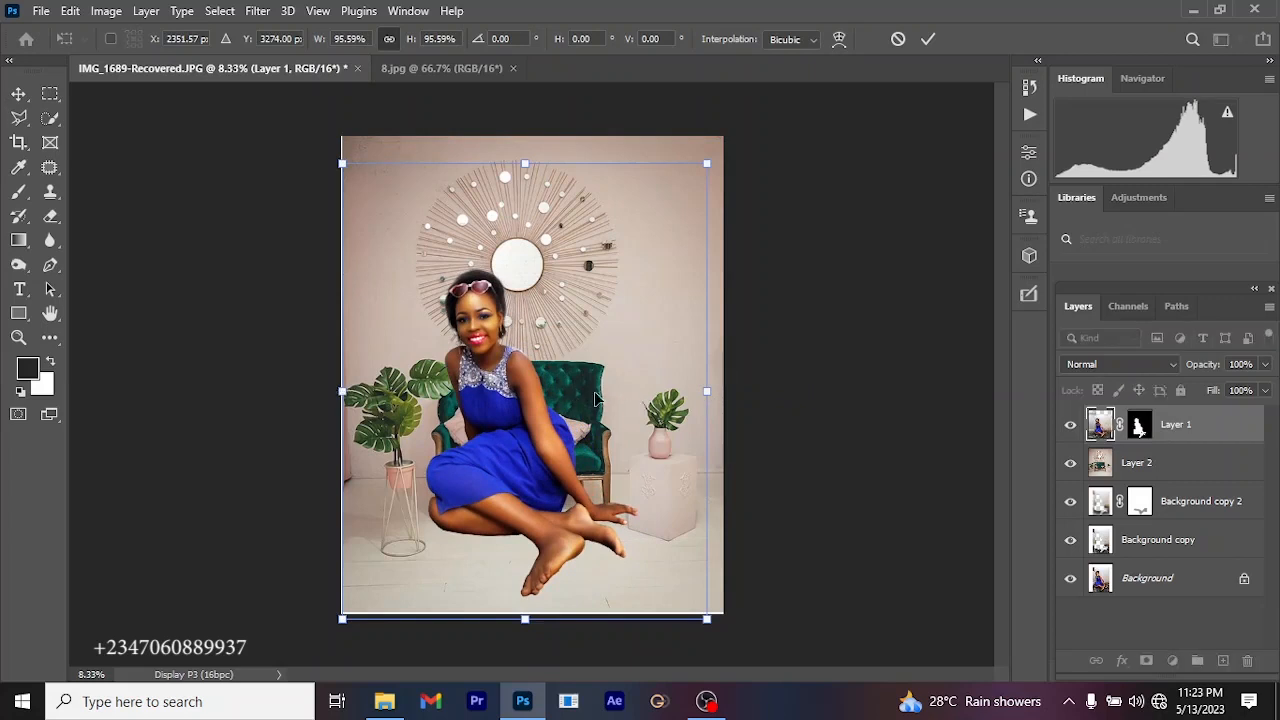
pyautogui.moveTo(595, 391); pyautogui.dragTo(596, 425)
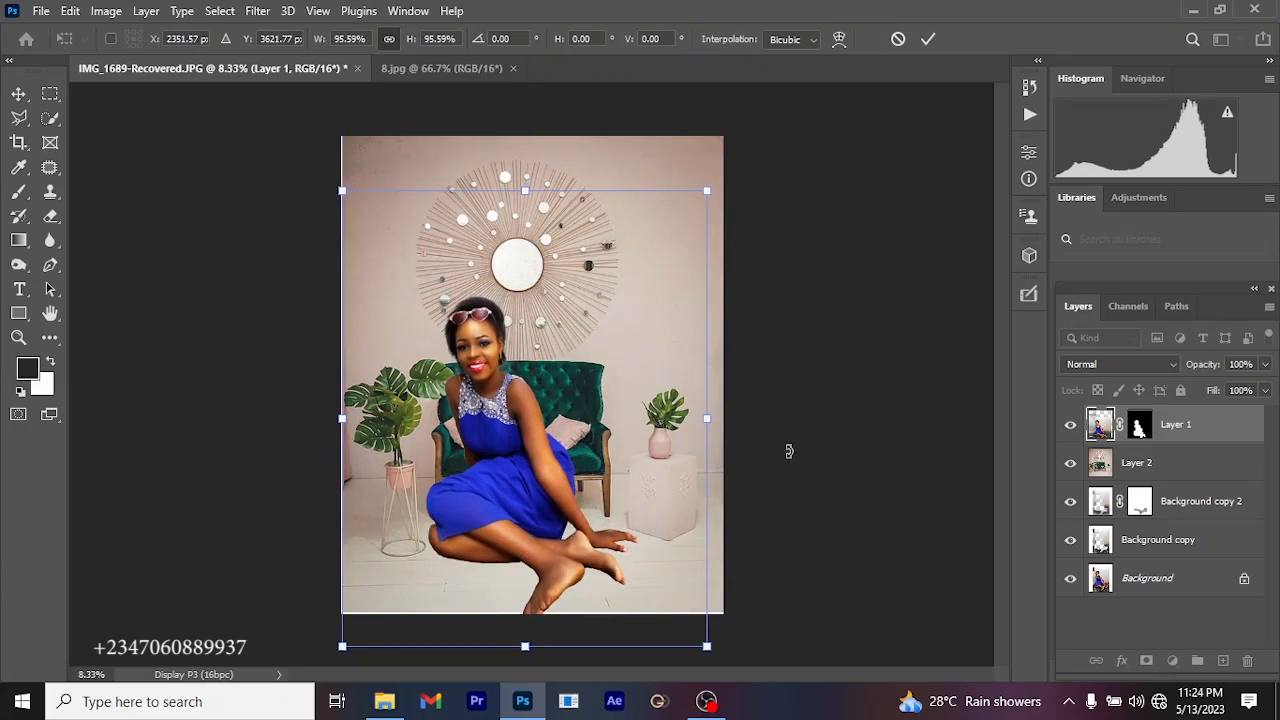
pyautogui.moveTo(579, 509); pyautogui.dragTo(576, 498)
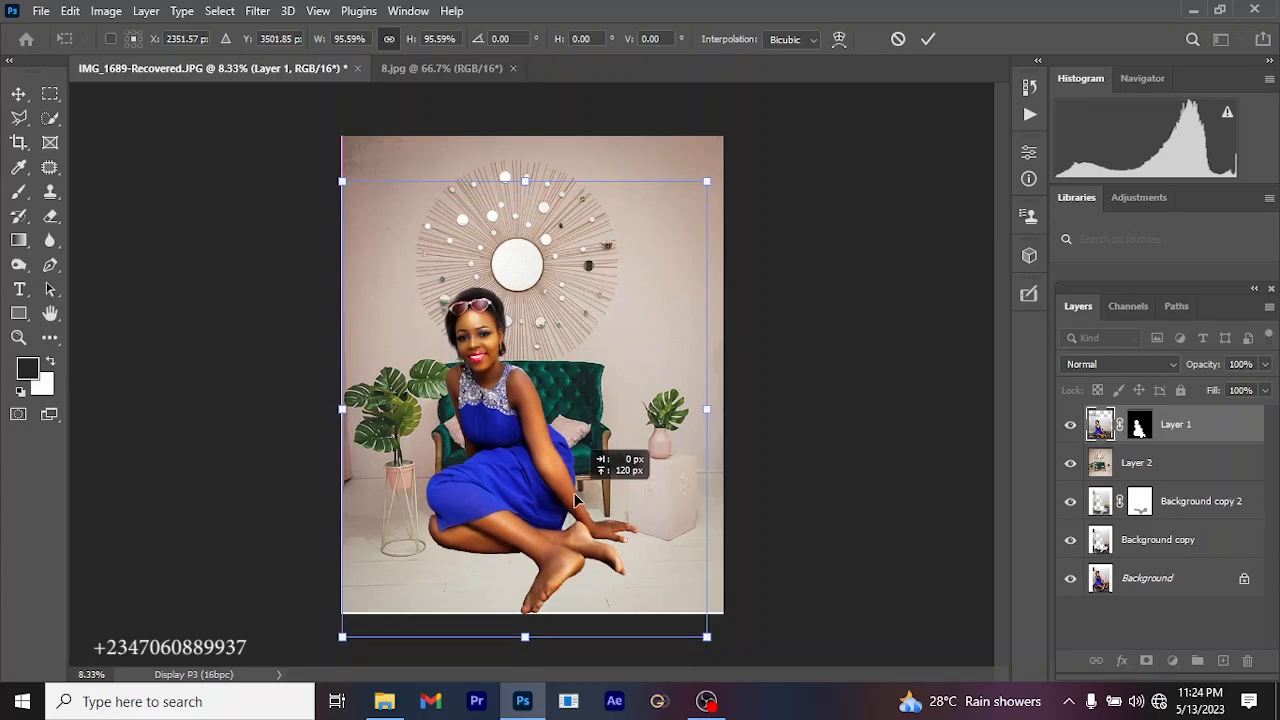
pyautogui.moveTo(576, 498); pyautogui.dragTo(577, 496)
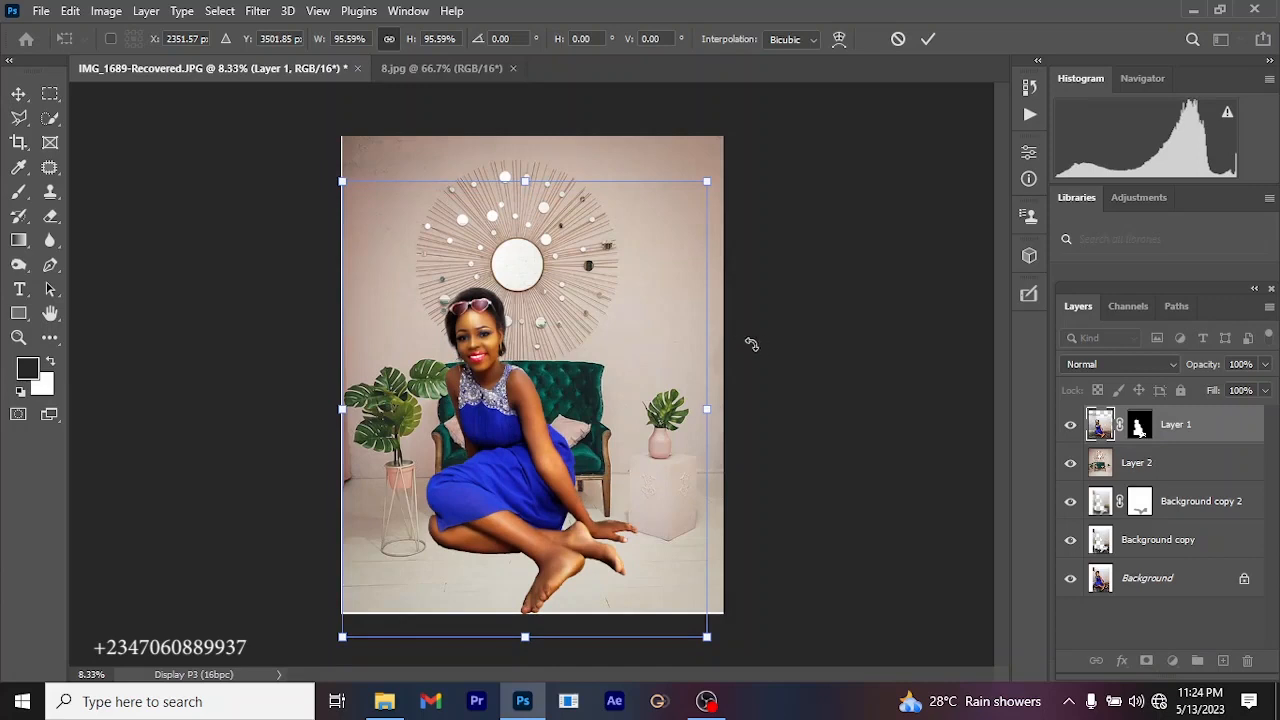
pyautogui.press('Return')
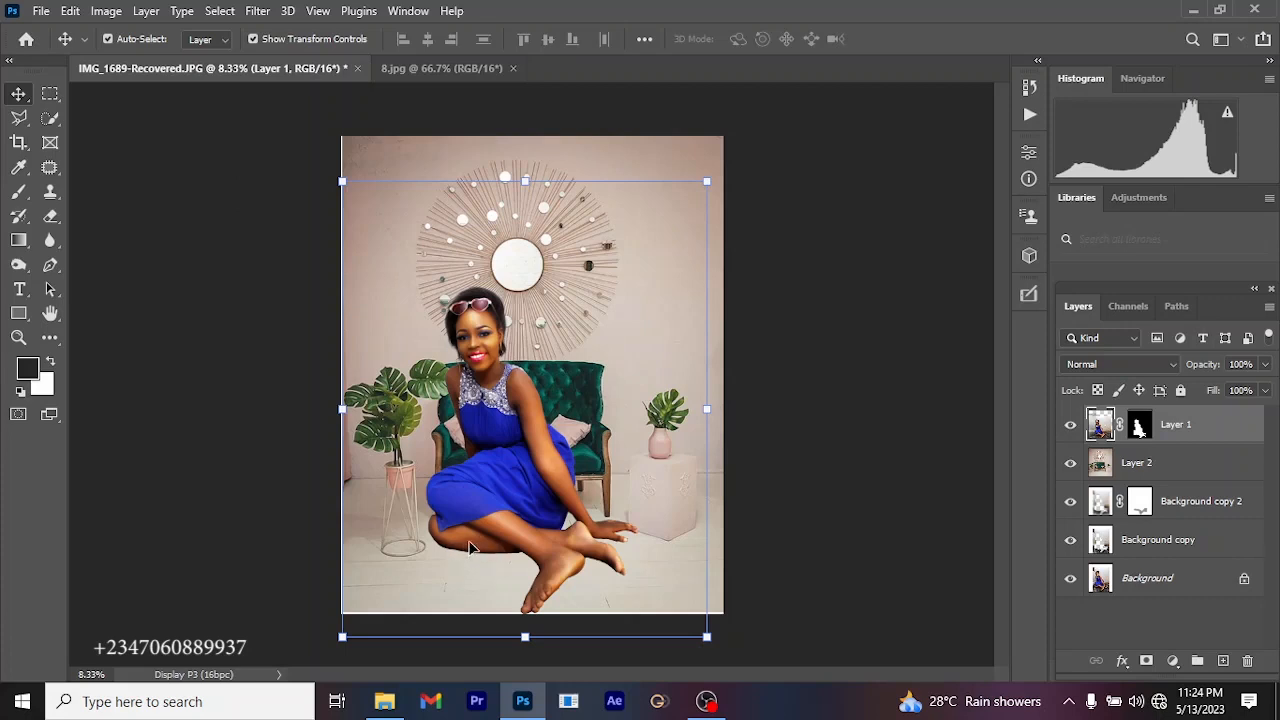
# - Preview other blending modes such as Soft Light on Layer 1 and keep it at Normal
pyautogui.click(1146, 366)
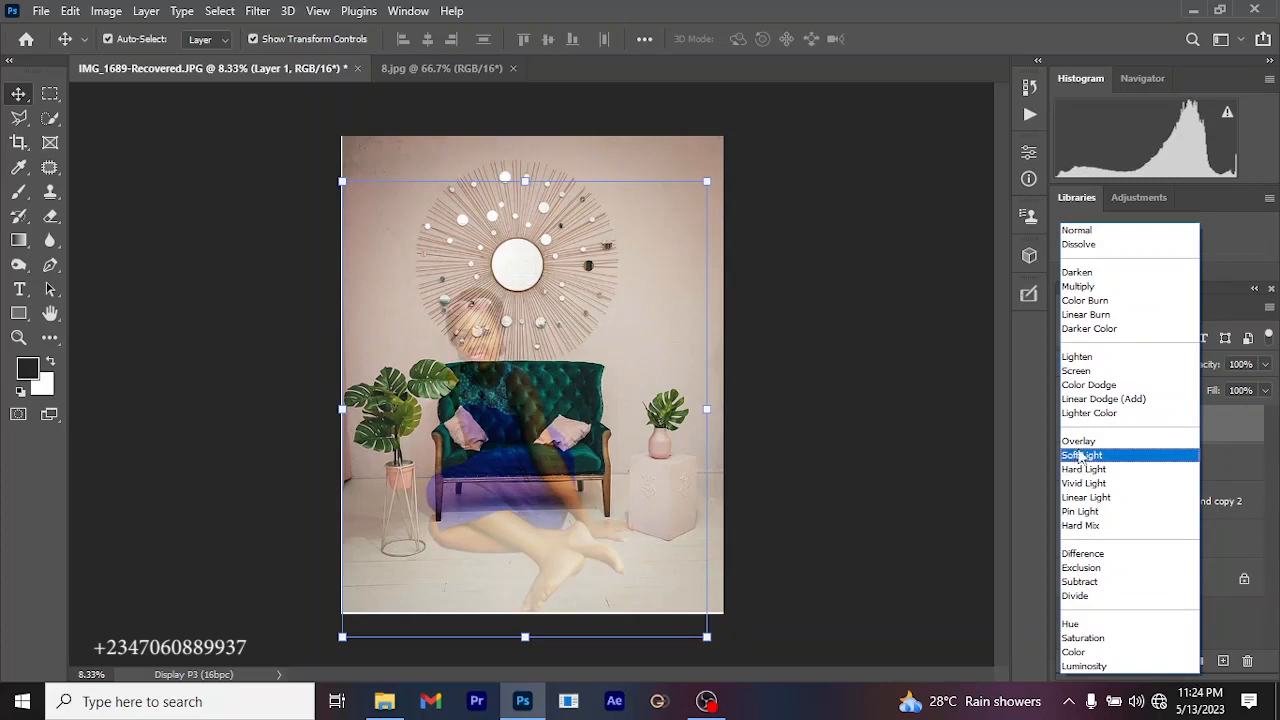
pyautogui.click(1094, 236)
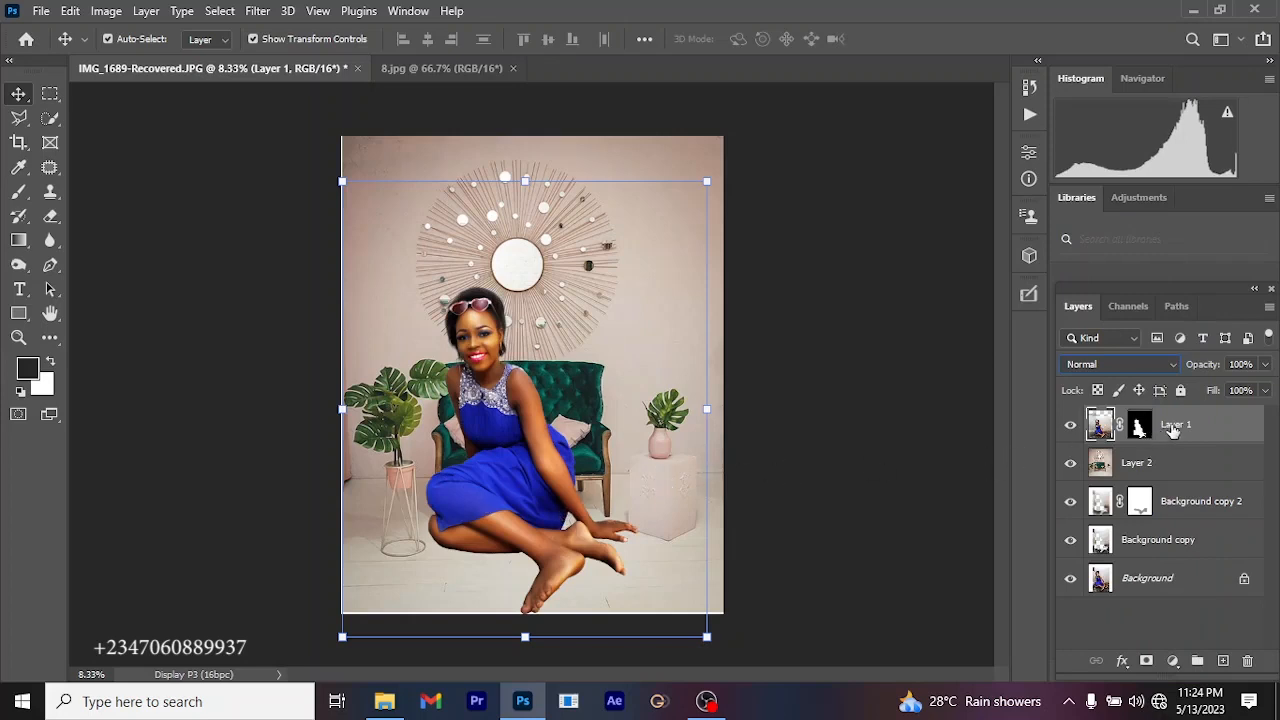
# - Create a new empty layer directly above Background copy 2, with the Brush tool active
pyautogui.click(1158, 505)
pyautogui.press('b')
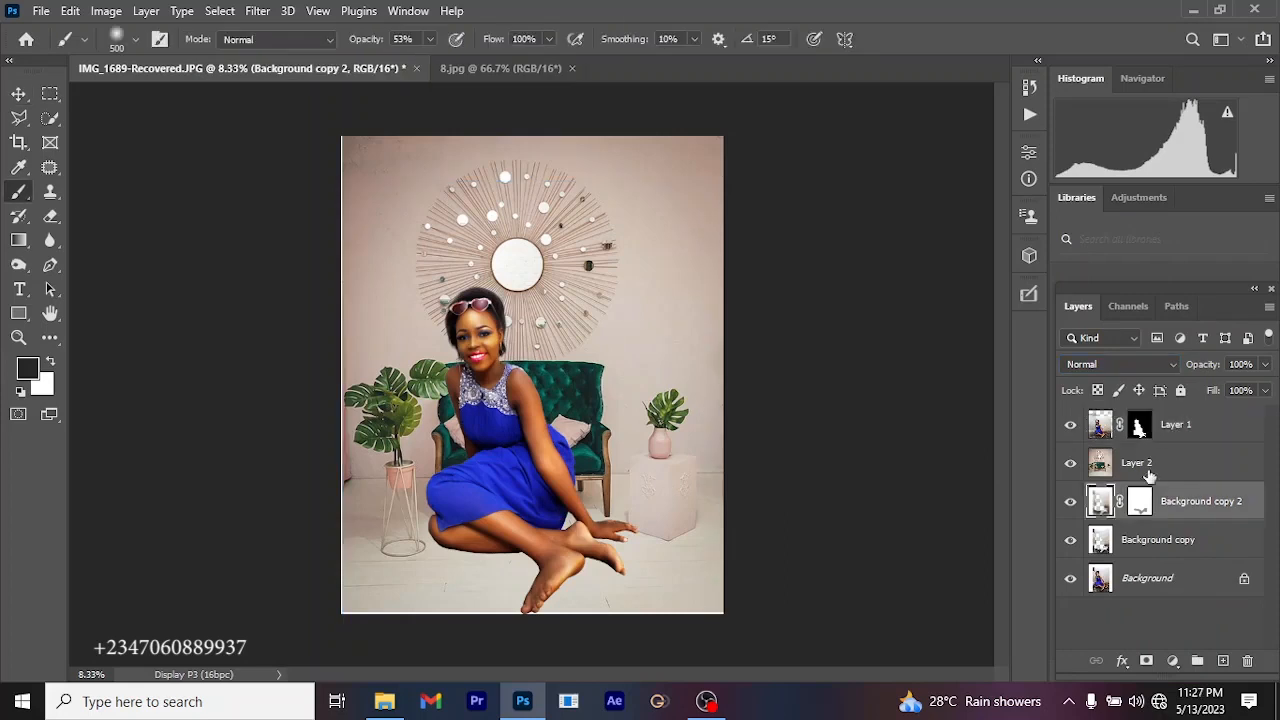
pyautogui.click(1222, 661)
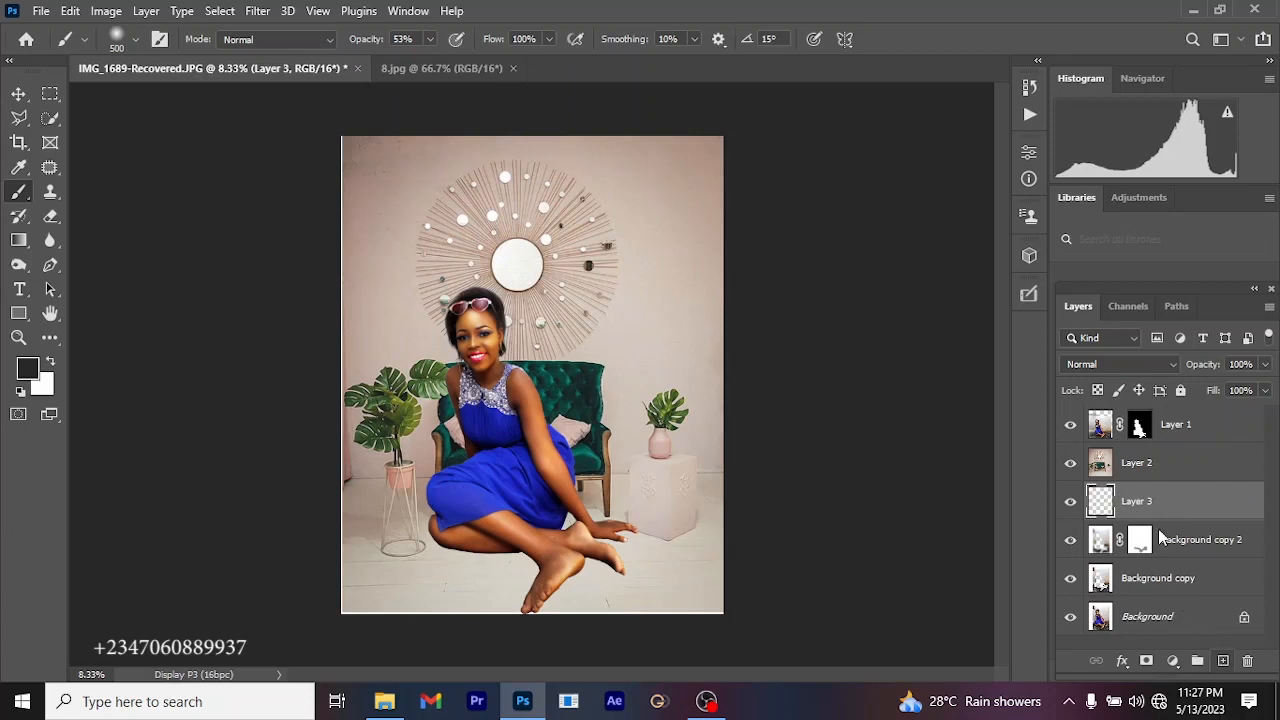
# - Move the empty Layer 3 above the sofa backdrop layer and set the foreground colour to #3f3636
pyautogui.moveTo(1150, 505); pyautogui.dragTo(1157, 467)
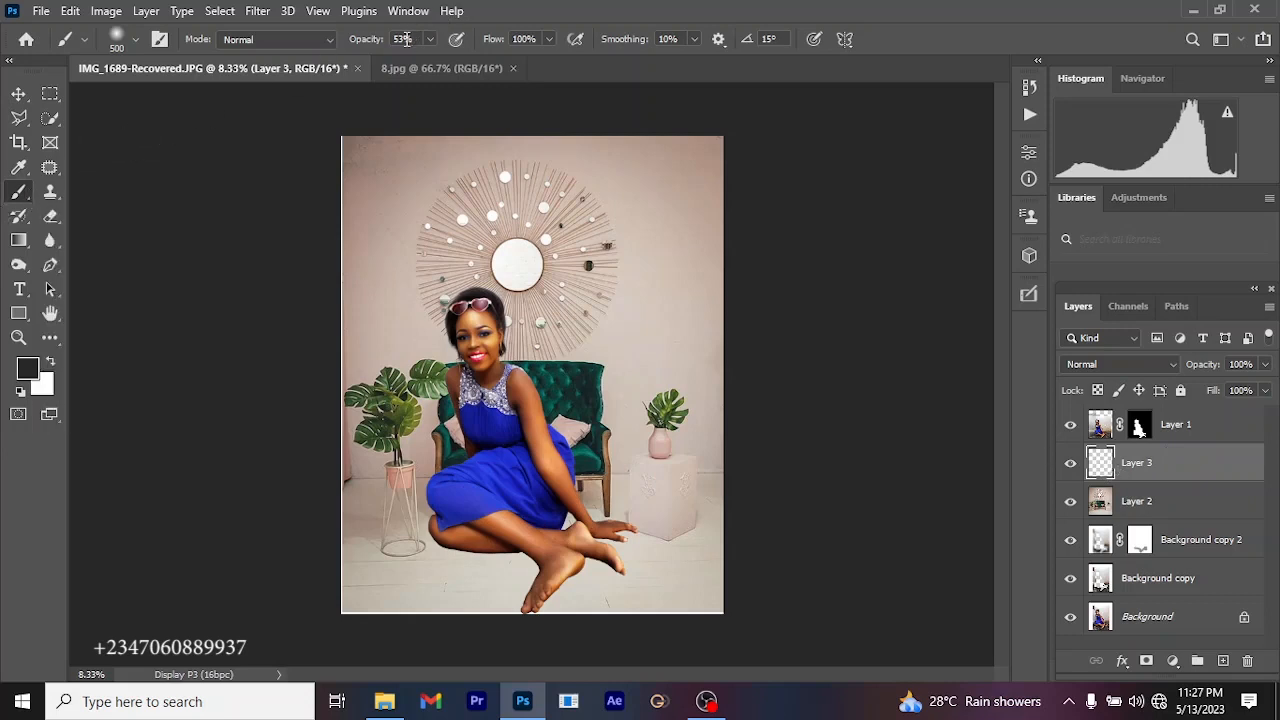
pyautogui.click(28, 370)
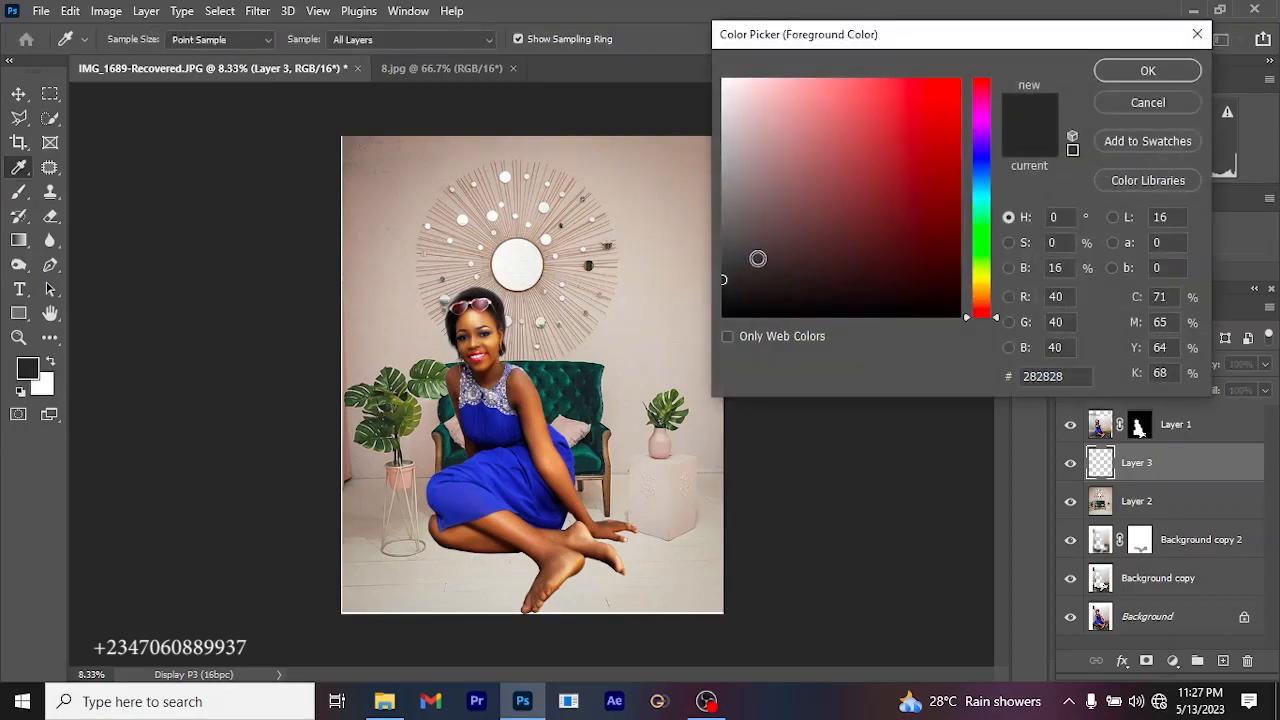
pyautogui.click(758, 259)
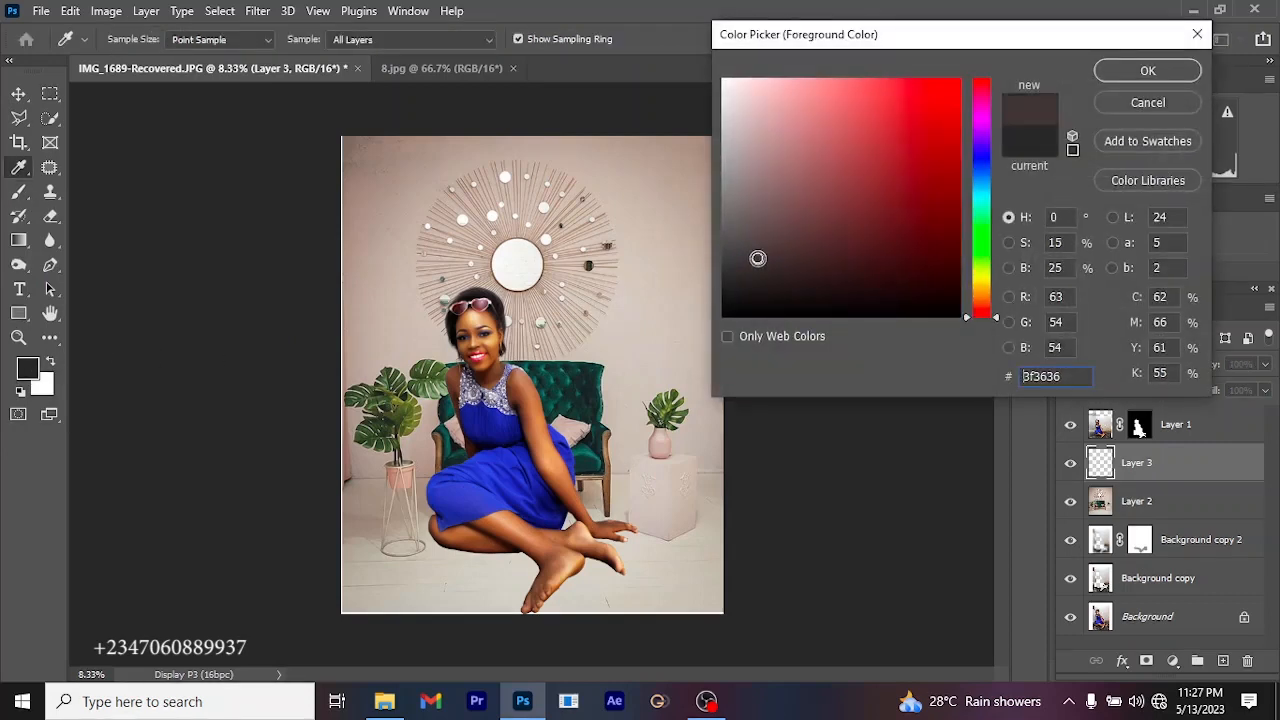
pyautogui.click(1148, 71)
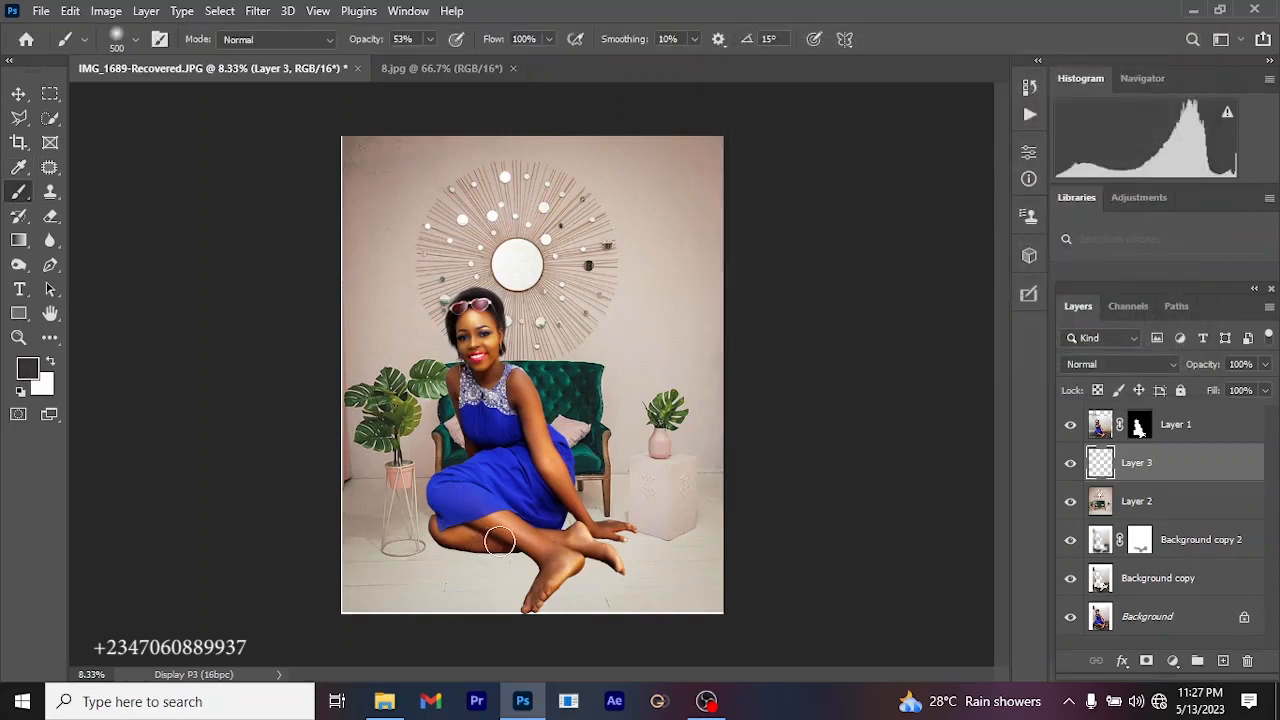
# - Reduce the brush size to 250 and paint a soft shadow on the floor beneath the woman's legs and feet on Layer 3
pyautogui.press('[')
pyautogui.press('[')
pyautogui.press('[')
pyautogui.press('[')
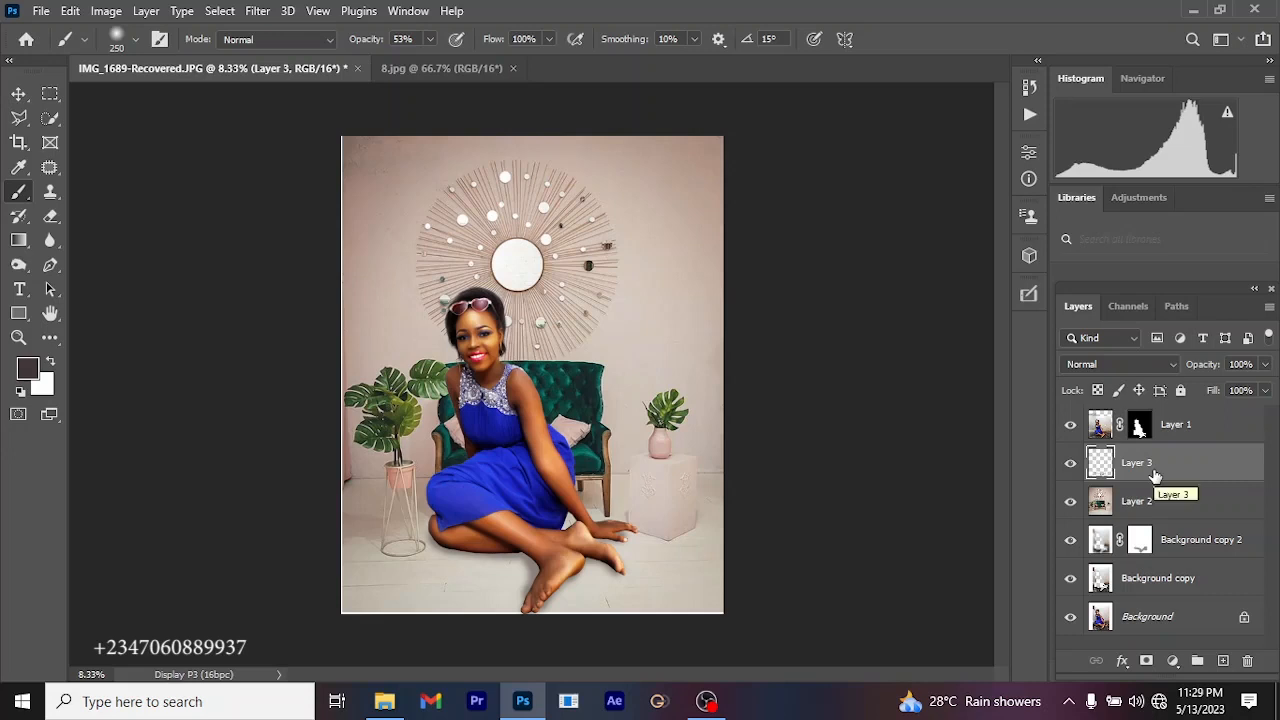
# - Merge all visible layers into the Background and duplicate it as a new layer
pyautogui.click(1207, 427)
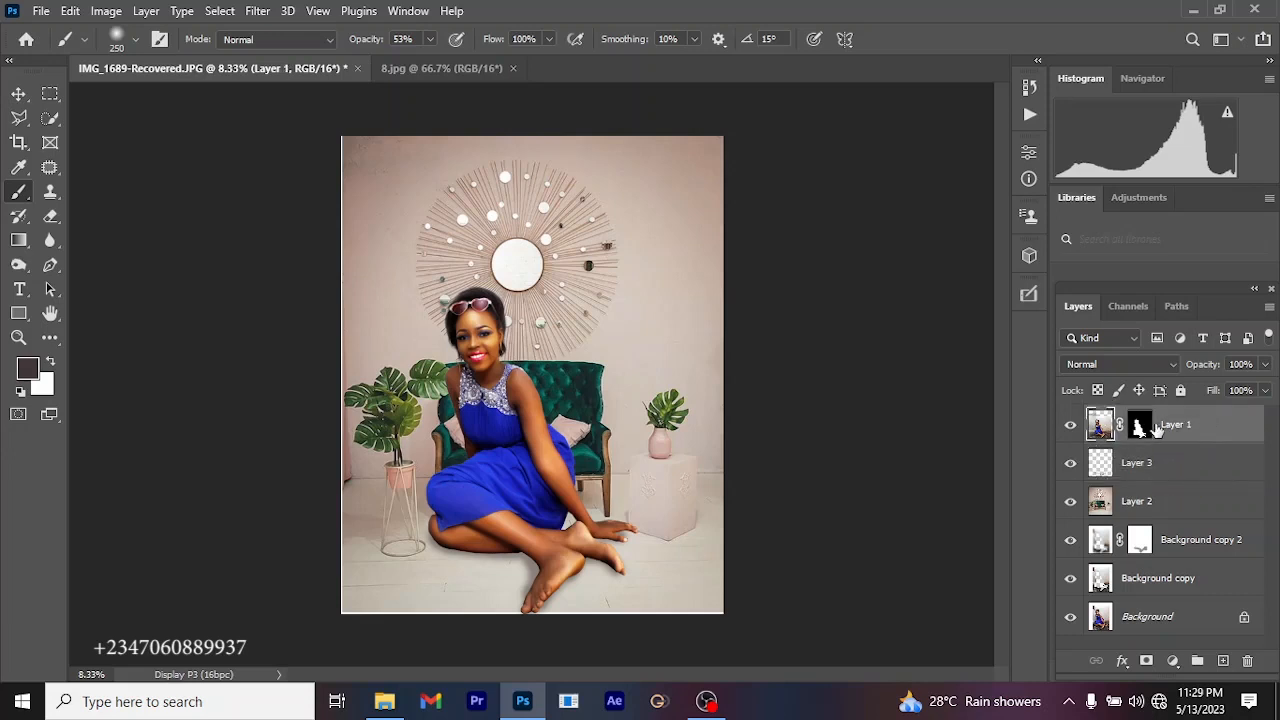
pyautogui.hotkey('ctrl', 'shift', 'e')
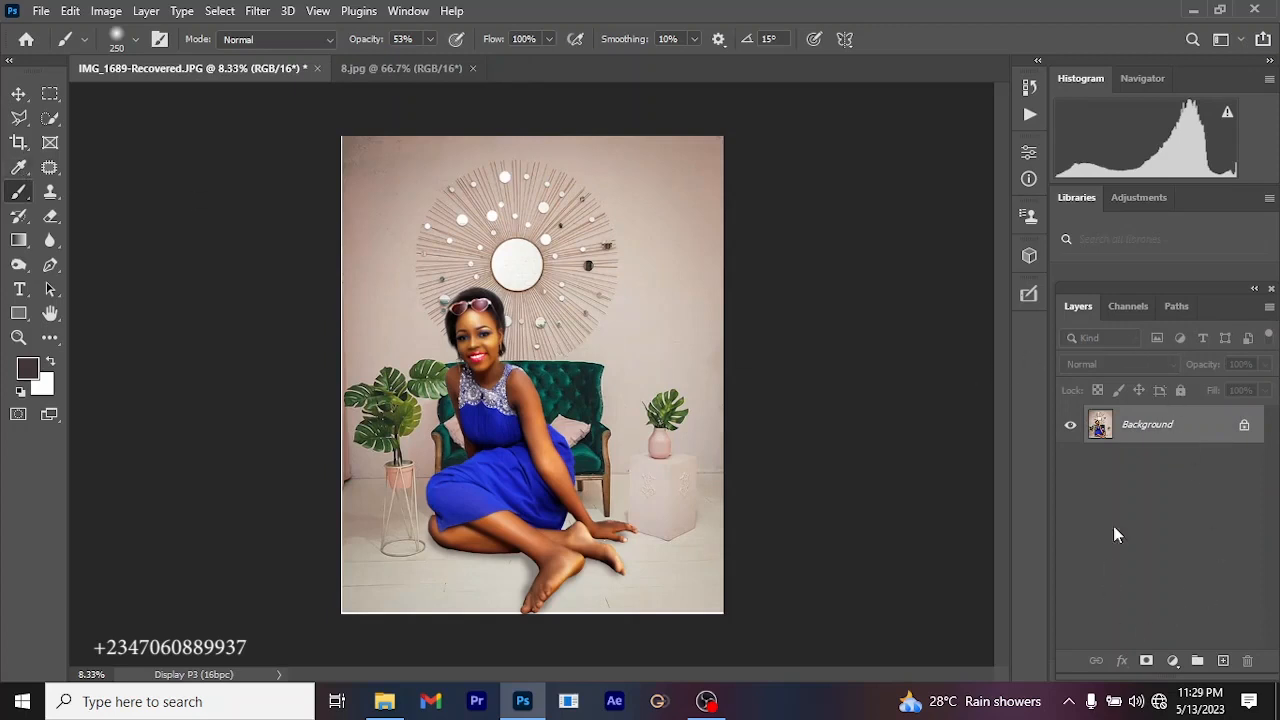
pyautogui.hotkey('ctrl', 'j')
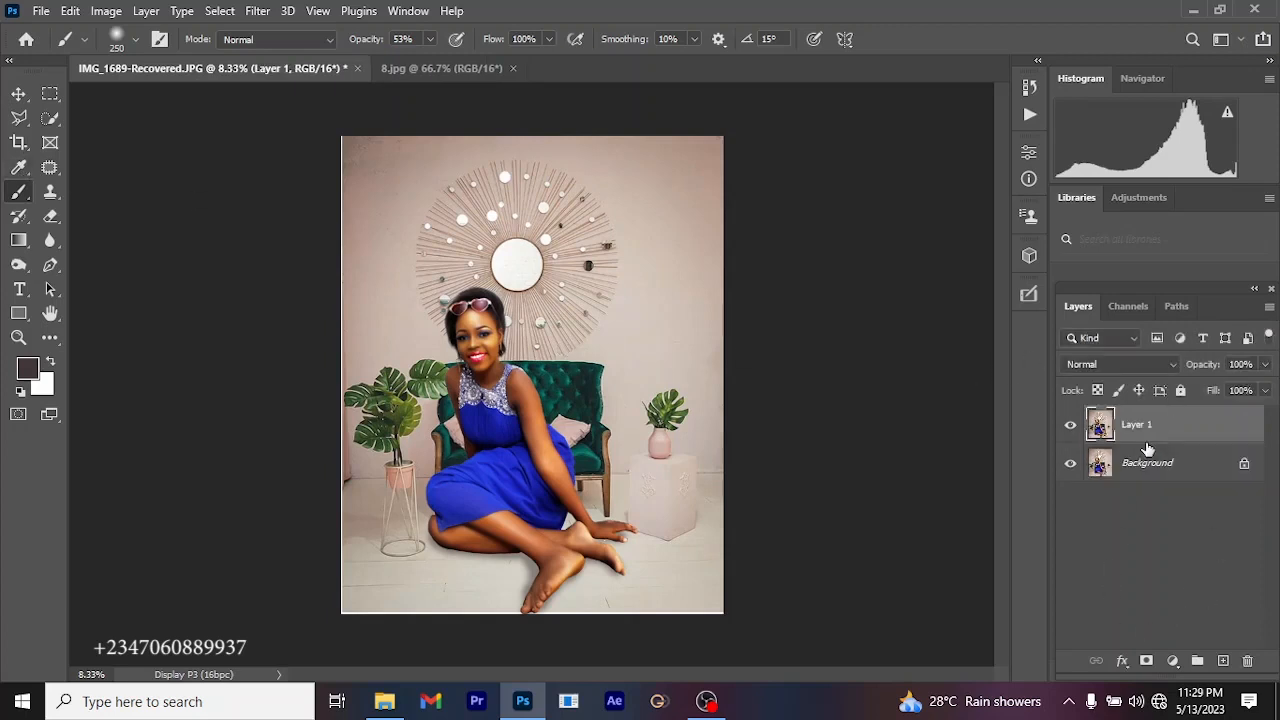
# - Try a Color Lookup adjustment with the Adoras - Standard.3dl LUT above Layer 1, and delete the adjustment layer
pyautogui.click(1173, 661)
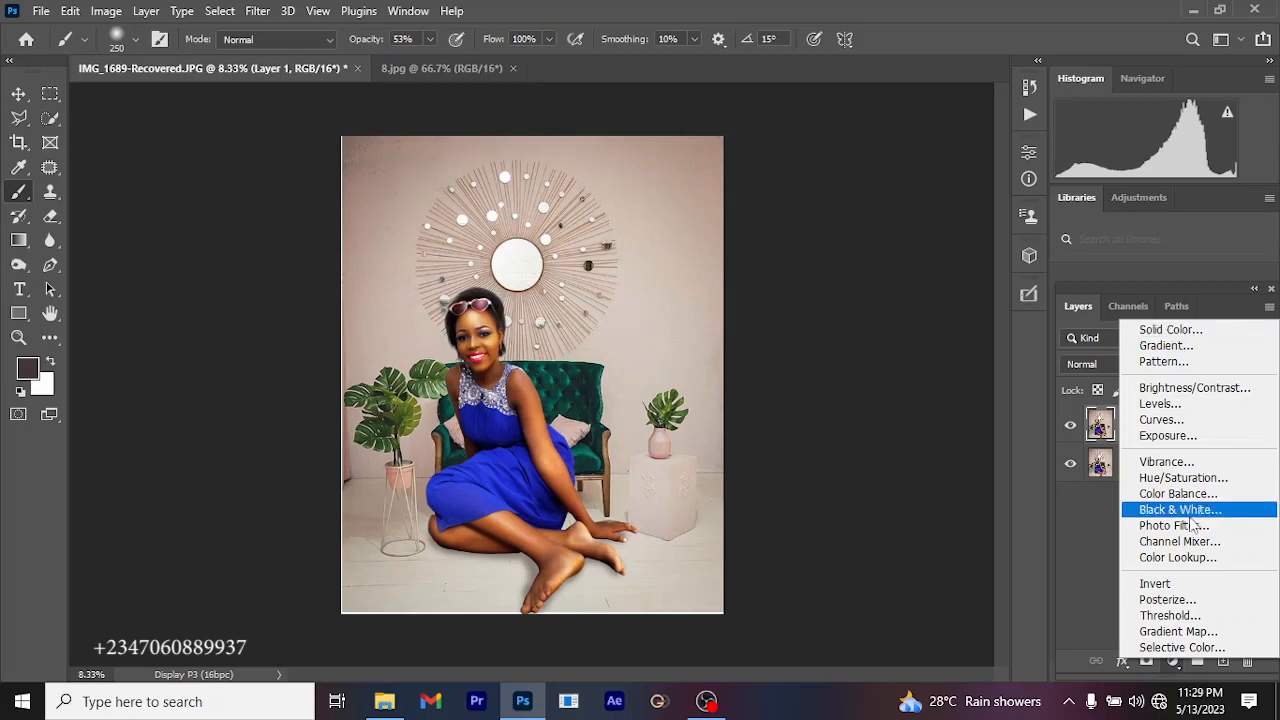
pyautogui.click(1175, 556)
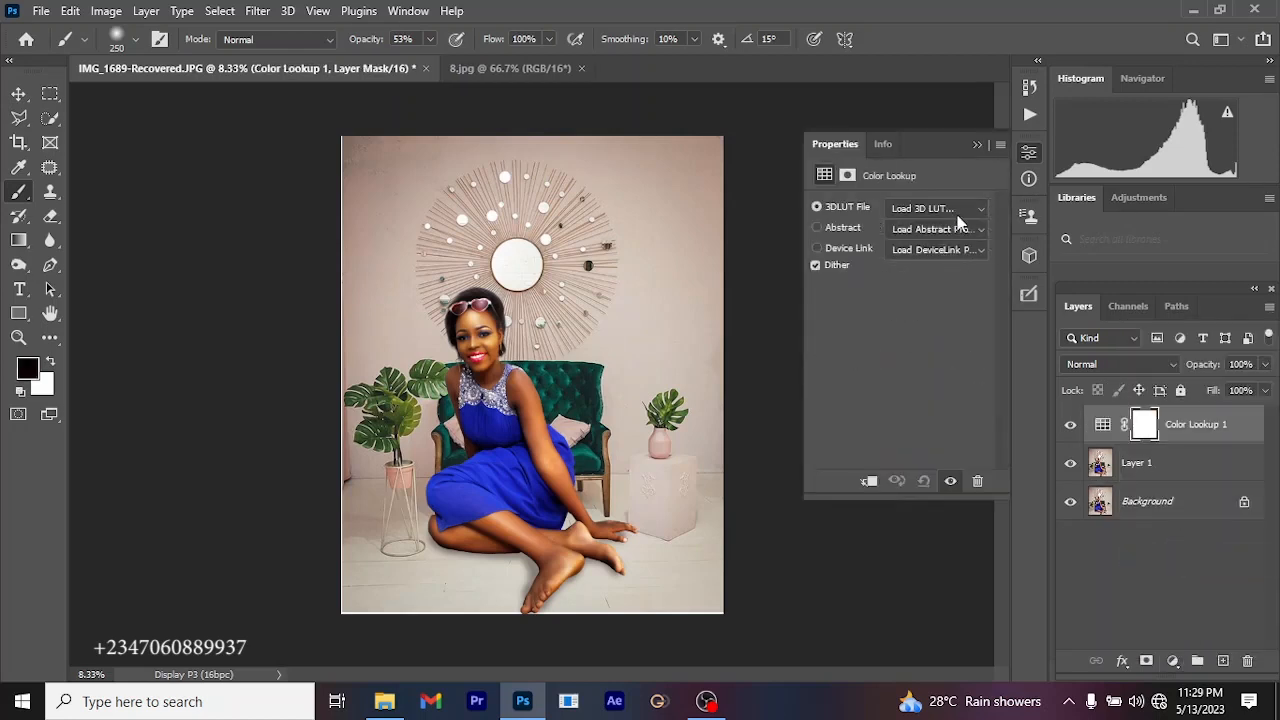
pyautogui.click(959, 214)
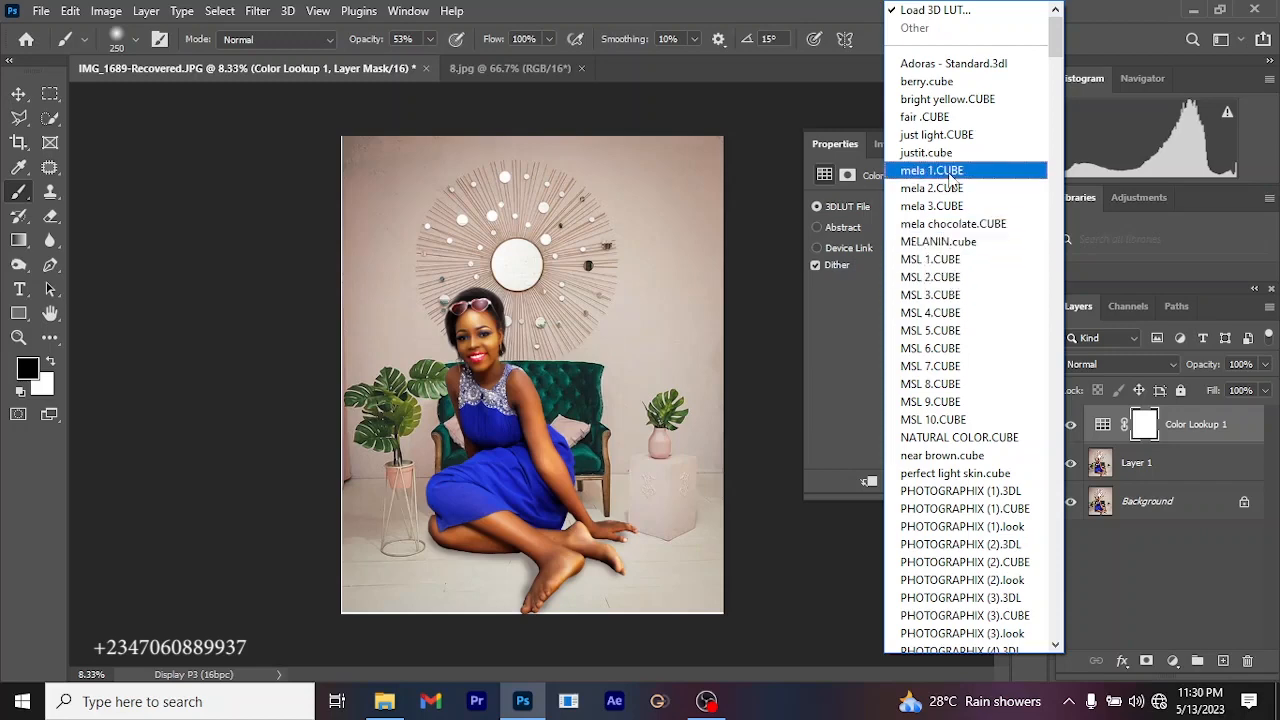
pyautogui.click(930, 66)
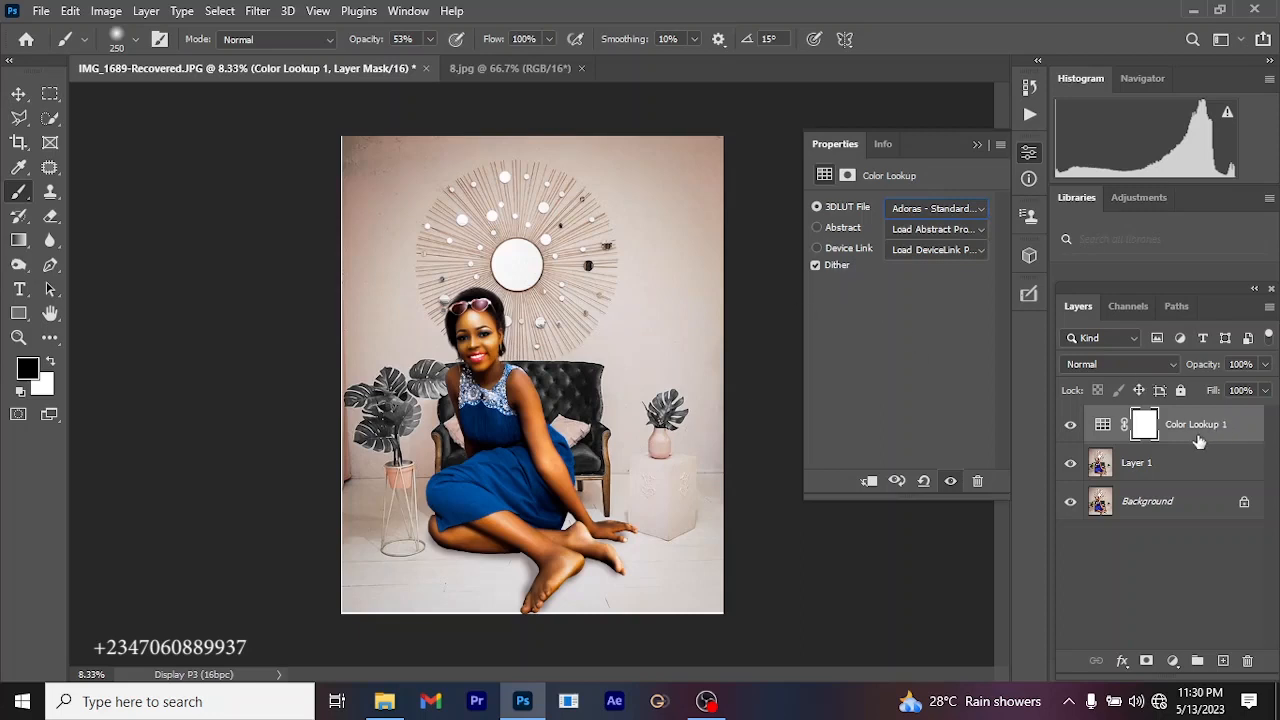
pyautogui.moveTo(1197, 437); pyautogui.dragTo(1250, 661)
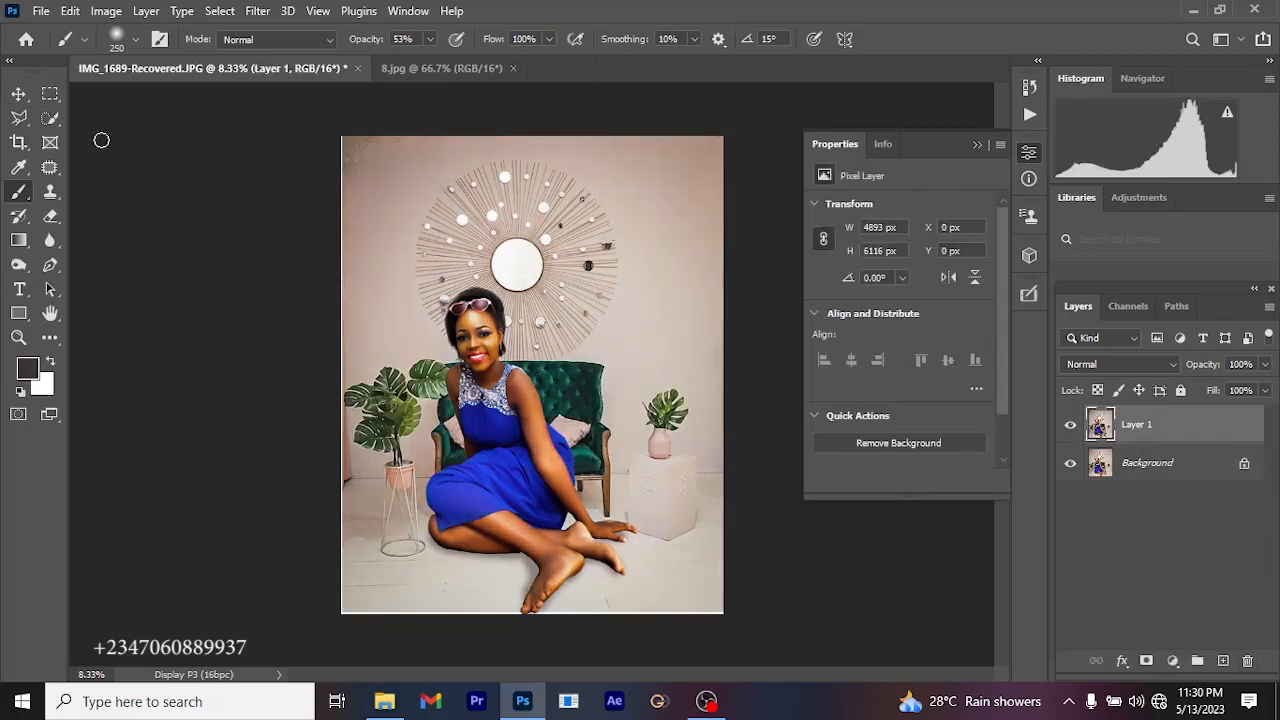
# - Make a circular selection about 4103 px wide around the woman, centre it over her and the sofa, and invert it
pyautogui.click(51, 104)
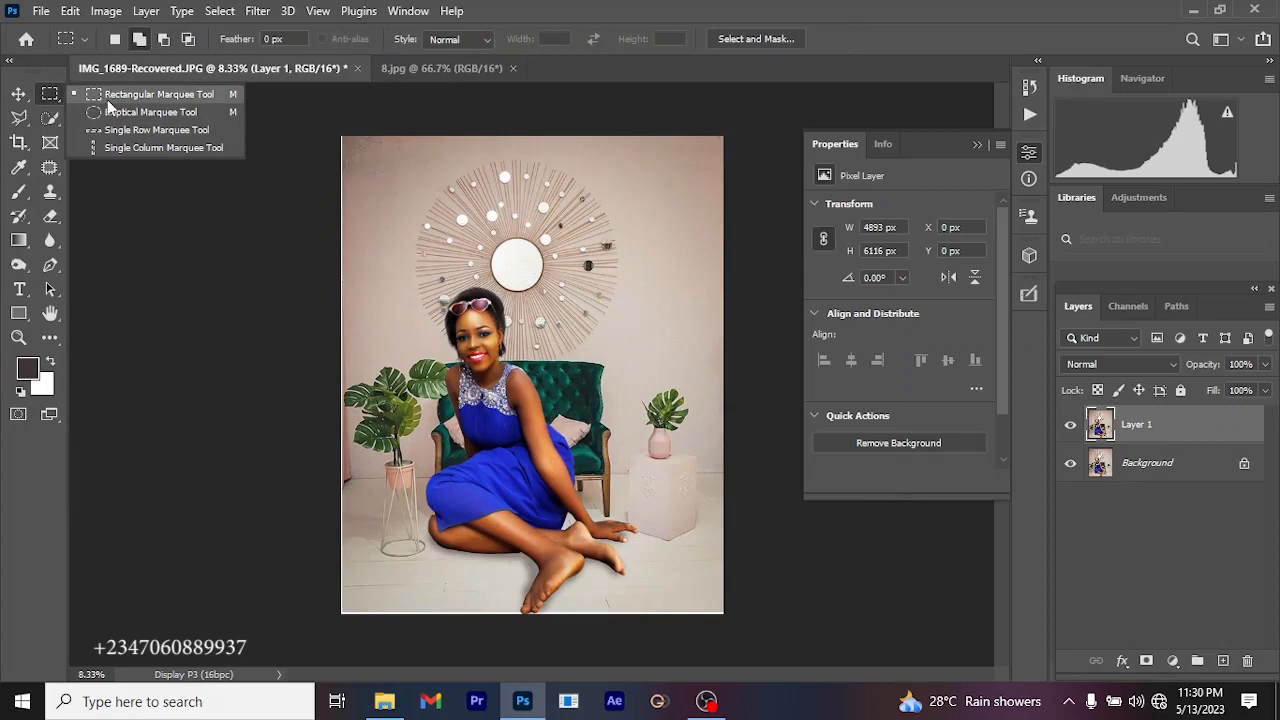
pyautogui.click(150, 112)
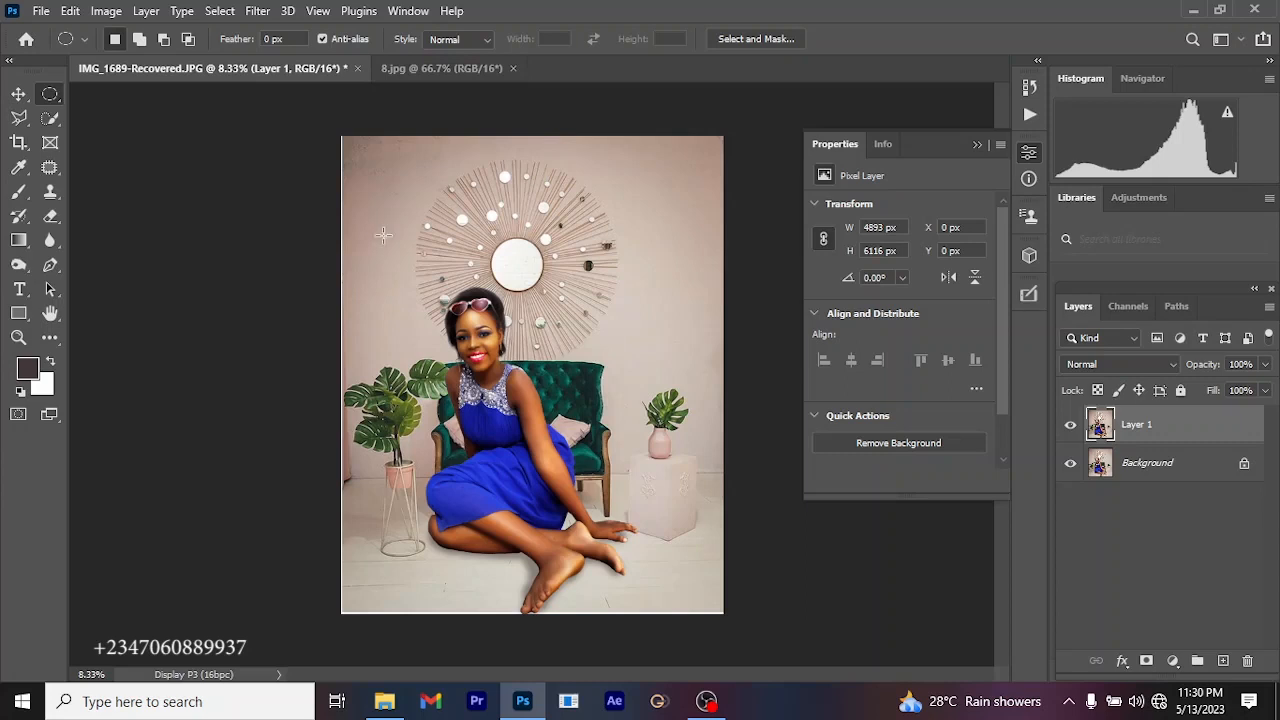
pyautogui.moveTo(383, 235); pyautogui.dragTo(704, 562)
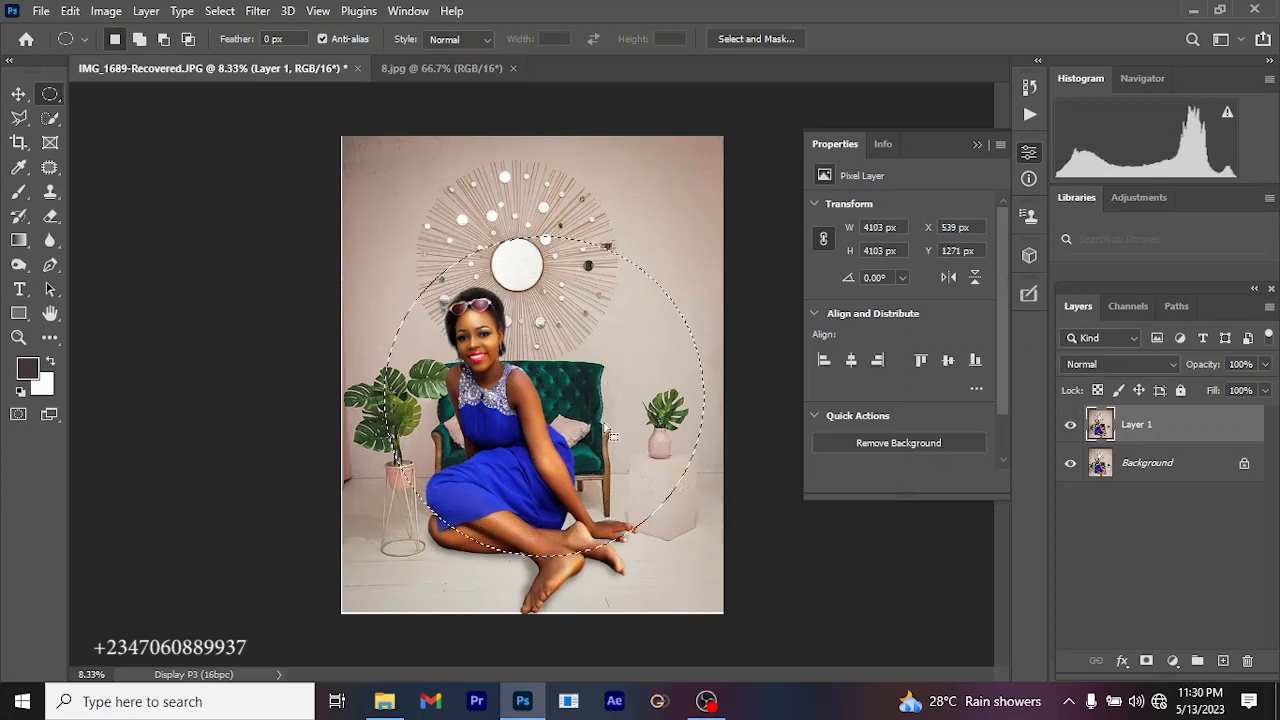
pyautogui.moveTo(600, 418); pyautogui.dragTo(593, 422)
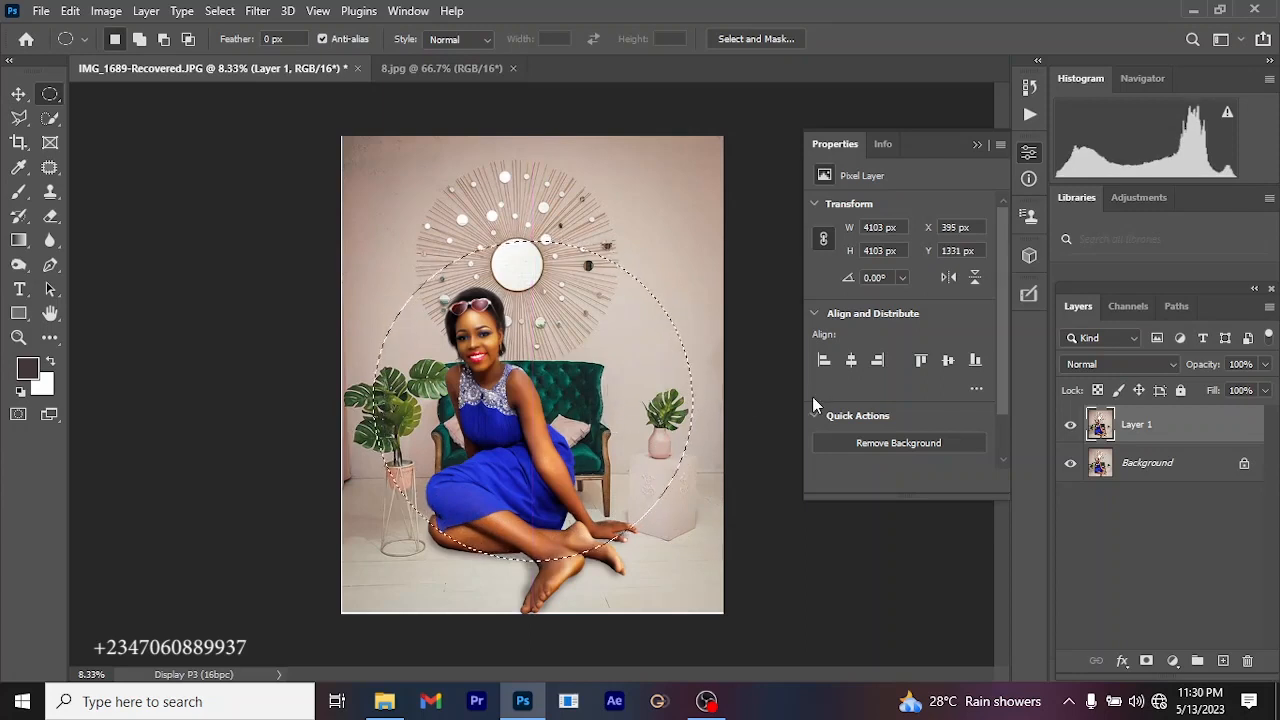
pyautogui.hotkey('ctrl', 'shift', 'i')
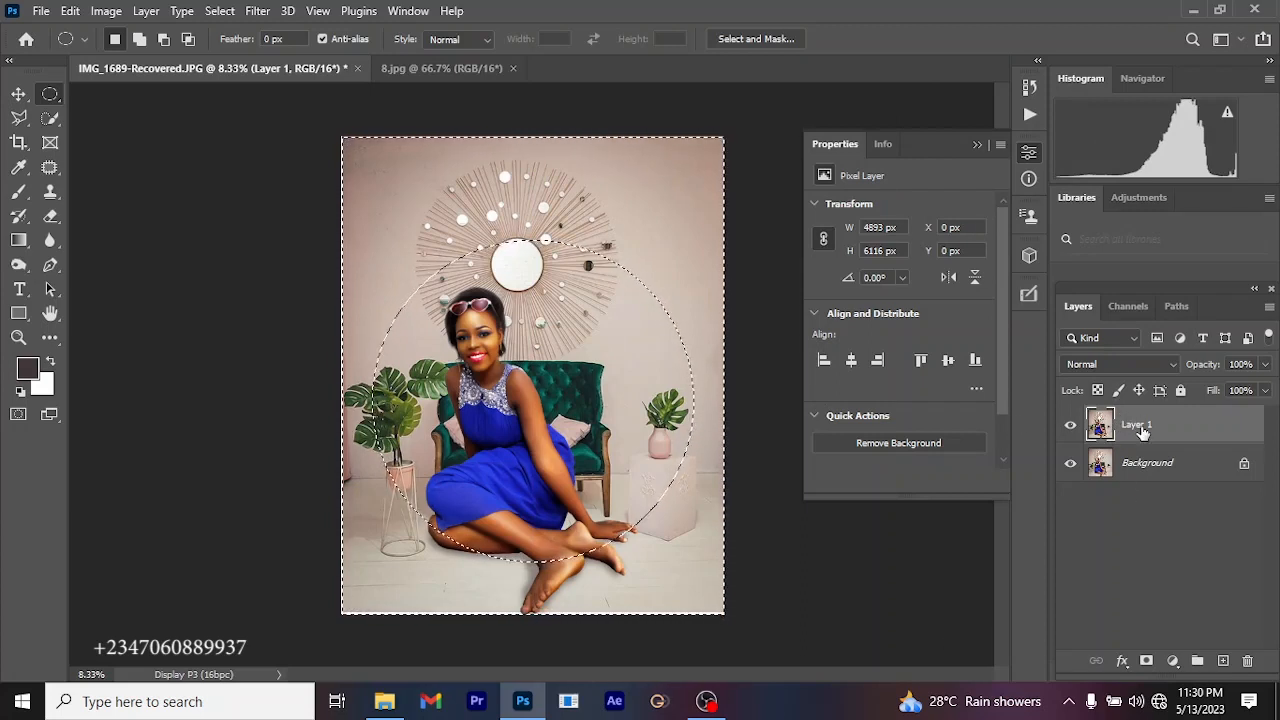
# - Add a Solid Color fill layer in near-black #040404 over the area outside the circle
pyautogui.click(1173, 661)
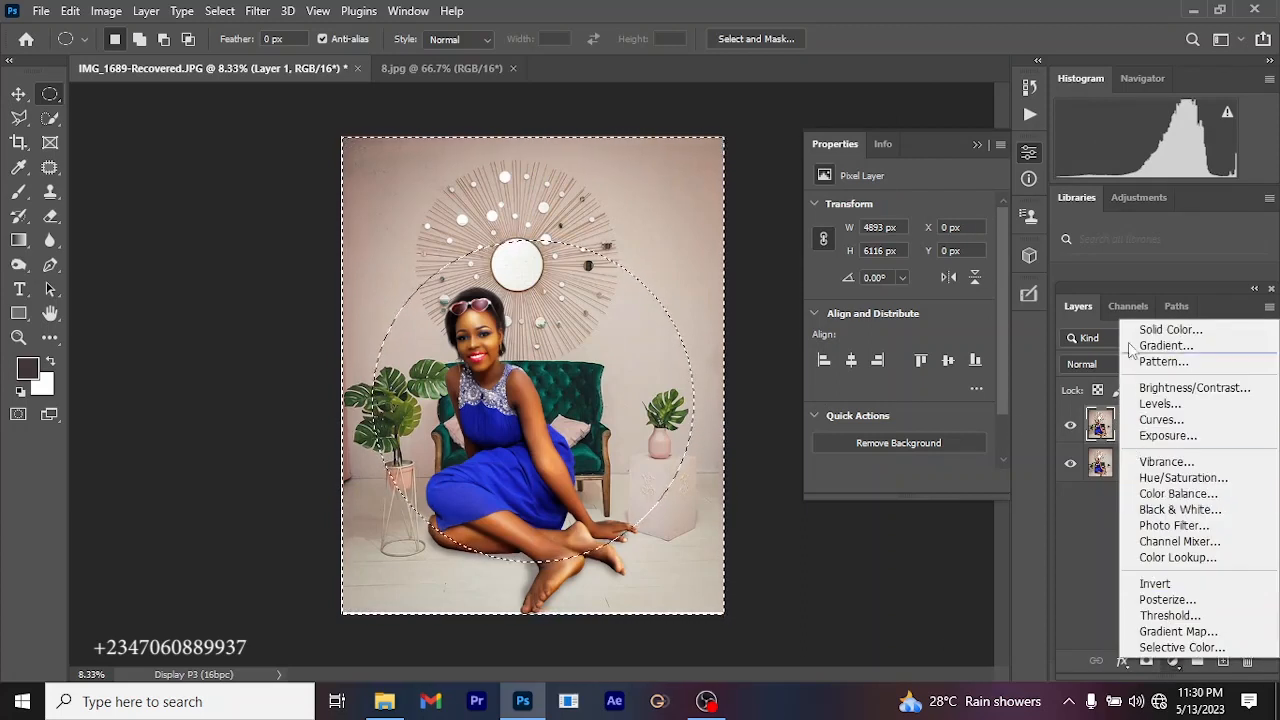
pyautogui.click(1165, 330)
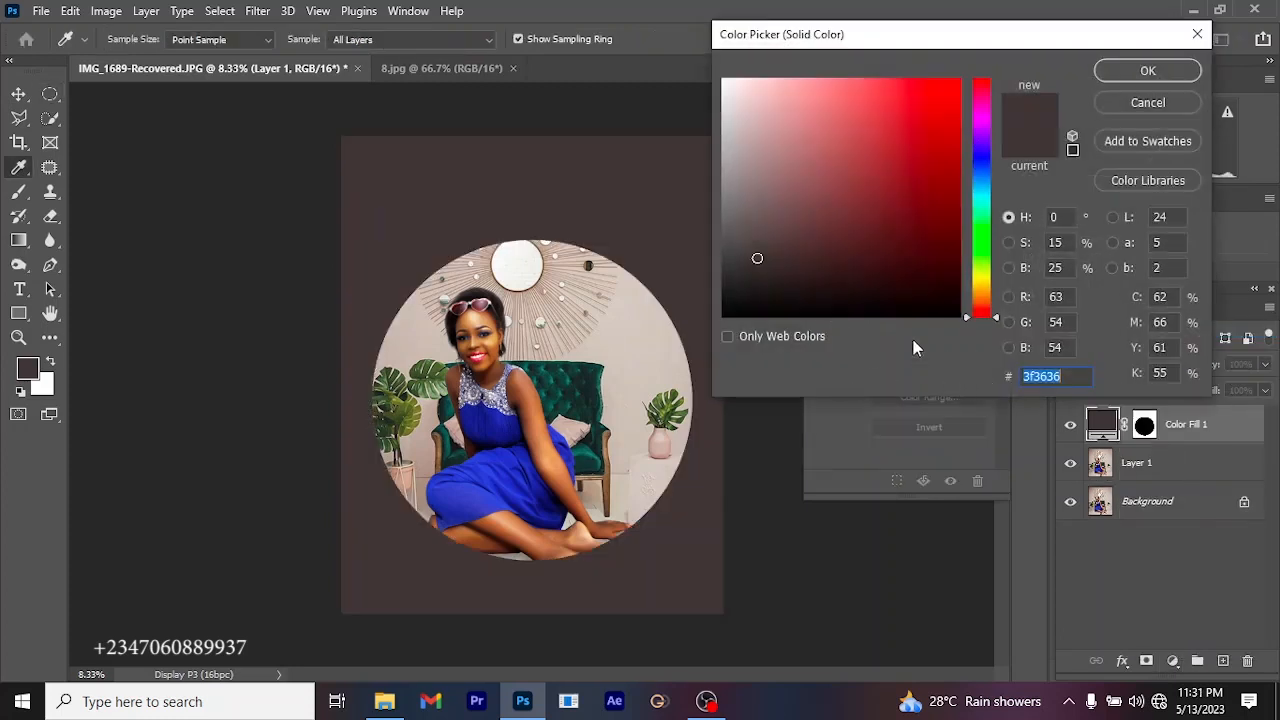
pyautogui.click(724, 313)
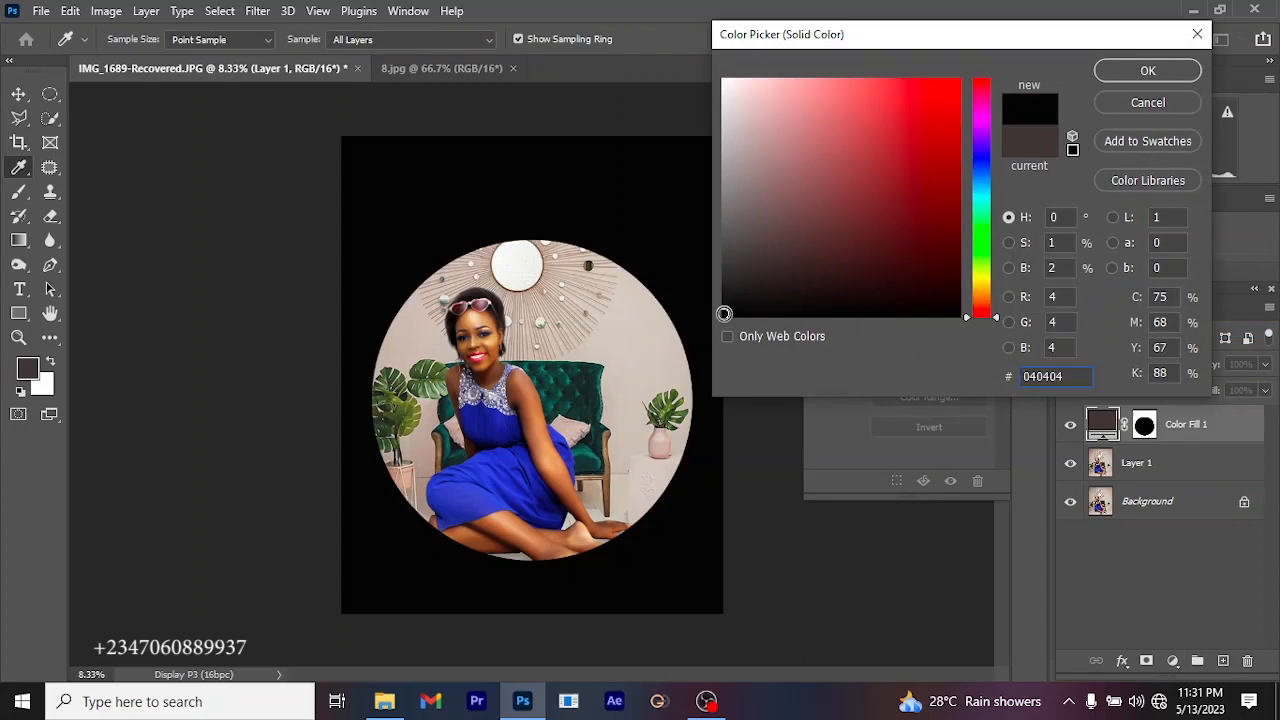
pyautogui.click(1149, 70)
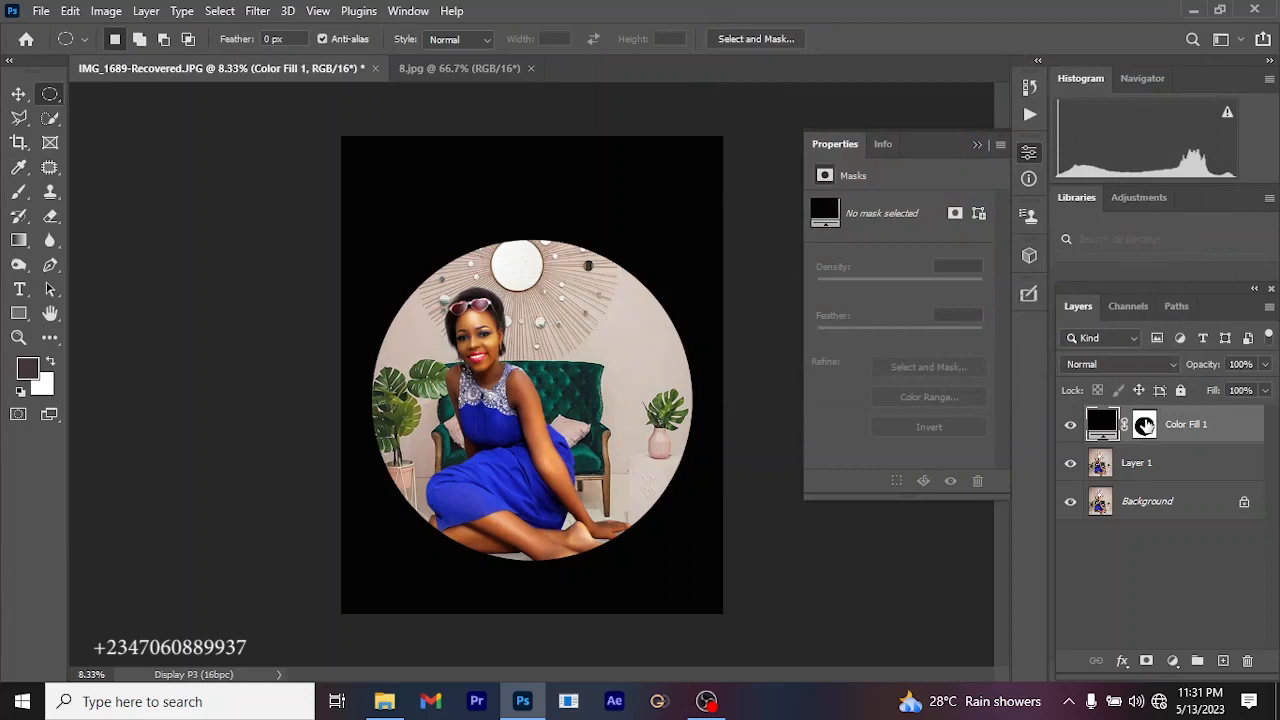
# - Feather the colour fill layer's mask to 772.7 px to soften the dark vignette around the woman
pyautogui.click(1145, 425)
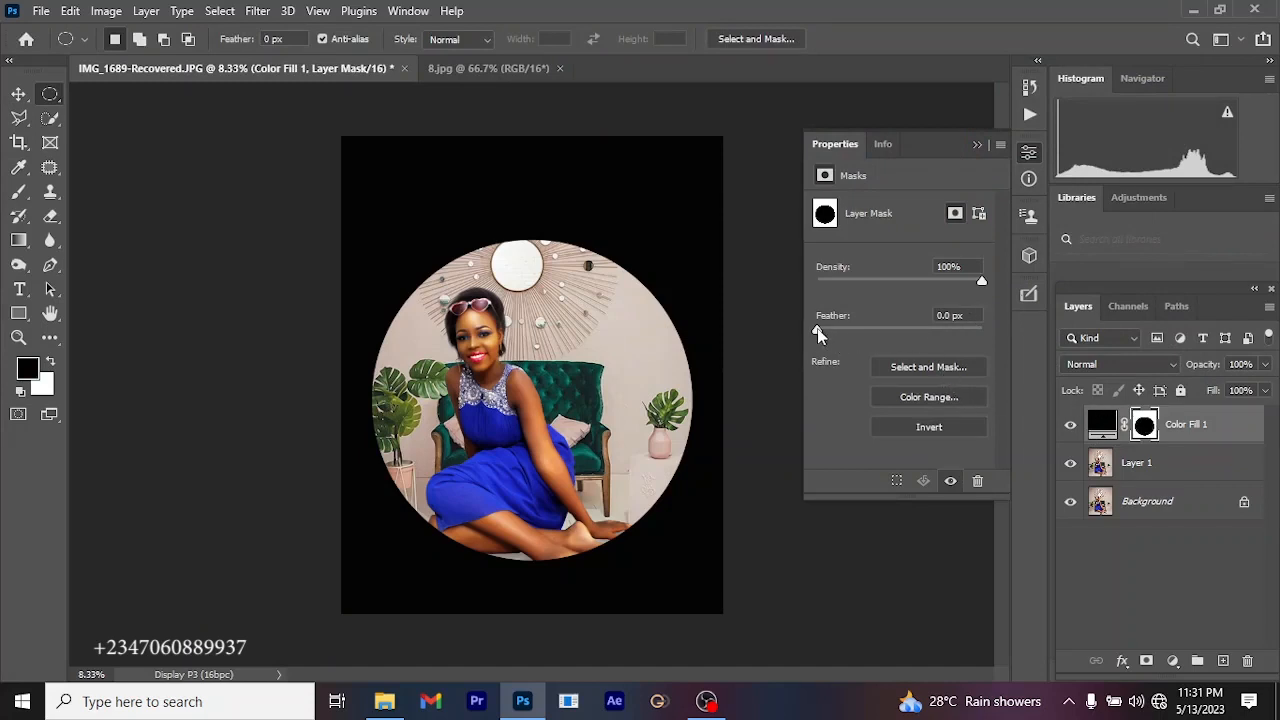
pyautogui.moveTo(818, 333); pyautogui.dragTo(827, 335)
pyautogui.moveTo(890, 332); pyautogui.dragTo(925, 333)
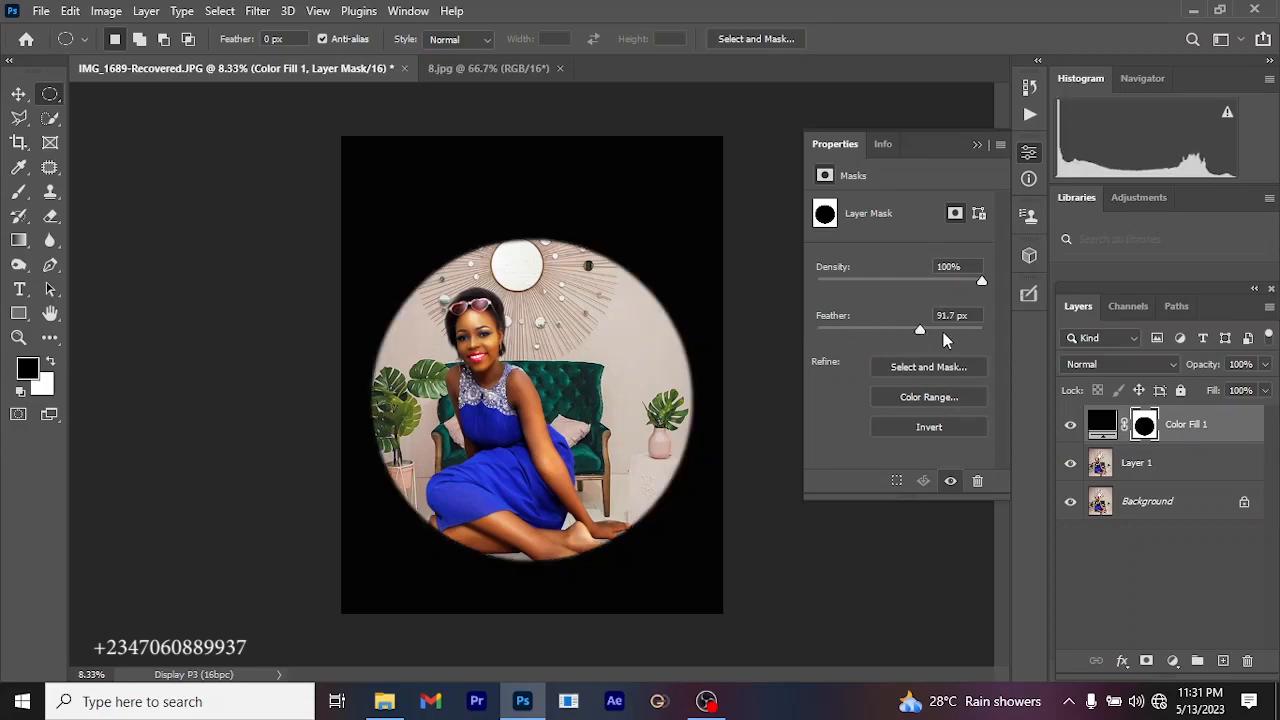
pyautogui.click(943, 332)
pyautogui.moveTo(951, 331); pyautogui.dragTo(959, 331)
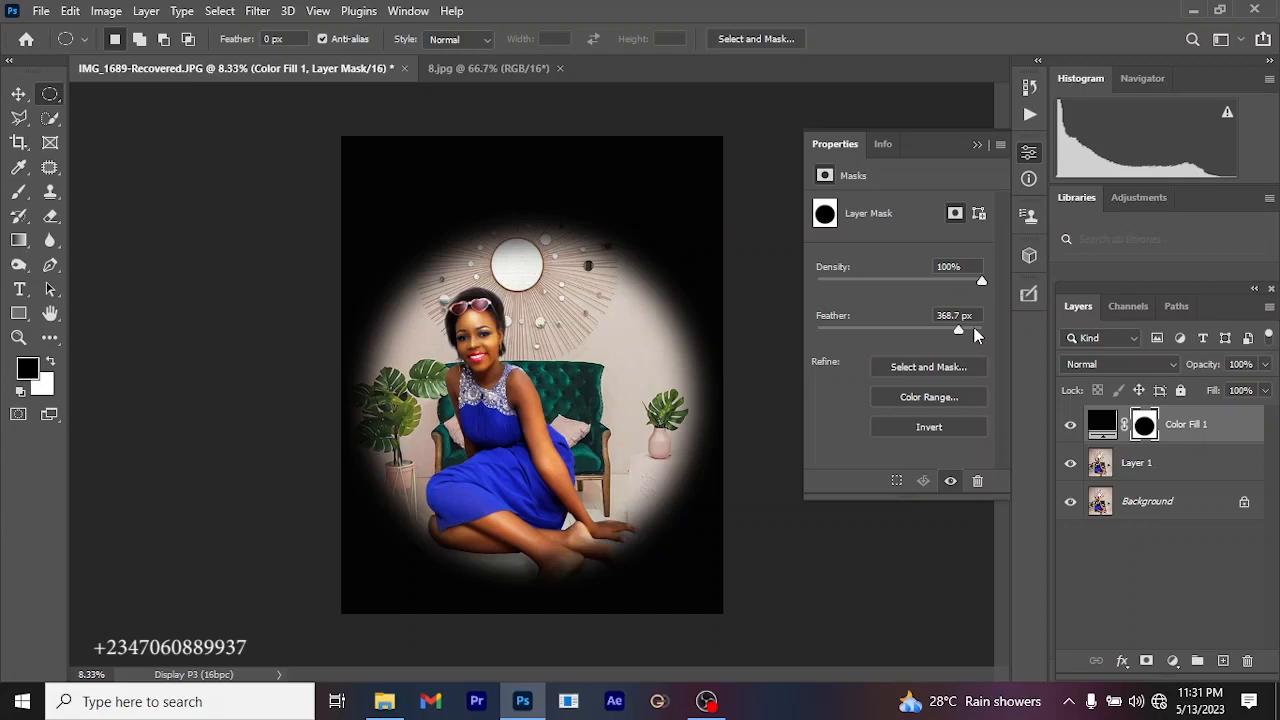
pyautogui.click(975, 330)
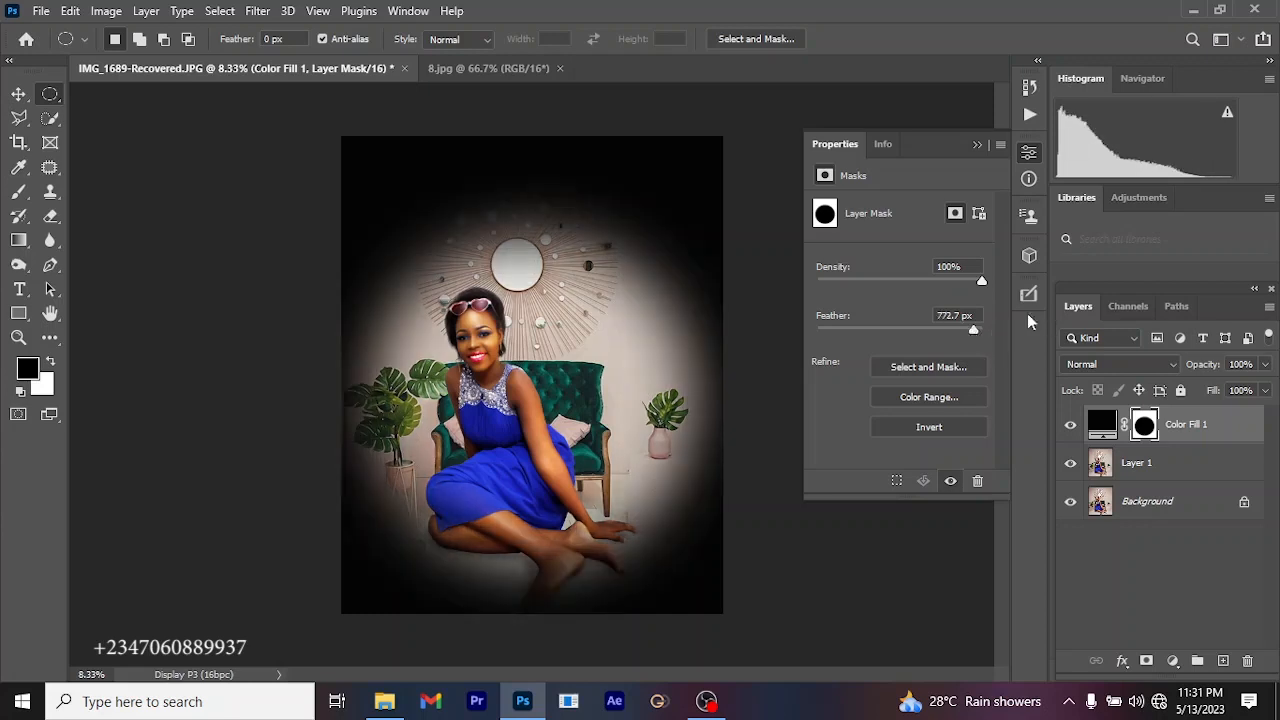
# - Lower the vignette fill layer's opacity to 50% and merge all layers into the Background
pyautogui.click(1266, 368)
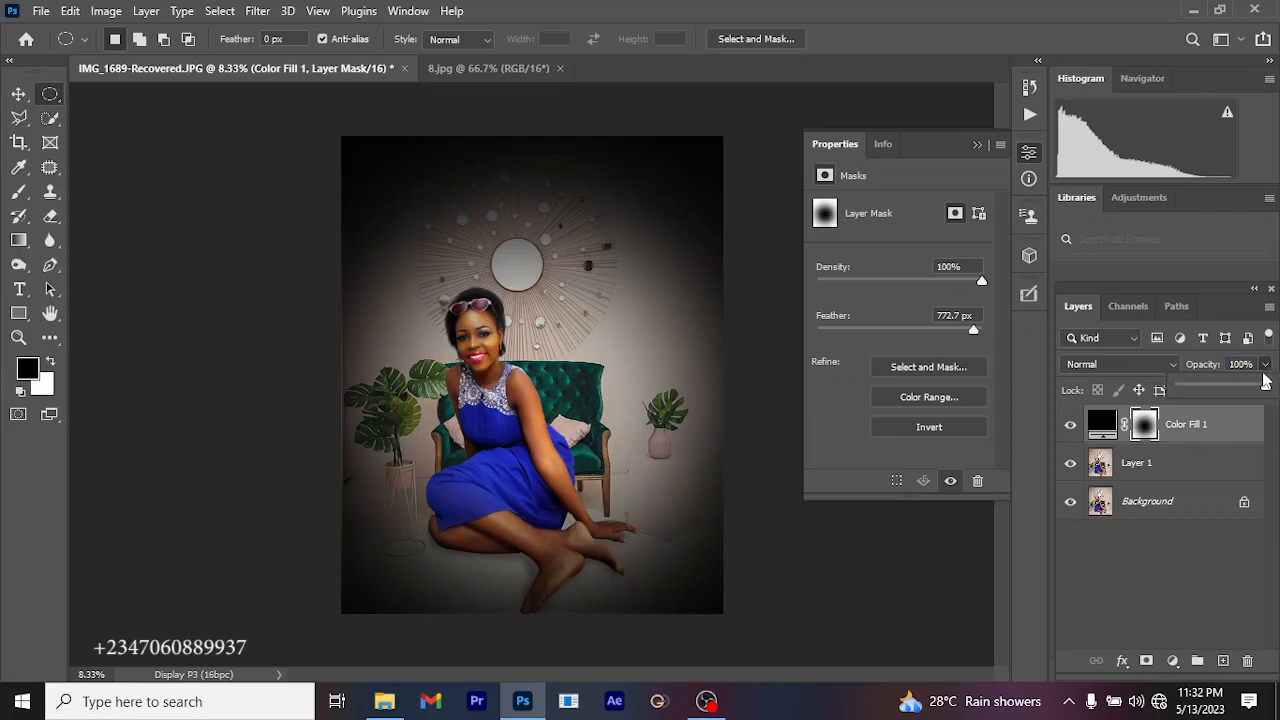
pyautogui.moveTo(1266, 389); pyautogui.dragTo(1234, 393)
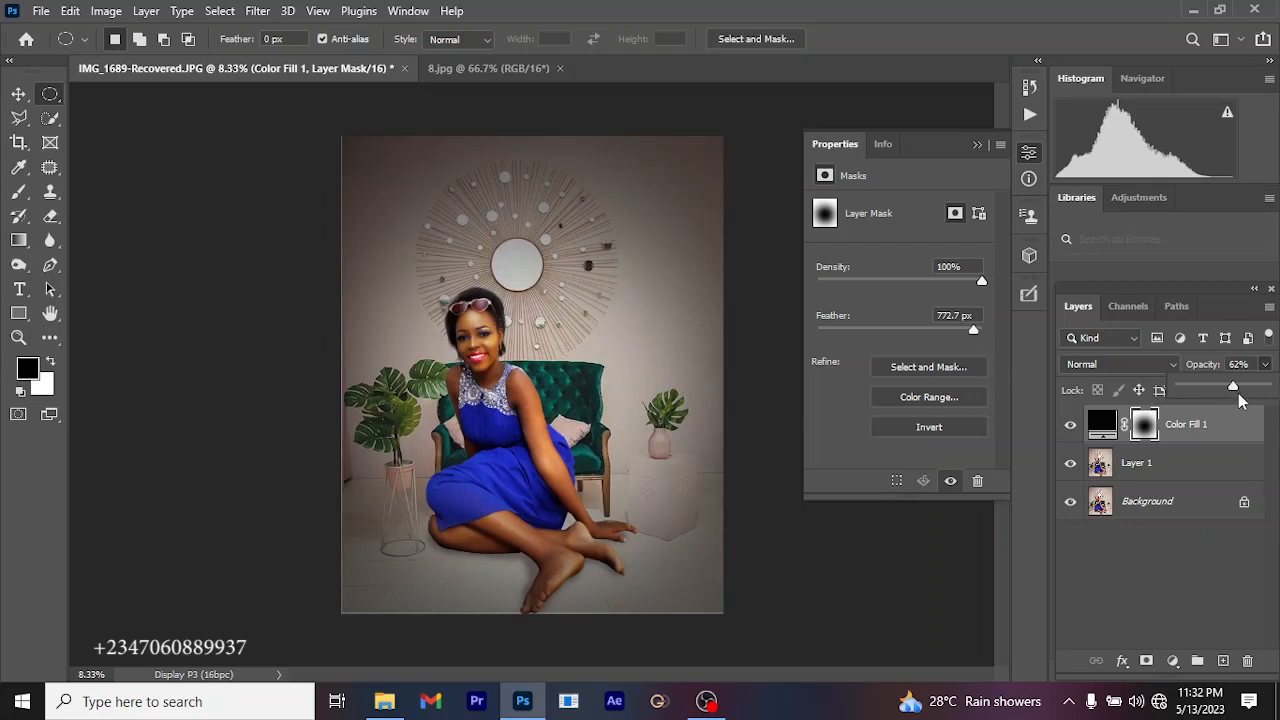
pyautogui.moveTo(1234, 390); pyautogui.dragTo(1224, 396)
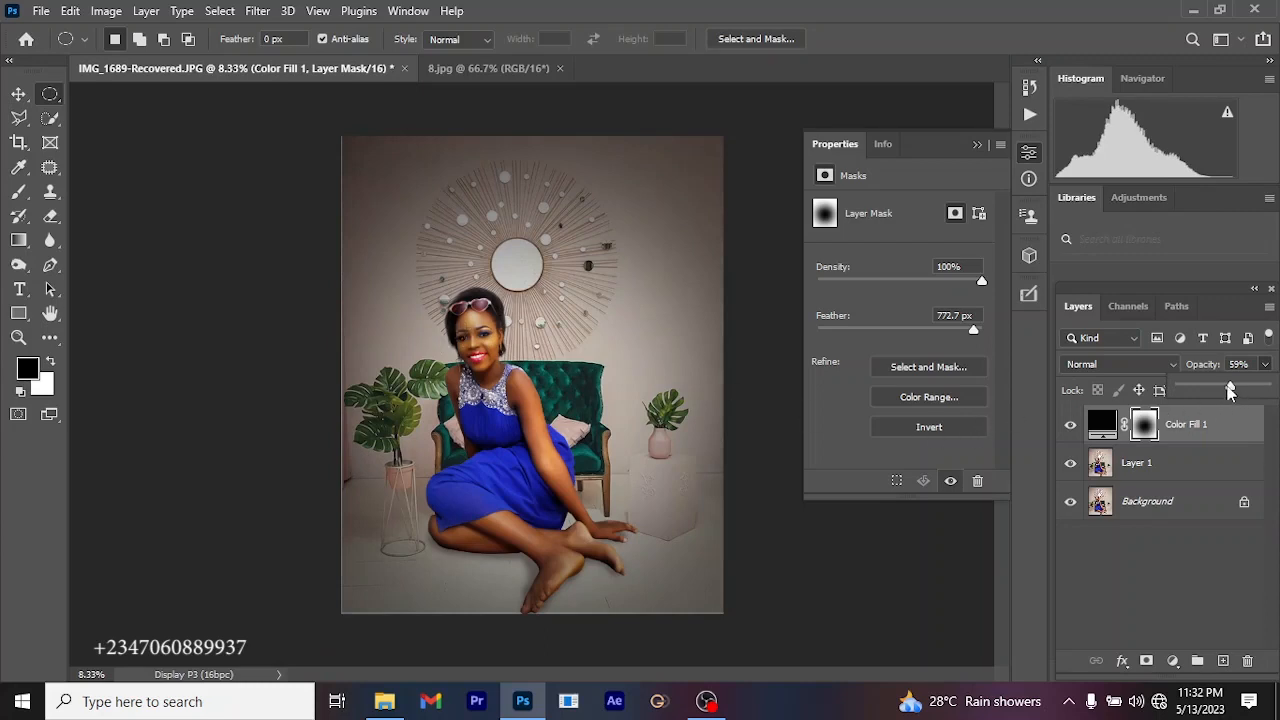
pyautogui.moveTo(1230, 392); pyautogui.dragTo(1219, 396)
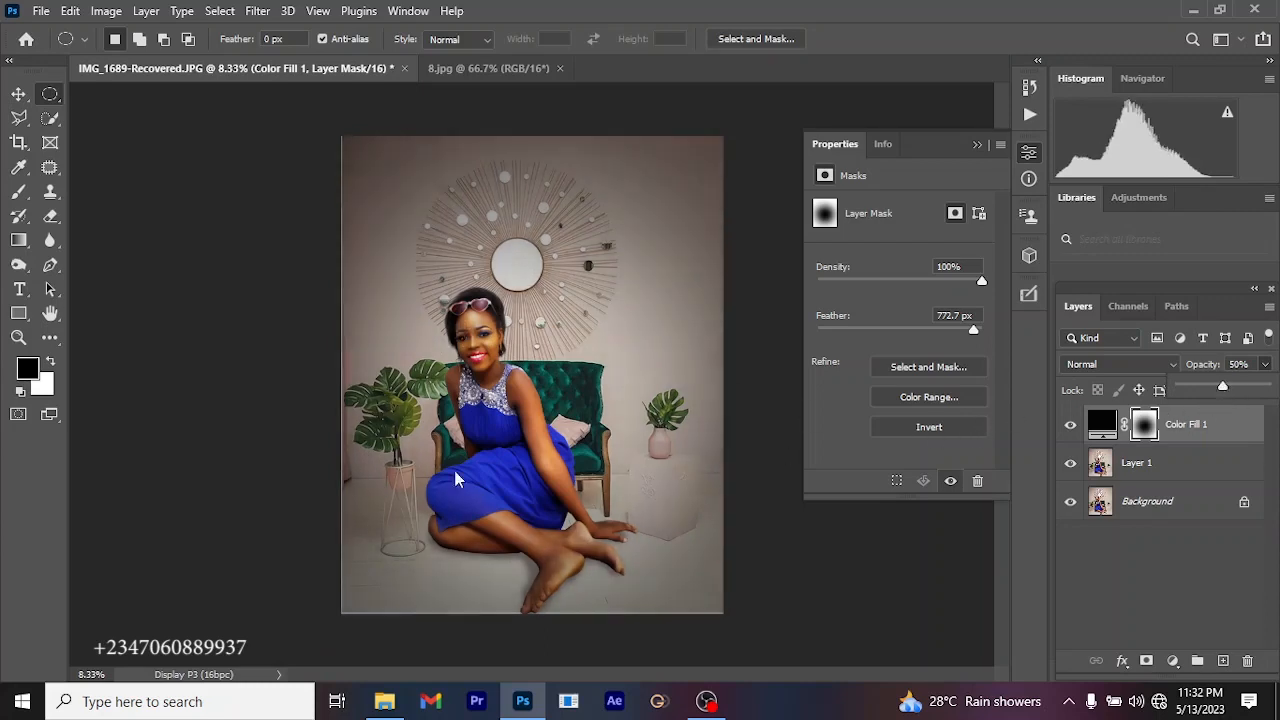
pyautogui.click(977, 145)
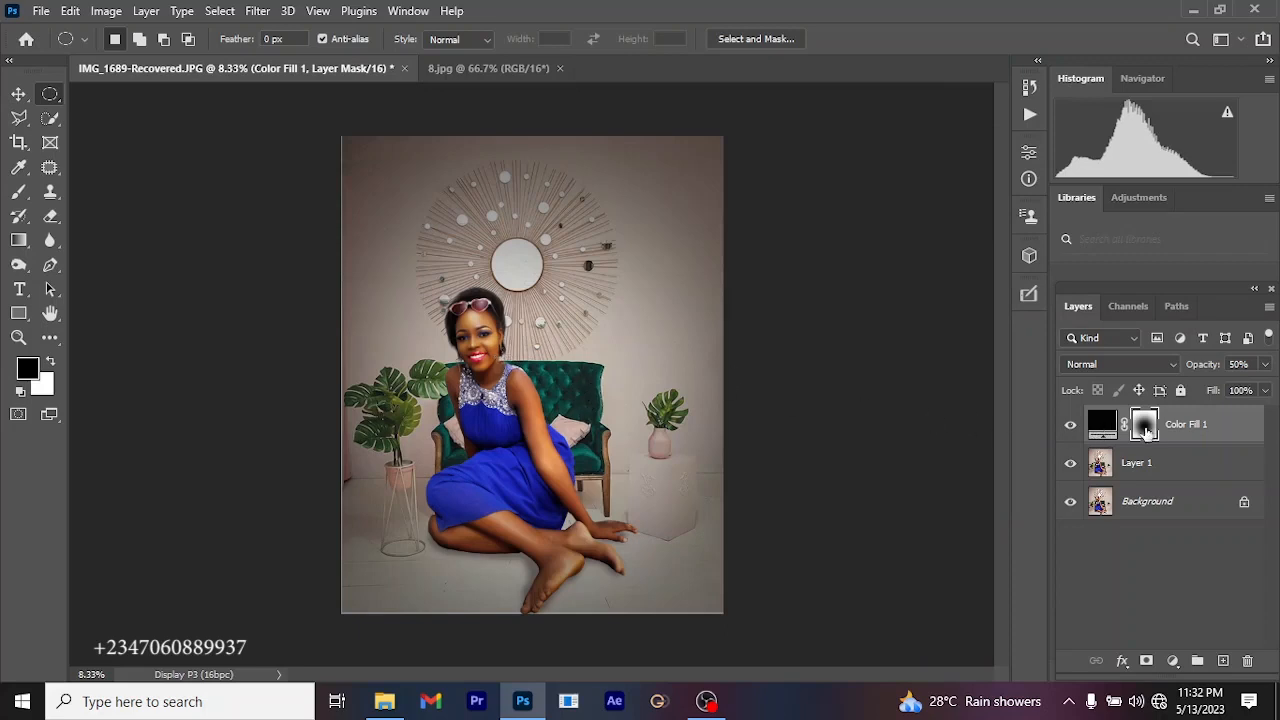
pyautogui.moveTo(1177, 432); pyautogui.dragTo(1104, 497)
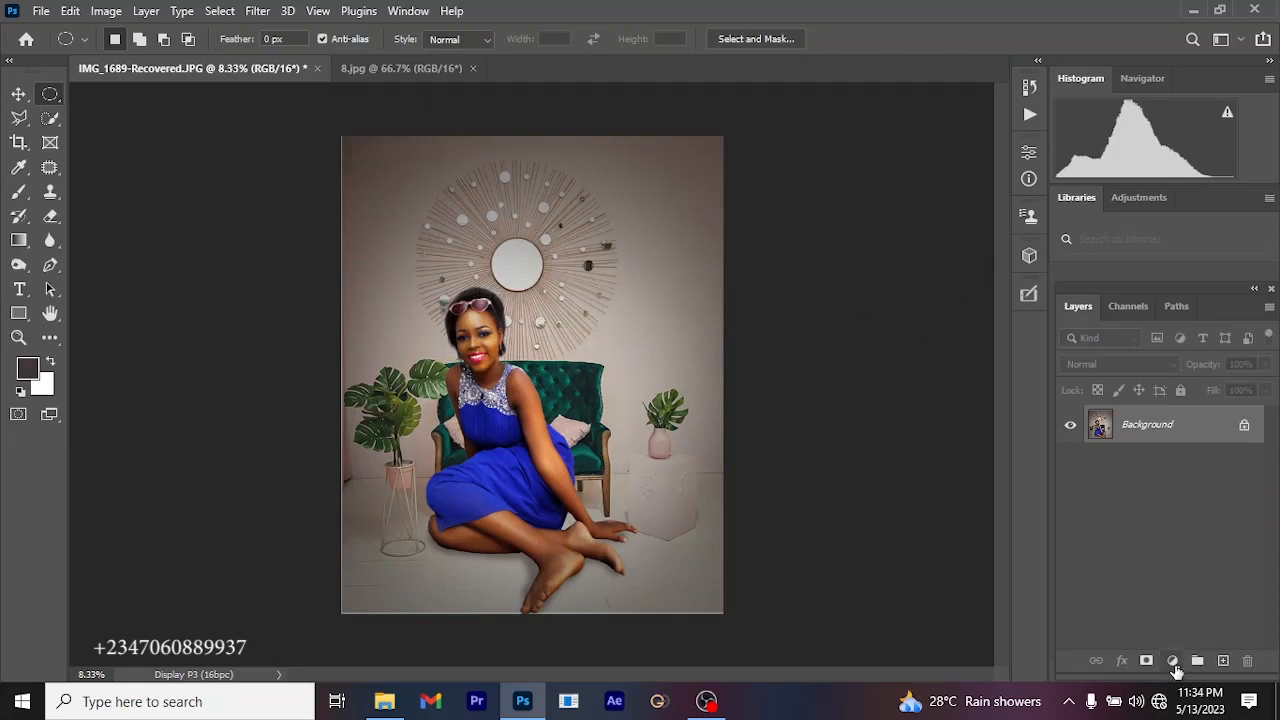
# - Add a Color Lookup adjustment layer above the merged Background using the Adoras - Standard.3dl LUT
pyautogui.click(1173, 662)
pyautogui.click(1194, 566)
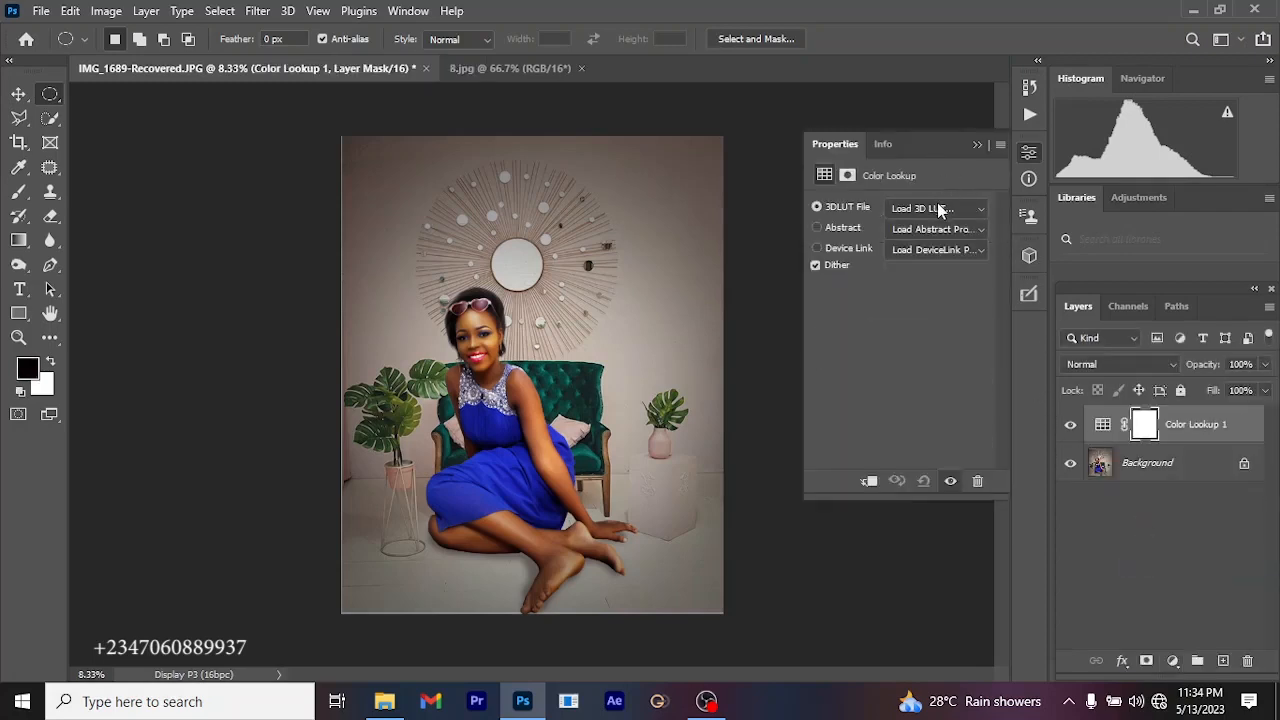
pyautogui.click(939, 208)
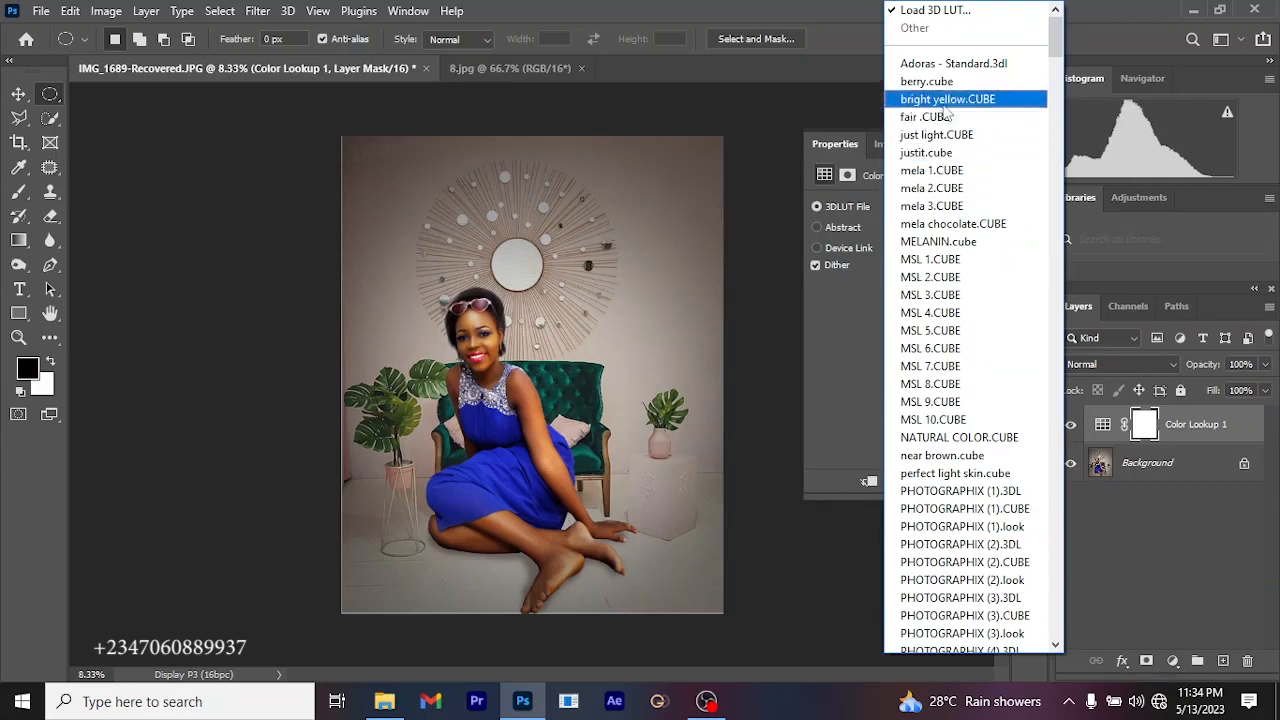
pyautogui.click(945, 66)
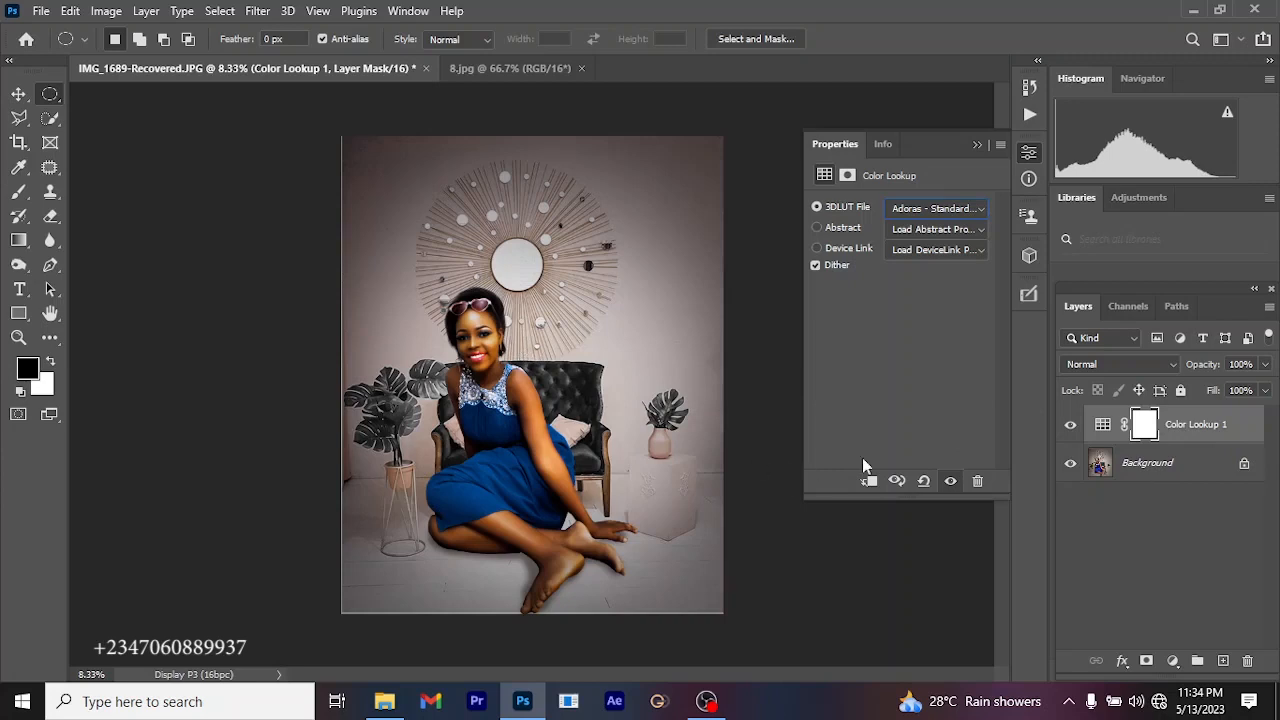
# - Add a second Color Lookup adjustment layer with the mela chocolate.CUBE LUT and lower its opacity to 49%
pyautogui.click(1172, 662)
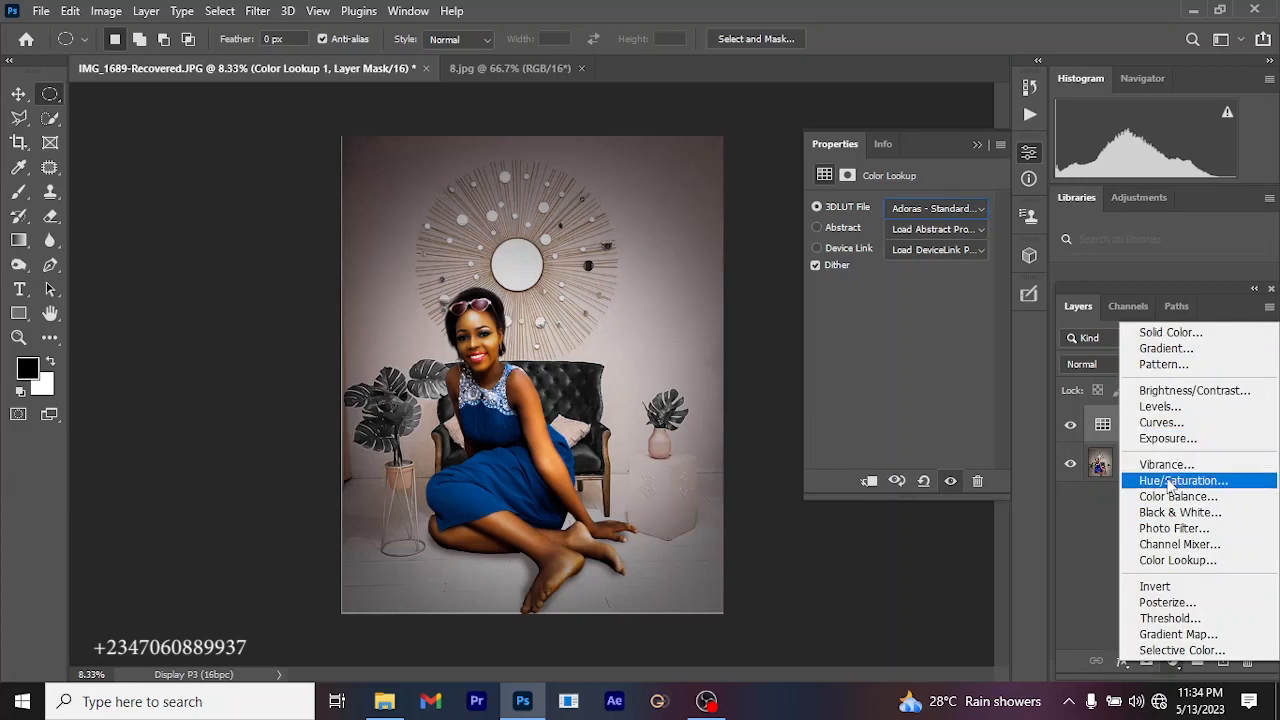
pyautogui.click(1178, 562)
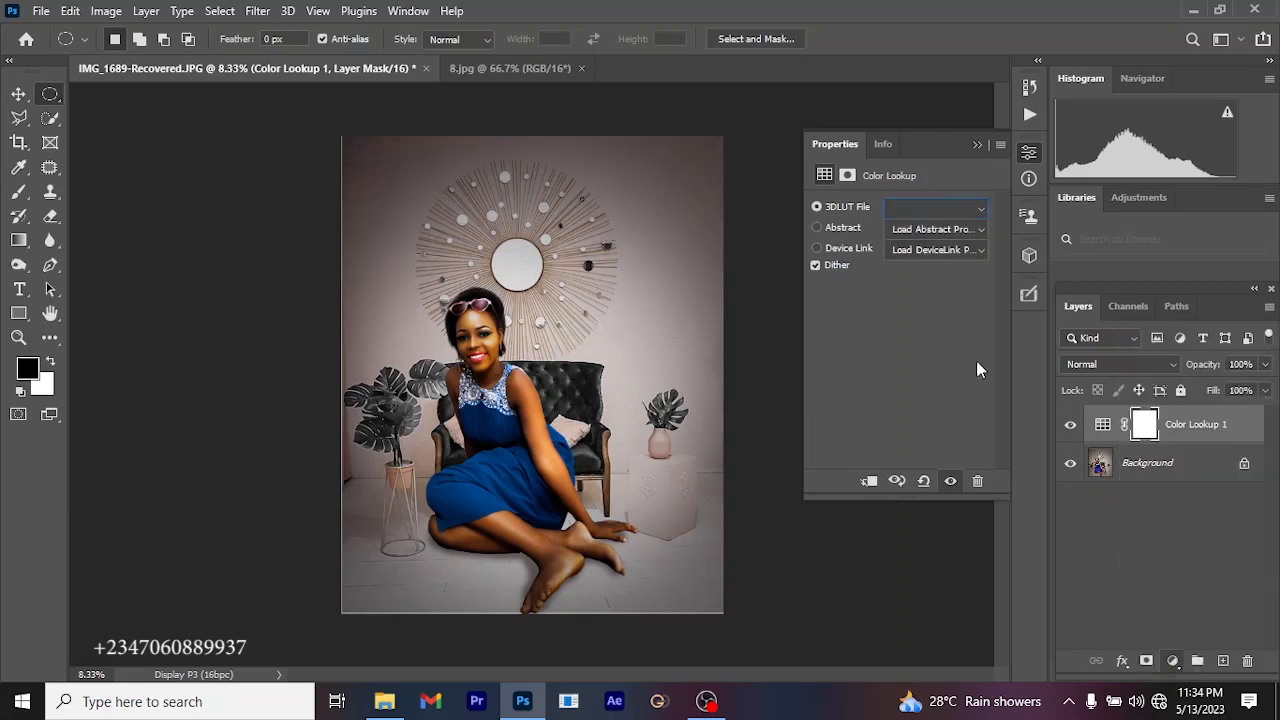
pyautogui.click(948, 218)
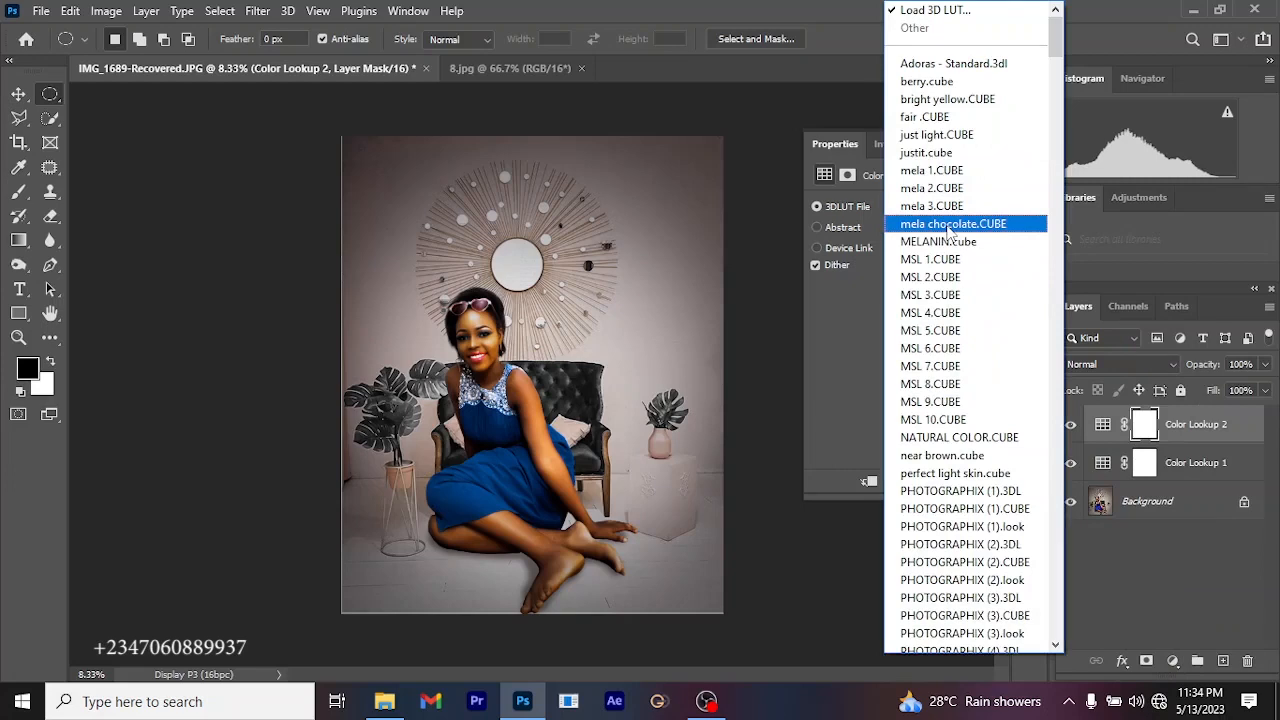
pyautogui.click(950, 224)
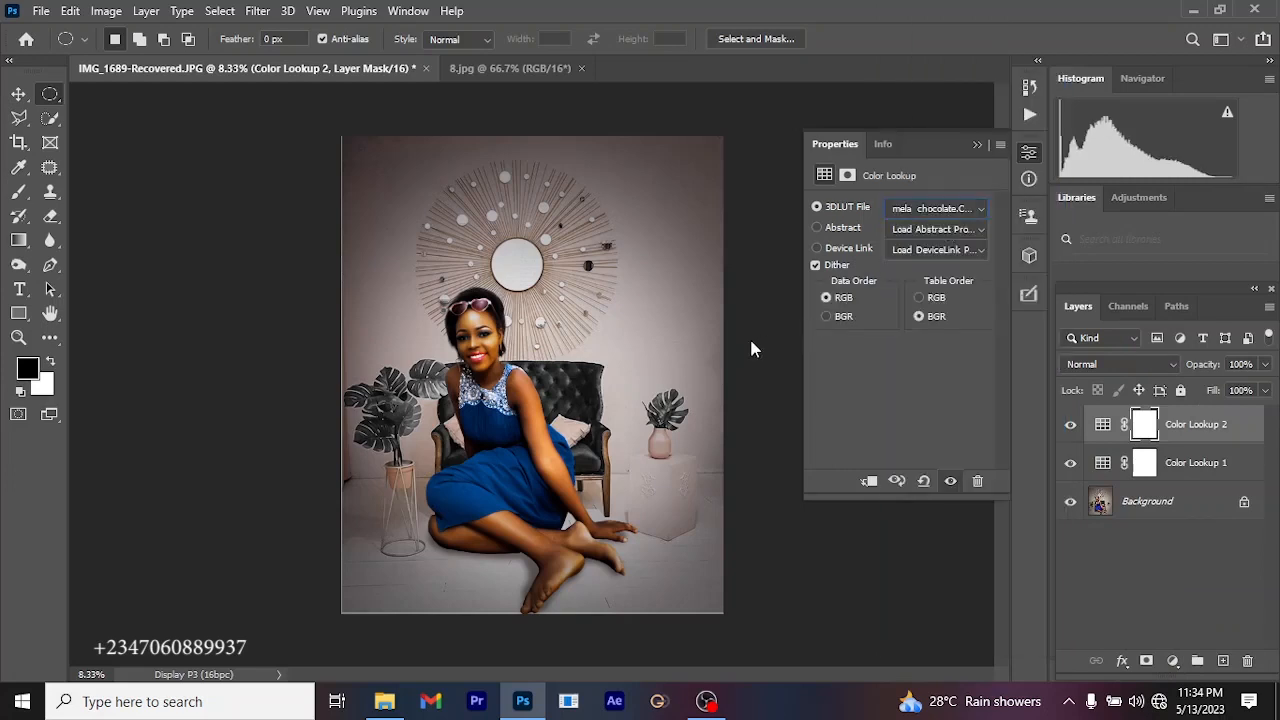
pyautogui.click(1266, 367)
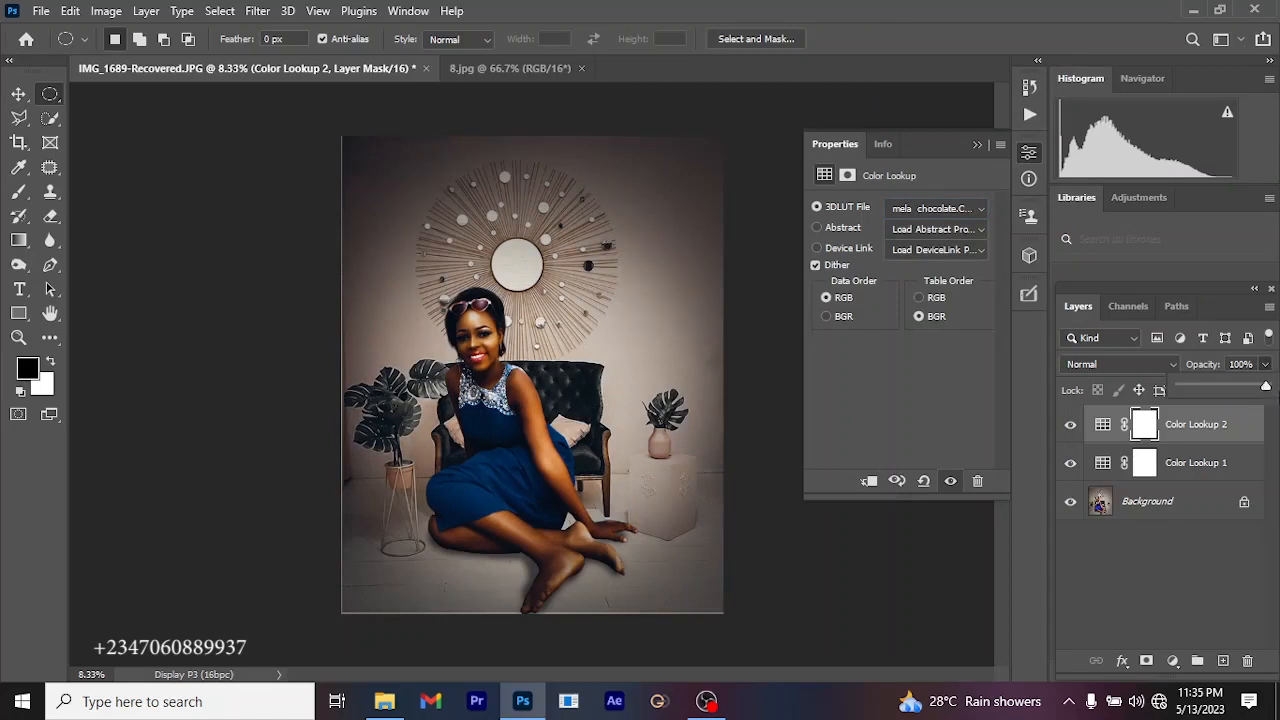
pyautogui.moveTo(1266, 390); pyautogui.dragTo(1224, 391)
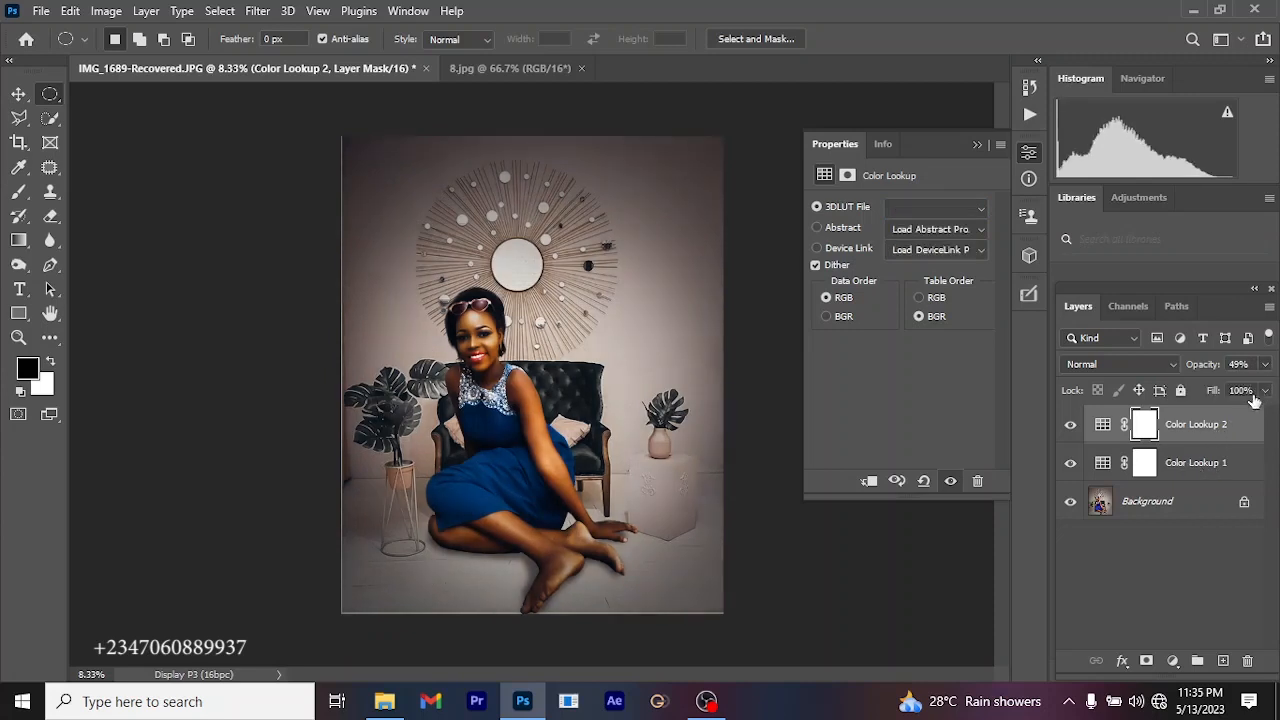
# - Reduce the opacity of the Color Lookup 1 layer to 30%
pyautogui.click(1195, 464)
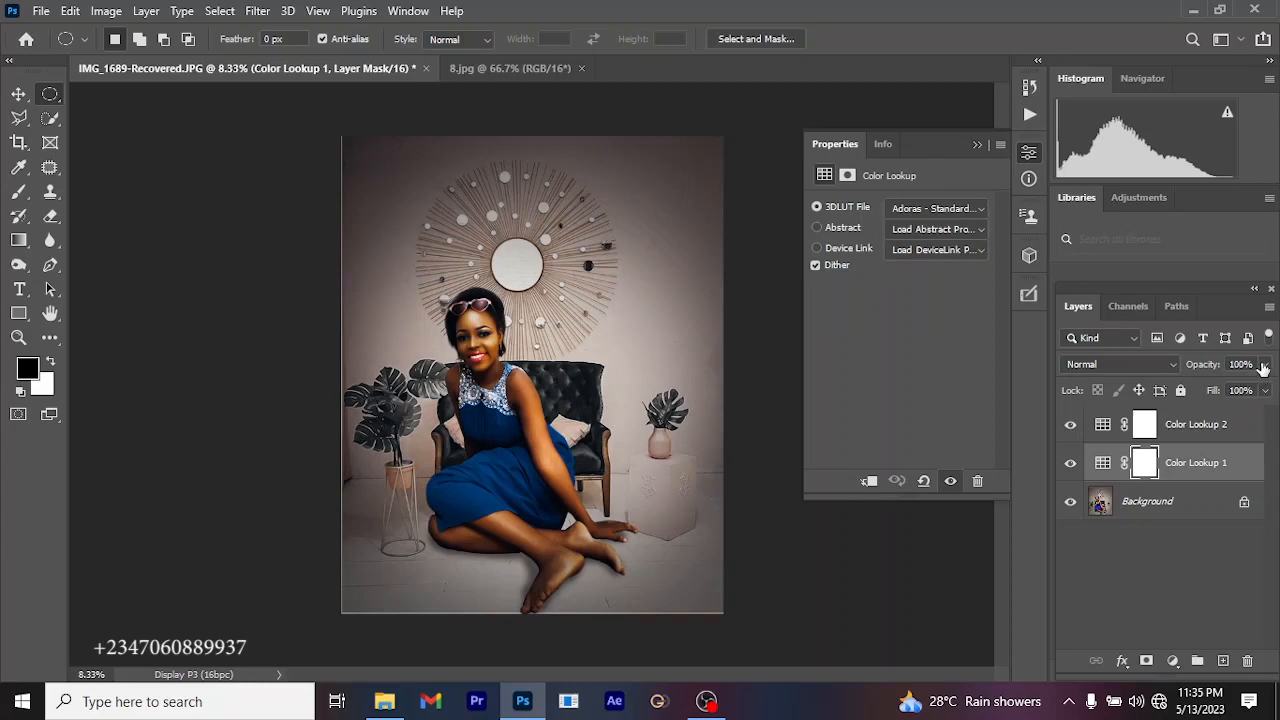
pyautogui.click(1265, 365)
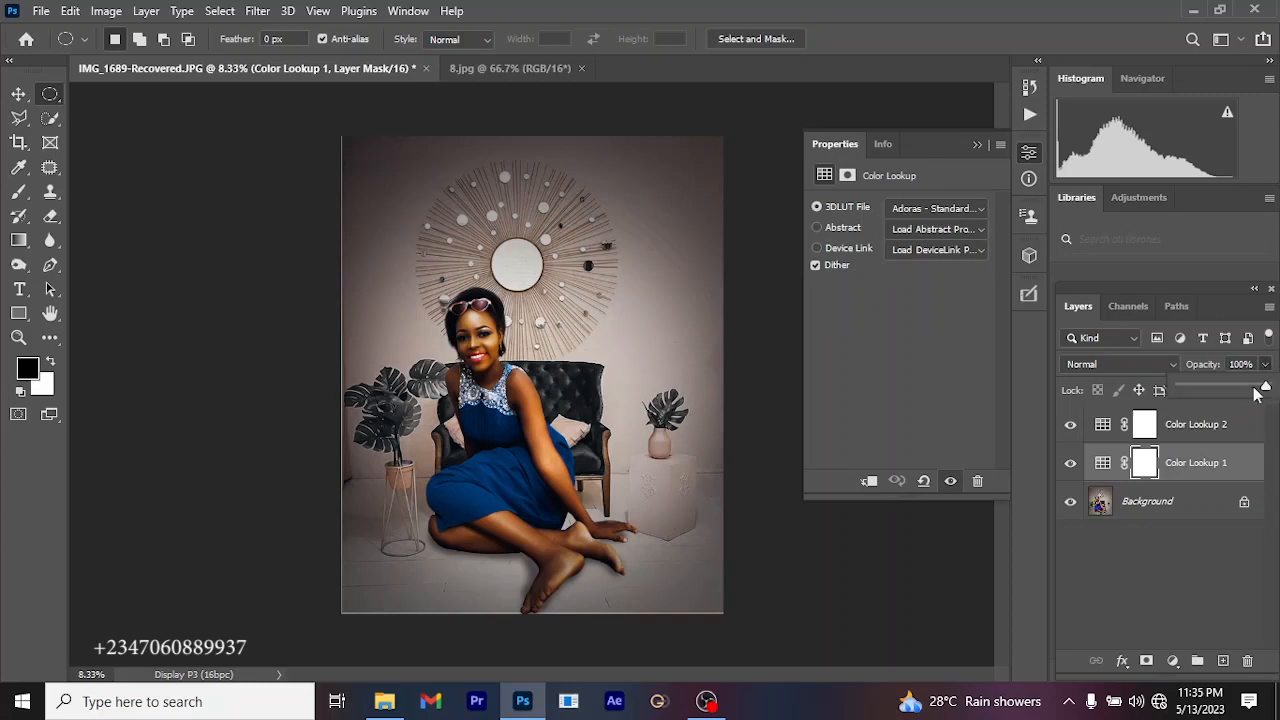
pyautogui.moveTo(1266, 387); pyautogui.dragTo(1219, 392)
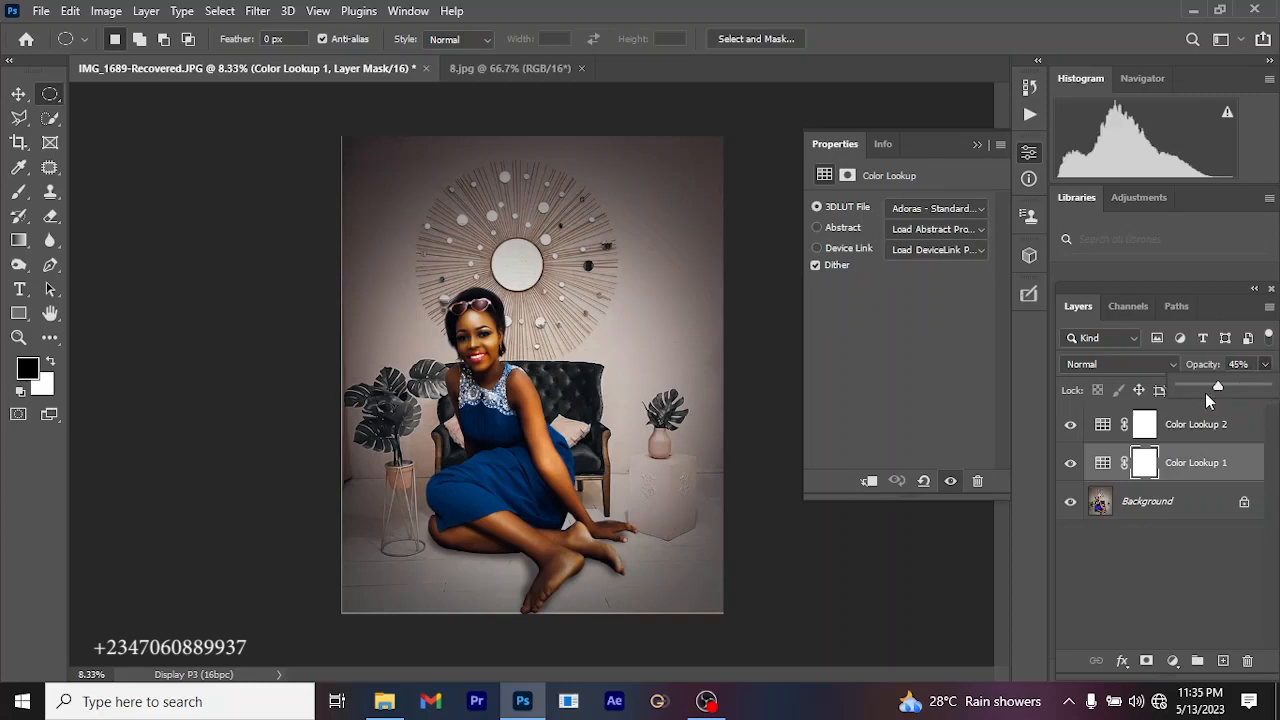
pyautogui.moveTo(1204, 393); pyautogui.dragTo(820, 482)
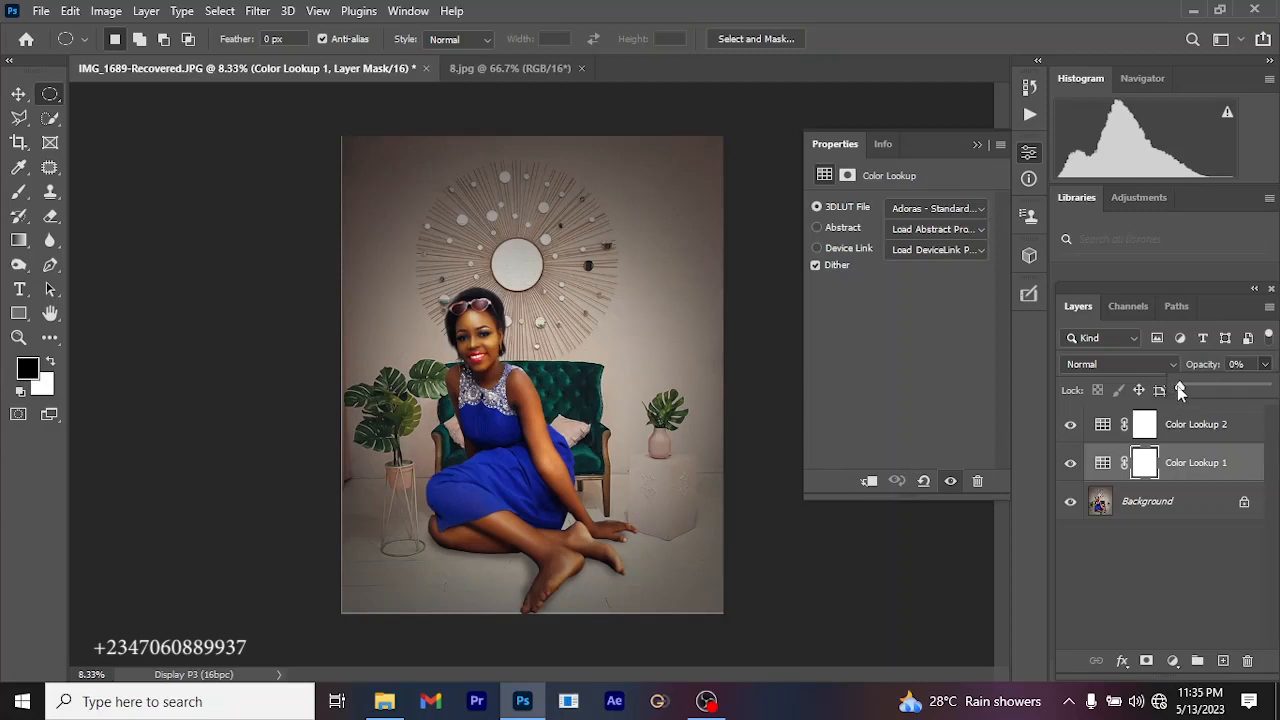
pyautogui.click(1207, 388)
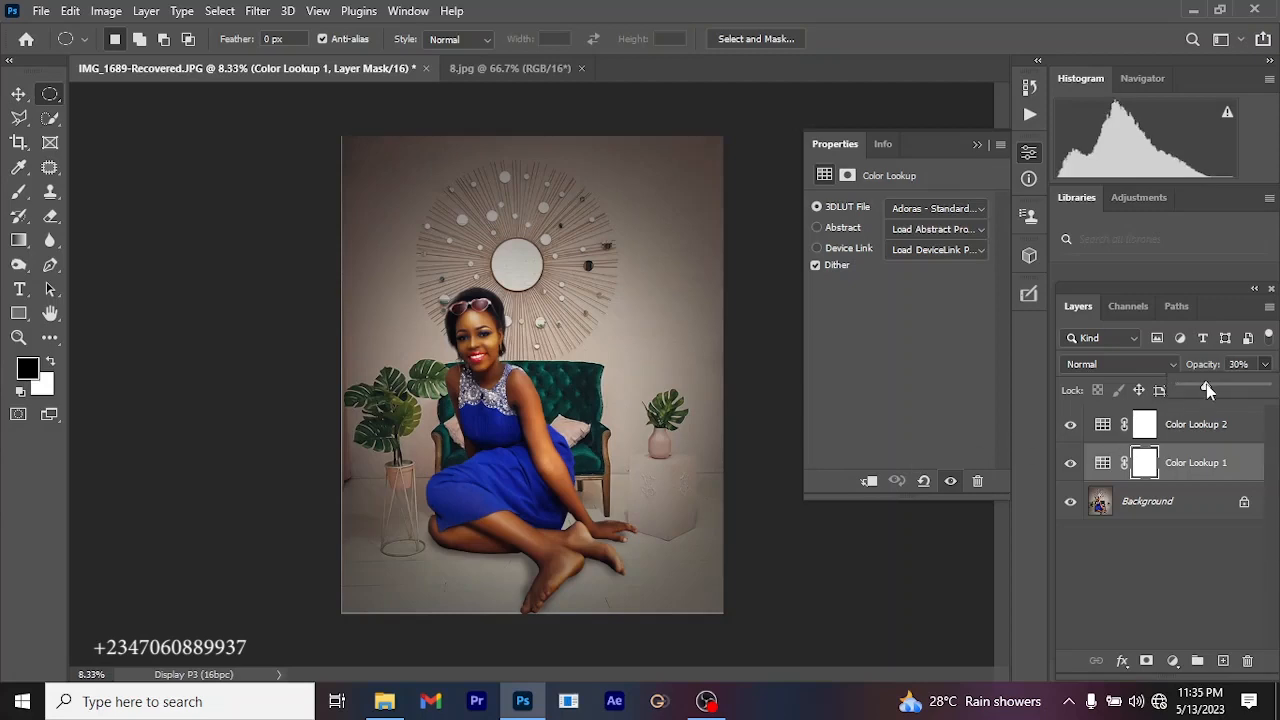